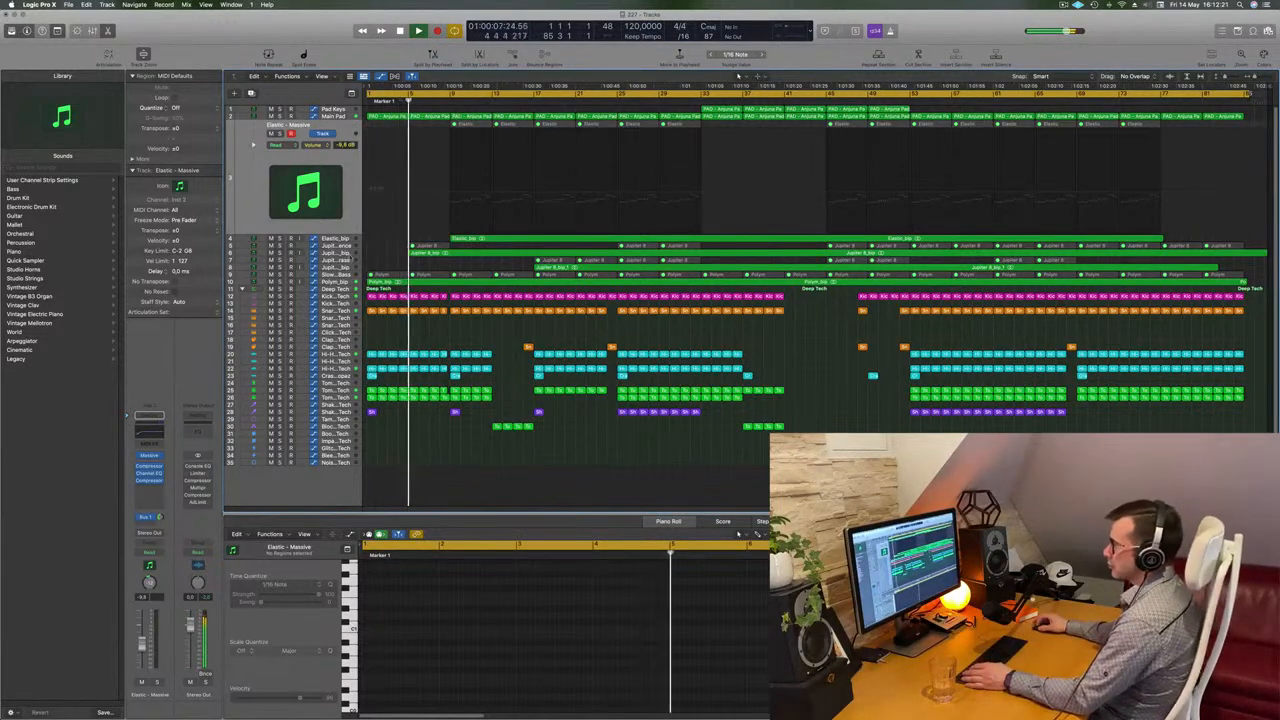
# Step: Review the Jupiter 8_bip, Jupiter 8 Sequence and Elastic - Massive tracks during playback, and briefly solo the Elastic_bip track
pyautogui.click(343, 254)
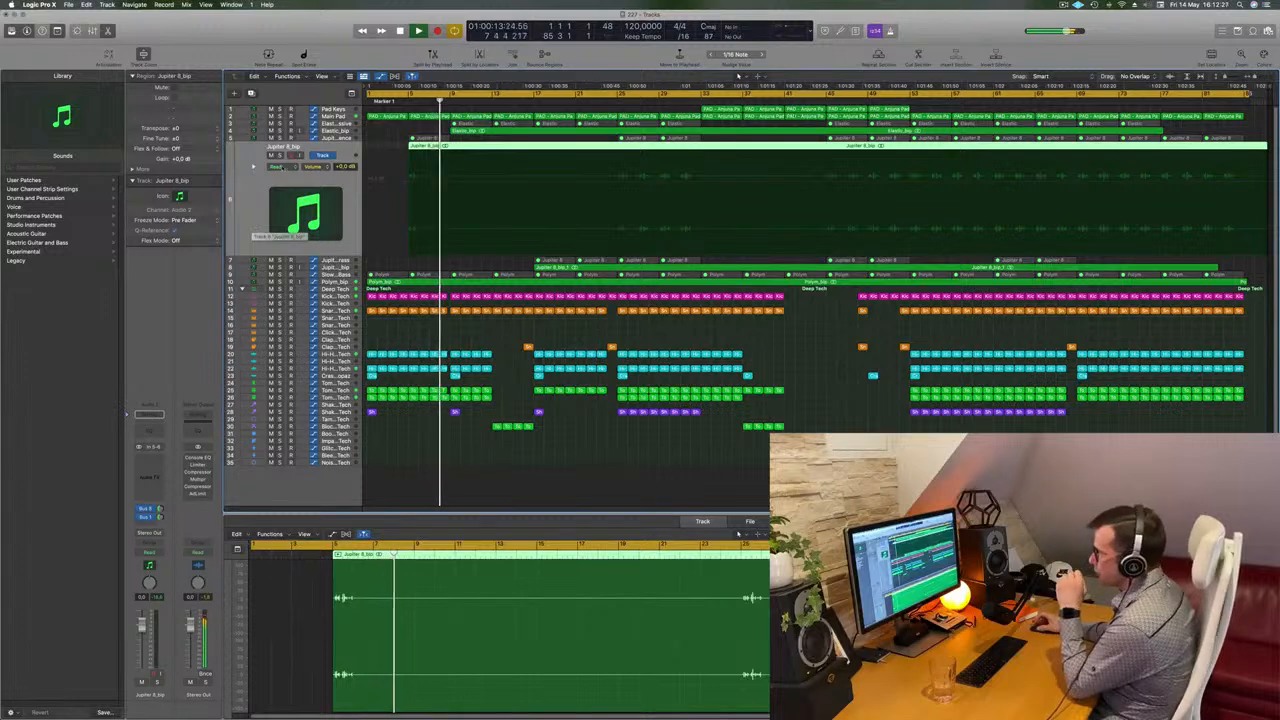
pyautogui.click(339, 138)
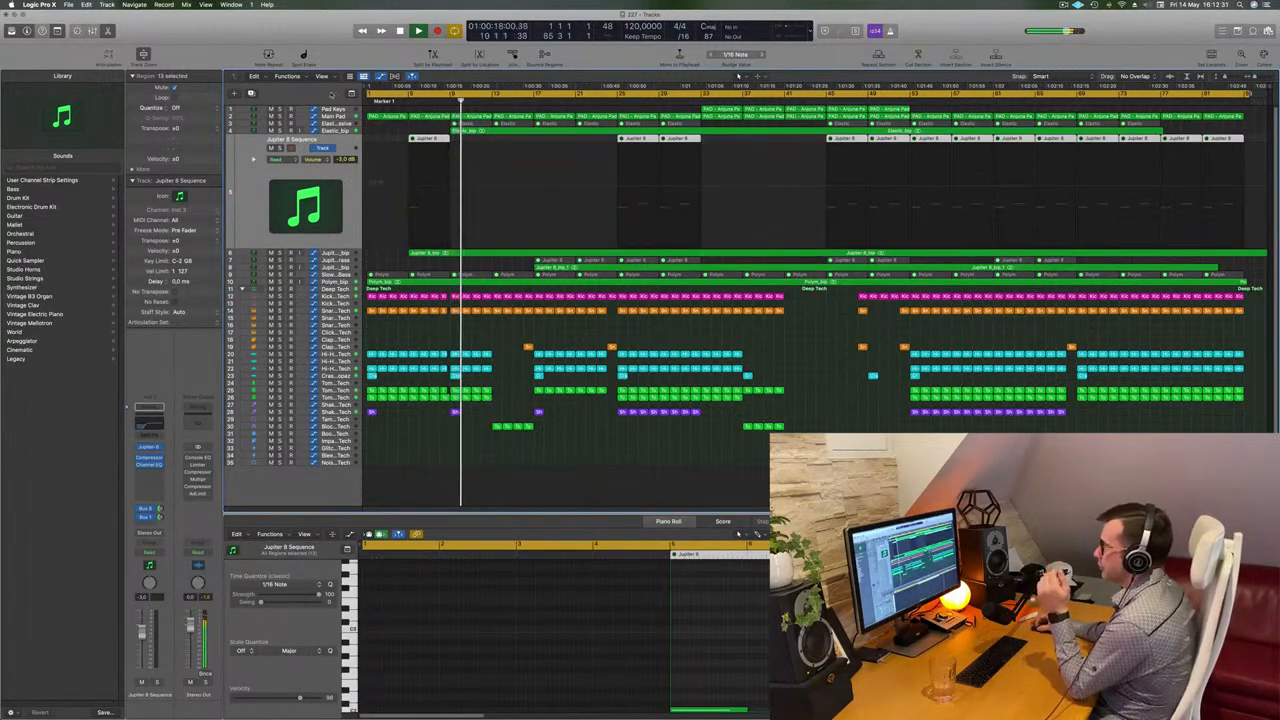
pyautogui.click(340, 124)
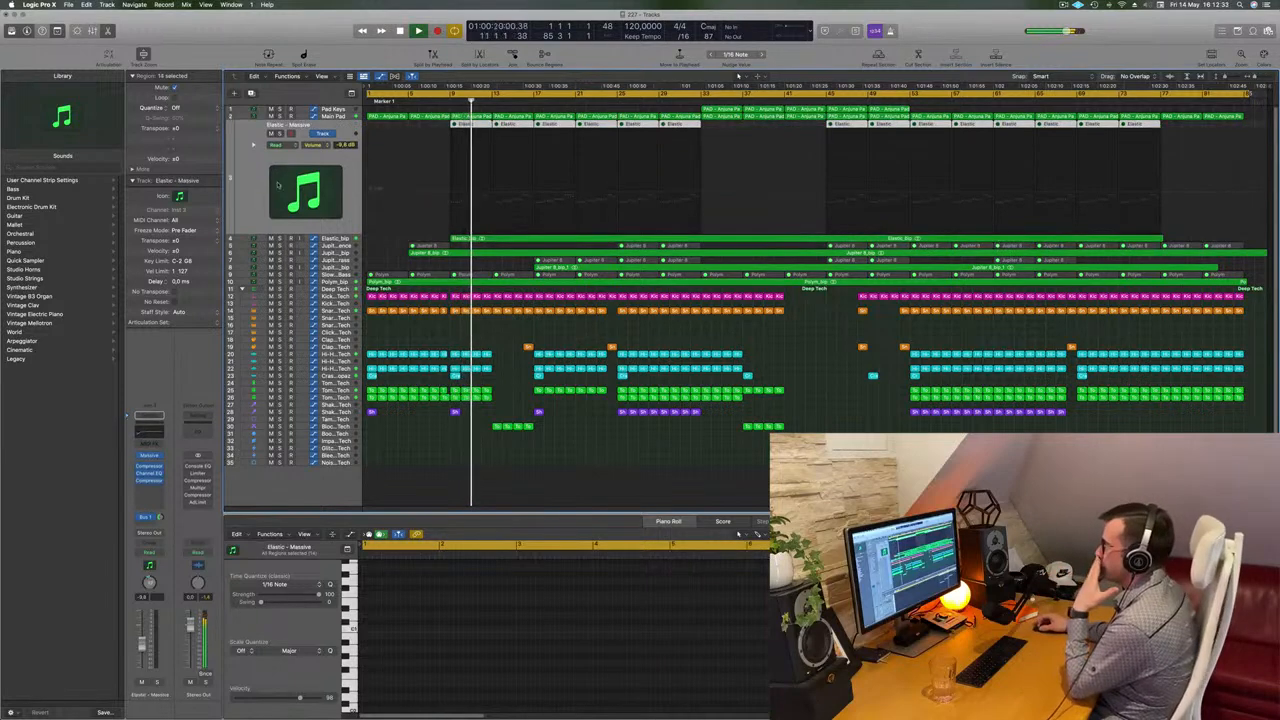
pyautogui.click(338, 239)
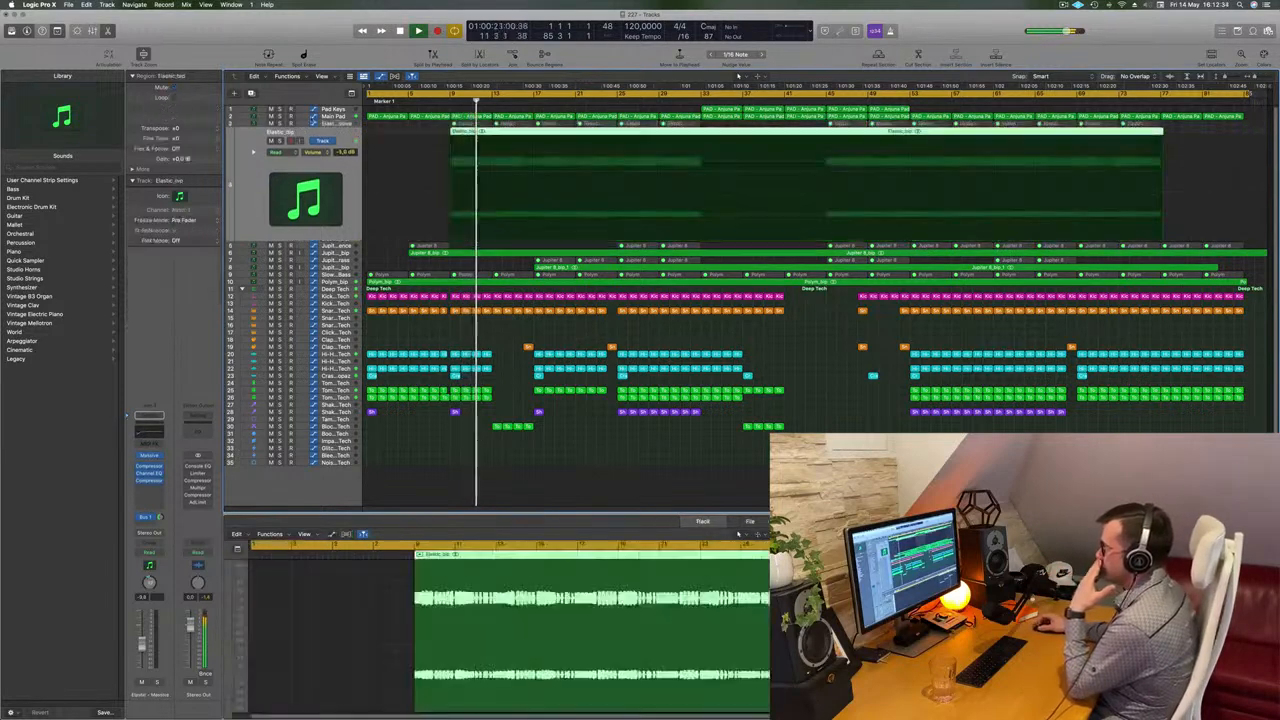
pyautogui.click(278, 141)
pyautogui.click(278, 141)
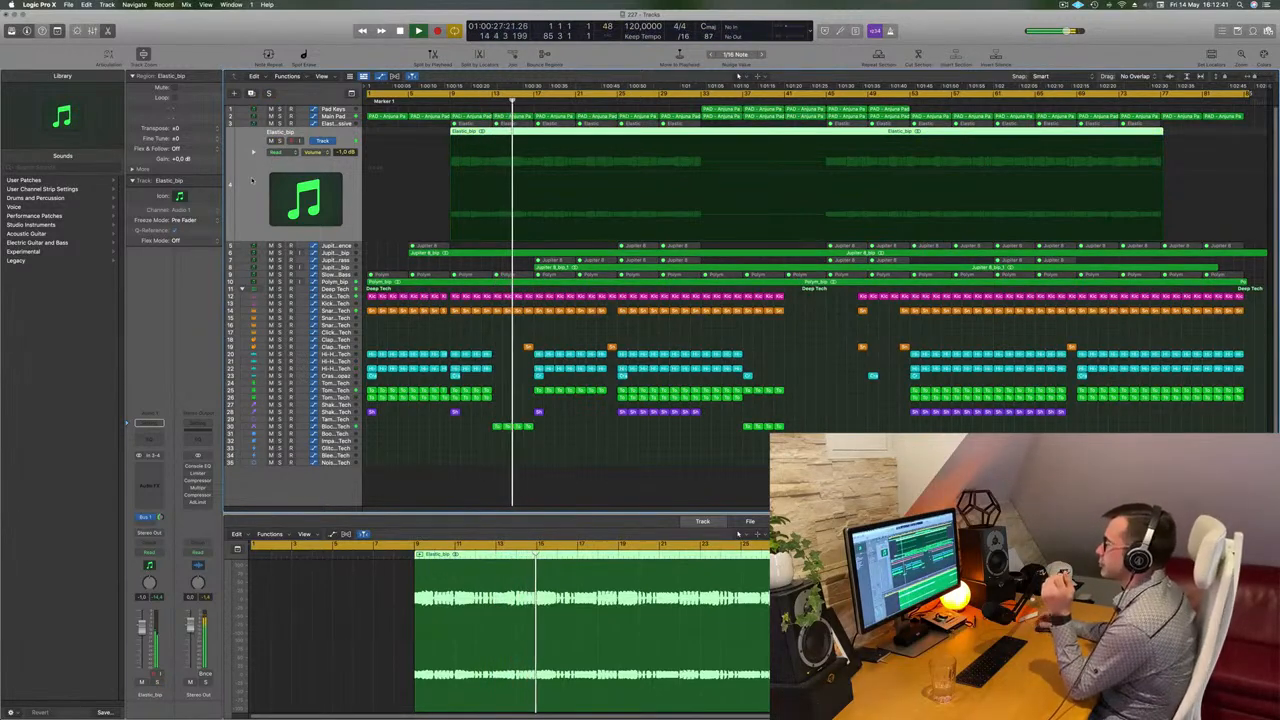
# Step: Select the Main Pad track, solo it to hear it alone, and turn its solo off again
pyautogui.click(290, 116)
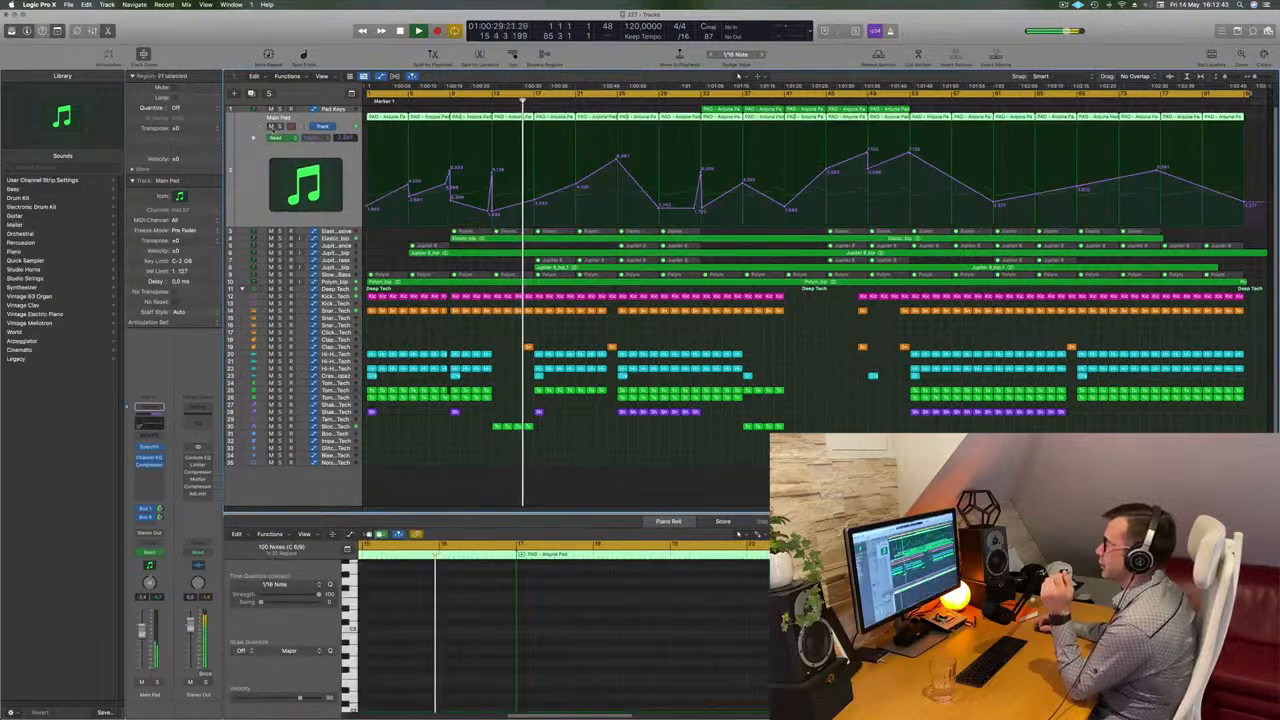
pyautogui.click(279, 126)
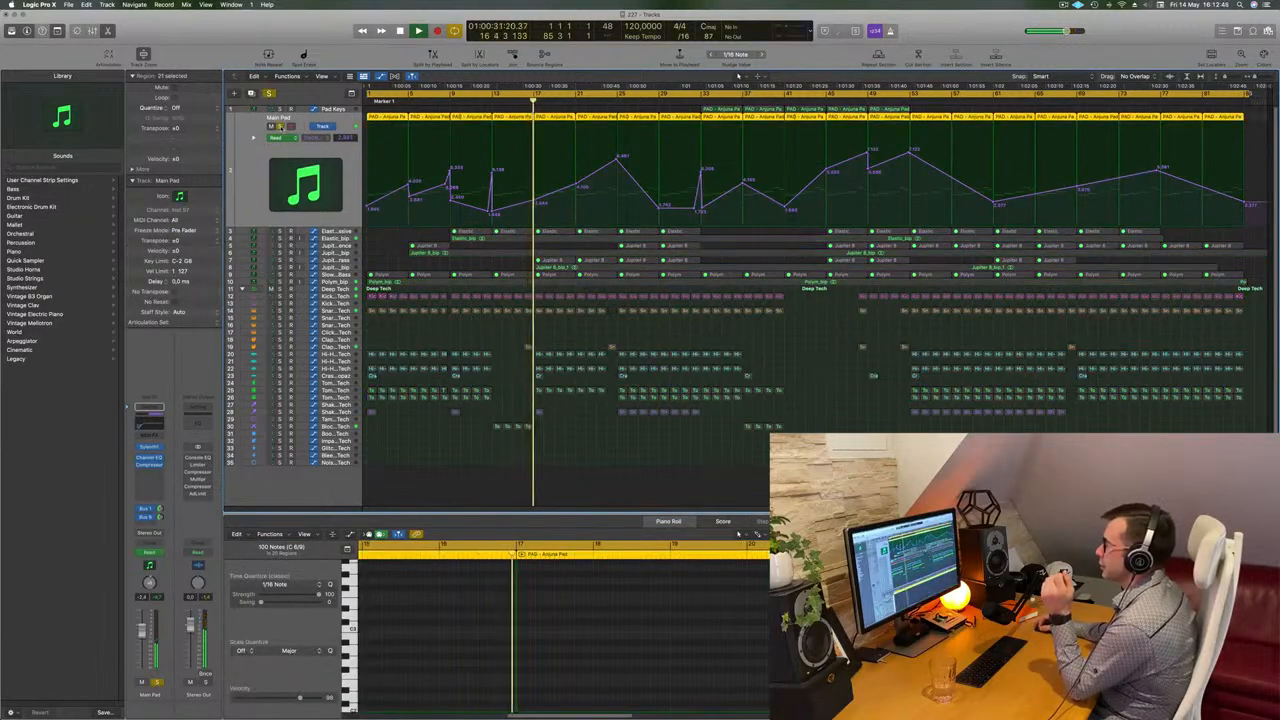
pyautogui.click(279, 126)
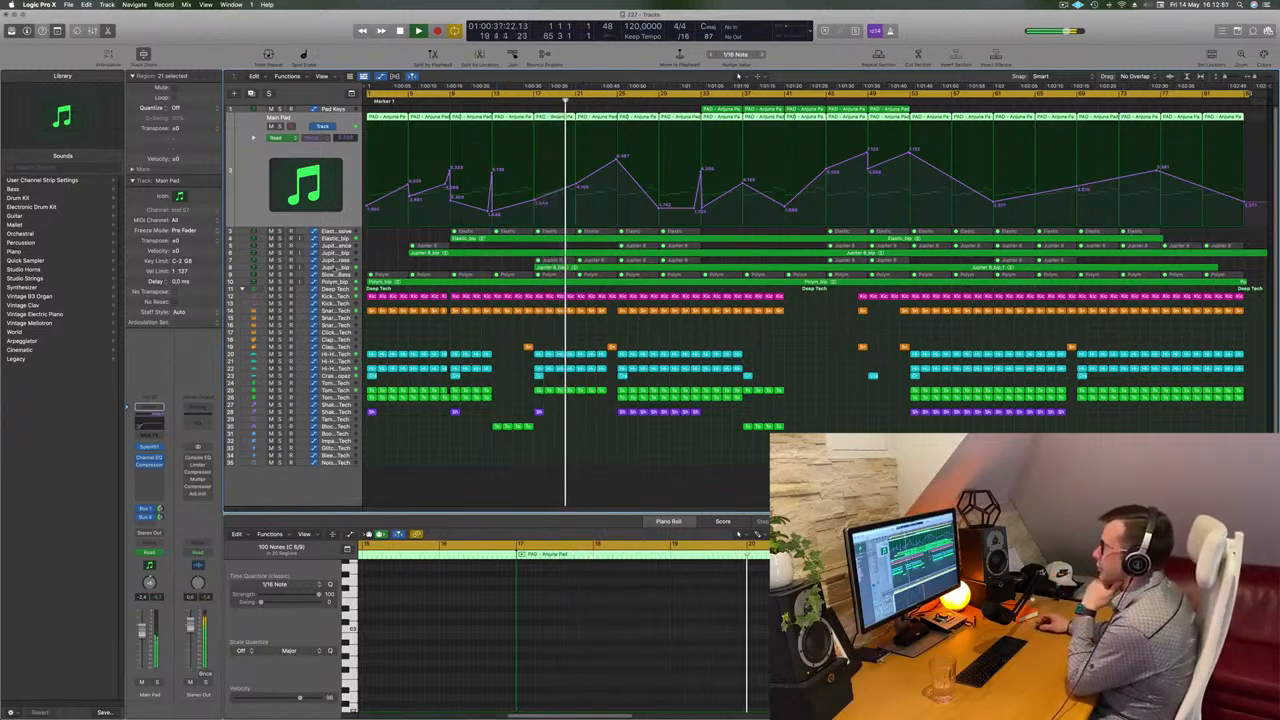
# Step: Go from the lower Jupiter 8_bip track to the Polym_bip track and audition Polym_bip briefly in solo
pyautogui.click(333, 268)
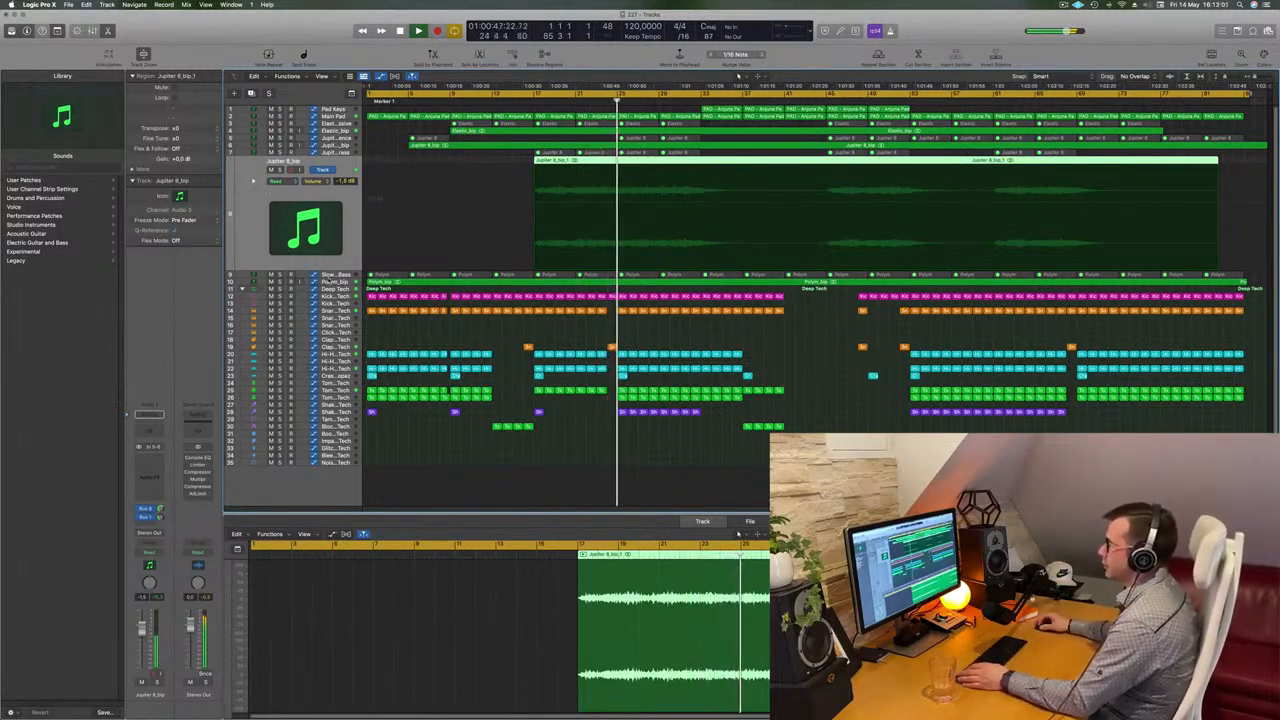
pyautogui.press('Down')
pyautogui.press('Down')
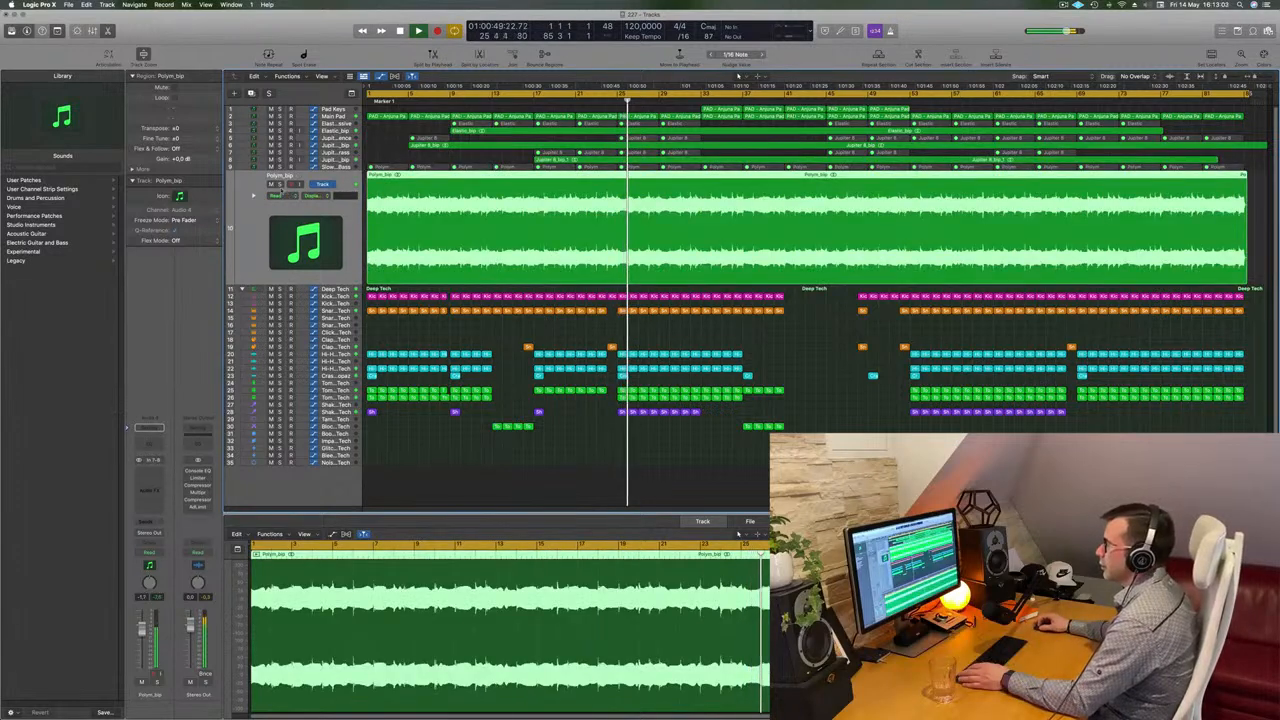
pyautogui.click(280, 185)
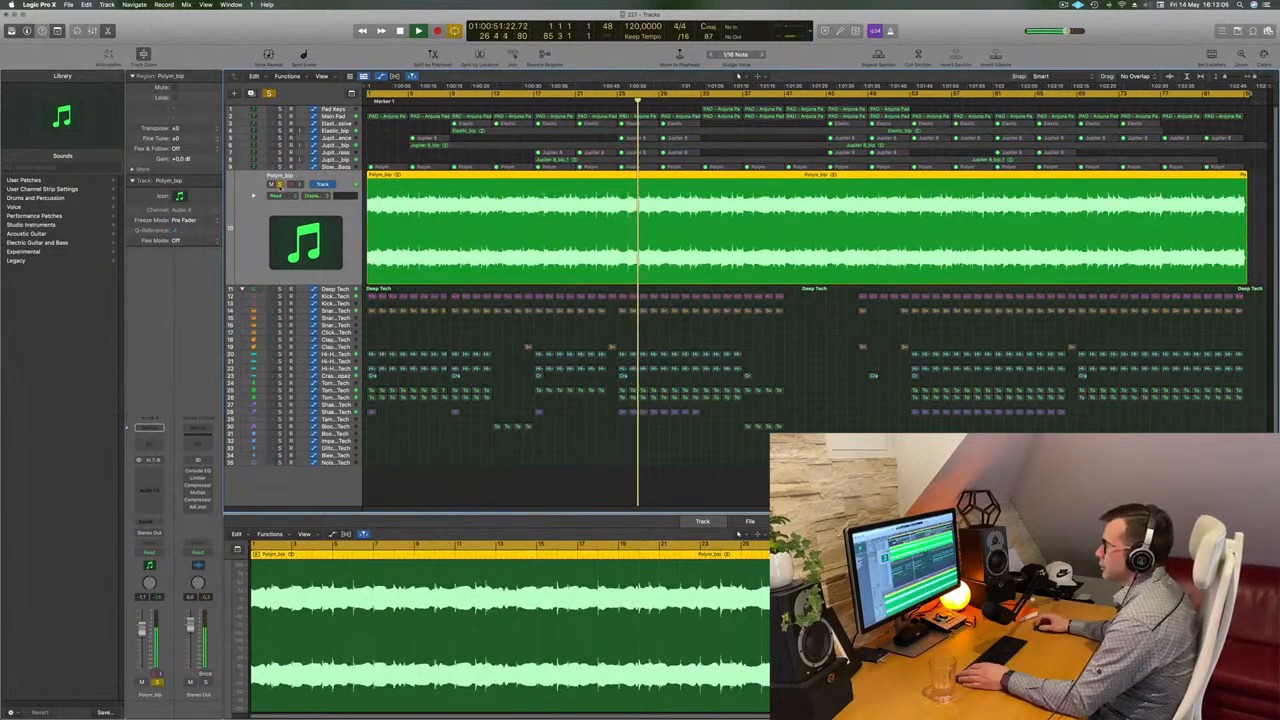
pyautogui.click(280, 185)
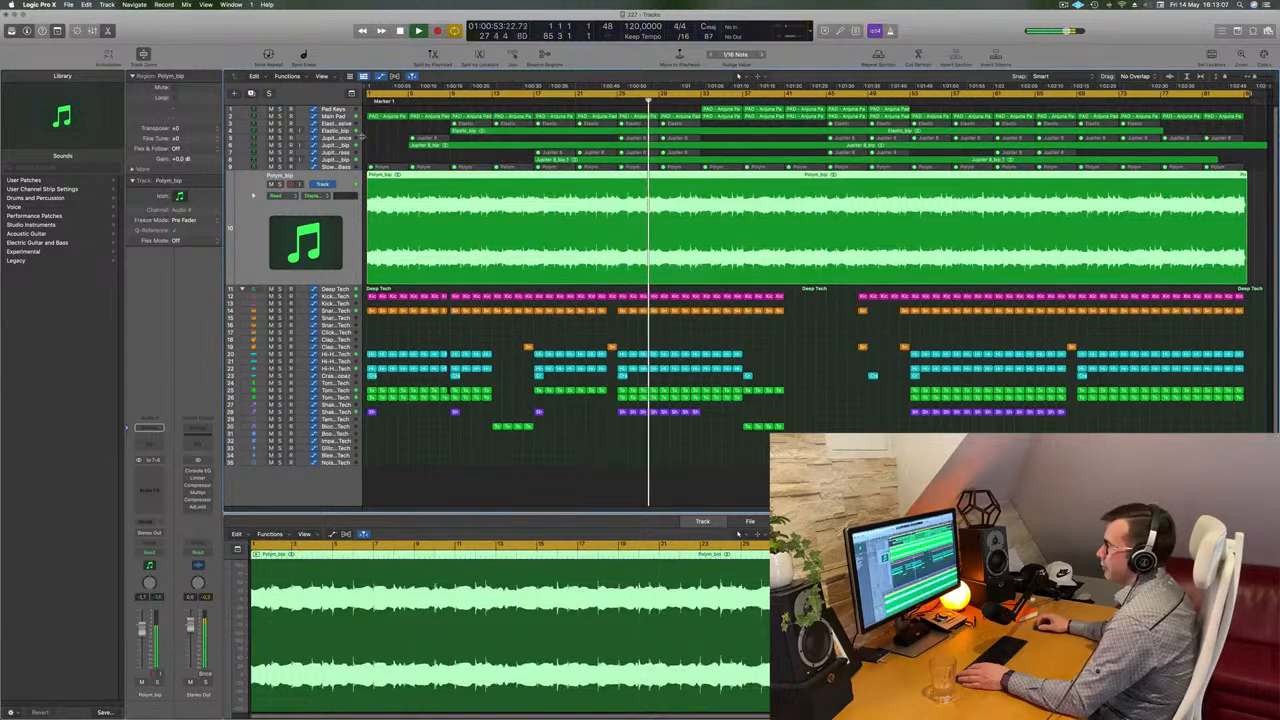
# Step: Select the Slow Brassy Bass track, show its PolyM instrument window and close it
pyautogui.press('Up')
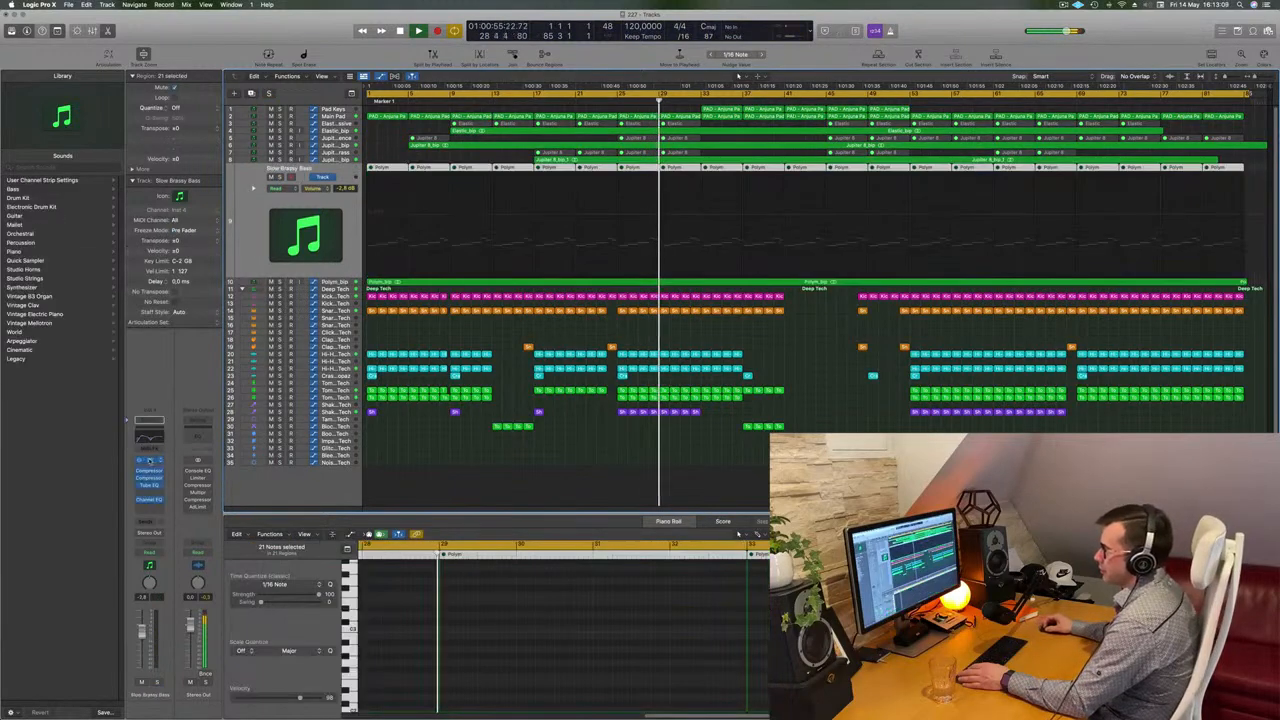
pyautogui.click(150, 461)
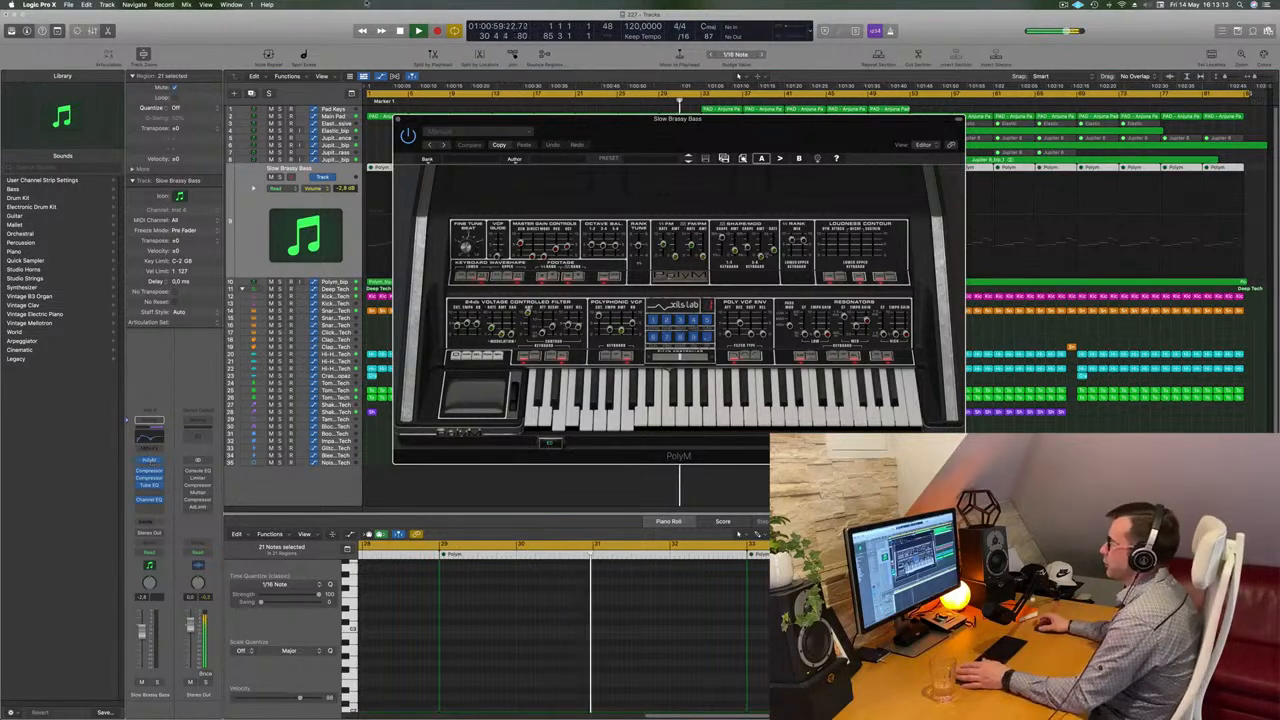
pyautogui.click(397, 119)
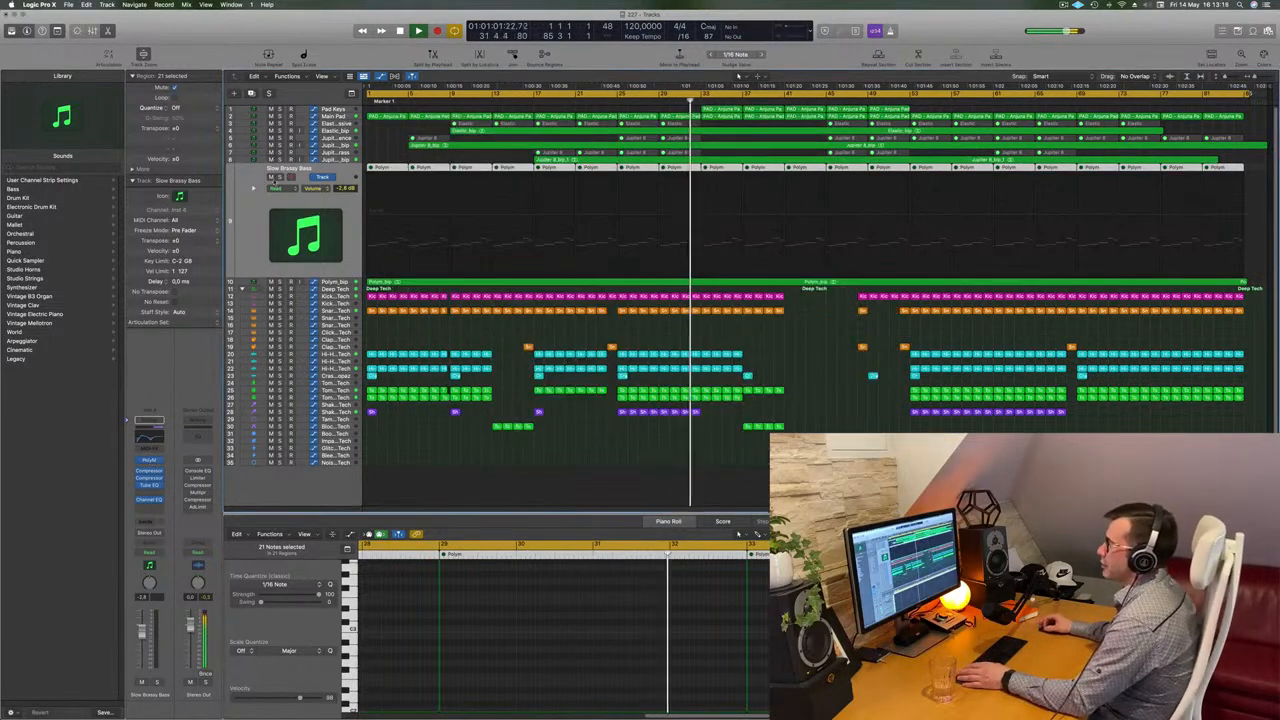
# Step: Compare the bass with the full mix by soloing and unsoloing it, including the bounced Polym_bip track
pyautogui.press('s')
pyautogui.press('s')
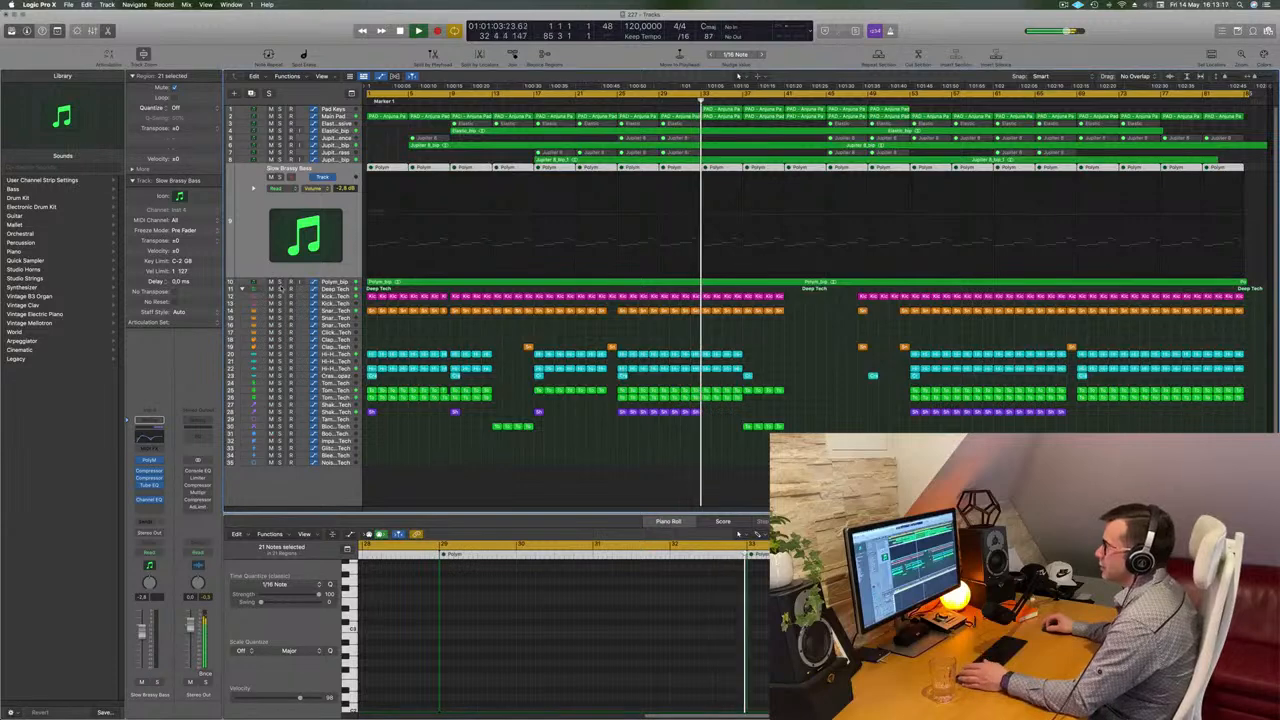
pyautogui.press('s')
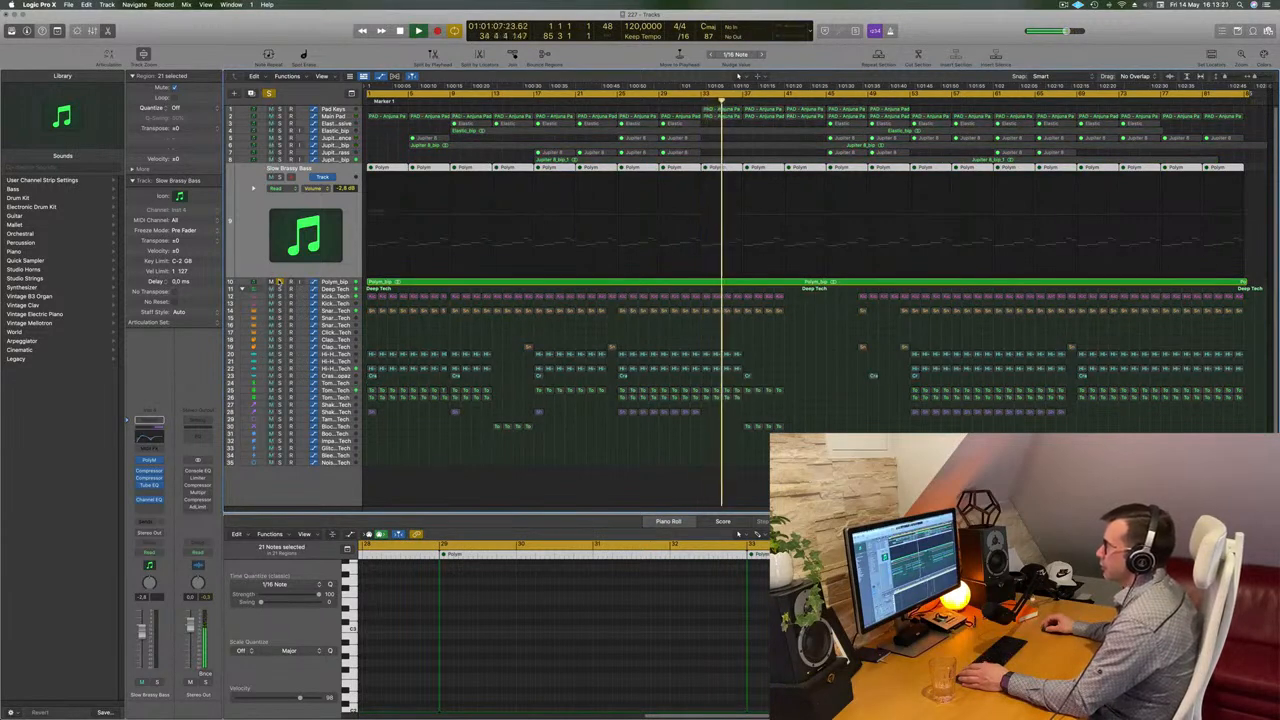
pyautogui.press('s')
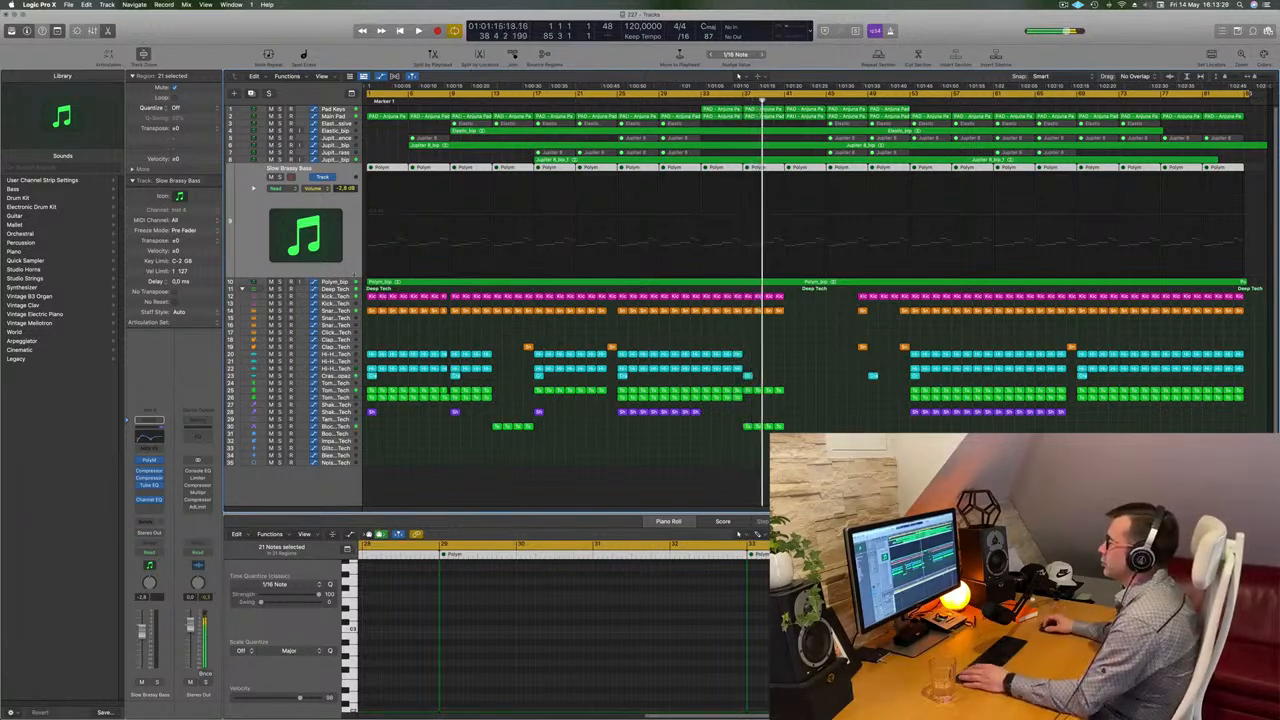
# Step: Delete the bounced audio region from the Polym_bip track and return to the Slow Brassy Bass track
pyautogui.press('Down')
pyautogui.press('Delete')
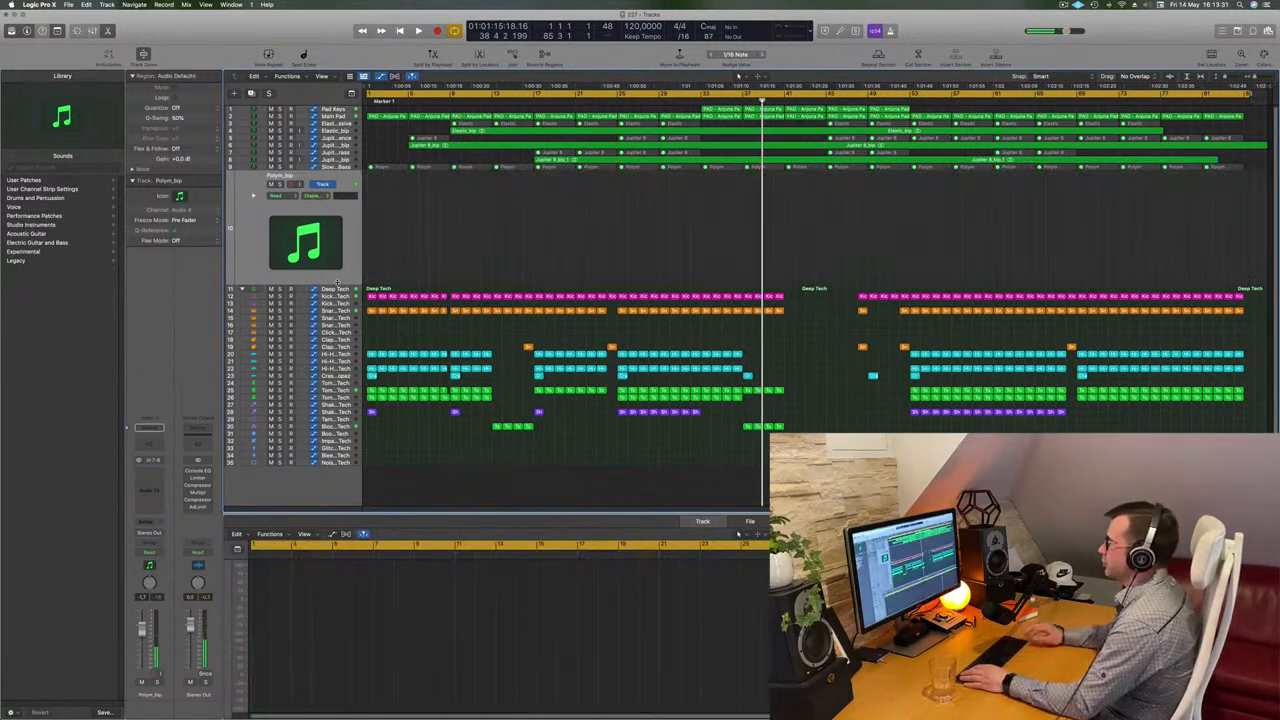
pyautogui.press('Up')
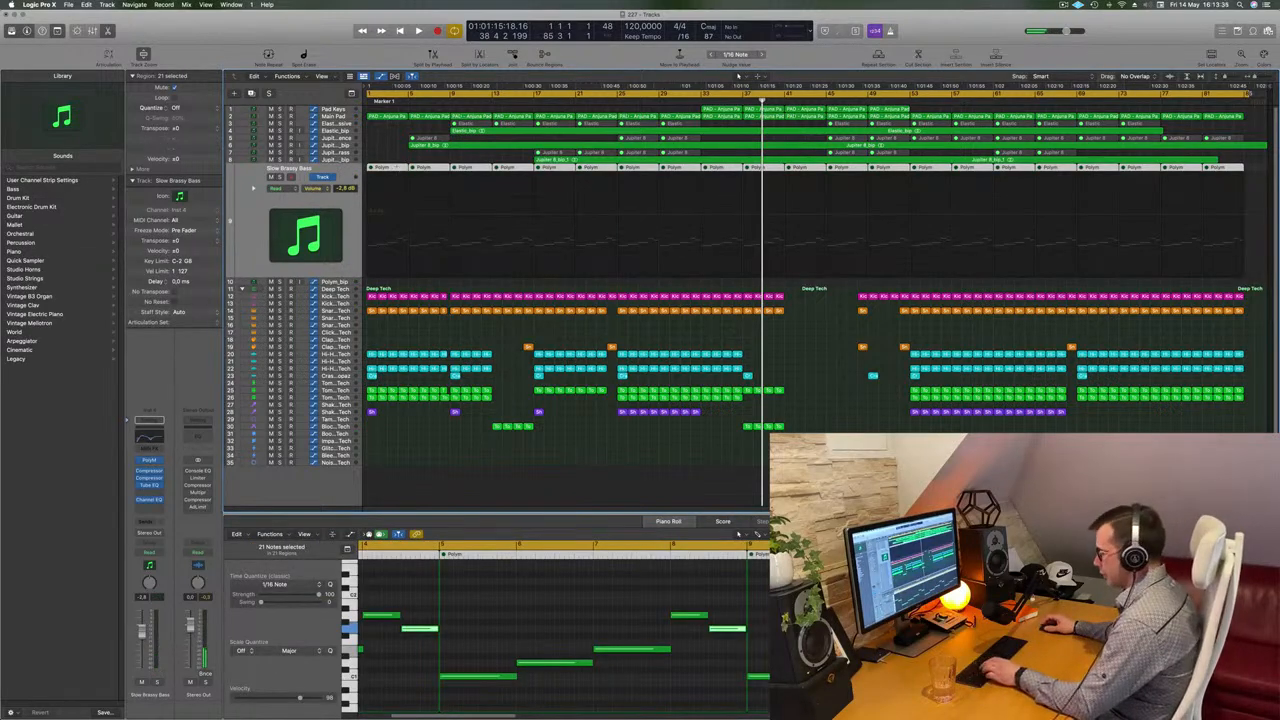
pyautogui.press('super+shift+2')
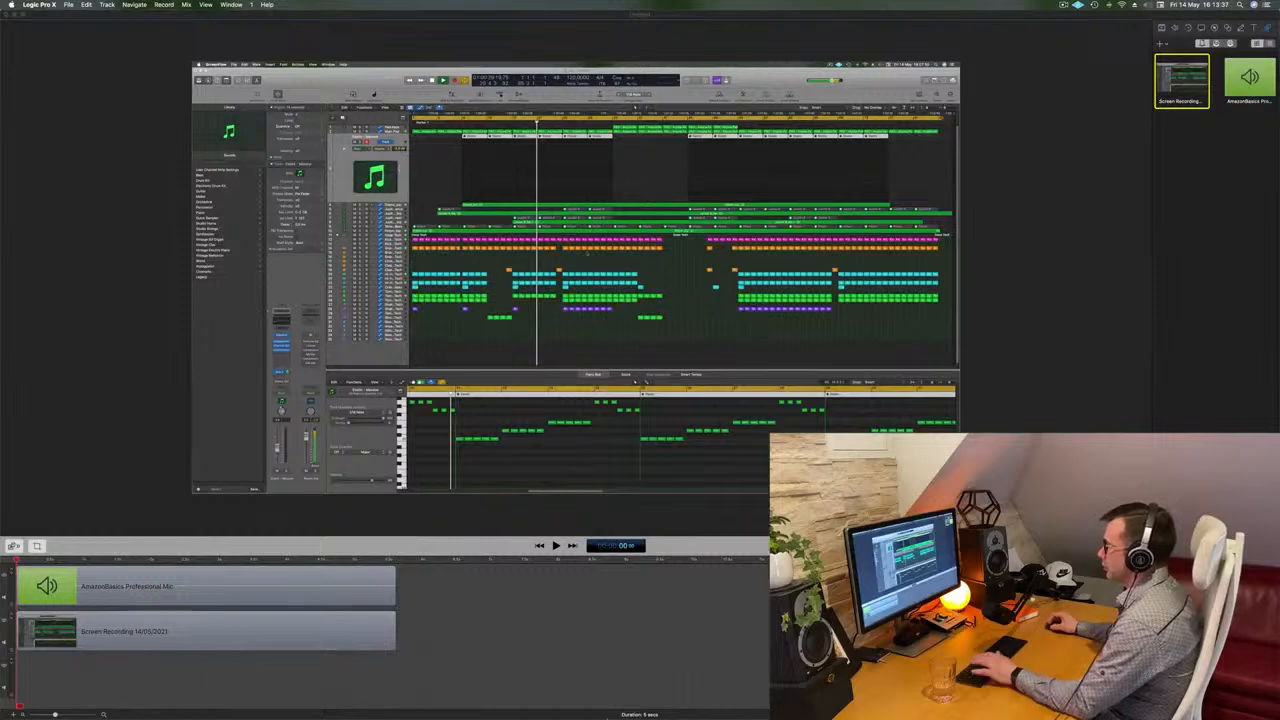
pyautogui.moveTo(625, 705)
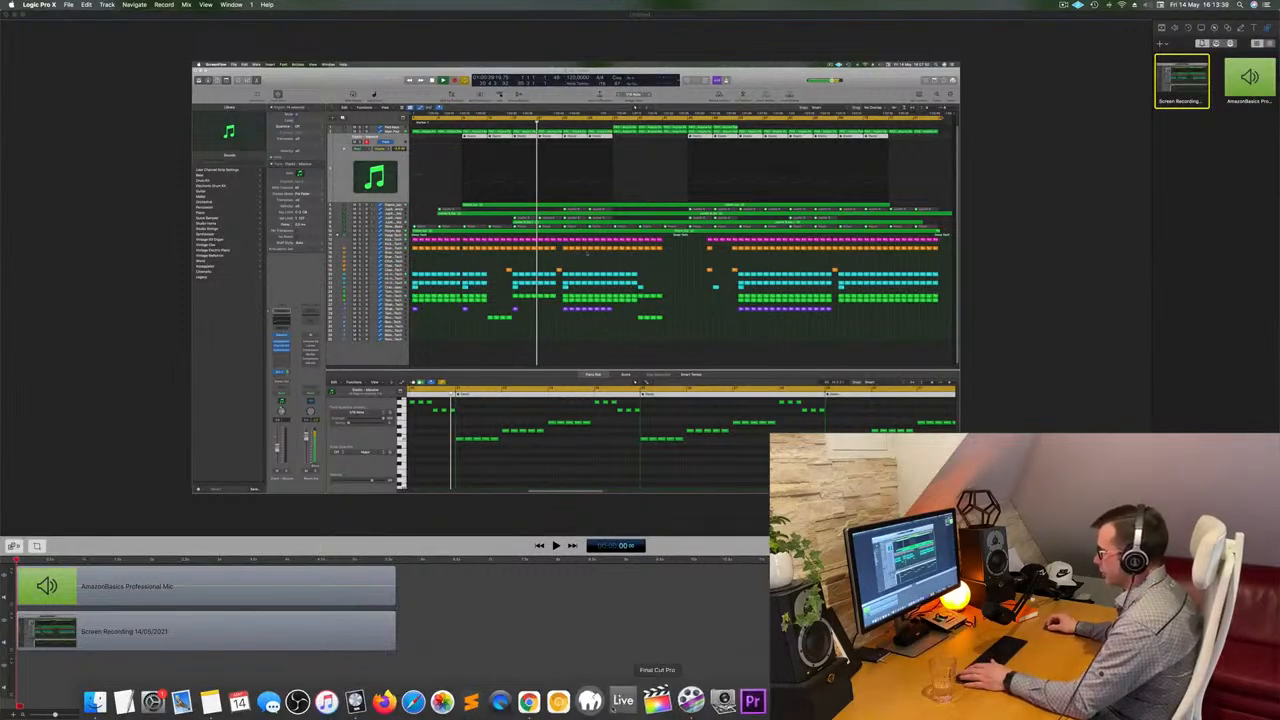
pyautogui.click(355, 701)
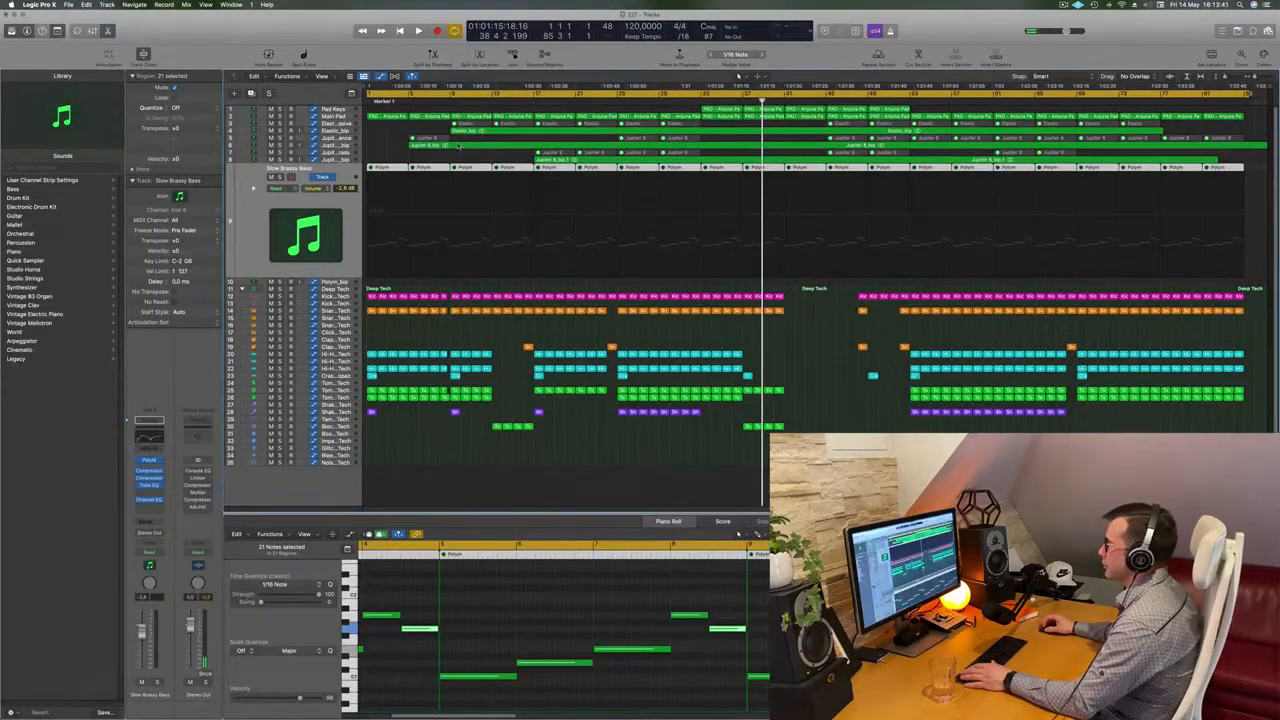
# Step: Unmute all MIDI regions on the Slow Brassy Bass track, deselect them, and check the playback from the project start
pyautogui.rightClick(511, 169)
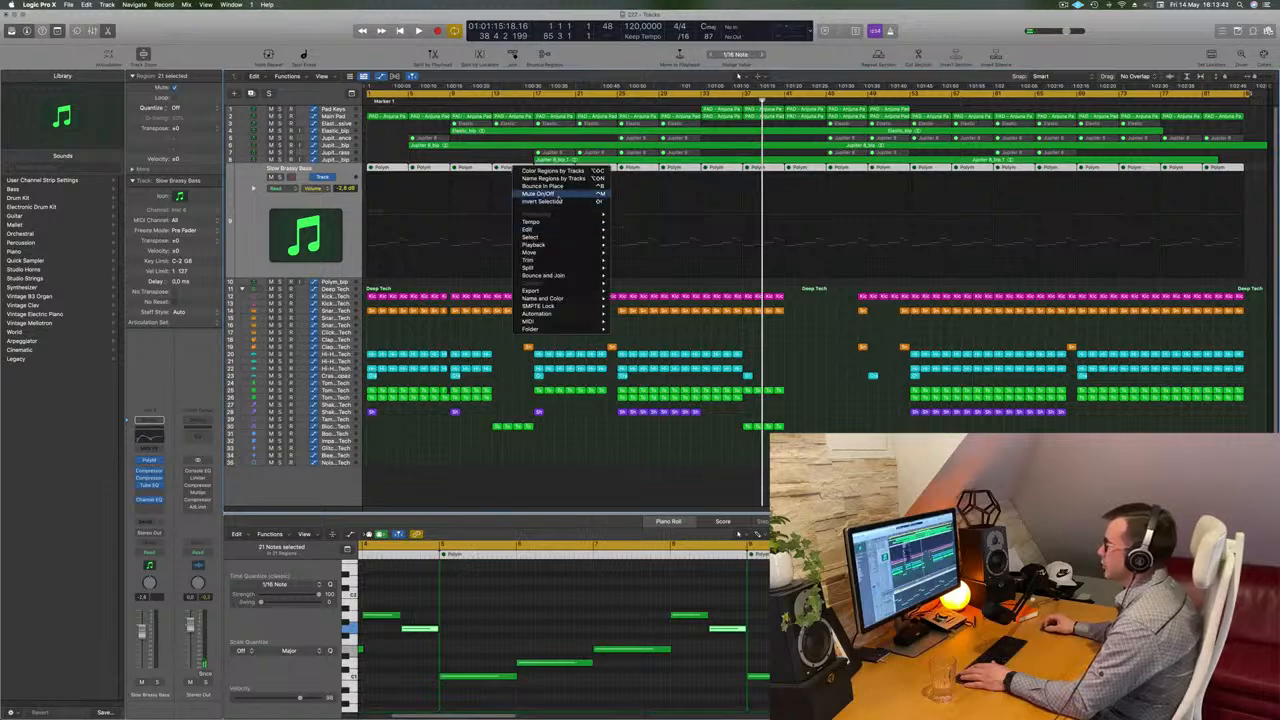
pyautogui.click(557, 200)
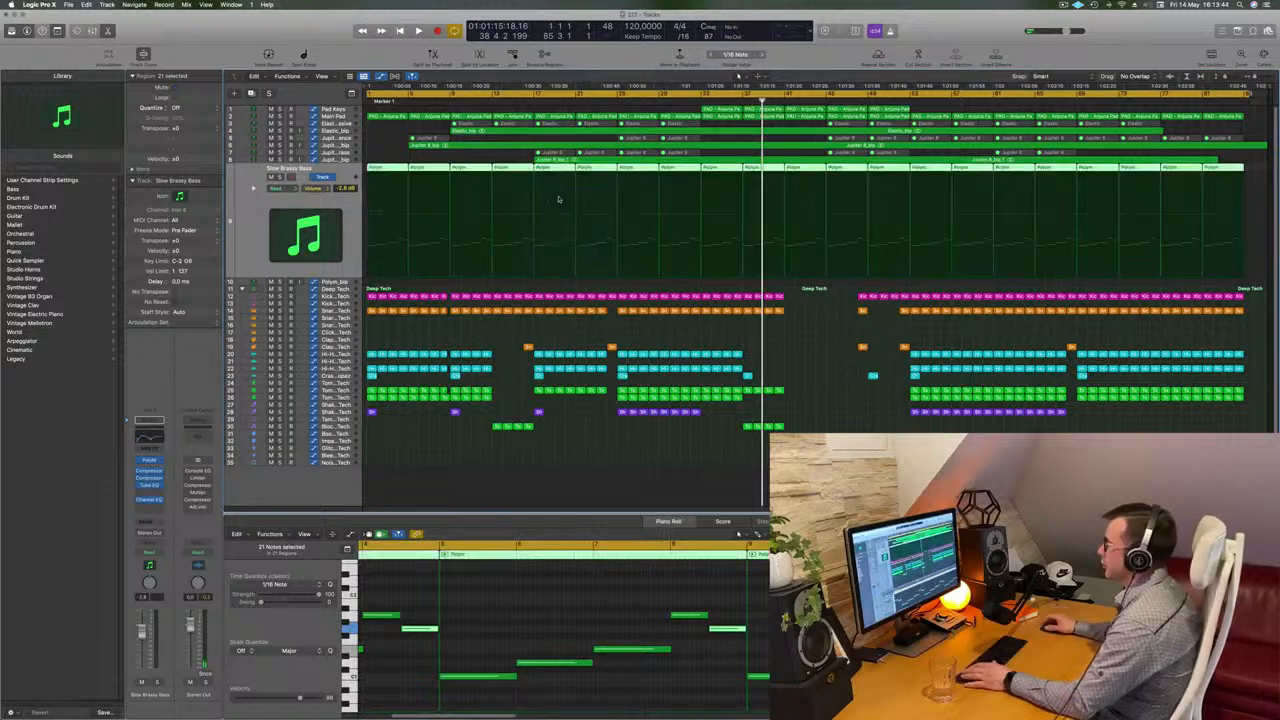
pyautogui.click(593, 283)
pyautogui.press('Return')
pyautogui.press('space')
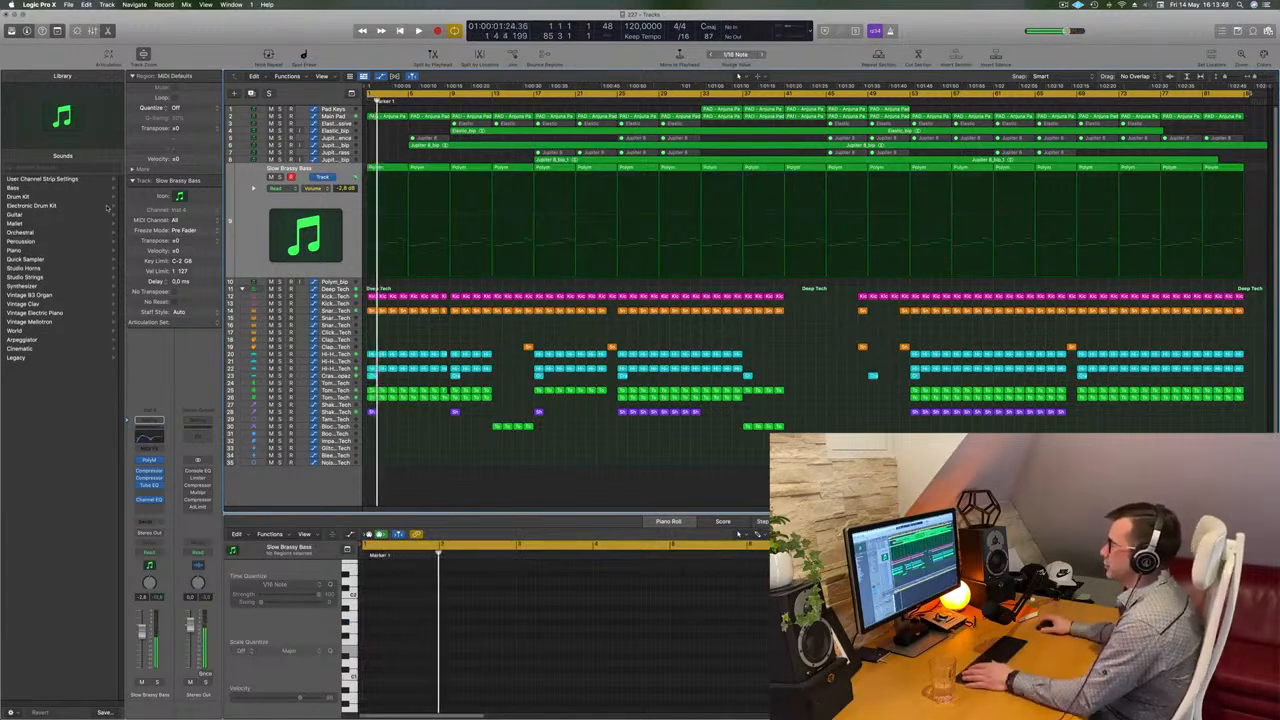
pyautogui.press('Return')
pyautogui.press('space')
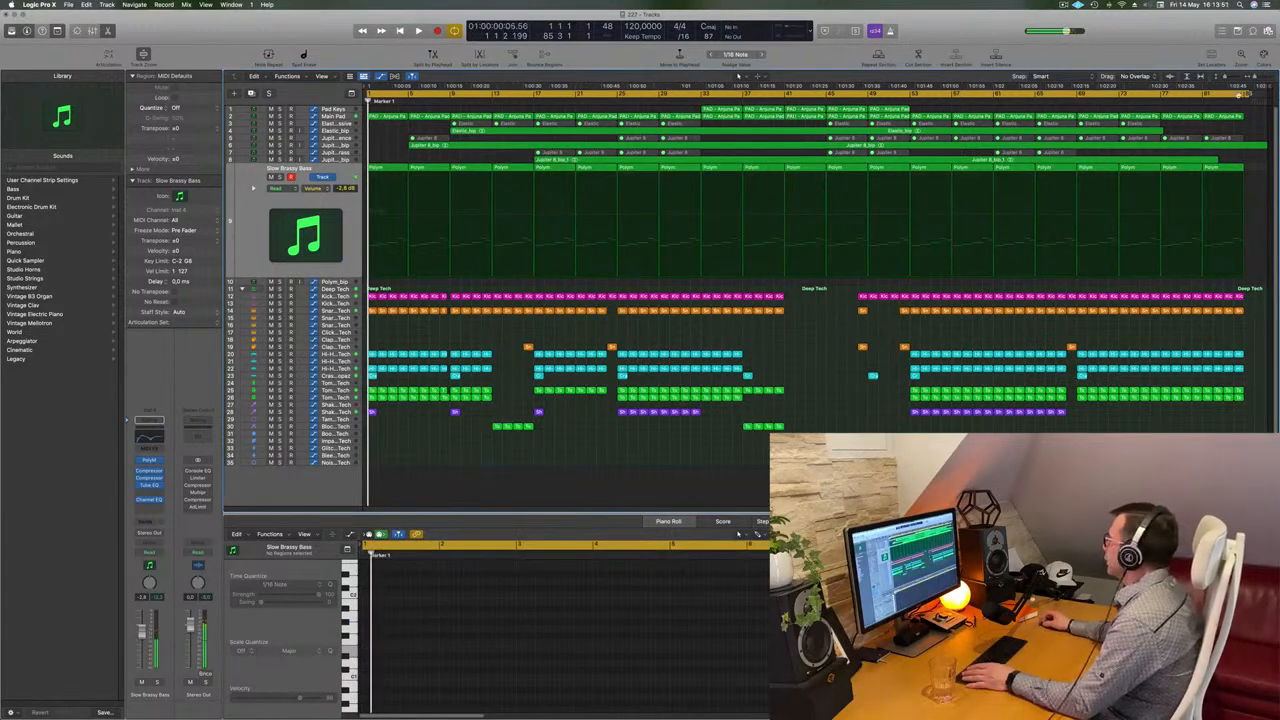
# Step: Shorten the cycle range to bars 1 to 9, repeat that section three times, and start playback
pyautogui.moveTo(1249, 94); pyautogui.dragTo(449, 141)
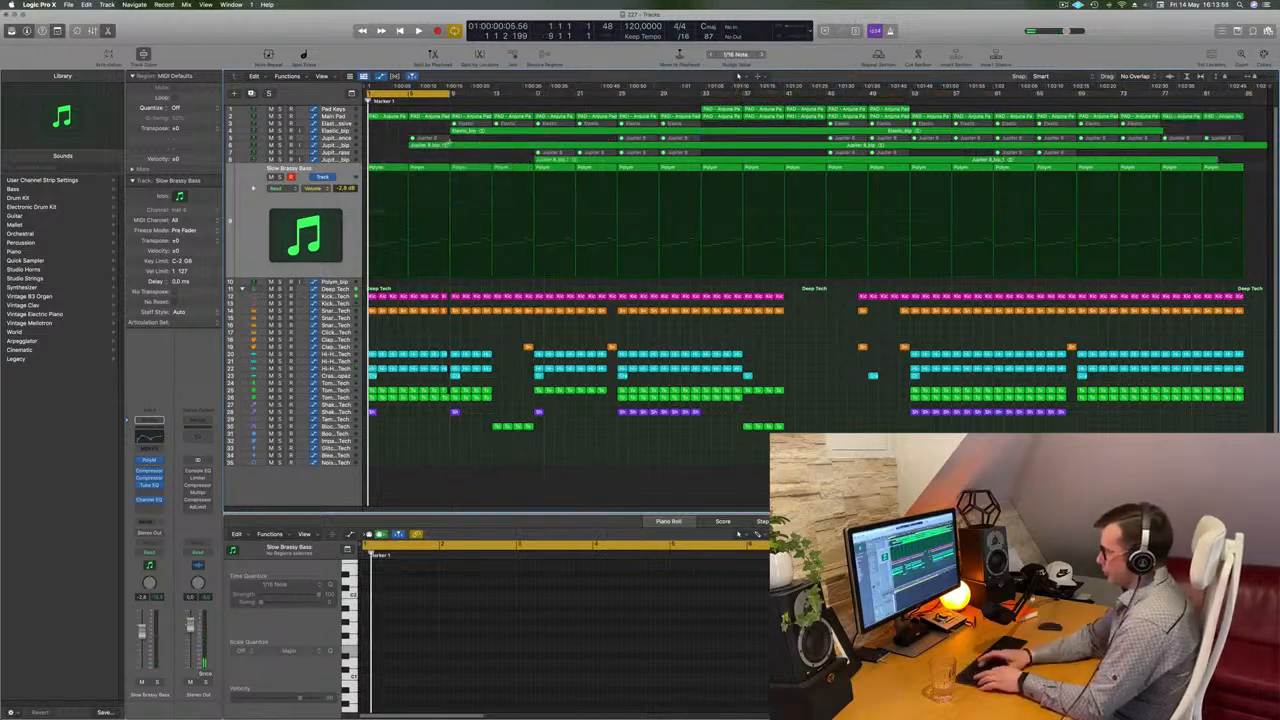
pyautogui.press('ctrl+super+r')
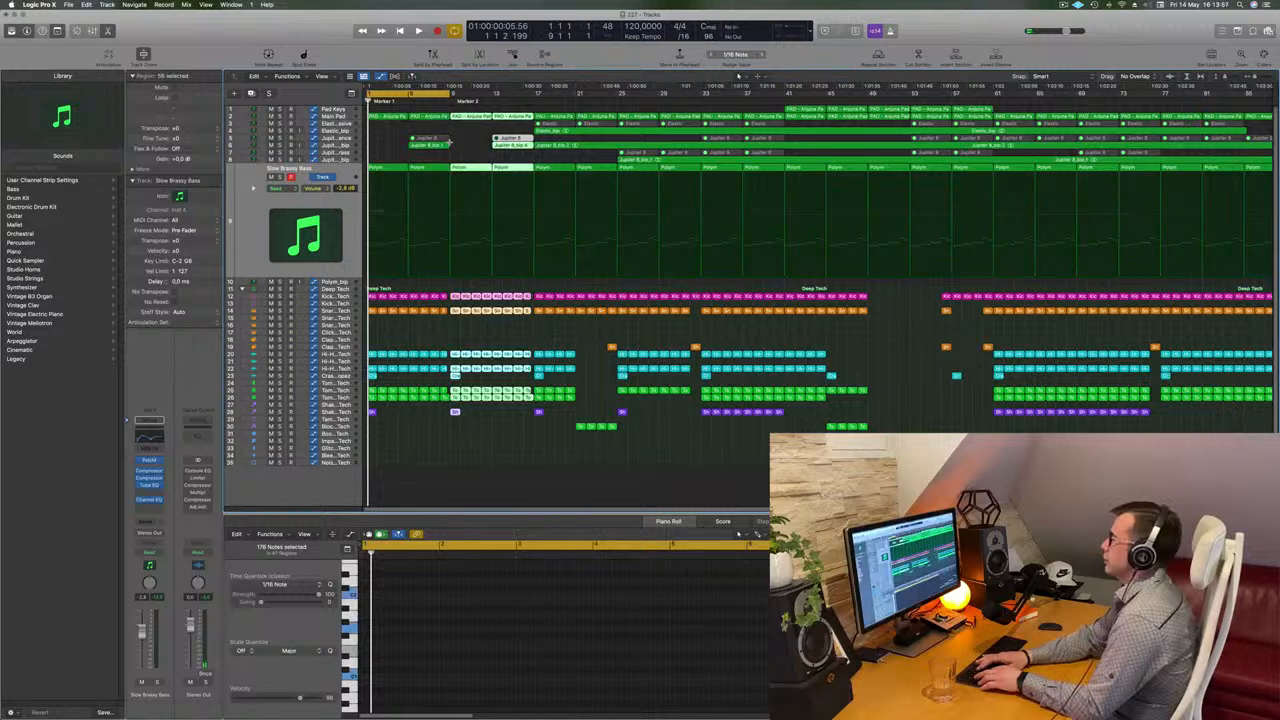
pyautogui.press('ctrl+super+r')
pyautogui.press('ctrl+super+r')
pyautogui.press('space')
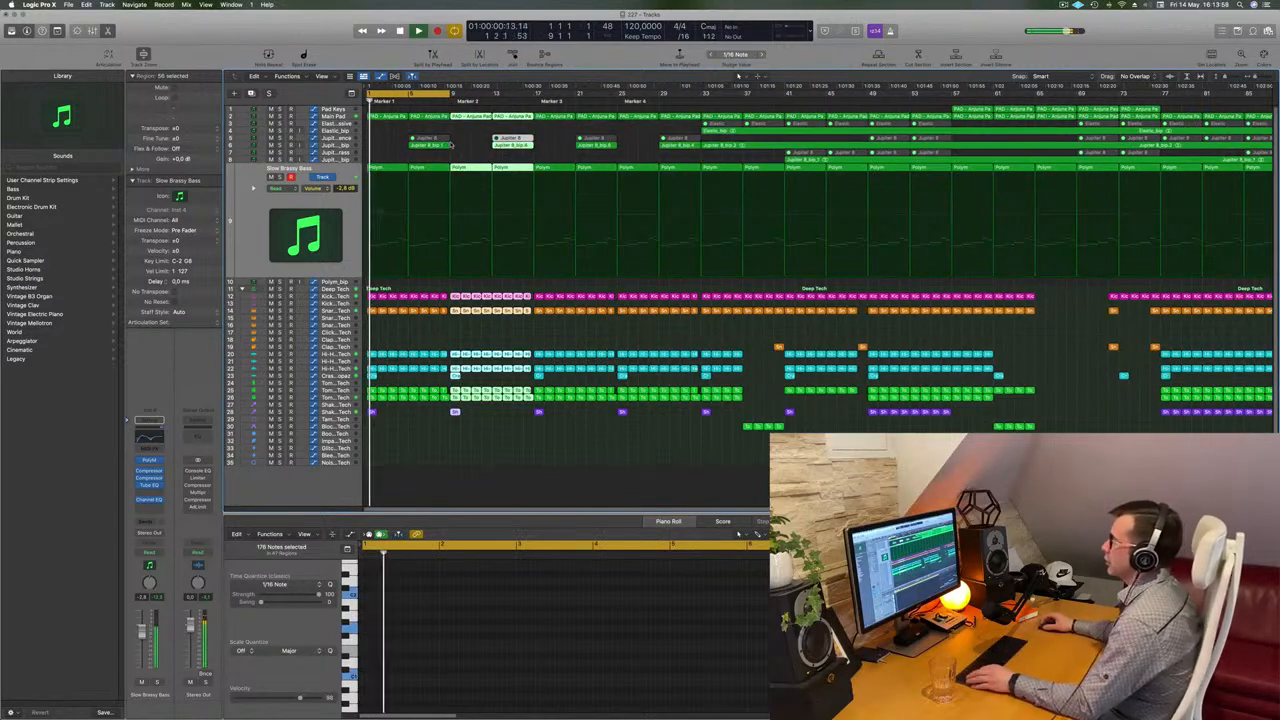
# Step: Delete every note after the first one in the first Polym region of the Slow Brassy Bass track
pyautogui.scroll(5, 394, 154)
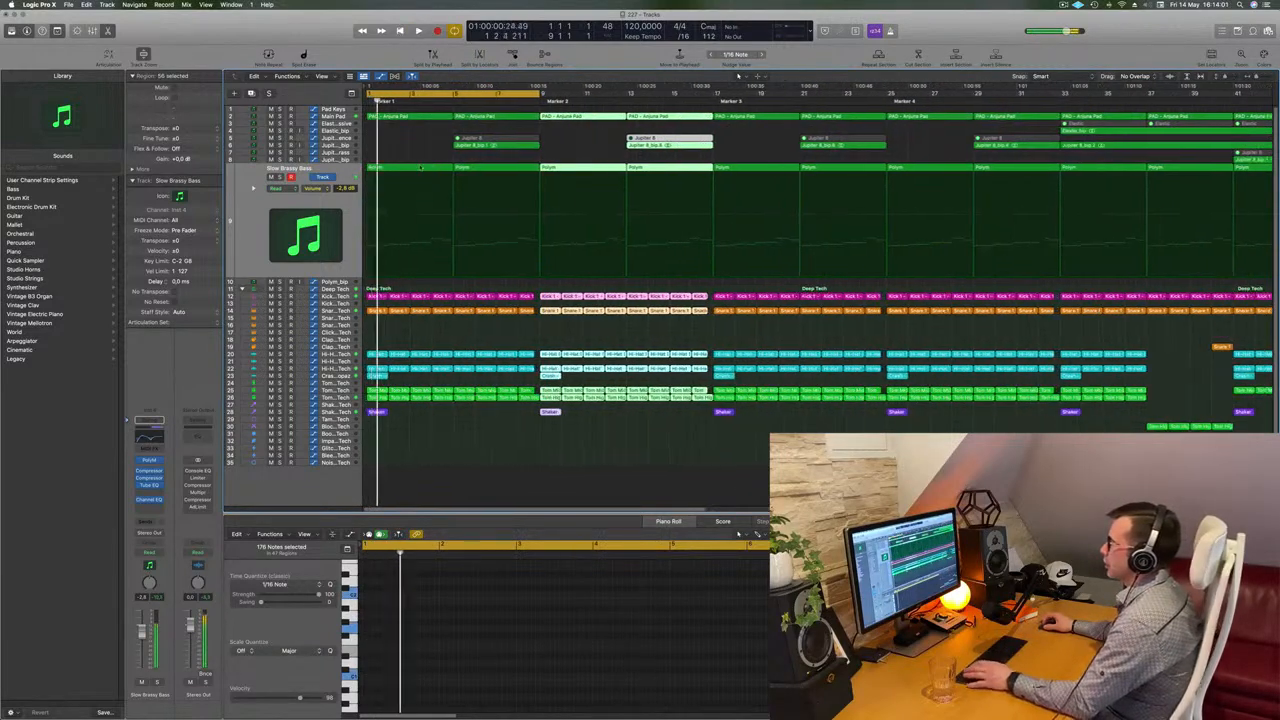
pyautogui.press('space')
pyautogui.click(413, 268)
pyautogui.moveTo(483, 580); pyautogui.dragTo(634, 690)
pyautogui.press('Delete')
pyautogui.press('space')
pyautogui.press('space')
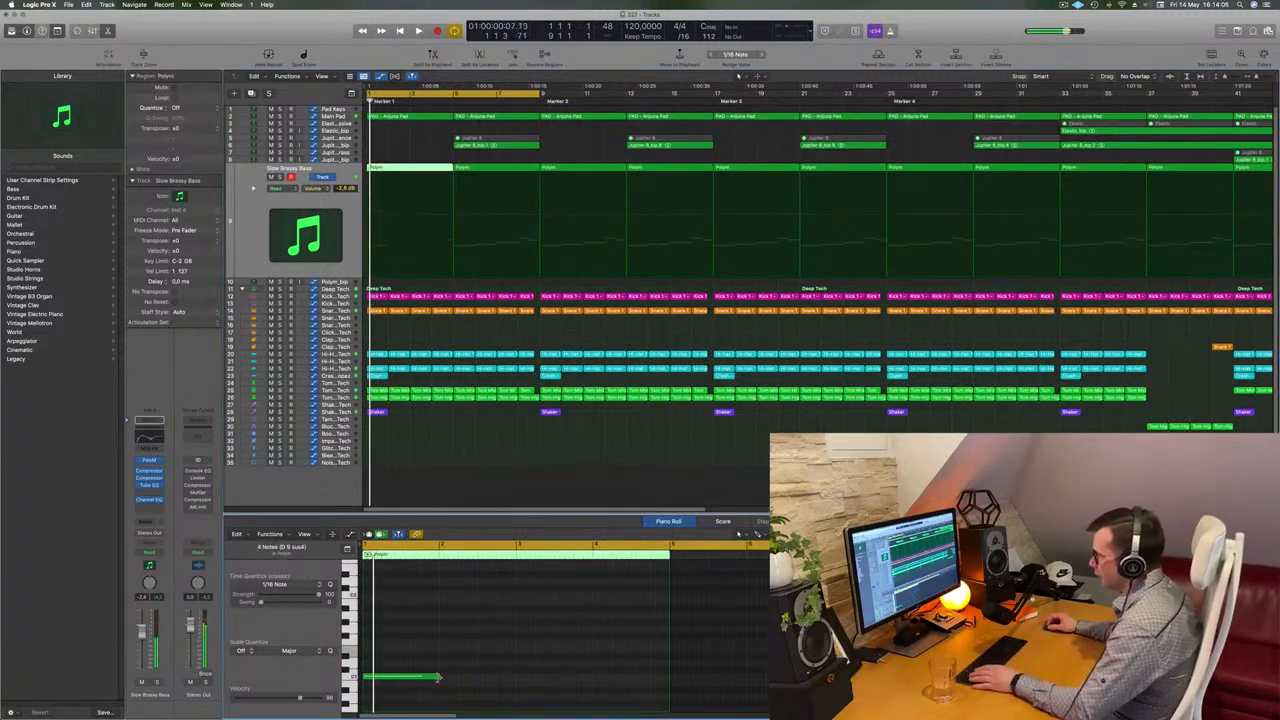
# Step: Copy the remaining bass note into bars 2, 3 and 4 at the same pitch, deselect everything, and play the result
pyautogui.moveTo(437, 678); pyautogui.dragTo(490, 684)
pyautogui.moveTo(550, 659)
pyautogui.mouseDown()
pyautogui.moveTo(385, 677)
pyautogui.moveTo(543, 681)
pyautogui.mouseUp()
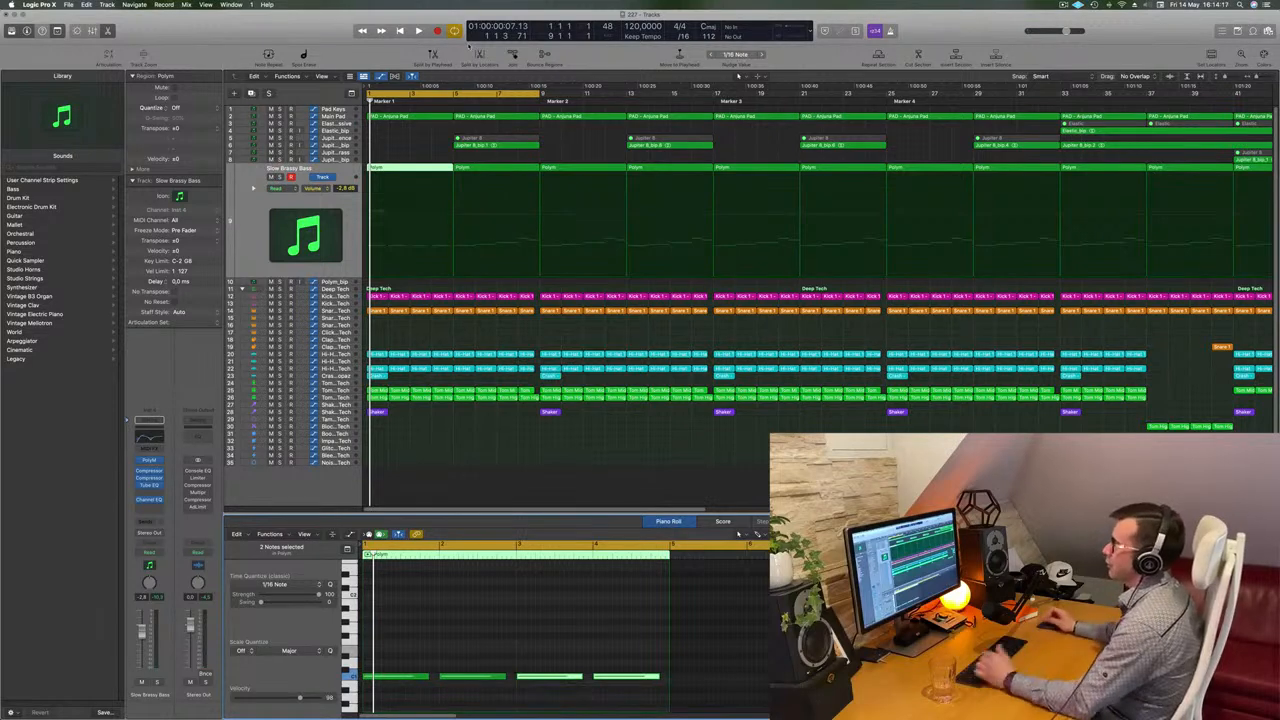
pyautogui.click(427, 145)
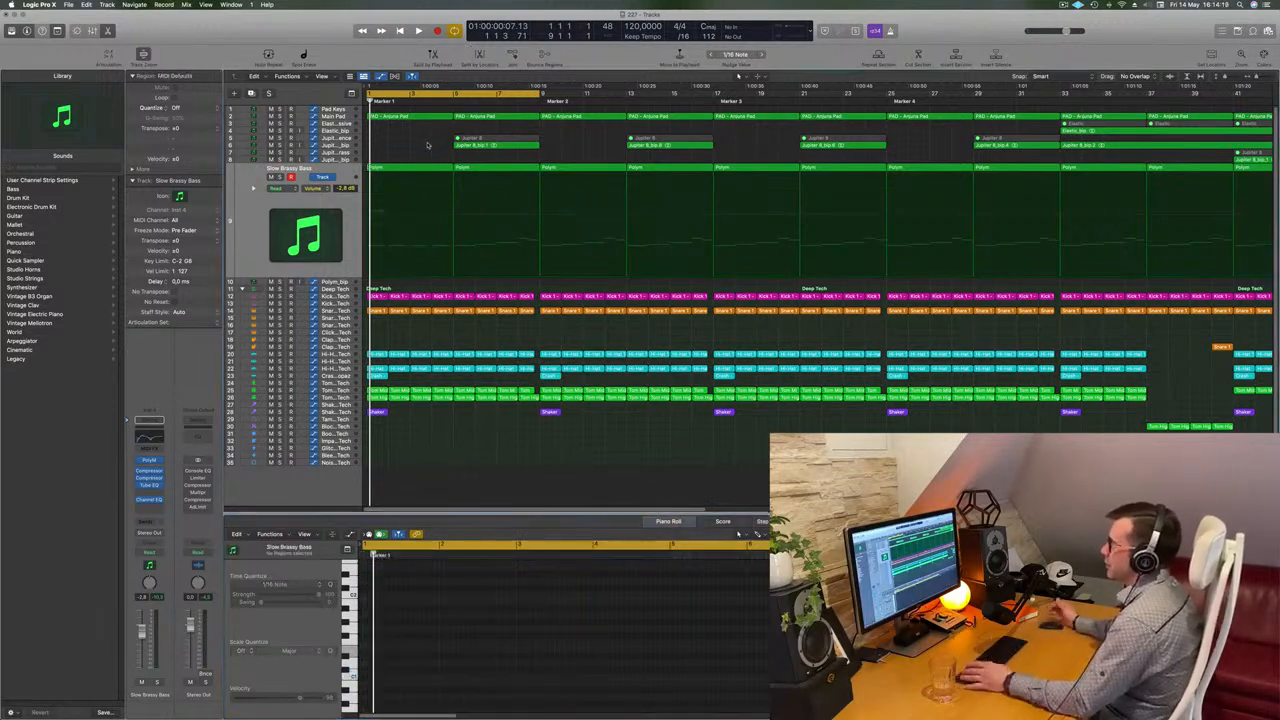
pyautogui.press('space')
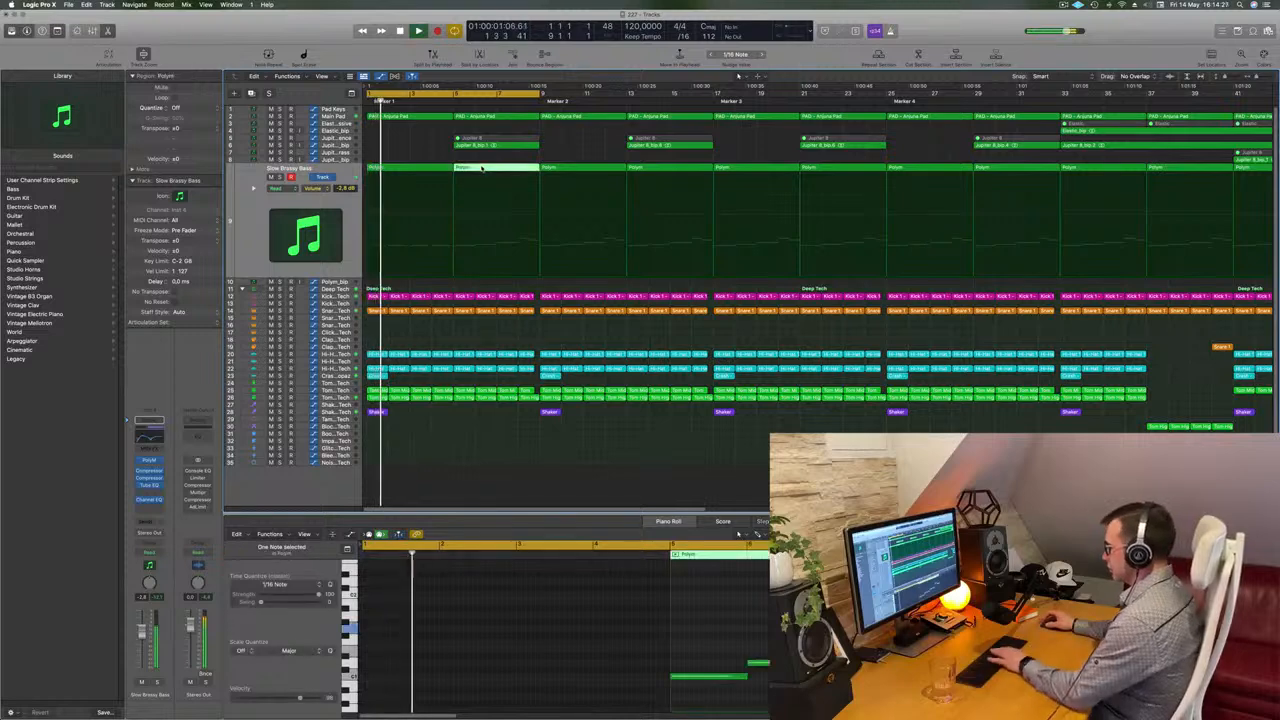
# Step: Replace the Polym region in bars 5 to 8 of the Slow Brassy Bass track with a copy of the first one
pyautogui.click(432, 167)
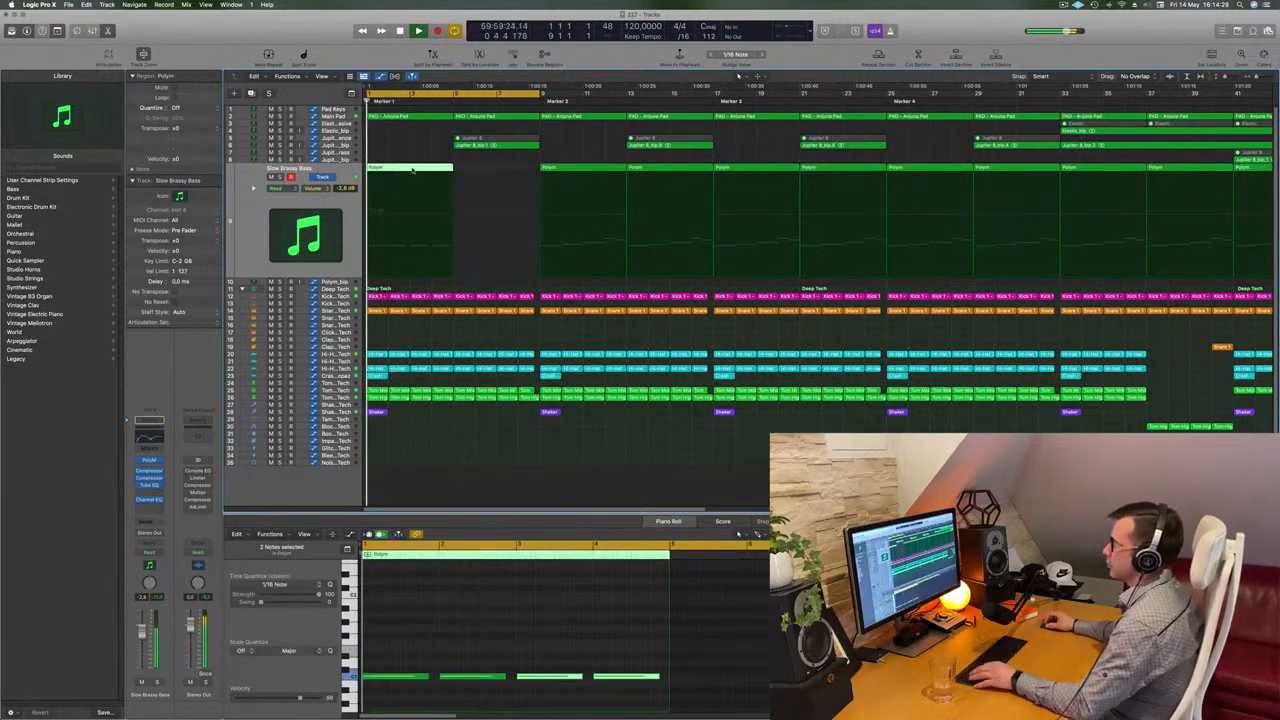
pyautogui.moveTo(440, 173); pyautogui.dragTo(527, 173)
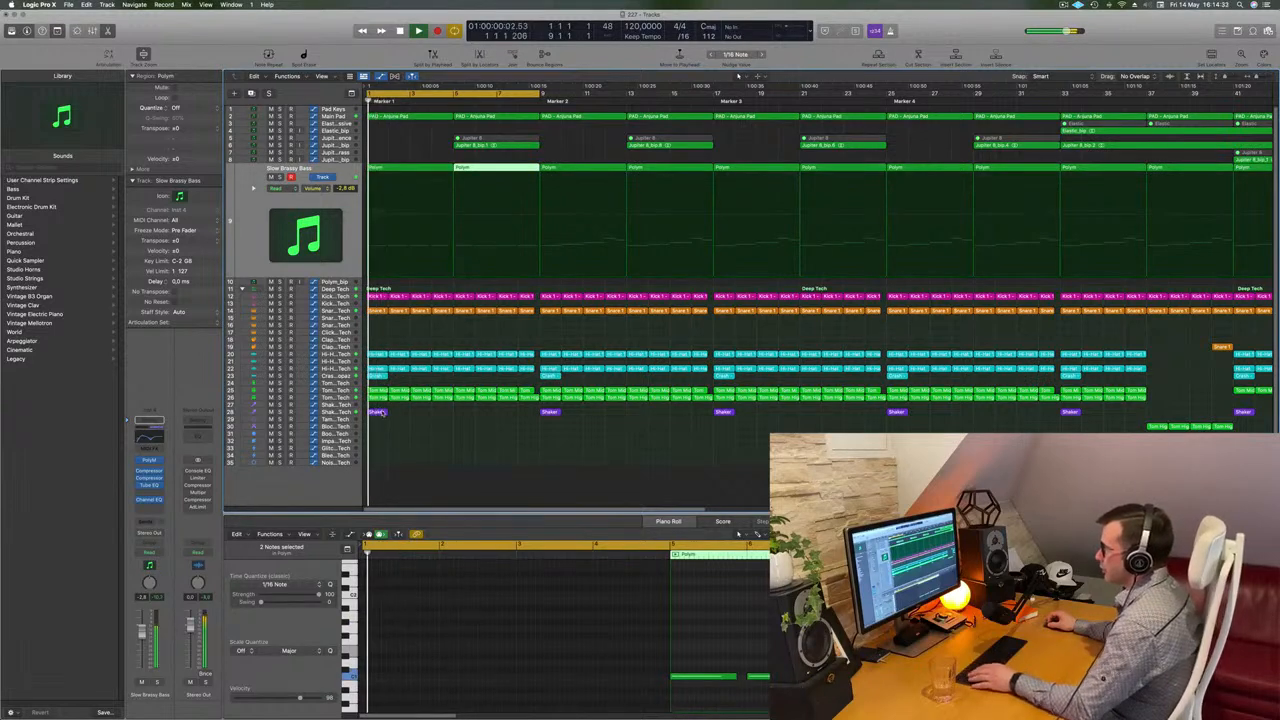
# Step: Repeat the Shaker region at bar 1 through the end of bar 8, trim the last copy, and restart playback from the beginning
pyautogui.click(378, 411)
pyautogui.press('super+r')
pyautogui.press('super+r')
pyautogui.press('super+r')
pyautogui.press('super+r')
pyautogui.press('super+r')
pyautogui.press('super+r')
pyautogui.press('super+r')
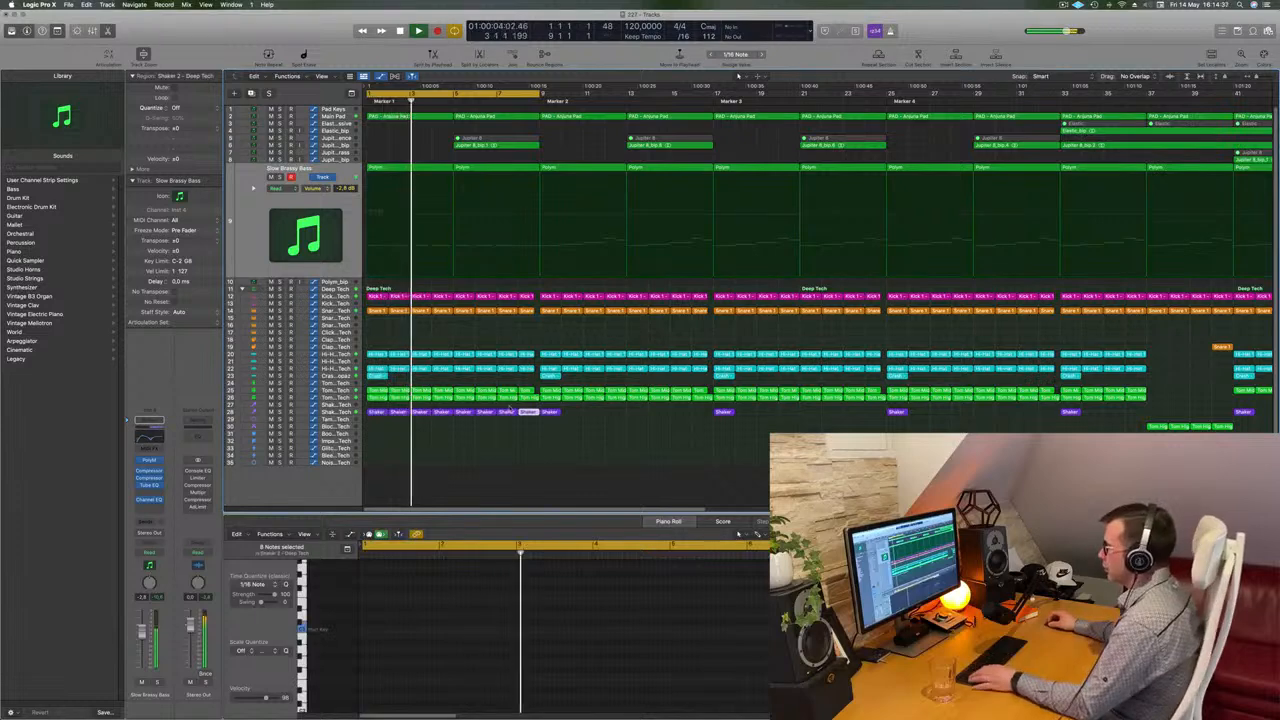
pyautogui.moveTo(535, 412); pyautogui.dragTo(535, 412)
pyautogui.press('Return')
# Step: Delete the closing notes of the first PAD - Anjuna Pad region on the Main Pad track
pyautogui.click(335, 116)
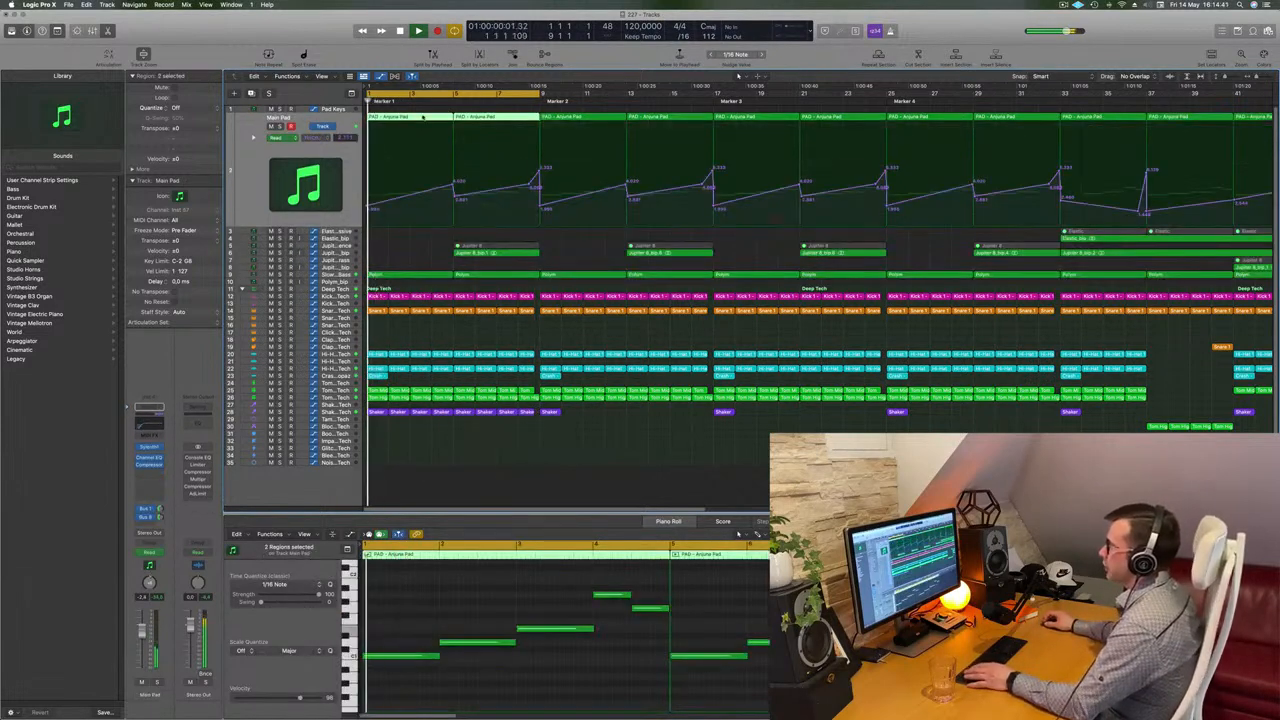
pyautogui.click(437, 470)
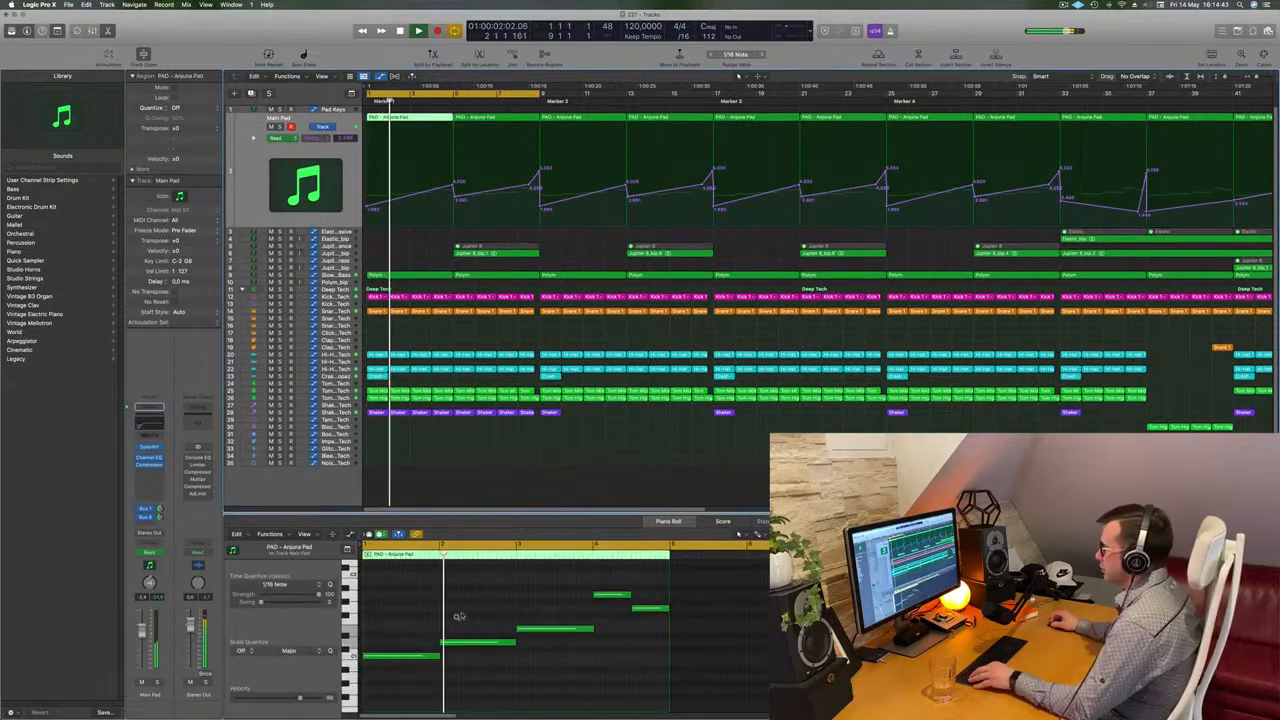
pyautogui.moveTo(668, 565); pyautogui.dragTo(668, 665)
pyautogui.press('Delete')
# Step: Adjust the Main Pad track's filter cutoff automation around the start of bar 5 and lower the peak just before bar 9
pyautogui.moveTo(452, 188); pyautogui.dragTo(456, 186)
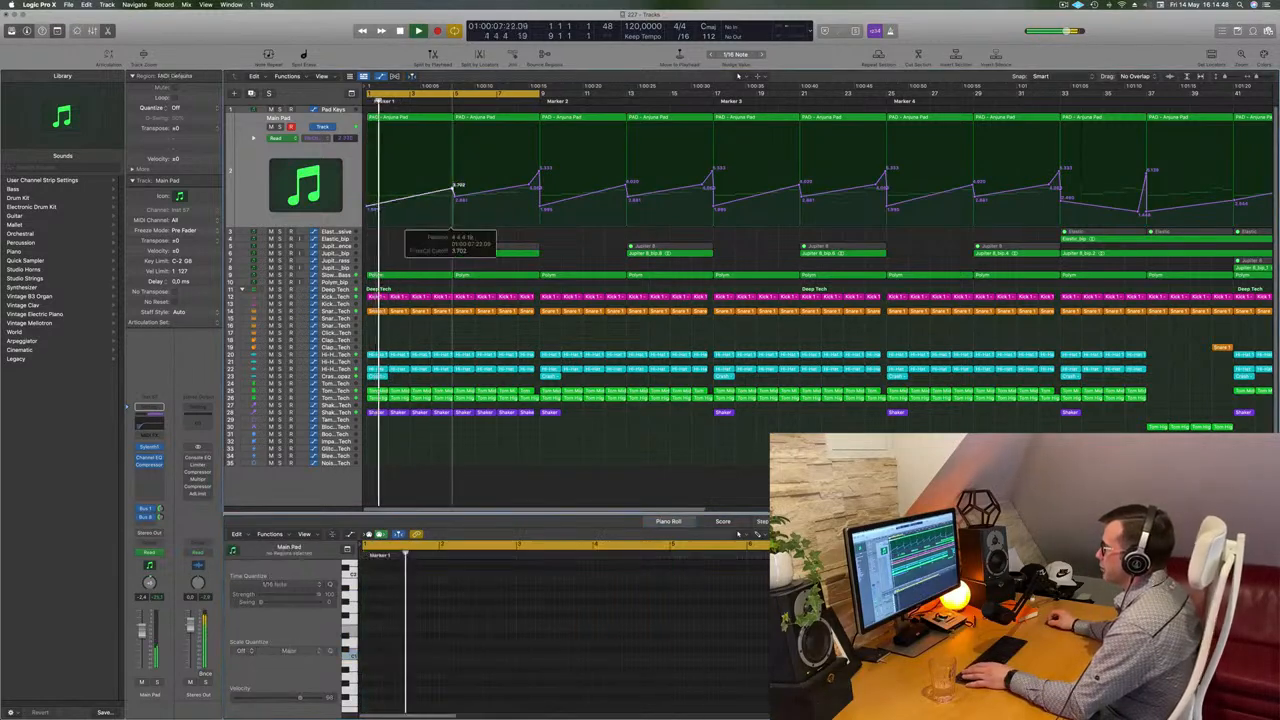
pyautogui.click(455, 197)
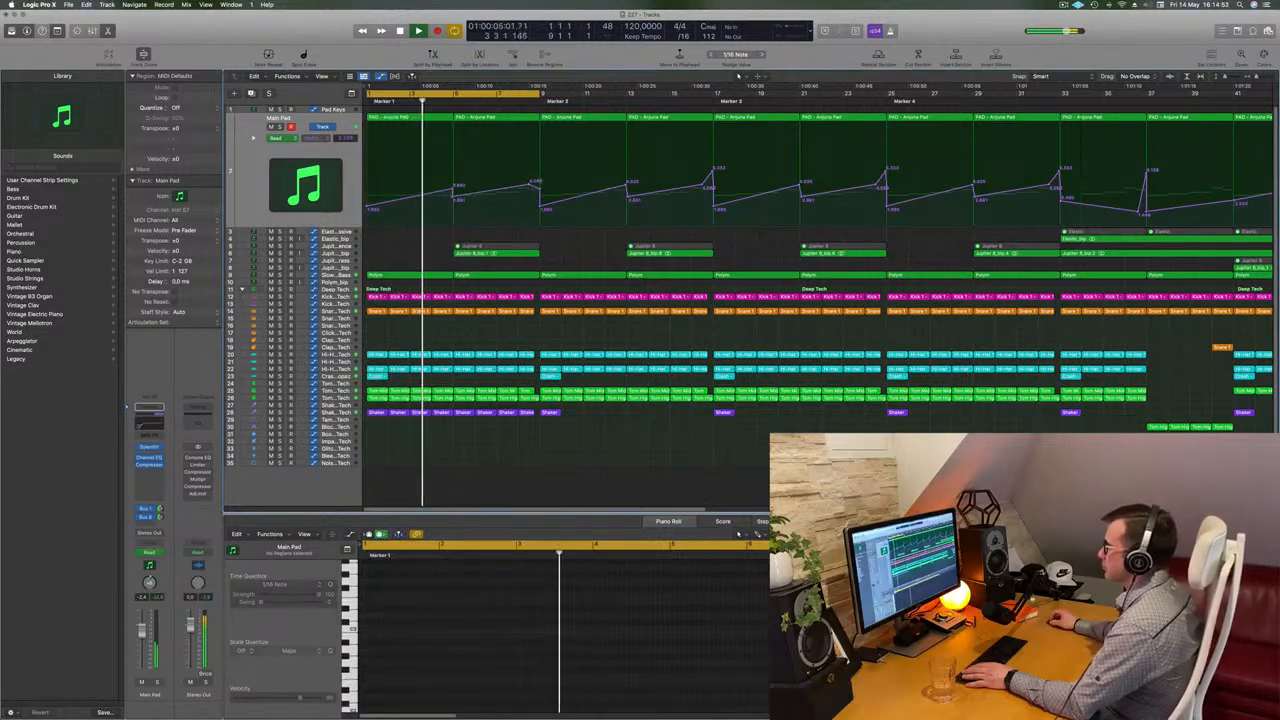
pyautogui.moveTo(537, 172); pyautogui.dragTo(540, 184)
pyautogui.press('super+Right')
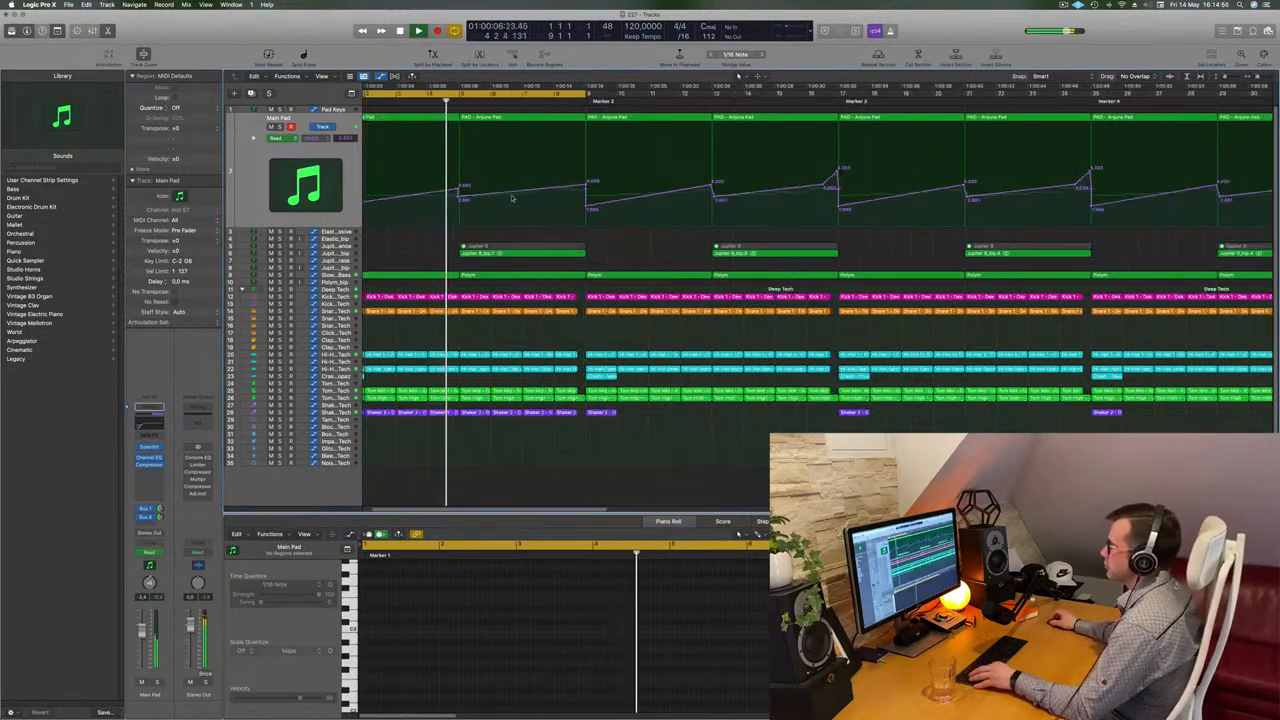
pyautogui.press('super+Left')
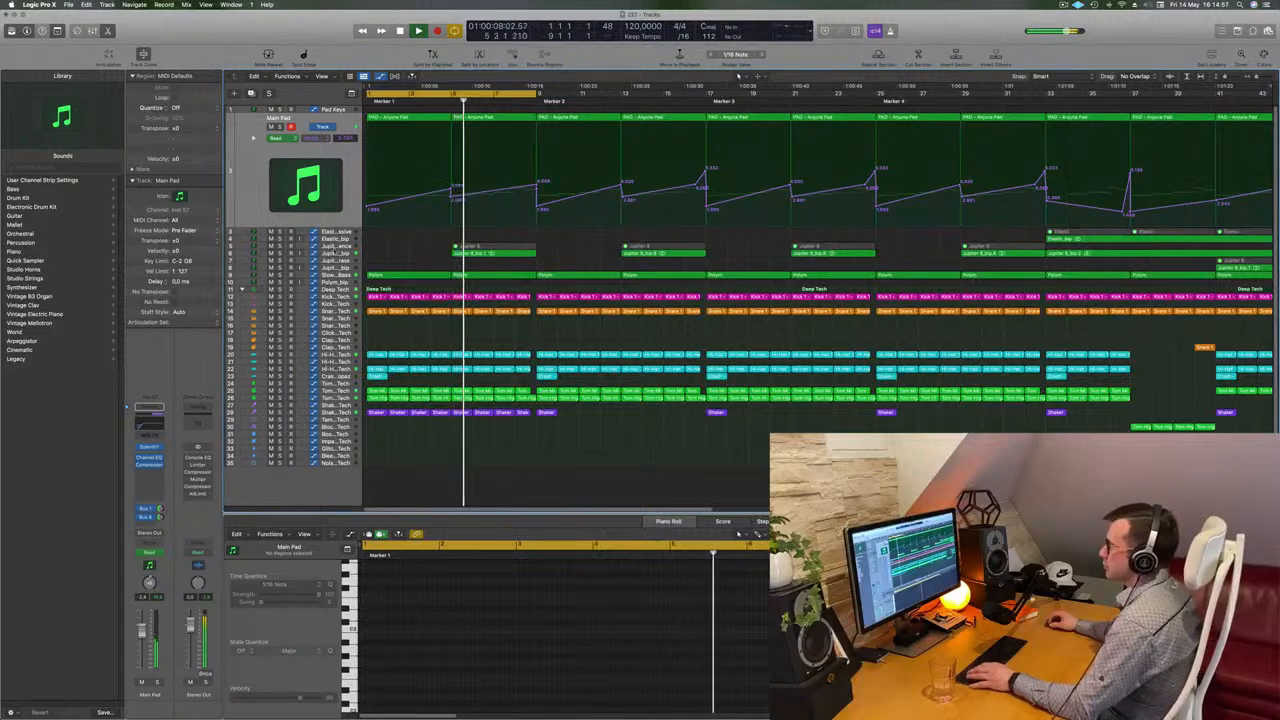
# Step: Select the first Jupiter 8_bip track and restart playback from the beginning of the project
pyautogui.click(336, 254)
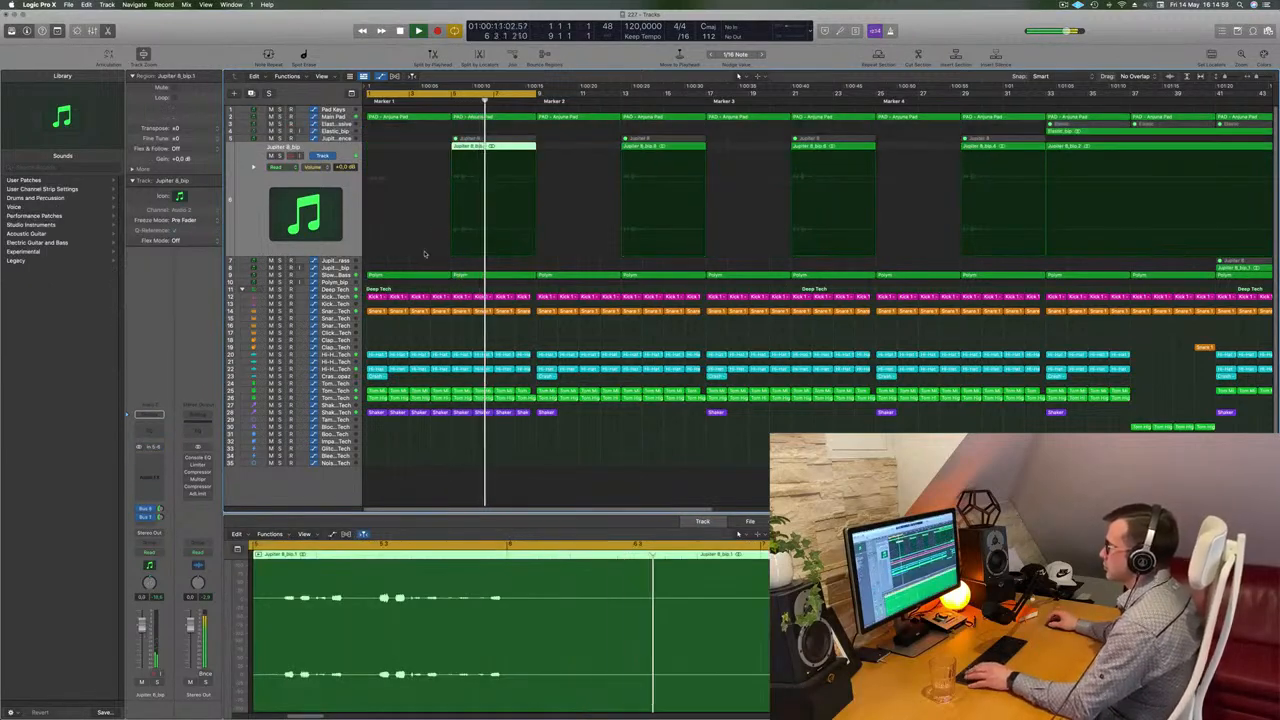
pyautogui.scroll(1, 588, 114)
pyautogui.press('Return')
# Step: Try deleting the PAD - Anjuna Pad region in bars 5 to 8 of the Main Pad track, and undo the deletion
pyautogui.click(508, 118)
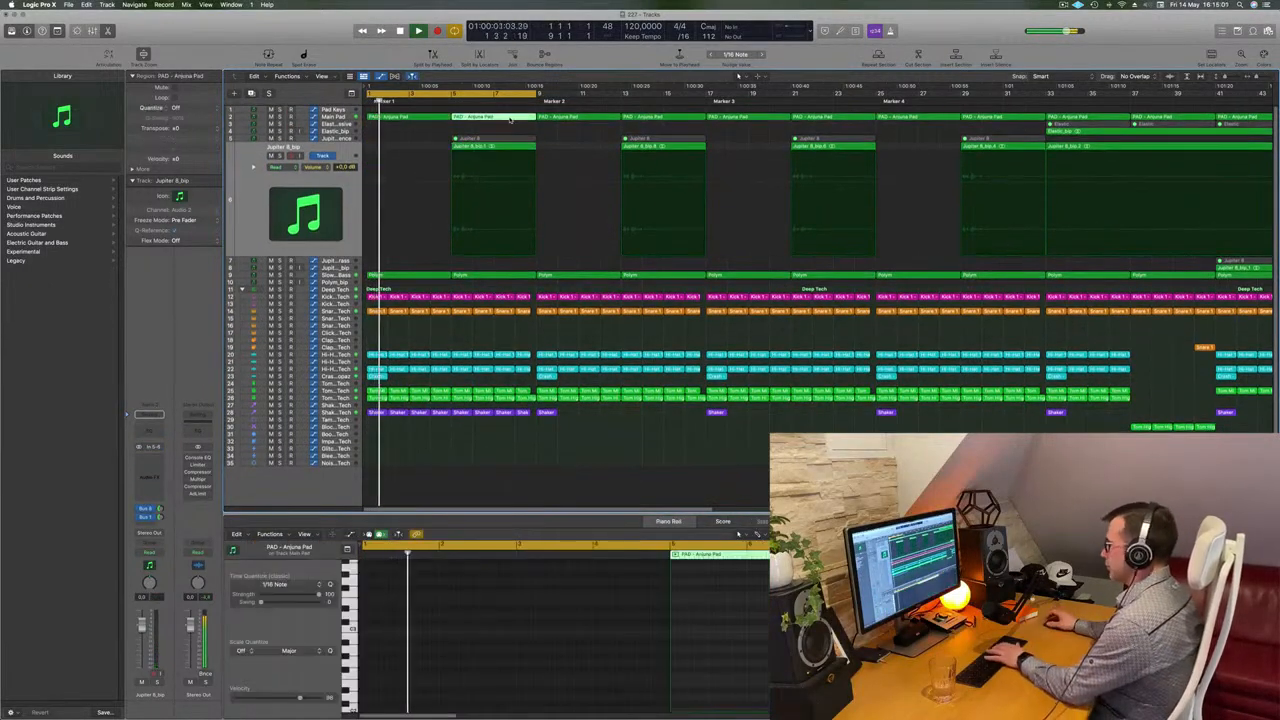
pyautogui.press('Delete')
pyautogui.press('super+z')
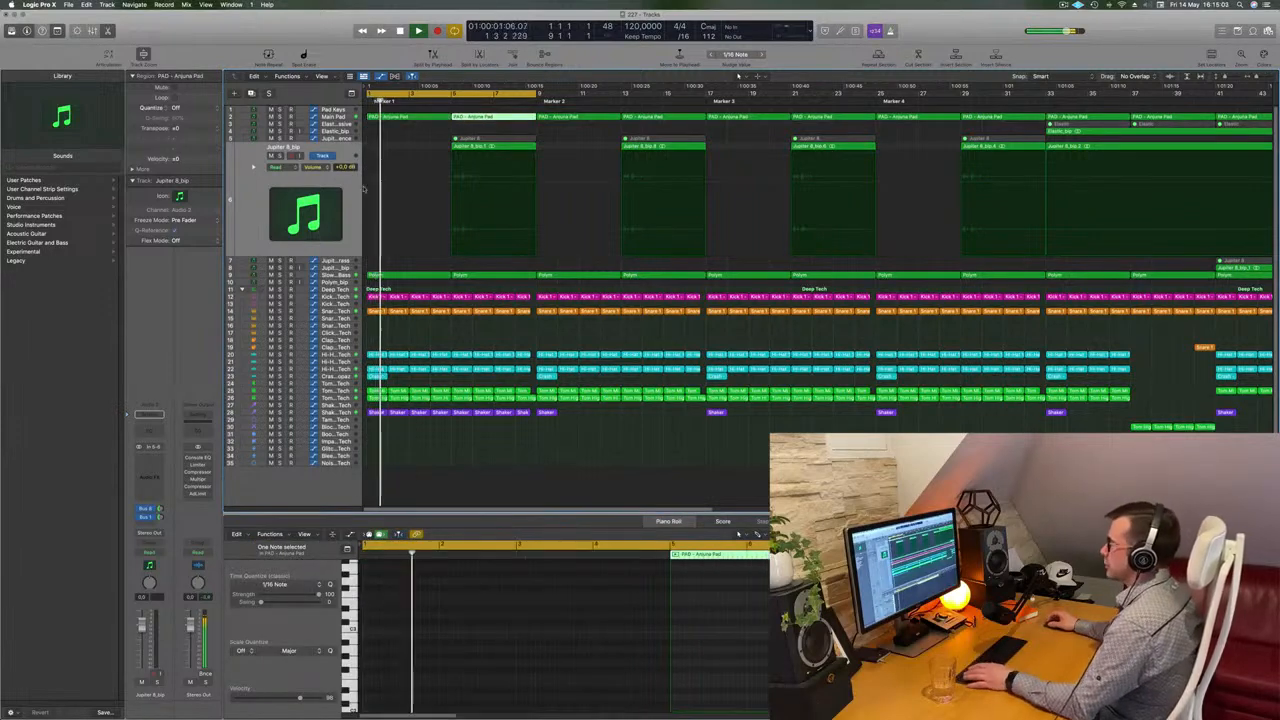
# Step: Select the Slow Brassy Bass track and review the arrangement of the opening sections while playing from the project start
pyautogui.press('Return')
pyautogui.click(335, 275)
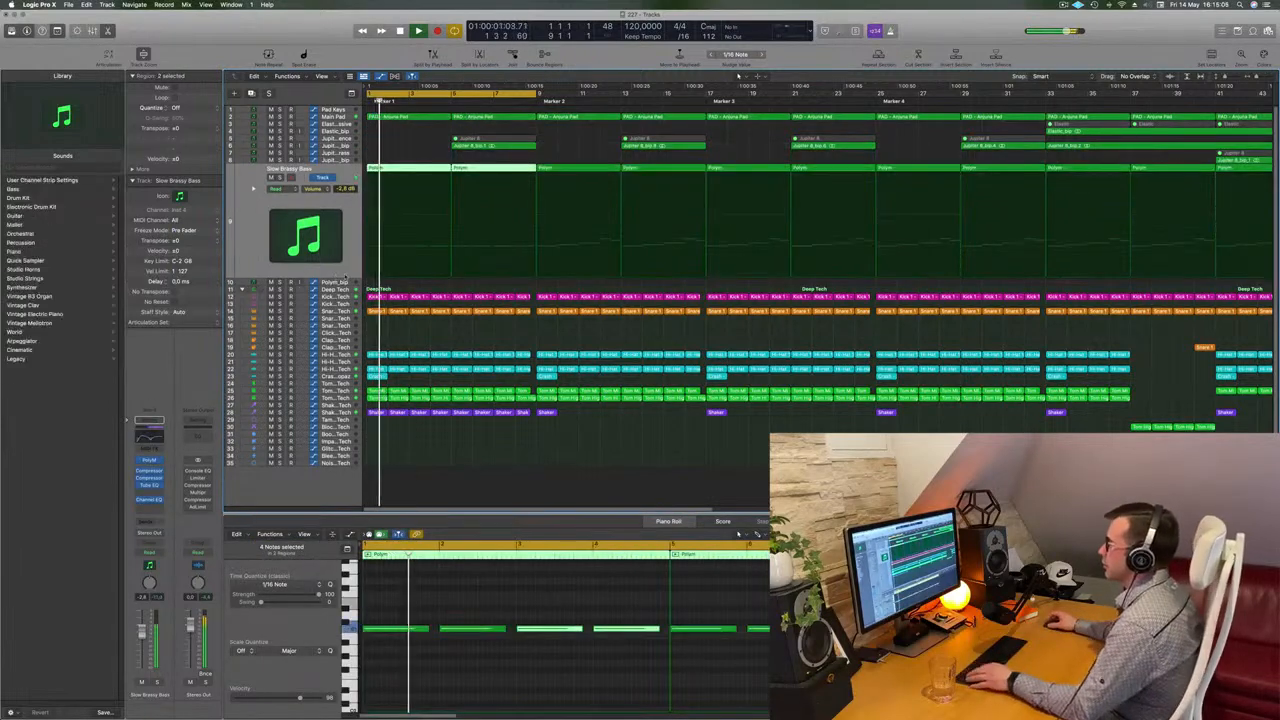
pyautogui.press('super+Left')
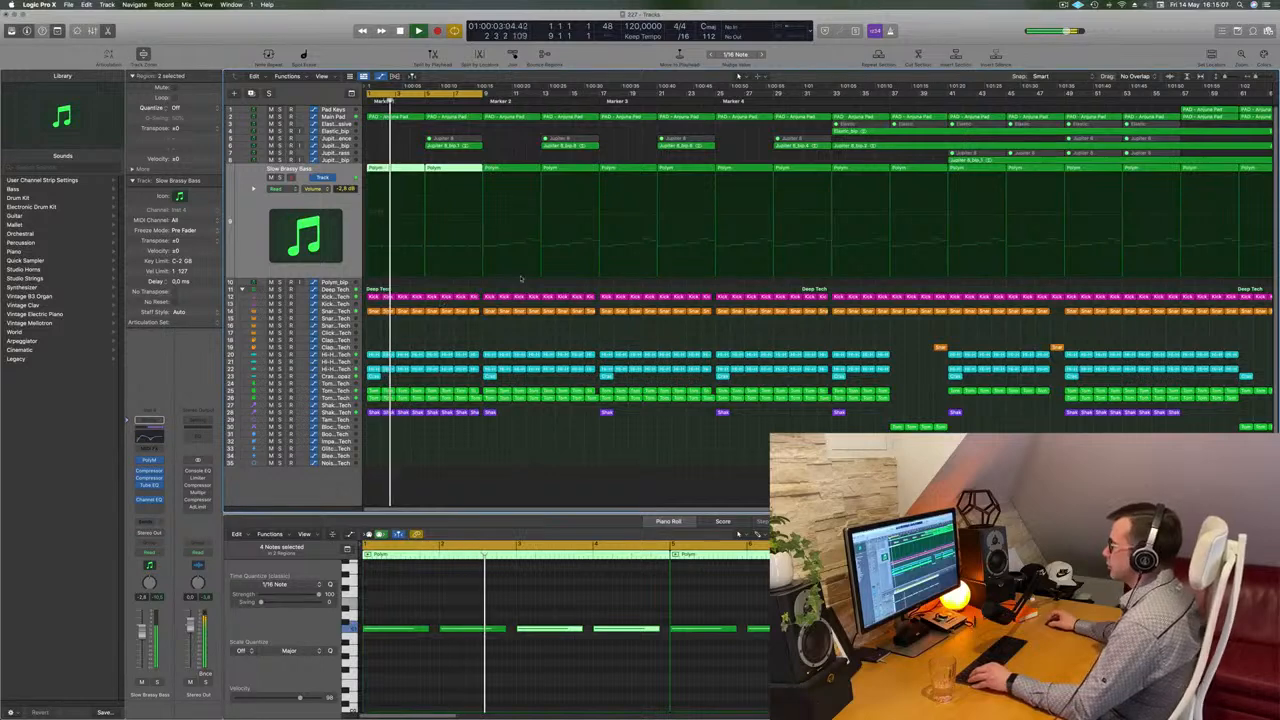
pyautogui.scroll(1, 536, 308)
pyautogui.scroll(-1, 599, 197)
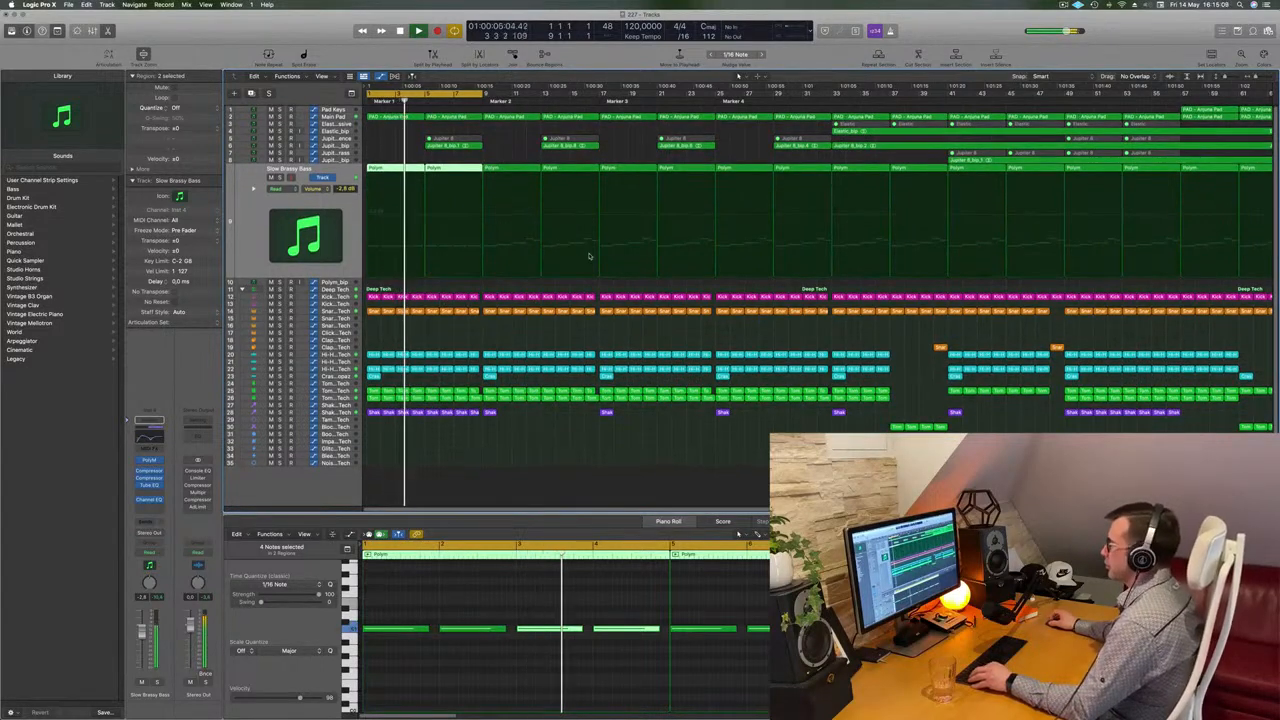
pyautogui.press('super+Left')
pyautogui.press('super+Left')
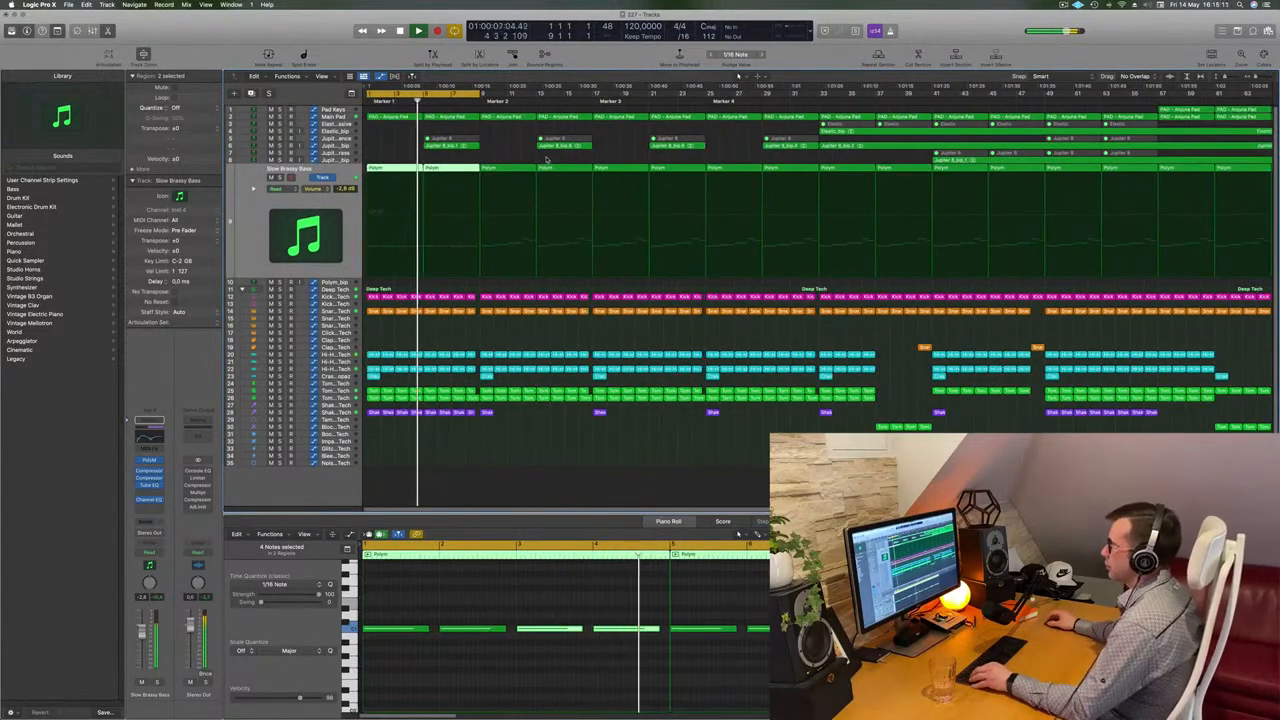
pyautogui.press('super+Right')
pyautogui.press('super+Right')
pyautogui.press('super+Right')
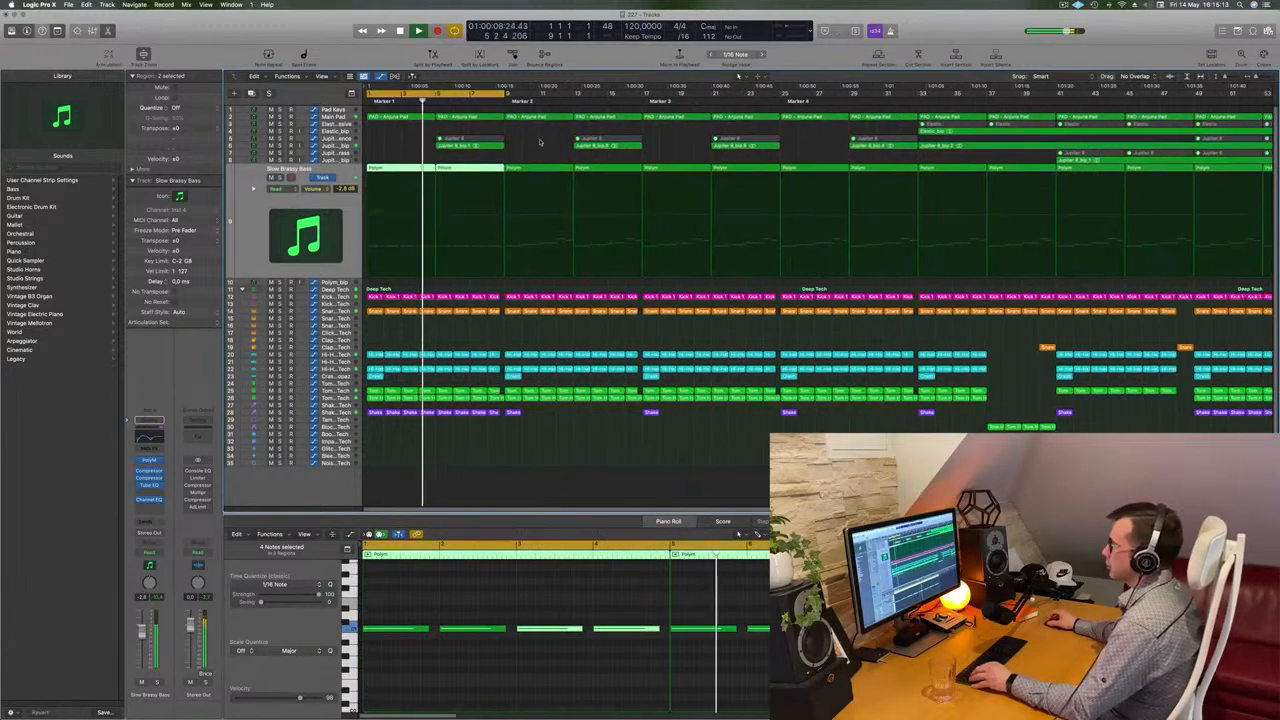
pyautogui.press('super+Left')
pyautogui.press('super+Left')
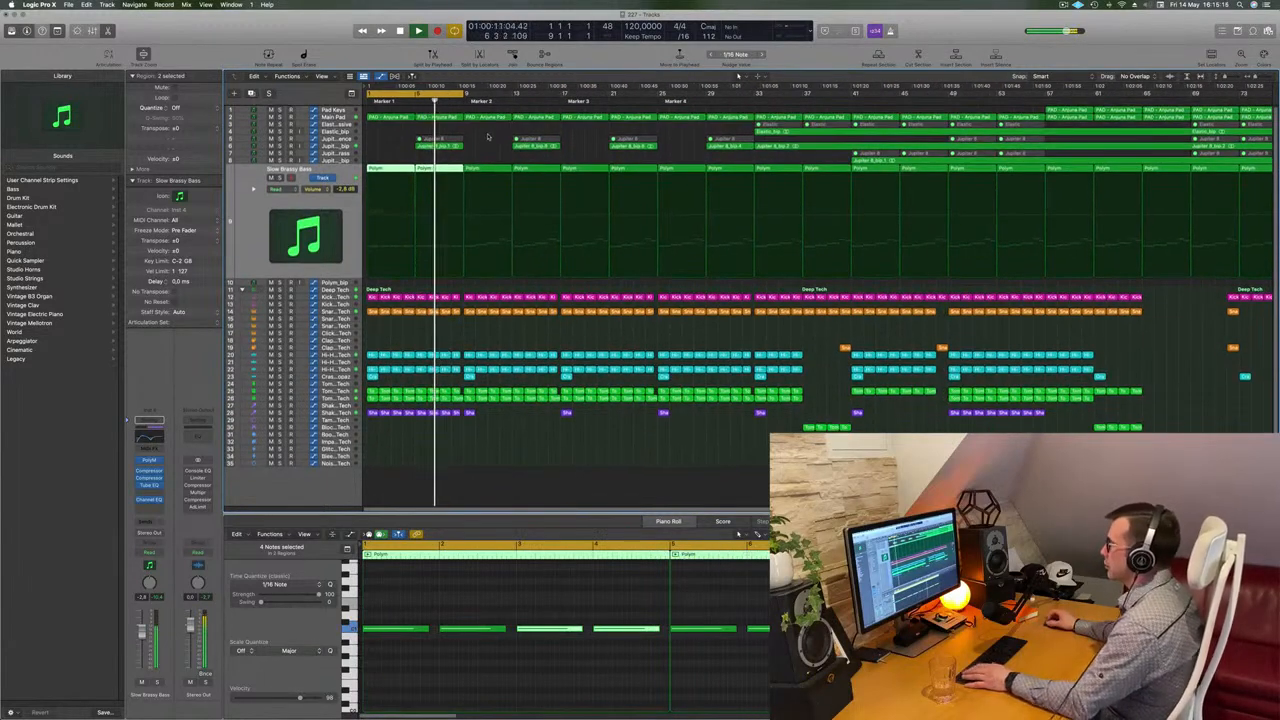
# Step: Stop playback, extend the cycle range to bars 1 to 17, and delete the Main Pad and Slow Brassy Bass regions in bars 9 to 16
pyautogui.press('space')
pyautogui.moveTo(465, 93); pyautogui.dragTo(561, 94)
pyautogui.click(482, 129)
pyautogui.click(535, 118)
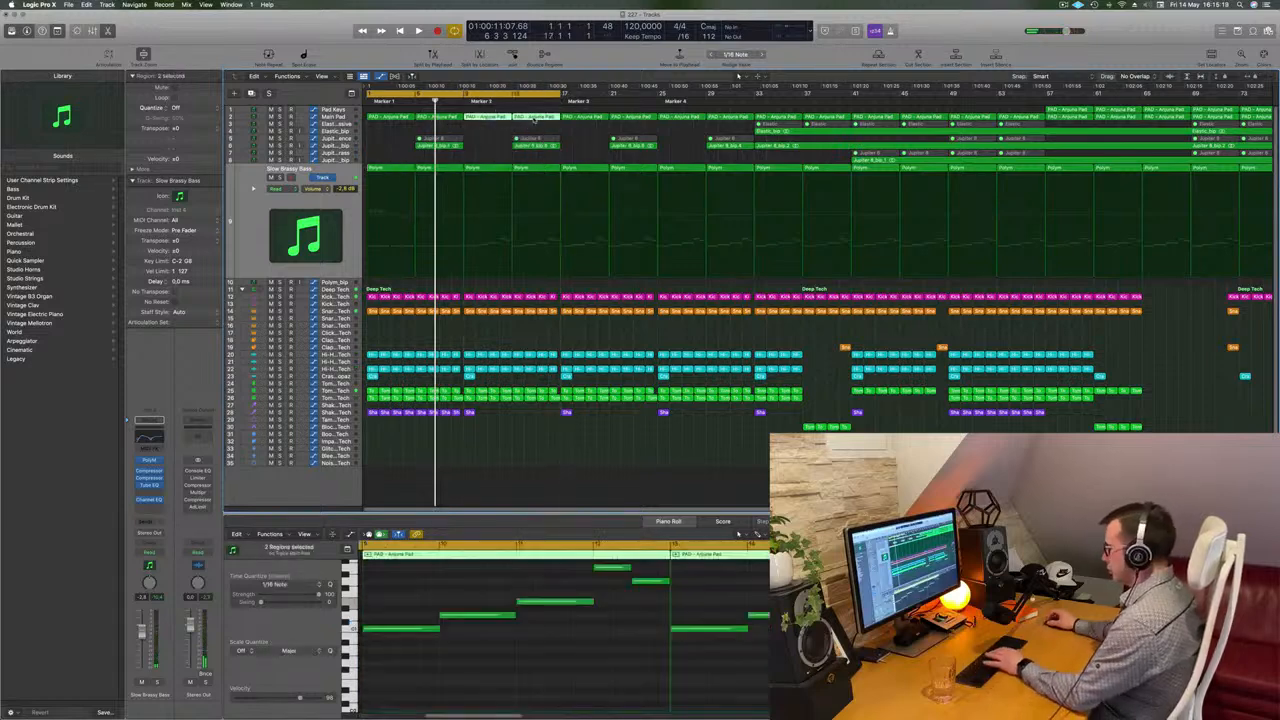
pyautogui.press('Delete')
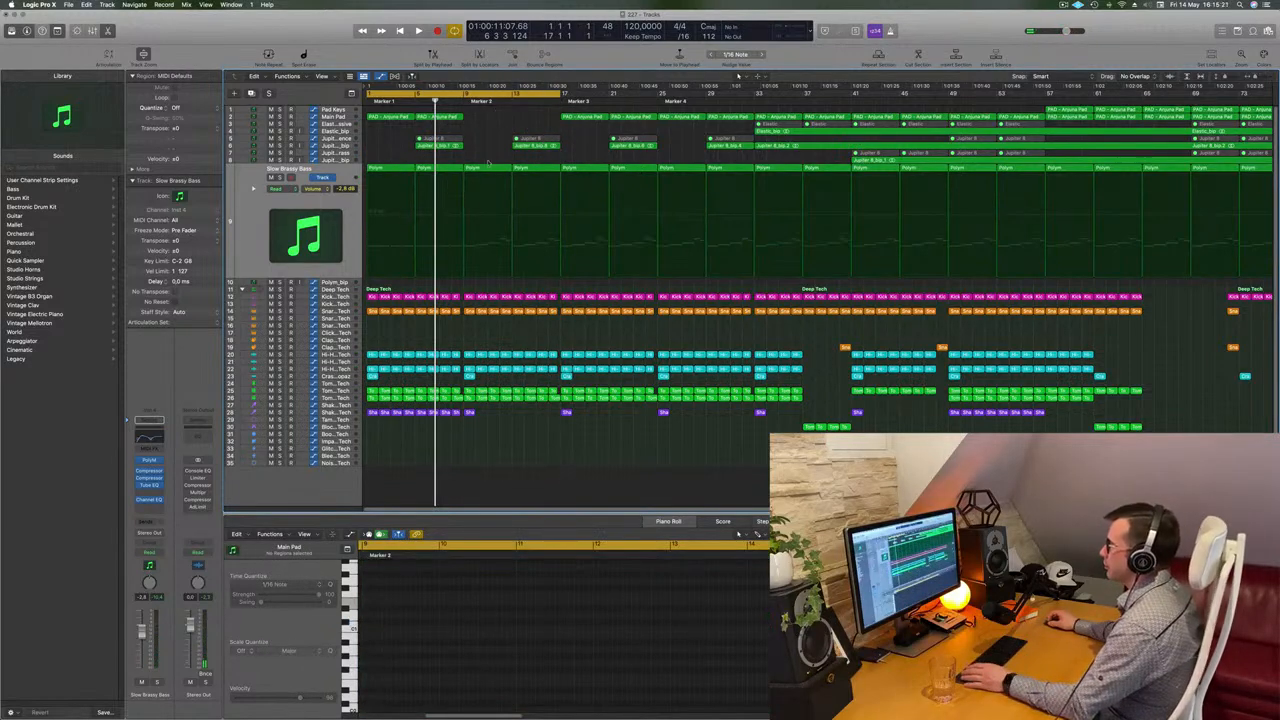
pyautogui.click(490, 166)
pyautogui.press('Delete')
# Step: Repeat the first two regions of the Main Pad and Slow Brassy Bass tracks into bars 9 to 16, and start playback
pyautogui.moveTo(478, 121); pyautogui.dragTo(379, 115)
pyautogui.press('super+r')
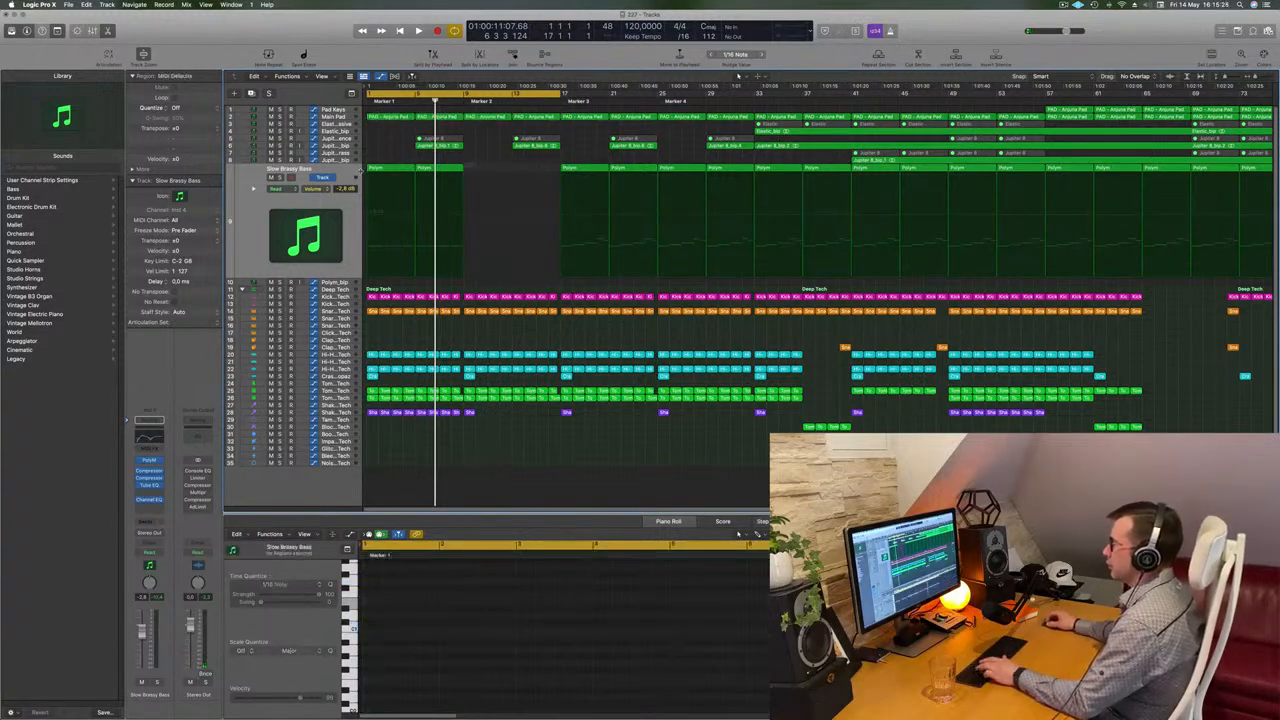
pyautogui.moveTo(474, 212); pyautogui.dragTo(377, 211)
pyautogui.press('super+r')
pyautogui.press('space')
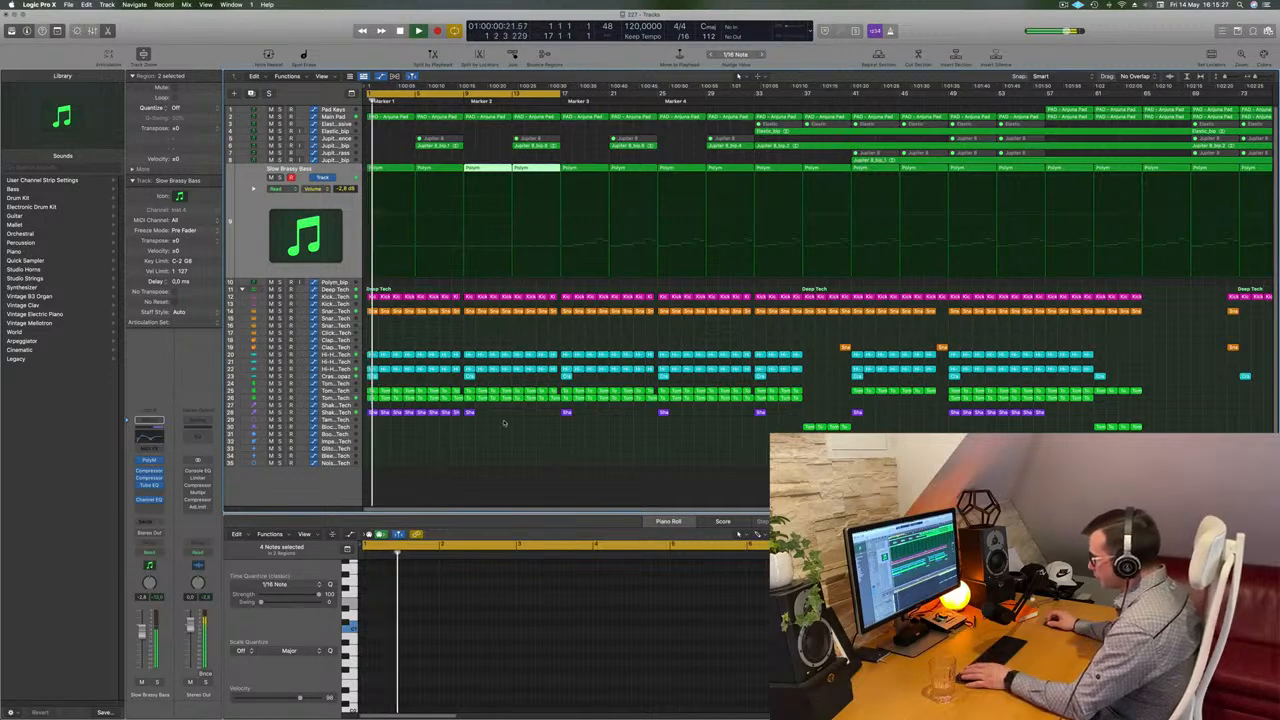
# Step: Repeat the Shaker region at bar 9 through the end of bar 16 and trim the last copy where bar 17 begins
pyautogui.click(470, 413)
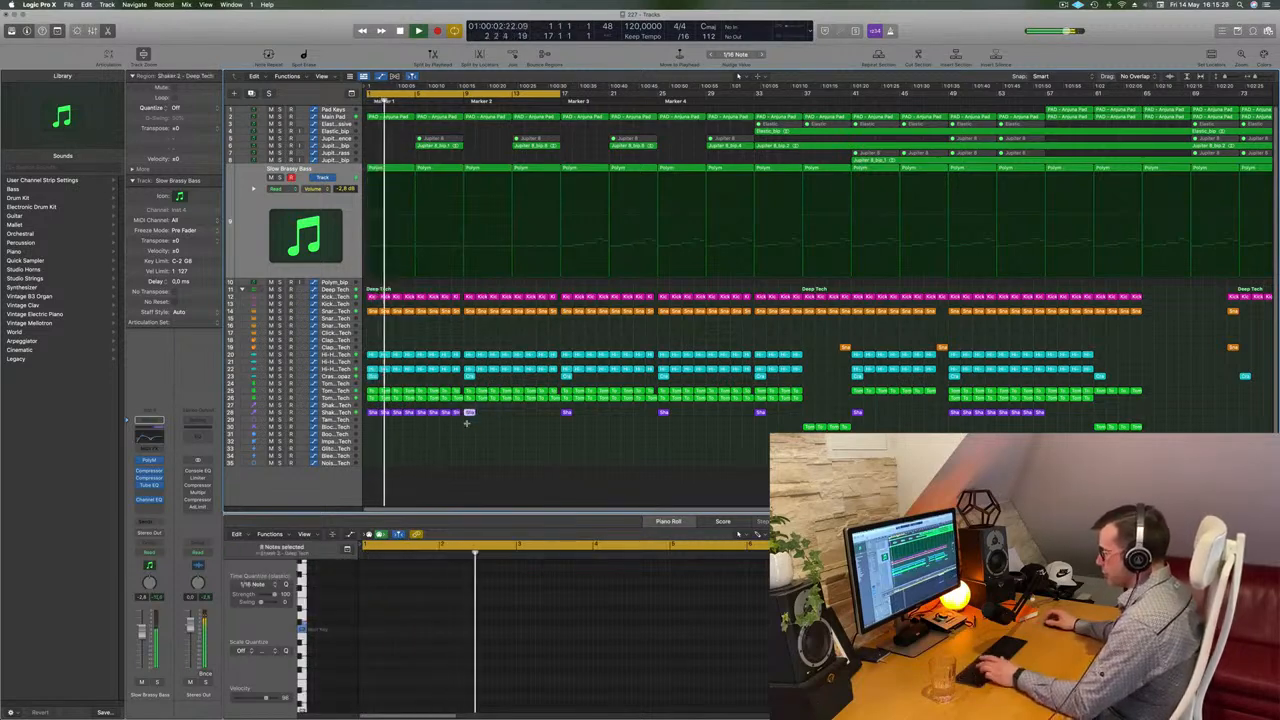
pyautogui.press('super+r')
pyautogui.press('super+r')
pyautogui.press('super+r')
pyautogui.press('super+r')
pyautogui.press('super+r')
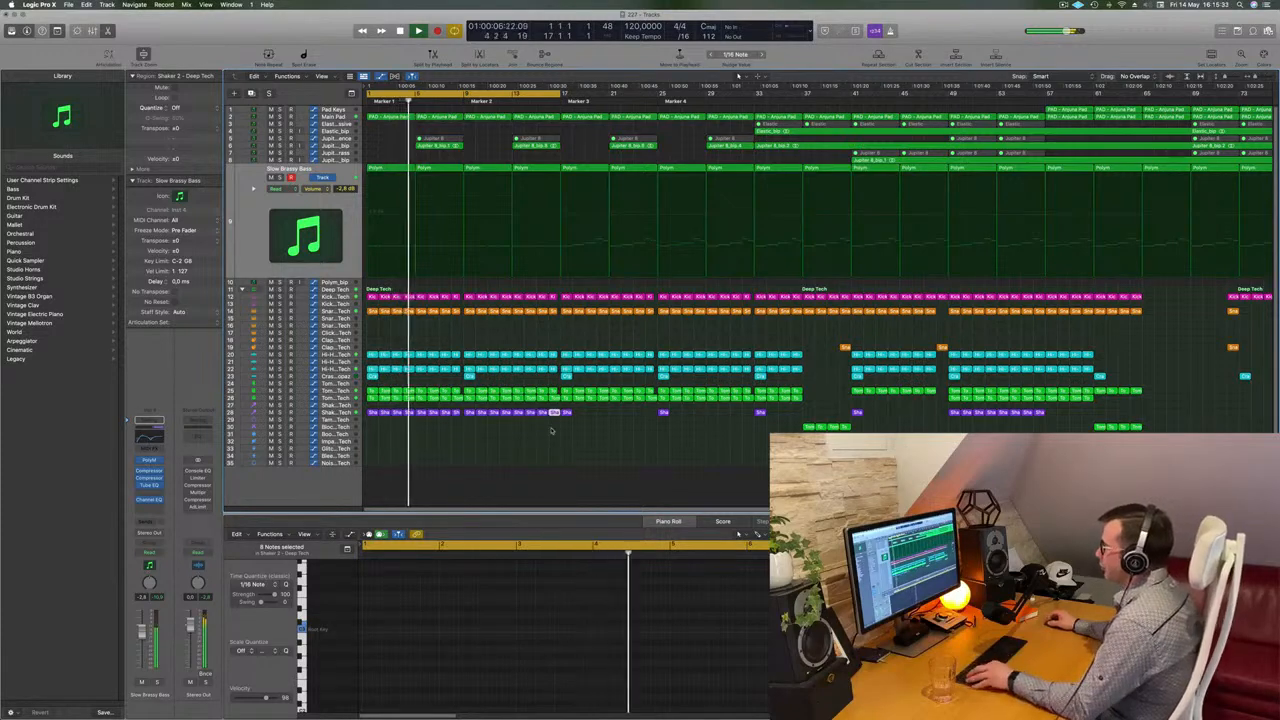
pyautogui.press('super+Right')
pyautogui.press('super+Left')
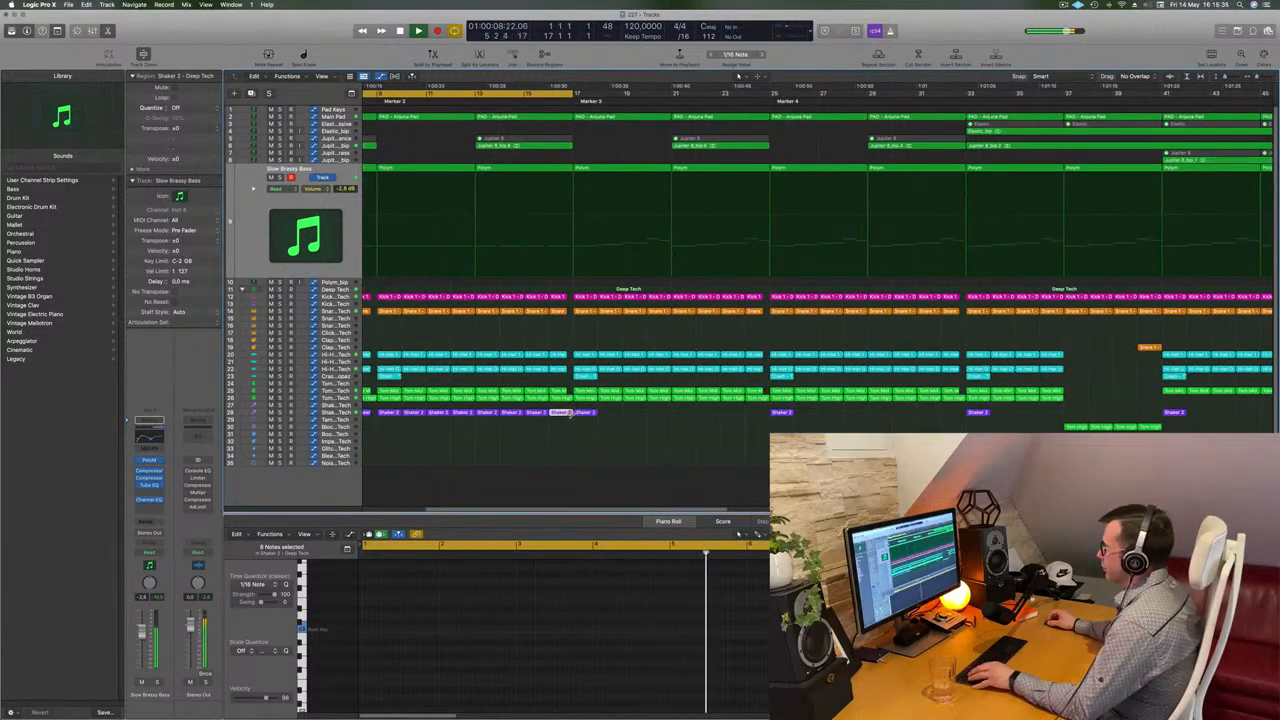
pyautogui.moveTo(570, 413); pyautogui.dragTo(567, 413)
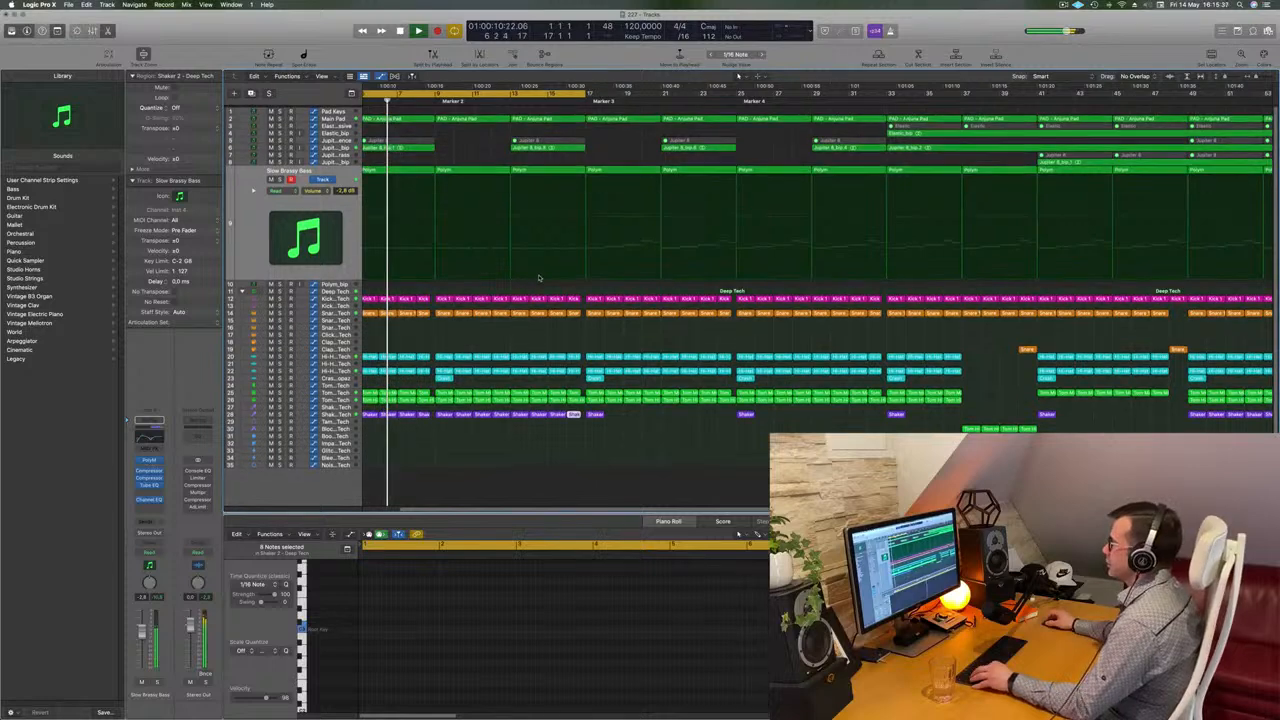
# Step: Deselect all regions, select the Elastic - Massive track, and restart playback from the project start
pyautogui.scroll(-5, 594, 192)
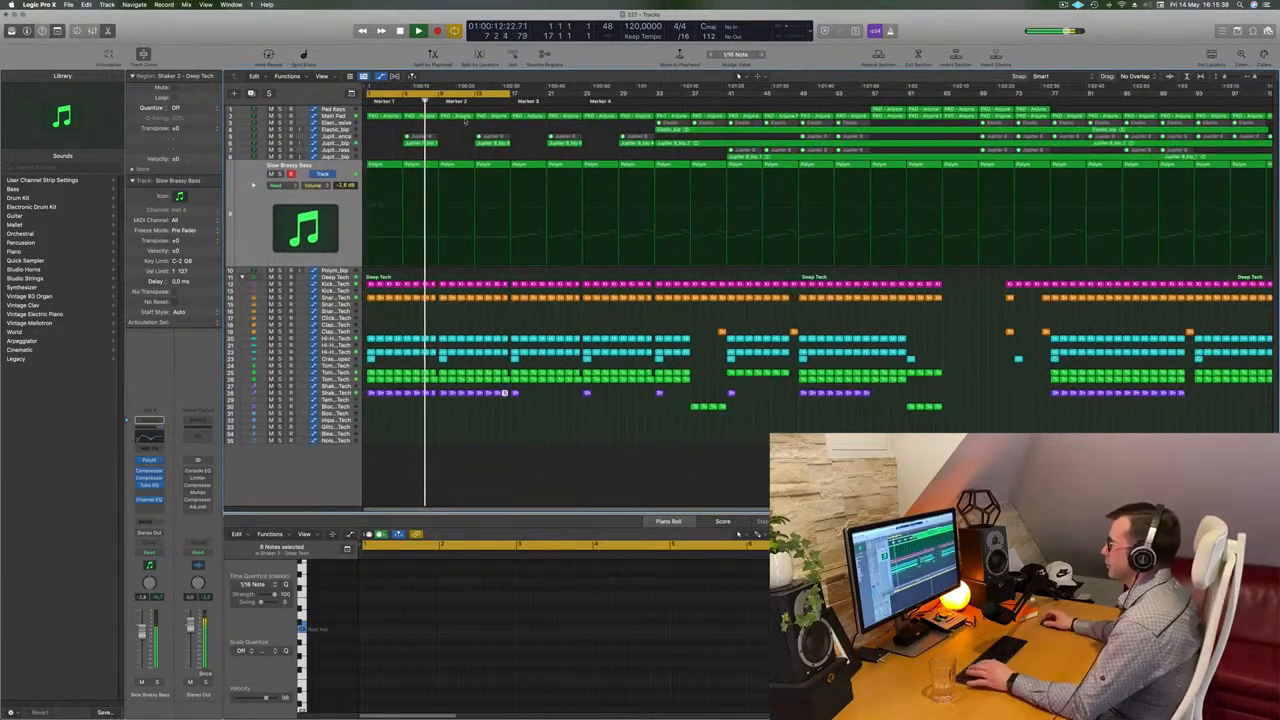
pyautogui.click(479, 132)
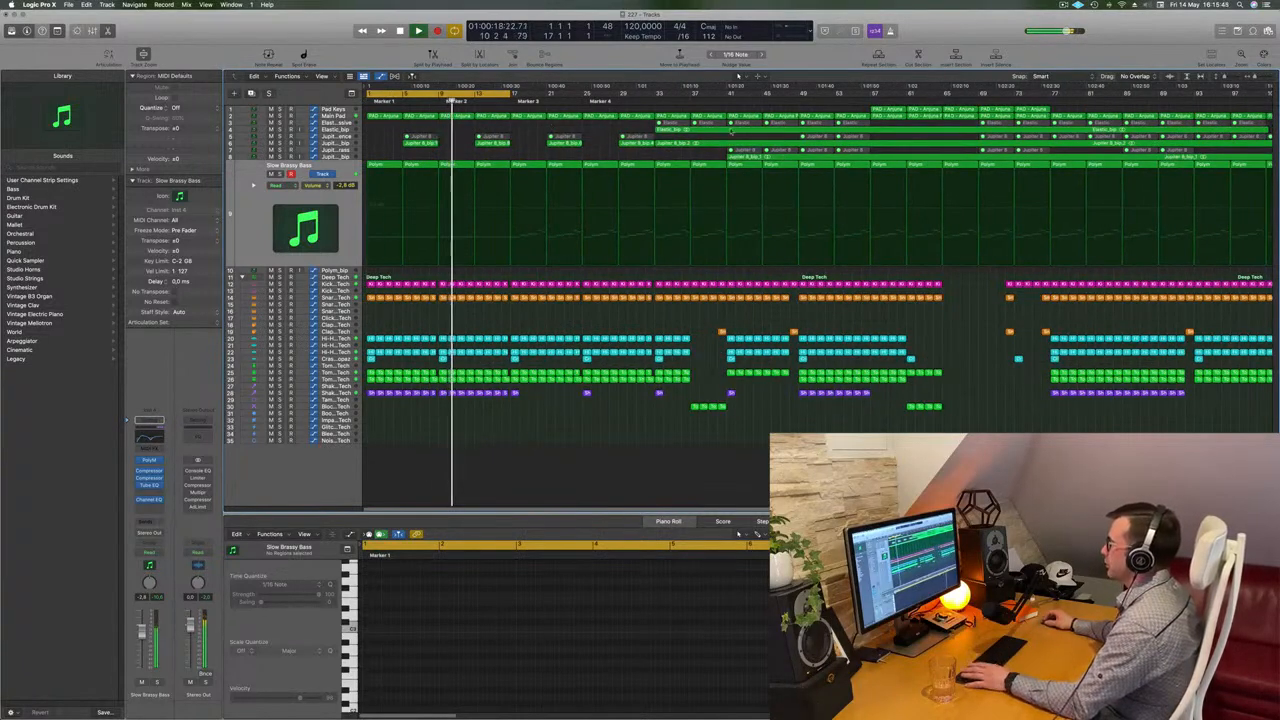
pyautogui.press('Up')
pyautogui.press('Up')
pyautogui.press('Up')
pyautogui.press('Up')
pyautogui.press('Up')
pyautogui.press('Up')
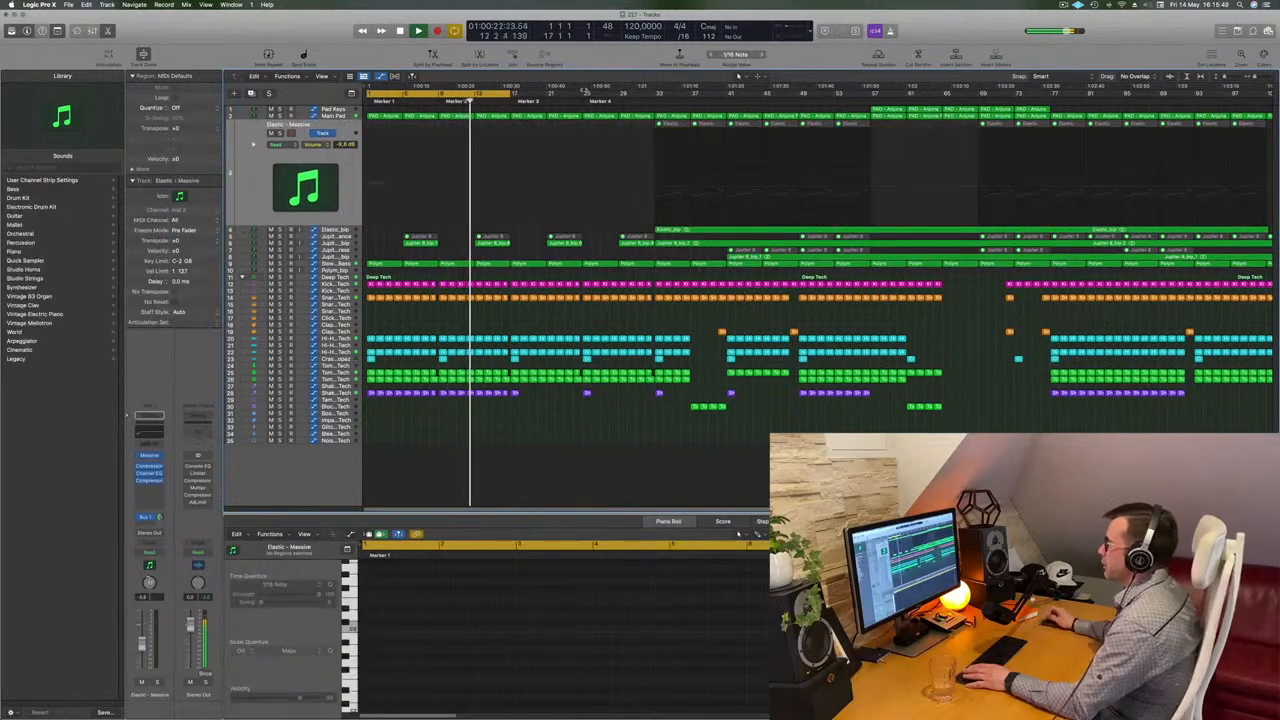
pyautogui.press('Return')
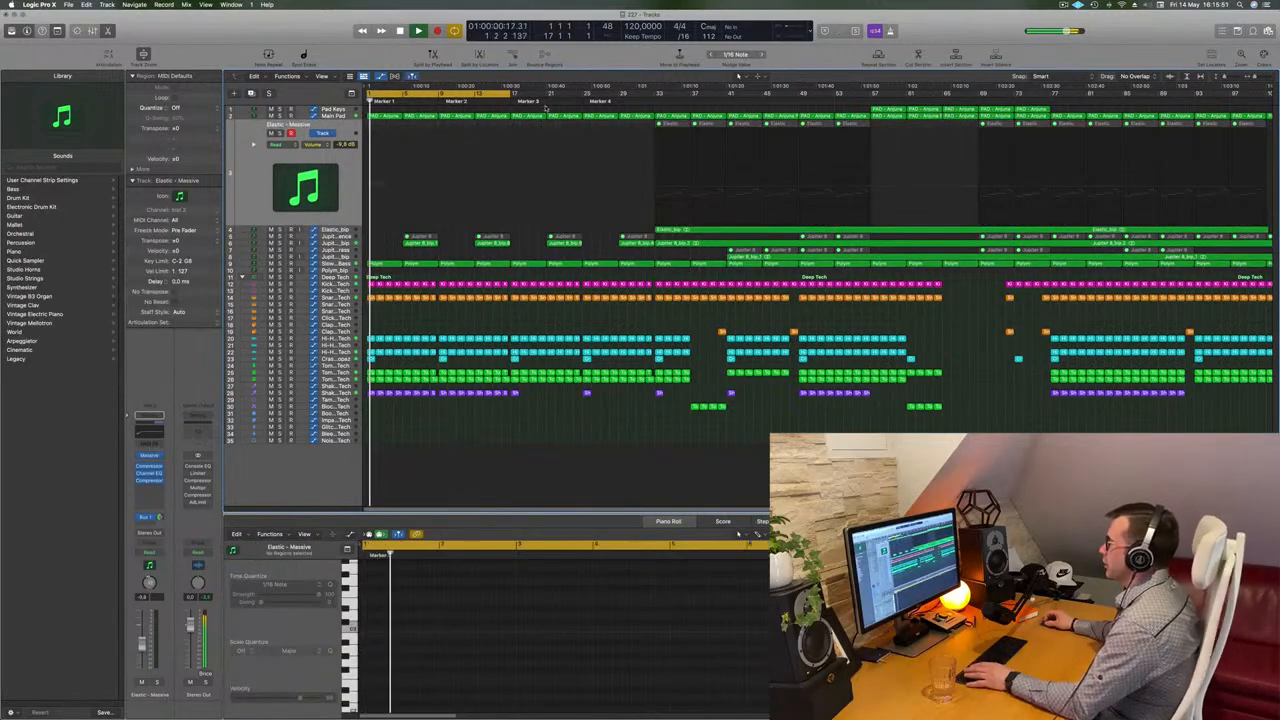
# Step: Copy the muted Elastic region at bar 33 of the Elastic - Massive track to bar 9 and unmute the copy
pyautogui.click(662, 121)
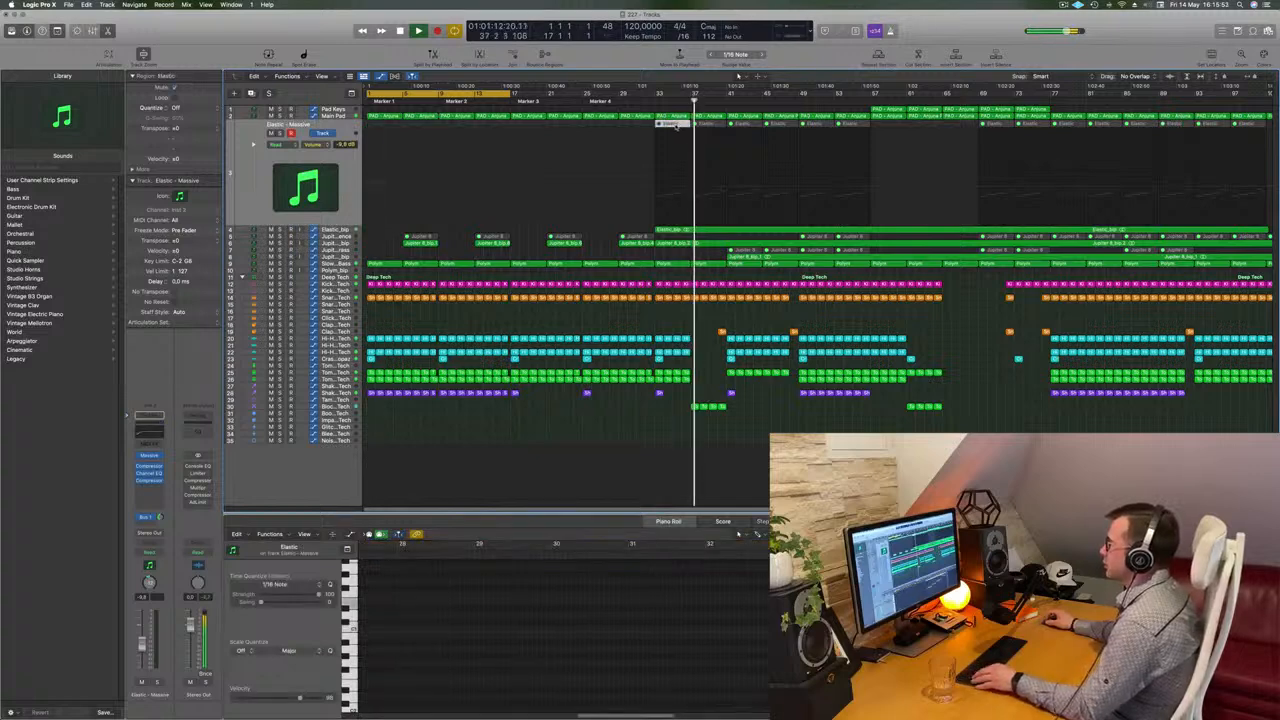
pyautogui.moveTo(662, 121); pyautogui.dragTo(466, 128)
pyautogui.press('Return')
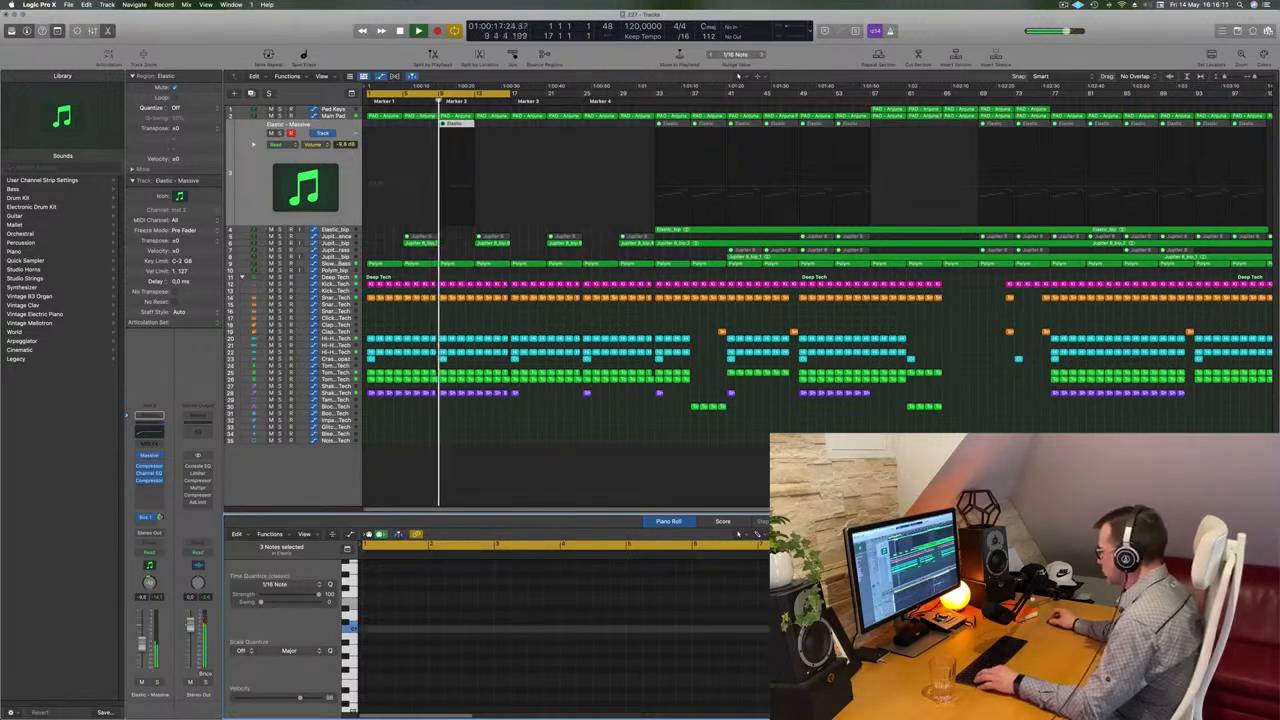
pyautogui.rightClick(460, 123)
pyautogui.click(470, 127)
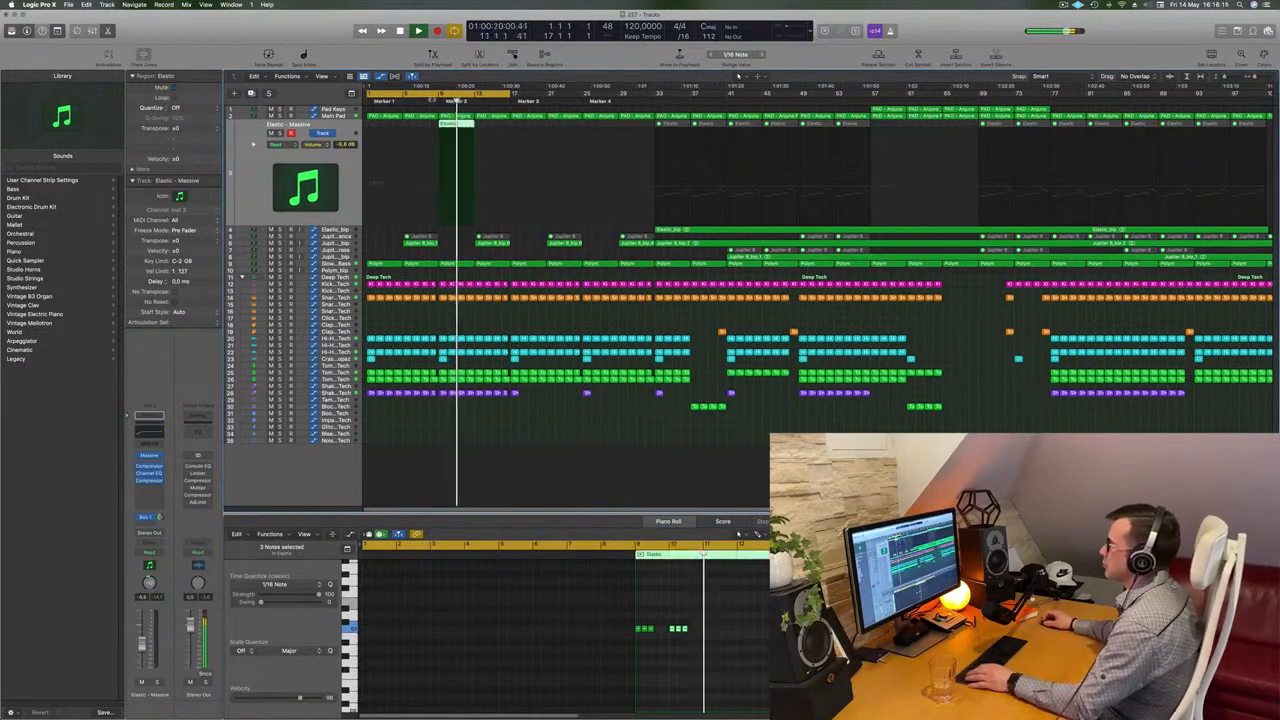
# Step: Play from just before bar 9 to hear the Elastic region in context
pyautogui.moveTo(432, 99); pyautogui.dragTo(427, 113)
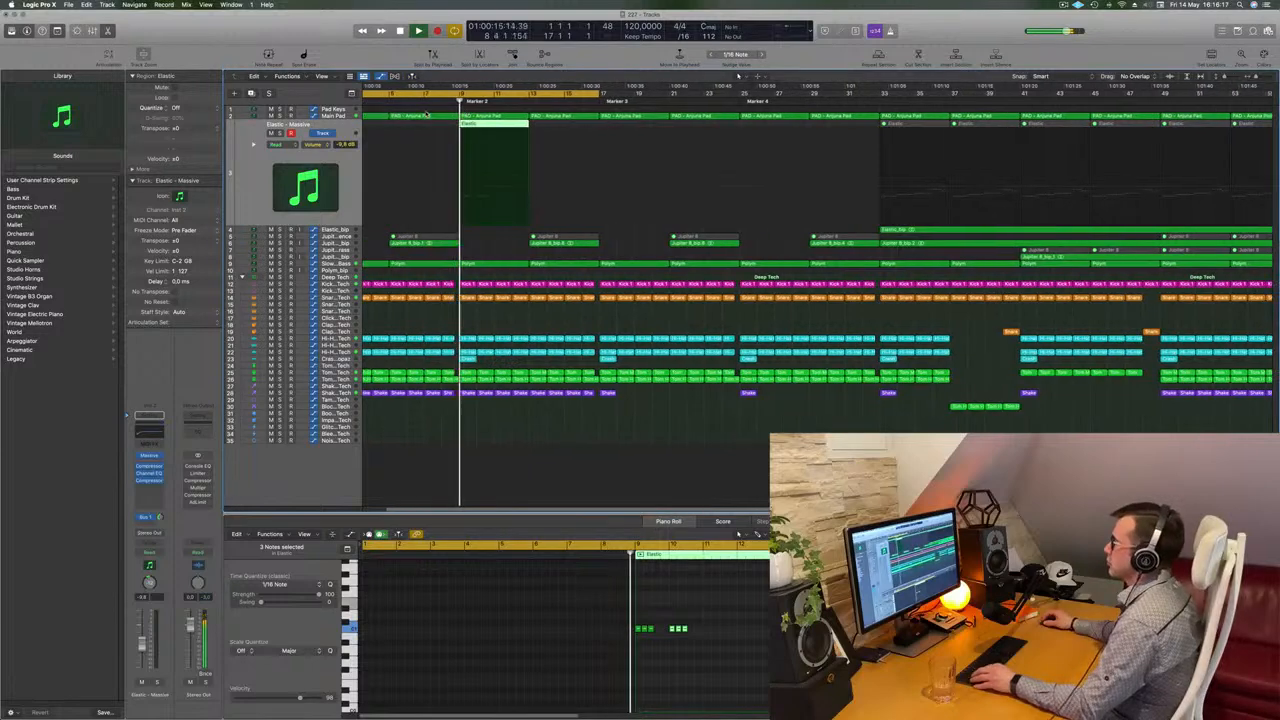
pyautogui.scroll(-3, 427, 113)
pyautogui.scroll(1, 470, 260)
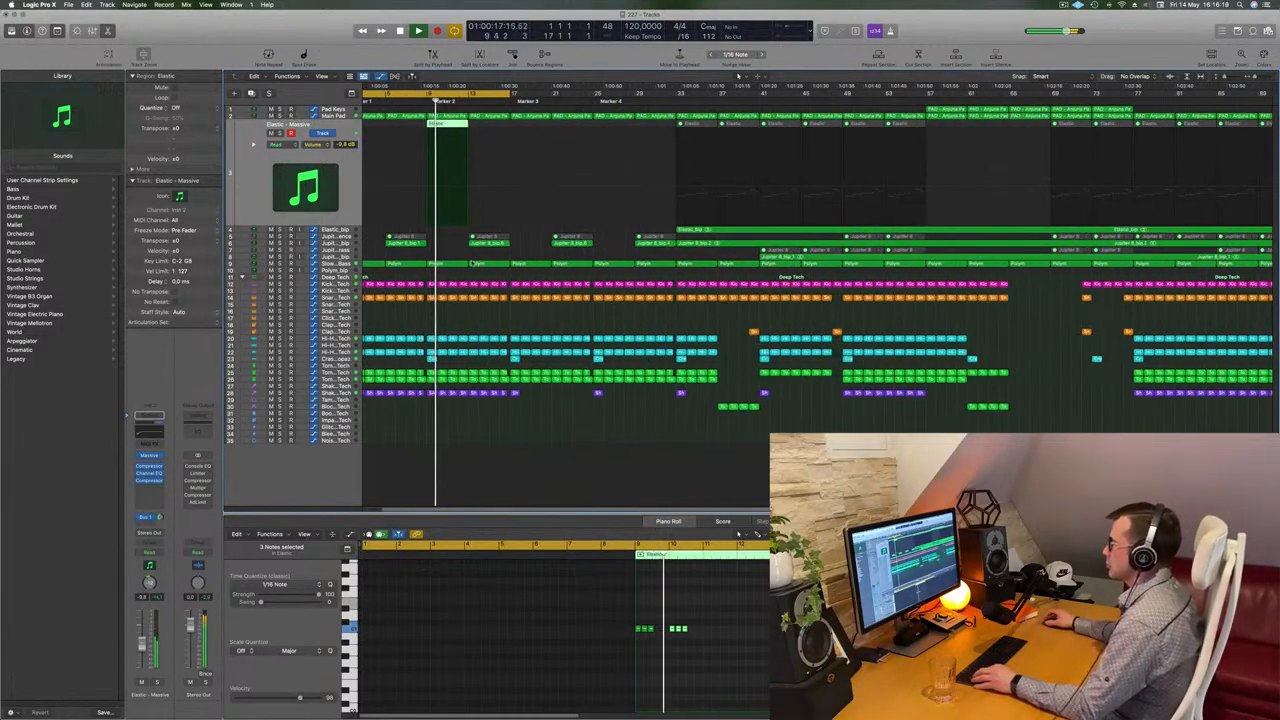
# Step: Move the second group of three notes in the Elastic region at bar 9 to bar 11 and restart playback
pyautogui.scroll(1, 472, 263)
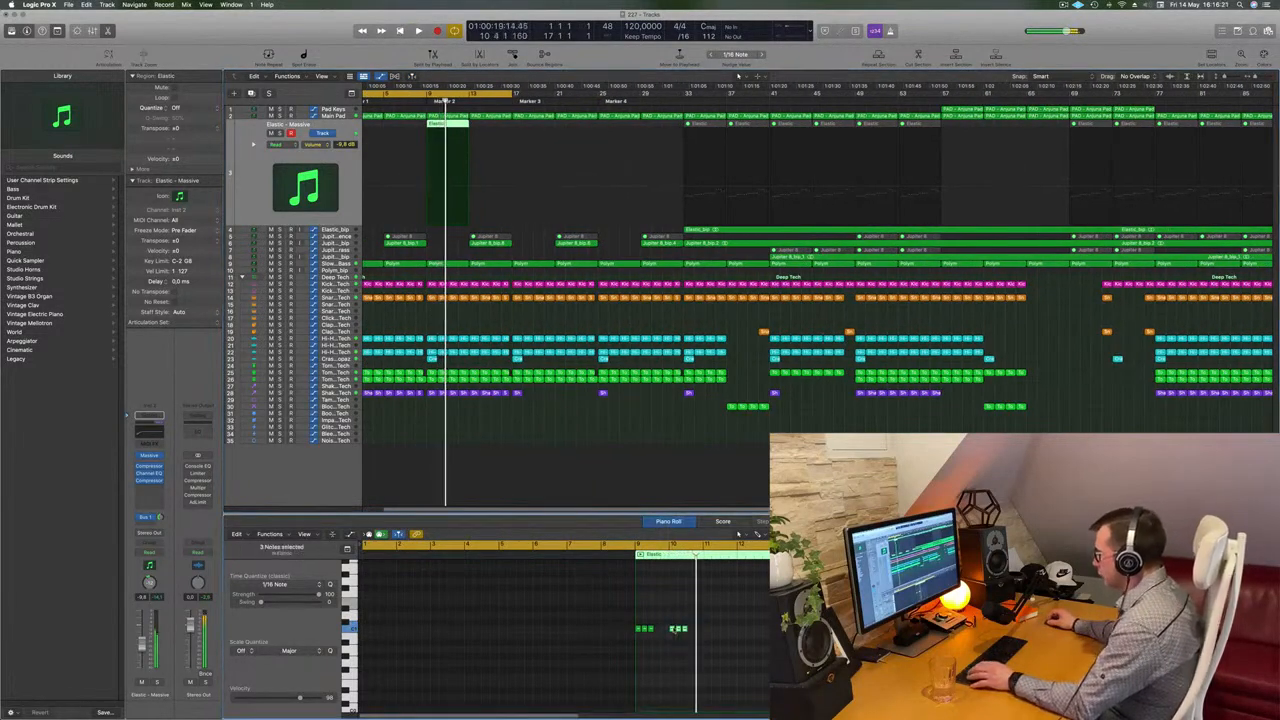
pyautogui.moveTo(686, 629); pyautogui.dragTo(720, 630)
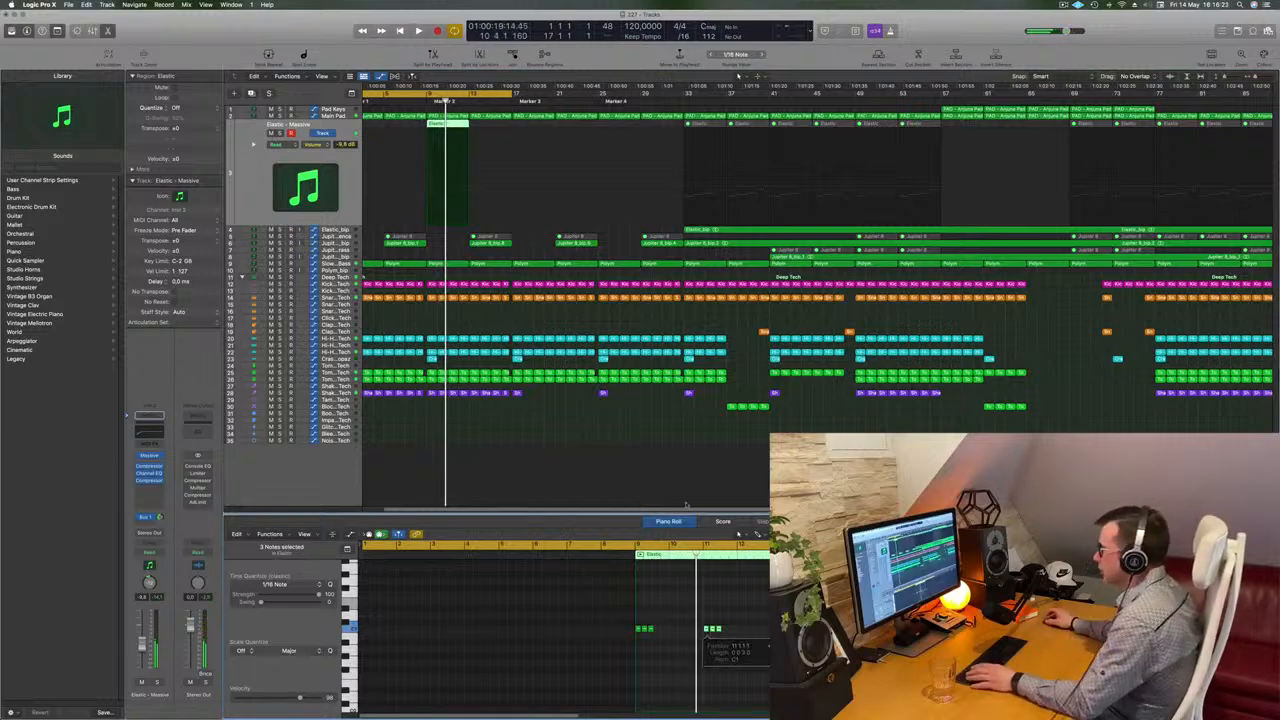
pyautogui.press('space')
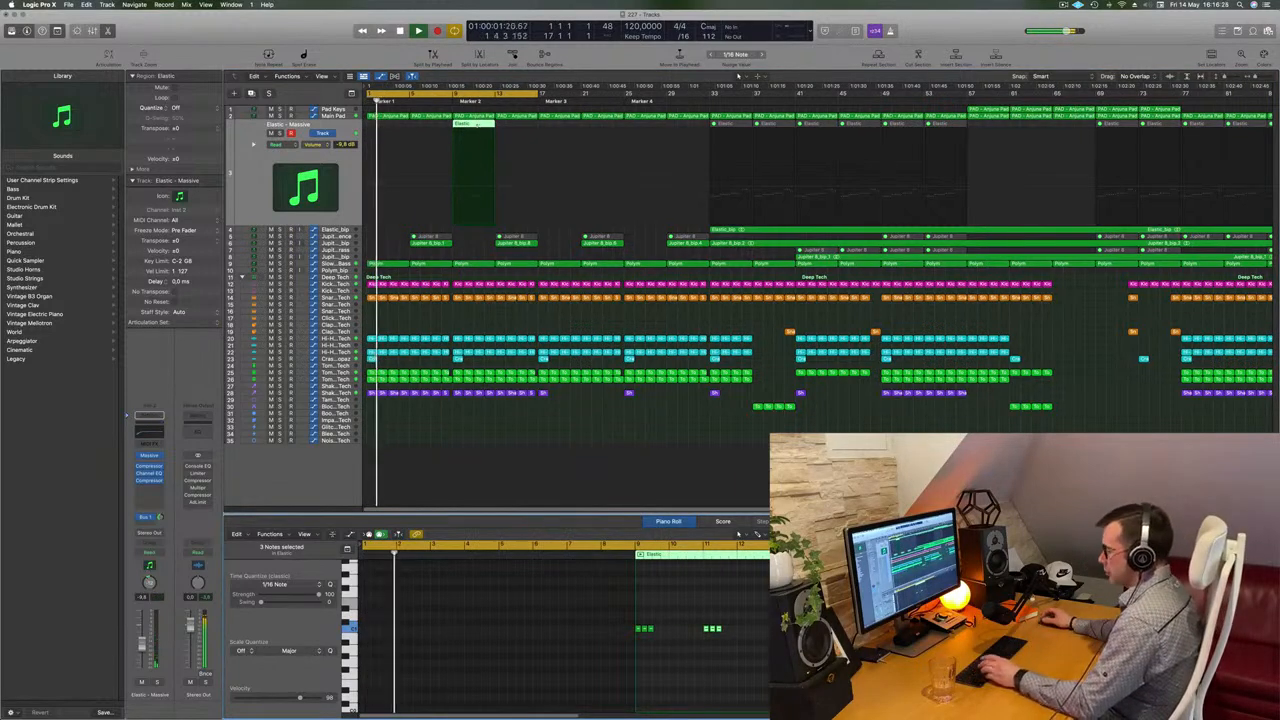
# Step: Repeat the Elastic region at bar 9 once so that the copy starts at bar 13
pyautogui.press('super+r')
pyautogui.press('super+z')
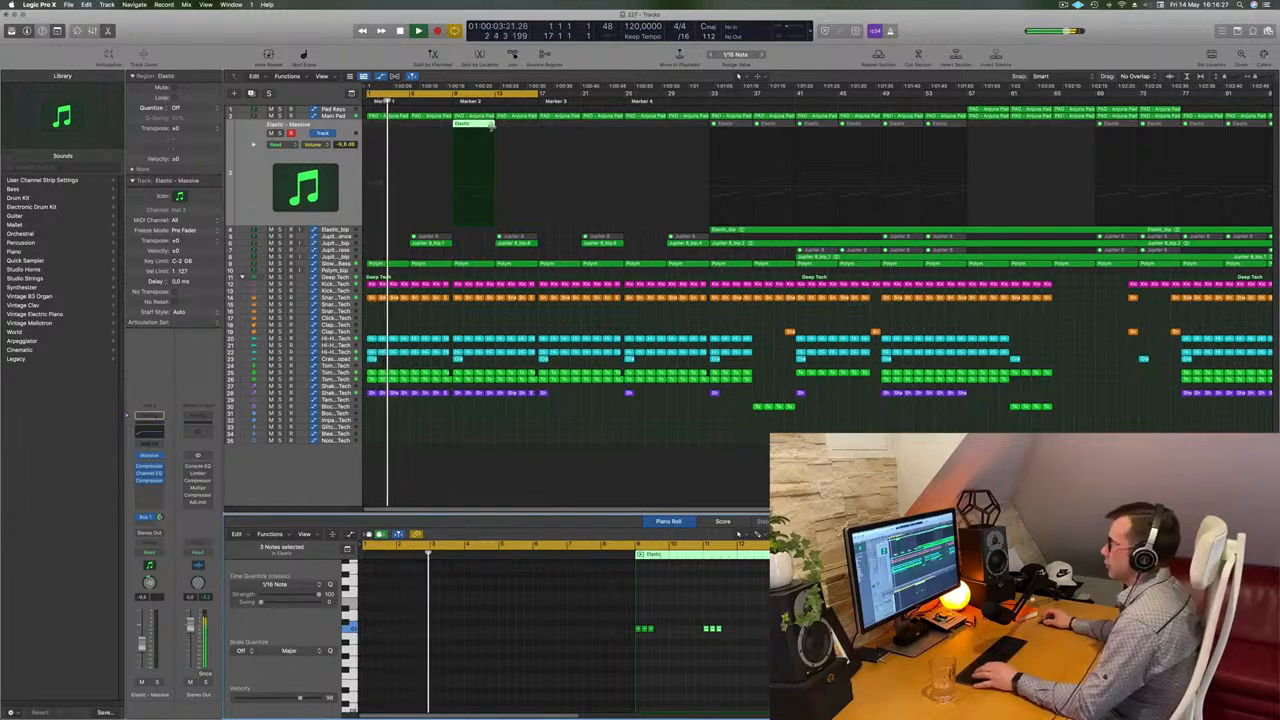
pyautogui.click(486, 126)
pyautogui.press('super+r')
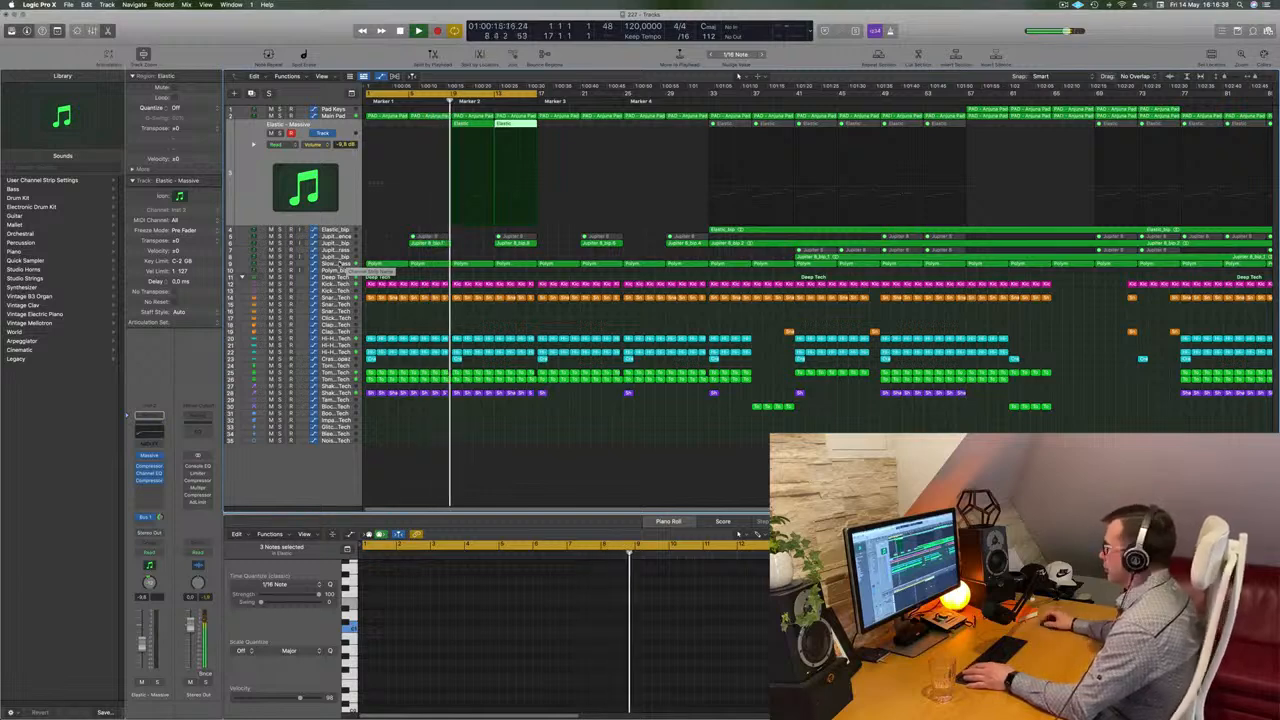
# Step: Select the Main Pad track, check its automation curve around bar 9 during playback, and stop the transport
pyautogui.click(345, 115)
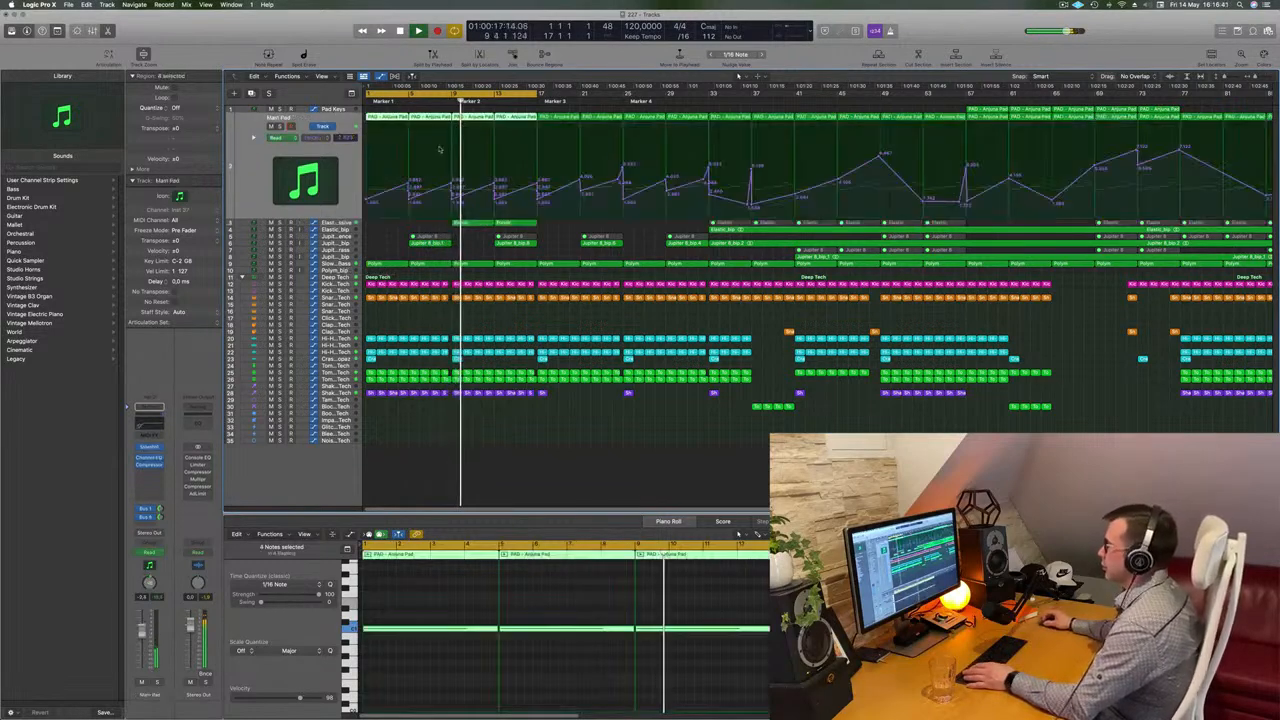
pyautogui.press('super+Right')
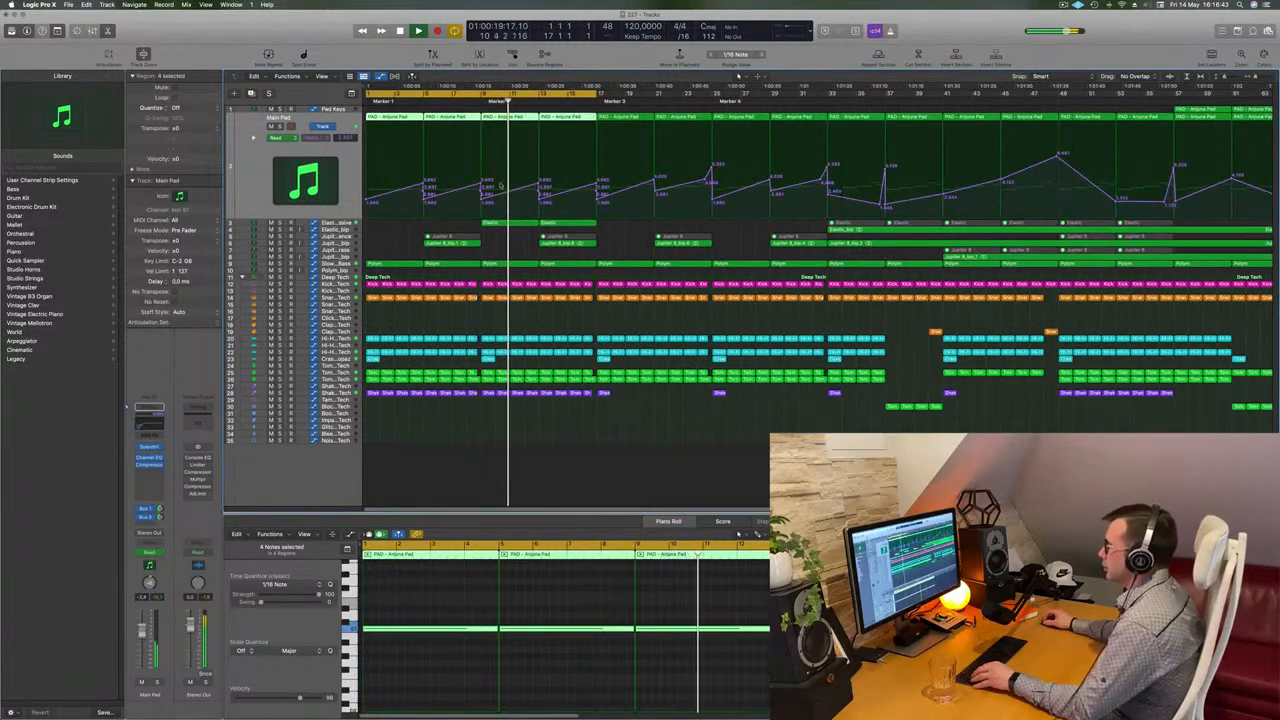
pyautogui.click(480, 194)
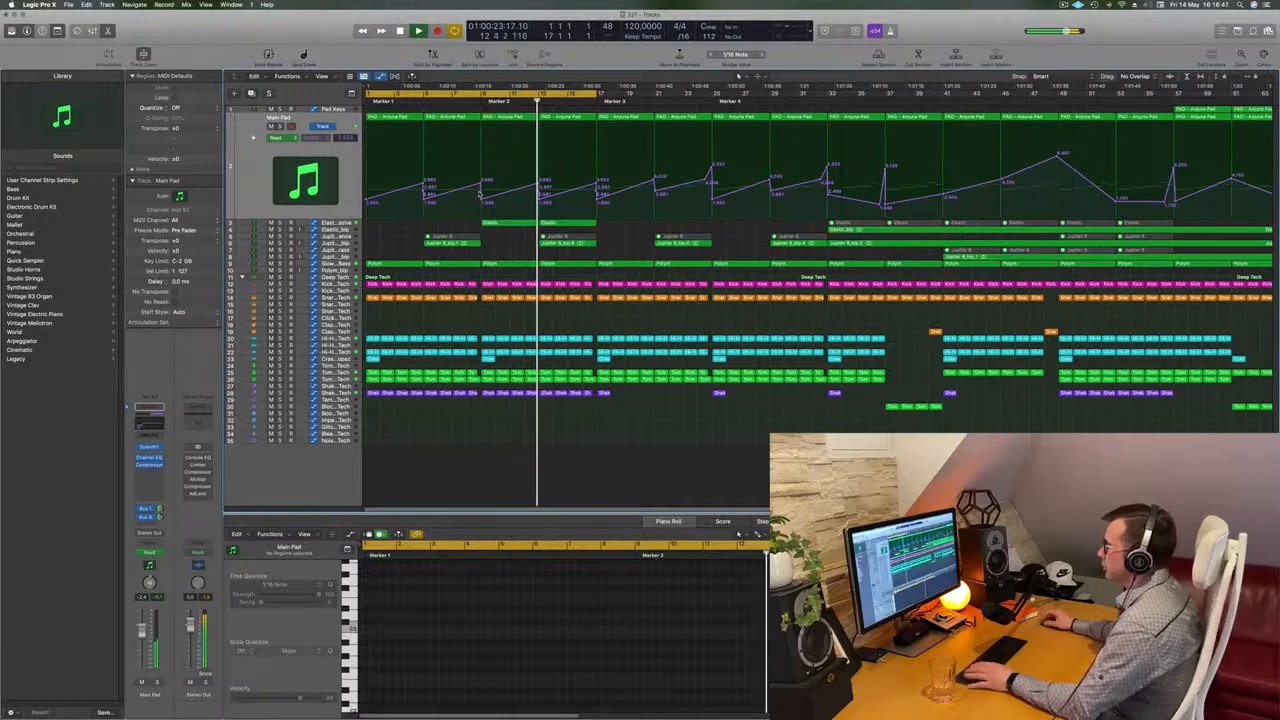
pyautogui.press('space')
# Step: Copy the PAD - Anjuna Pad region at bar 57 of the Pad Keys track to bar 9 and start playback
pyautogui.press('super+Left')
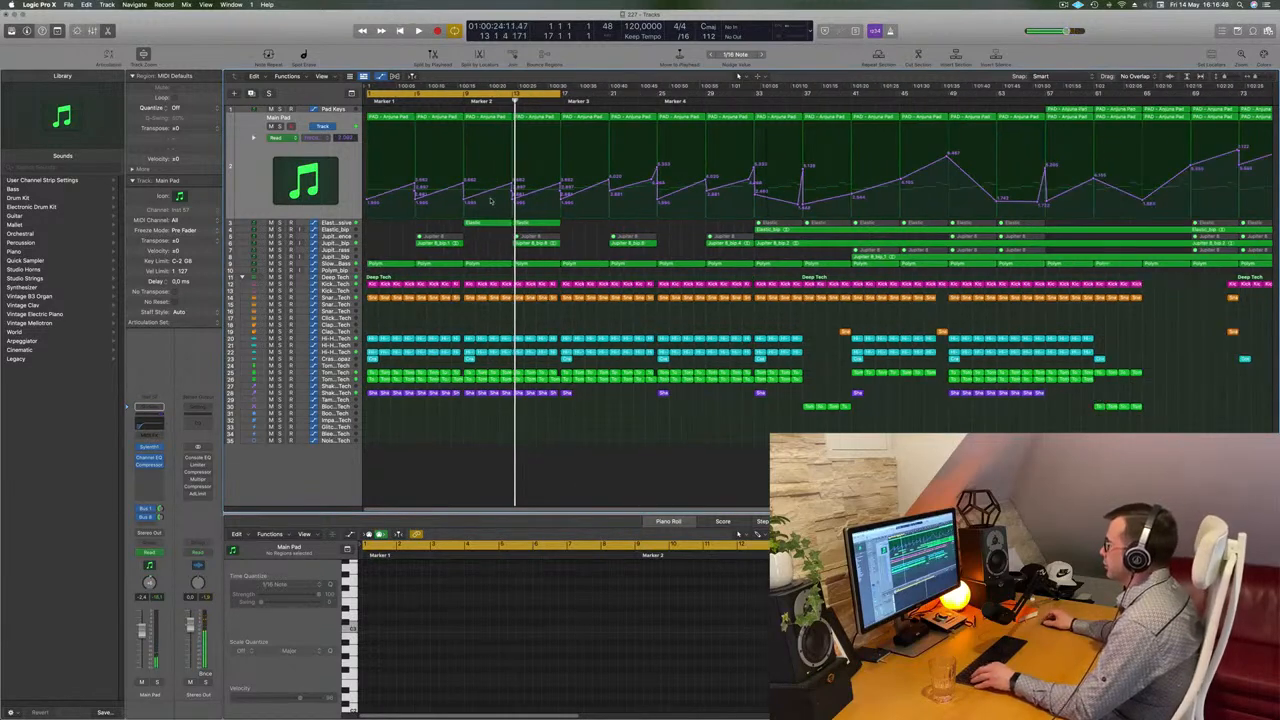
pyautogui.press('super+Left')
pyautogui.click(881, 110)
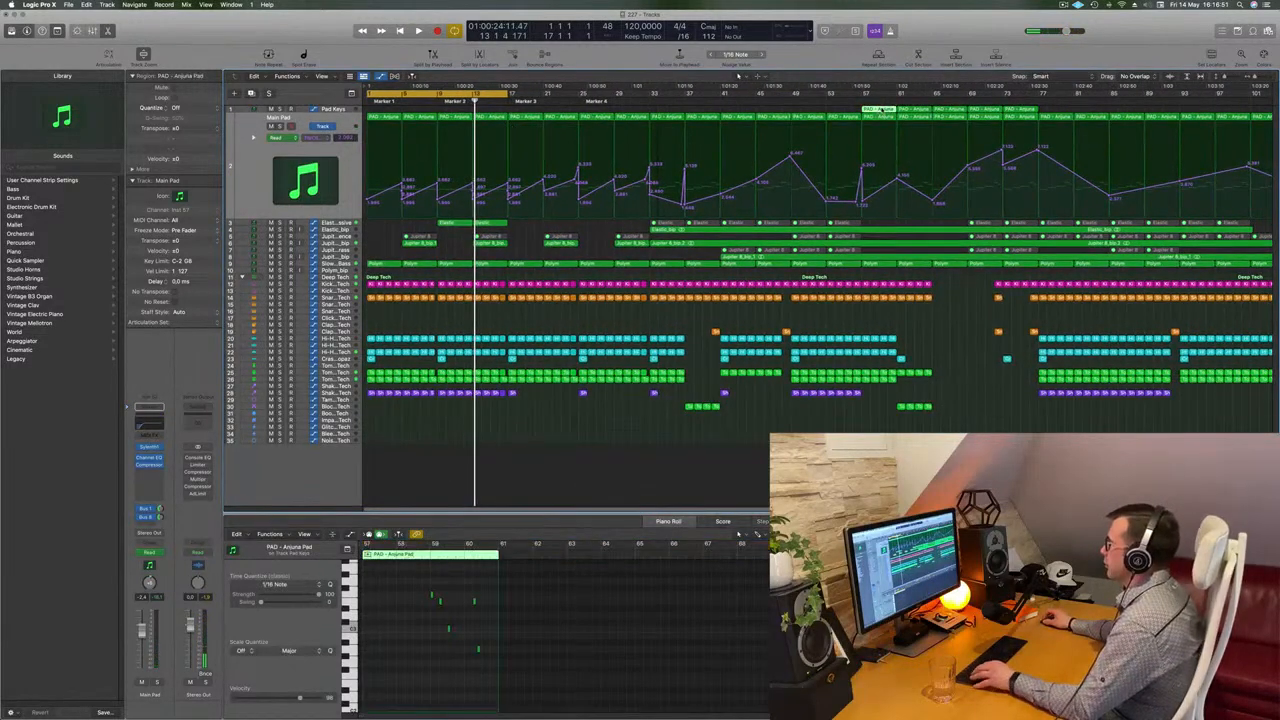
pyautogui.moveTo(881, 110); pyautogui.dragTo(459, 118)
pyautogui.press('space')
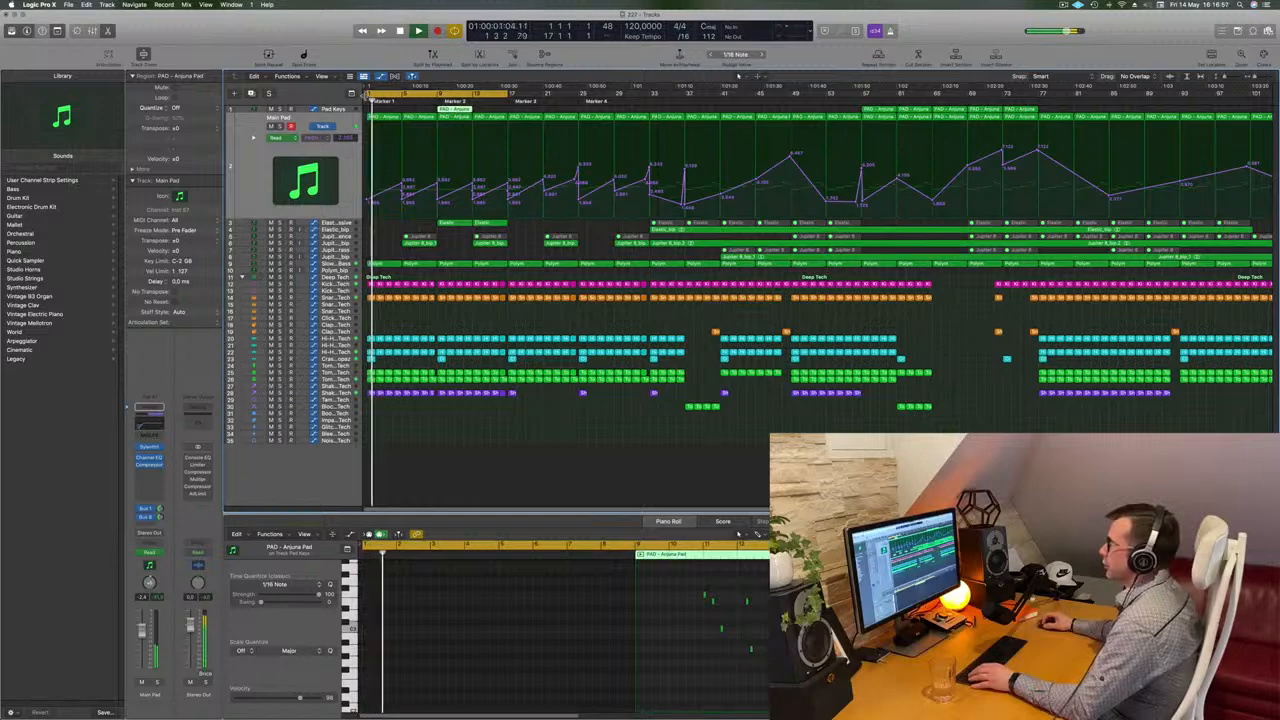
# Step: Set the cycle range from bar 9 to bar 17 and restart playback inside it
pyautogui.press('super+a')
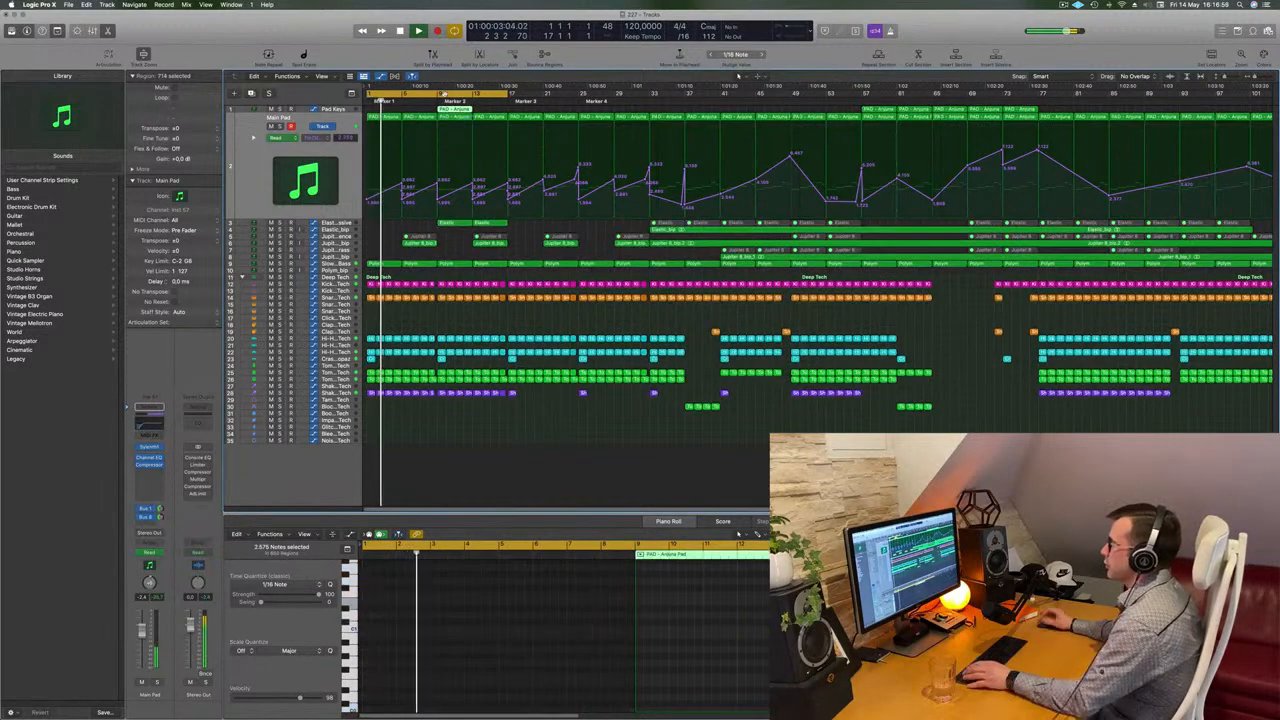
pyautogui.click(444, 94)
pyautogui.moveTo(443, 94); pyautogui.dragTo(511, 102)
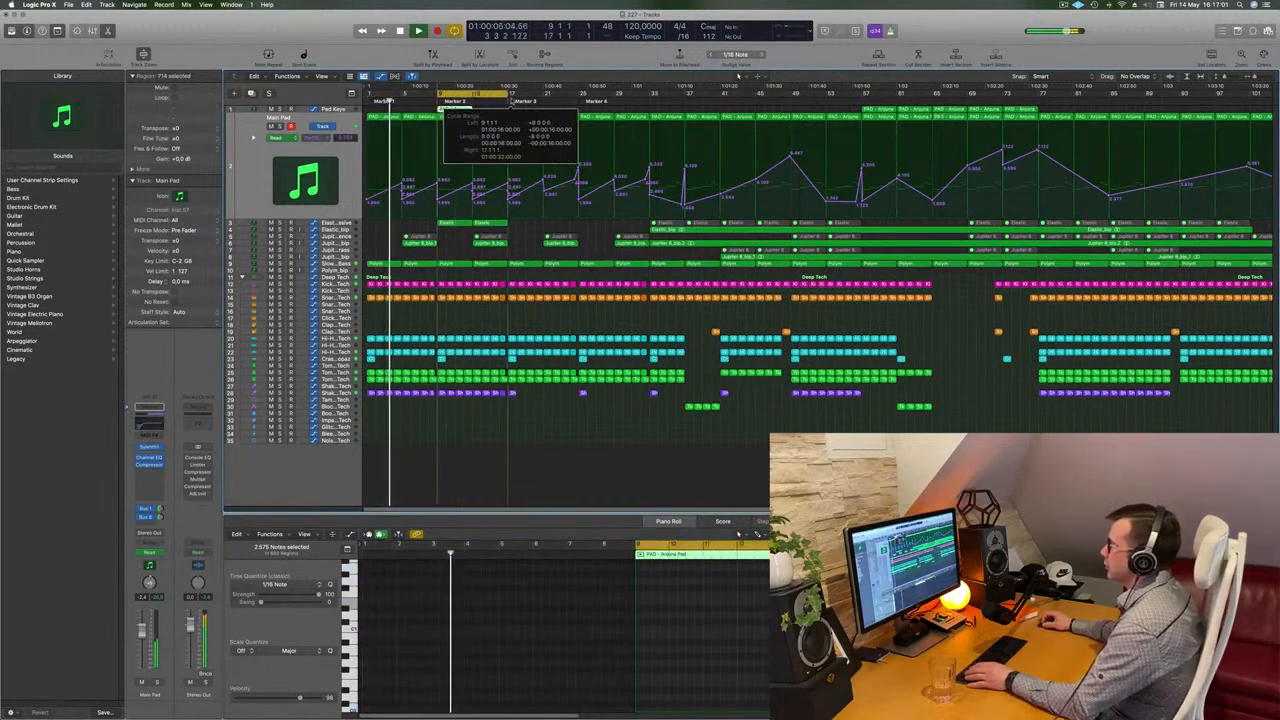
pyautogui.press('space')
pyautogui.press('space')
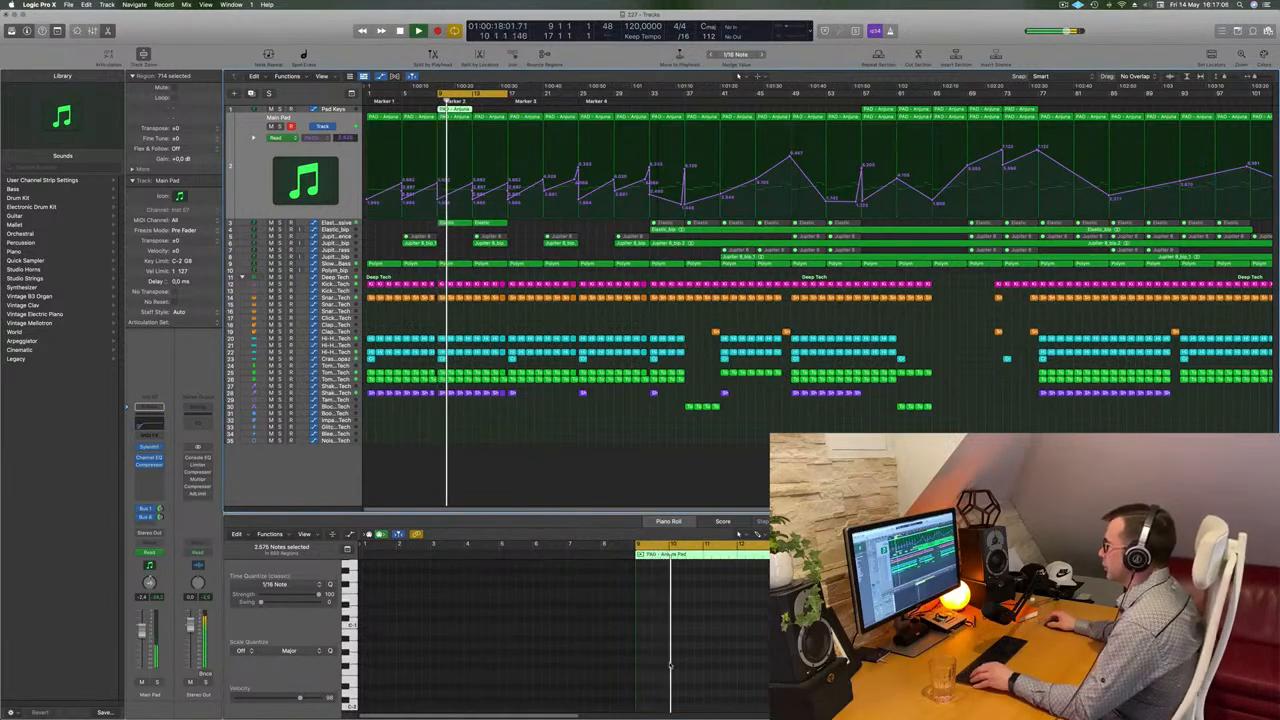
# Step: Select the Pad Keys track and delete its PAD - Anjuna Pad region at bar 9
pyautogui.click(329, 110)
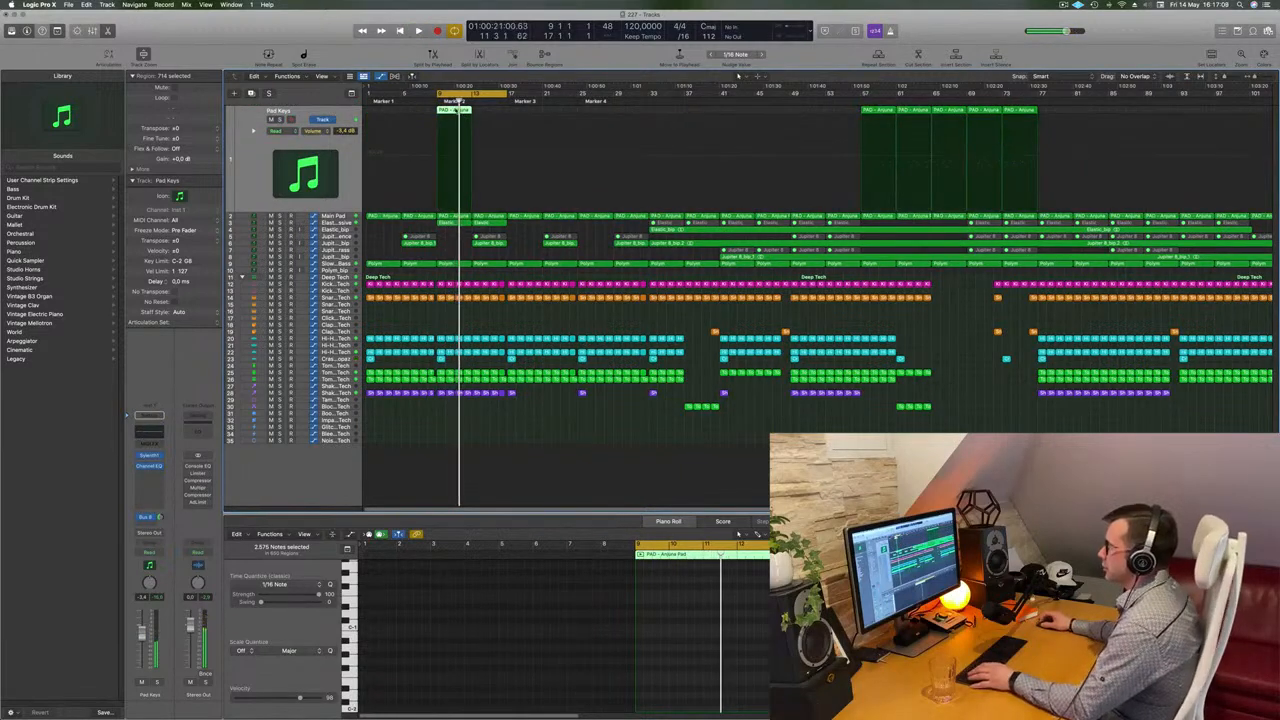
pyautogui.click(453, 172)
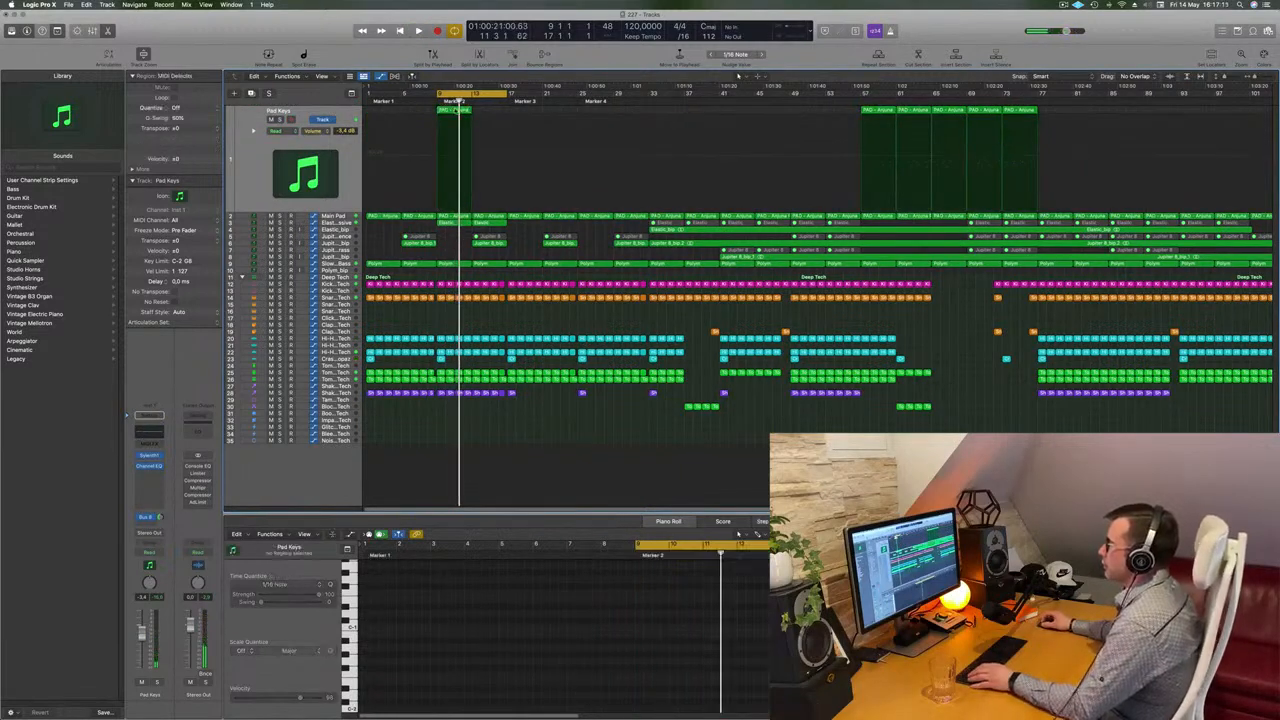
pyautogui.click(453, 110)
pyautogui.click(459, 168)
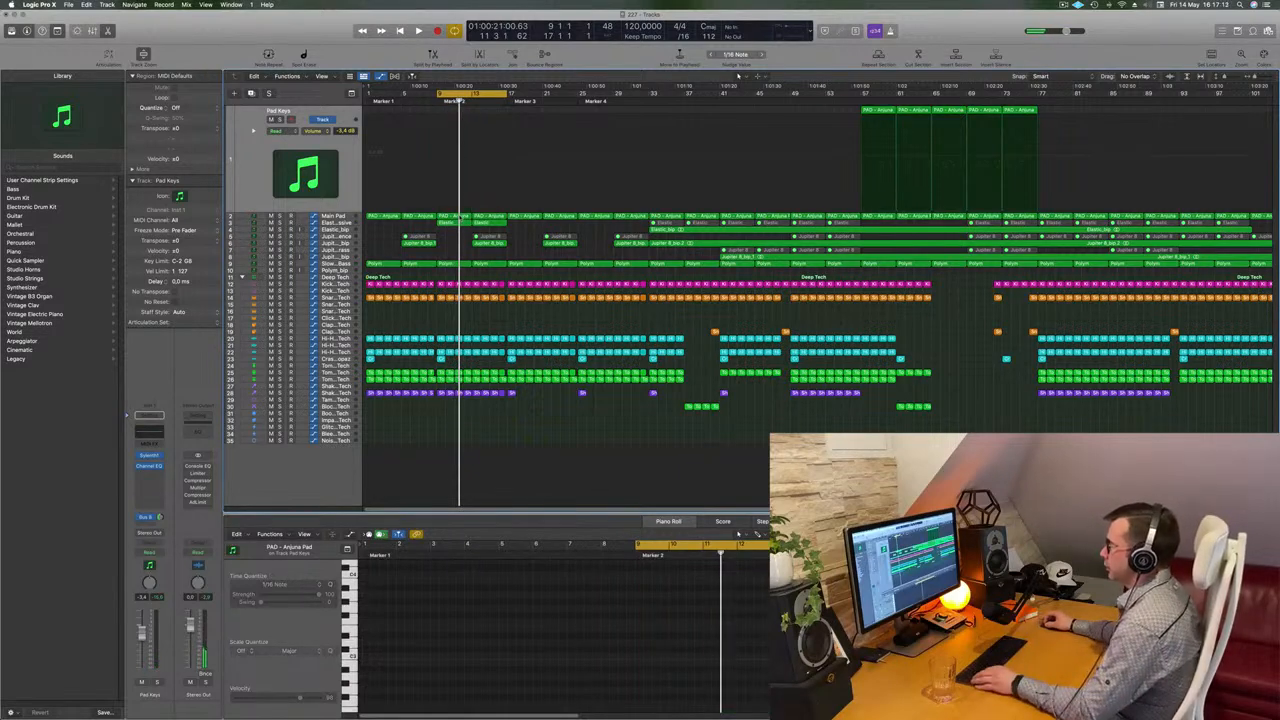
# Step: Copy the Elastic region at bar 9 to the Pad Keys track, shift its notes to bars 10 and 12, and remove each group's middle note
pyautogui.click(455, 216)
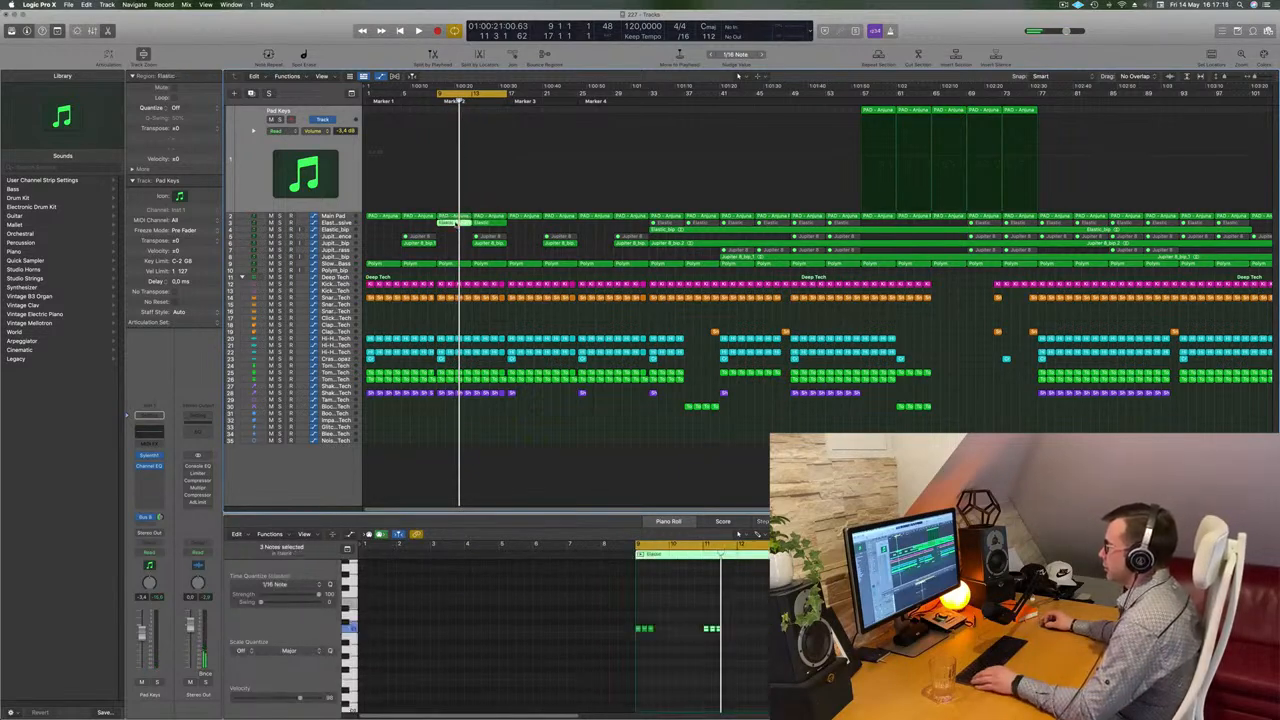
pyautogui.moveTo(459, 189); pyautogui.dragTo(458, 154)
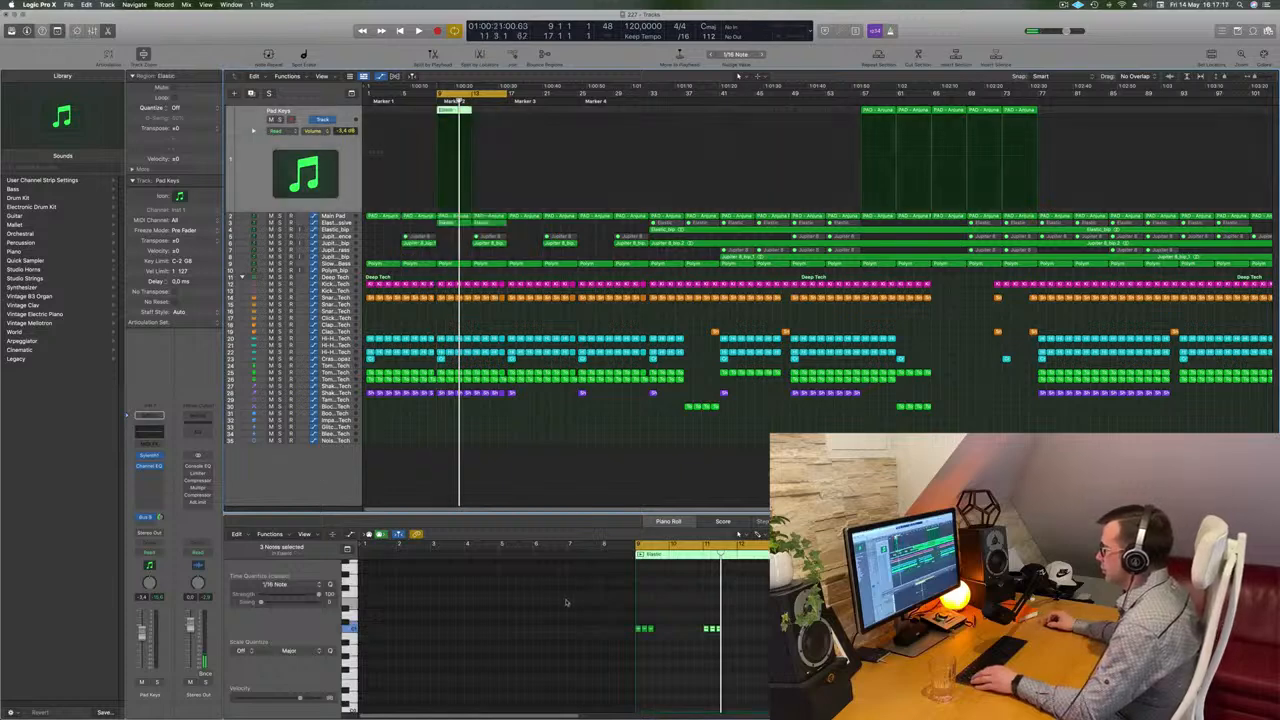
pyautogui.moveTo(566, 601); pyautogui.dragTo(762, 670)
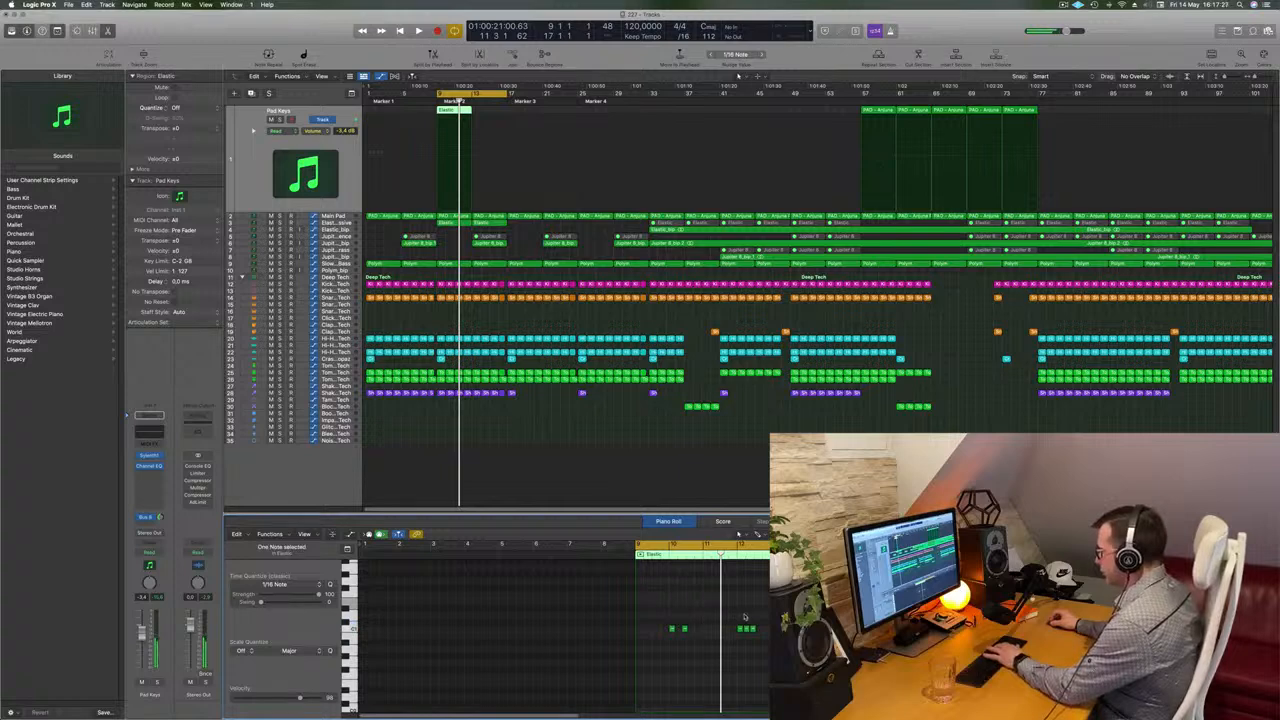
# Step: Play the edited Elastic region on the Pad Keys track from bar 9 and stop playback after listening
pyautogui.press('space')
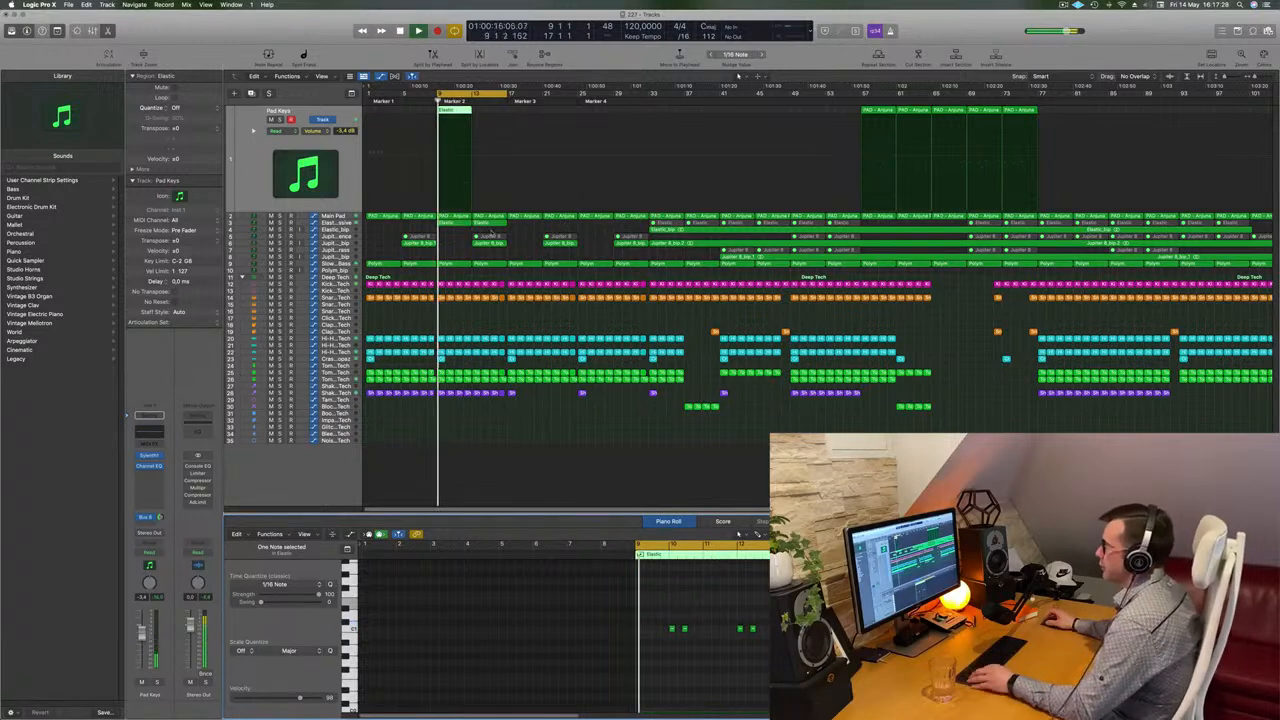
pyautogui.scroll(5, 490, 243)
pyautogui.hscroll(-3, 490, 243)
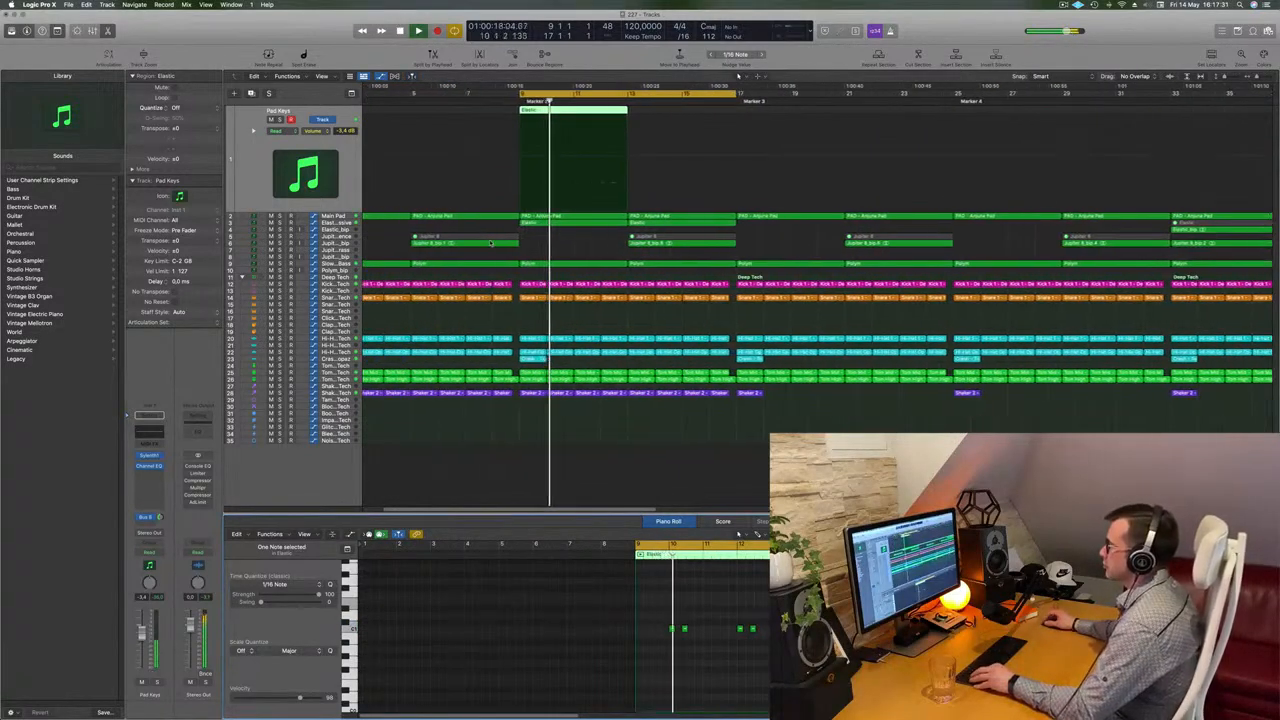
pyautogui.scroll(-1, 490, 243)
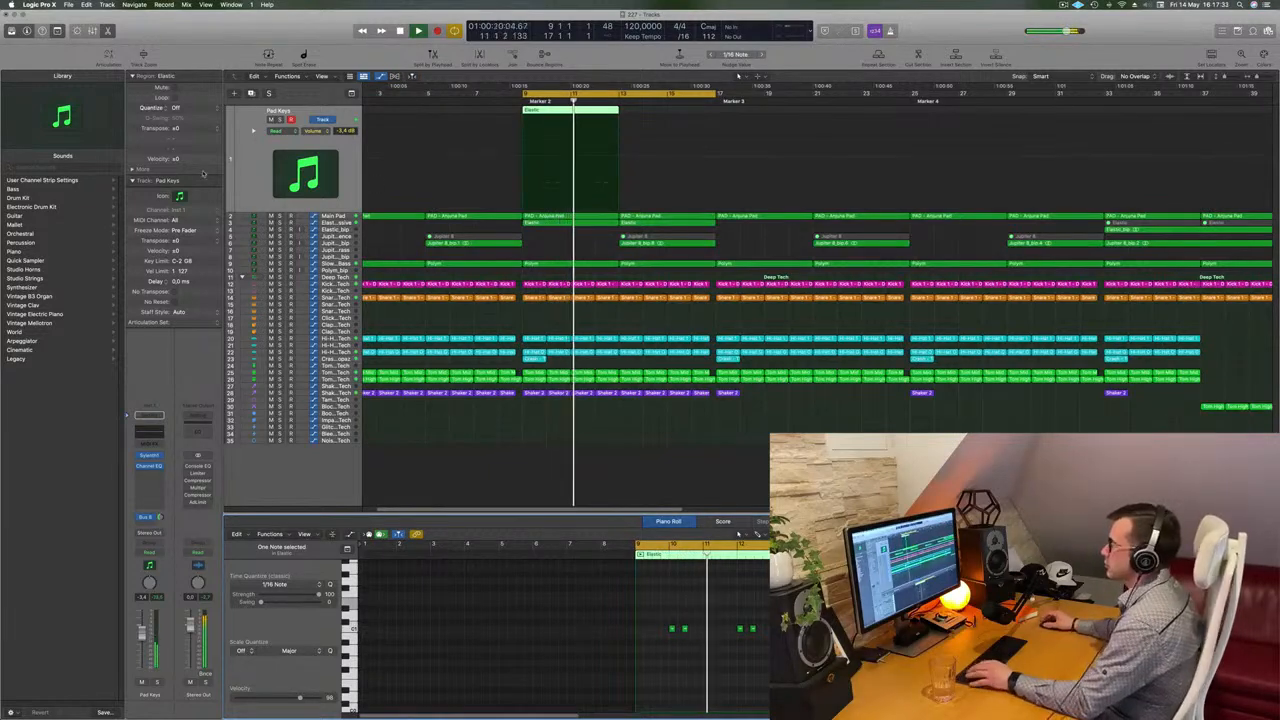
pyautogui.scroll(-5, 272, 159)
pyautogui.scroll(2, 272, 157)
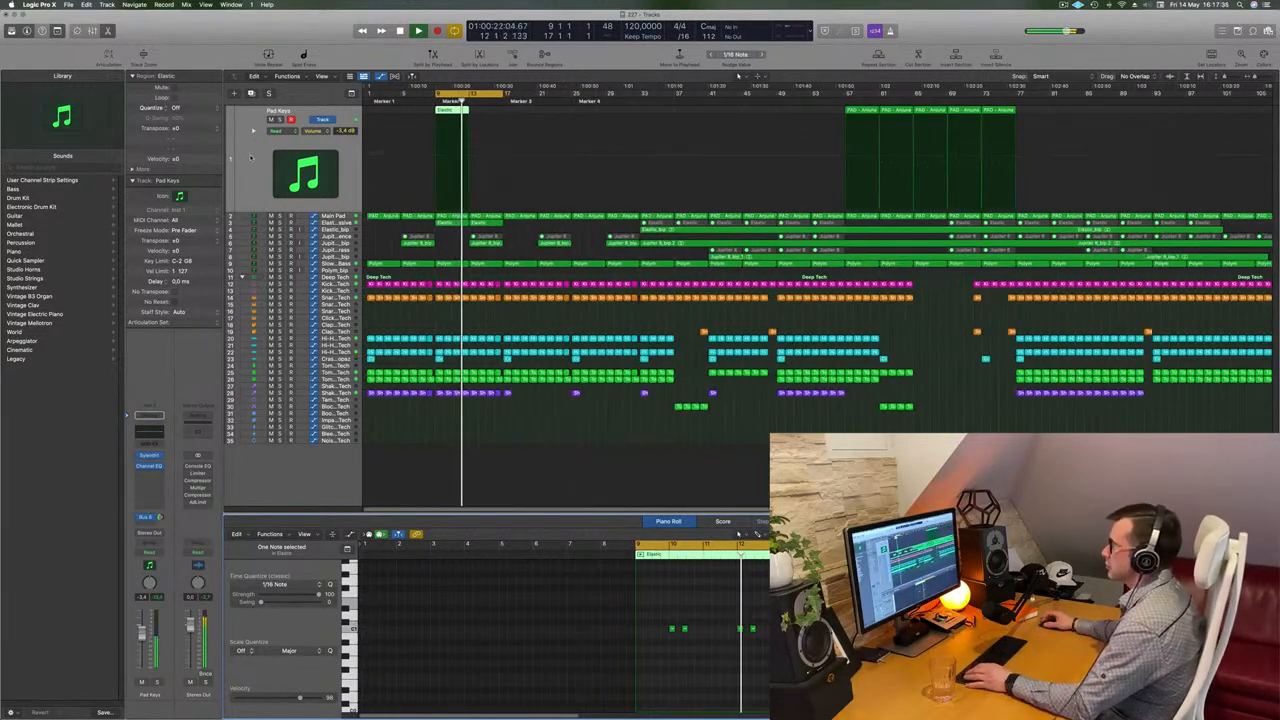
pyautogui.press('space')
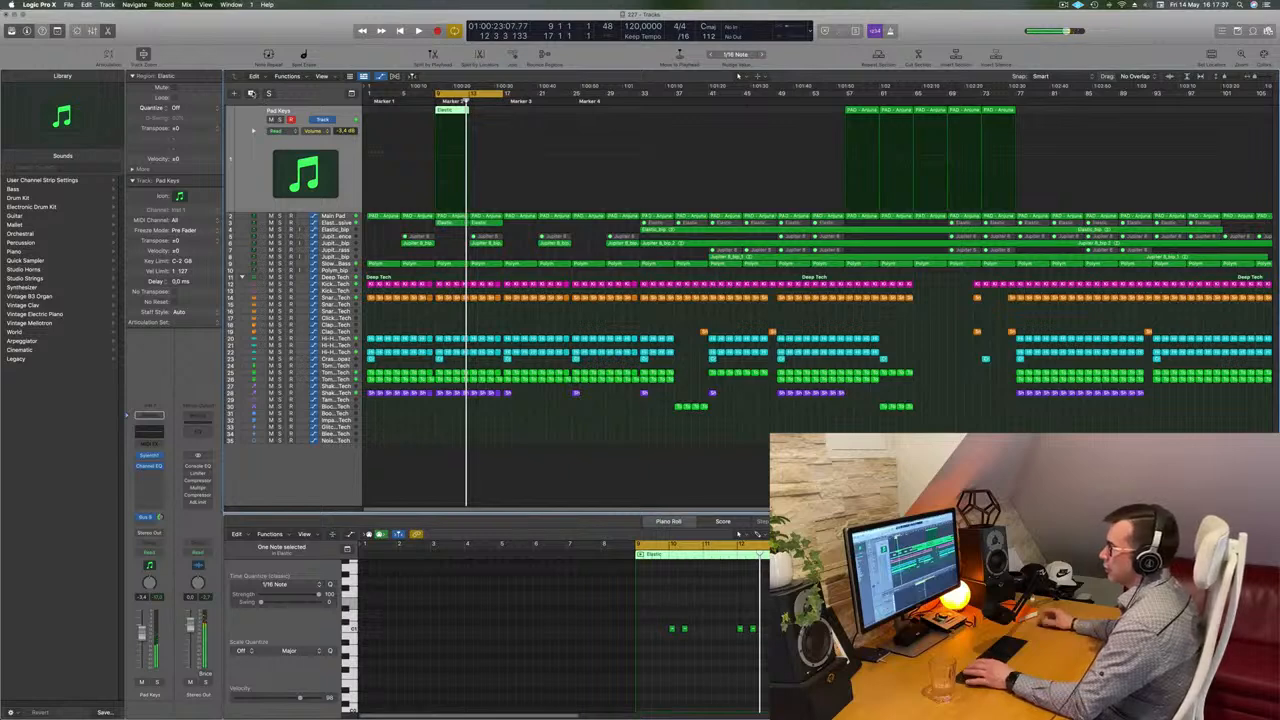
# Step: Duplicate the Pad Keys track, move the Elastic region at bar 9 onto the new track, and start playback
pyautogui.click(252, 94)
pyautogui.moveTo(454, 110); pyautogui.dragTo(458, 118)
pyautogui.press('space')
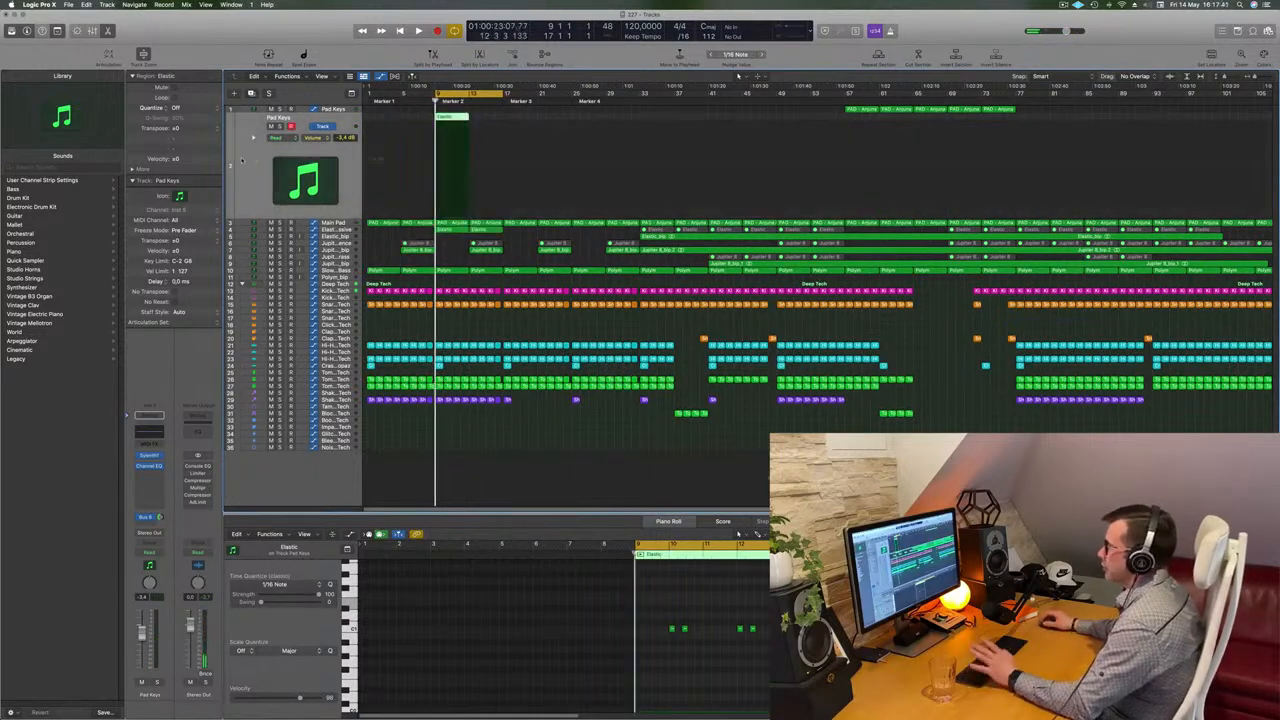
# Step: Copy the Elastic region on the duplicated Pad Keys track from bar 9 to bar 13
pyautogui.press('super+Right')
pyautogui.press('super+Right')
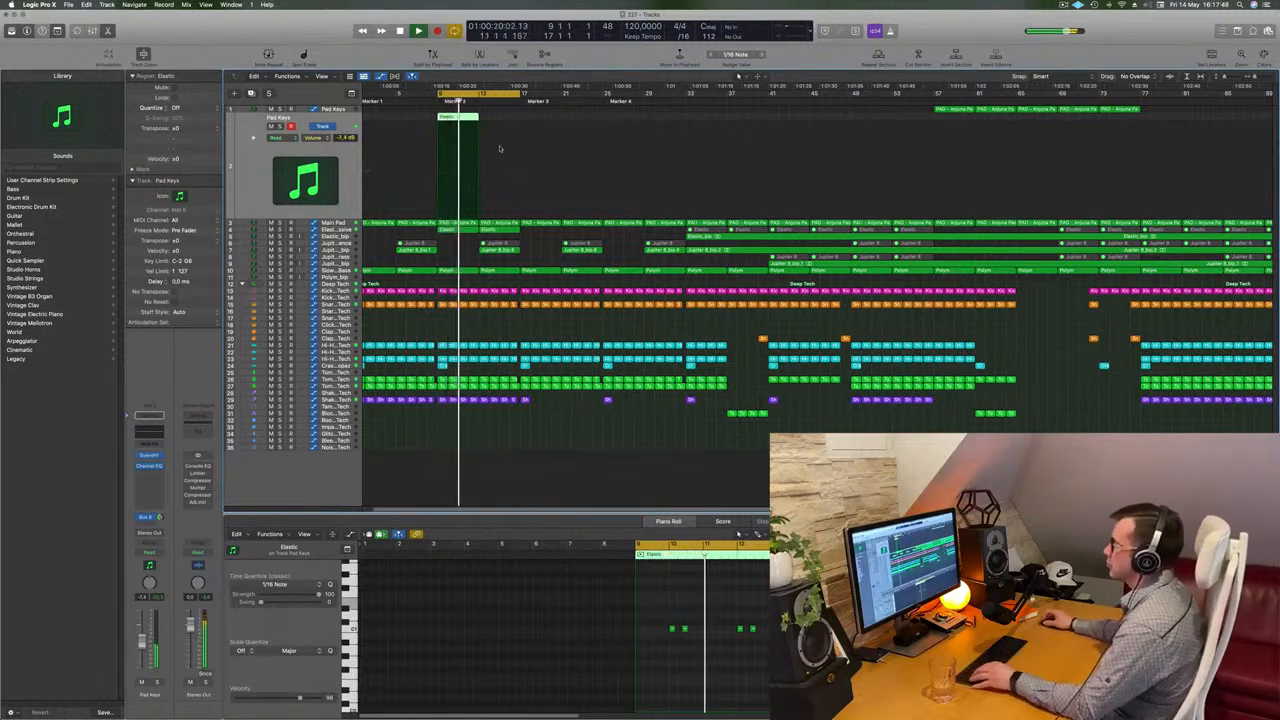
pyautogui.moveTo(458, 122); pyautogui.dragTo(499, 126)
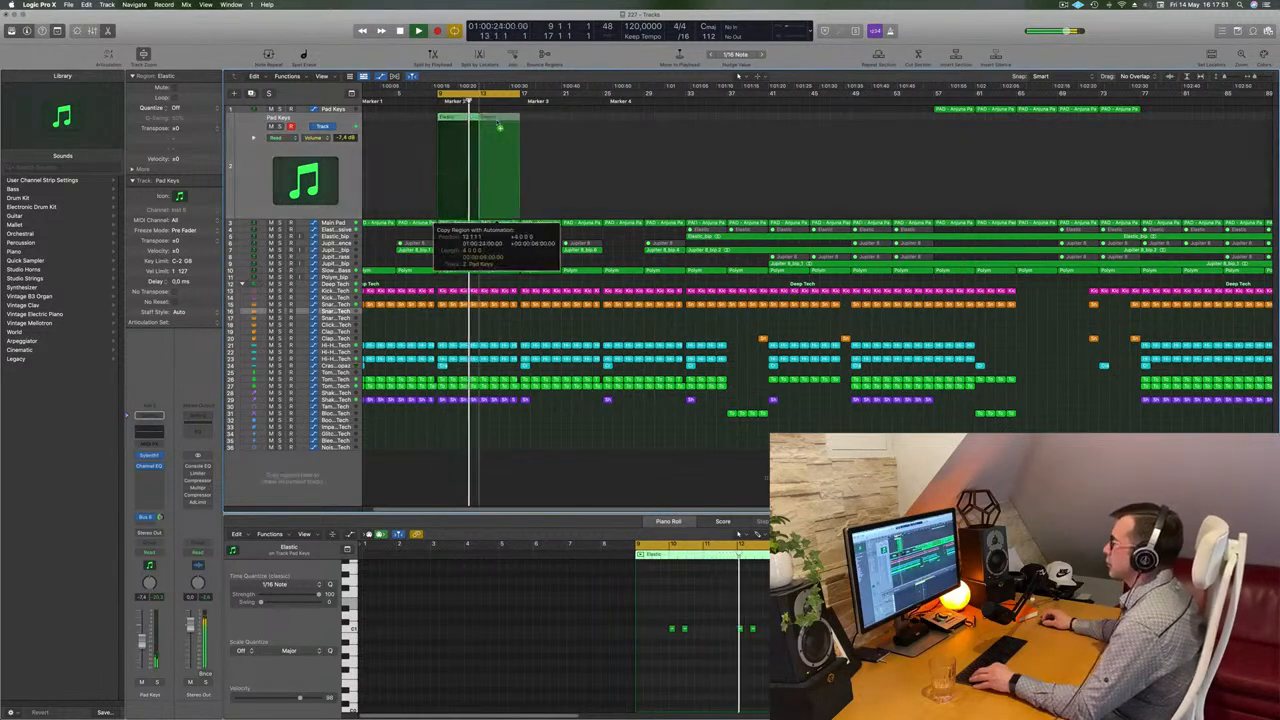
pyautogui.scroll(3, 485, 323)
pyautogui.scroll(-3, 493, 325)
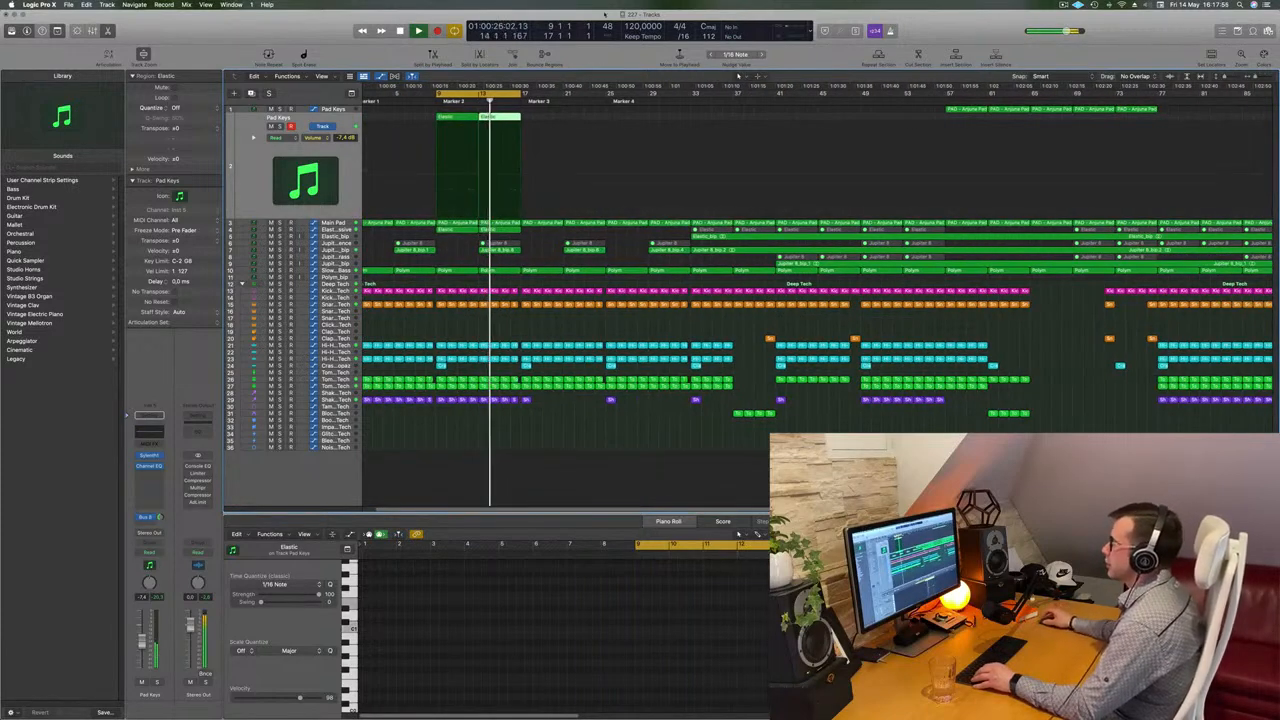
# Step: Delete the two stacked Jupiter 8 regions at bar 13 while playback continues
pyautogui.click(517, 249)
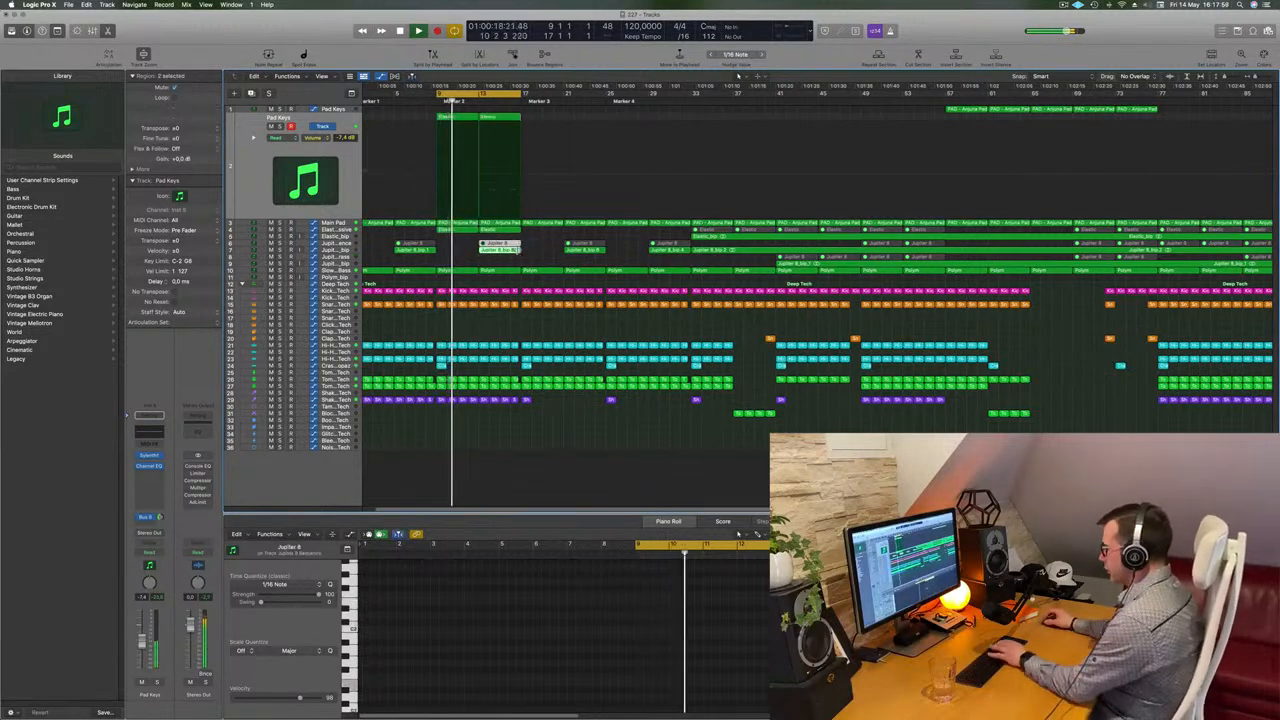
pyautogui.scroll(3, 470, 256)
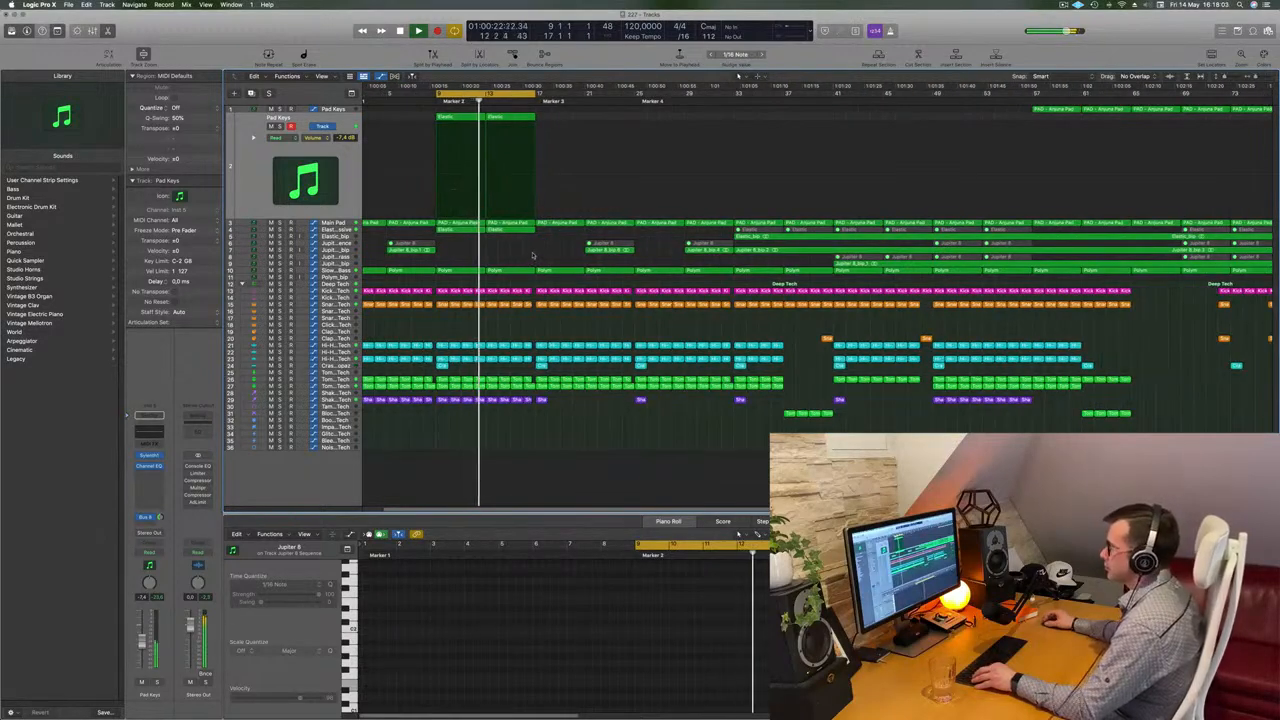
pyautogui.scroll(-3, 533, 256)
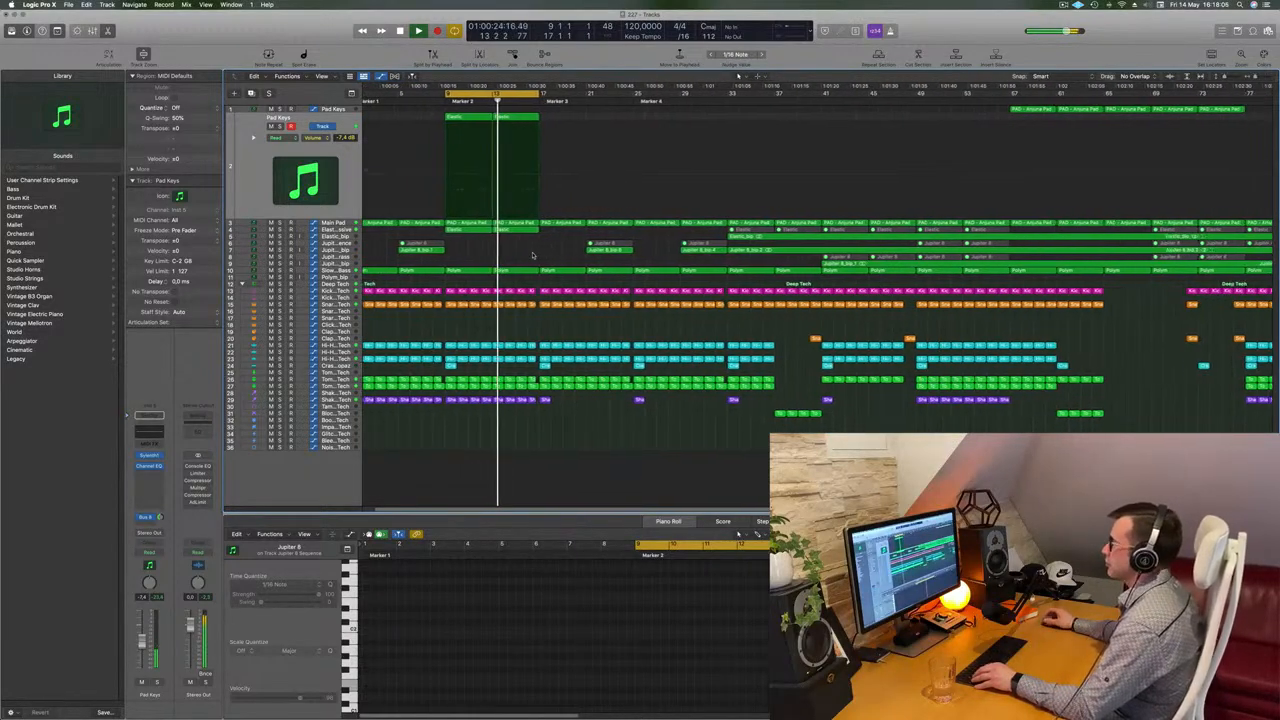
# Step: Extend the cycle range's end from bar 17 to bar 25
pyautogui.scroll(2, 533, 256)
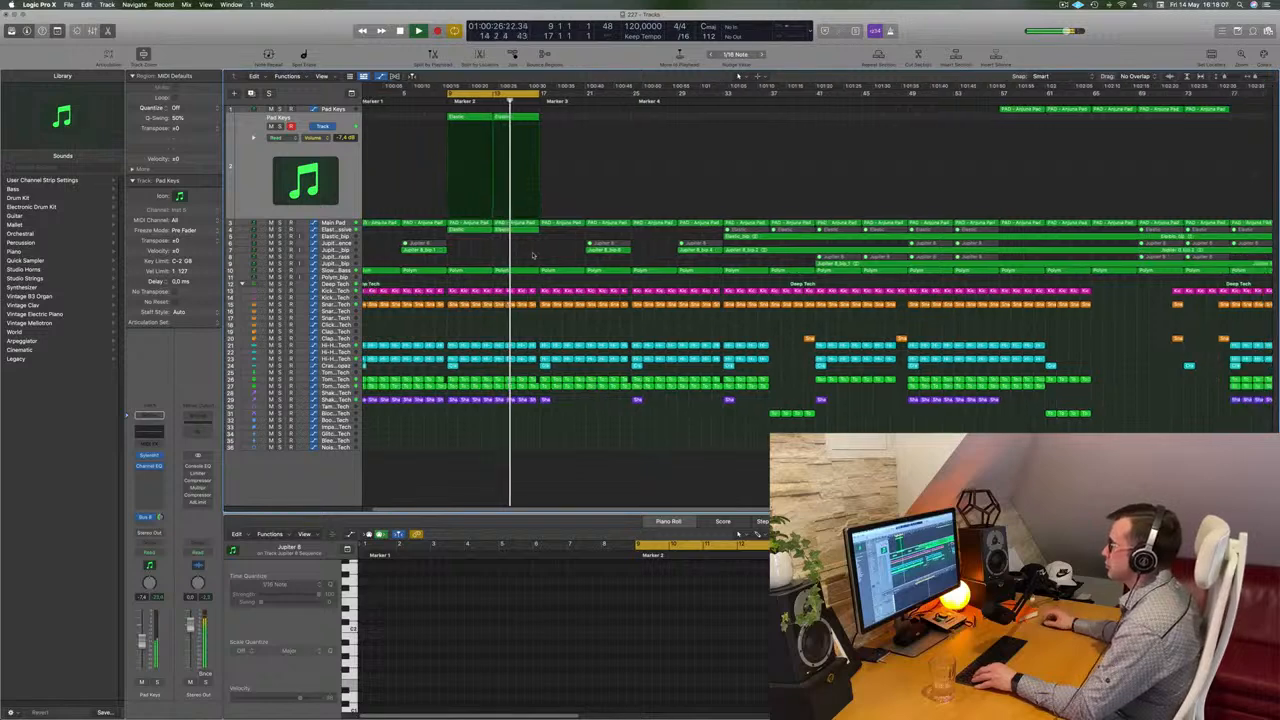
pyautogui.scroll(-2, 533, 256)
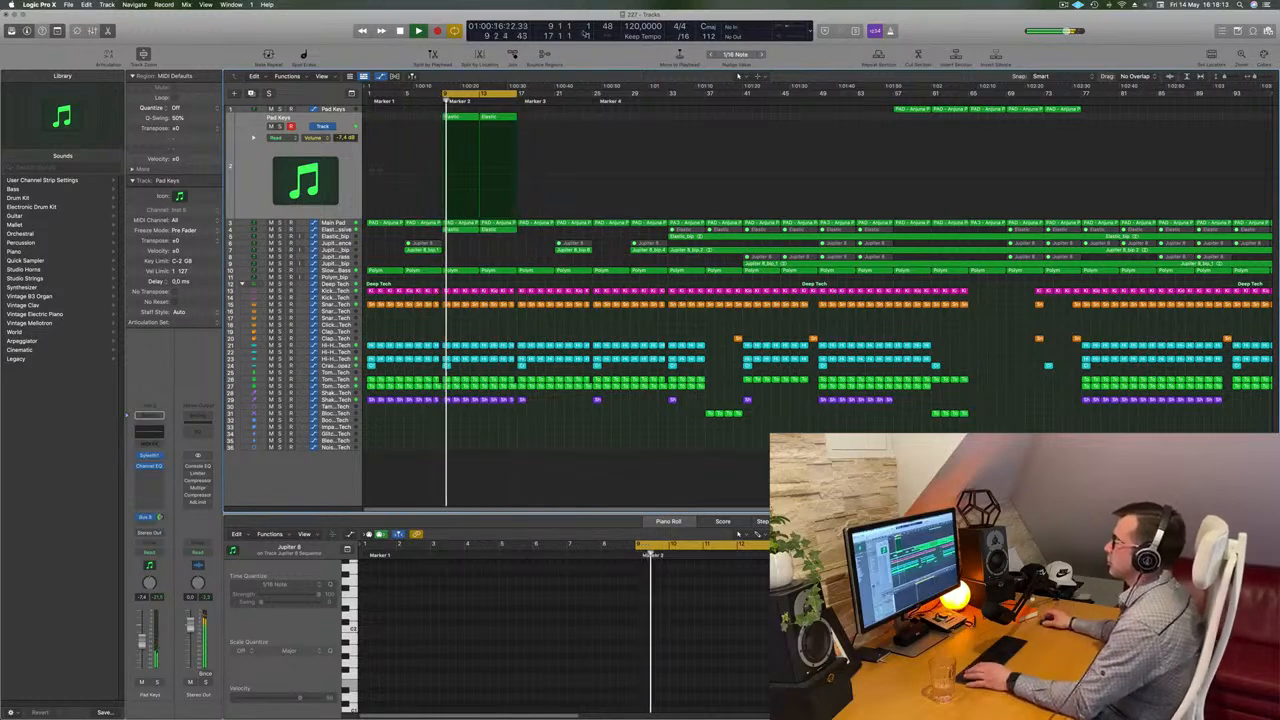
pyautogui.moveTo(520, 93); pyautogui.dragTo(592, 93)
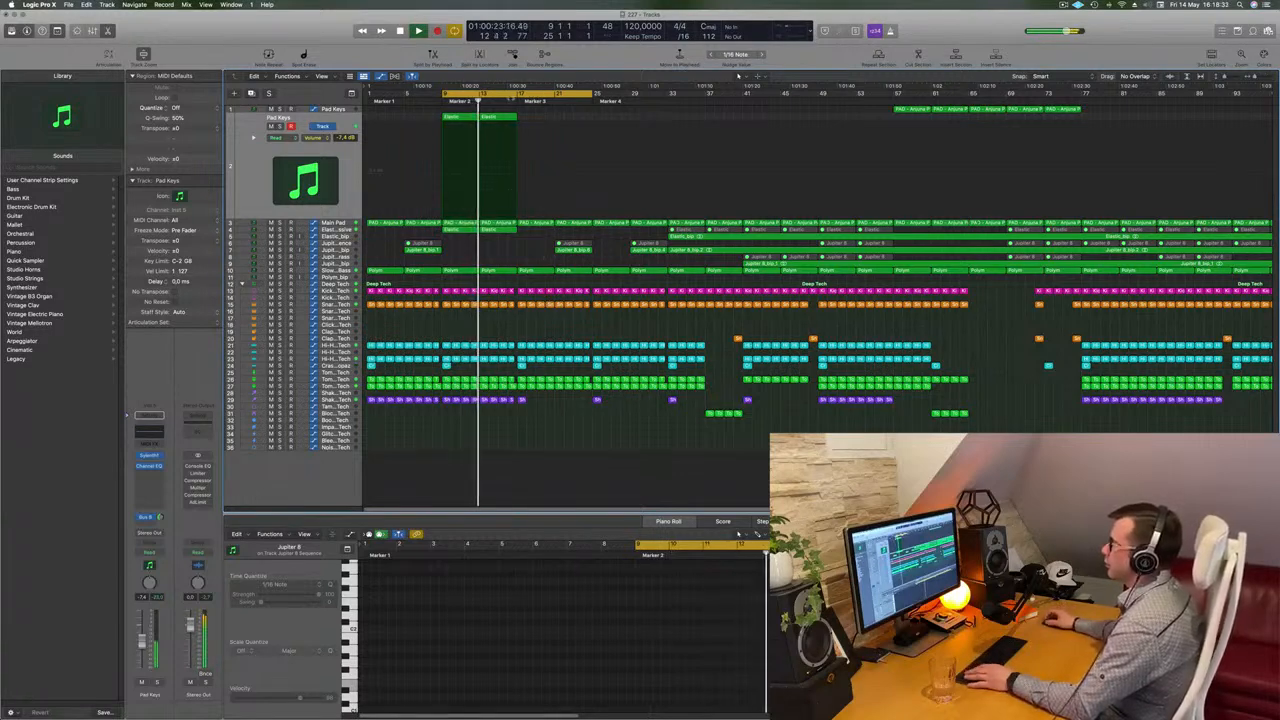
# Step: Move the cycle range to bars 17 to 33, restart playback inside it, and stop at bar 17
pyautogui.moveTo(531, 95); pyautogui.dragTo(604, 96)
pyautogui.press('space')
pyautogui.press('space')
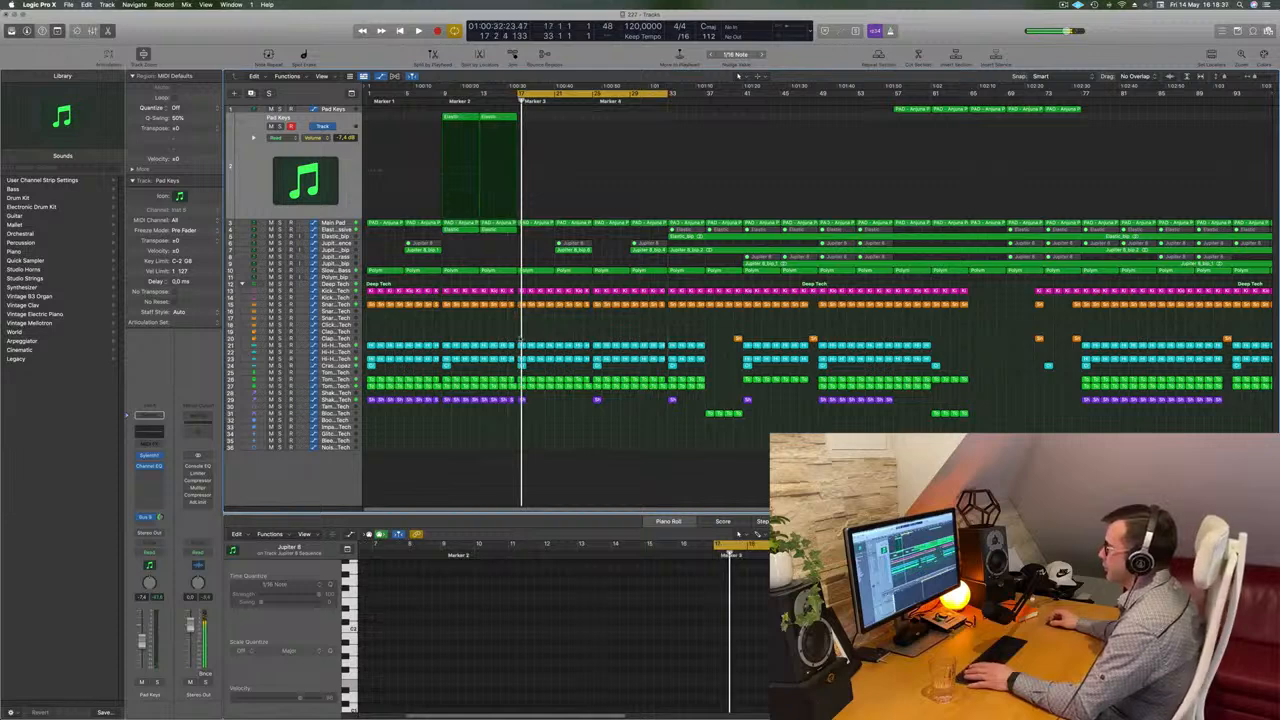
# Step: Delete the regions on both hi-hat tracks from bar 17 to bar 25 and start playback
pyautogui.moveTo(524, 338); pyautogui.dragTo(576, 371)
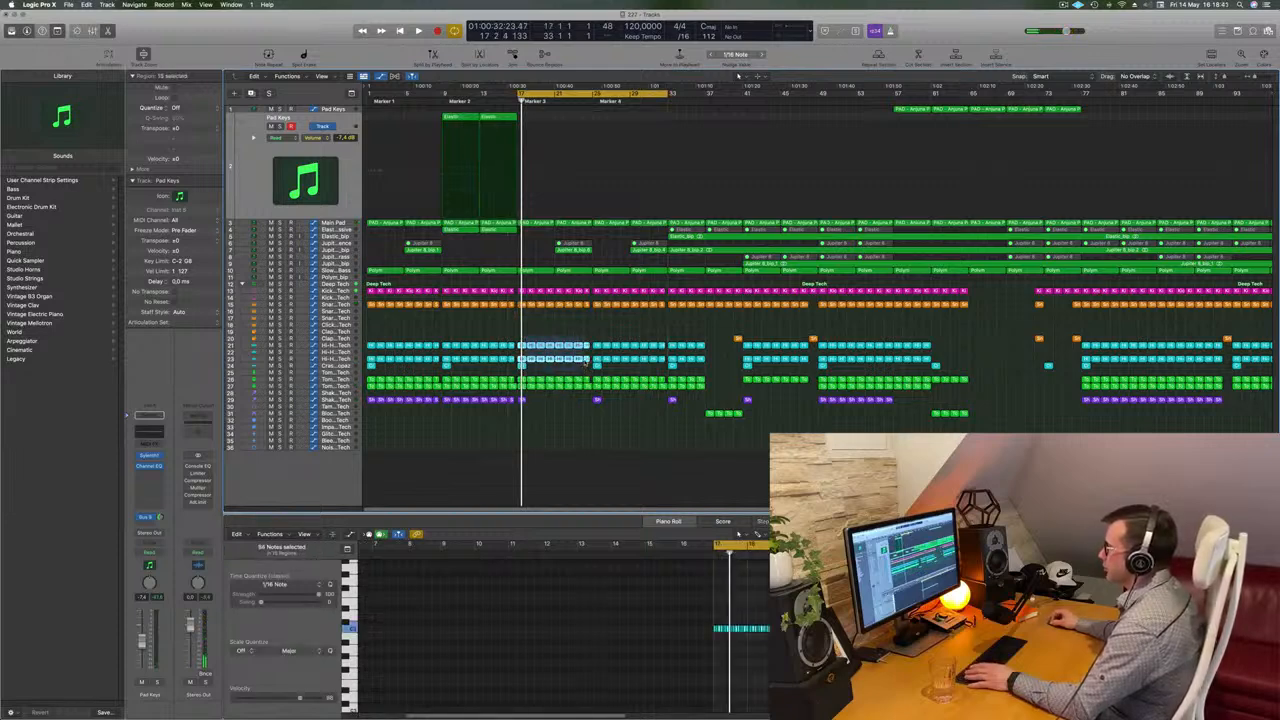
pyautogui.press('Delete')
pyautogui.press('space')
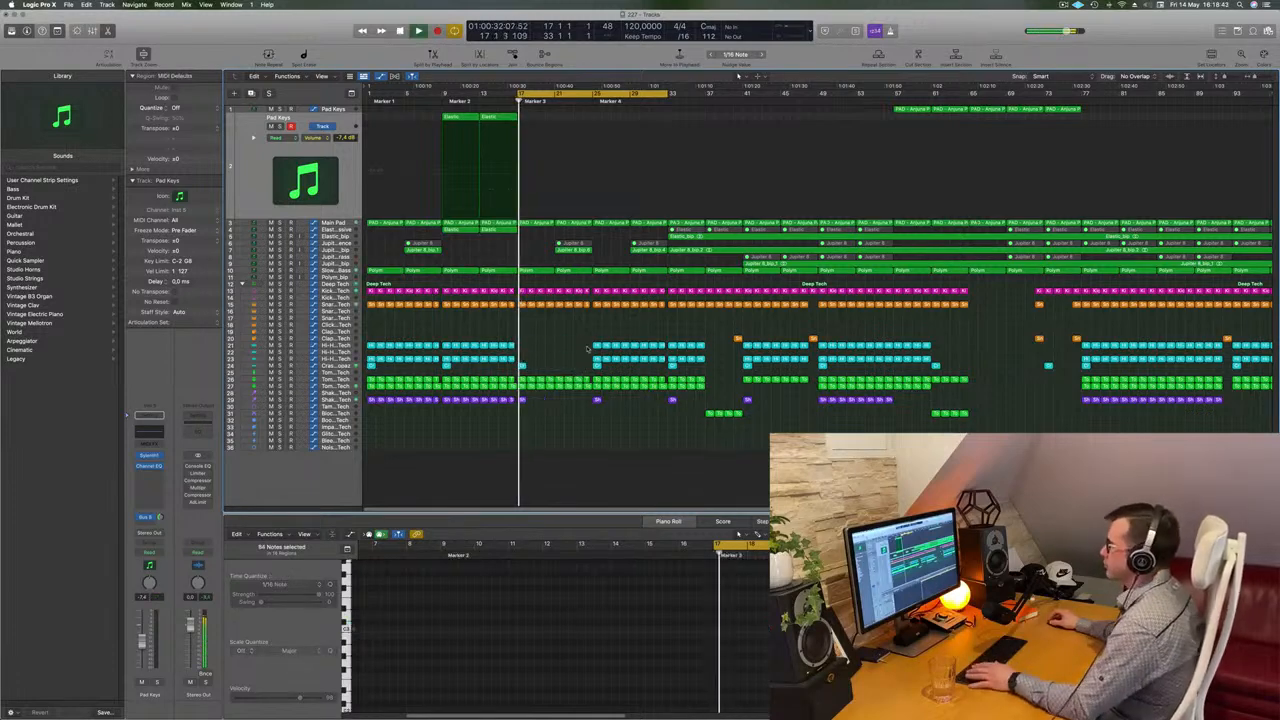
# Step: Try removing the regions on both tom tracks from bar 21 to bar 25 while listening, and undo the deletion
pyautogui.scroll(3, 567, 347)
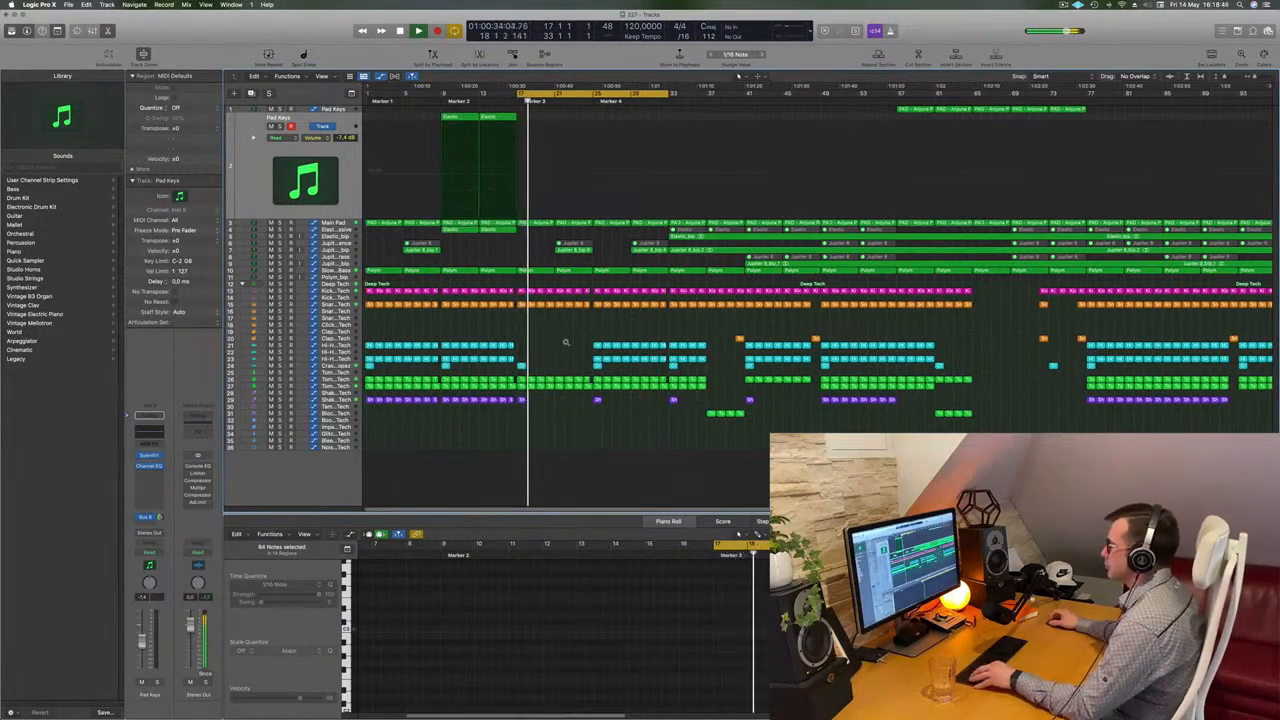
pyautogui.scroll(-2, 567, 347)
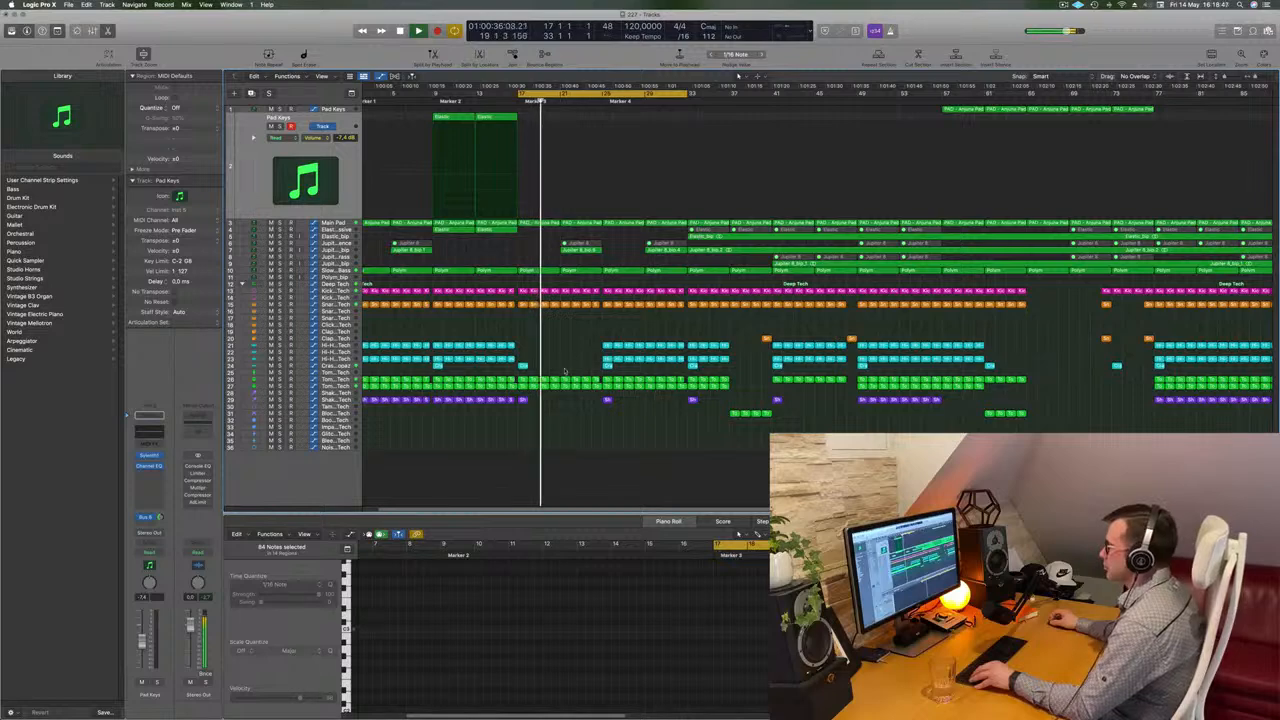
pyautogui.moveTo(565, 371); pyautogui.dragTo(594, 397)
pyautogui.press('Delete')
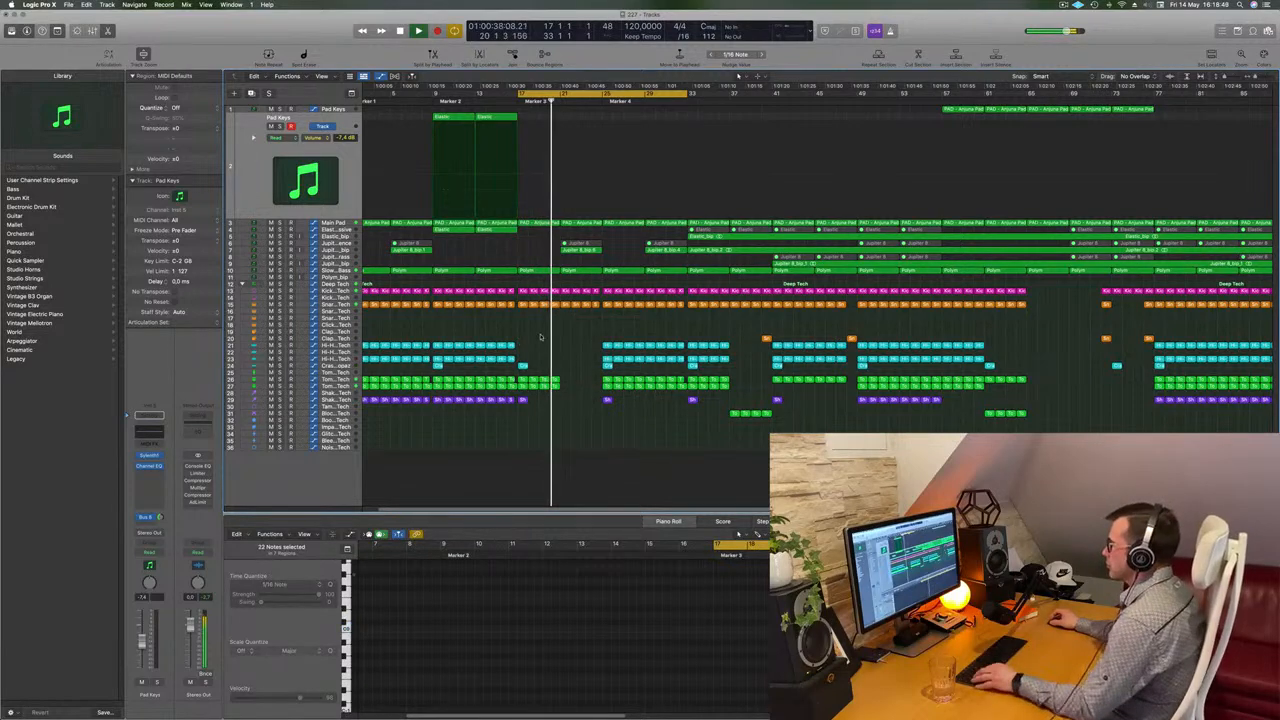
pyautogui.scroll(2, 548, 337)
pyautogui.scroll(-2, 554, 338)
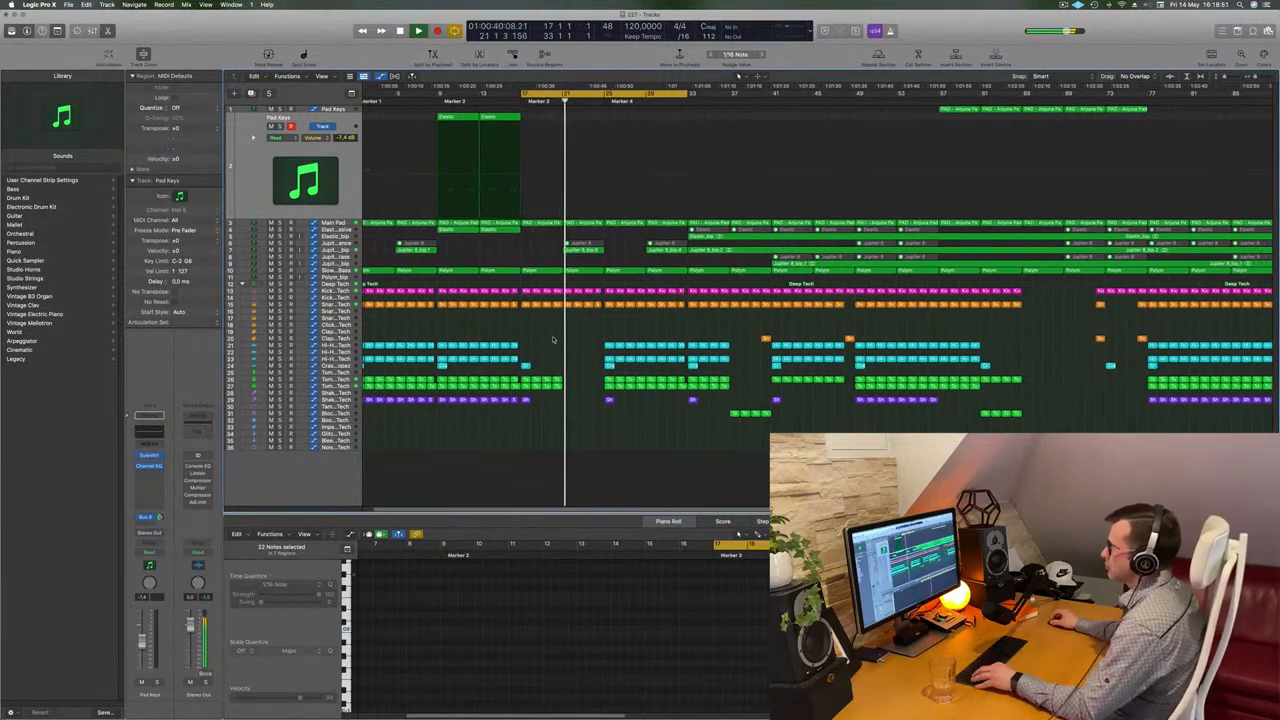
pyautogui.hscroll(3, 553, 340)
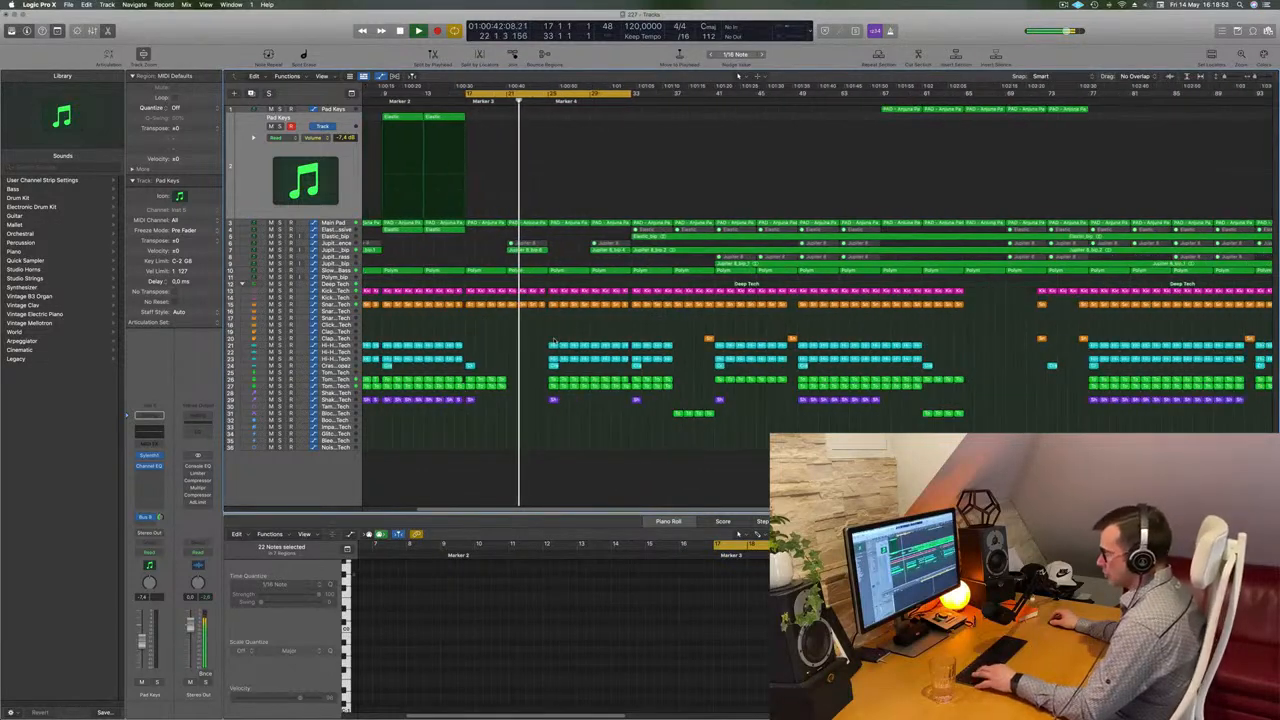
pyautogui.press('super+z')
pyautogui.press('space')
# Step: Select the Main Pad track and raise its automation curve between bar 21 and bar 25
pyautogui.scroll(2, 540, 262)
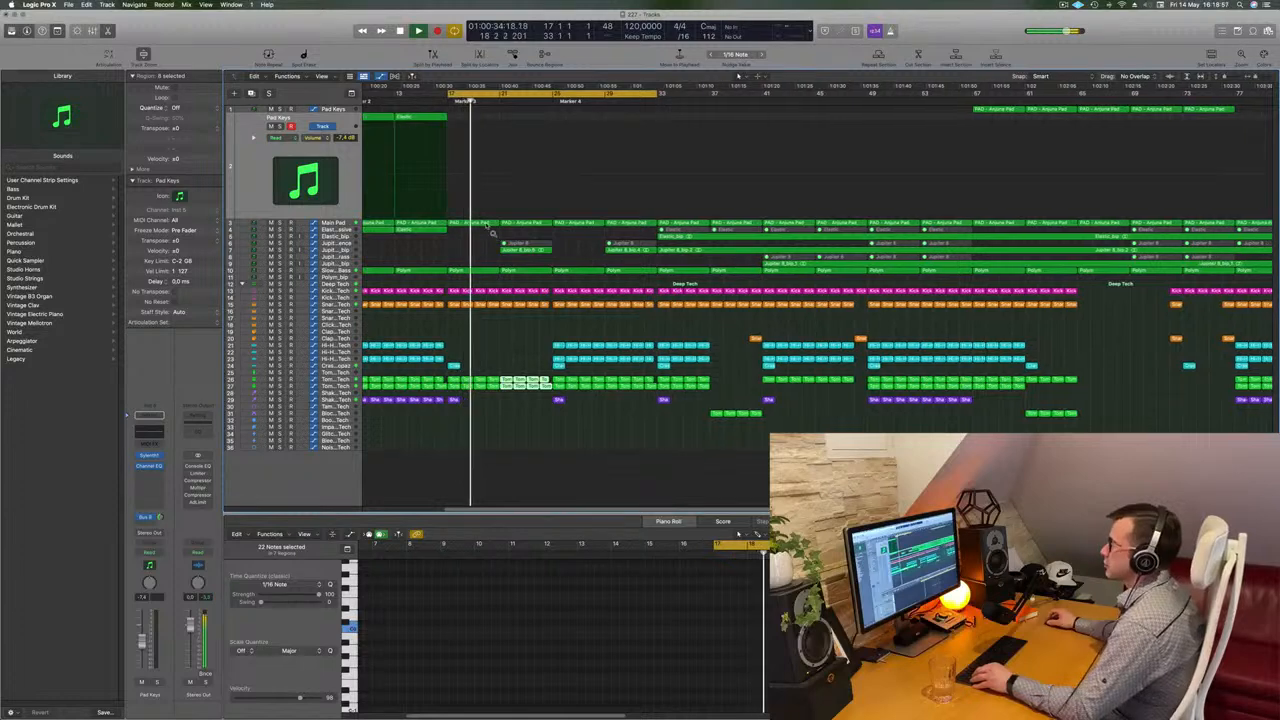
pyautogui.press('super+Left')
pyautogui.click(336, 223)
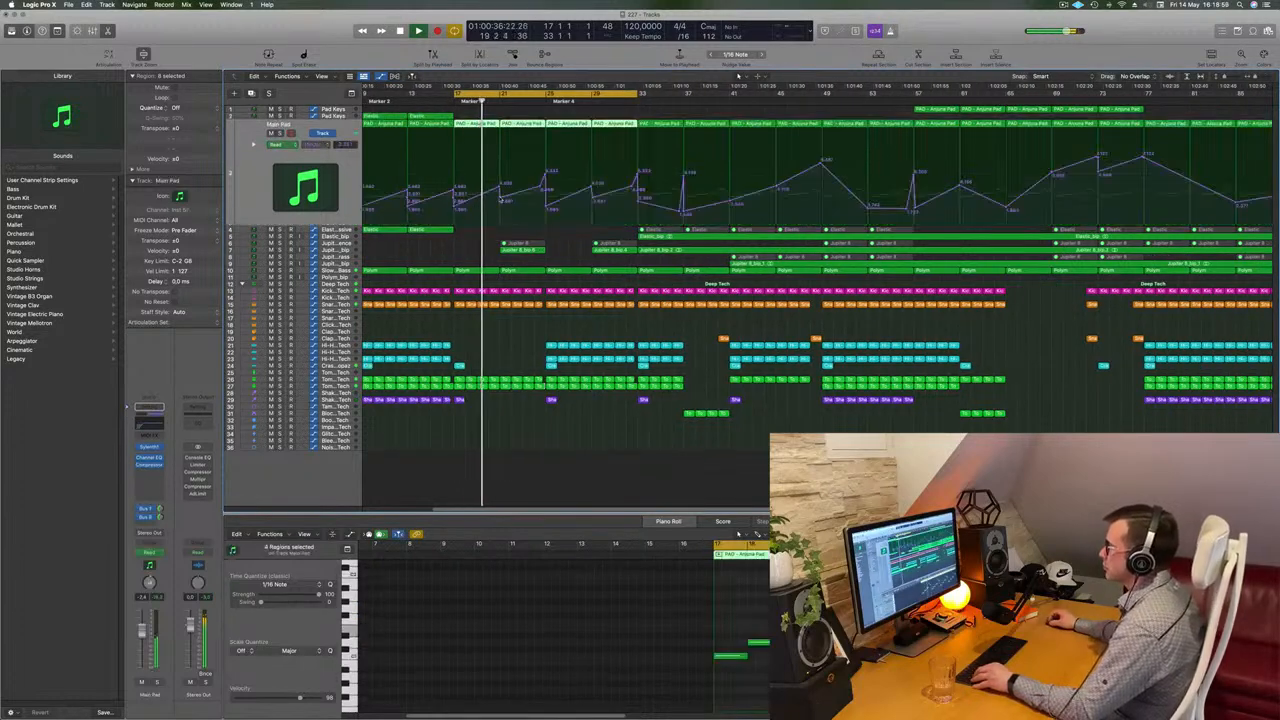
pyautogui.moveTo(500, 187); pyautogui.dragTo(542, 178)
pyautogui.scroll(-1, 503, 190)
pyautogui.press('super+Left')
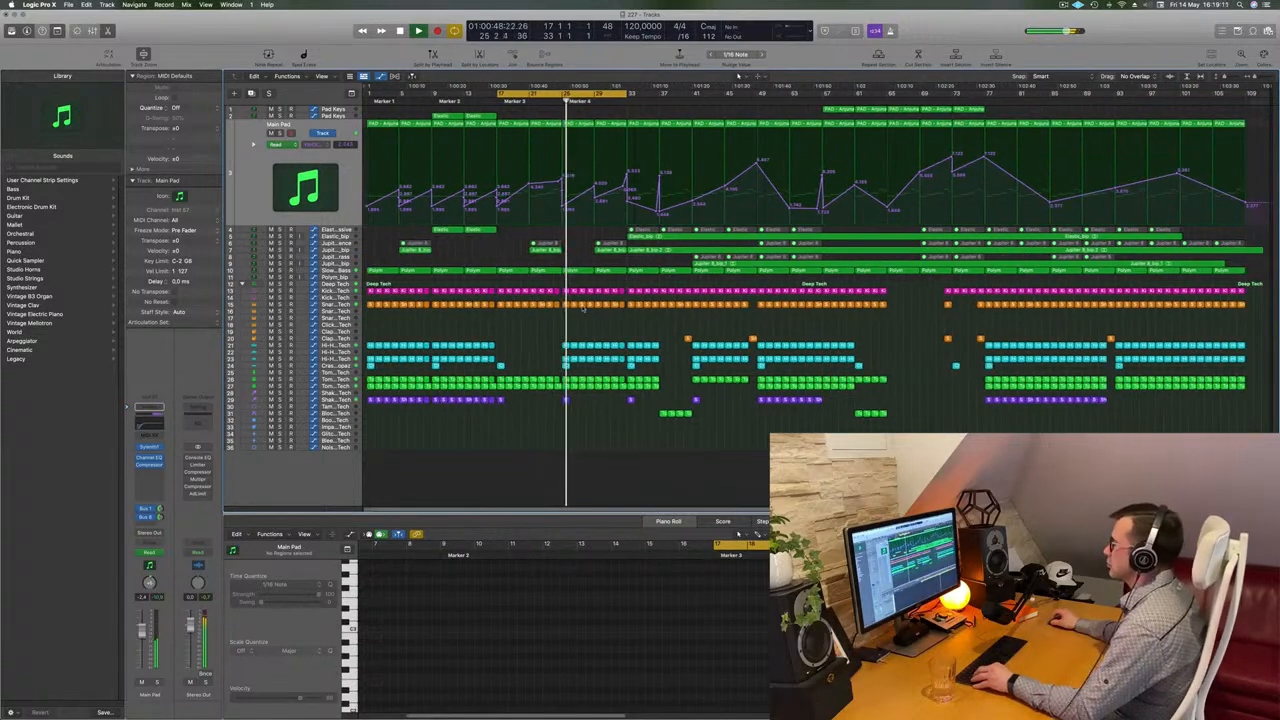
# Step: Repeat the Shaker 2 region at bar 25 so the shaker part runs up to bar 33
pyautogui.press('super+Right')
pyautogui.press('super+Left')
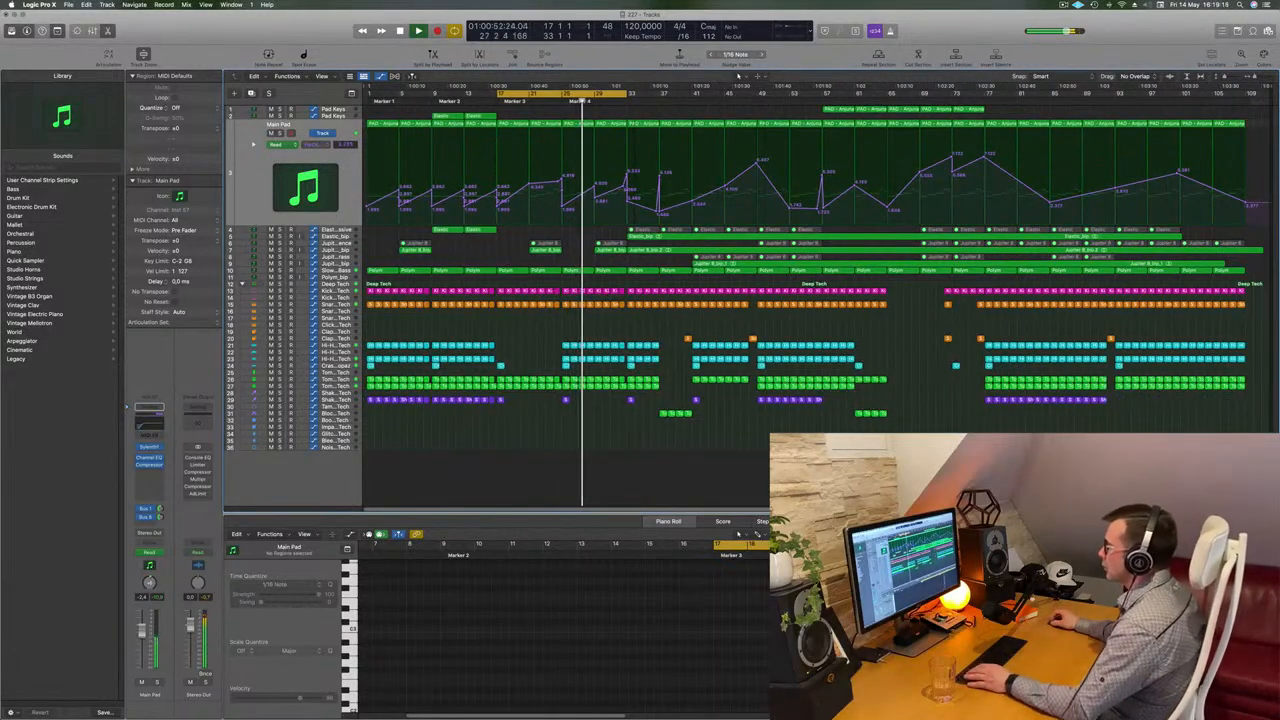
pyautogui.click(568, 400)
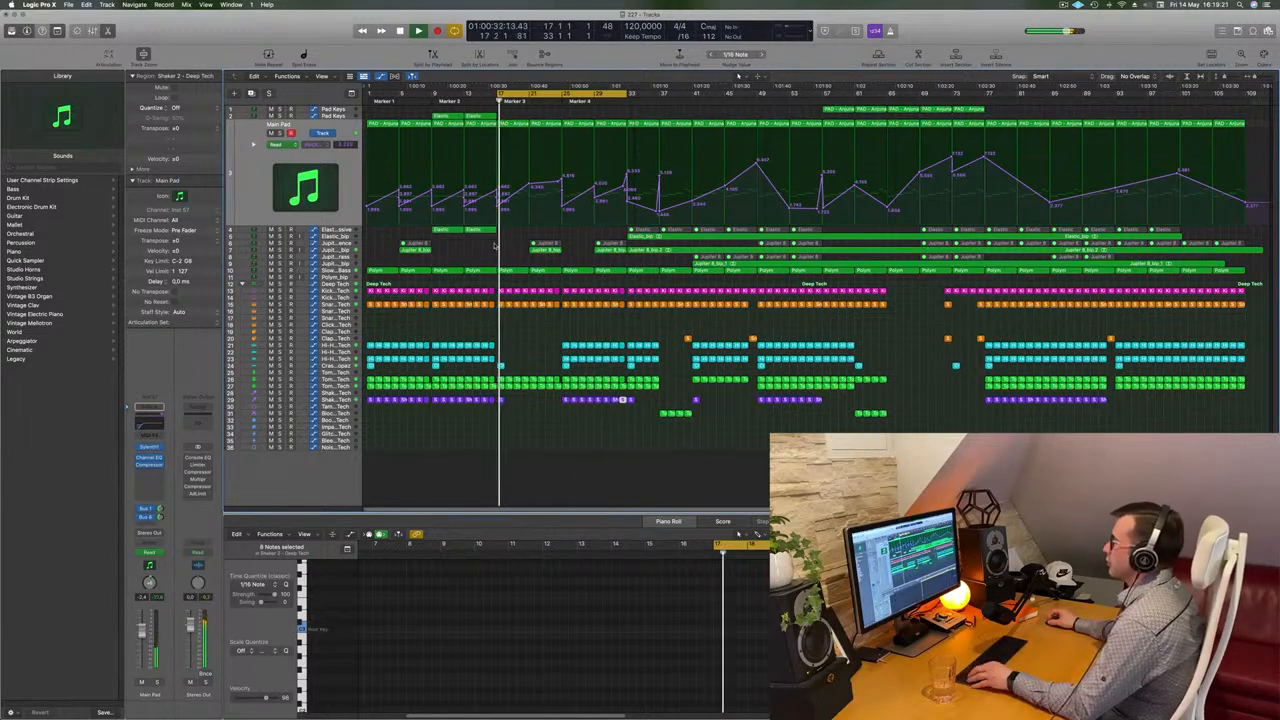
# Step: Raise the Main Pad's automation to a short peak just before bar 25 during playback
pyautogui.scroll(5, 494, 247)
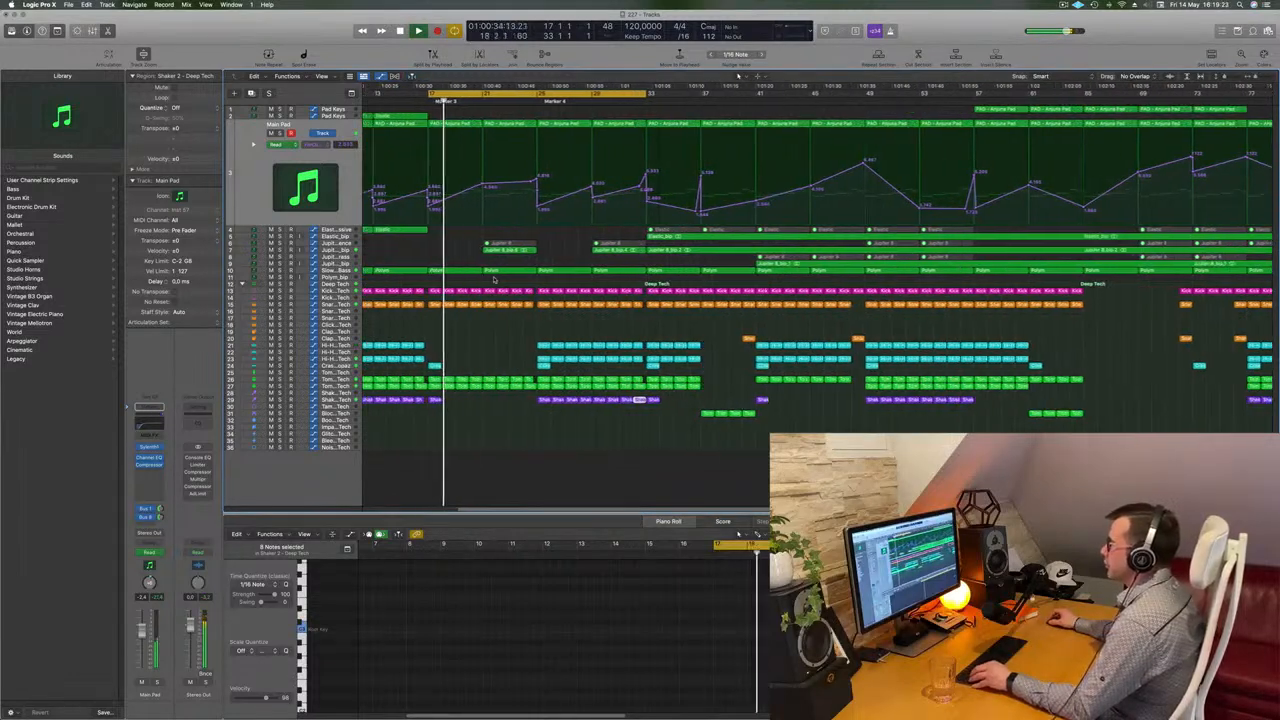
pyautogui.hscroll(-3, 494, 280)
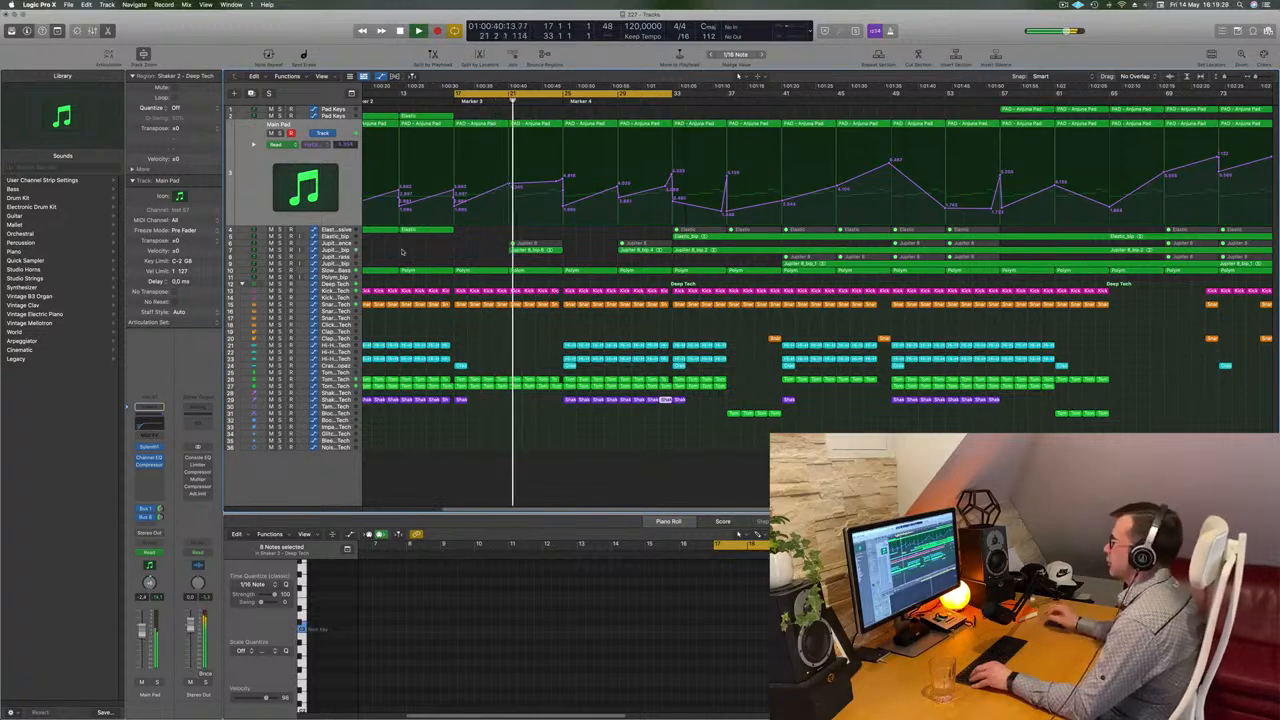
pyautogui.scroll(-4, 544, 153)
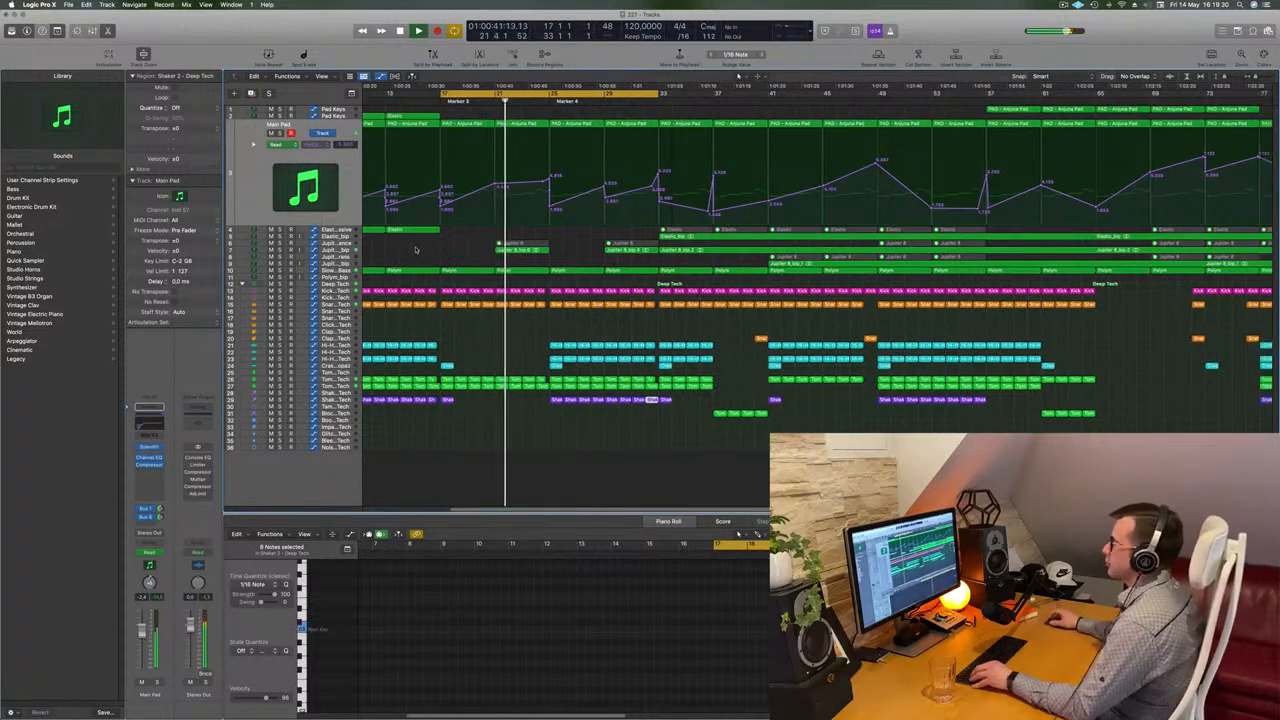
pyautogui.click(553, 175)
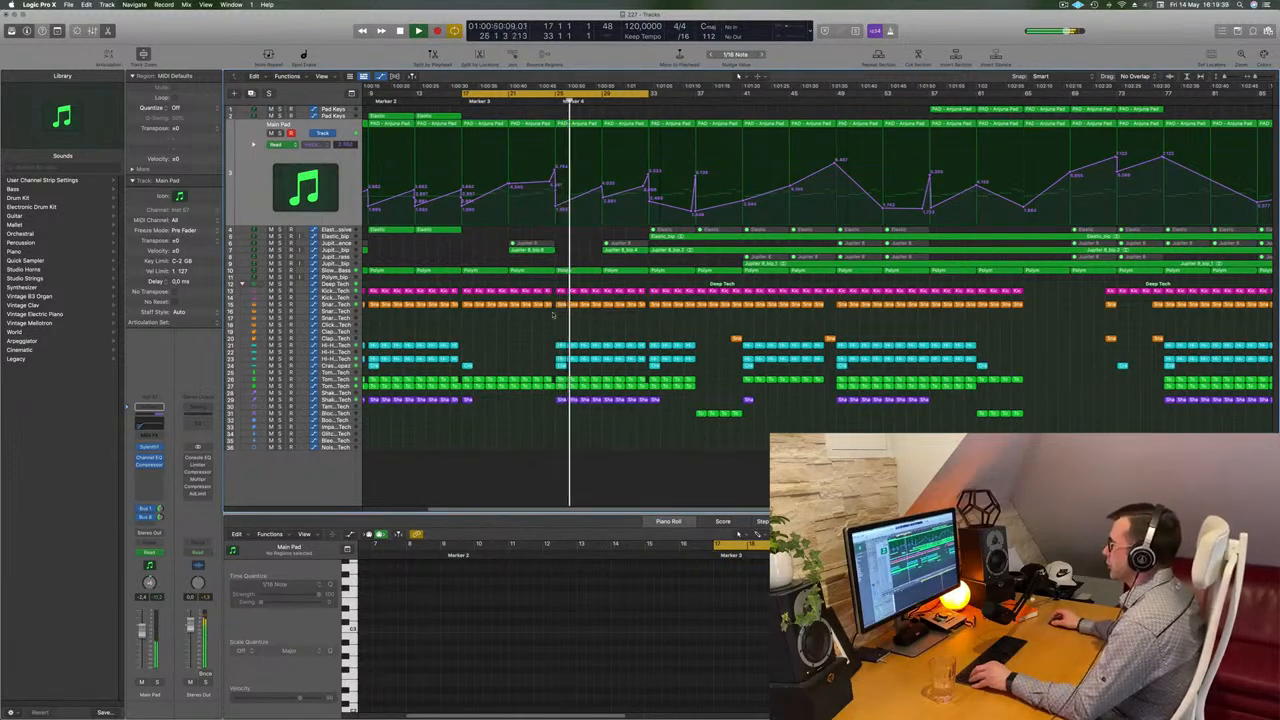
pyautogui.press('super+Right')
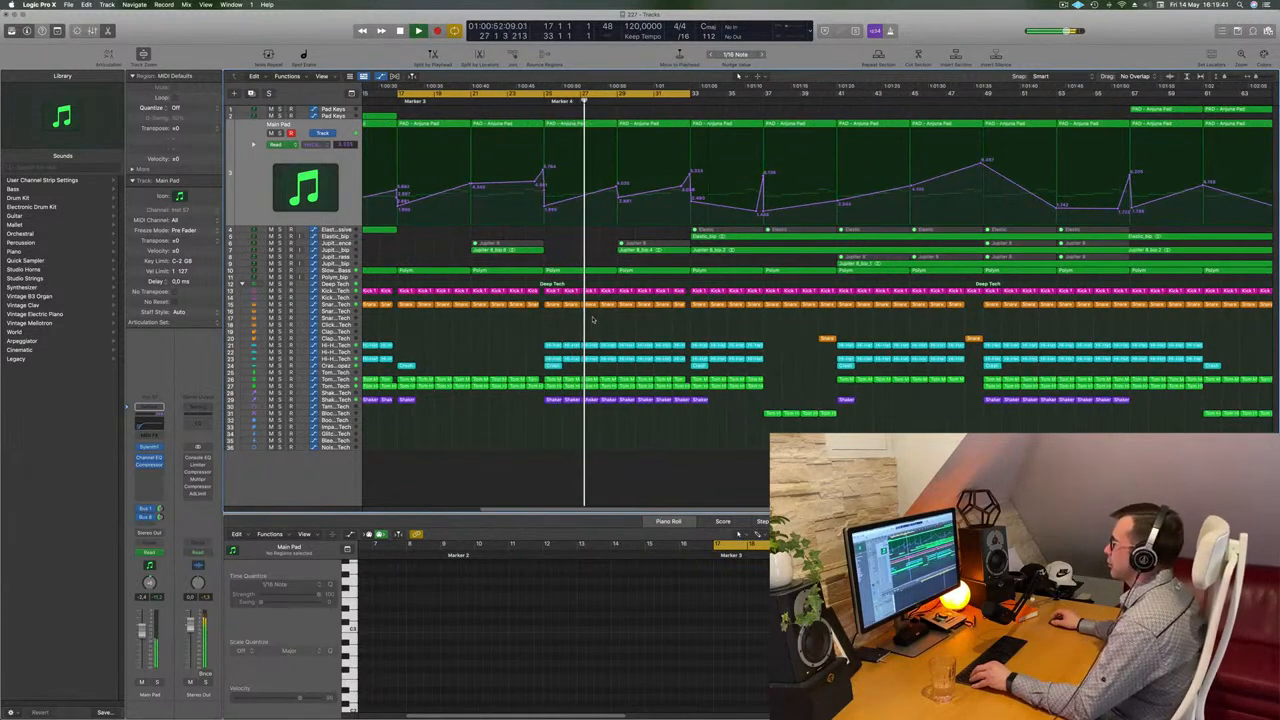
pyautogui.press('super+Left')
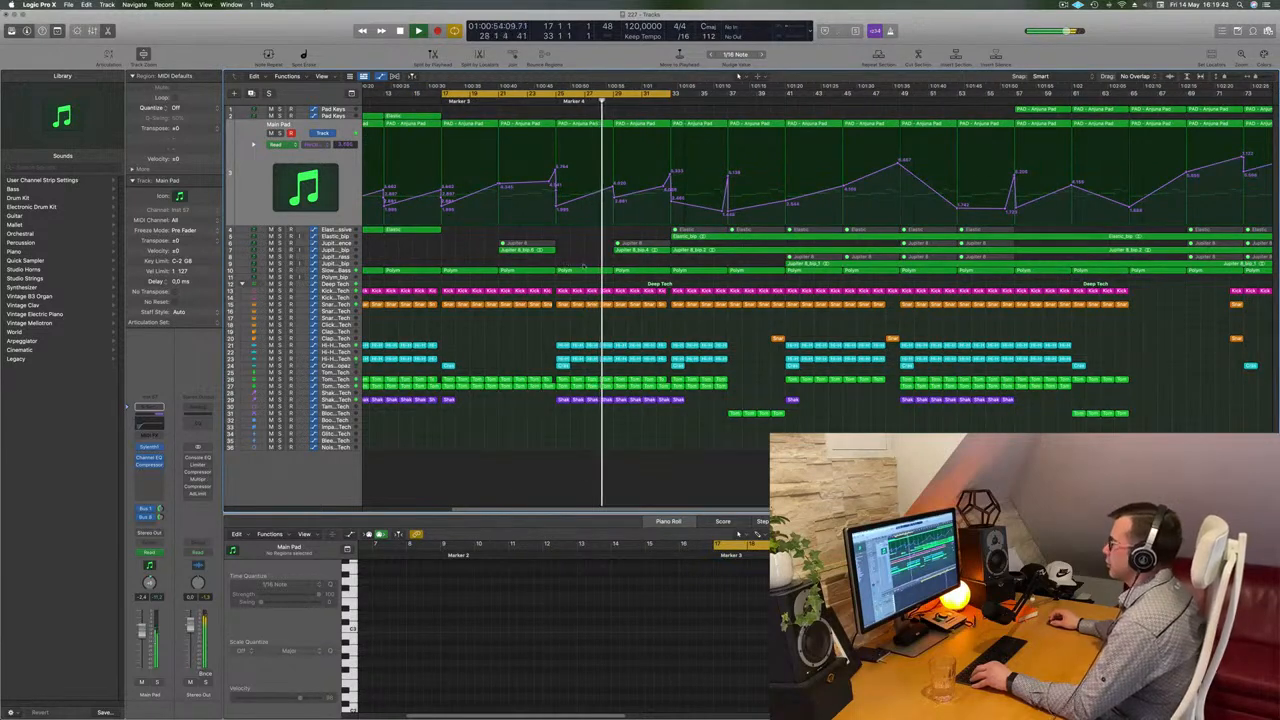
pyautogui.press('super+Right')
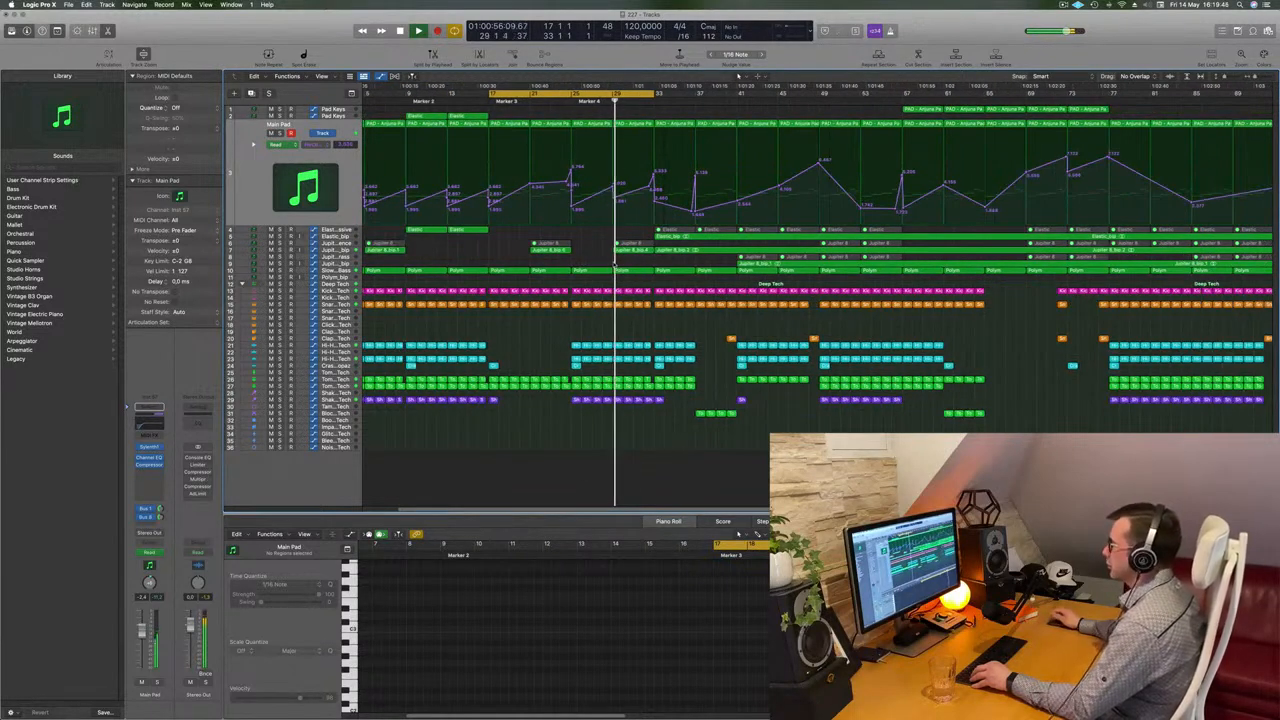
pyautogui.press('super+Left')
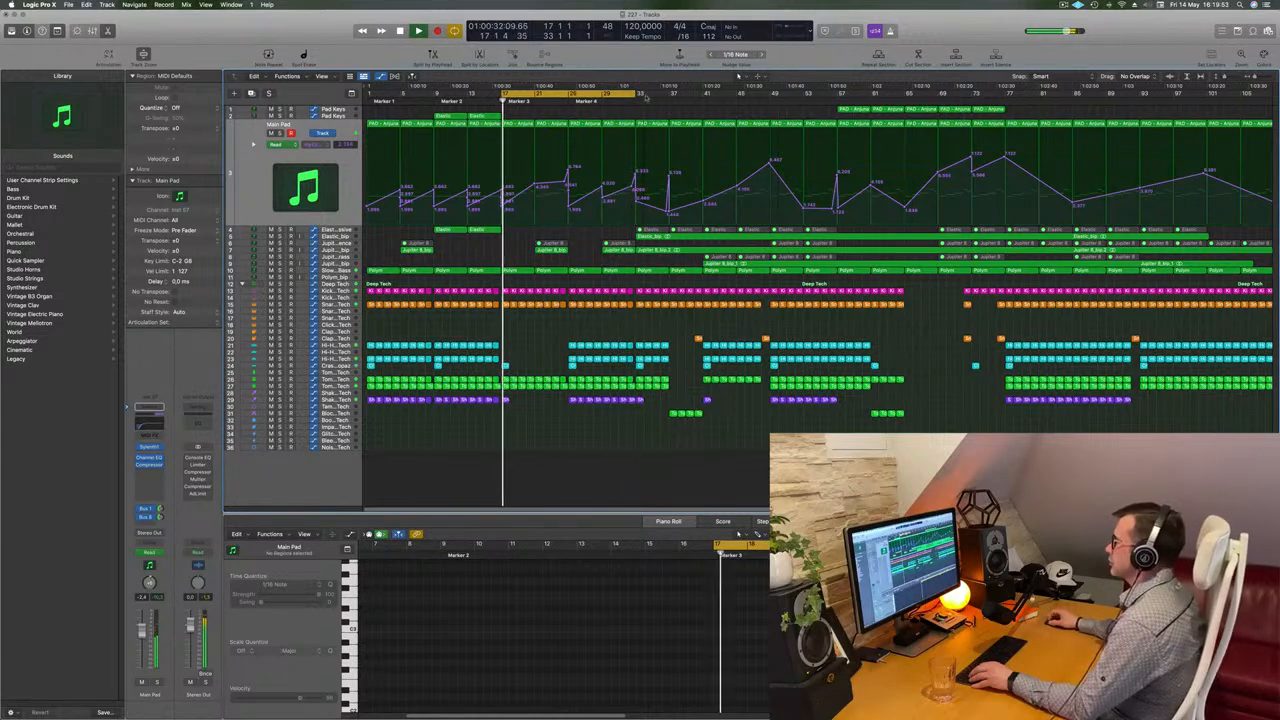
# Step: Move the cycle range to bars 33 to 49 and restart playback from bar 33
pyautogui.moveTo(617, 93); pyautogui.dragTo(751, 93)
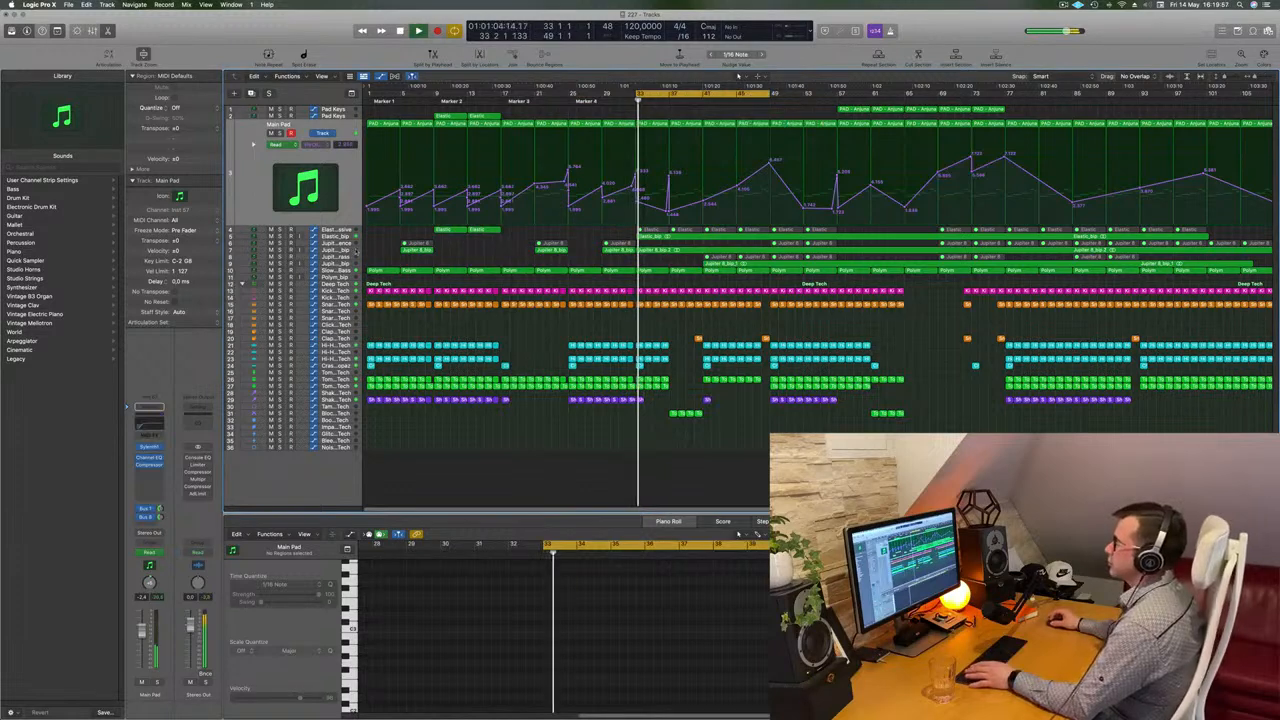
pyautogui.press('space')
pyautogui.press('space')
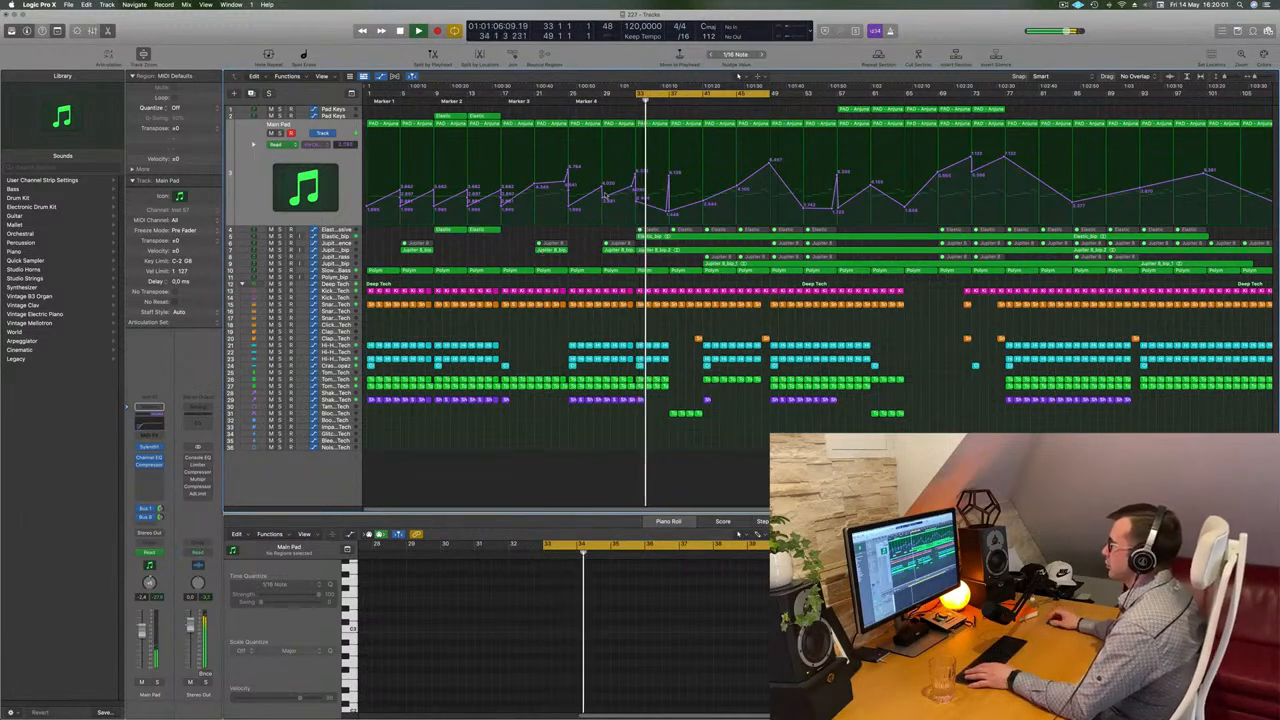
pyautogui.press('space')
pyautogui.press('space')
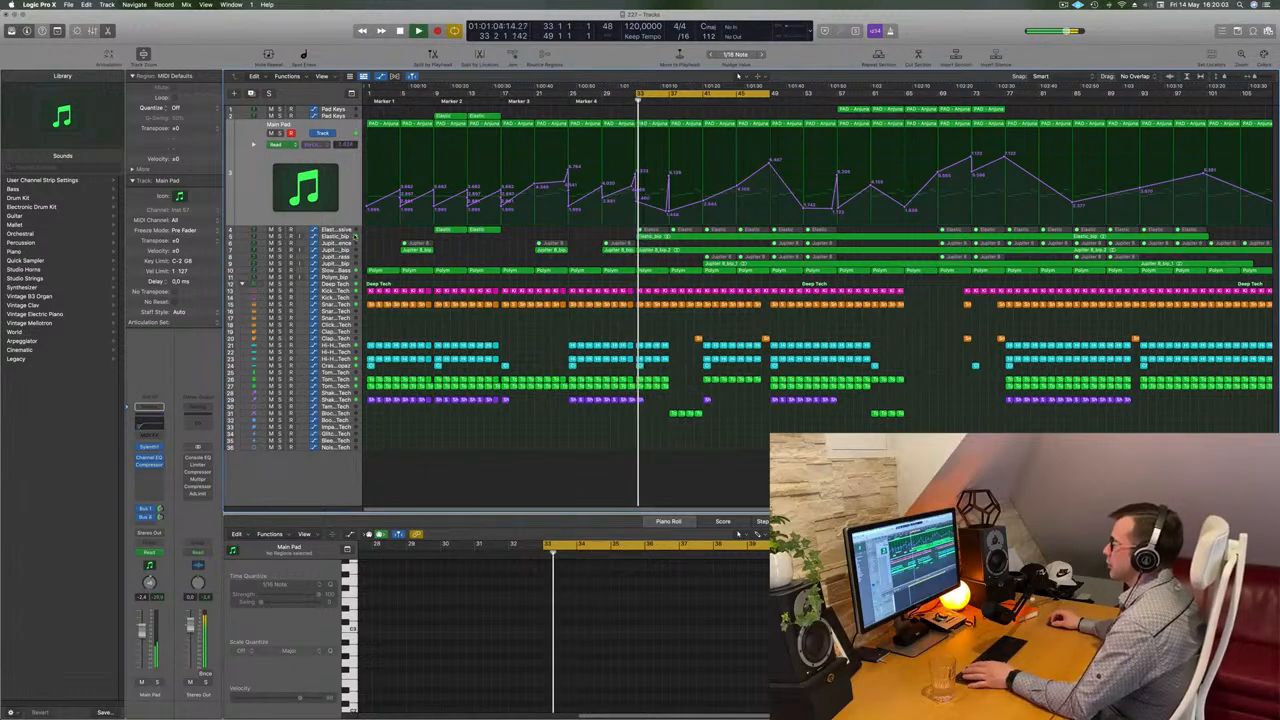
# Step: Select the Elastic_bip audio track, mute it, and restart playback
pyautogui.click(343, 237)
pyautogui.press('space')
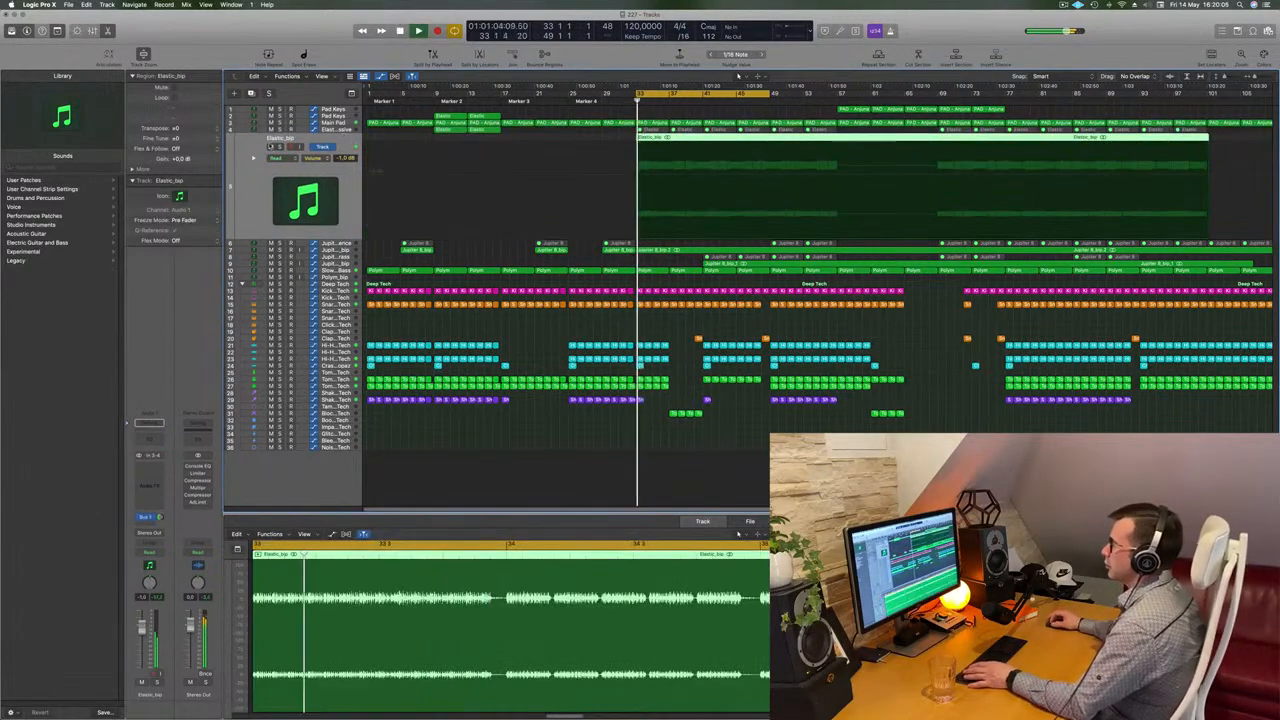
pyautogui.click(271, 147)
pyautogui.press('space')
pyautogui.press('space')
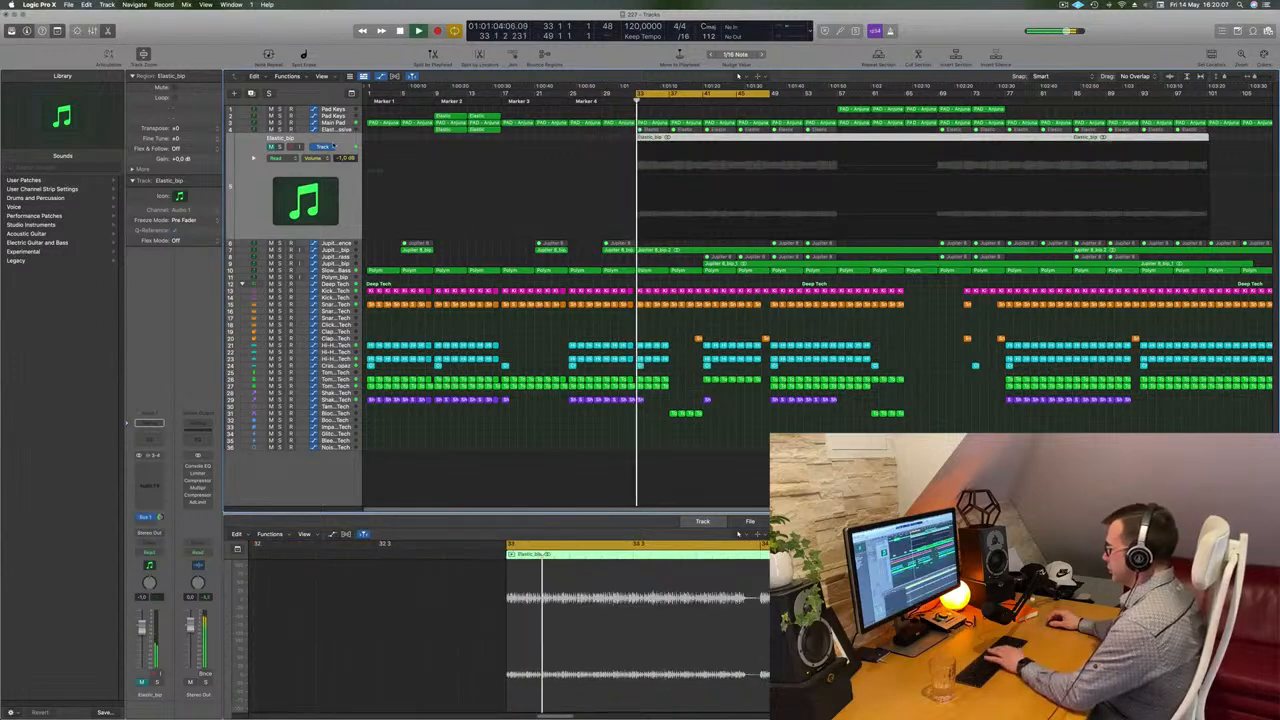
# Step: Unmute all the muted Elastic regions on the Elastic - Massive track from bar 33 onwards and replay the cycle
pyautogui.press('Delete')
pyautogui.click(341, 130)
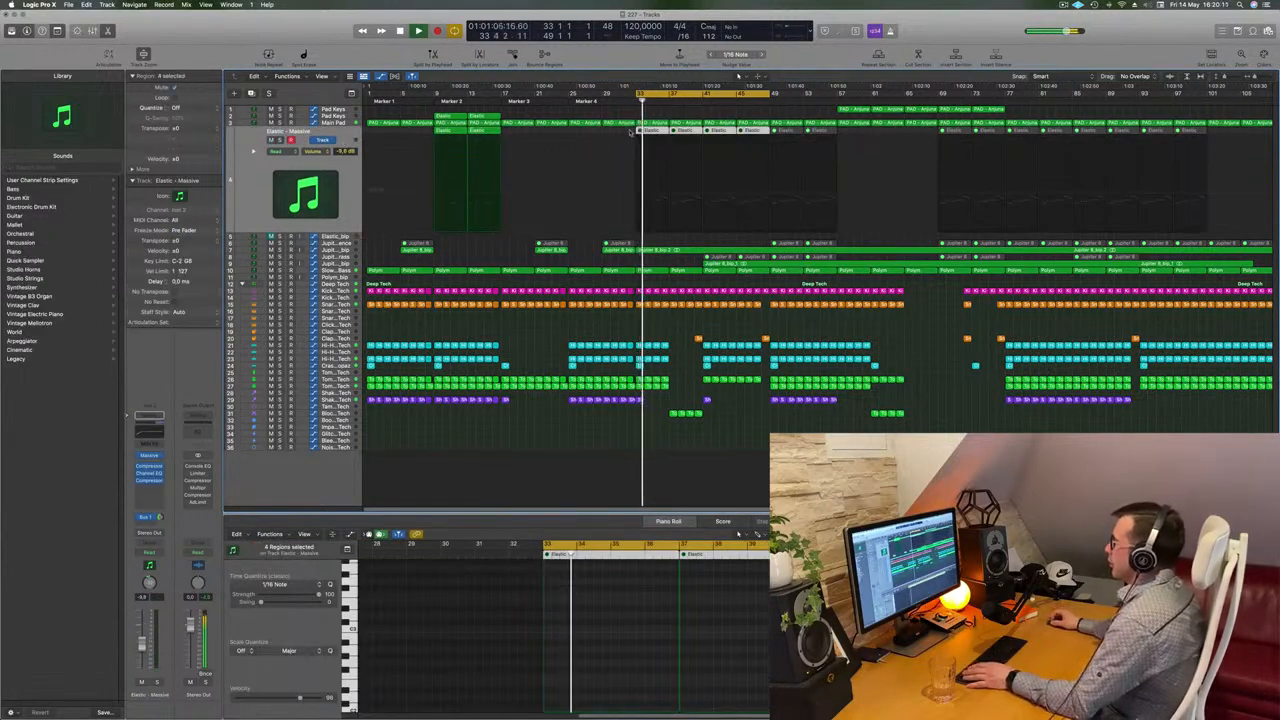
pyautogui.moveTo(631, 132); pyautogui.dragTo(1238, 144)
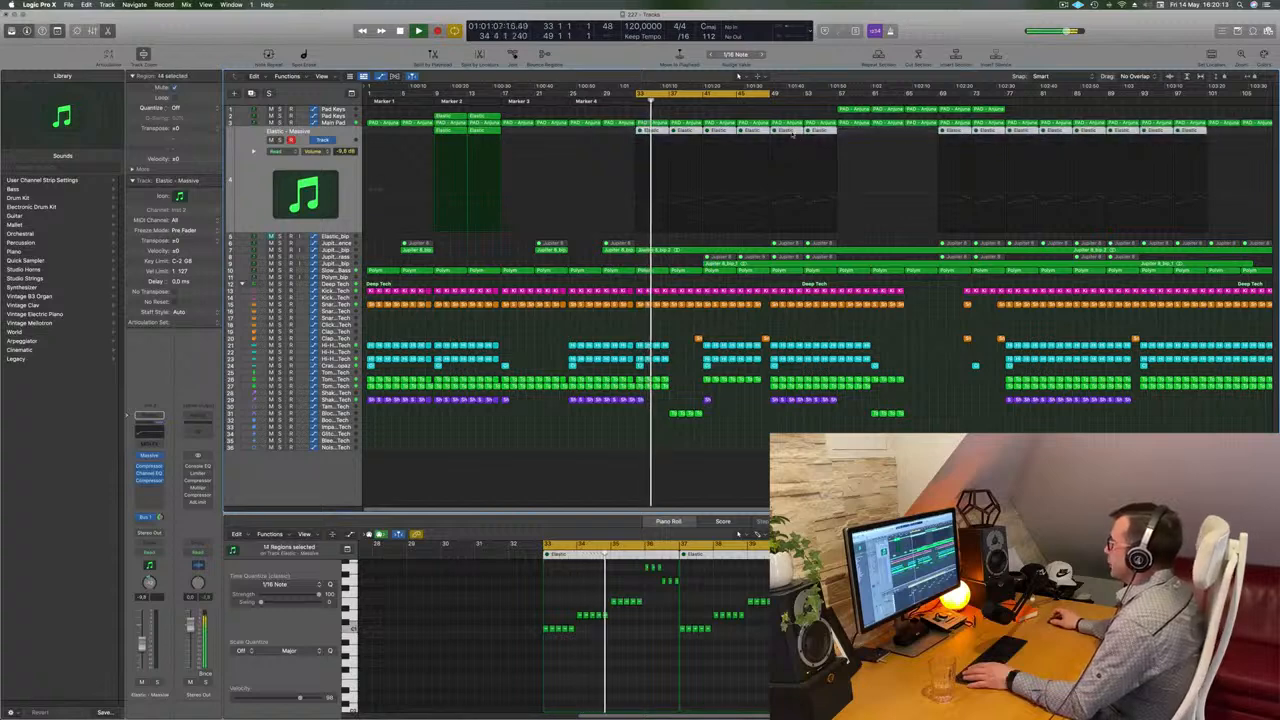
pyautogui.rightClick(793, 133)
pyautogui.click(818, 136)
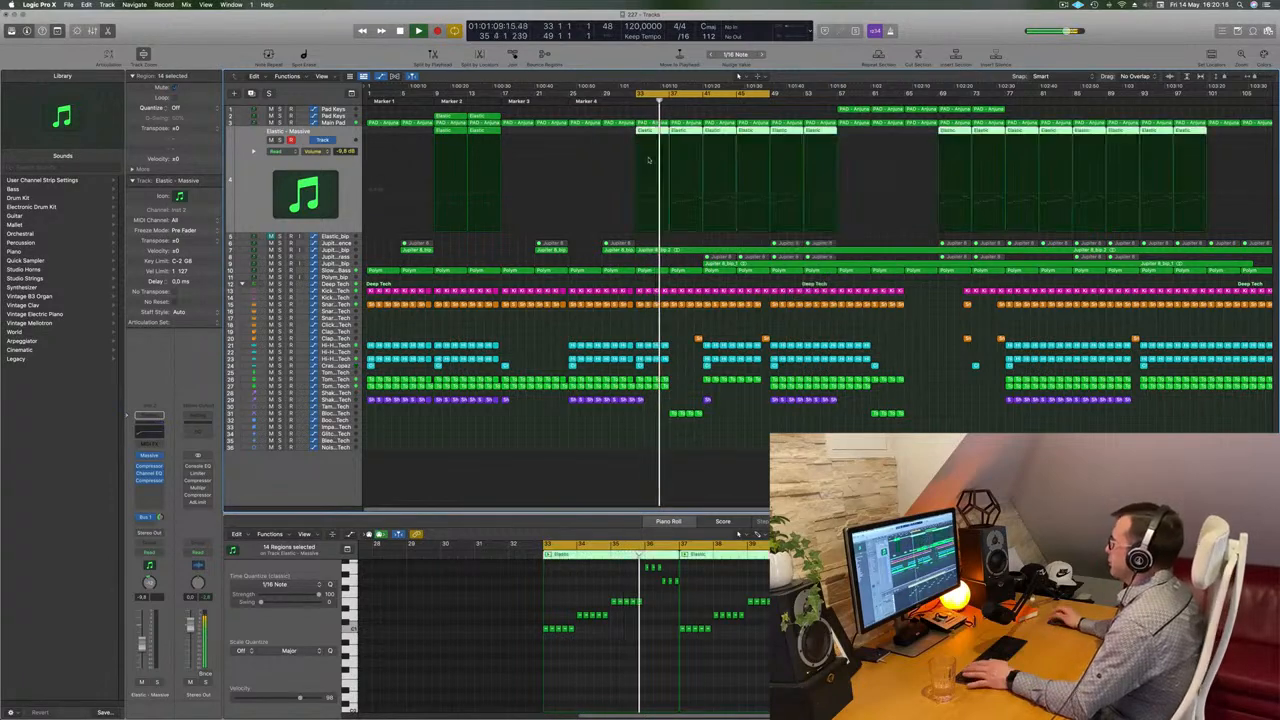
pyautogui.click(348, 175)
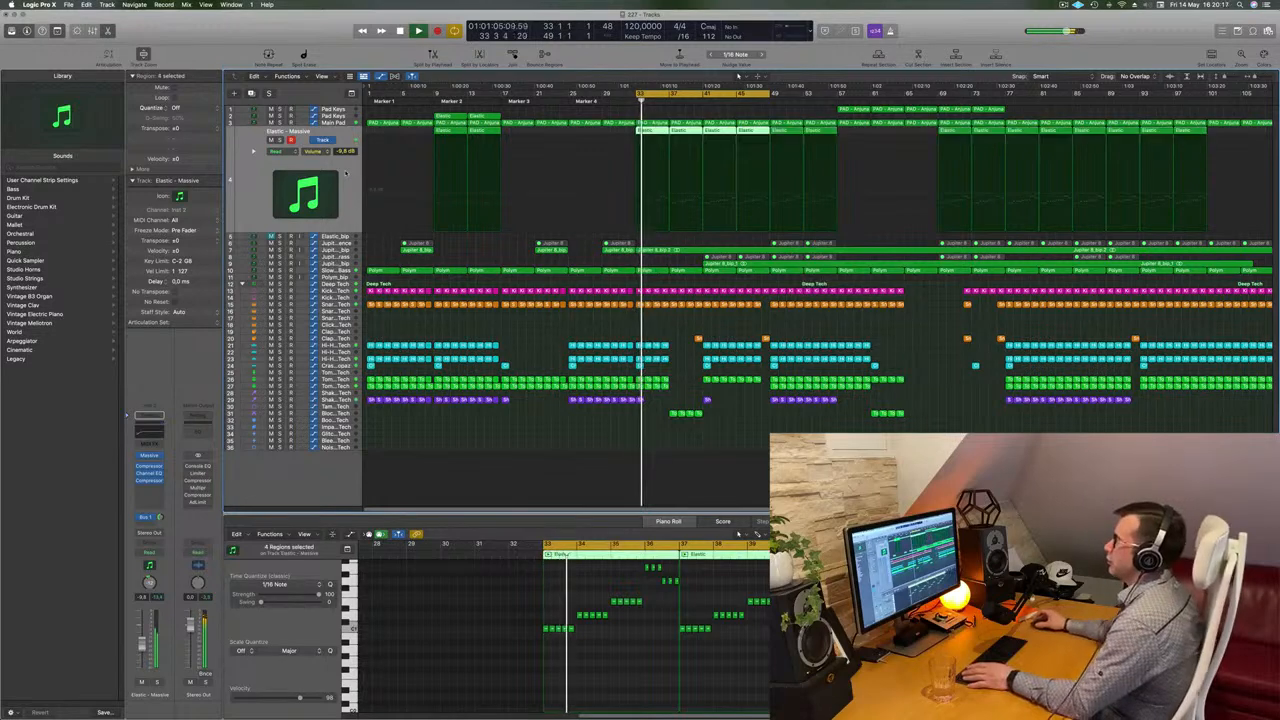
pyautogui.press('space')
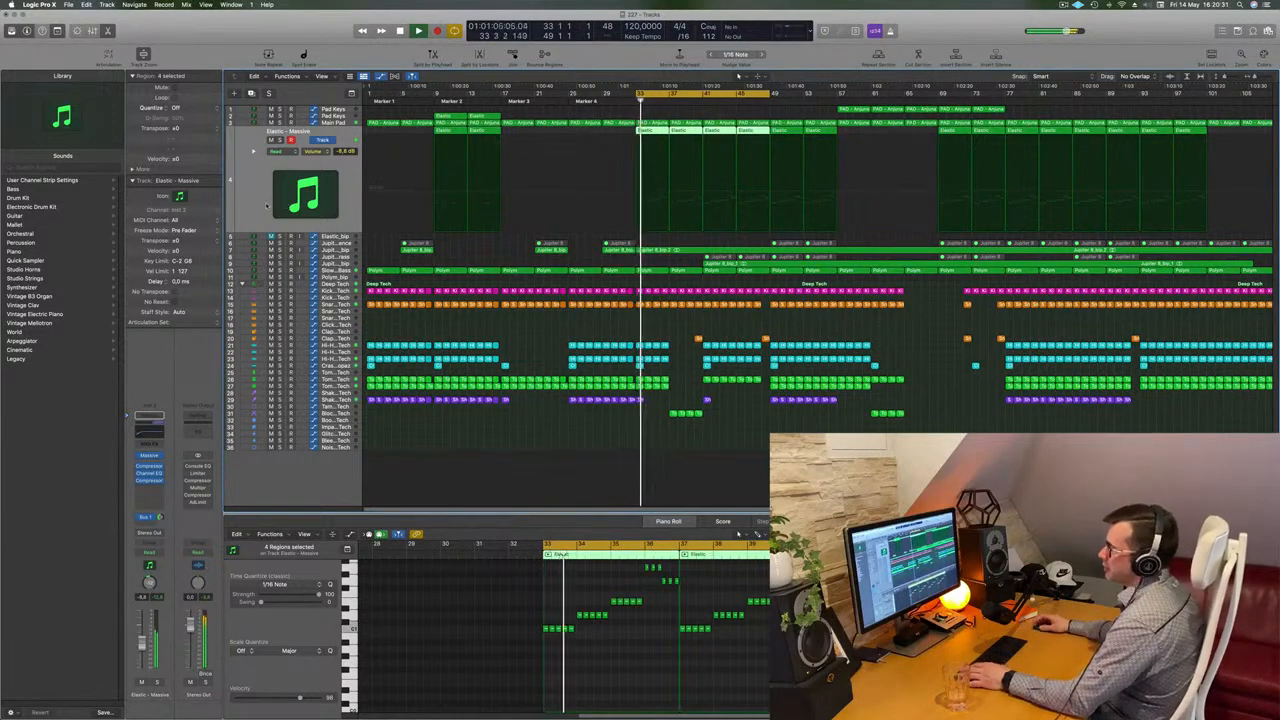
# Step: Open the Massive instrument on the Elastic track, move its window clear of the tracks, and set the channel volume to -6.0 dB
pyautogui.click(149, 455)
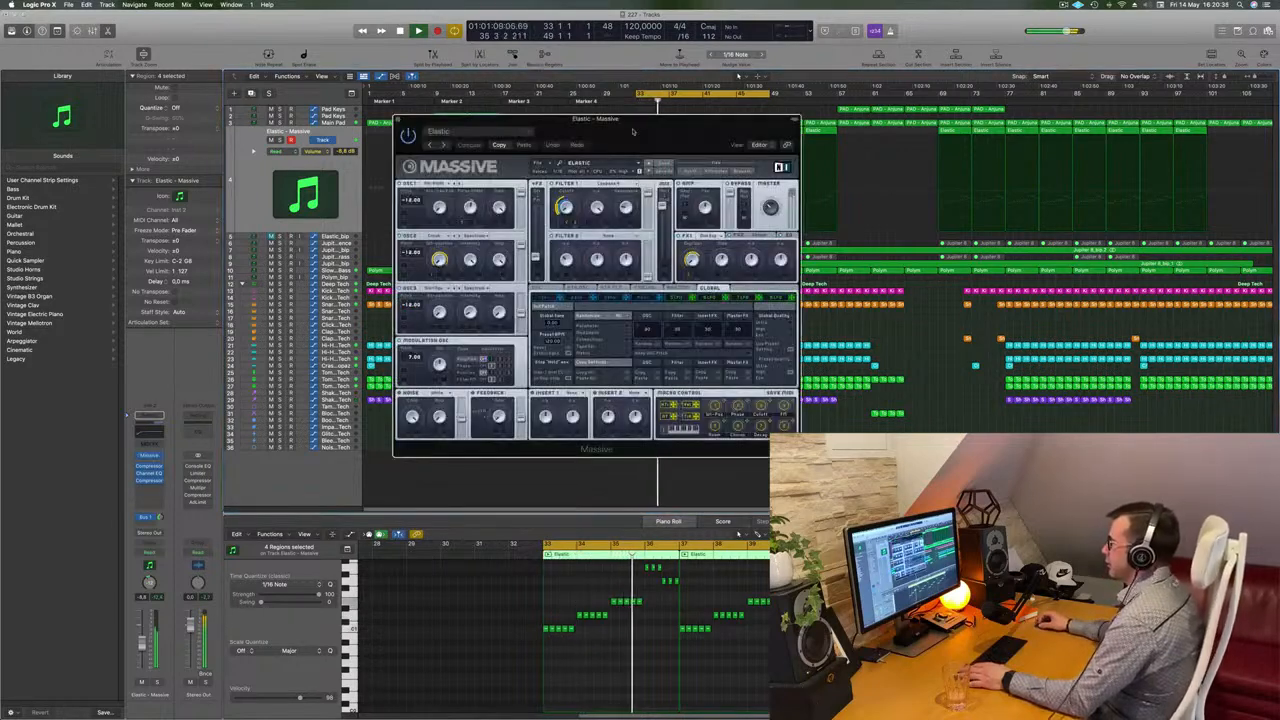
pyautogui.moveTo(632, 131); pyautogui.dragTo(1051, 139)
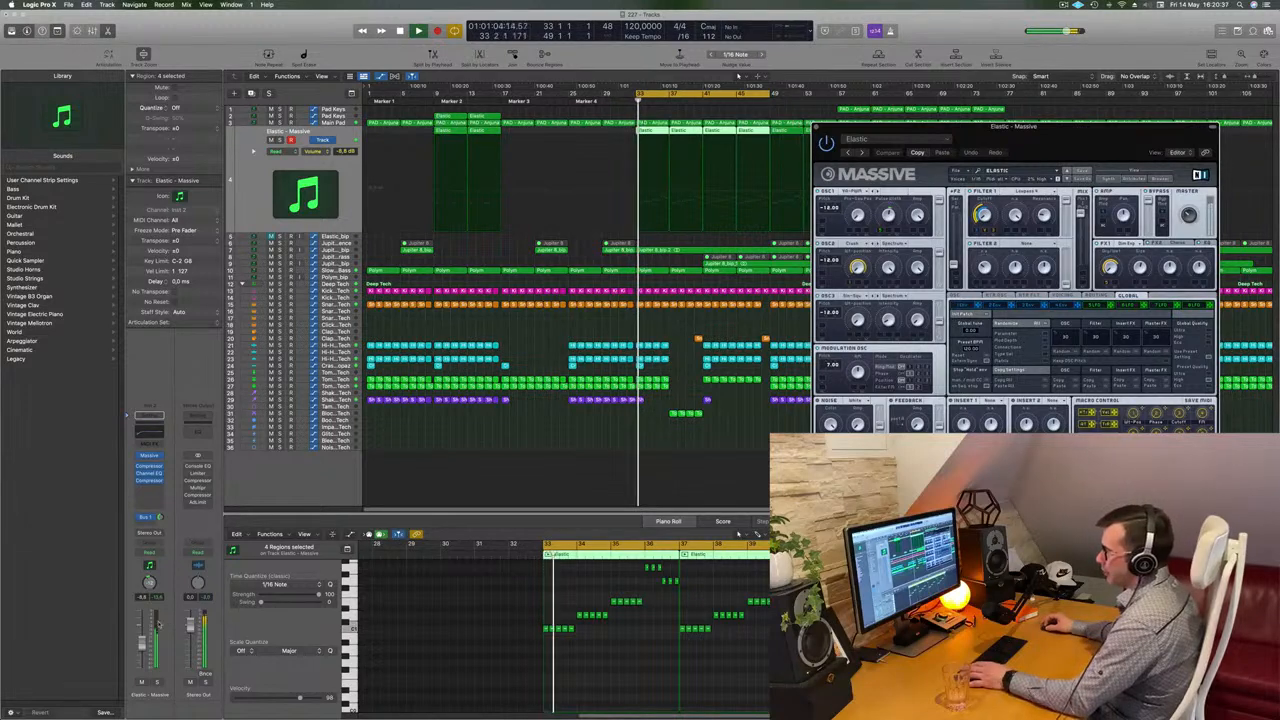
pyautogui.press('space')
pyautogui.press('space')
pyautogui.moveTo(142, 634); pyautogui.dragTo(142, 633)
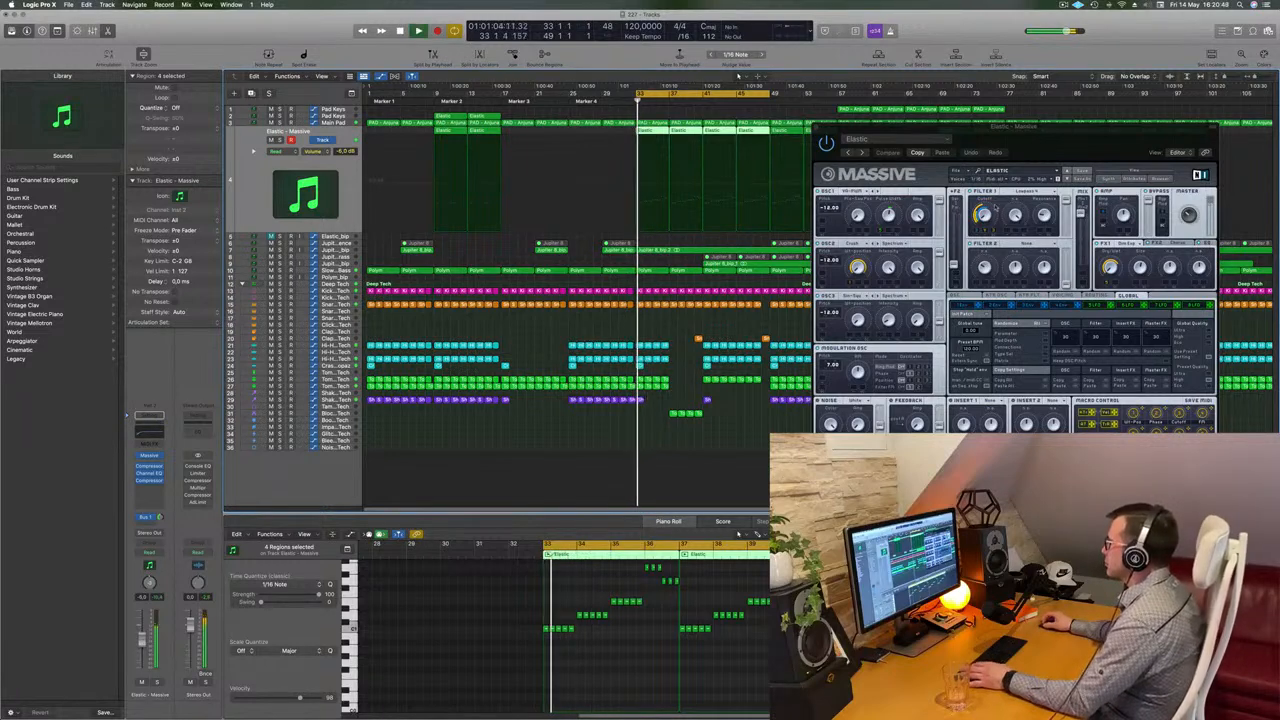
# Step: Turn down the Filter 1 cutoff in Massive on the Elastic track
pyautogui.click(986, 203)
pyautogui.moveTo(988, 205); pyautogui.dragTo(986, 224)
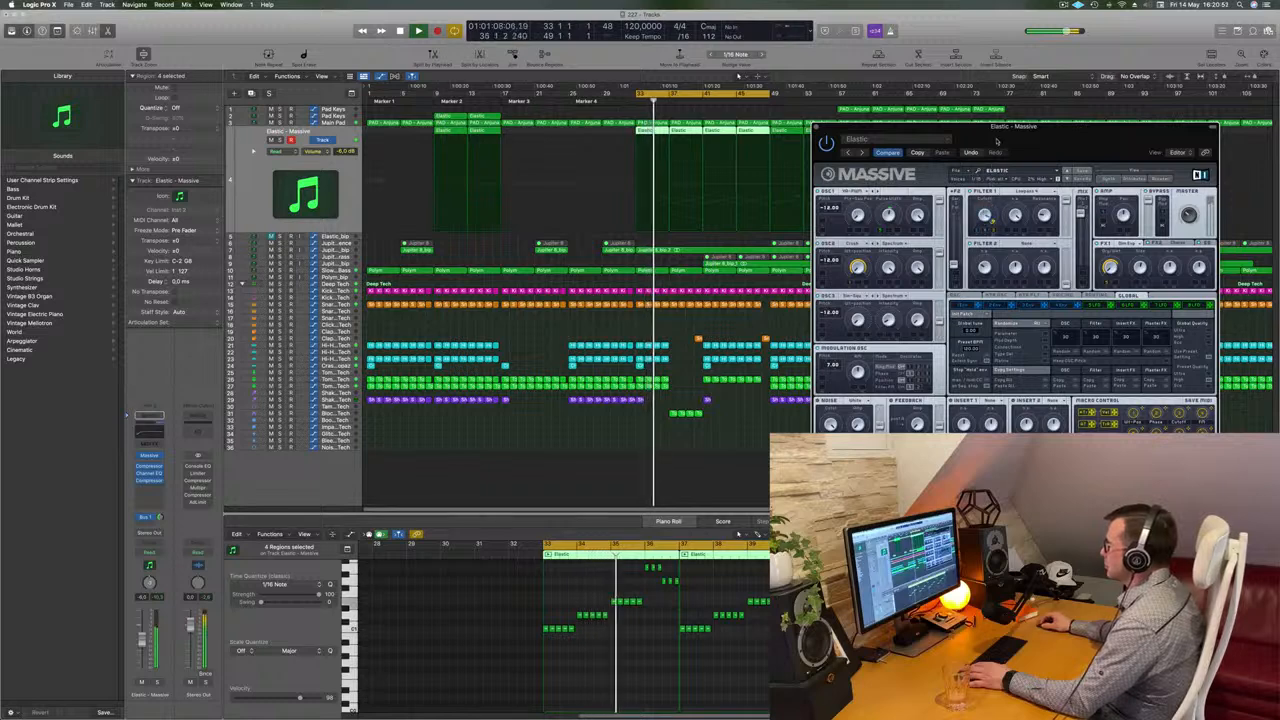
# Step: Fine-tune the Filter 1 cutoff in Massive, close the instrument window, and lower the Elastic channel volume to -8.2 dB
pyautogui.moveTo(996, 147); pyautogui.dragTo(990, 225)
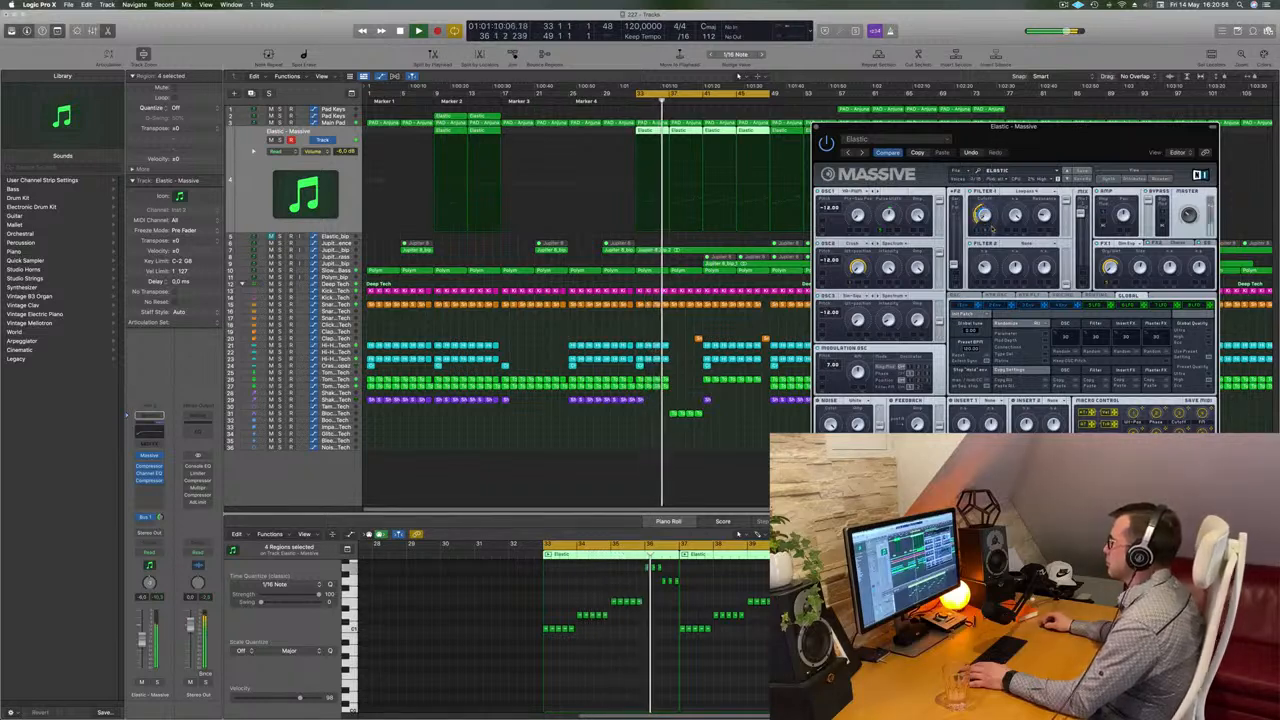
pyautogui.moveTo(1086, 134); pyautogui.dragTo(1015, 153)
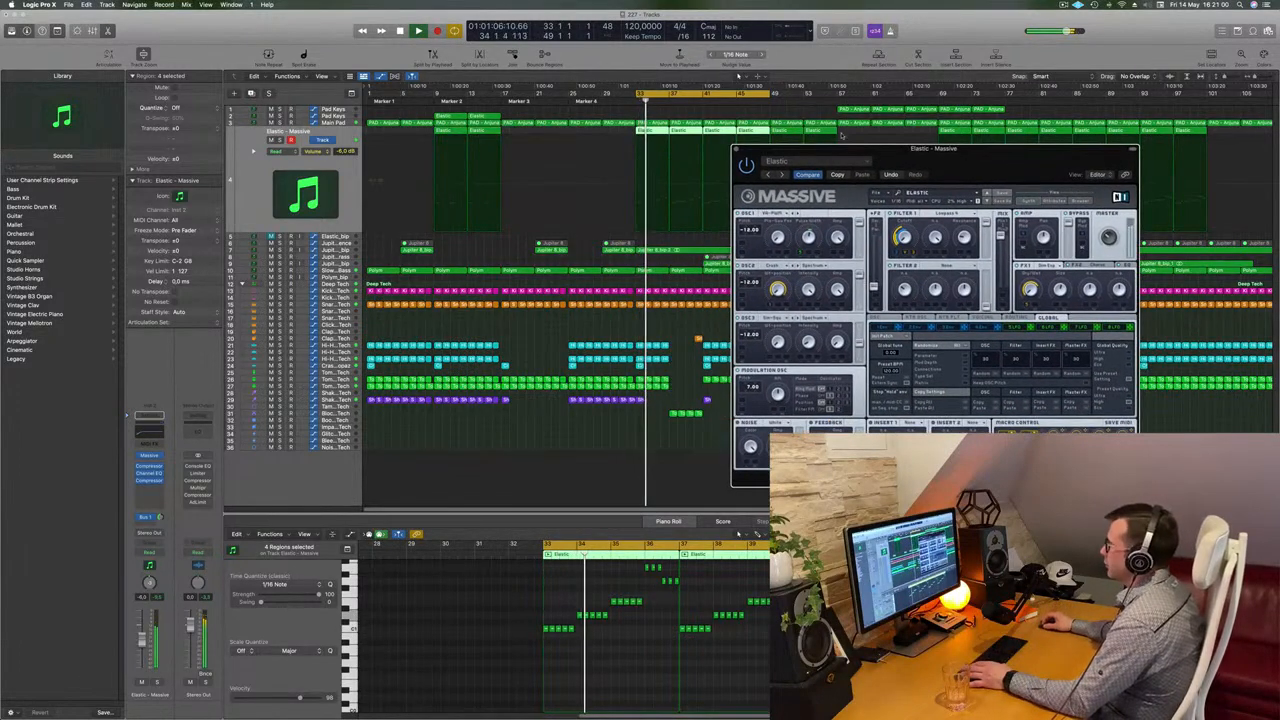
pyautogui.click(737, 148)
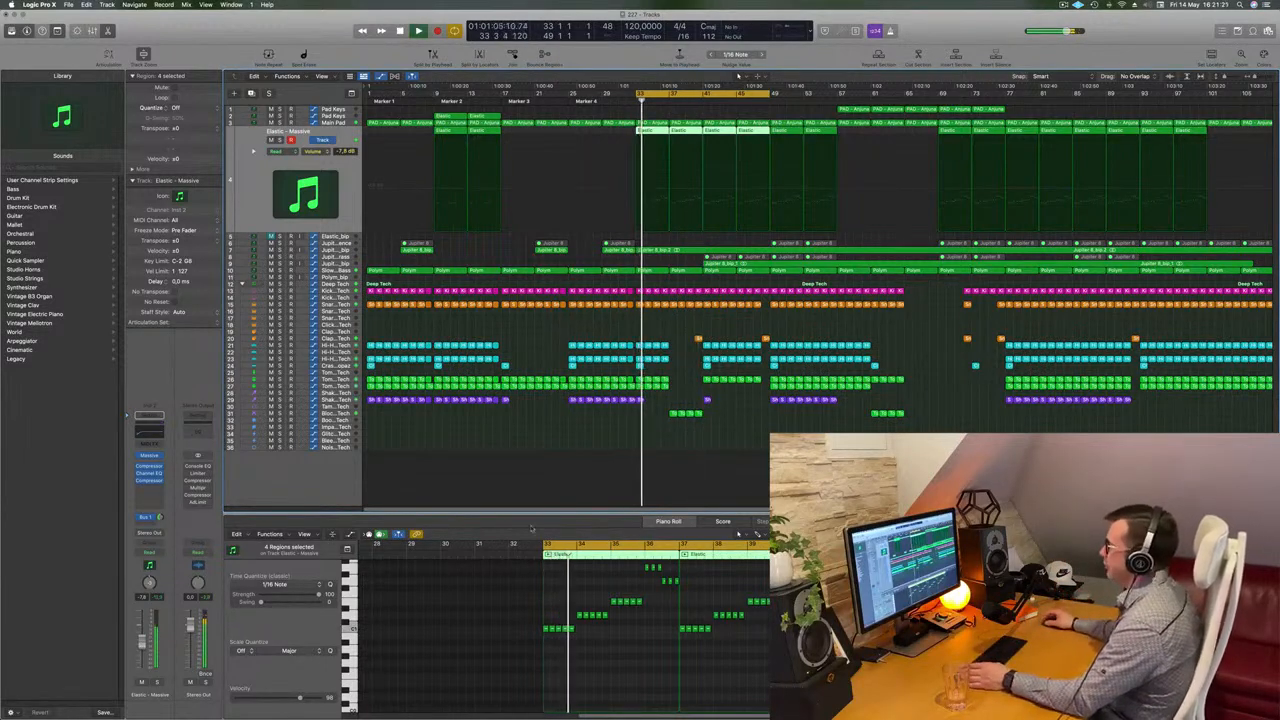
pyautogui.click(766, 477)
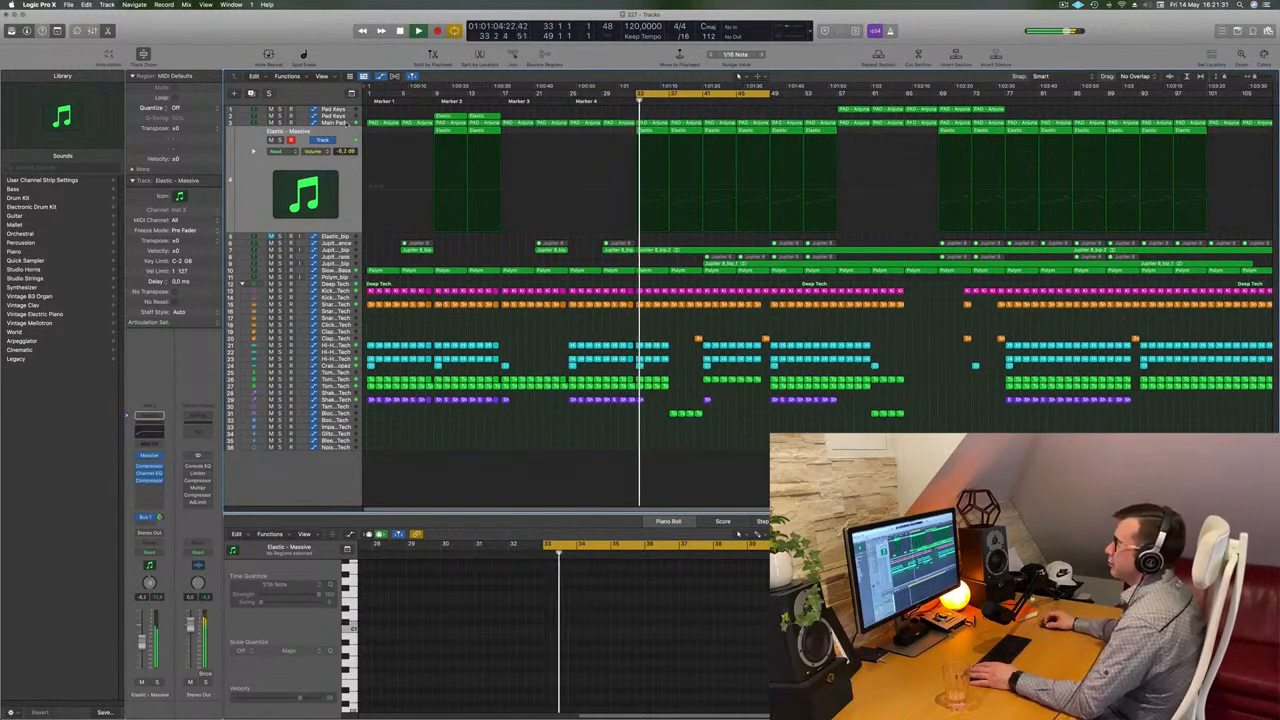
# Step: Reshape the Main Pad filter cutoff automation between bars 33 and 37 by adjusting its points while the cycle plays
pyautogui.click(345, 121)
pyautogui.click(638, 205)
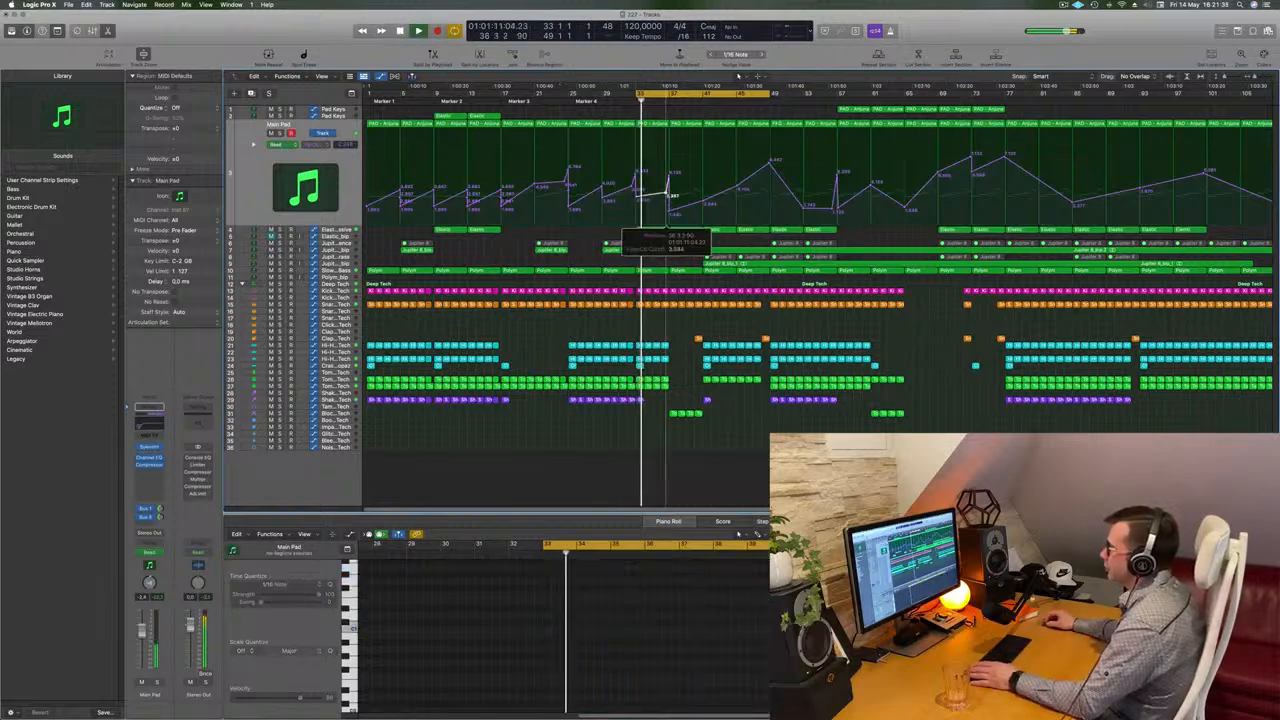
pyautogui.press('space')
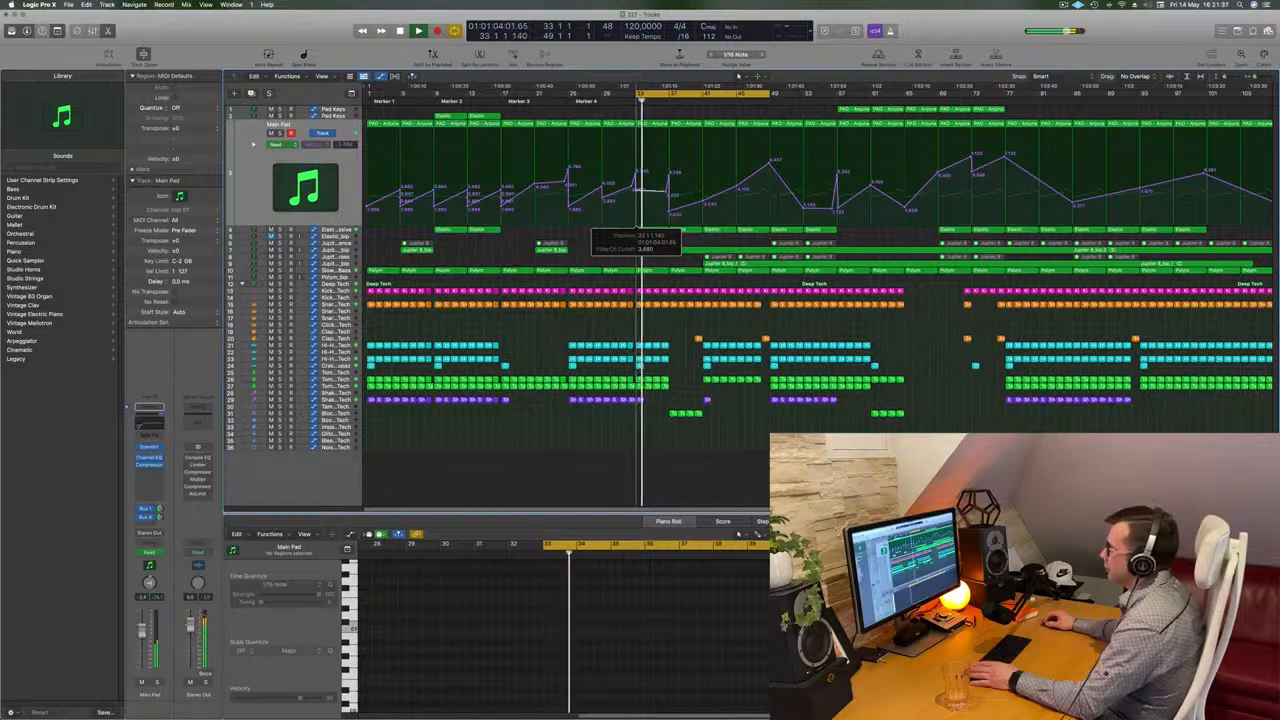
pyautogui.press('space')
pyautogui.press('space')
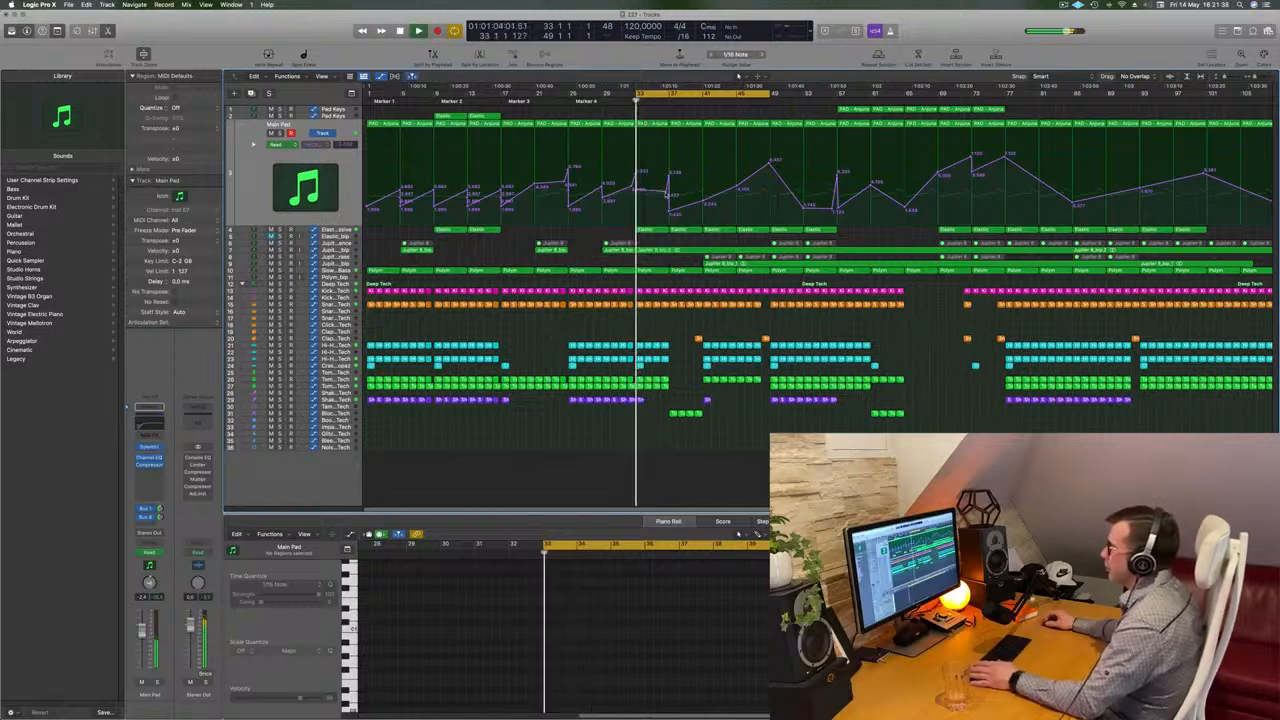
pyautogui.moveTo(666, 188); pyautogui.dragTo(667, 188)
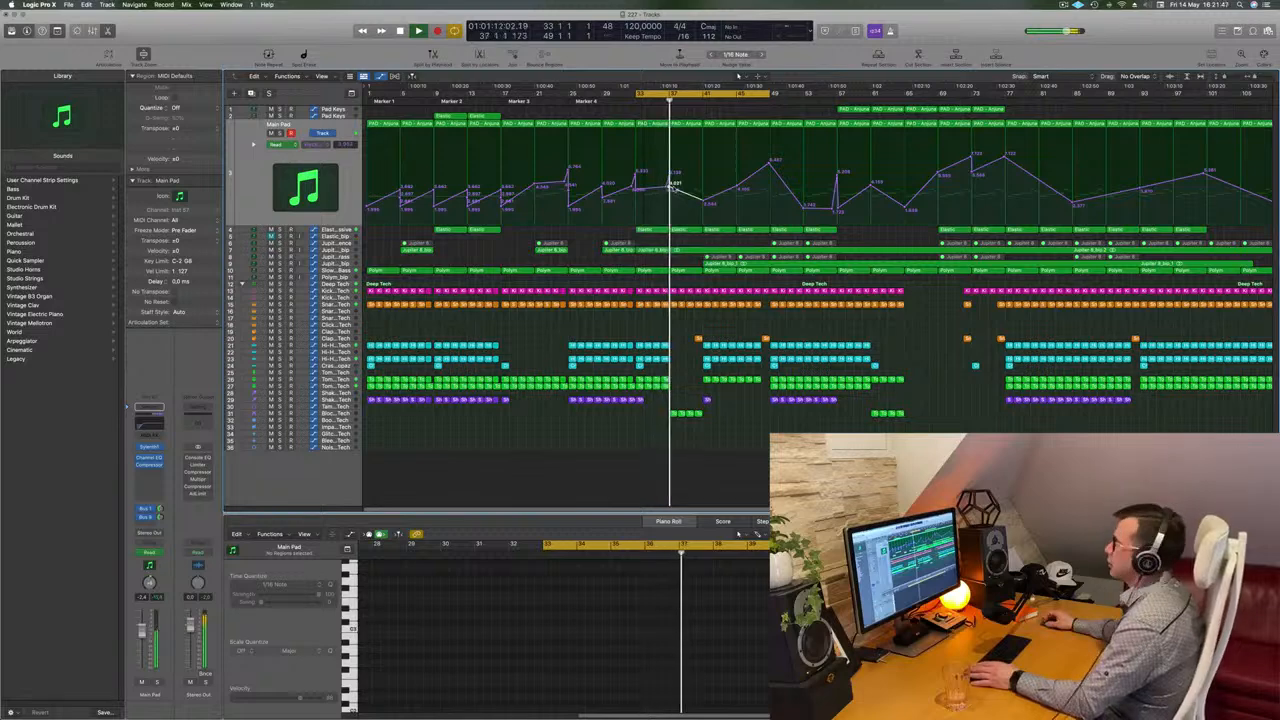
pyautogui.scroll(4, 695, 296)
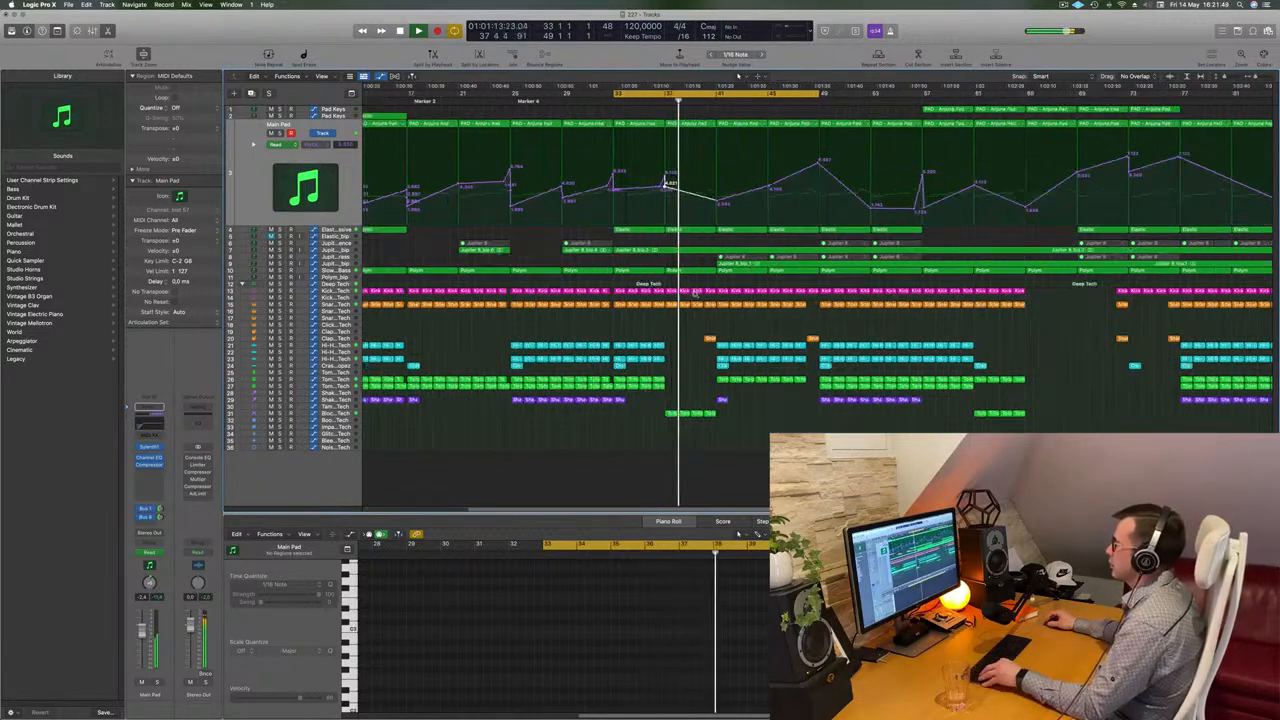
pyautogui.scroll(-5, 696, 296)
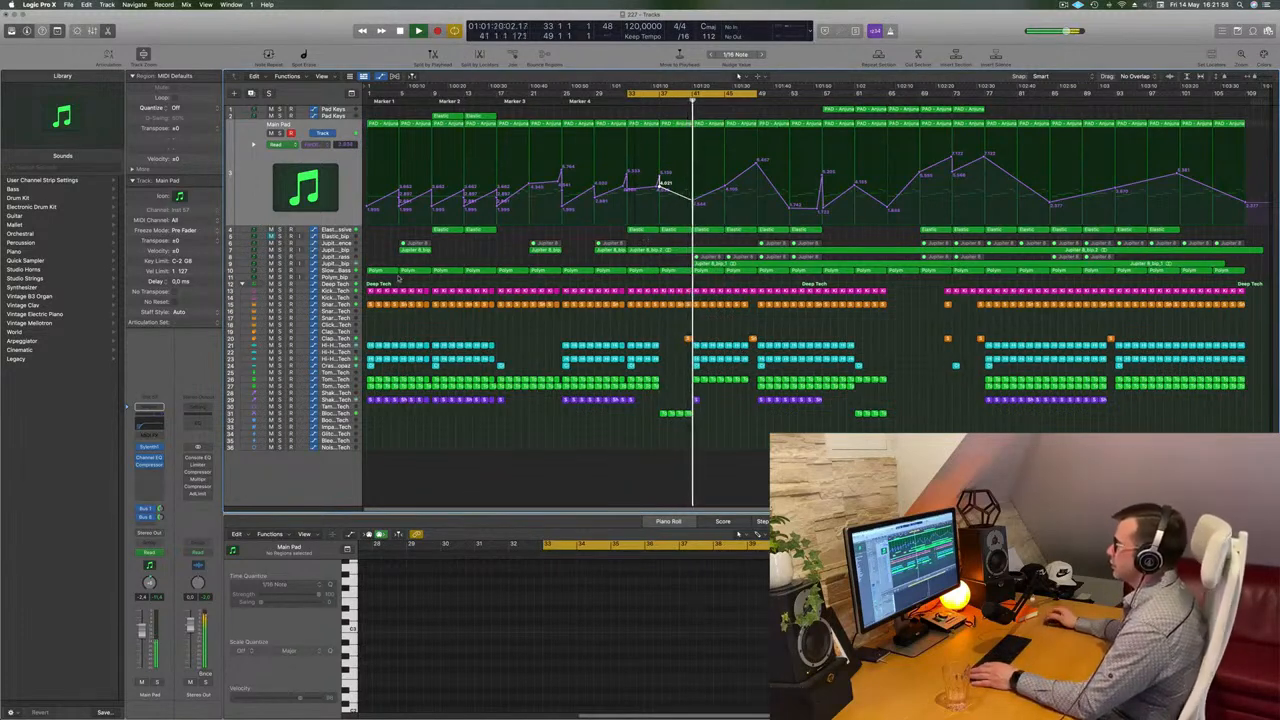
# Step: Delete the long bounced Jupiter 8 audio region that starts at bar 41 on track 9
pyautogui.click(341, 264)
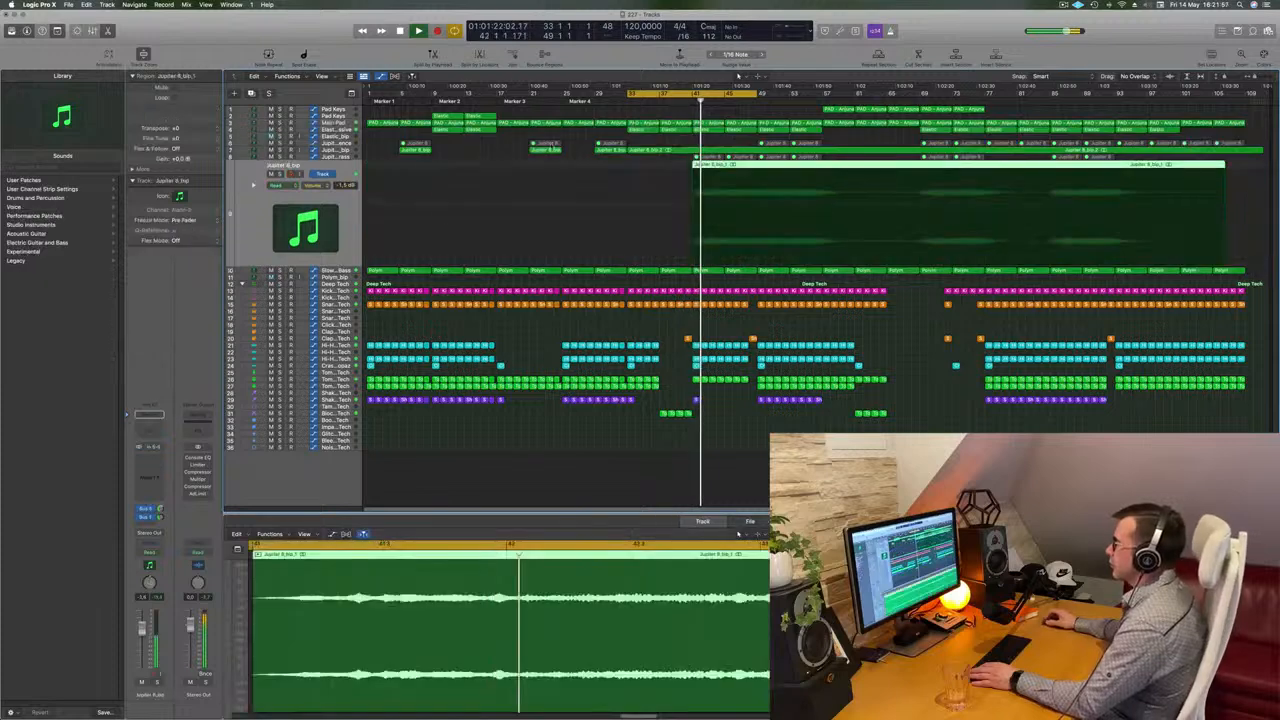
pyautogui.press('Return')
pyautogui.press('Delete')
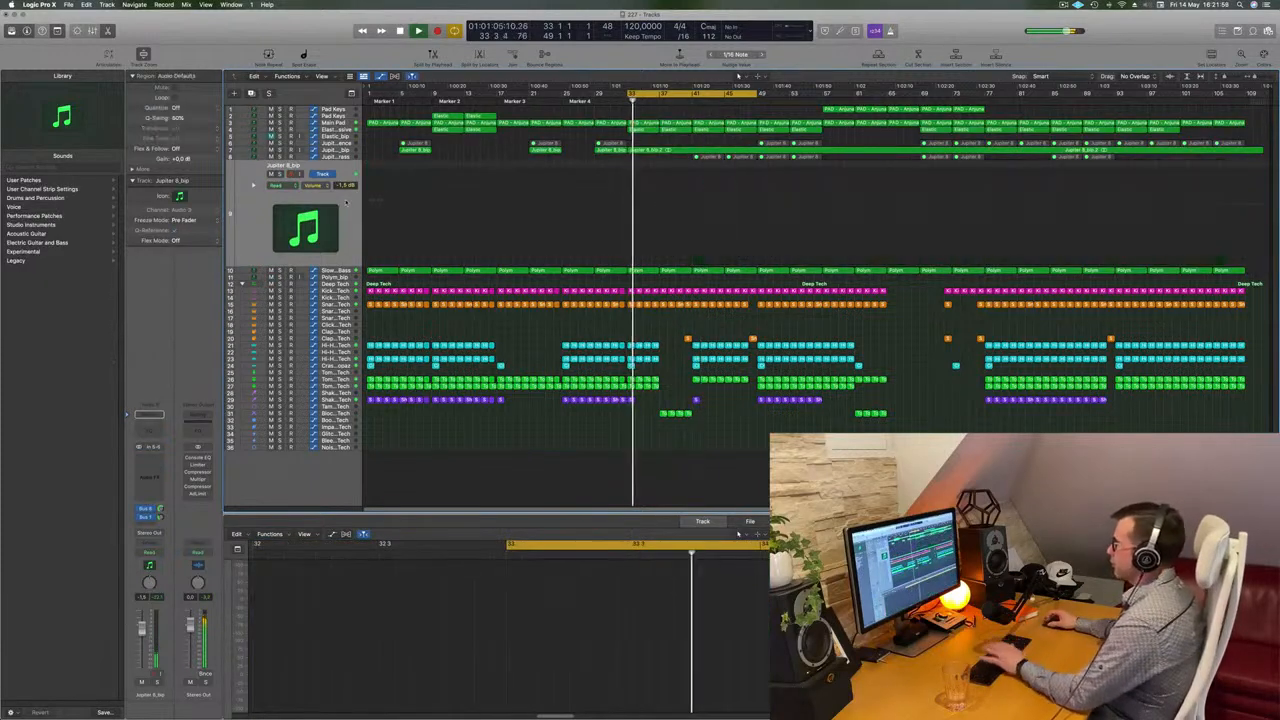
# Step: Unmute all the muted regions on the Jupiter 8 Top Brass track from bar 41 onwards
pyautogui.click(340, 158)
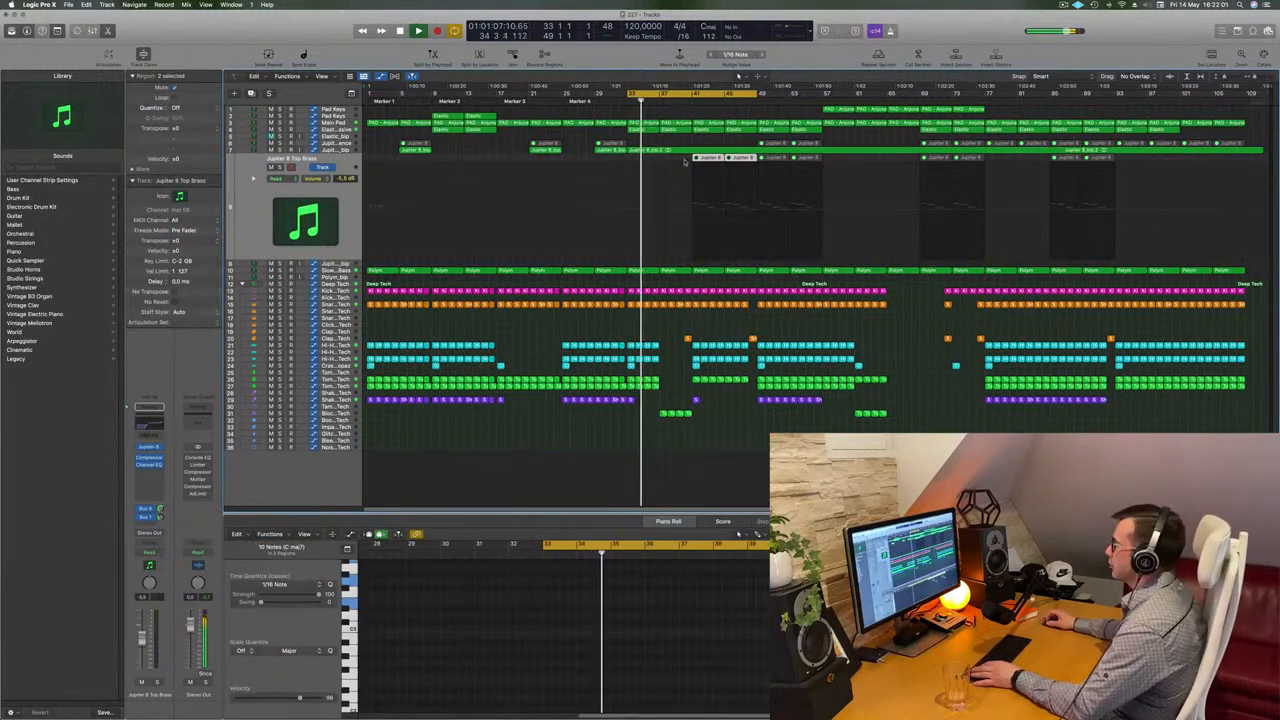
pyautogui.moveTo(681, 161); pyautogui.dragTo(1115, 172)
pyautogui.rightClick(1106, 157)
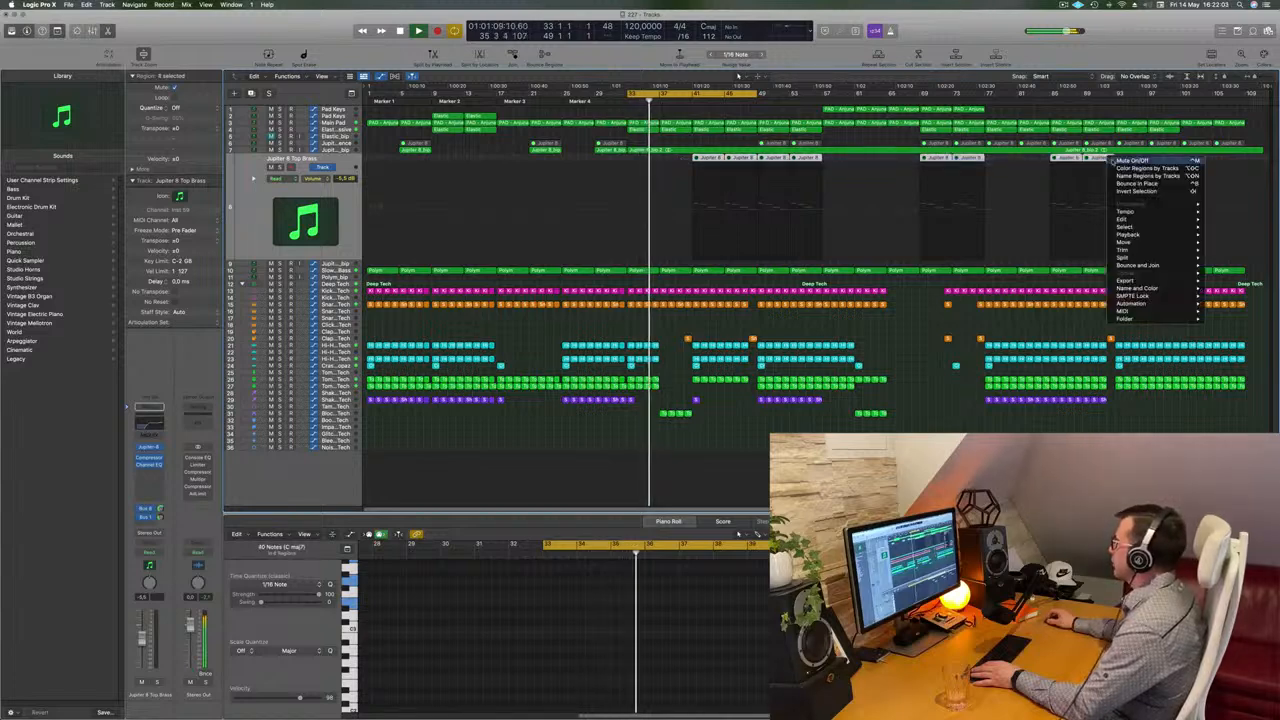
pyautogui.click(1132, 161)
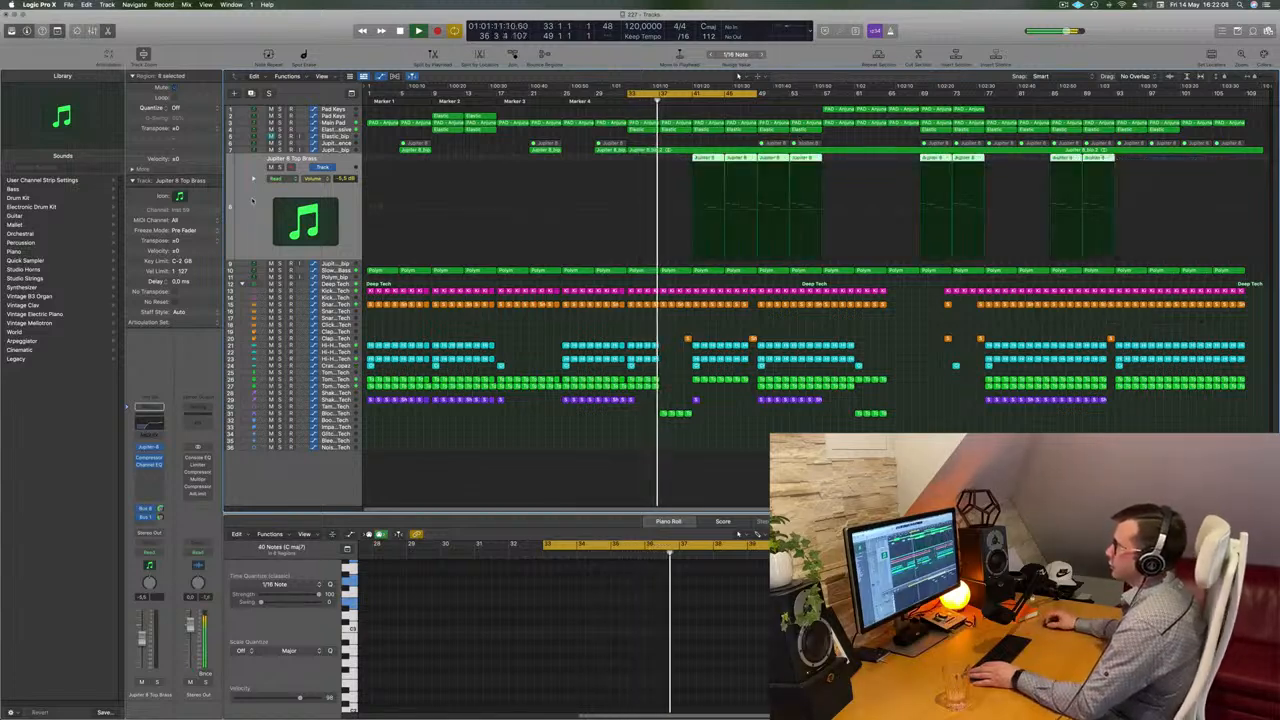
pyautogui.click(245, 204)
pyautogui.press('super+Right')
pyautogui.press('super+Right')
pyautogui.press('super+Right')
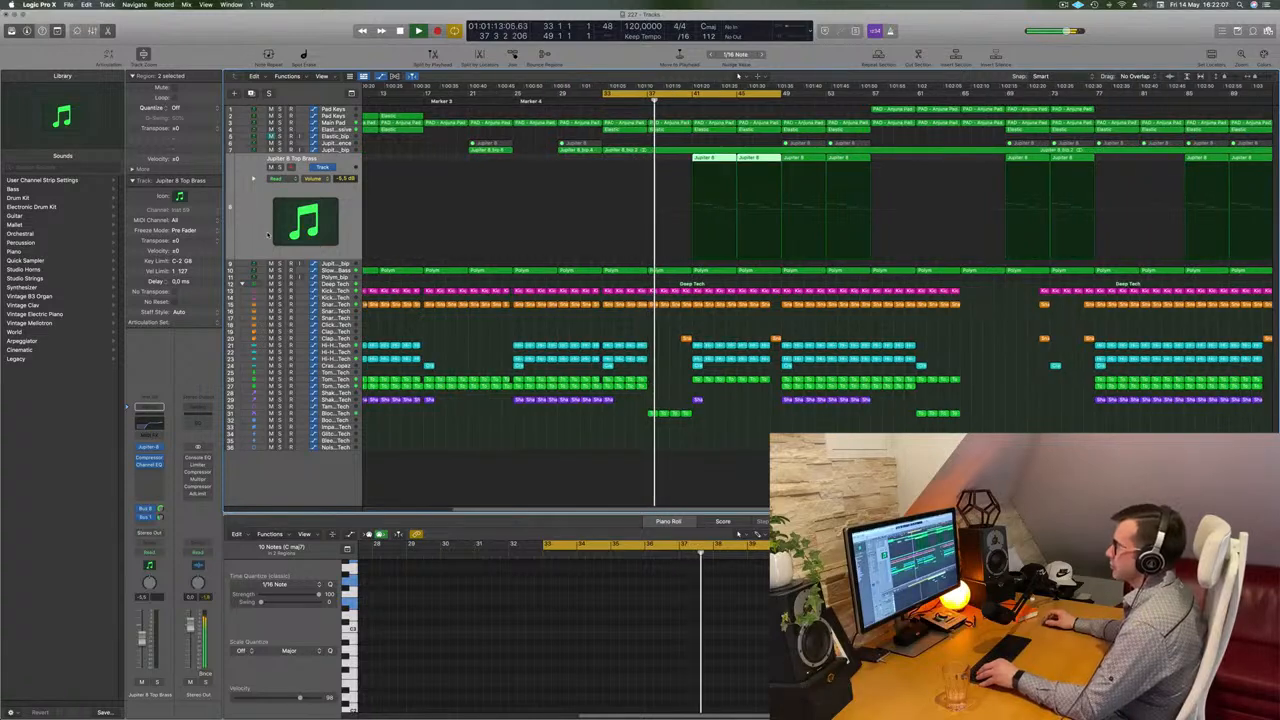
pyautogui.press('super+Right')
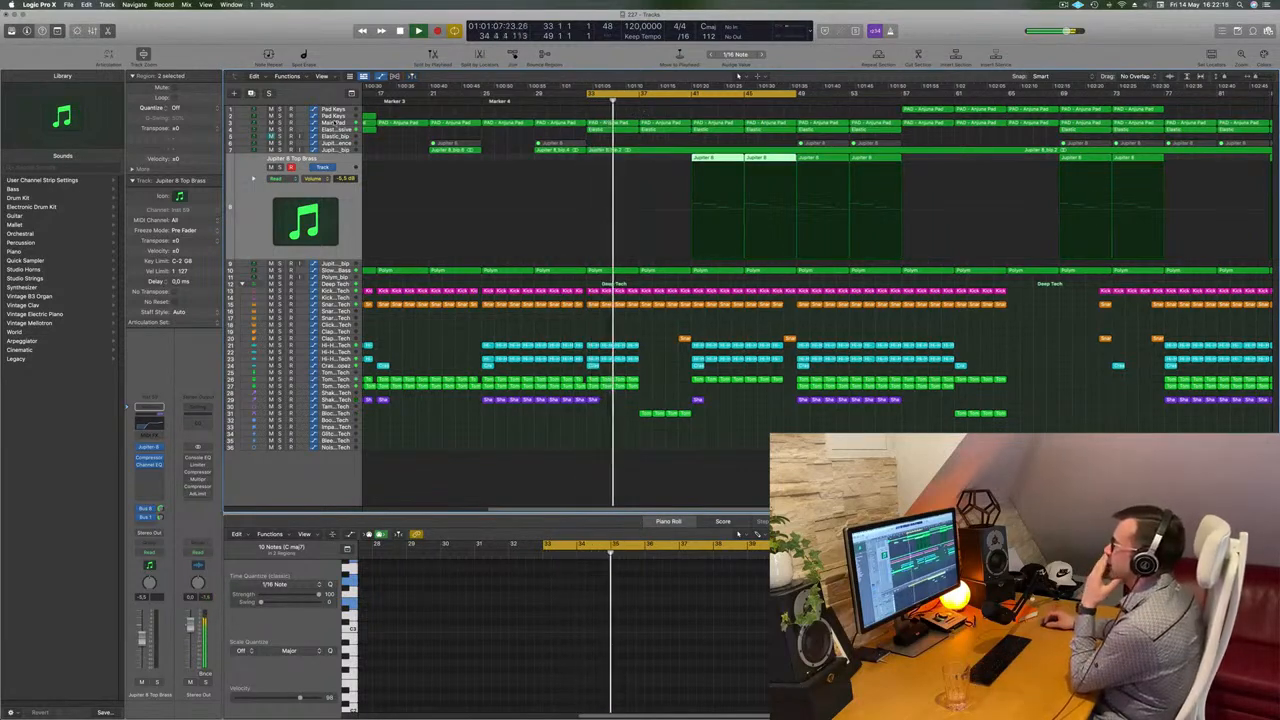
# Step: Delete the Slow Brassy Bass region between bars 37 and 41
pyautogui.click(336, 122)
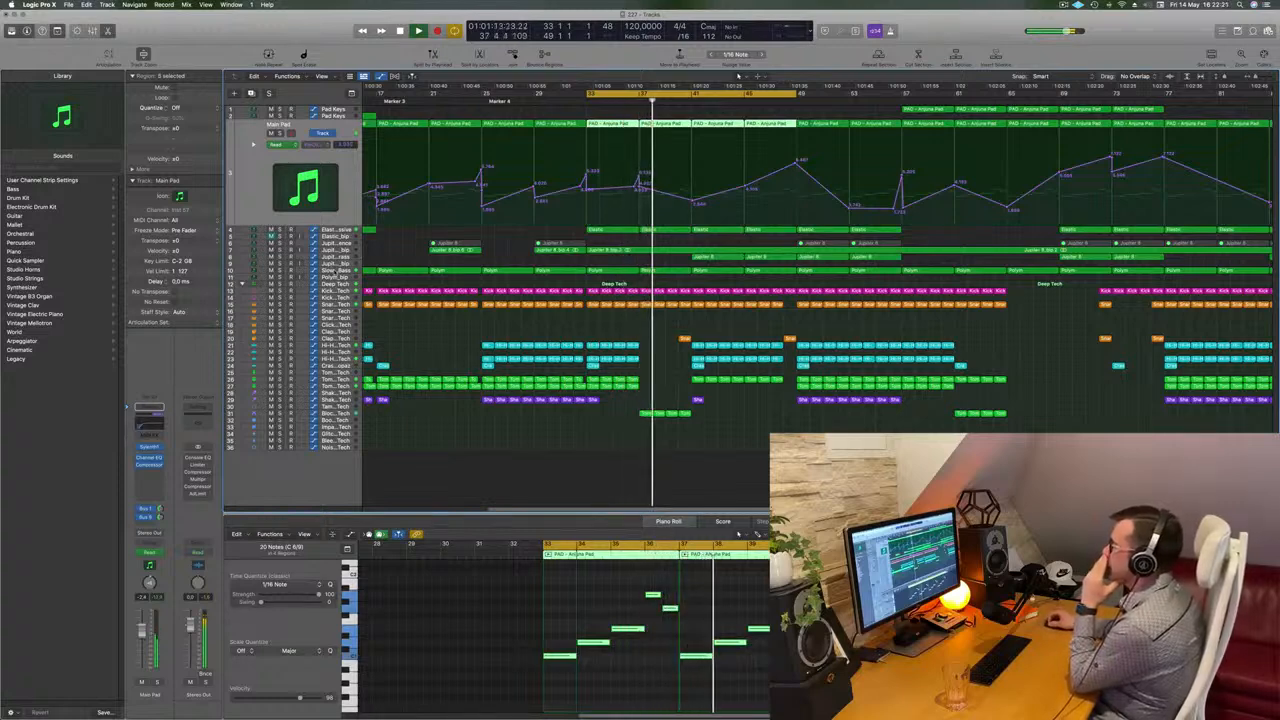
pyautogui.click(336, 271)
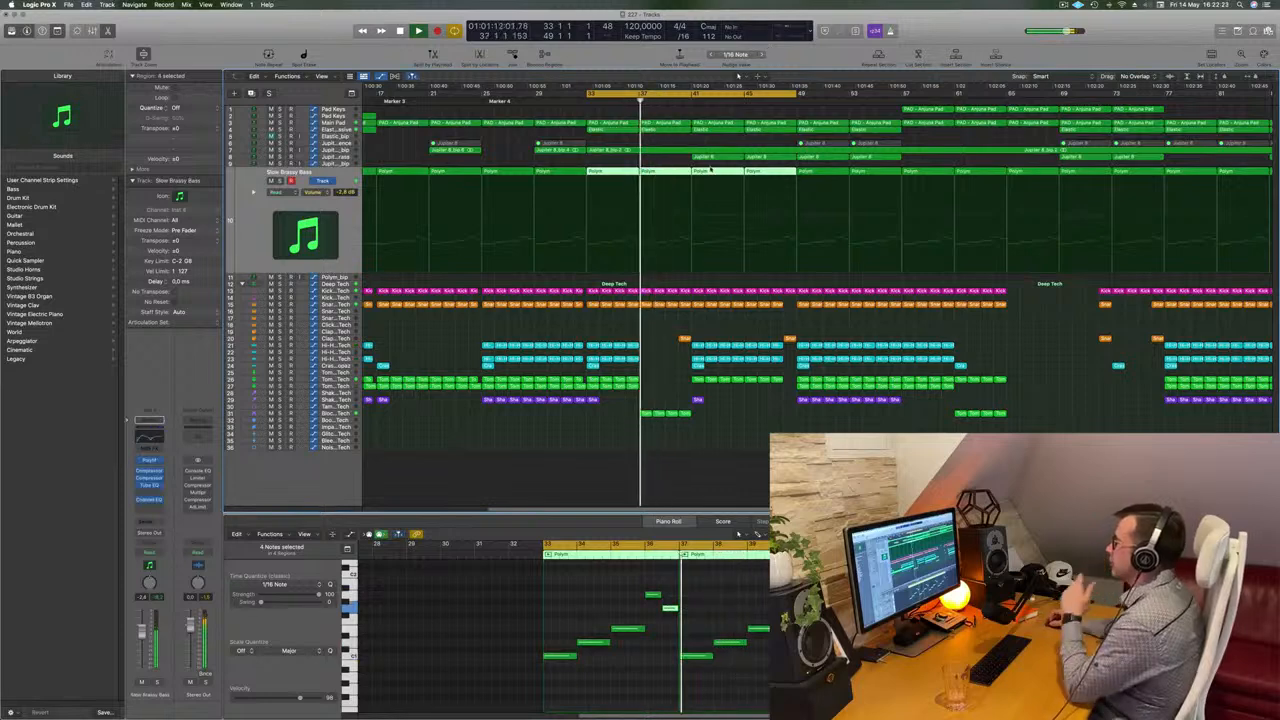
pyautogui.click(678, 170)
pyautogui.press('Delete')
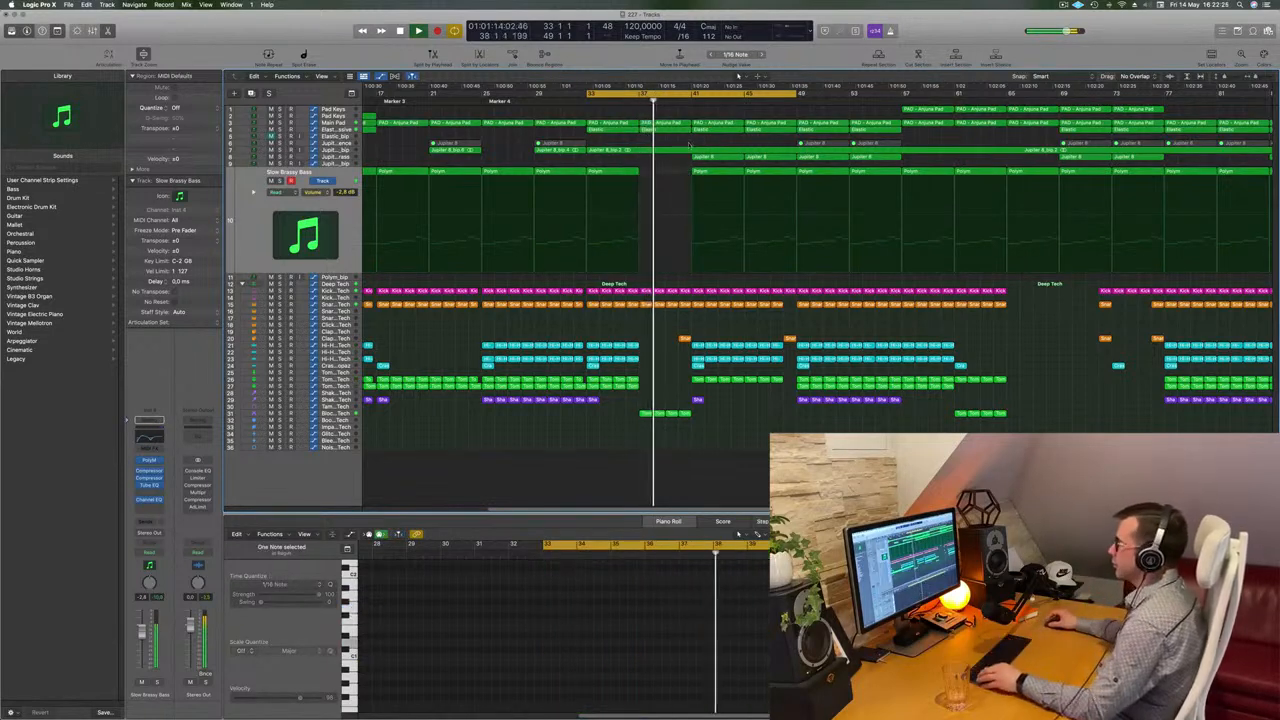
# Step: Listen to the cycle around the bass gap at bar 37, briefly soloing the Slow Brassy Bass track
pyautogui.press('super+Left')
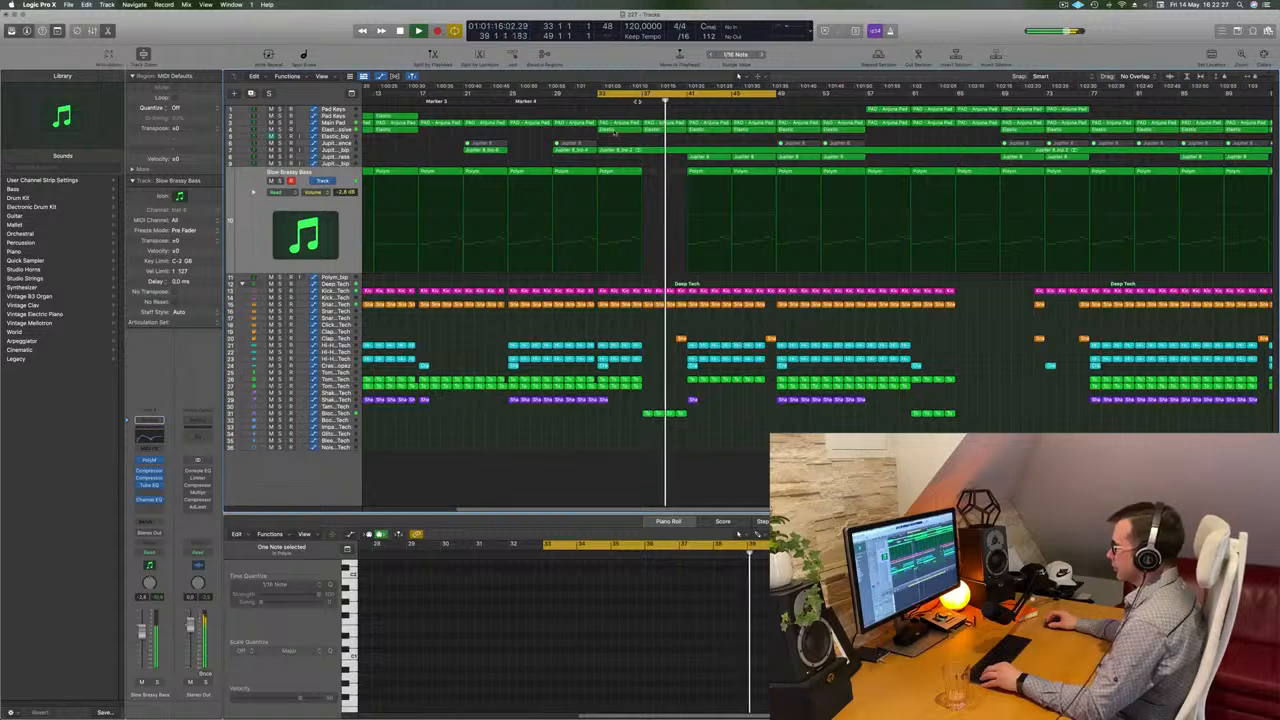
pyautogui.press('super+Up')
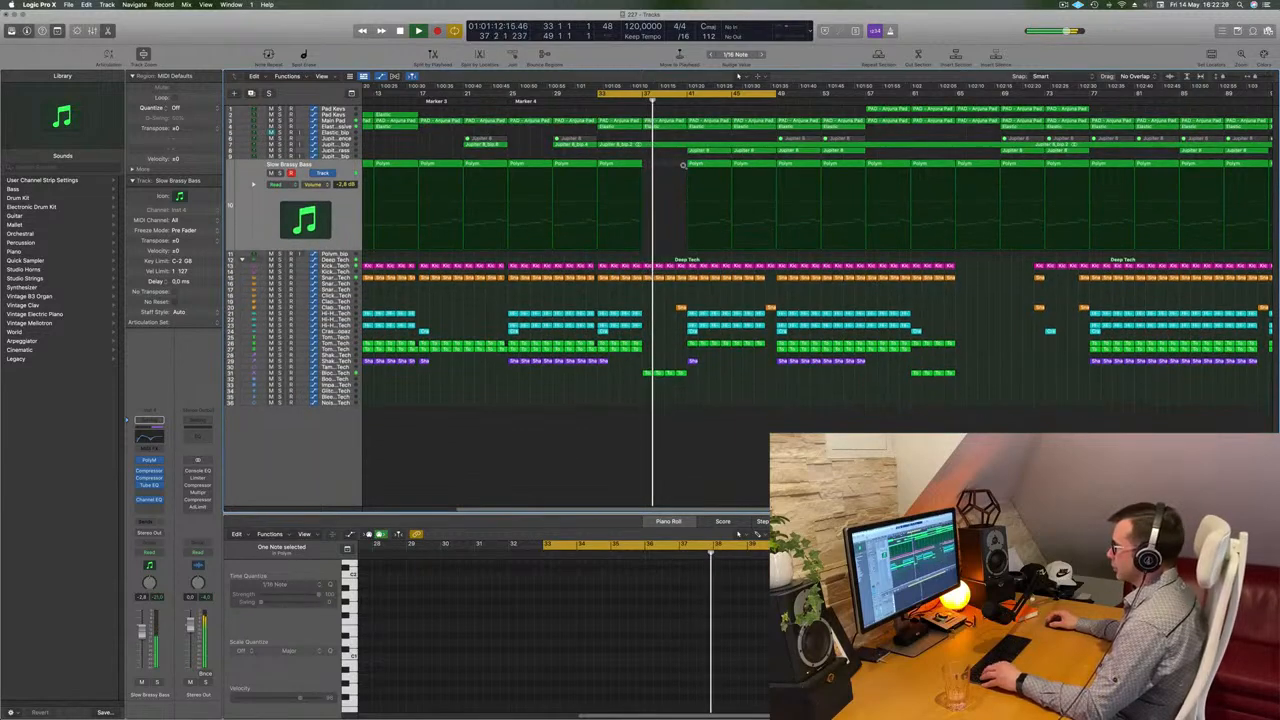
pyautogui.press('super+Down')
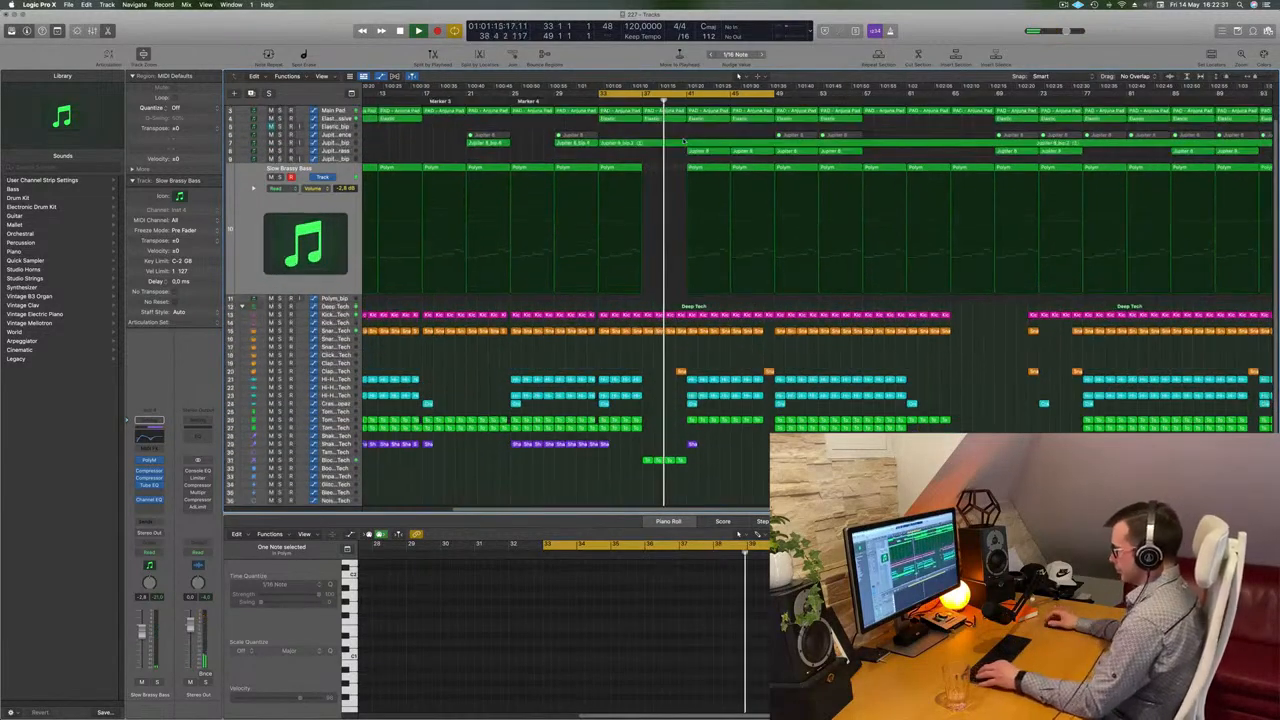
pyautogui.press('super+Left')
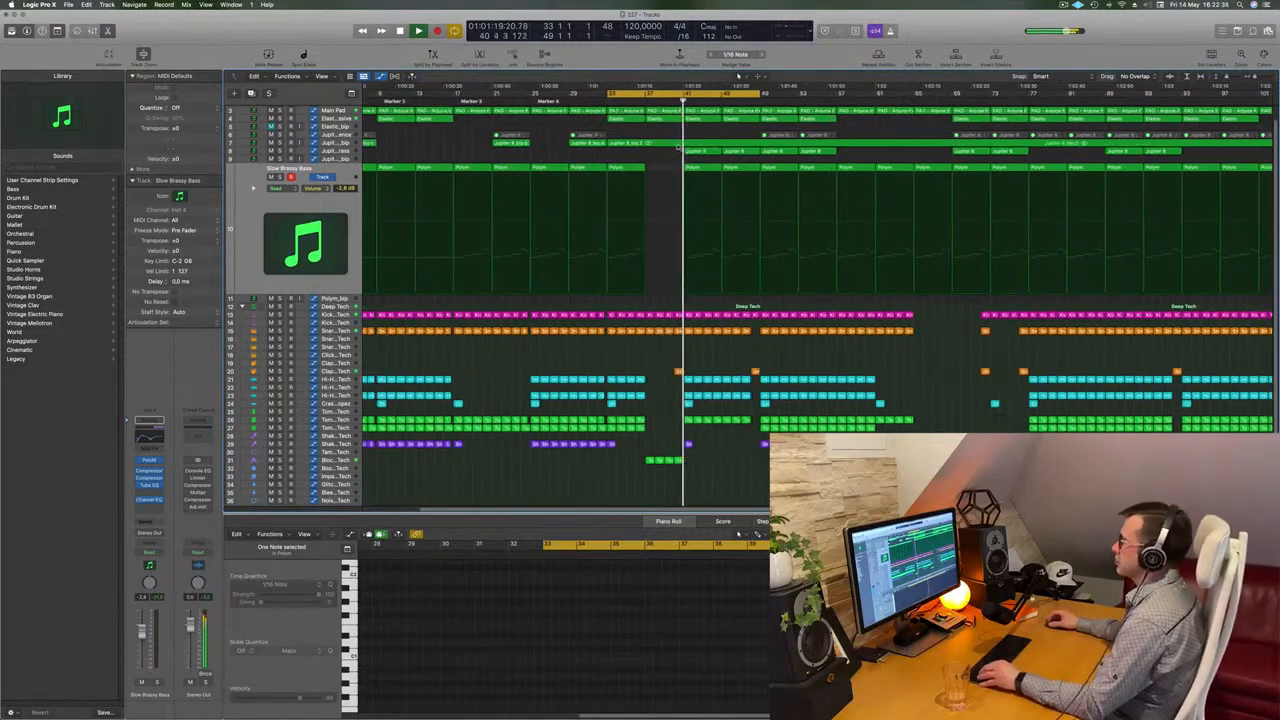
pyautogui.press('super+Left')
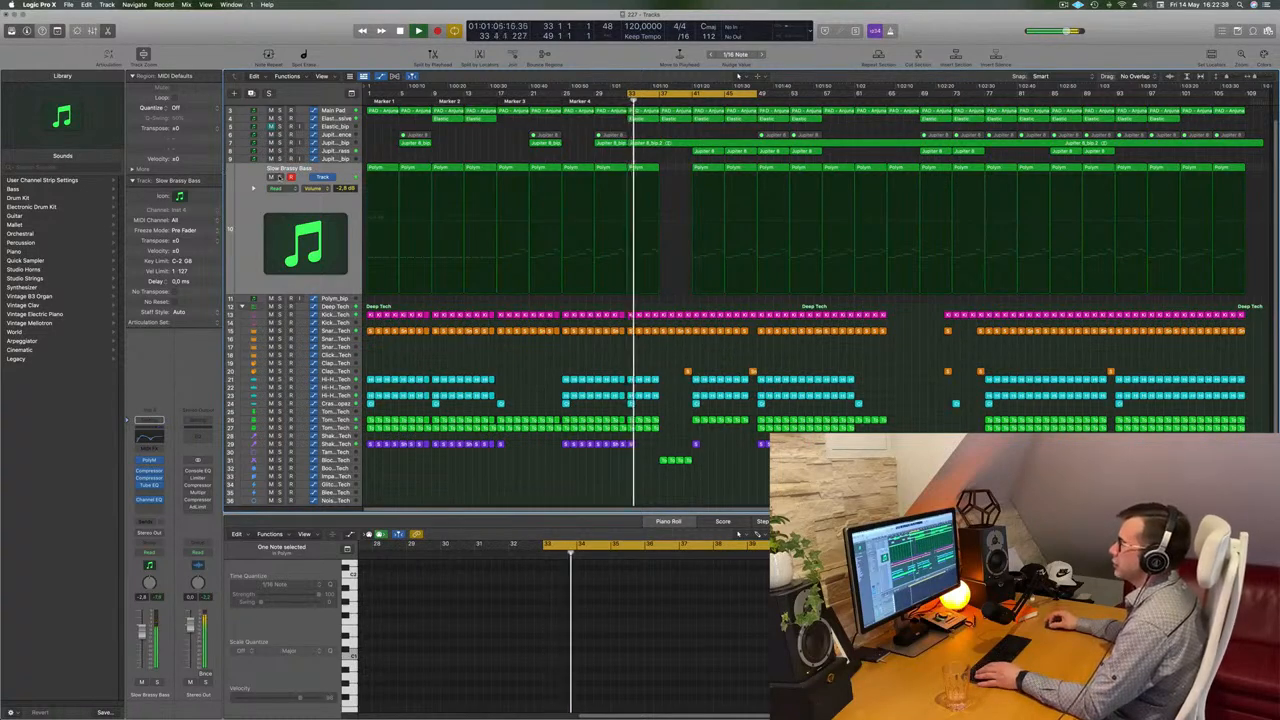
pyautogui.press('s')
pyautogui.press('s')
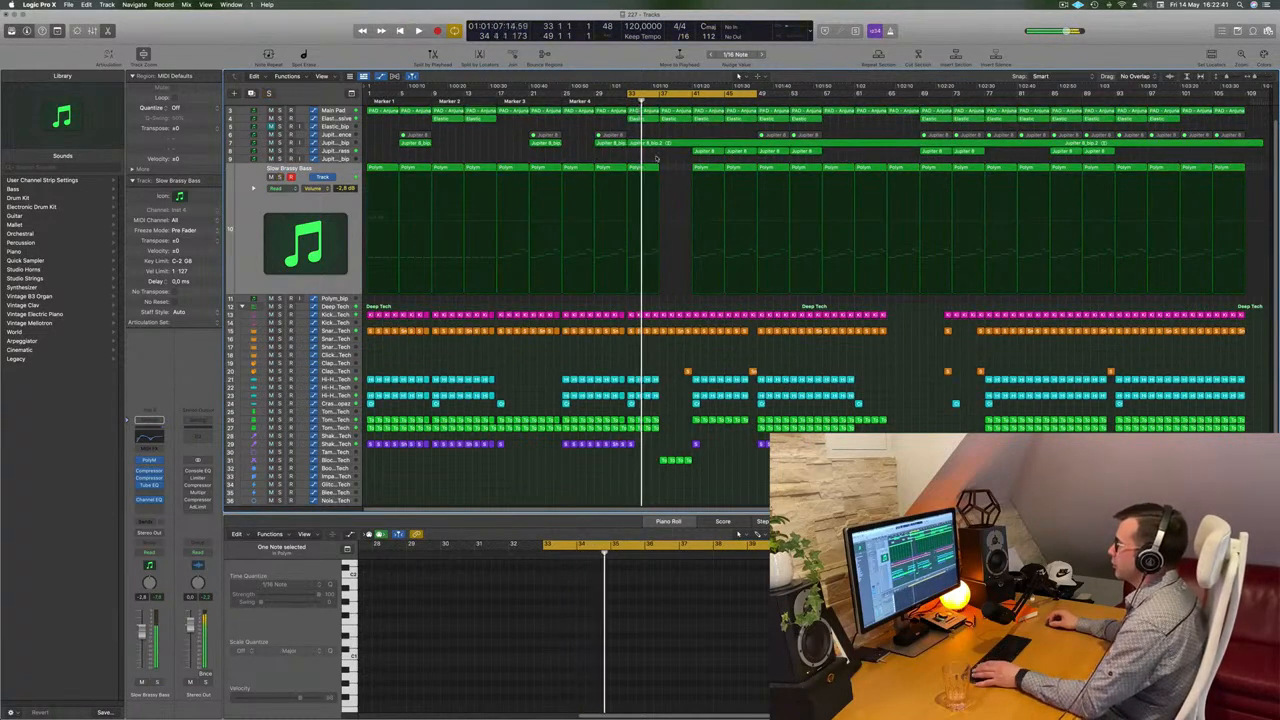
# Step: Repeat the last two Shaker regions before bar 34 four times, extending the shaker pattern through bar 41
pyautogui.click(650, 167)
pyautogui.press('super+Right')
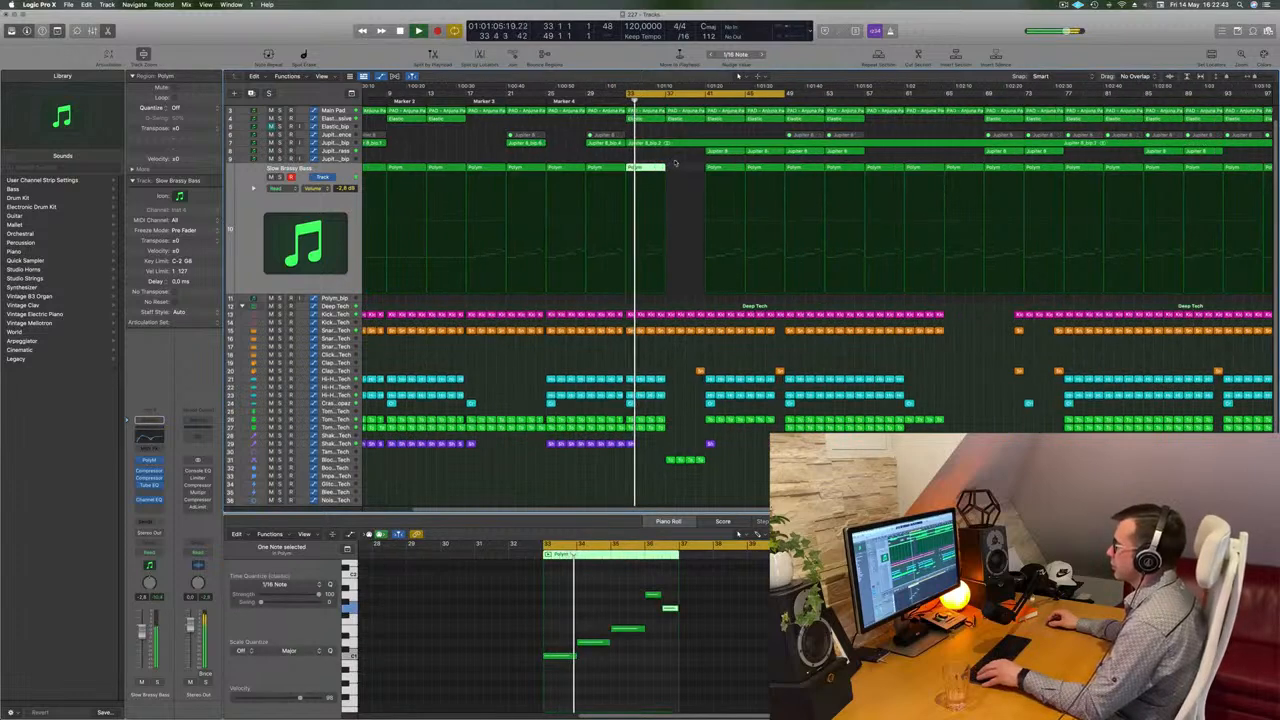
pyautogui.press('super+Right')
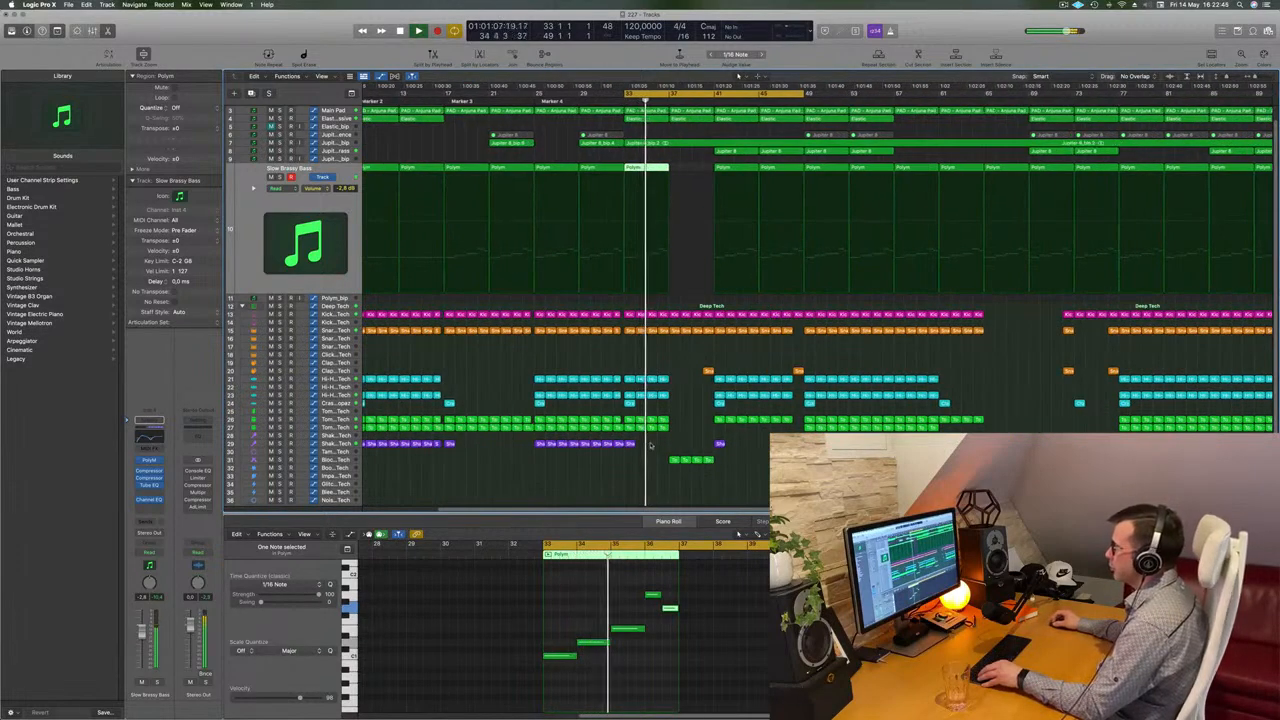
pyautogui.click(625, 444)
pyautogui.press('super+r')
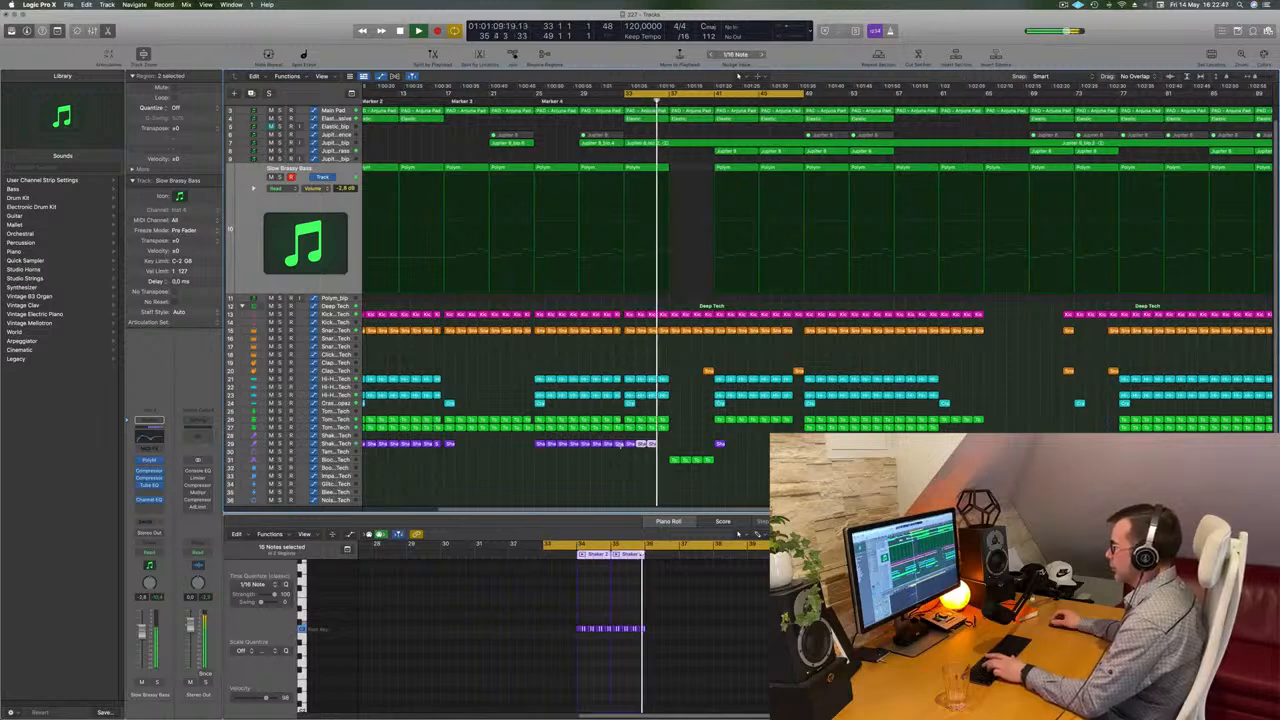
pyautogui.press('super+r')
pyautogui.press('super+r')
pyautogui.press('super+r')
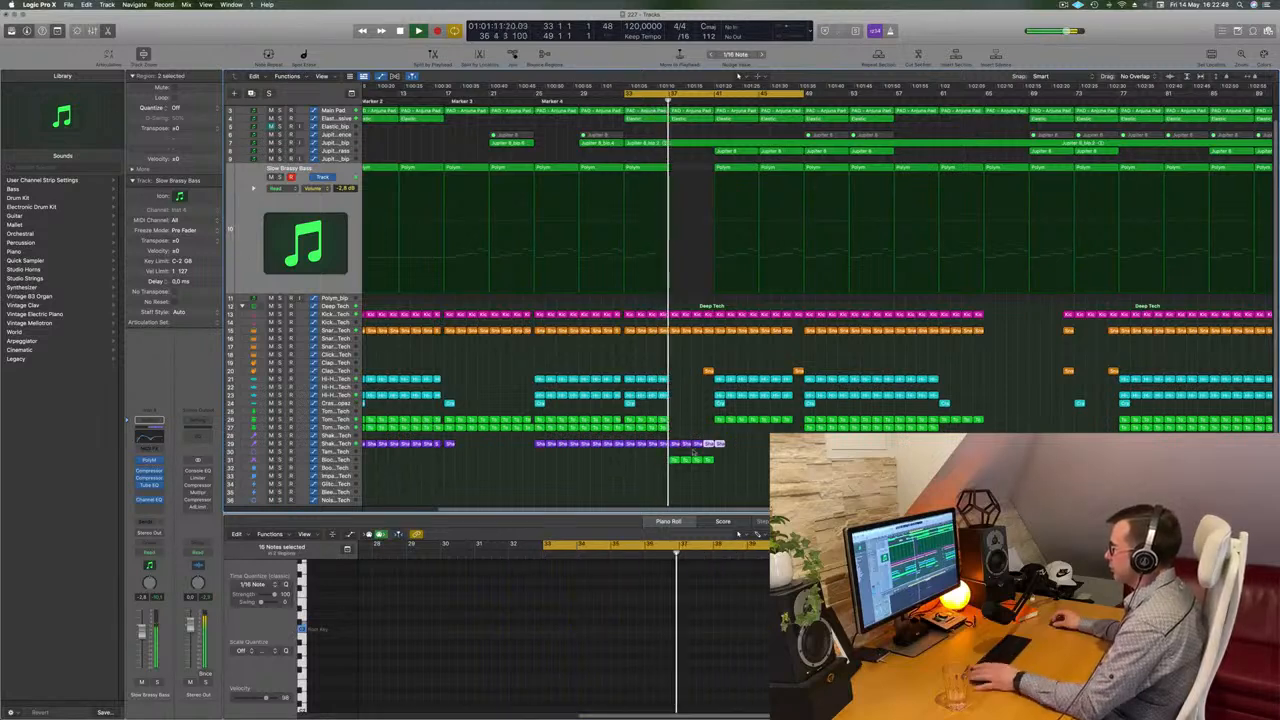
# Step: Delete the four Shaker regions between bars 37 and 41
pyautogui.click(738, 450)
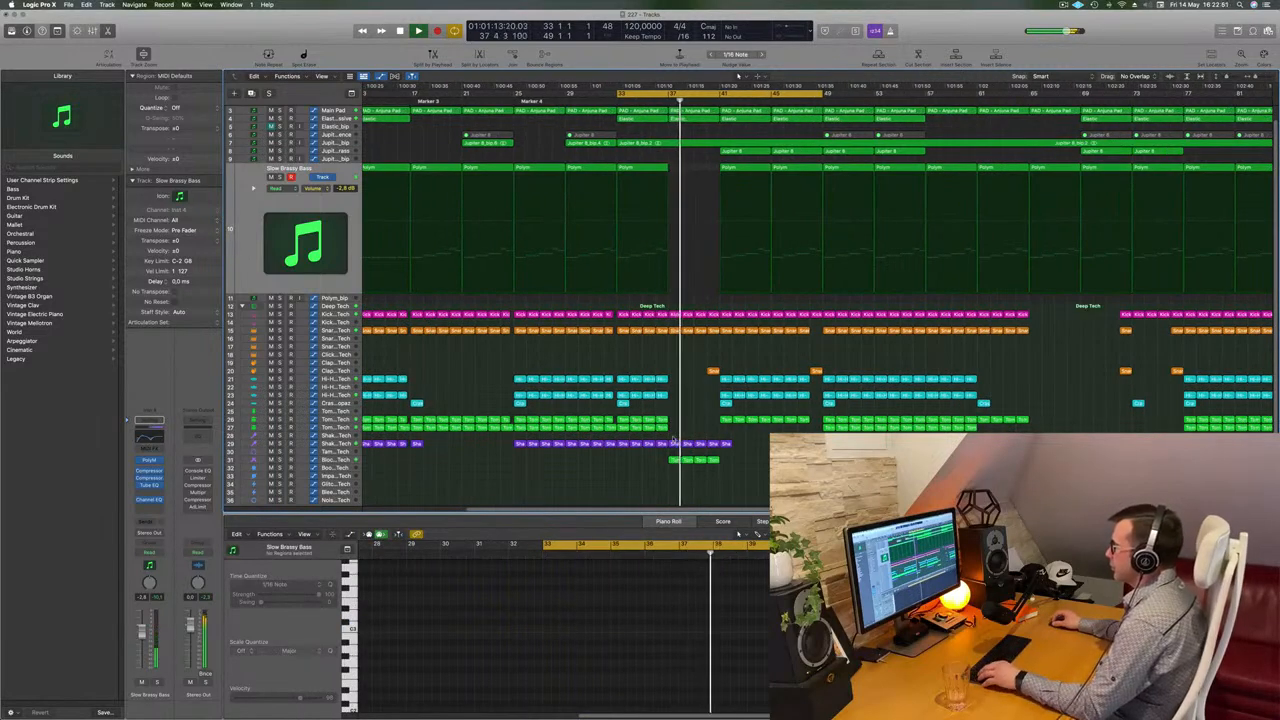
pyautogui.click(676, 443)
pyautogui.press('Delete')
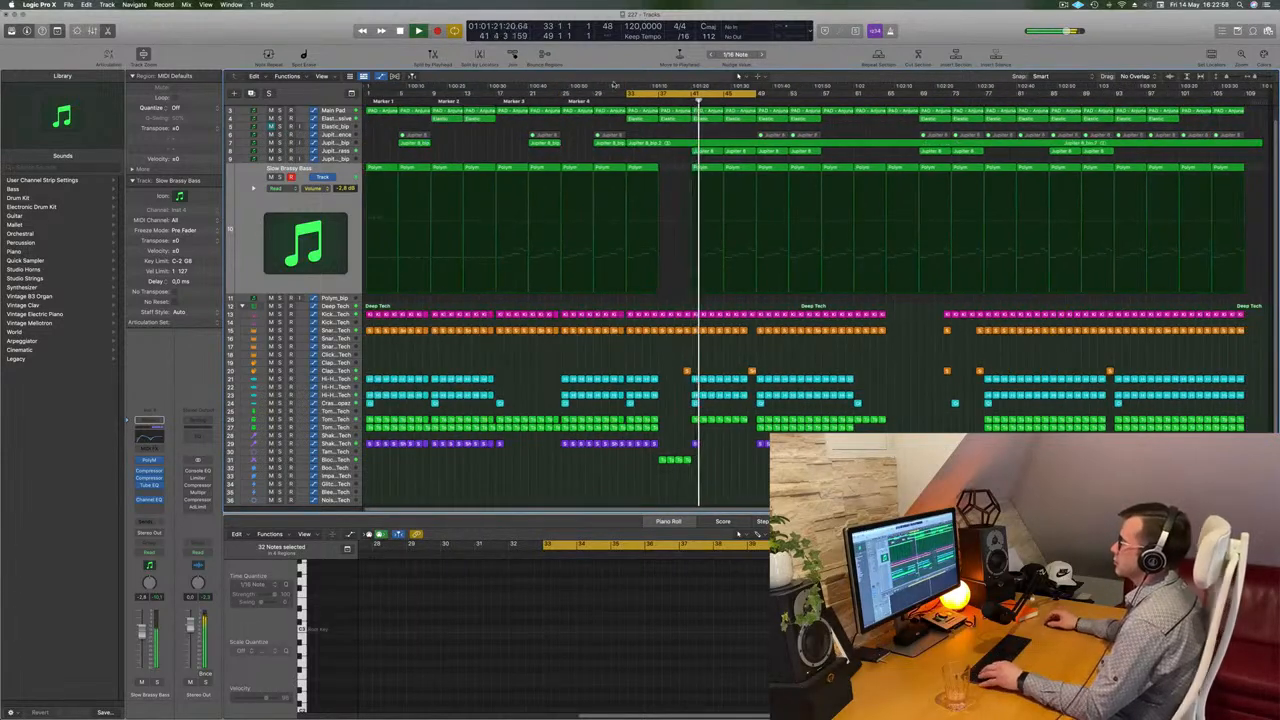
# Step: Audition the Jupiter 8 Top Brass track by soloing it and return to the full mix
pyautogui.click(720, 151)
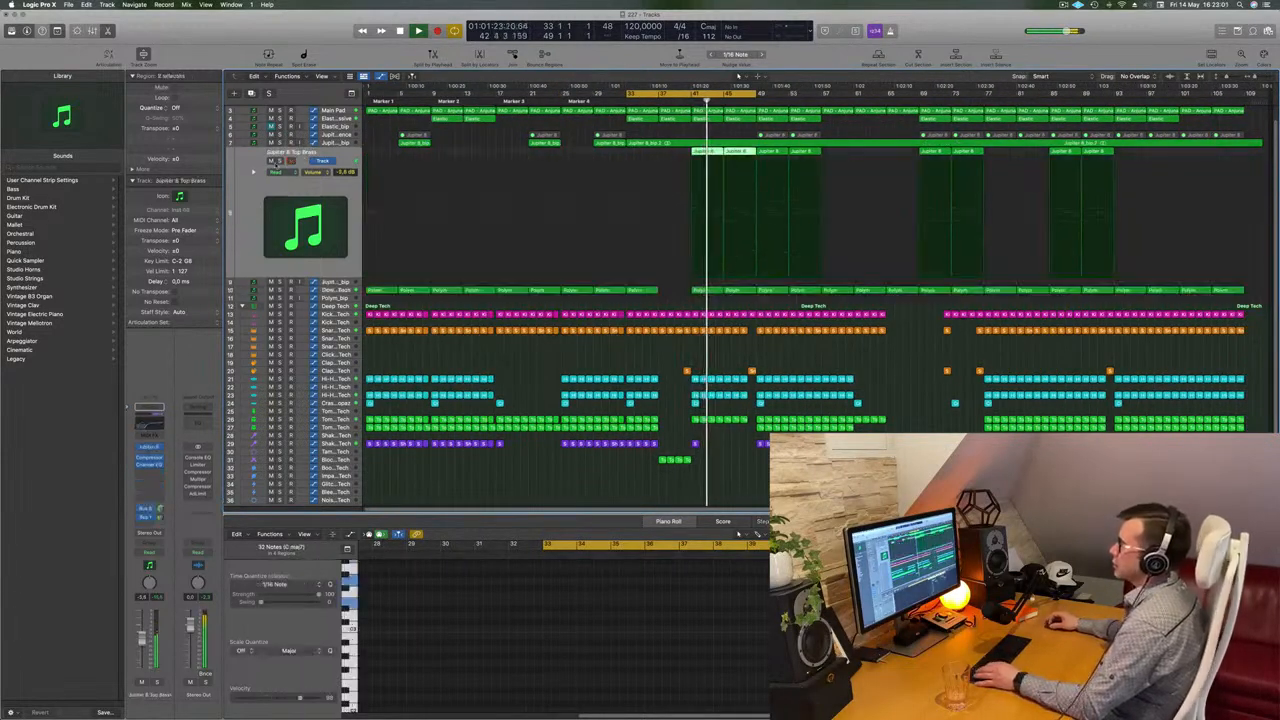
pyautogui.click(280, 161)
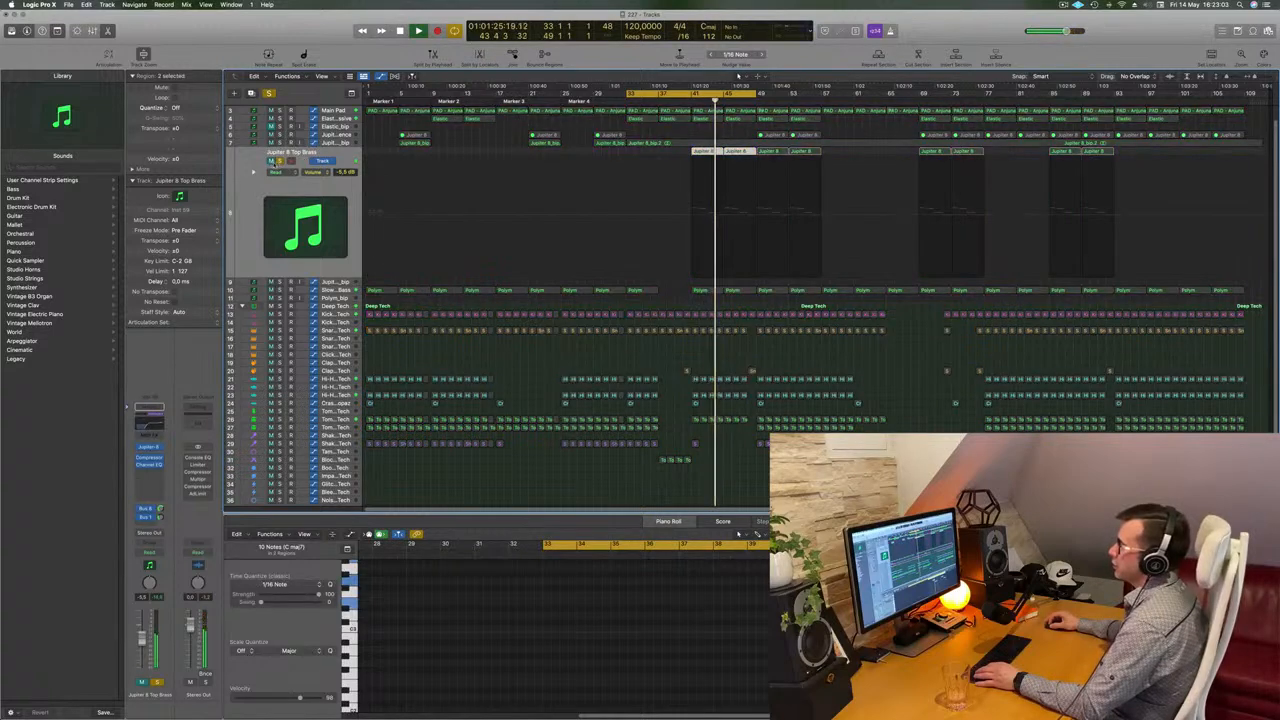
pyautogui.press('s')
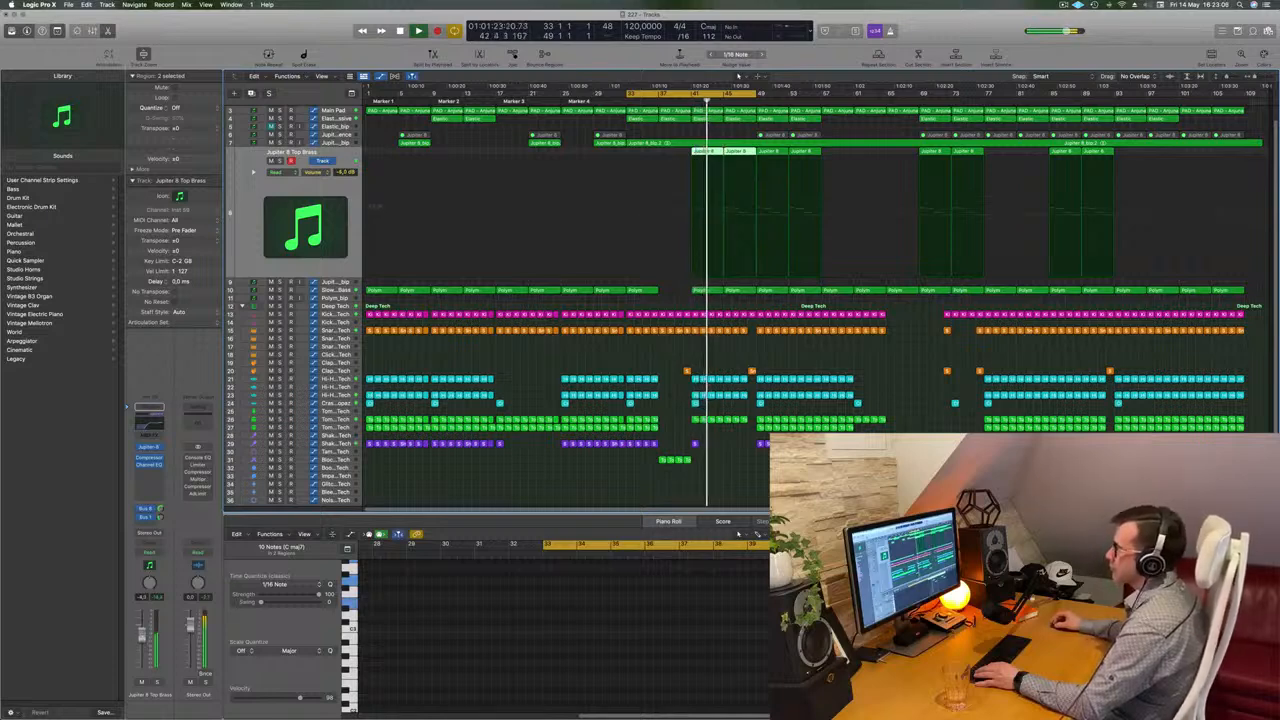
# Step: Move the cycle range to bars 49 through 65 and play that section from its start
pyautogui.click(753, 476)
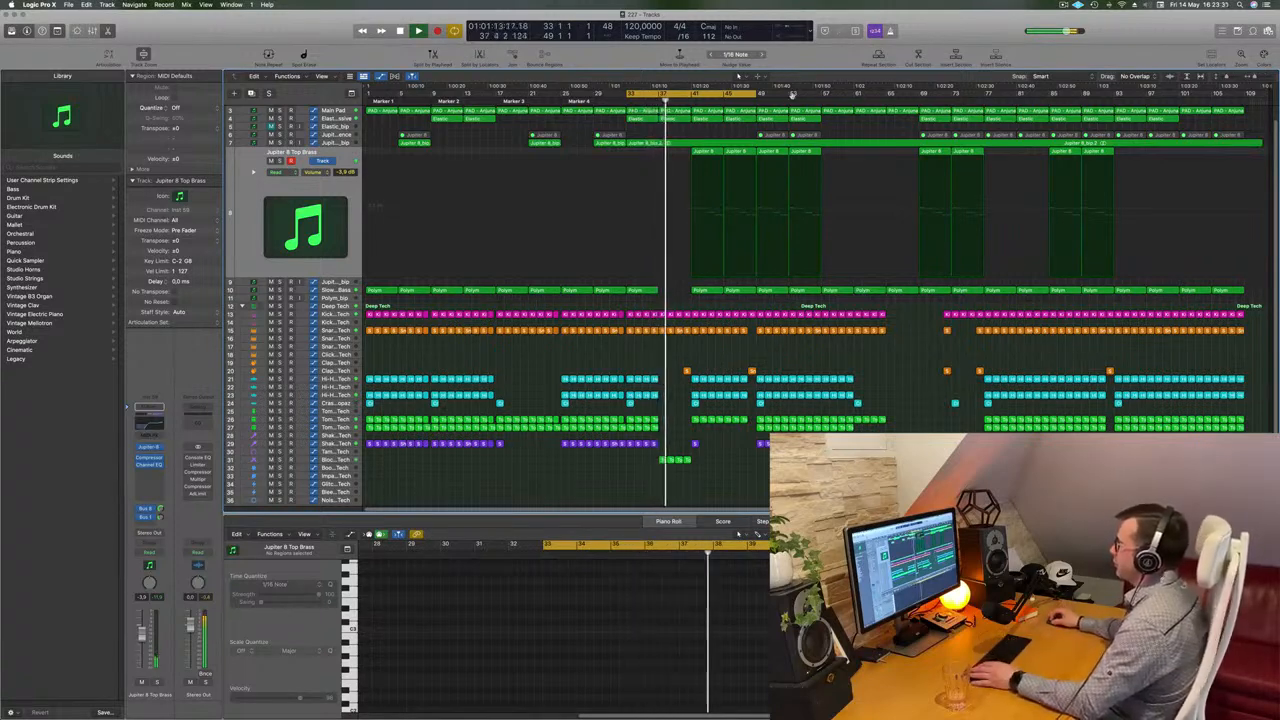
pyautogui.moveTo(792, 95); pyautogui.dragTo(857, 94)
pyautogui.press('space')
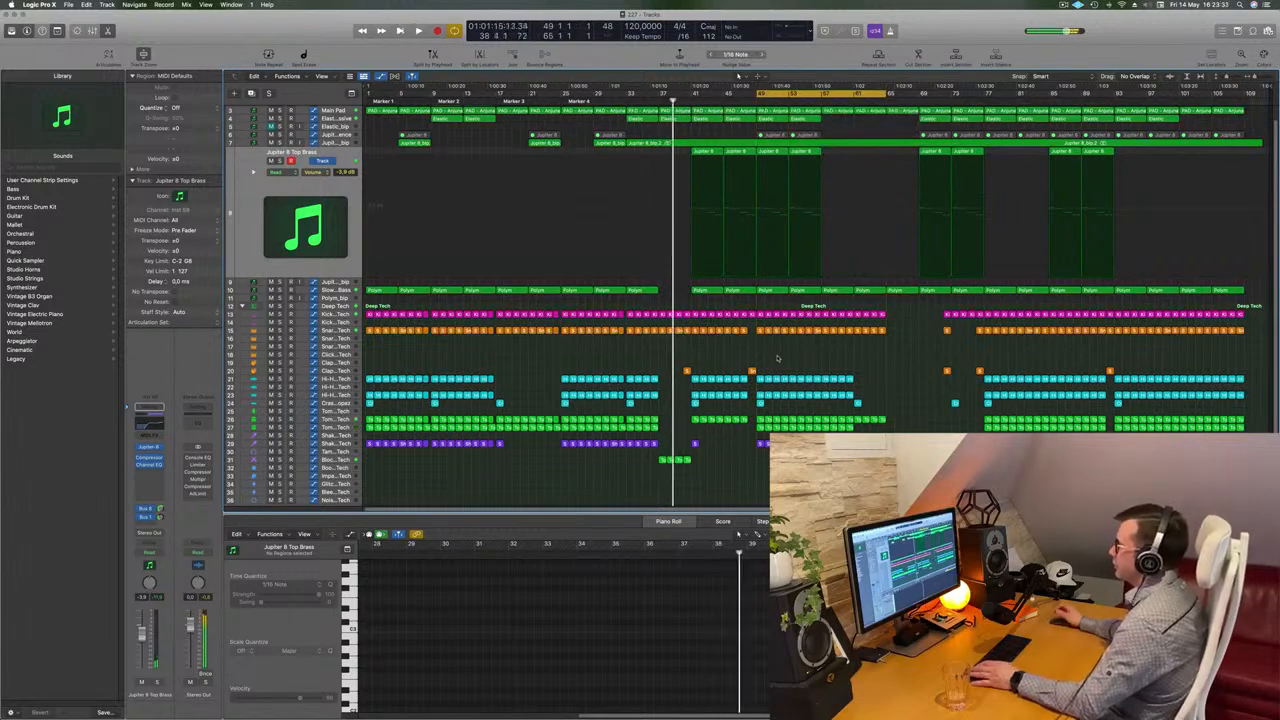
pyautogui.press('space')
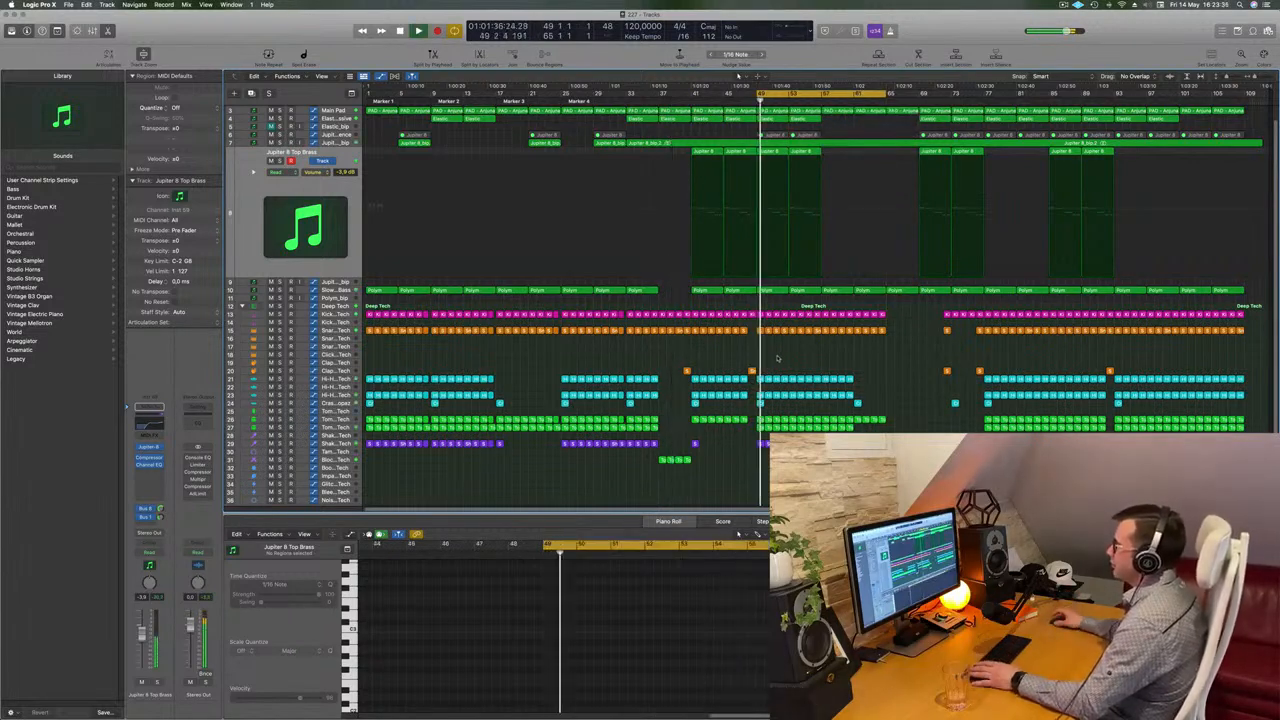
pyautogui.press('space')
pyautogui.press('space')
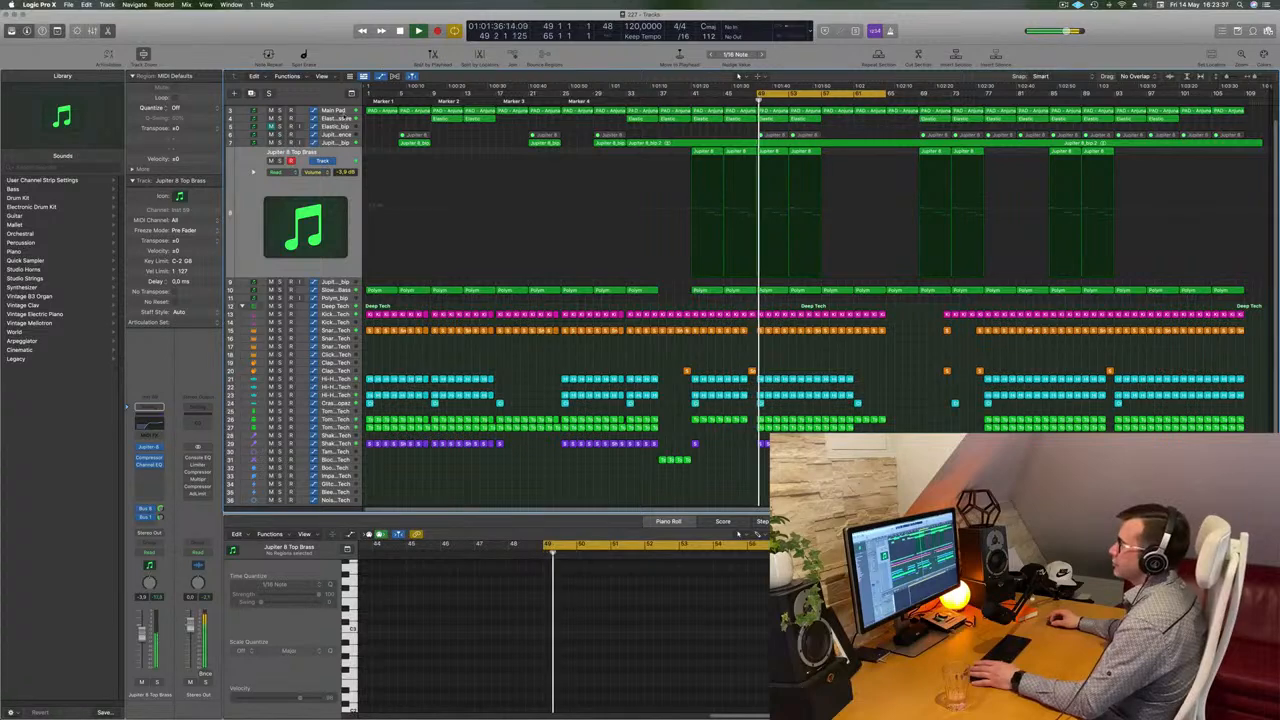
# Step: Select the Main Pad track to view its automation and replay the arrangement from bar 45
pyautogui.click(239, 111)
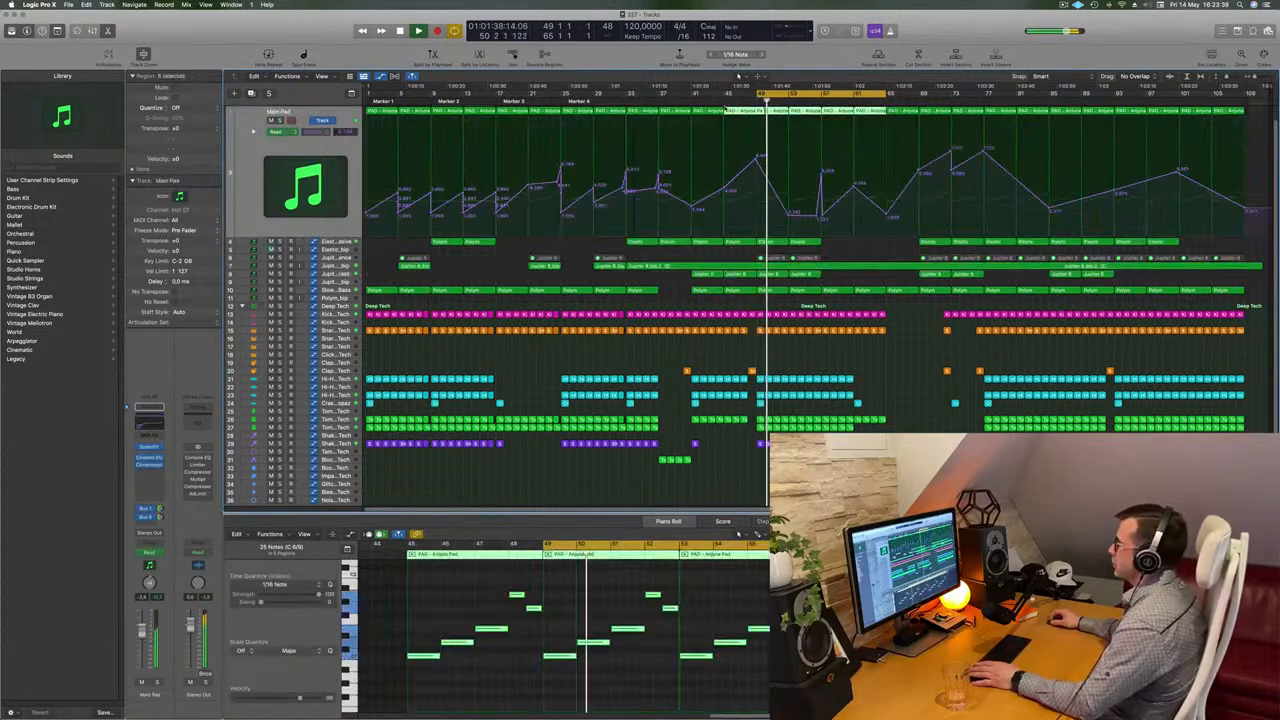
pyautogui.click(724, 102)
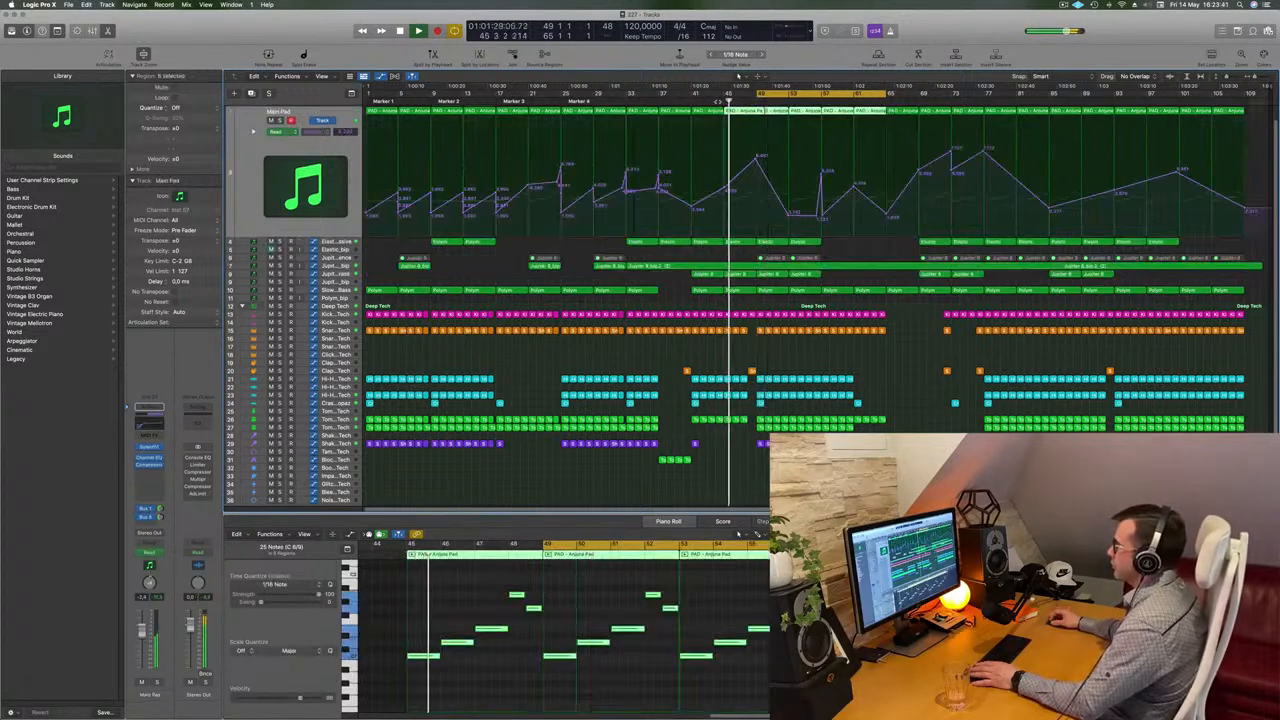
pyautogui.click(718, 103)
pyautogui.click(706, 356)
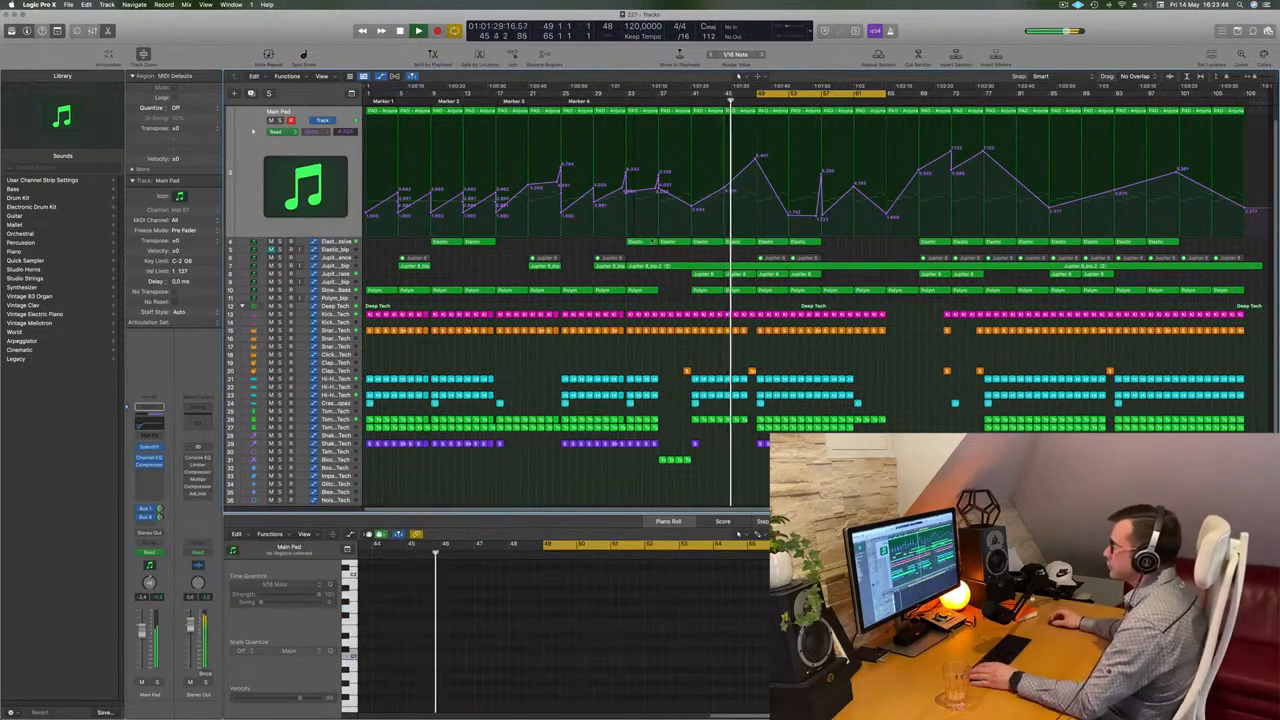
# Step: Review the Jupiter 8 Top Brass track, and briefly solo the Elastic - Massive track against the mix
pyautogui.click(308, 275)
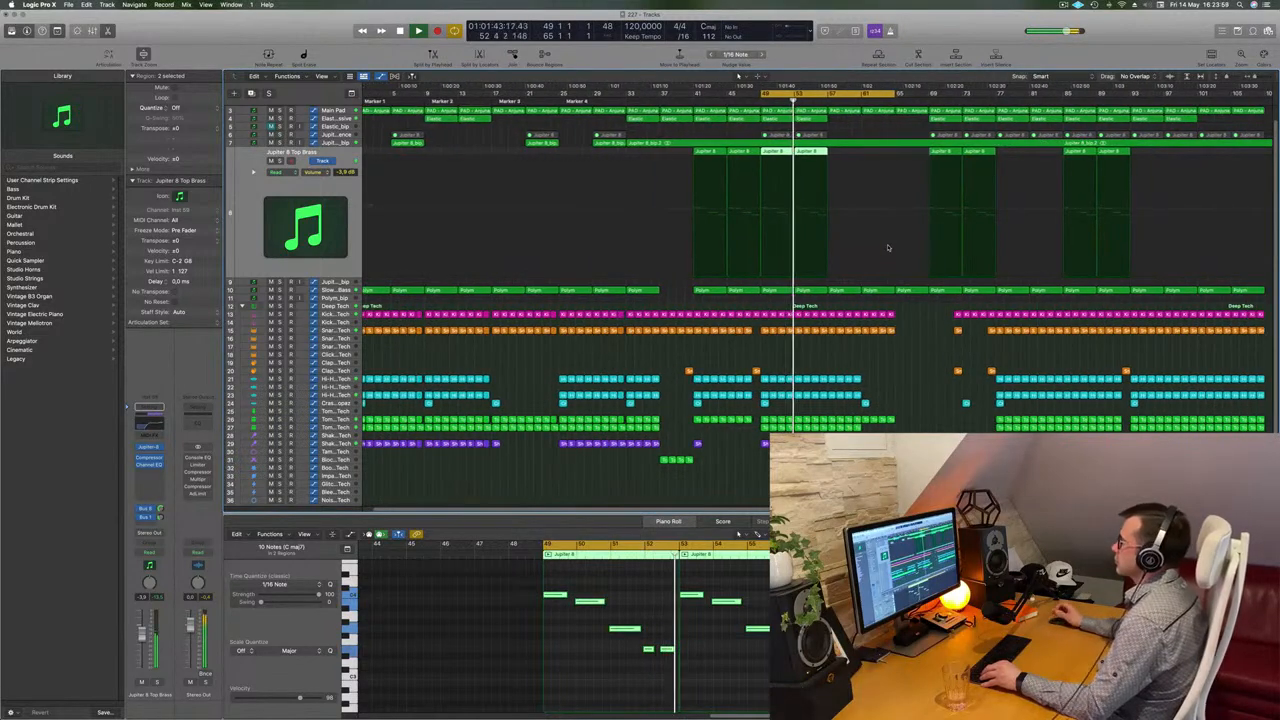
pyautogui.click(324, 120)
pyautogui.click(280, 128)
pyautogui.click(280, 128)
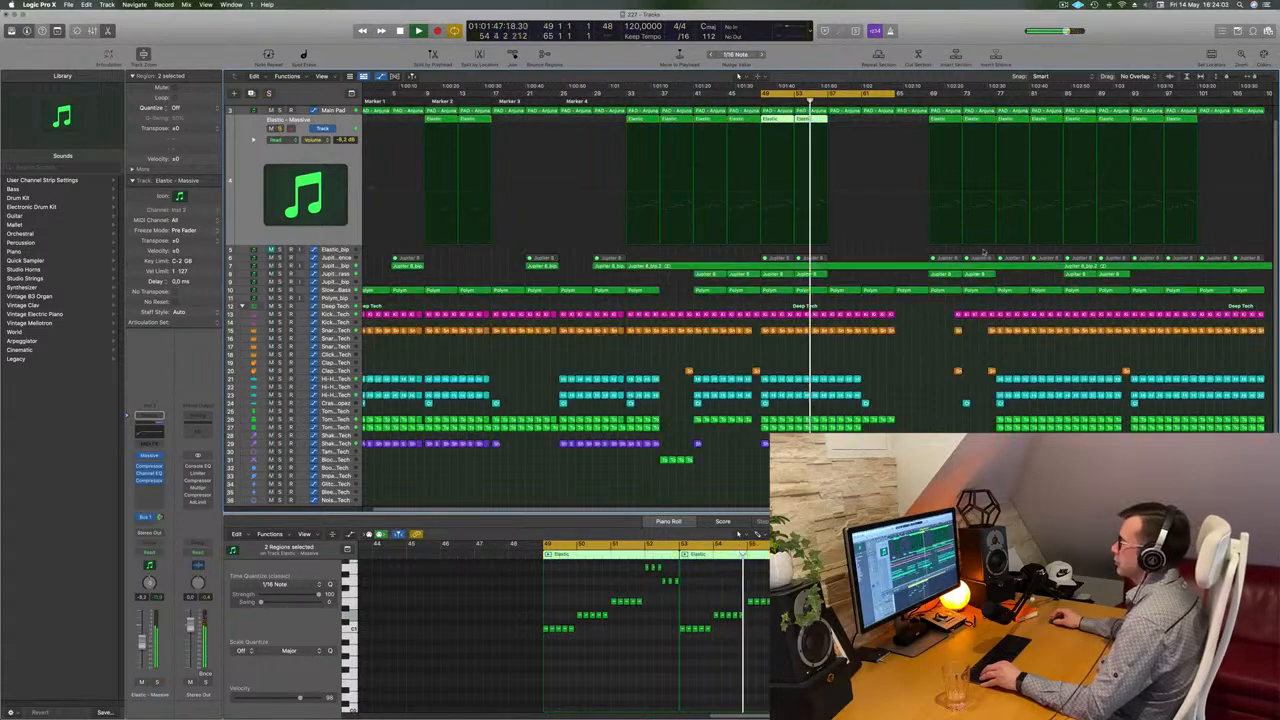
pyautogui.scroll(4, 981, 318)
pyautogui.scroll(-4, 950, 319)
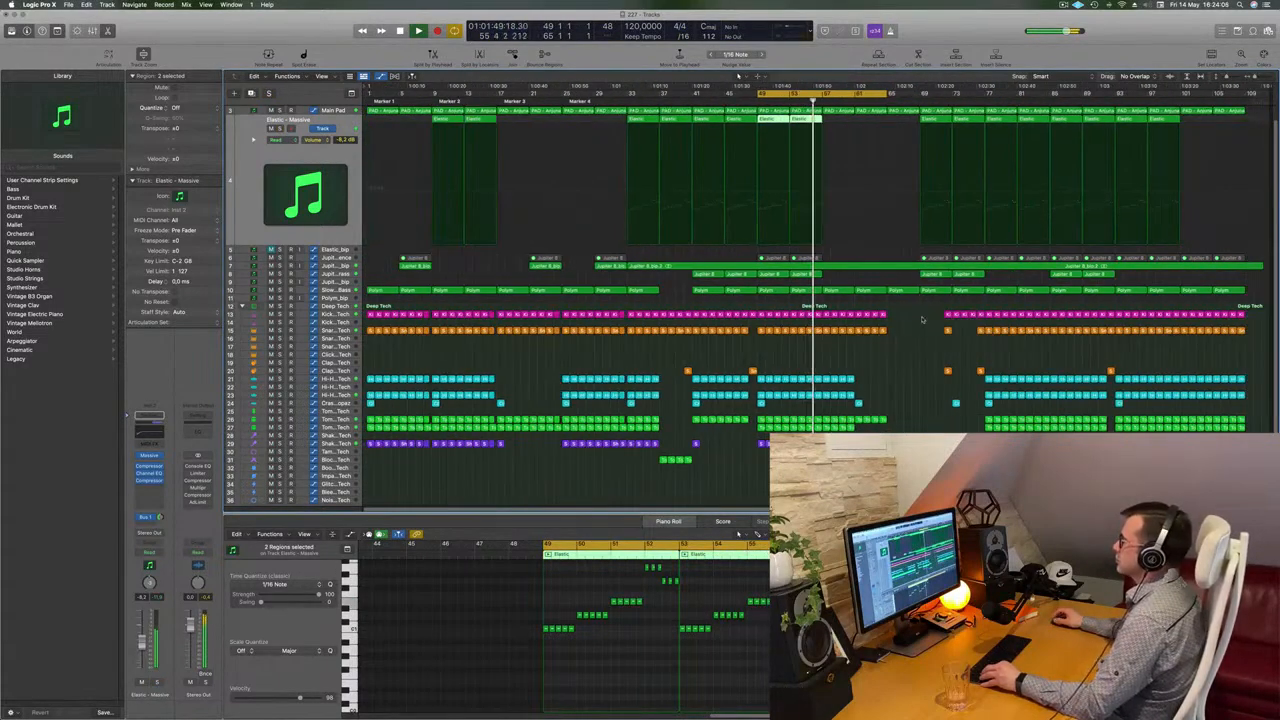
# Step: Check the automation parameter choices of the Slow Brassy Bass track, keeping Volume displayed
pyautogui.click(333, 289)
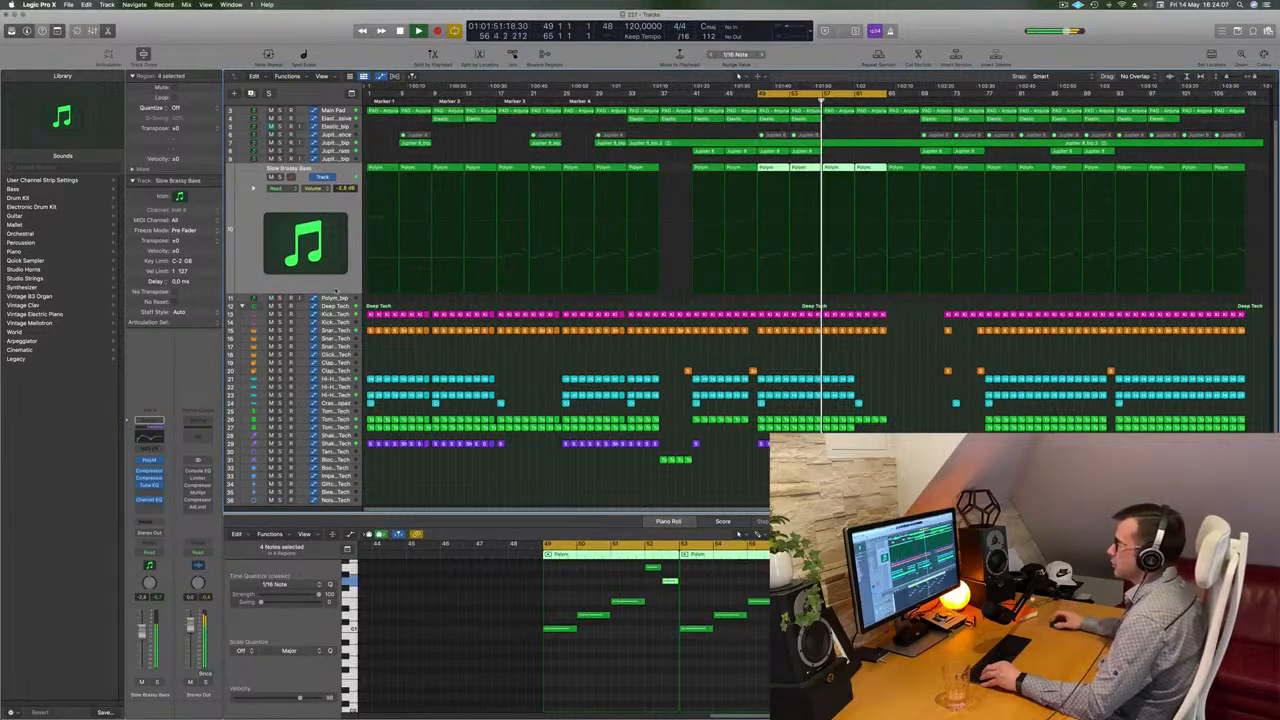
pyautogui.click(316, 189)
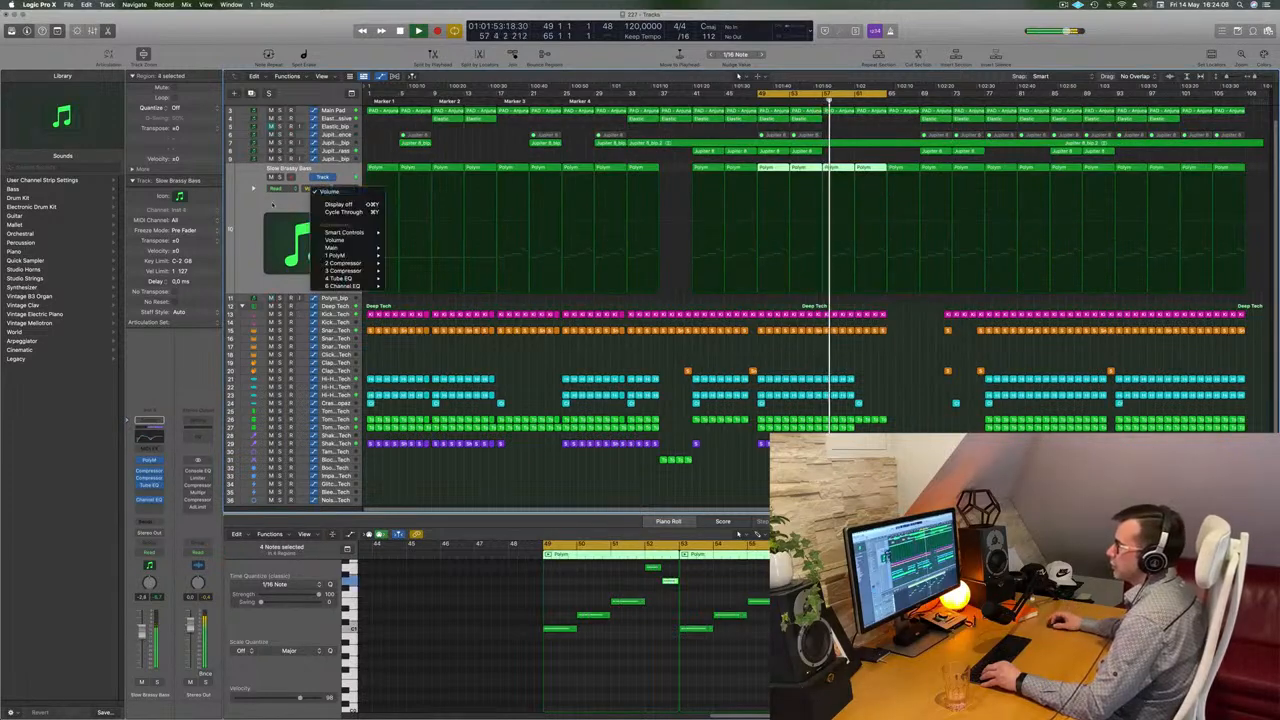
pyautogui.click(265, 211)
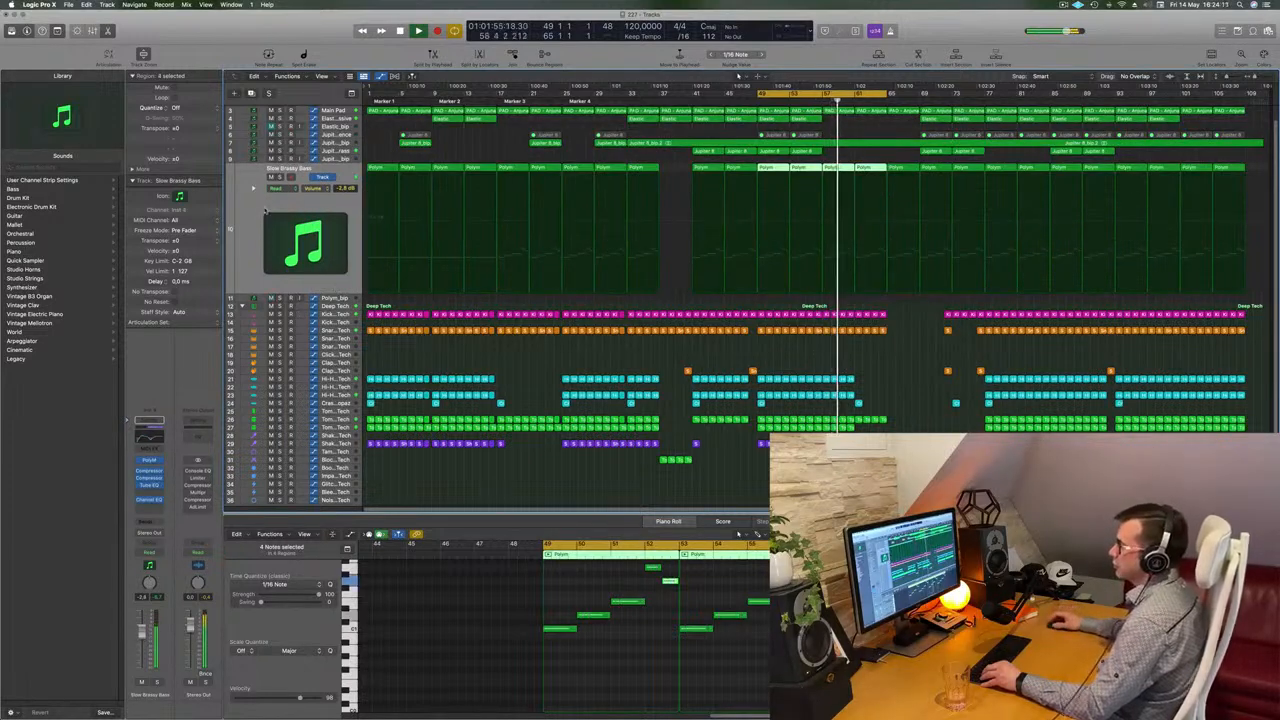
pyautogui.scroll(2, 268, 204)
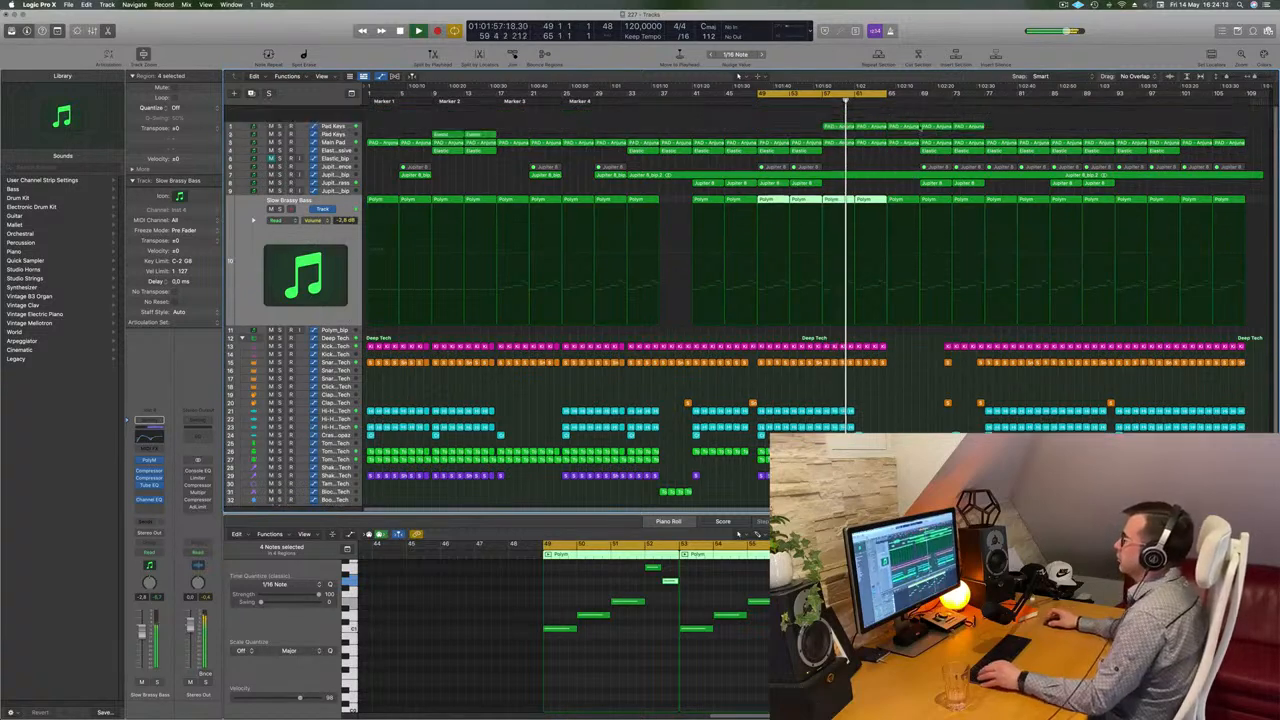
# Step: Select the Pad Keys track and move the cycle range to bars 57 through 73, playing from there
pyautogui.click(827, 111)
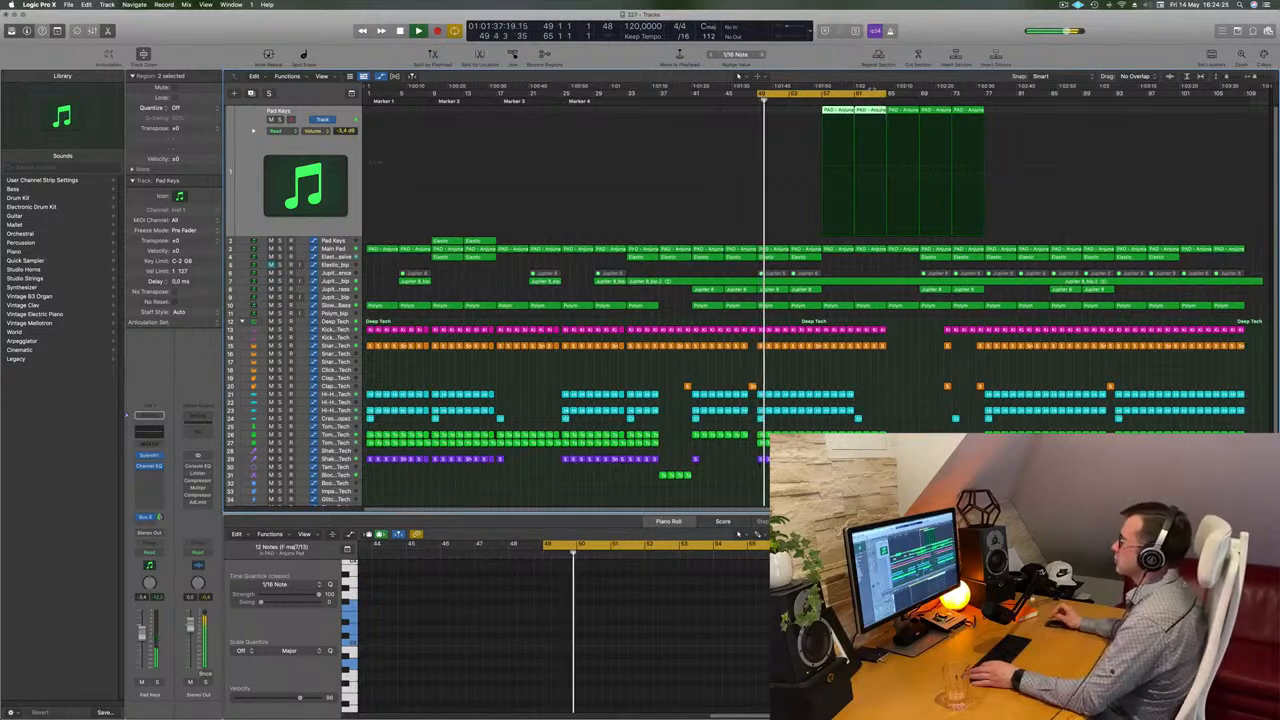
pyautogui.press('space')
pyautogui.press('space')
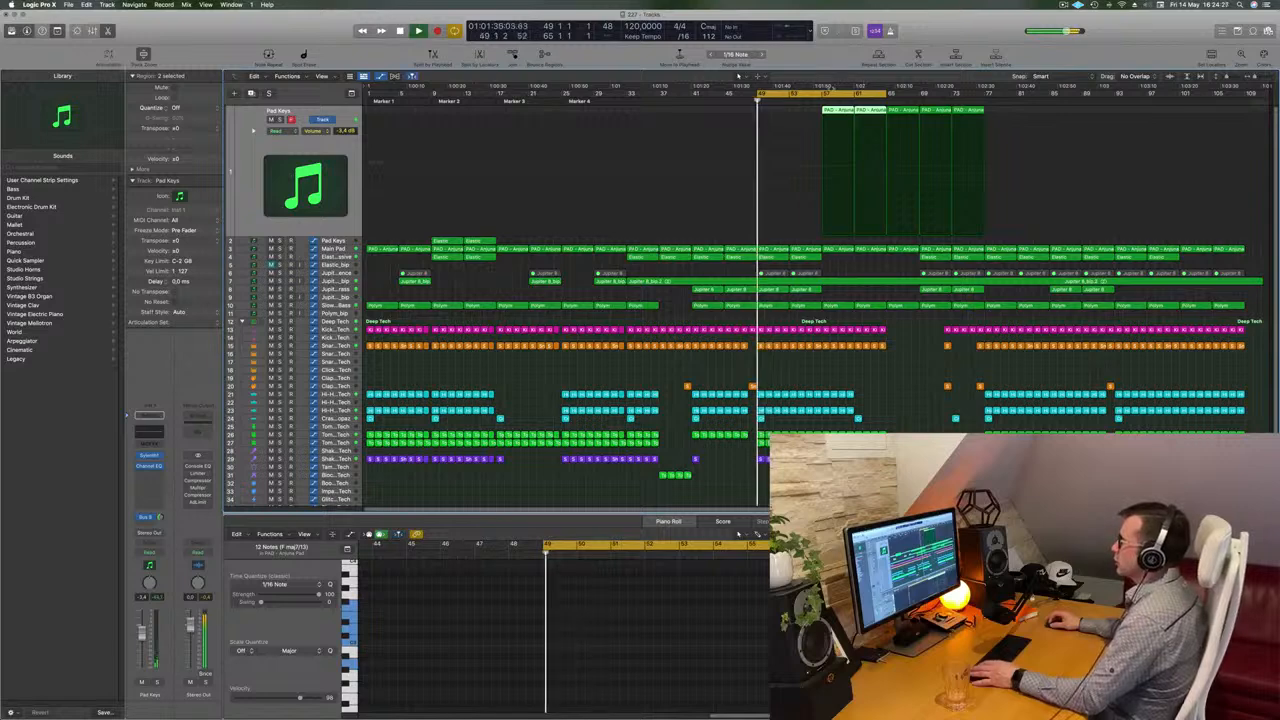
pyautogui.moveTo(837, 94); pyautogui.dragTo(906, 94)
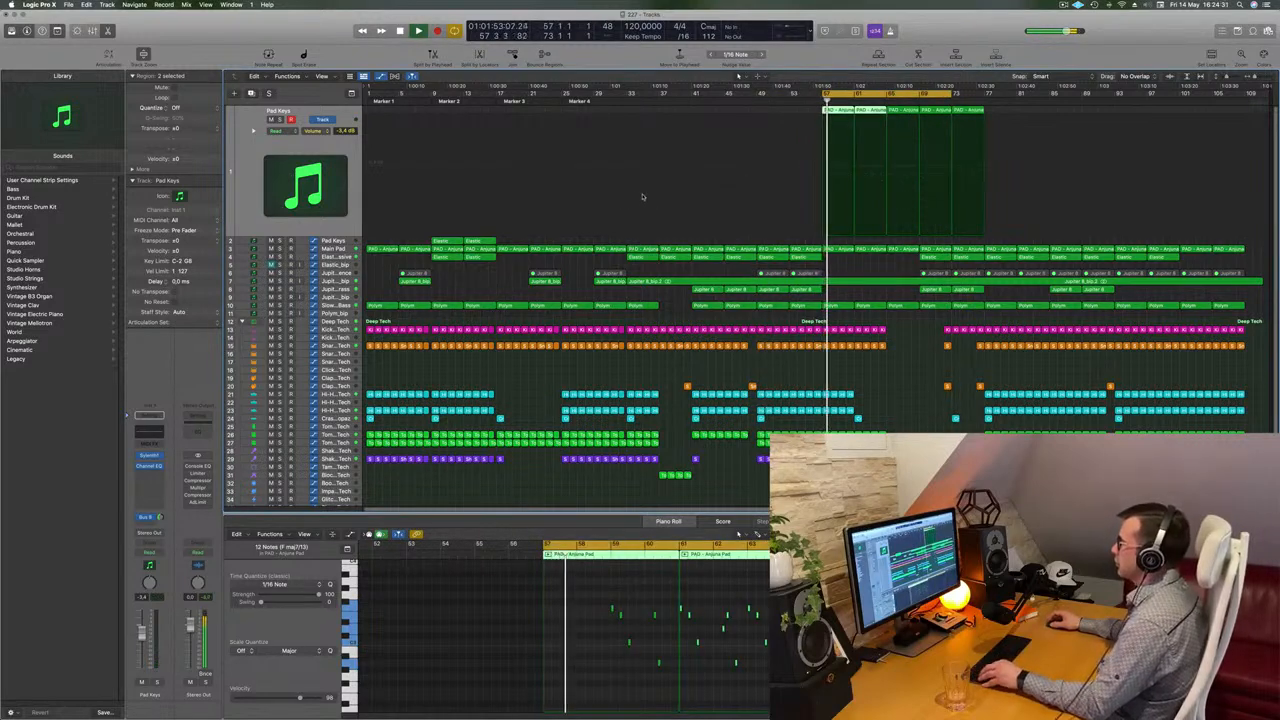
pyautogui.press('super+Right')
pyautogui.press('super+Right')
pyautogui.press('super+Right')
pyautogui.press('super+Right')
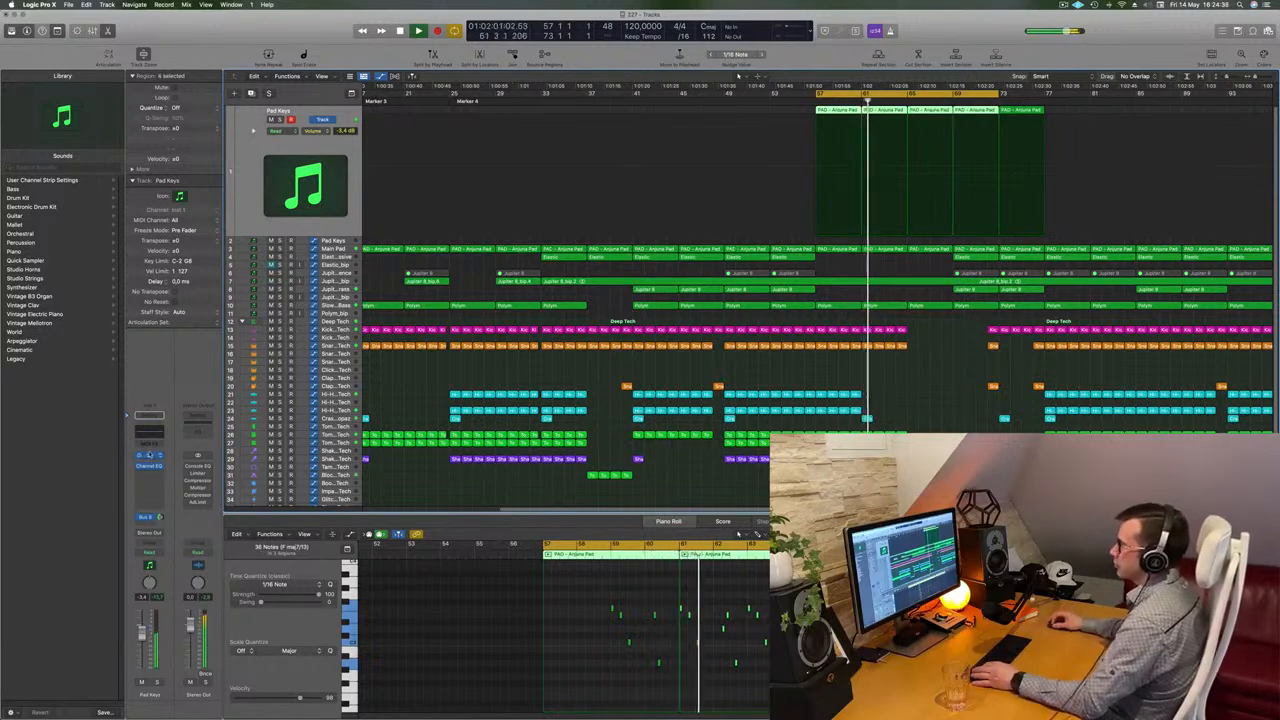
# Step: Inspect the Pad Keys track's Sylenth1 instrument, declining the update download, and hide the plug-in window
pyautogui.click(150, 456)
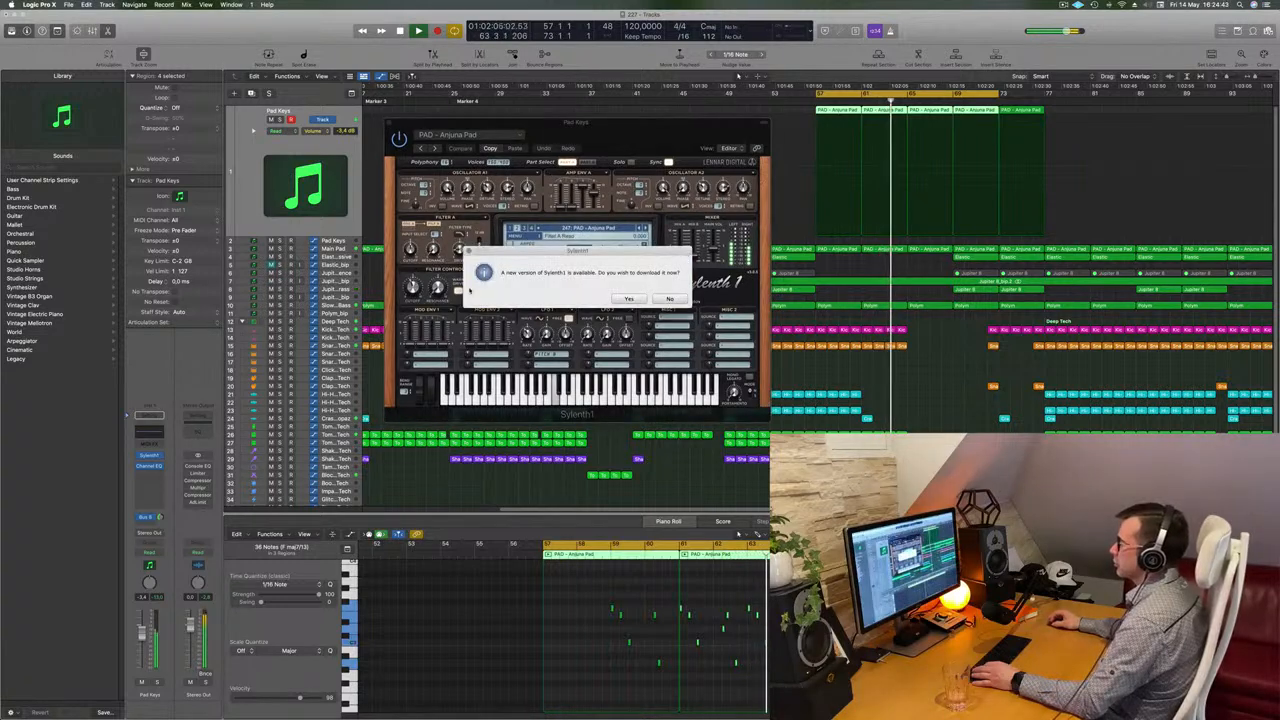
pyautogui.click(670, 299)
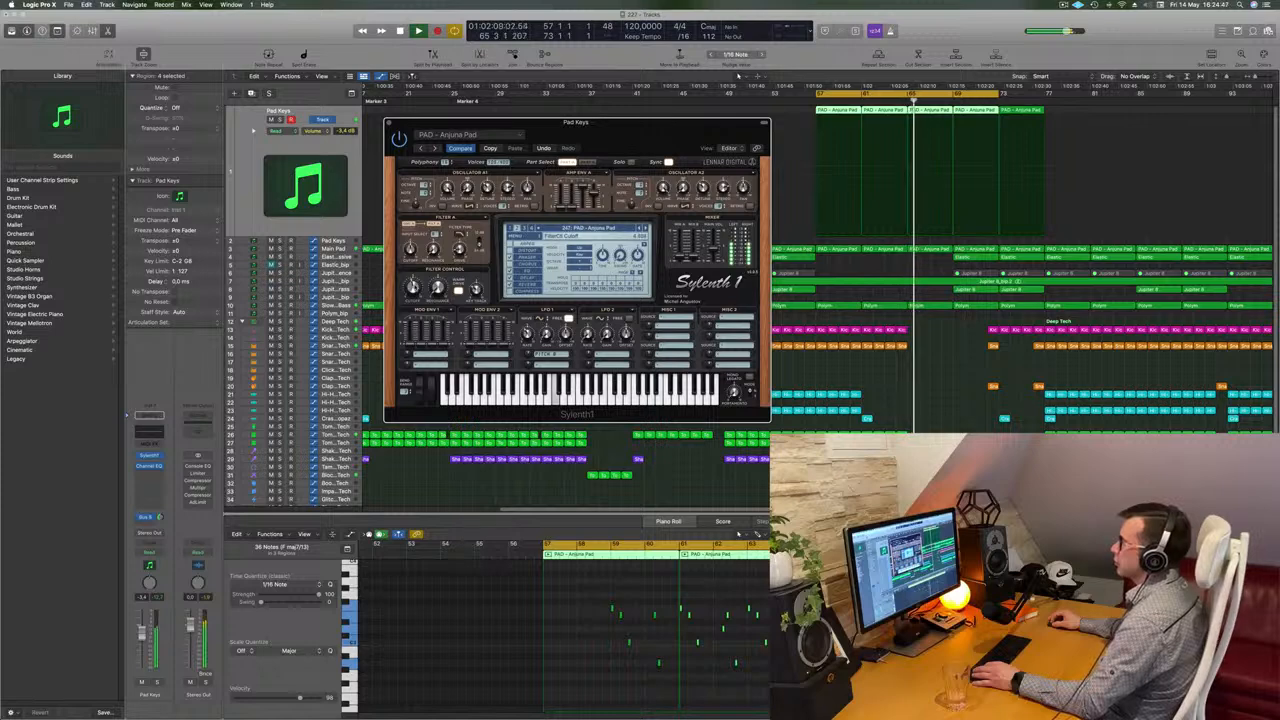
pyautogui.moveTo(614, 148); pyautogui.dragTo(671, 275)
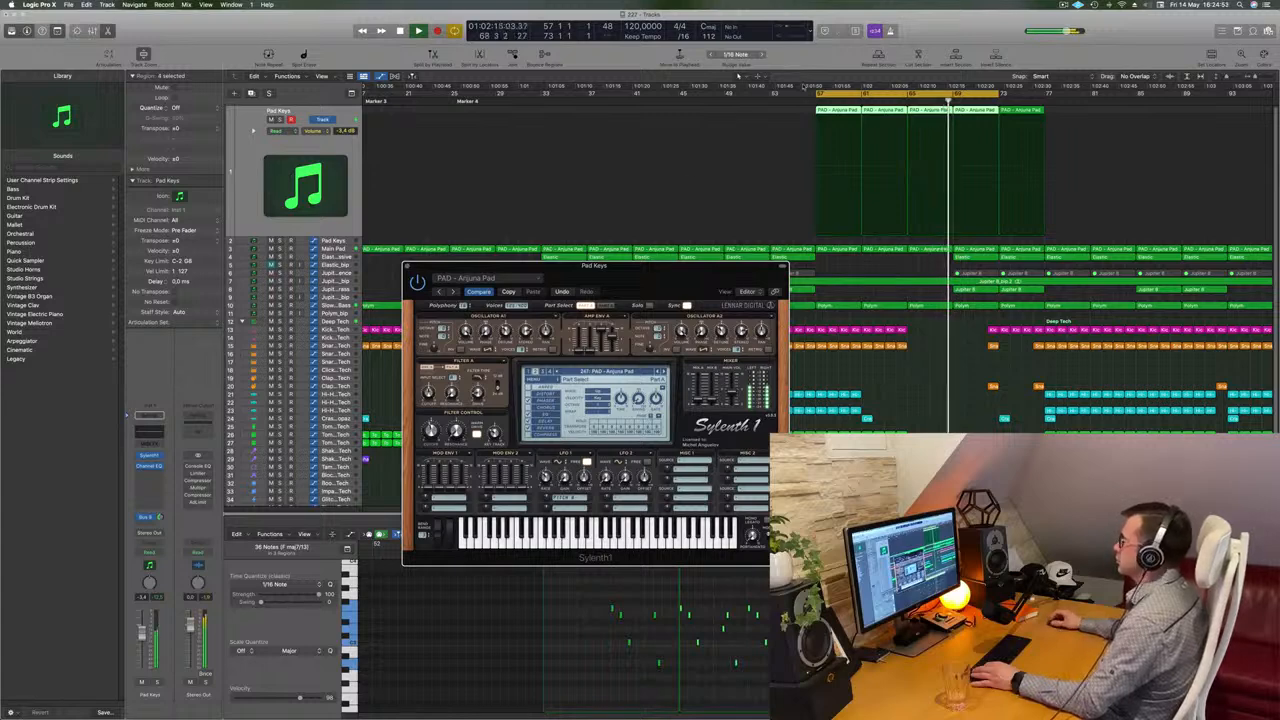
pyautogui.press('super+Left')
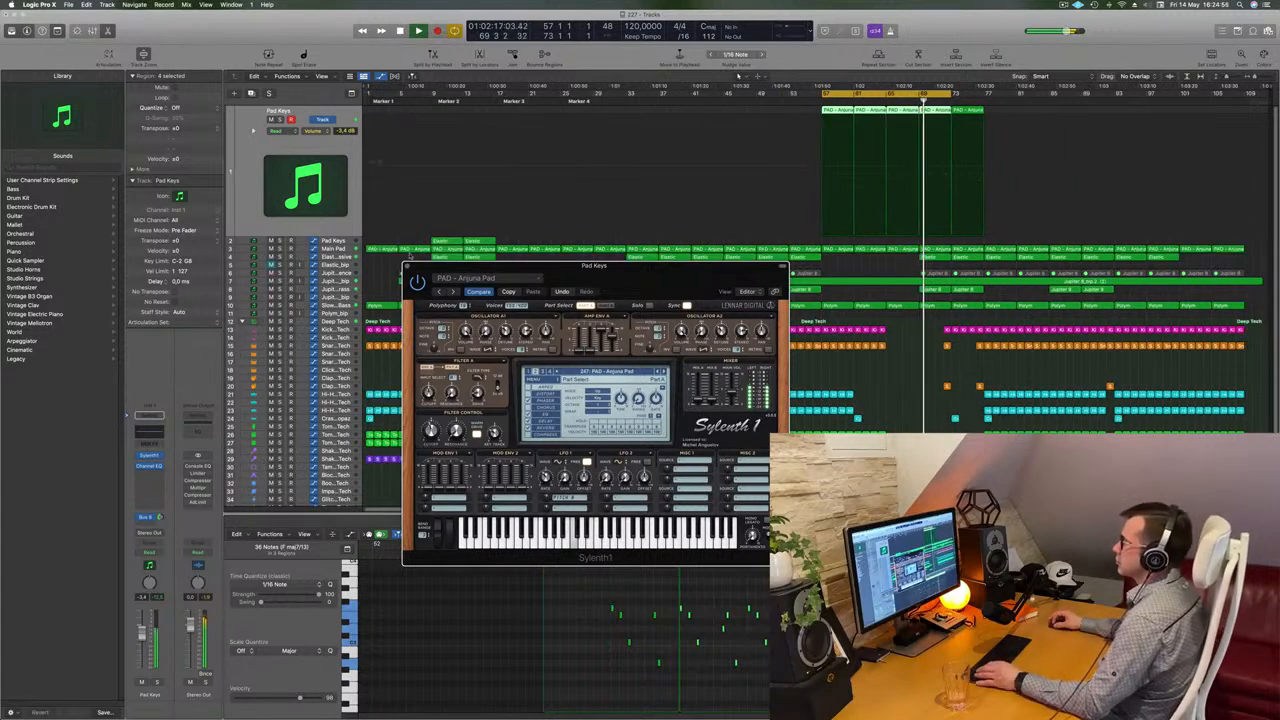
pyautogui.press('v')
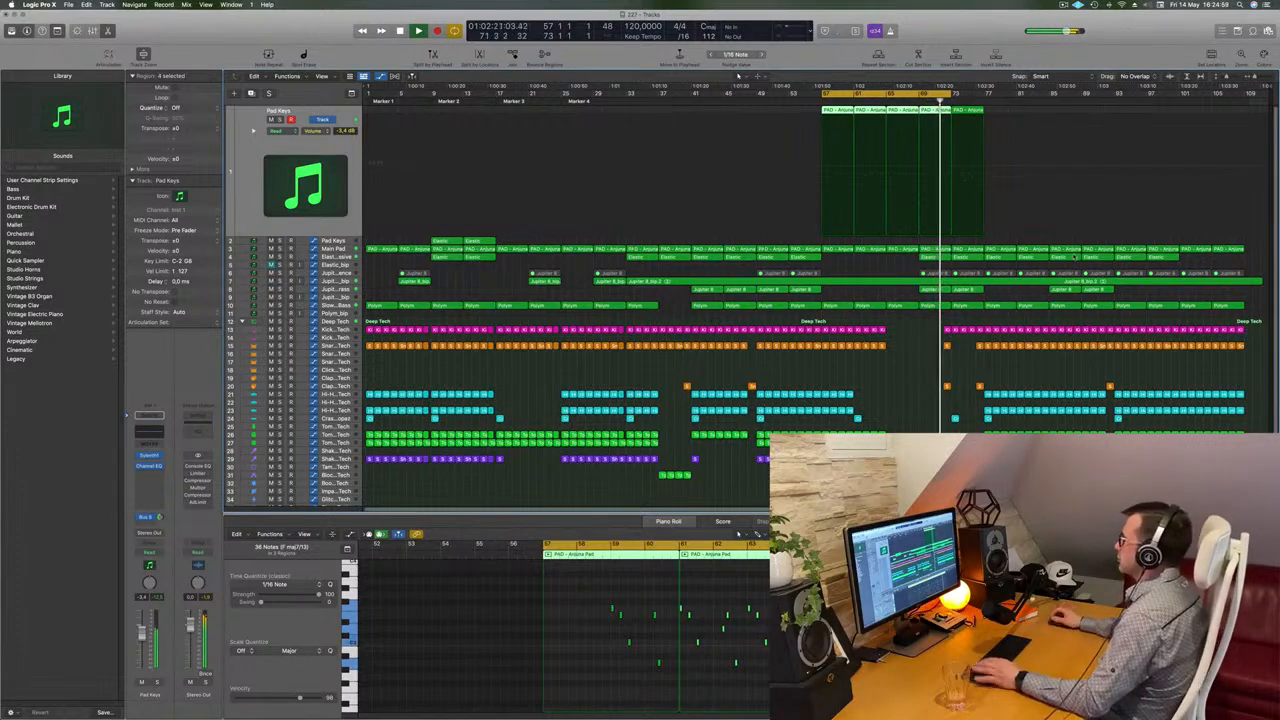
# Step: Extend the end of the cycle range to bar 77 and listen to the Pad Keys section
pyautogui.press('super+Right')
pyautogui.press('super+Right')
pyautogui.press('super+Left')
pyautogui.press('super+Left')
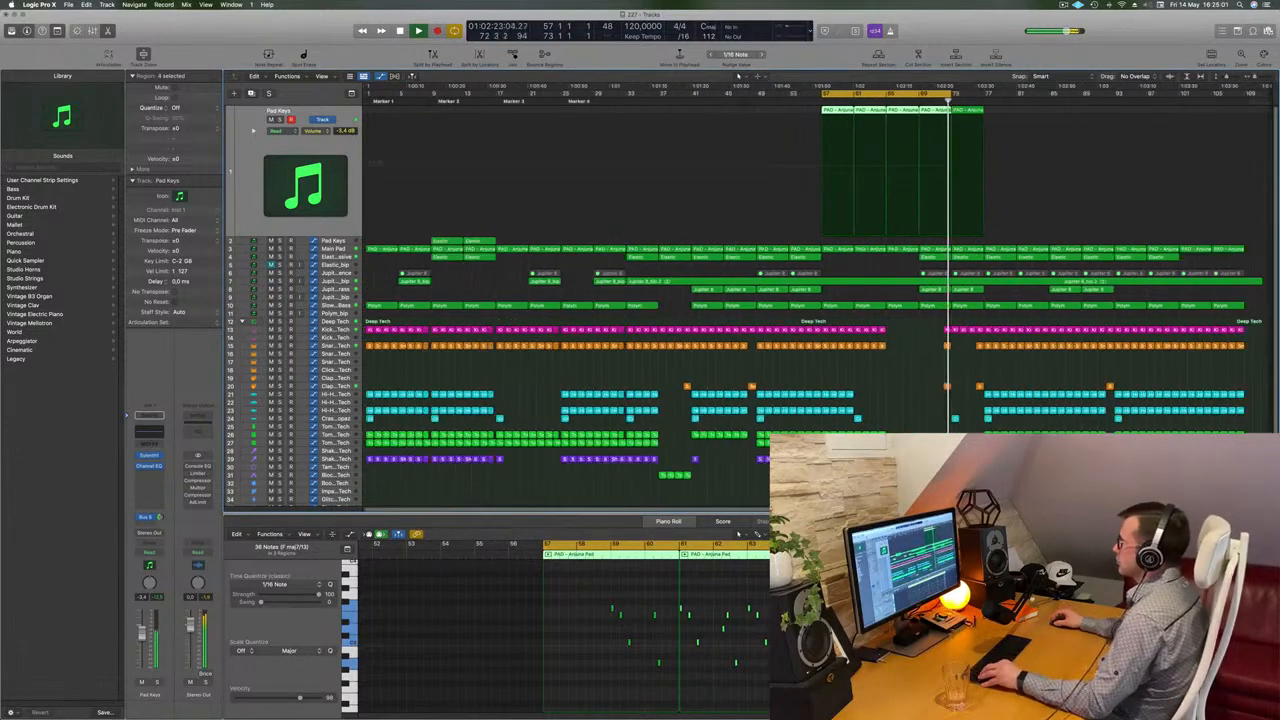
pyautogui.press('super+Right')
pyautogui.press('super+Left')
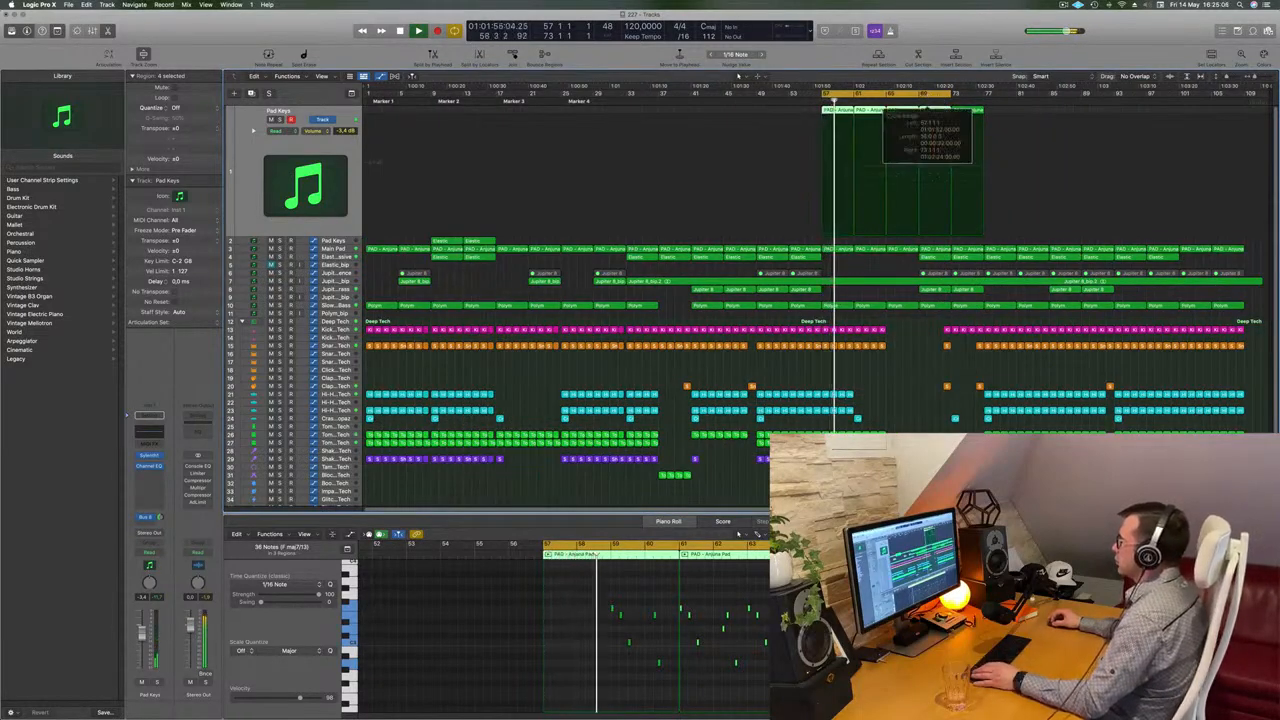
pyautogui.click(915, 100)
pyautogui.press('super+Right')
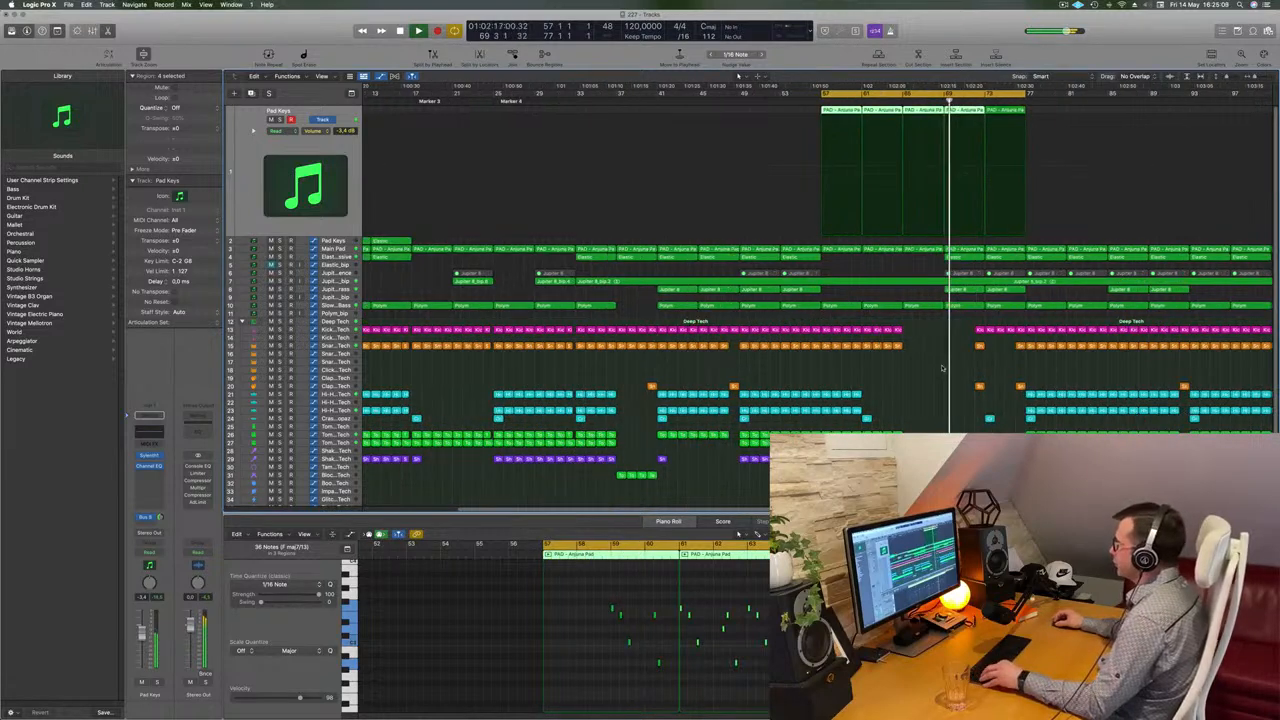
pyautogui.press('super+Left')
pyautogui.scroll(3, 942, 367)
pyautogui.scroll(-3, 943, 366)
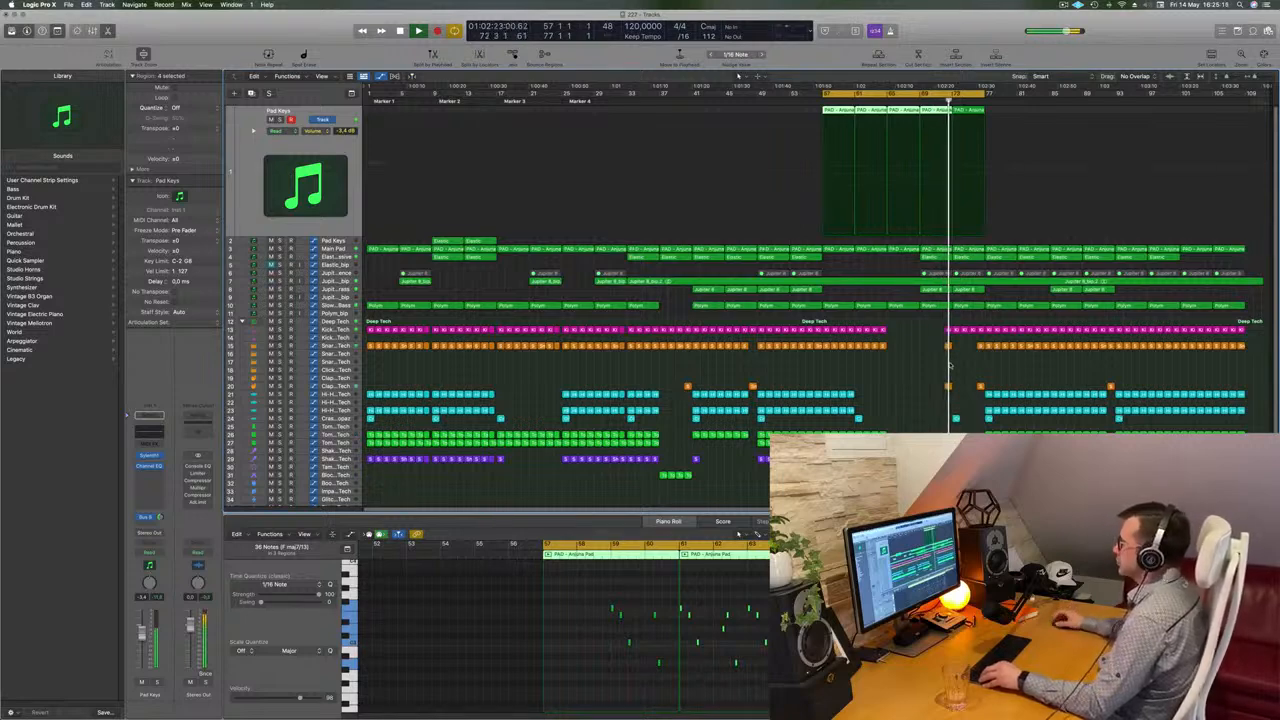
pyautogui.scroll(2, 955, 362)
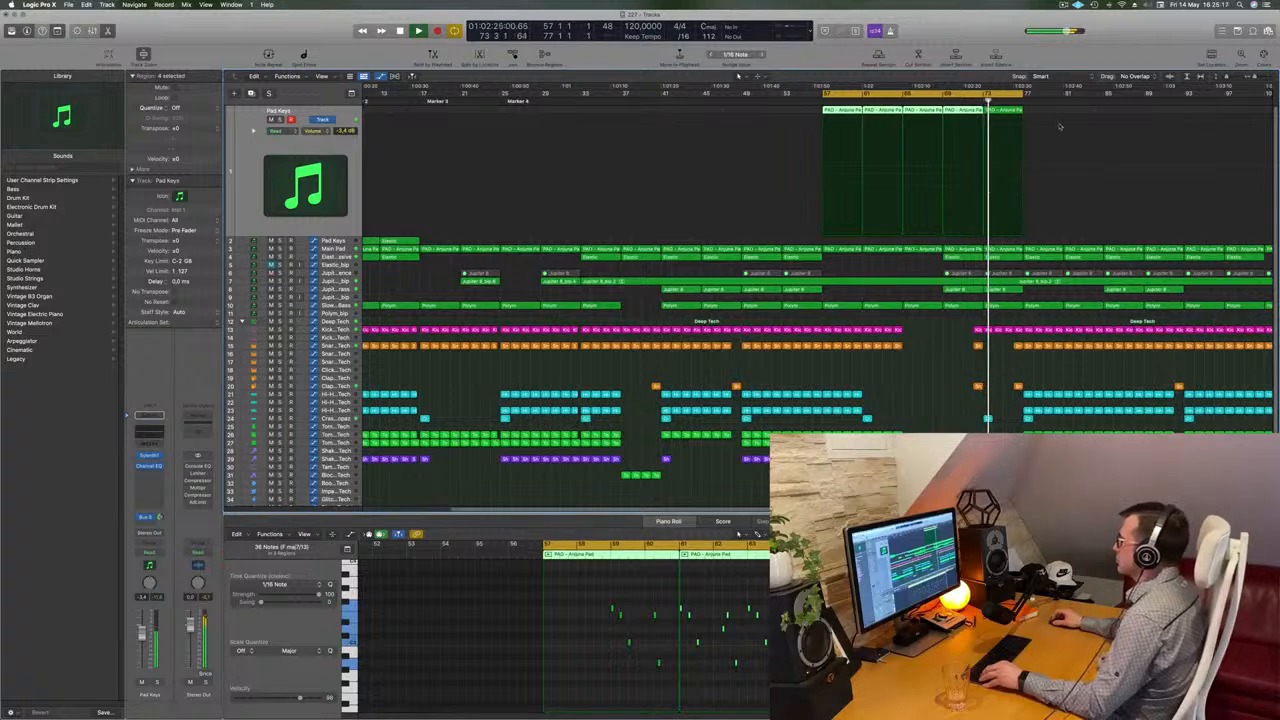
# Step: Replay from bar 69, copy the last Pad Keys region to bar 77, and extend the cycle range to bar 81
pyautogui.click(940, 102)
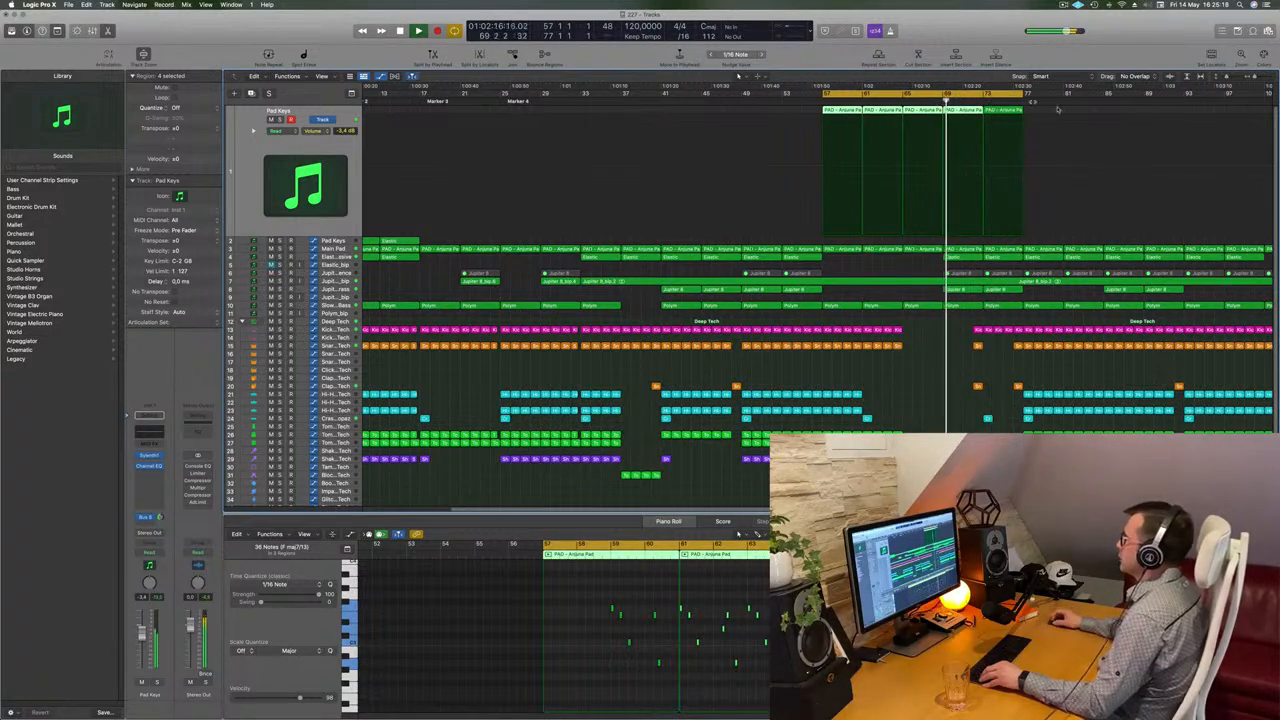
pyautogui.click(1013, 110)
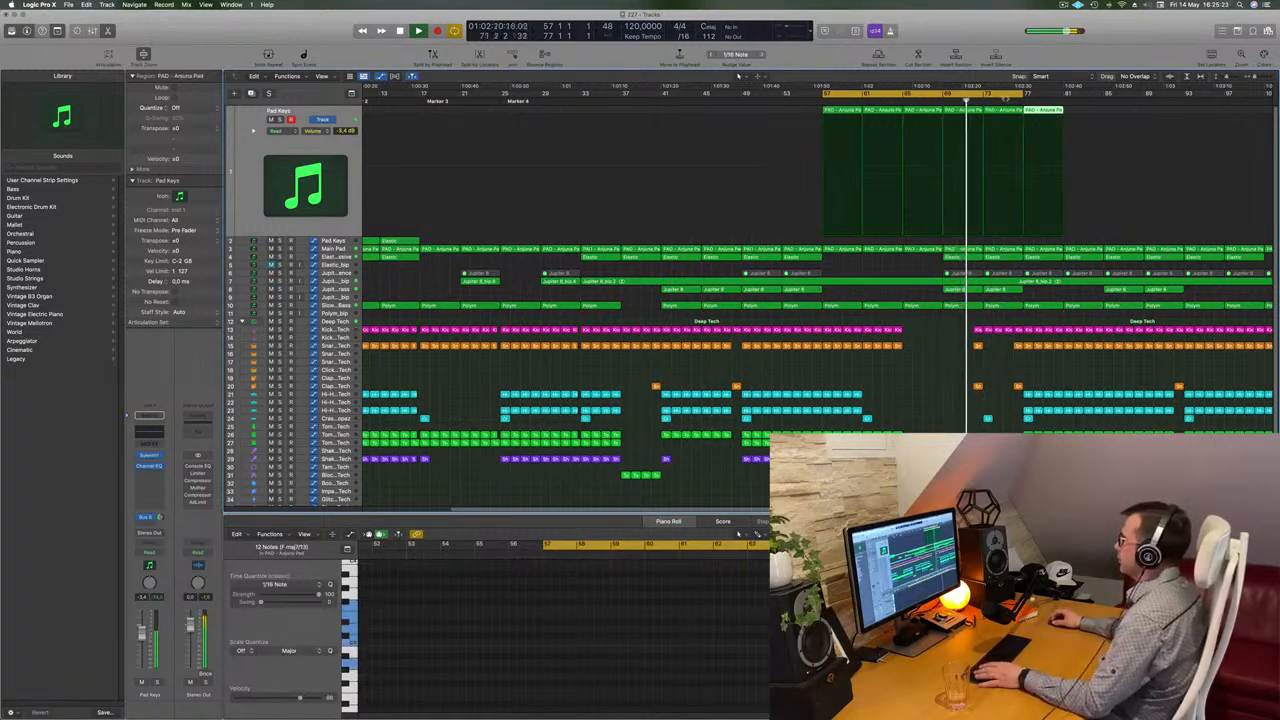
pyautogui.moveTo(1023, 94); pyautogui.dragTo(1066, 94)
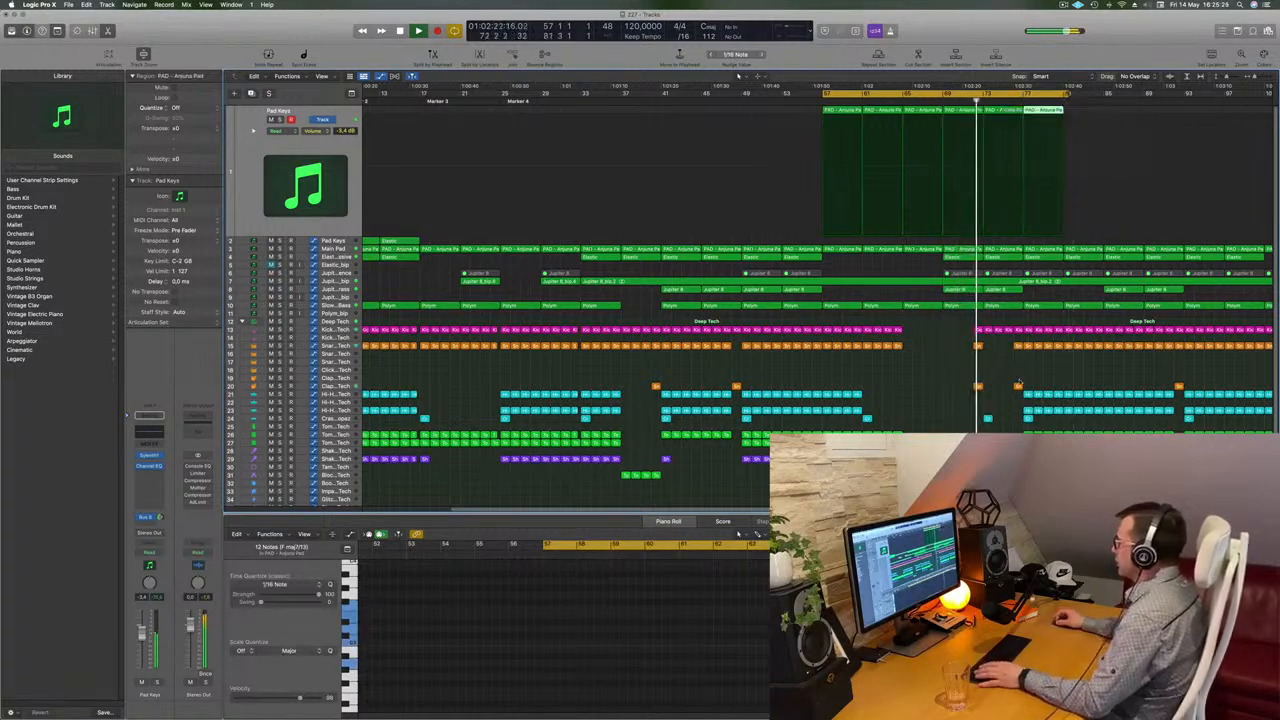
# Step: Delete the hi-hat regions between bars 77 and 81 and return the playhead to the project start
pyautogui.moveTo(1030, 386); pyautogui.dragTo(1060, 413)
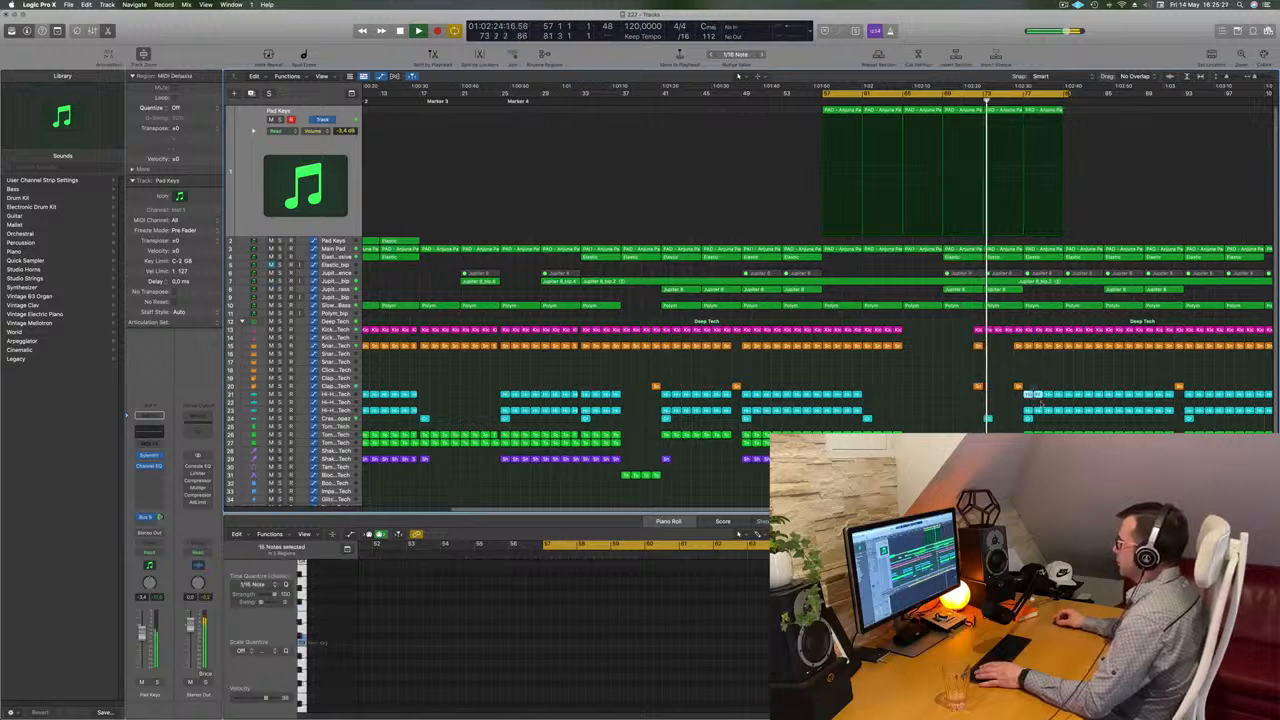
pyautogui.press('Return')
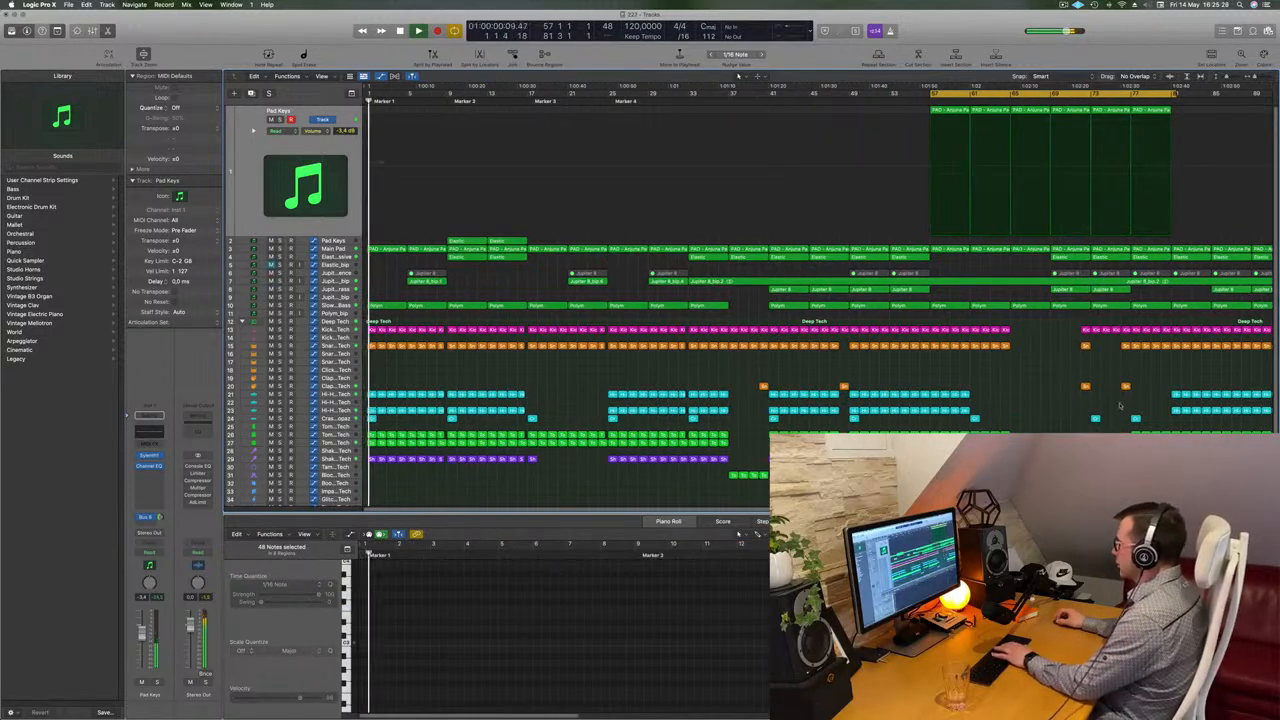
# Step: Play back the breakdown between bars 57 and 81 and examine the Jupiter 8_bip audio track
pyautogui.press('space')
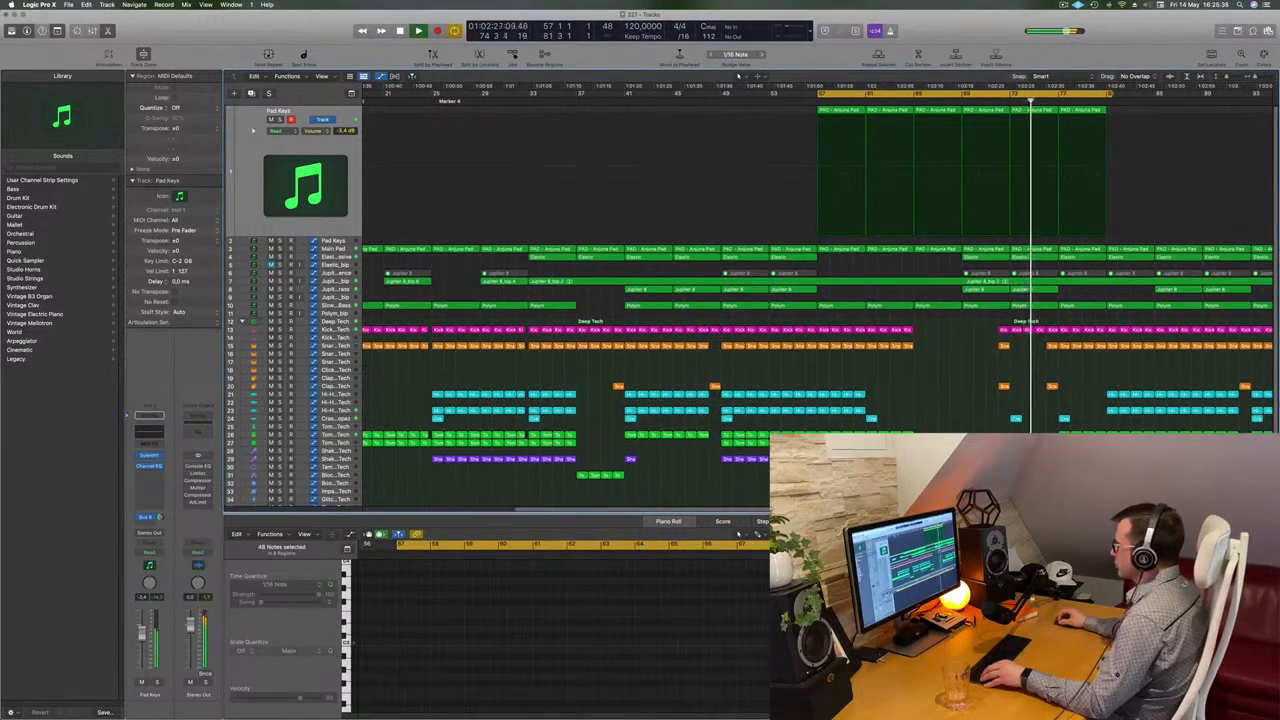
pyautogui.press('super+z')
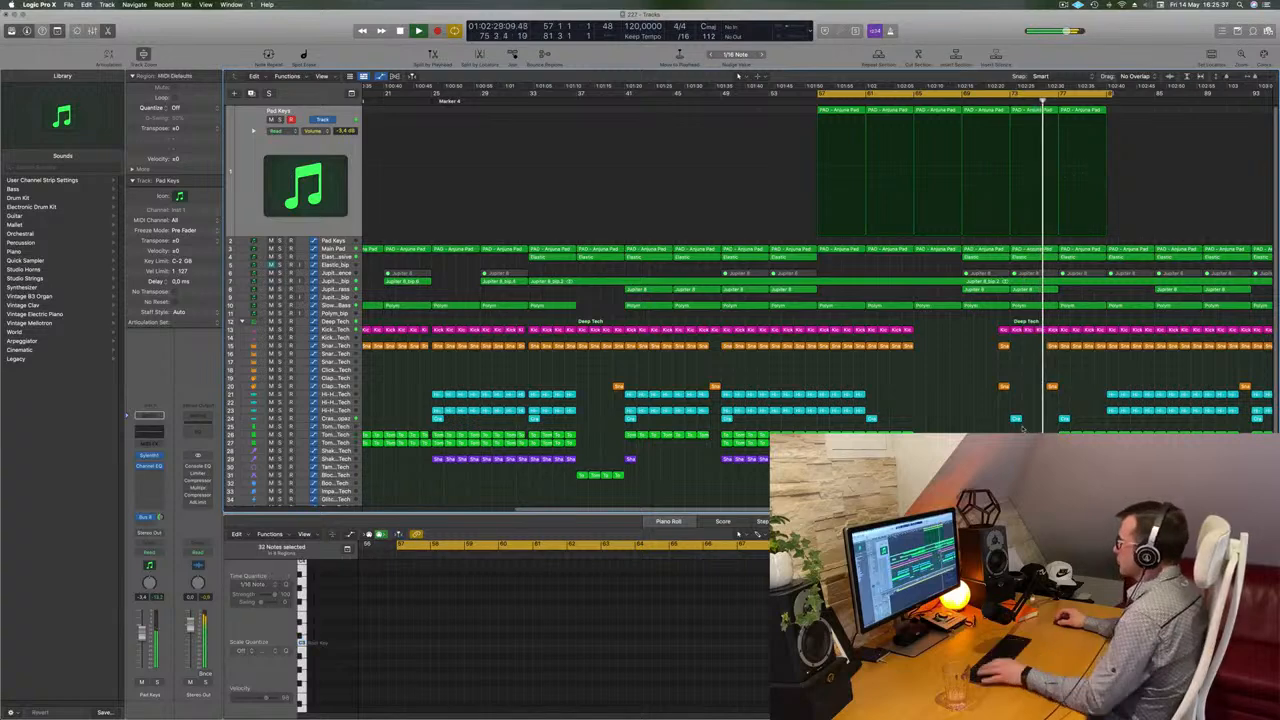
pyautogui.keyDown('ctrl'); pyautogui.keyDown('alt'); pyautogui.click(1022, 426); pyautogui.keyUp('alt'); pyautogui.keyUp('ctrl')
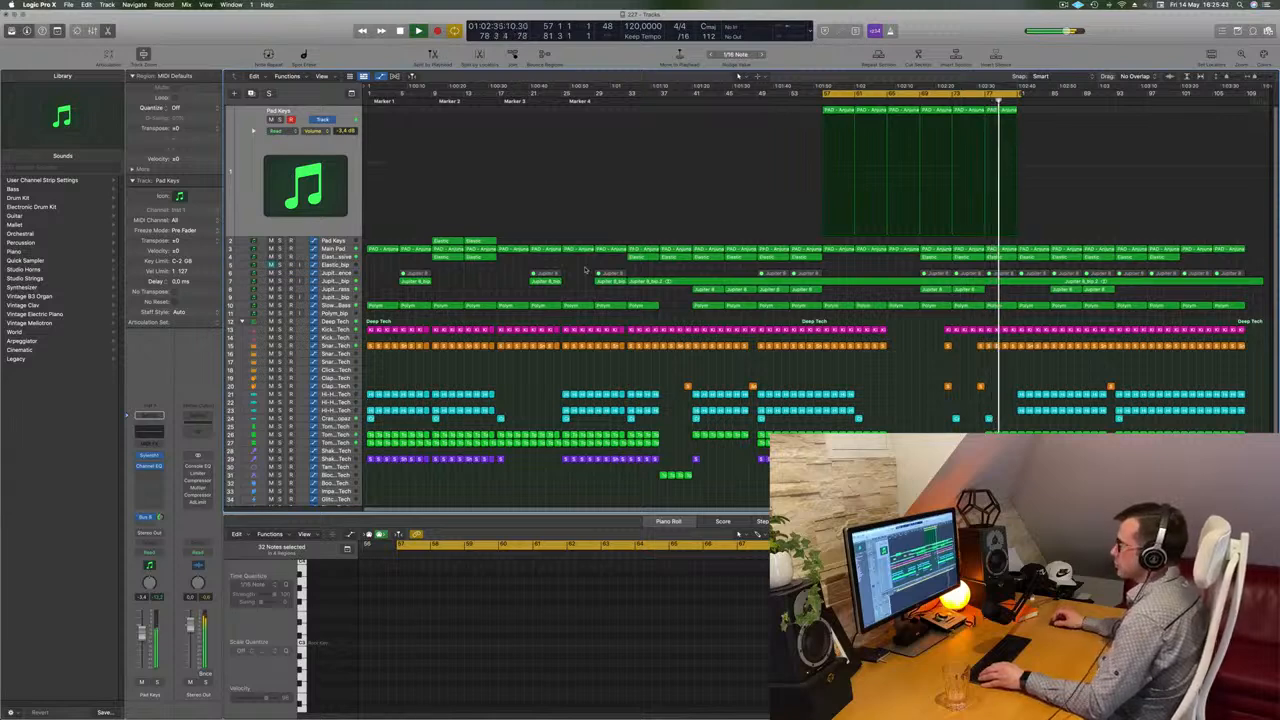
pyautogui.click(335, 282)
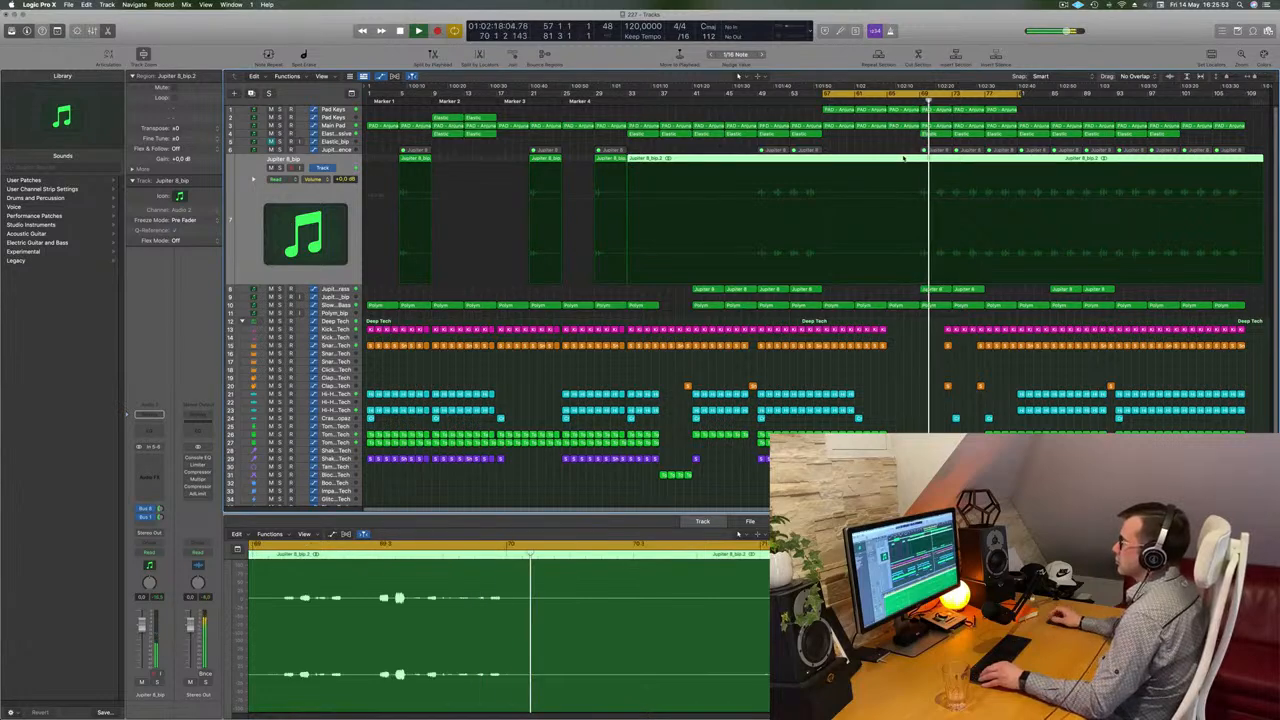
pyautogui.press('super+Right')
pyautogui.press('super+Right')
pyautogui.press('super+Left')
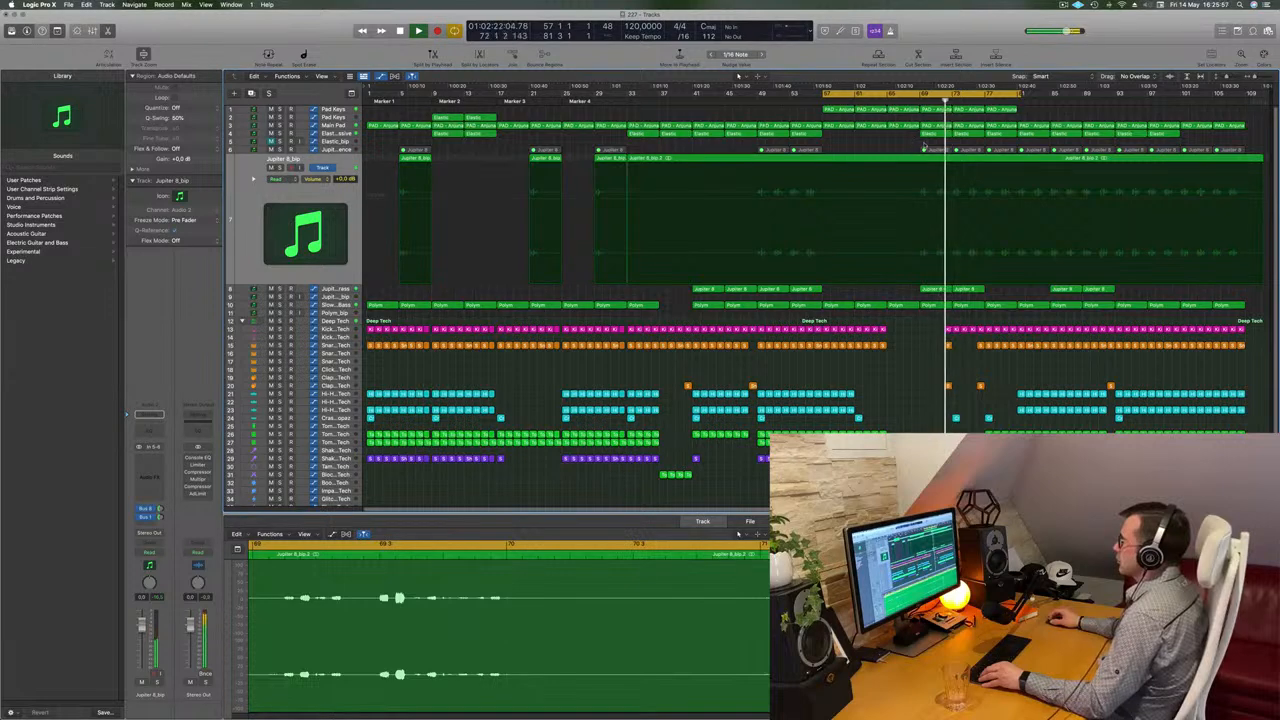
# Step: Stop playback and delete the Jupiter 8_bip track together with its regions
pyautogui.click(284, 180)
pyautogui.press('space')
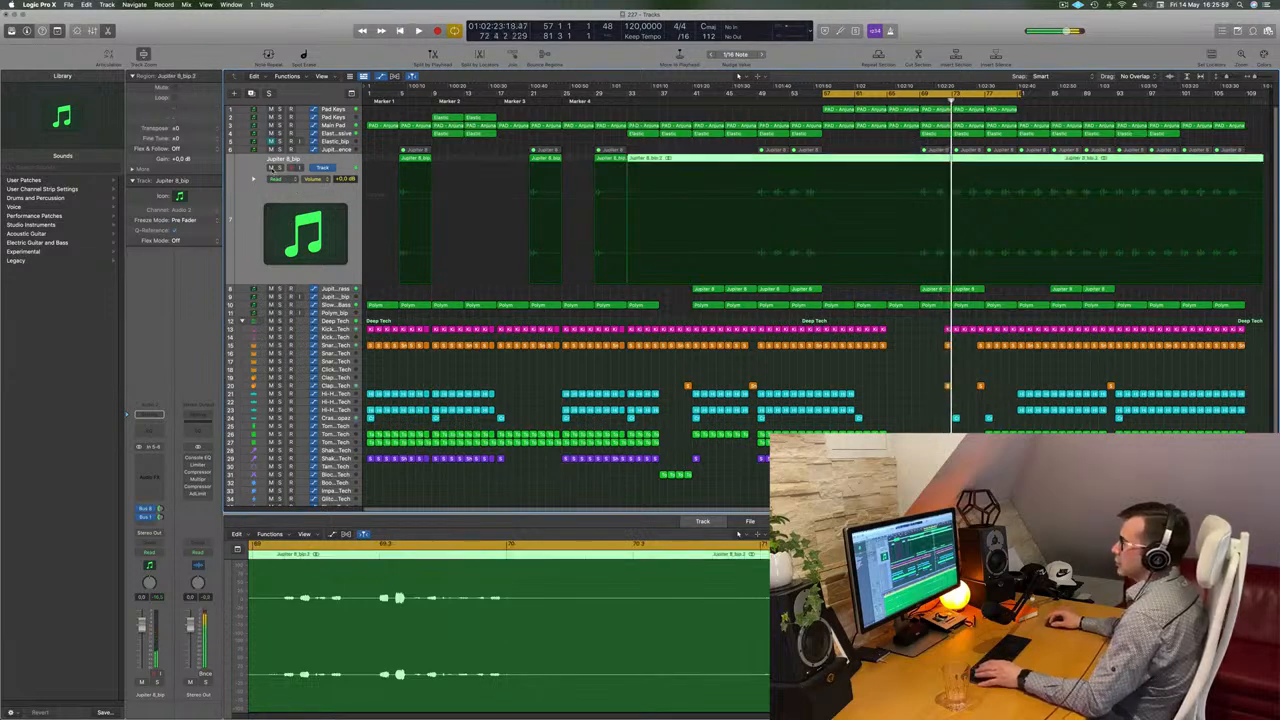
pyautogui.click(270, 167)
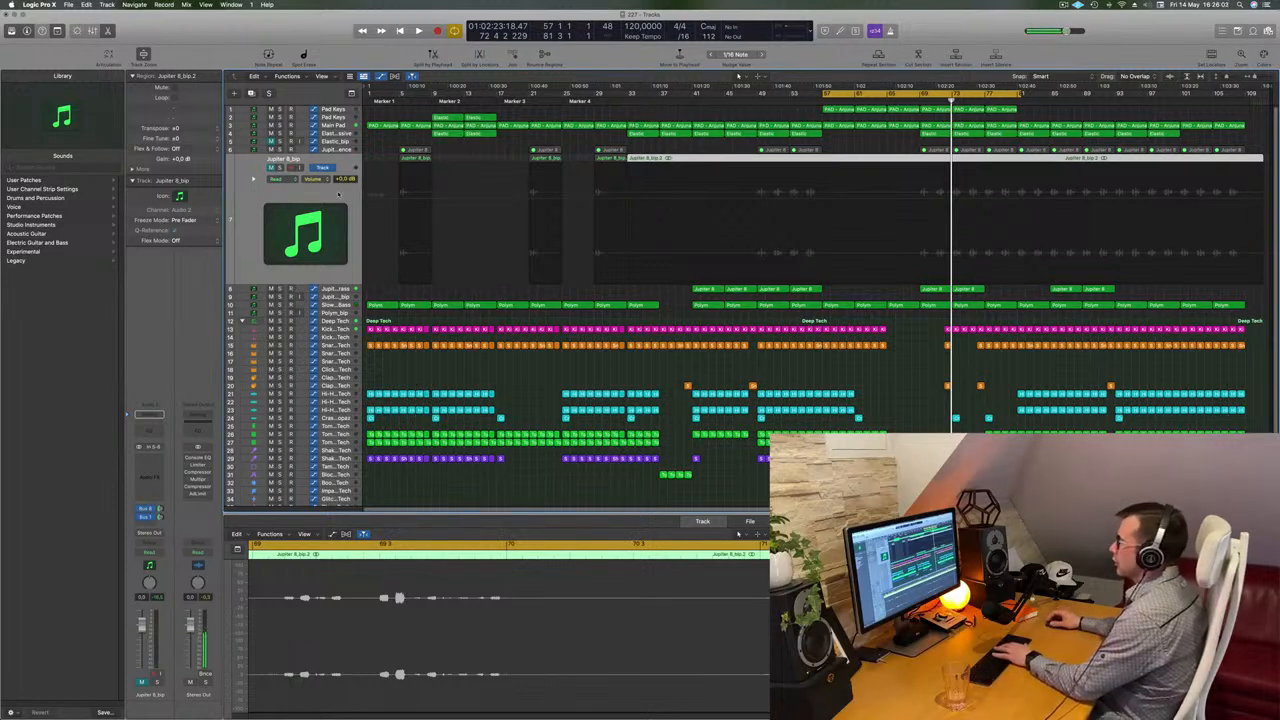
pyautogui.press('Delete')
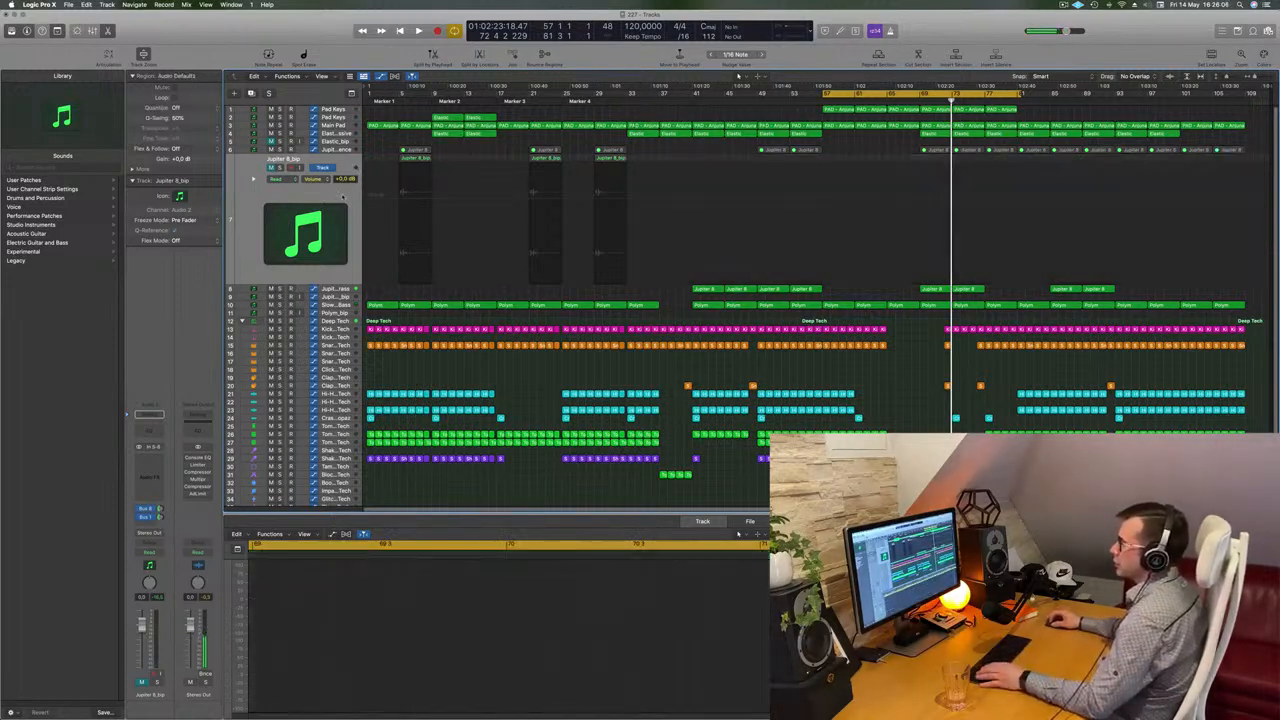
pyautogui.press('super+BackSpace')
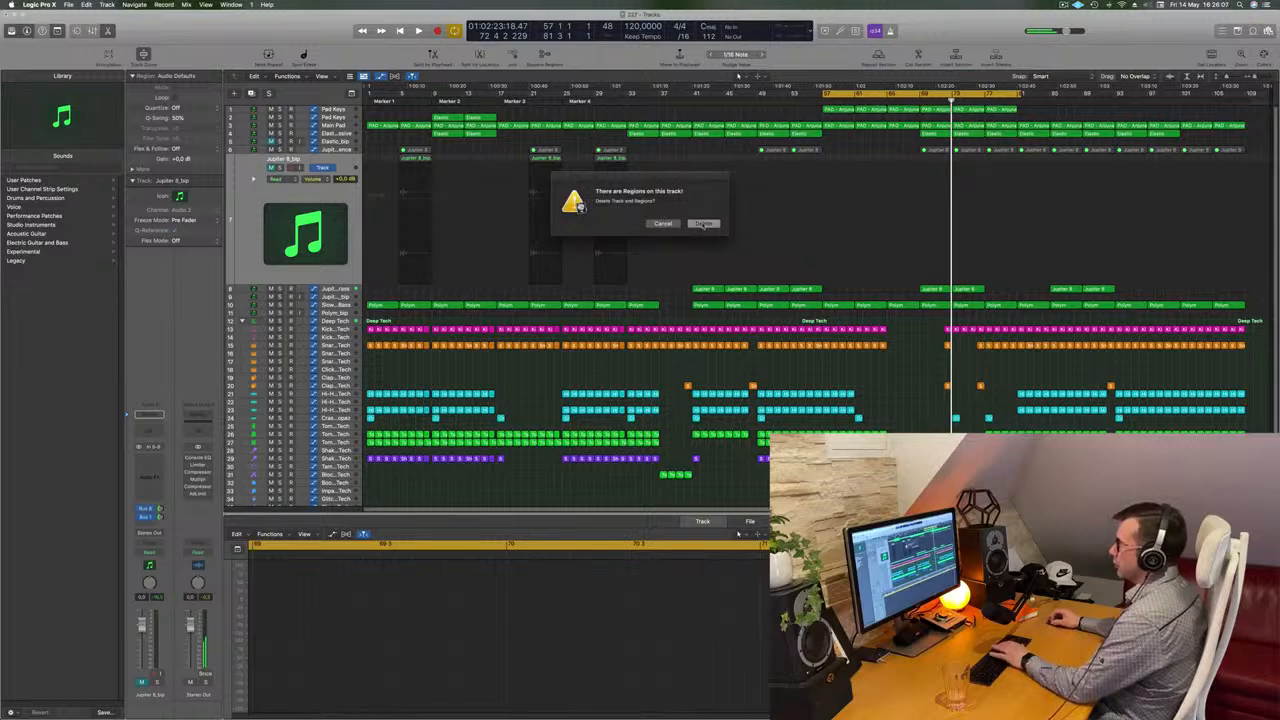
pyautogui.press('Return')
# Step: Unmute all regions on the Jupiter 8 Sequence track and restart playback
pyautogui.press('Up')
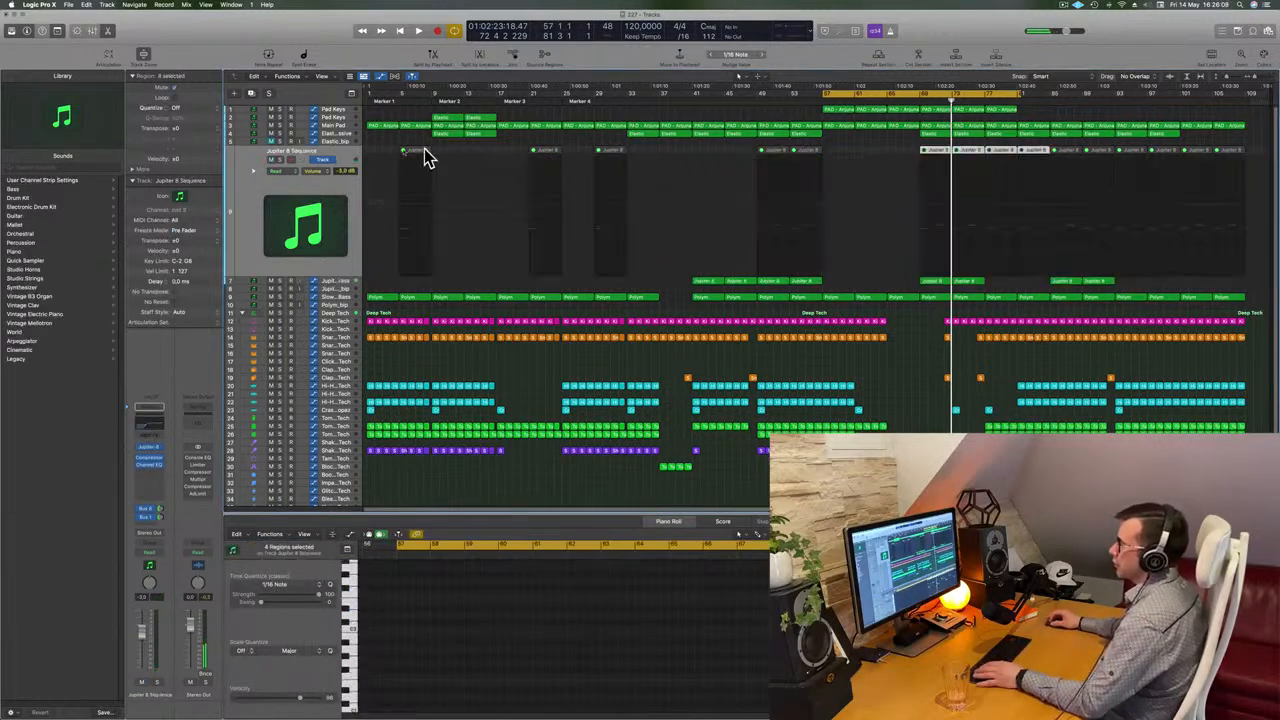
pyautogui.moveTo(403, 150); pyautogui.dragTo(1240, 152)
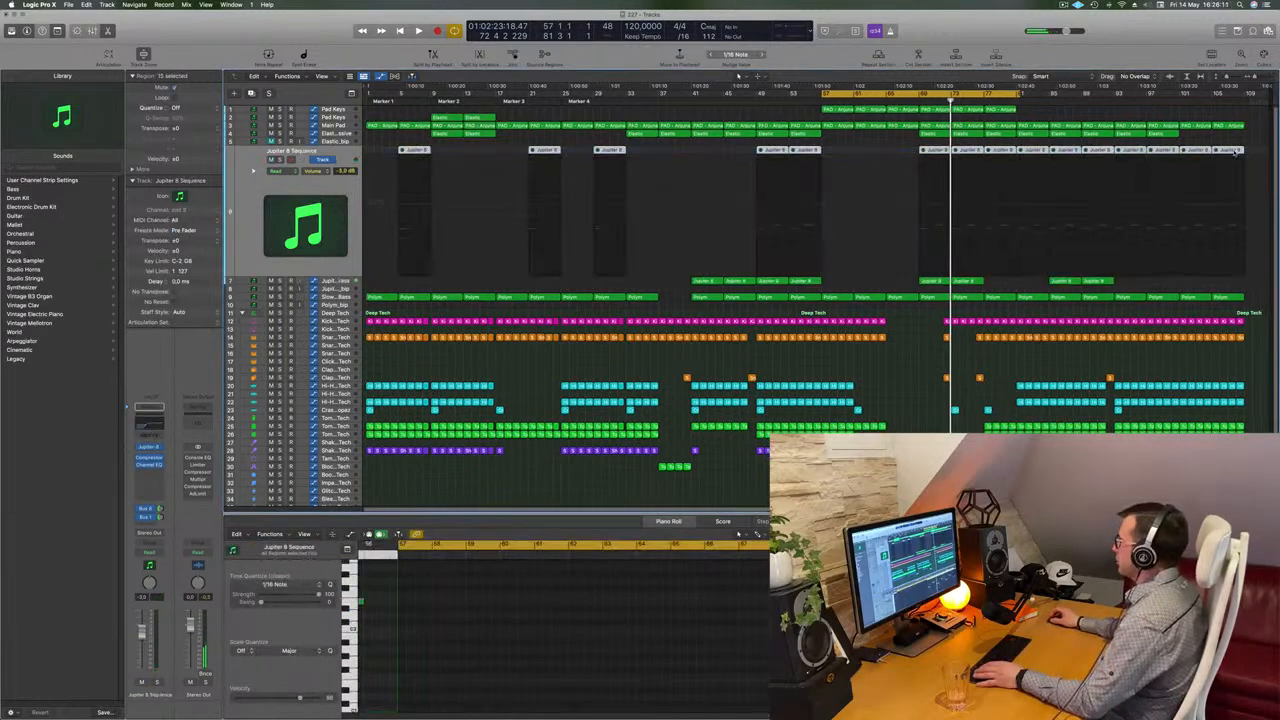
pyautogui.rightClick(1237, 150)
pyautogui.click(1185, 157)
pyautogui.press('space')
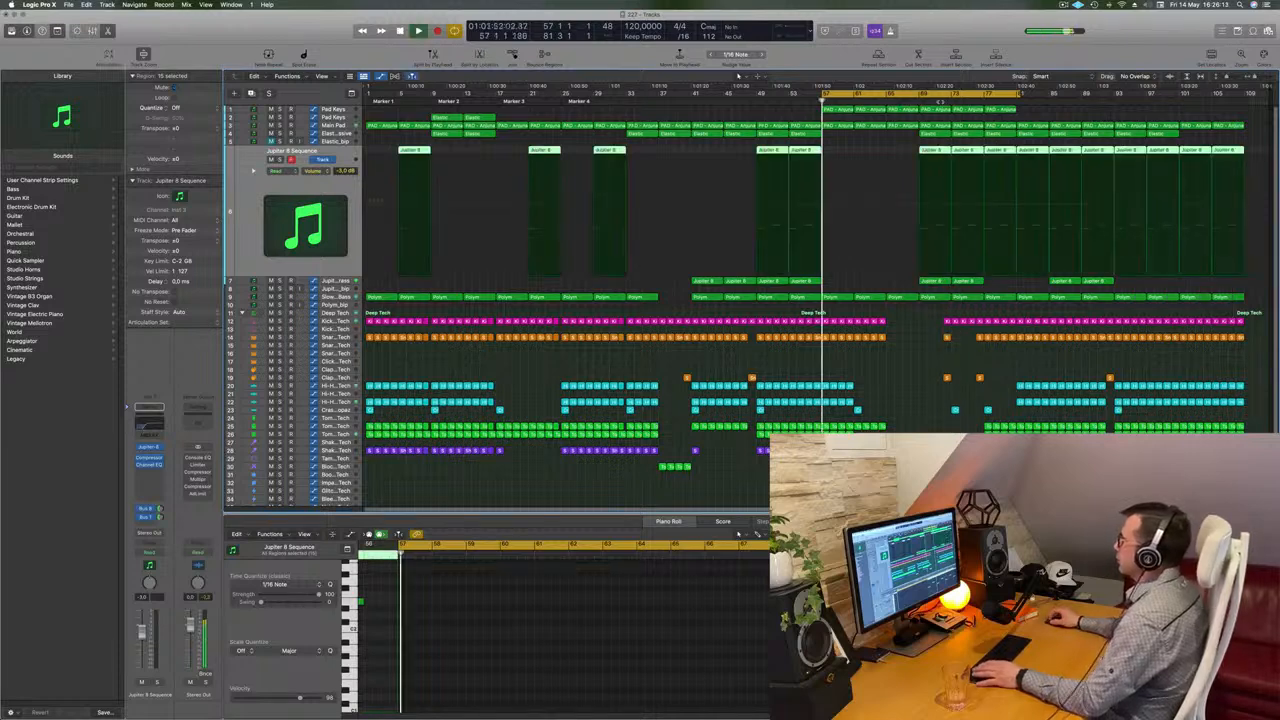
# Step: Delete the three Jupiter 8 Sequence regions between bars 69 and 81, keeping the ones from bar 81 on
pyautogui.moveTo(930, 150); pyautogui.dragTo(1006, 152)
pyautogui.press('Delete')
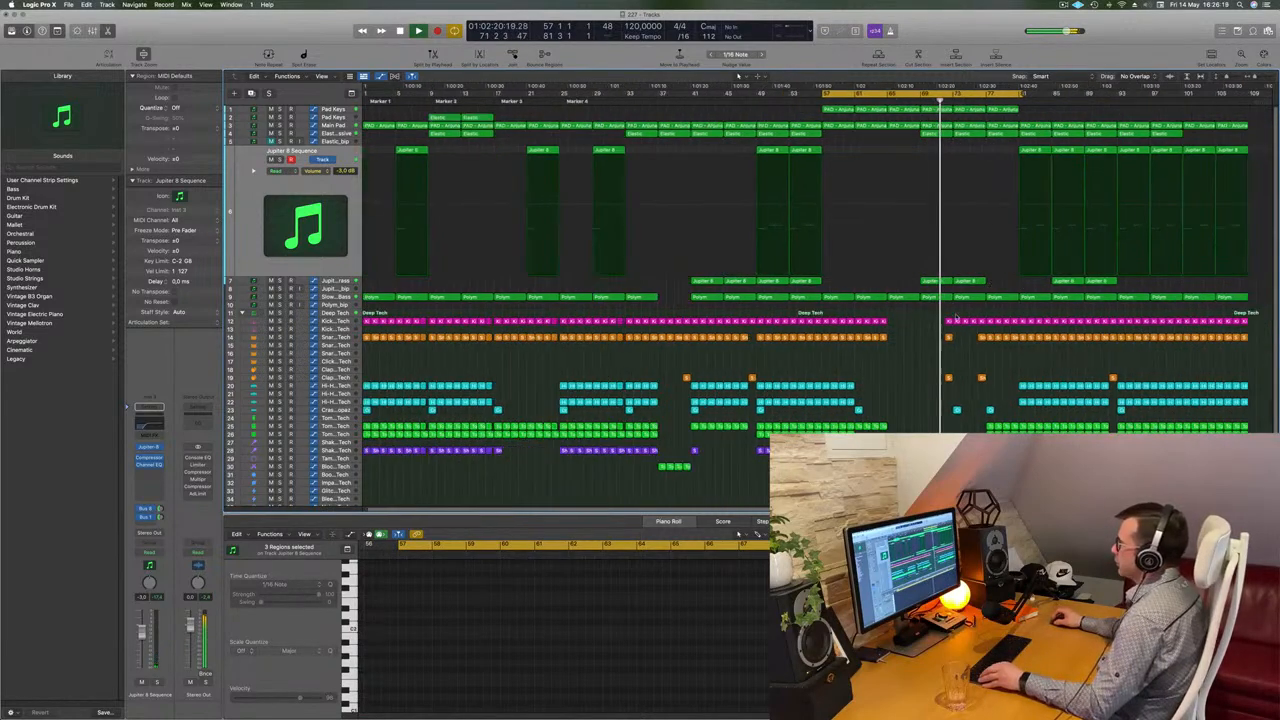
pyautogui.press('super+Left')
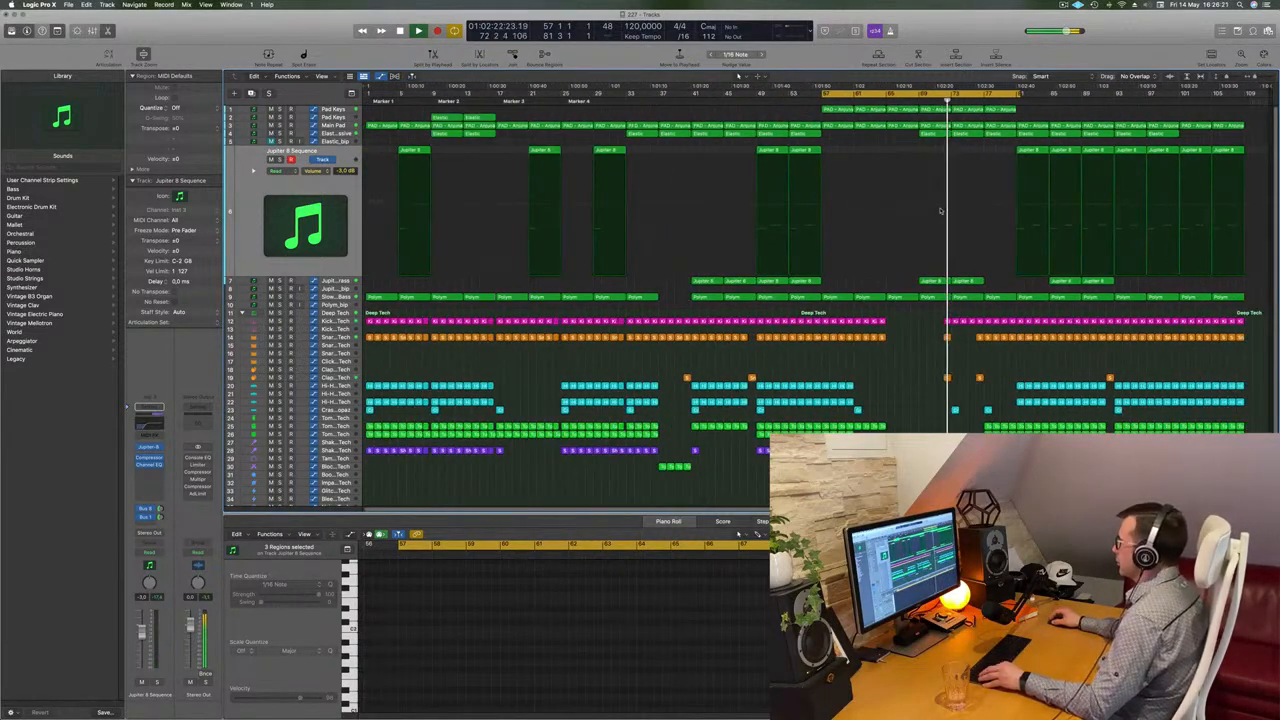
# Step: Delete the single snare and clap fill regions at bar 76
pyautogui.scroll(5, 960, 220)
pyautogui.scroll(-5, 998, 257)
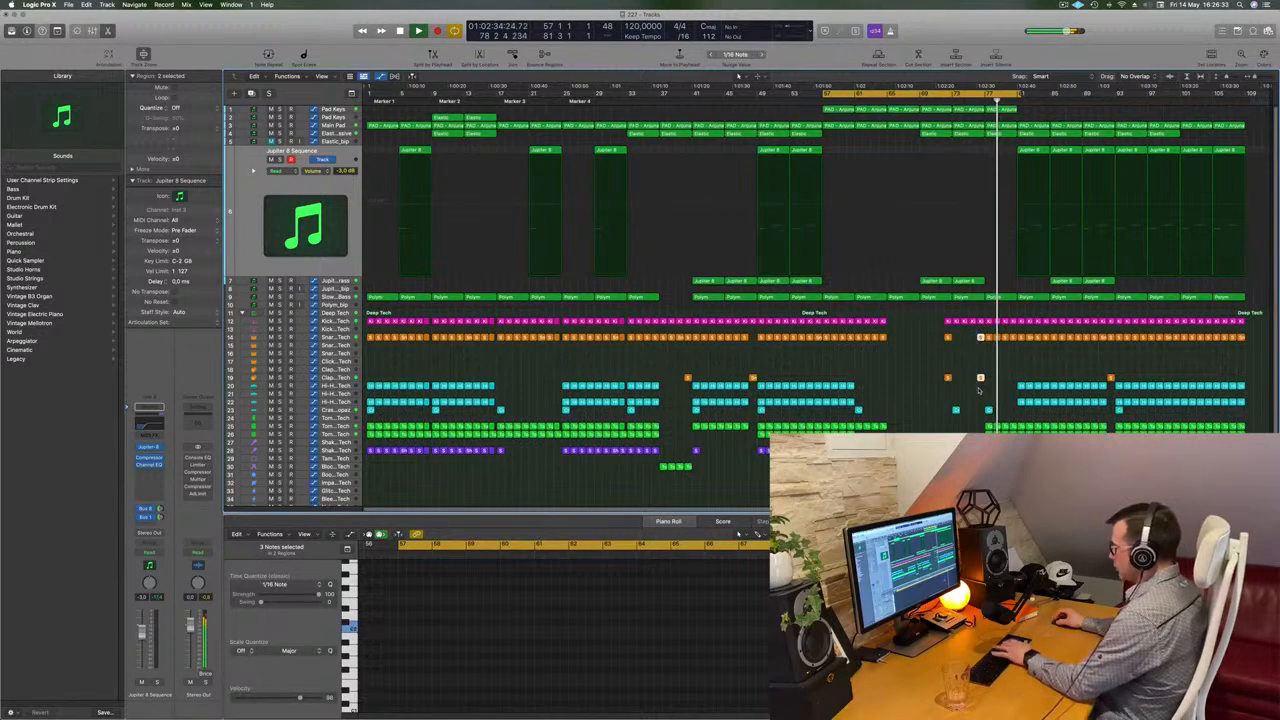
pyautogui.press('Delete')
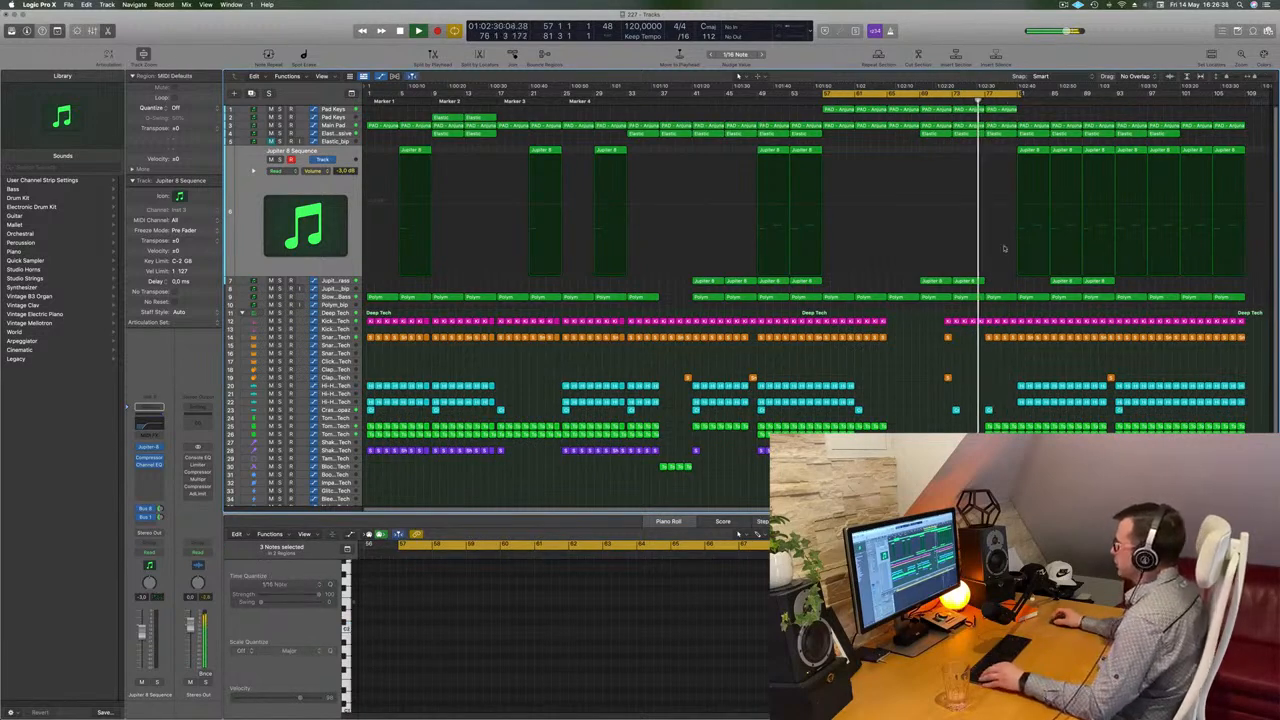
# Step: Play through the end of the breakdown and delete the kick, snare and tom regions in bar 80
pyautogui.click(975, 322)
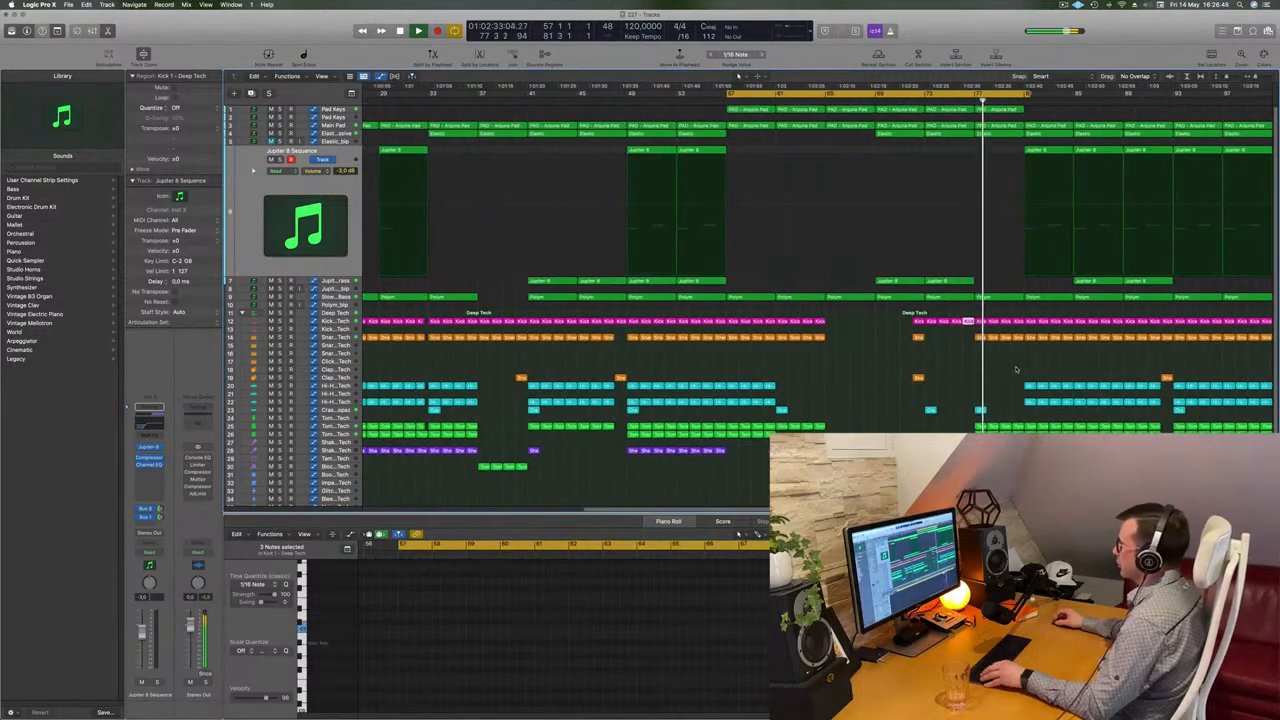
pyautogui.scroll(-3, 1015, 370)
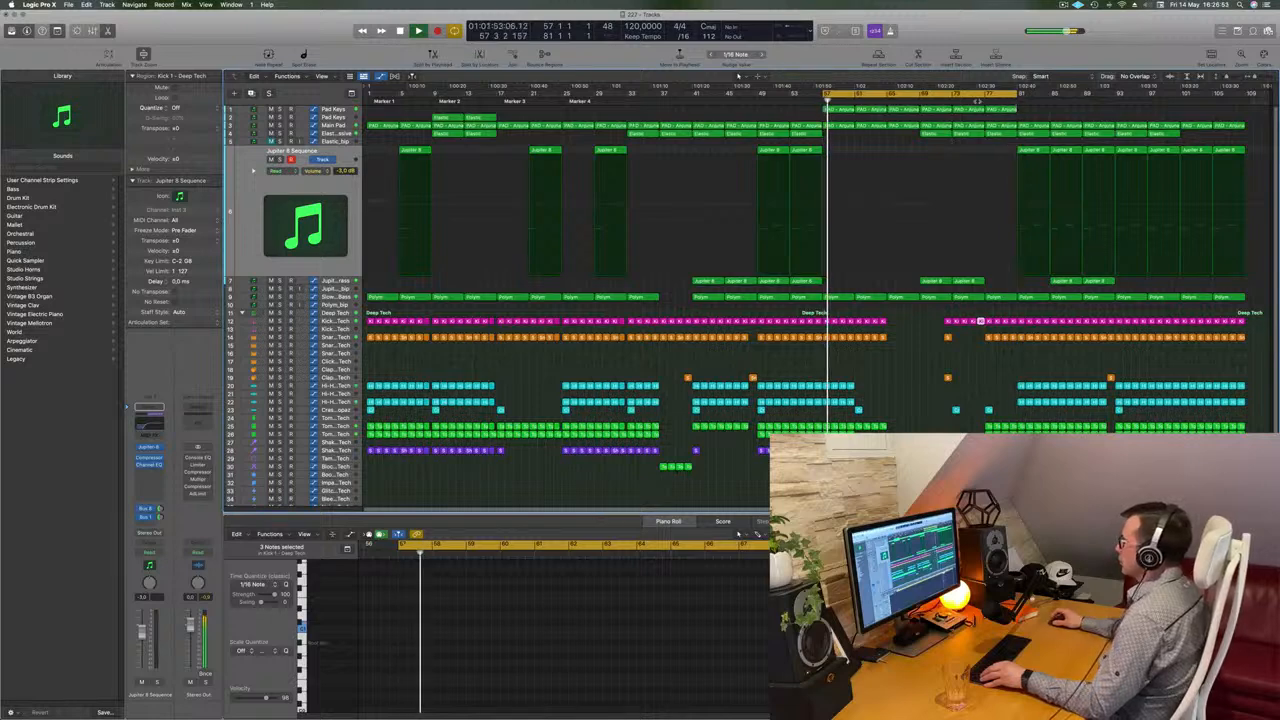
pyautogui.hotkey('shift', 'space')
pyautogui.press('super+Right')
pyautogui.press('super+Right')
pyautogui.moveTo(1073, 313); pyautogui.dragTo(1067, 438)
pyautogui.press('Delete')
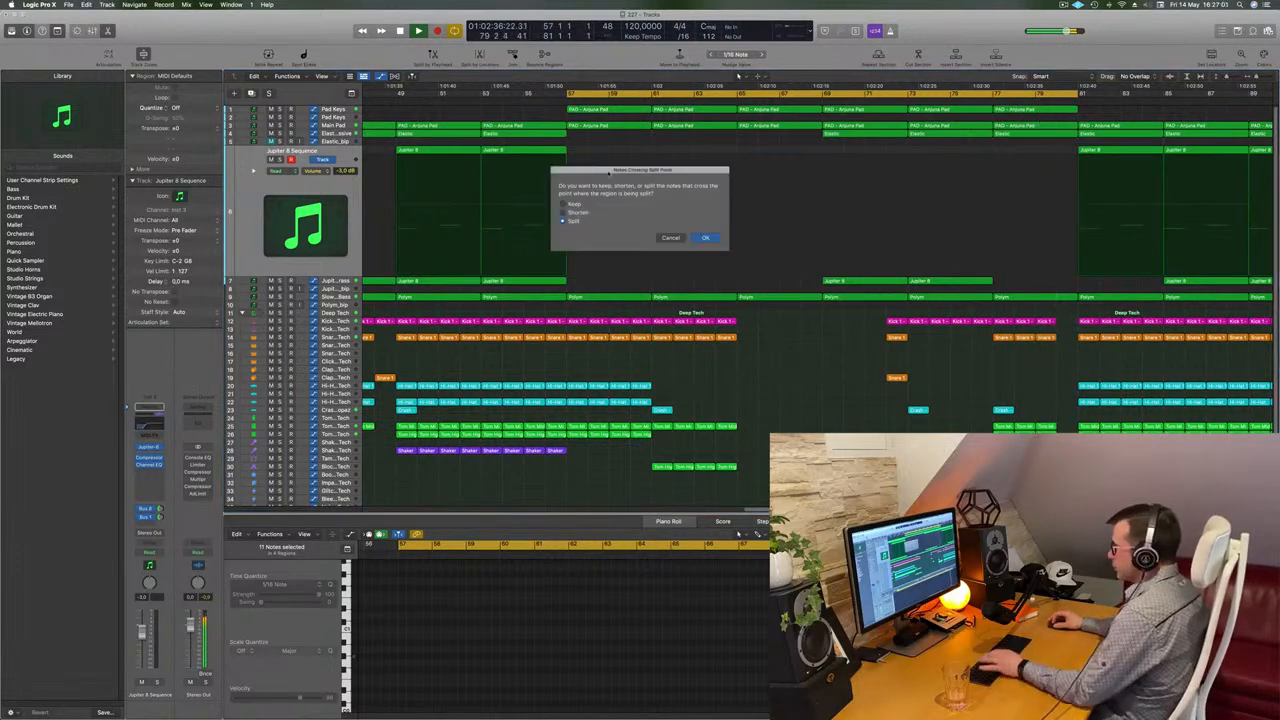
# Step: Split the Polym bass region at bar 80, splitting the crossing notes, and delete its last bar before bar 81
pyautogui.click(705, 238)
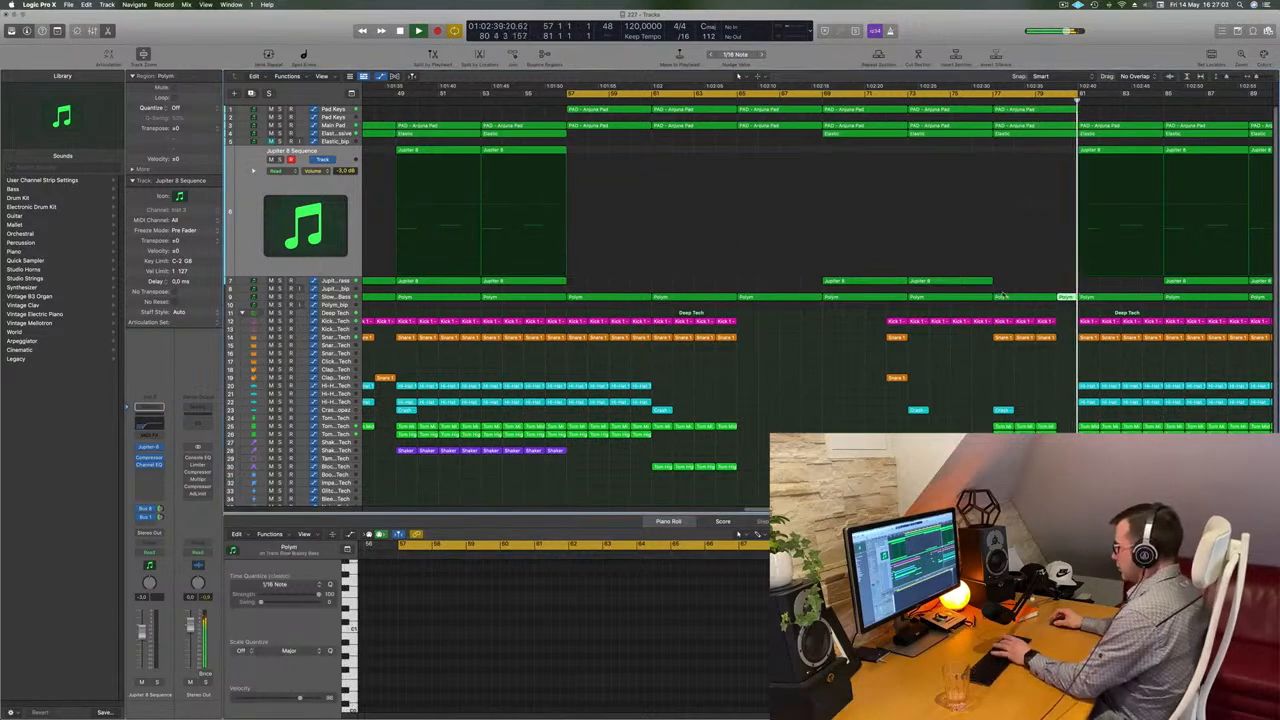
pyautogui.click(1037, 103)
pyautogui.press('super+Left')
pyautogui.press('super+Left')
pyautogui.press('super+Left')
pyautogui.press('super+Left')
pyautogui.press('super+Left')
pyautogui.press('super+Left')
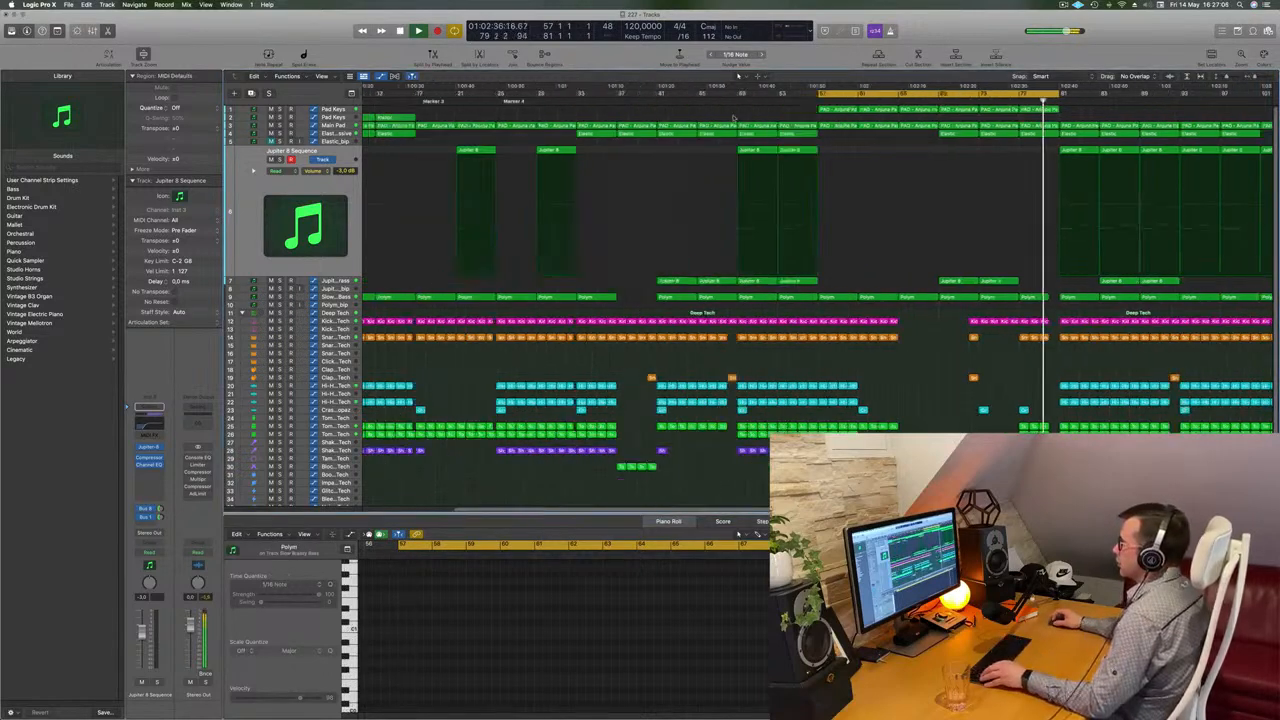
# Step: Trim the Elastic region starting at bar 77 on the Elastic - Massive track so it ends at bar 80
pyautogui.press('Up')
pyautogui.press('Up')
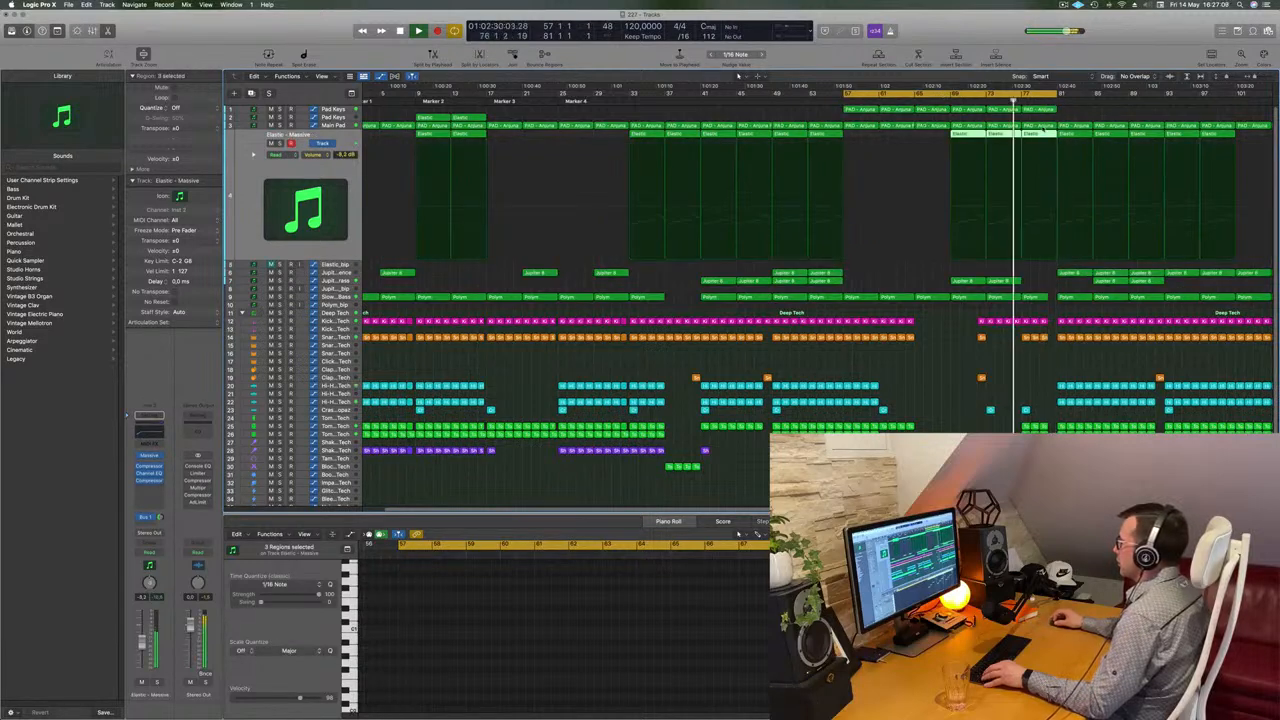
pyautogui.press('super+Right')
pyautogui.press('super+Right')
pyautogui.press('super+Right')
pyautogui.press('super+Right')
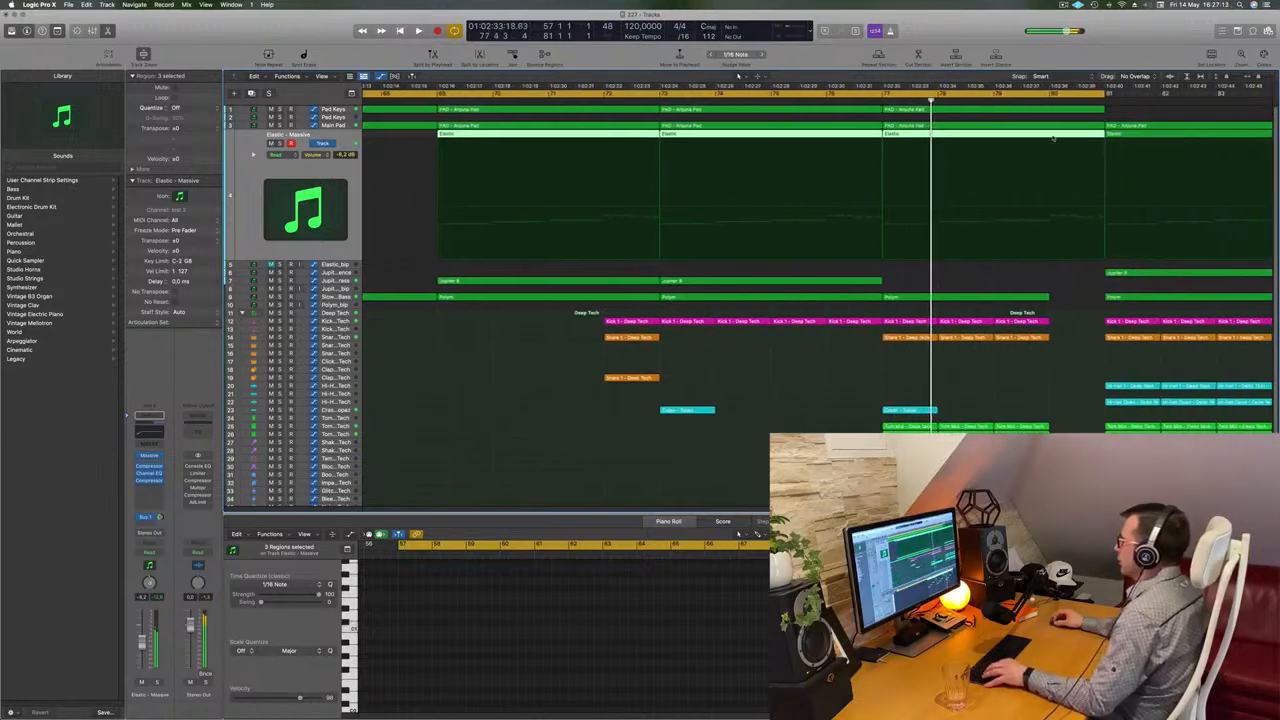
pyautogui.click(1049, 134)
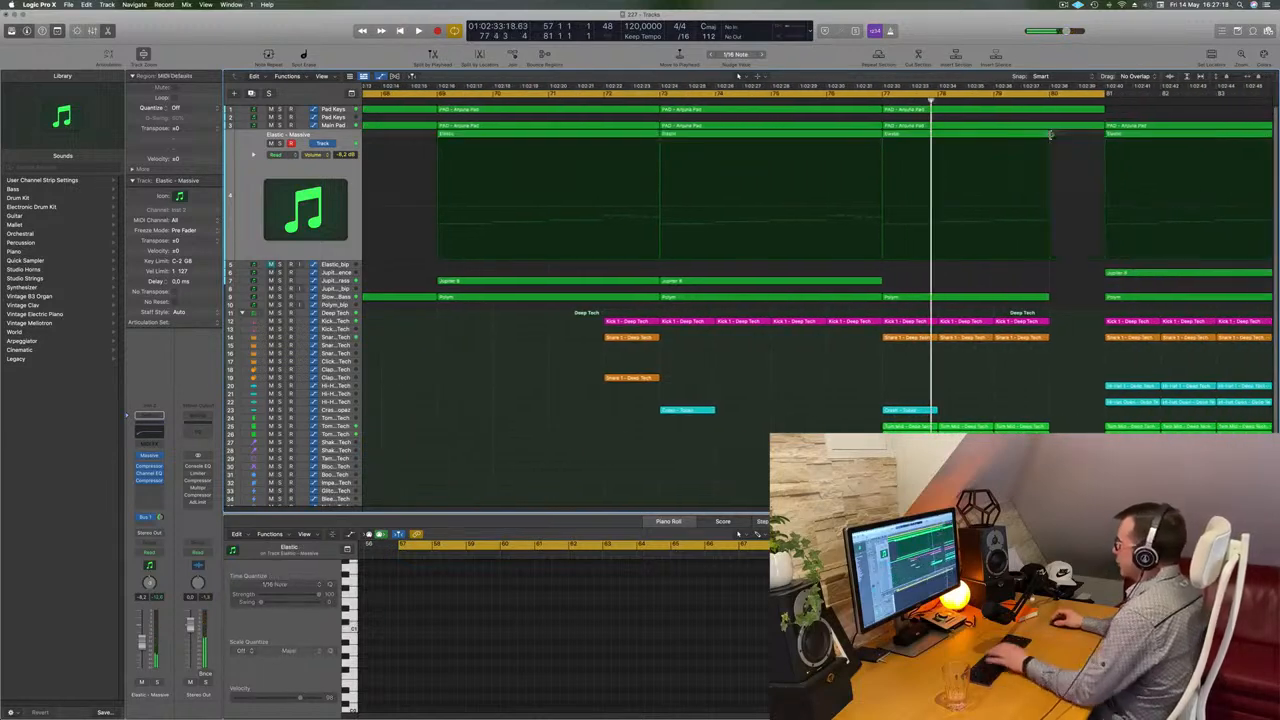
# Step: Play back the transition from bar 77 and check the Main Pad and Pad Keys tracks
pyautogui.press('super+Left')
pyautogui.press('super+Left')
pyautogui.press('super+Left')
pyautogui.press('super+Left')
pyautogui.press('space')
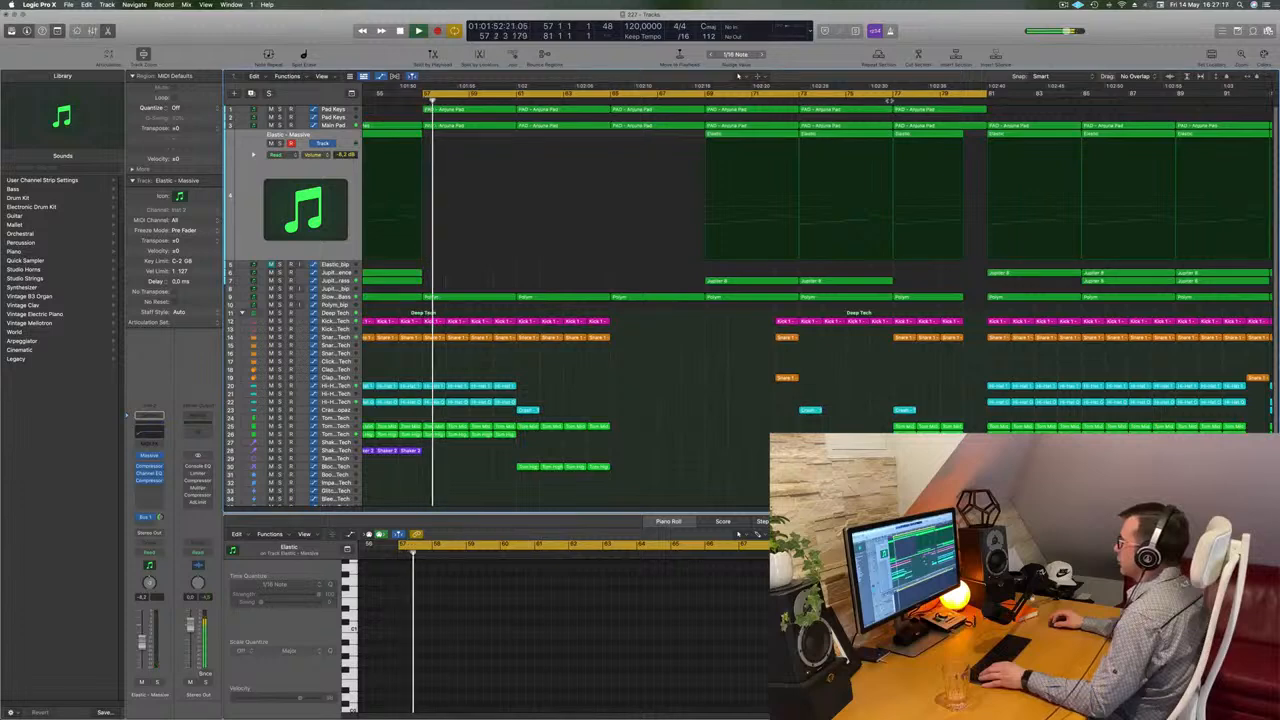
pyautogui.click(892, 100)
pyautogui.moveTo(890, 100); pyautogui.dragTo(891, 97)
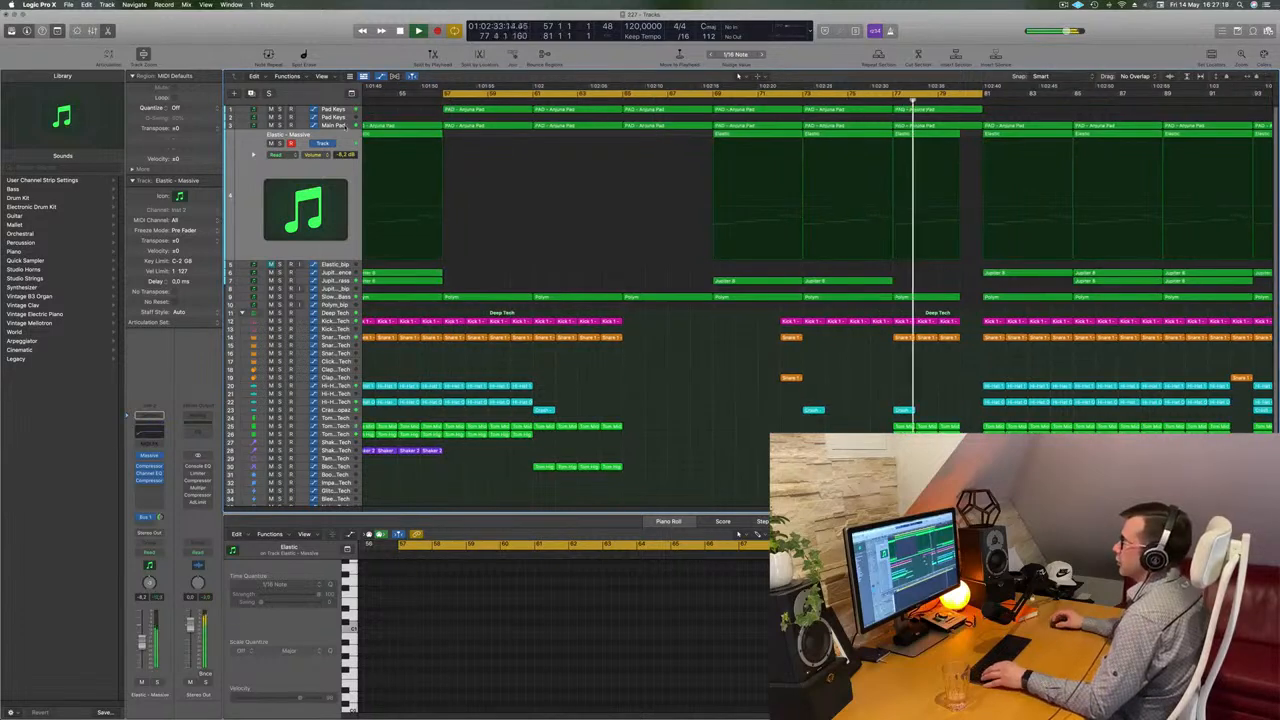
pyautogui.click(348, 126)
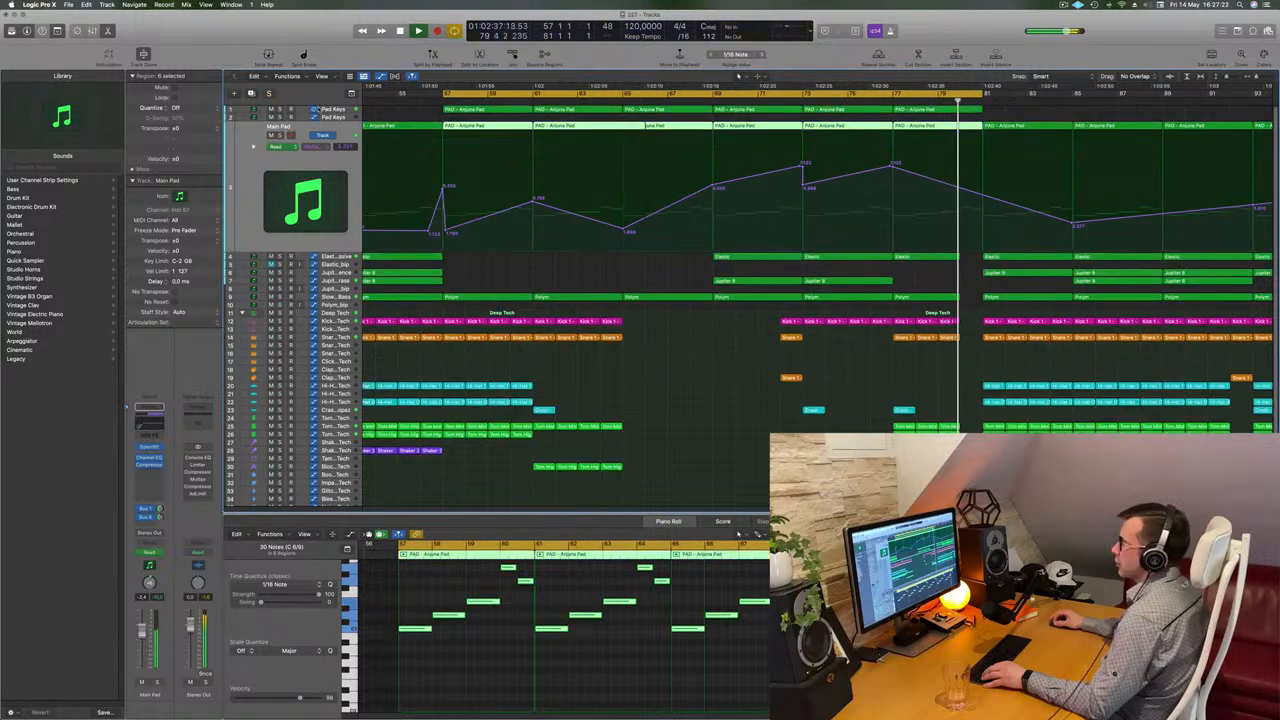
pyautogui.press('Up')
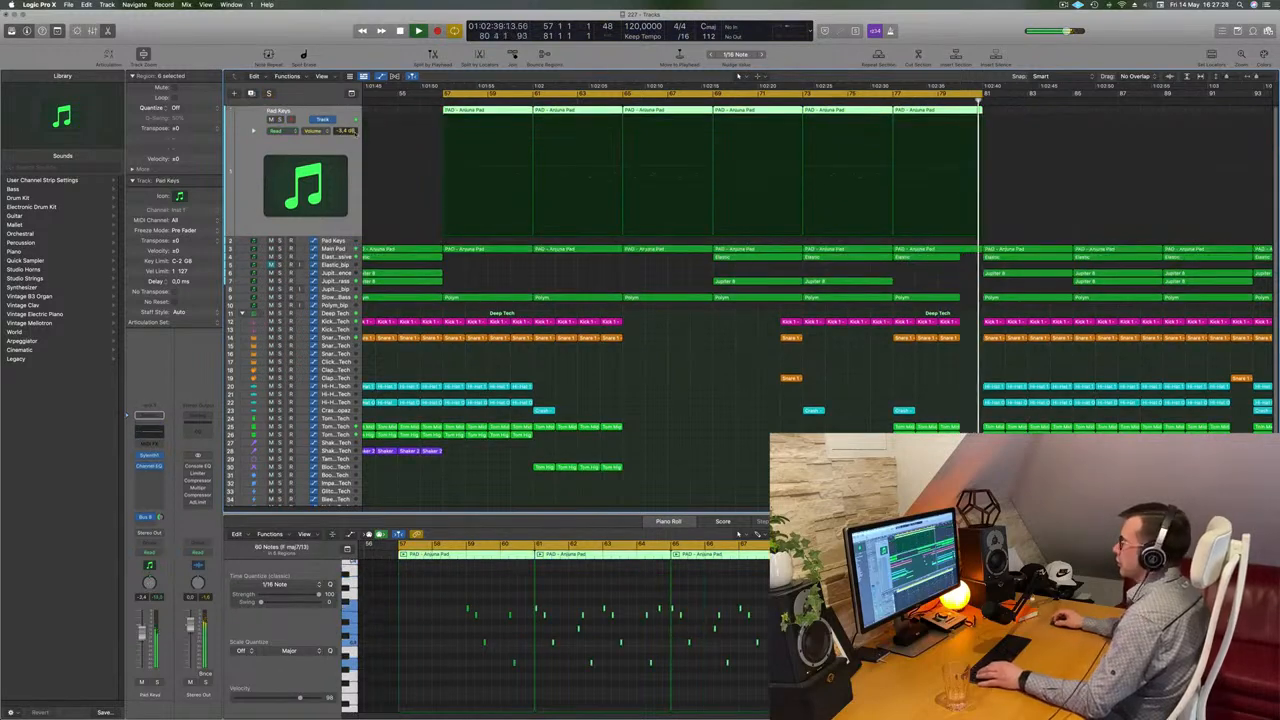
# Step: Move the cycle range to bars 81 to 105
pyautogui.scroll(-5, 985, 153)
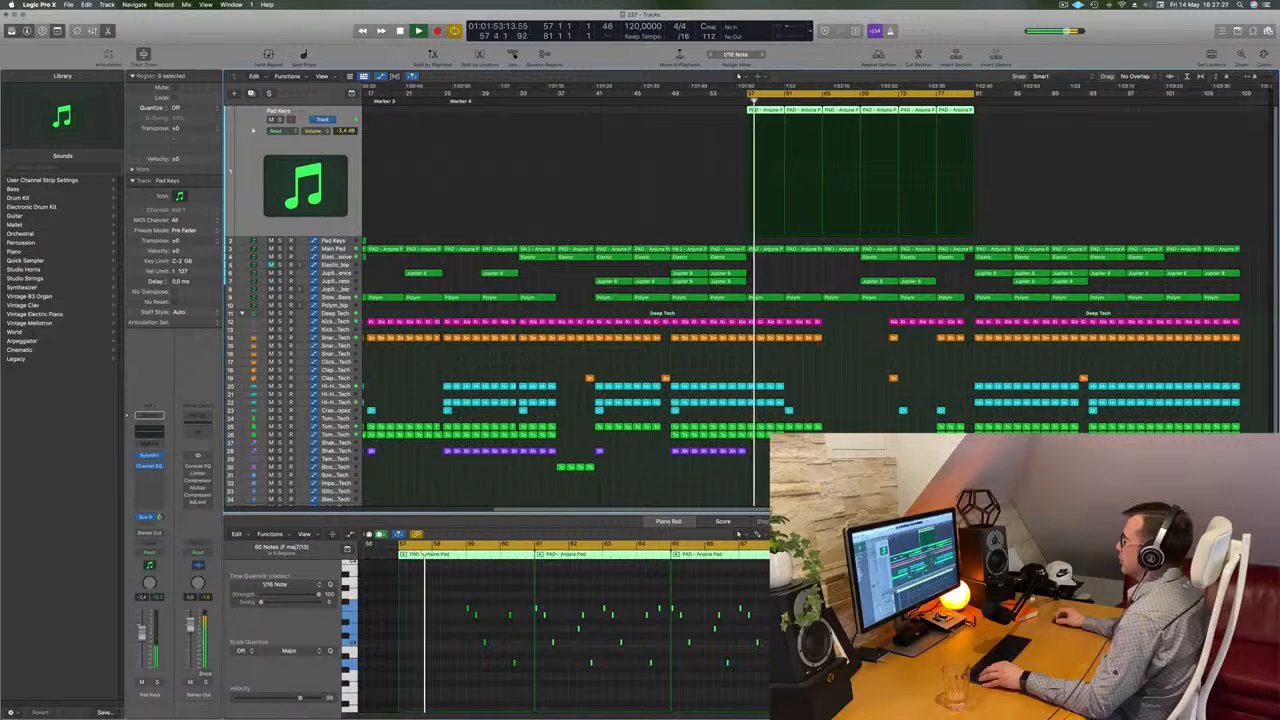
pyautogui.click(955, 101)
pyautogui.moveTo(908, 93); pyautogui.dragTo(1130, 160)
pyautogui.scroll(5, 1097, 195)
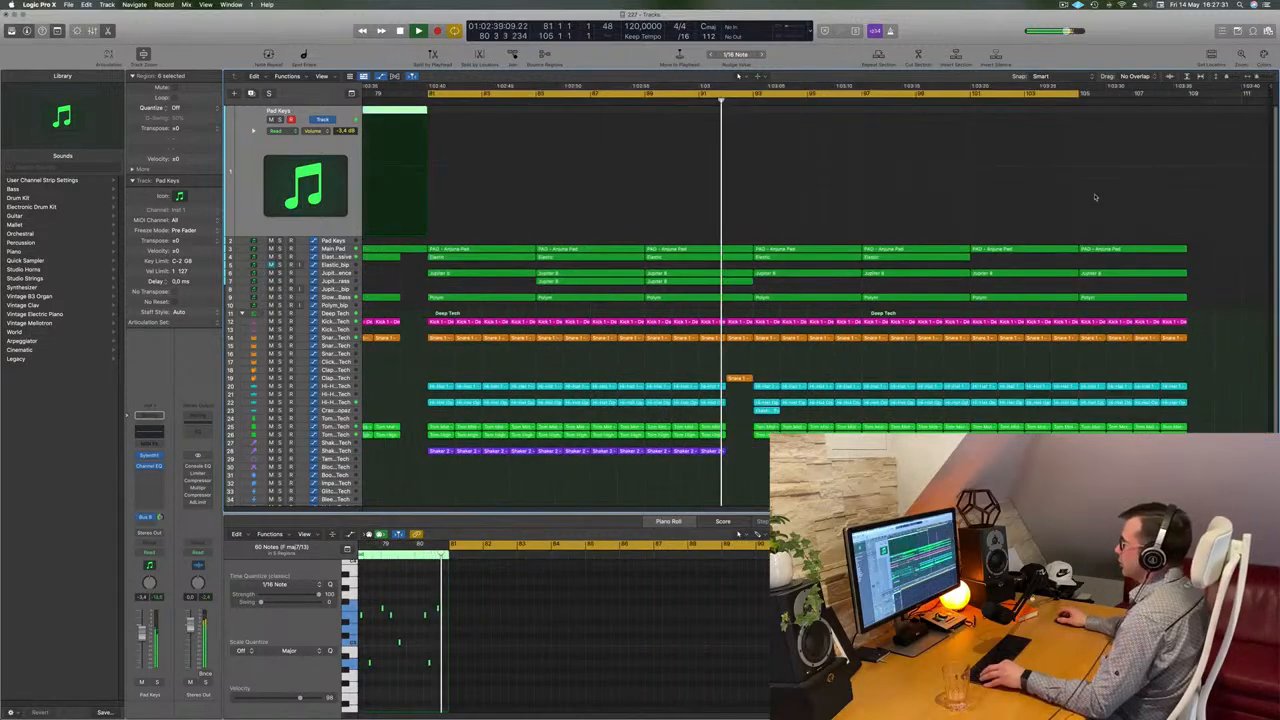
# Step: Listen to the section from bar 81 and compare its regions with the earlier parts, restarting playback from bar 81
pyautogui.scroll(-6, 1097, 195)
pyautogui.scroll(8, 1200, 286)
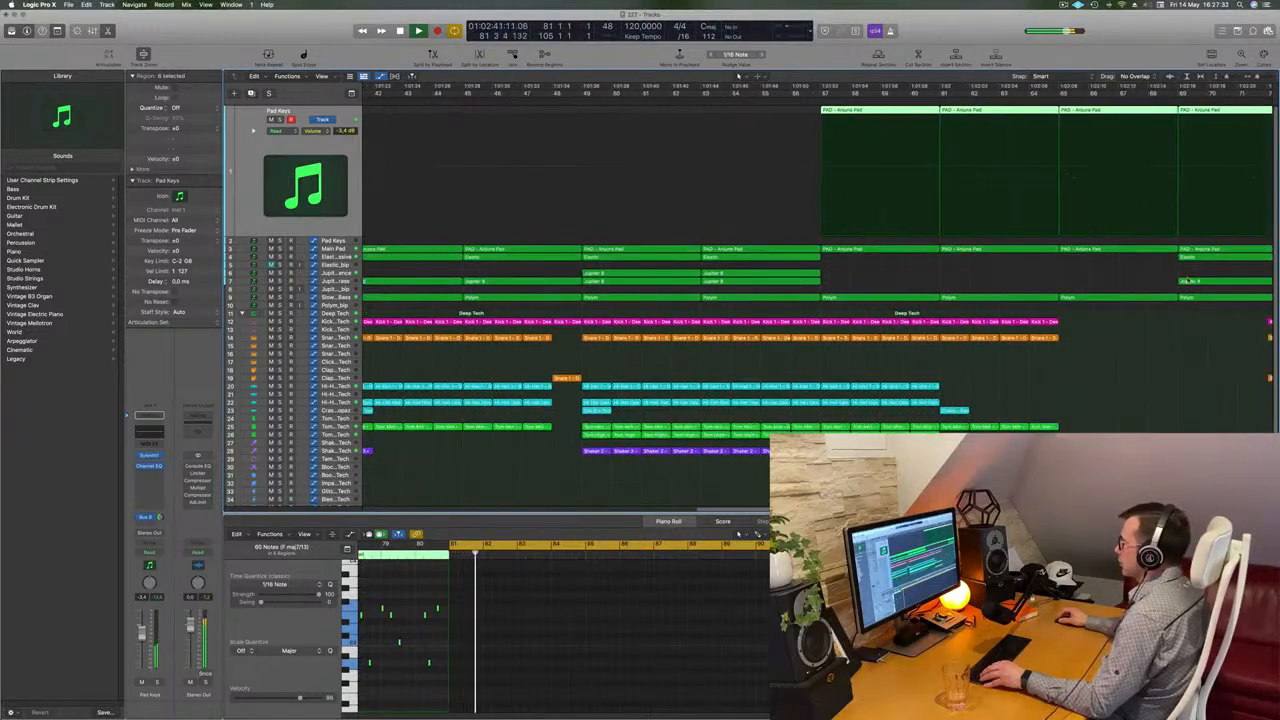
pyautogui.scroll(-7, 1187, 280)
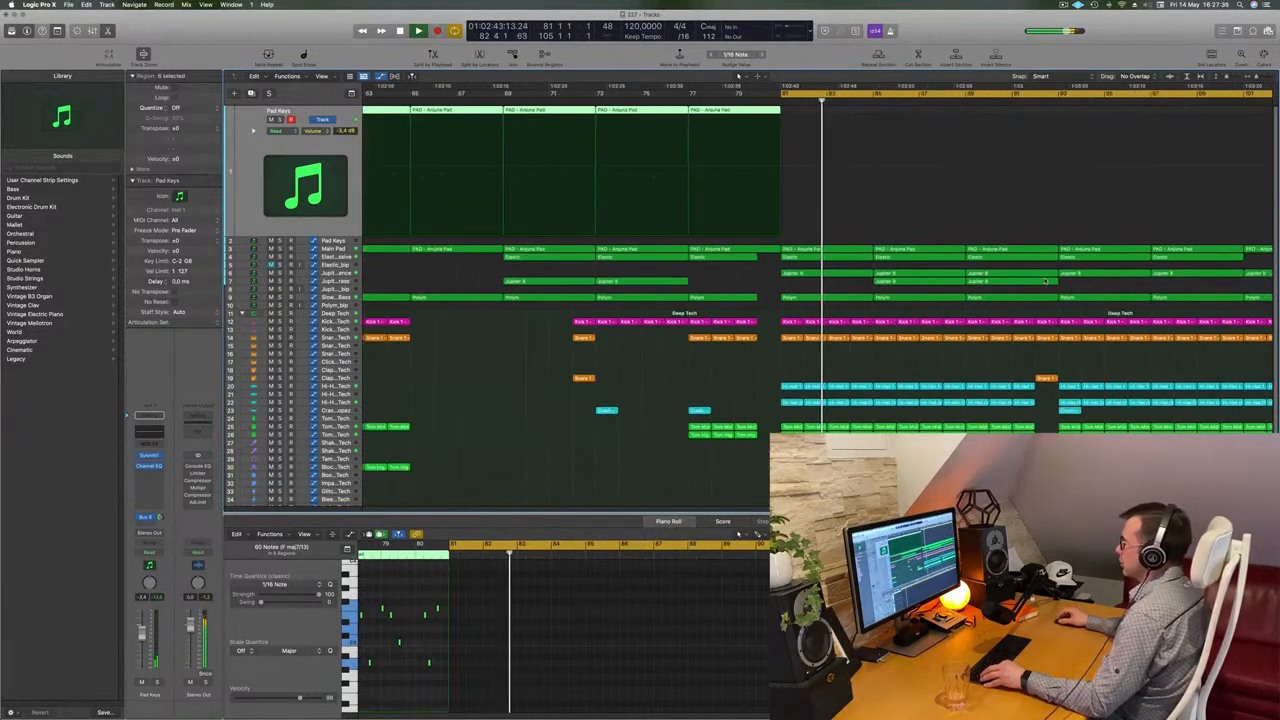
pyautogui.hscroll(1, 1045, 280)
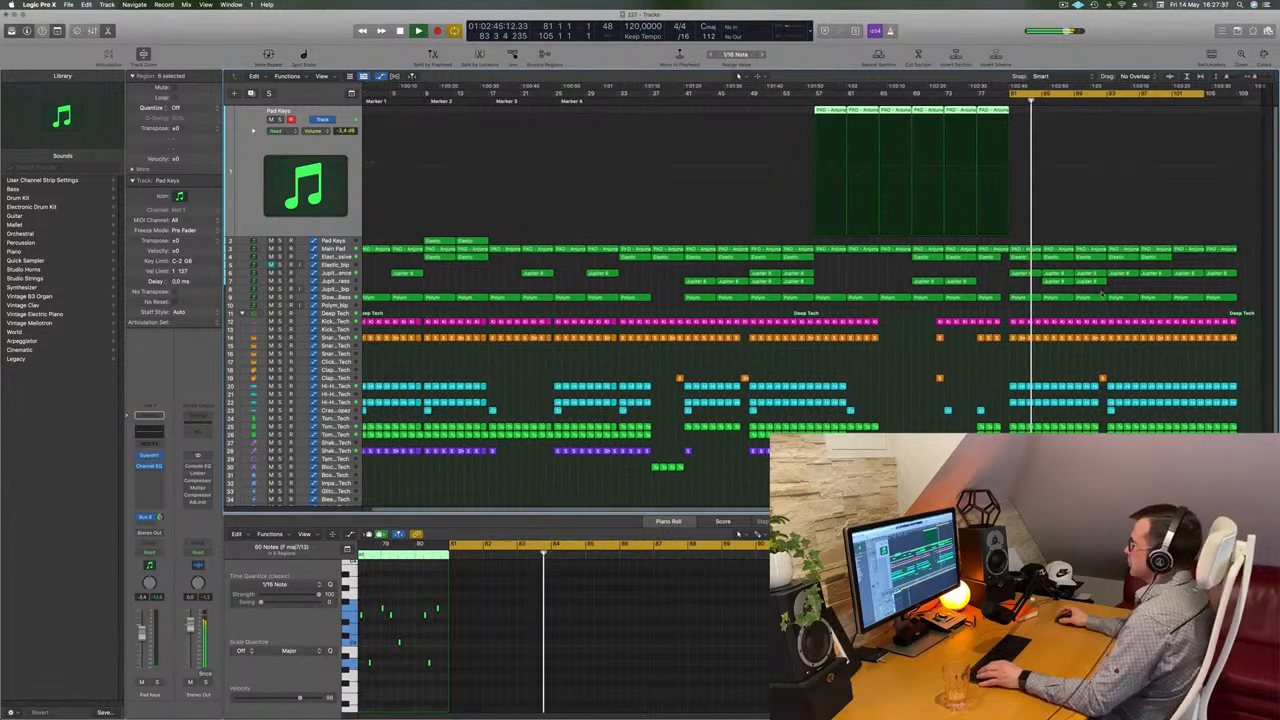
pyautogui.hscroll(-1, 1060, 295)
pyautogui.scroll(3, 1111, 344)
pyautogui.scroll(-3, 1130, 355)
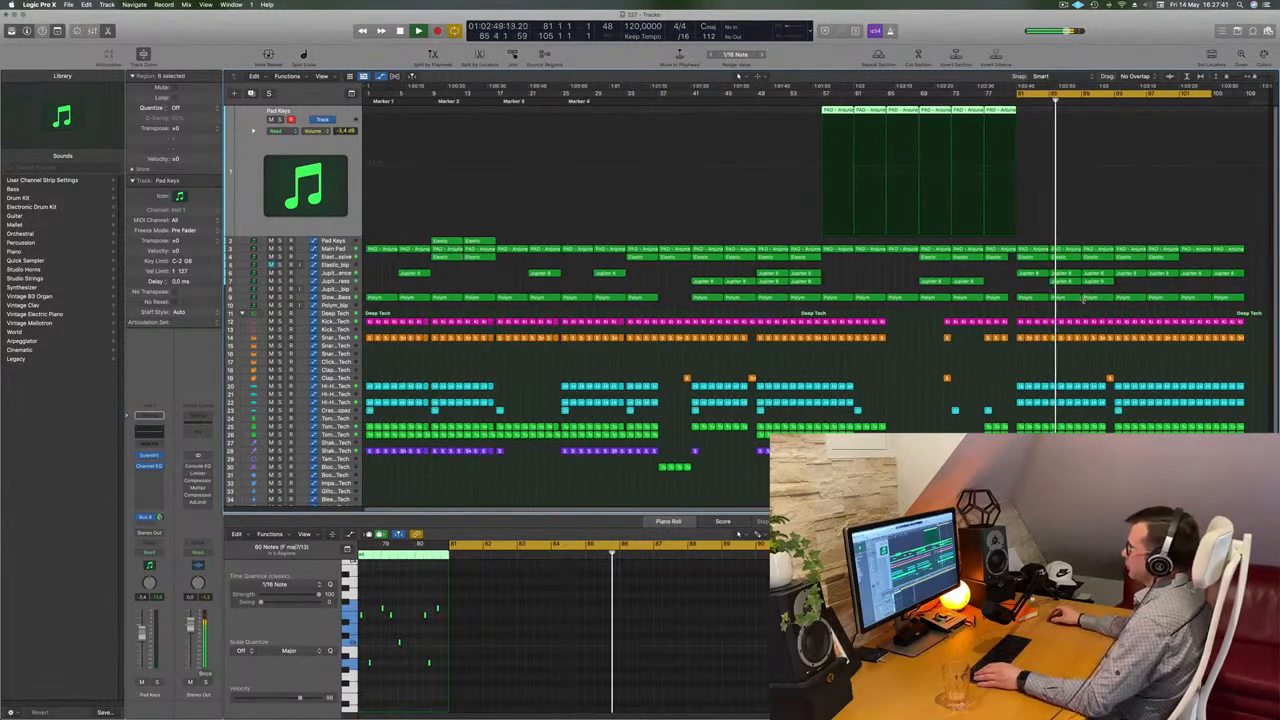
pyautogui.press('space')
pyautogui.press('space')
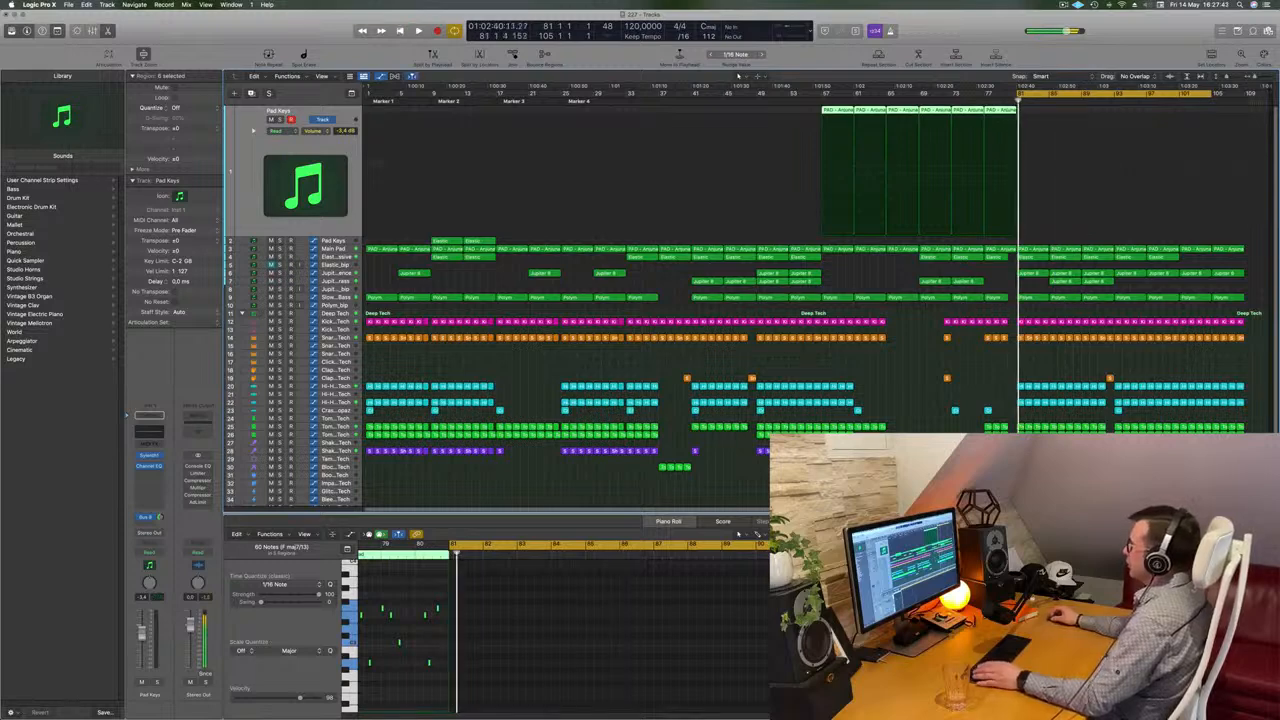
# Step: Shorten the cycle range to bars 81–85, repeat that section once across all tracks, and extend the project end
pyautogui.moveTo(1214, 94); pyautogui.dragTo(1046, 121)
pyautogui.press('ctrl+super+r')
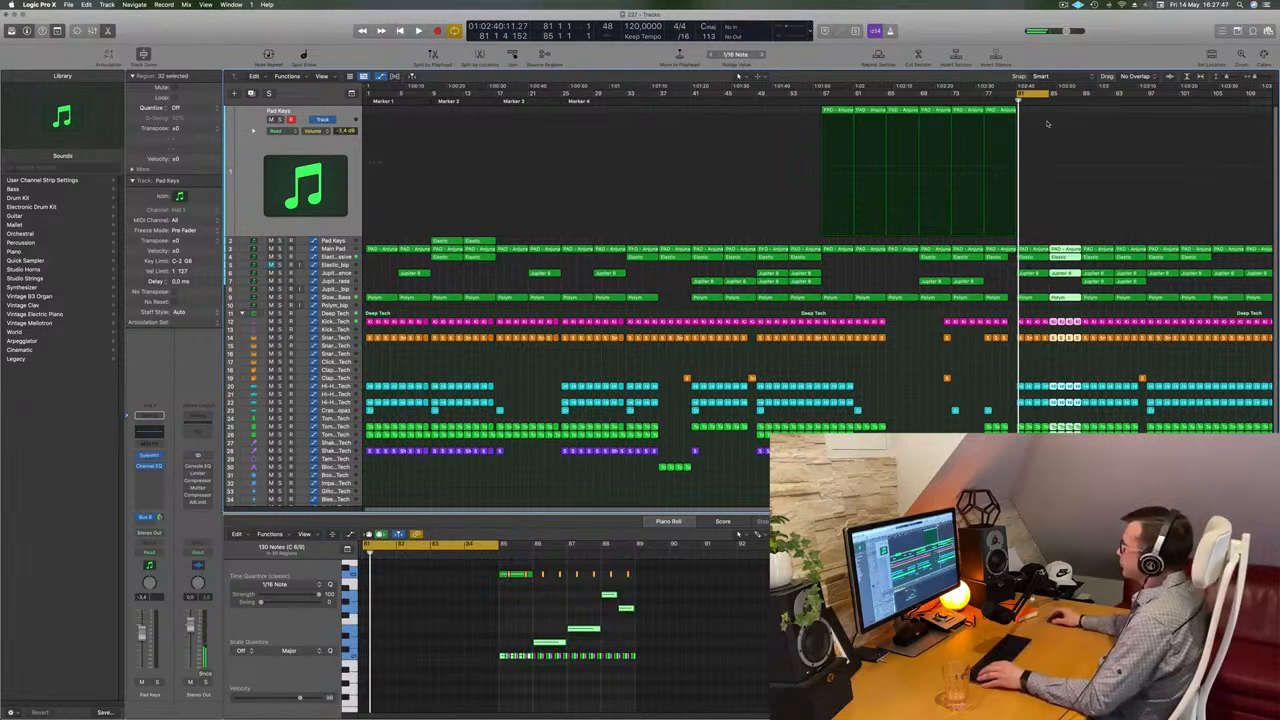
pyautogui.press('space')
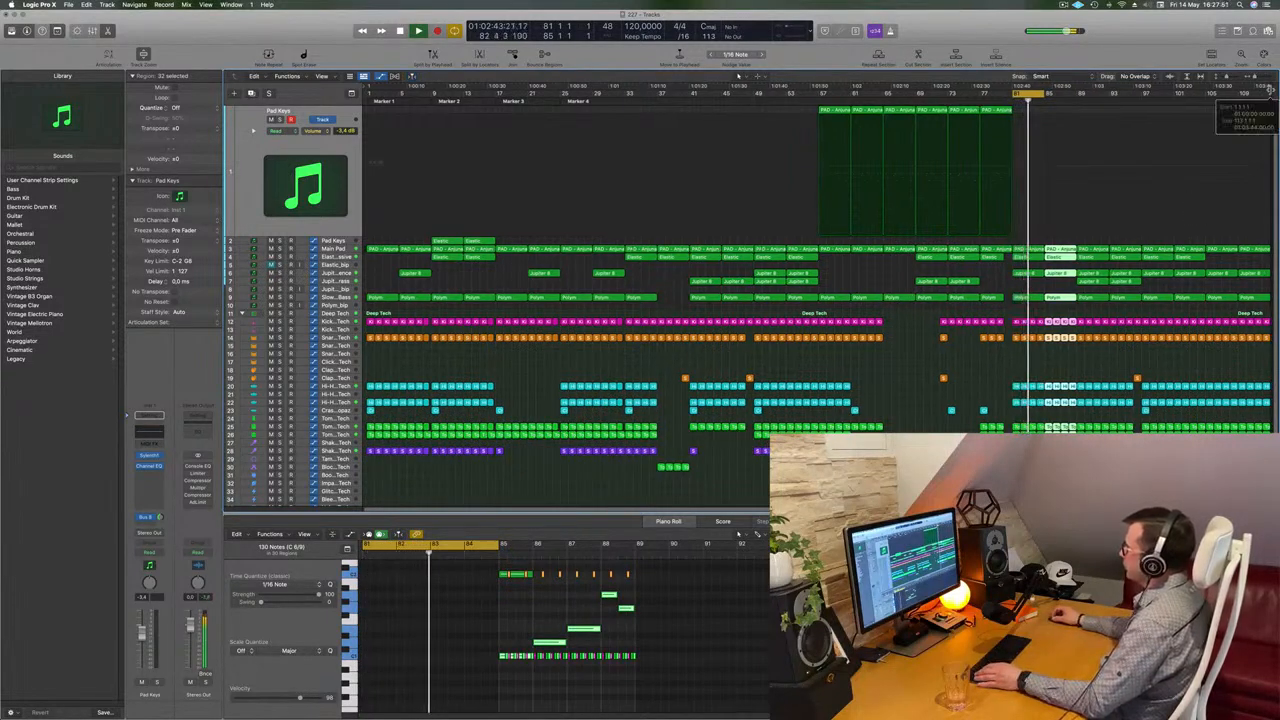
pyautogui.moveTo(1271, 90); pyautogui.dragTo(1277, 101)
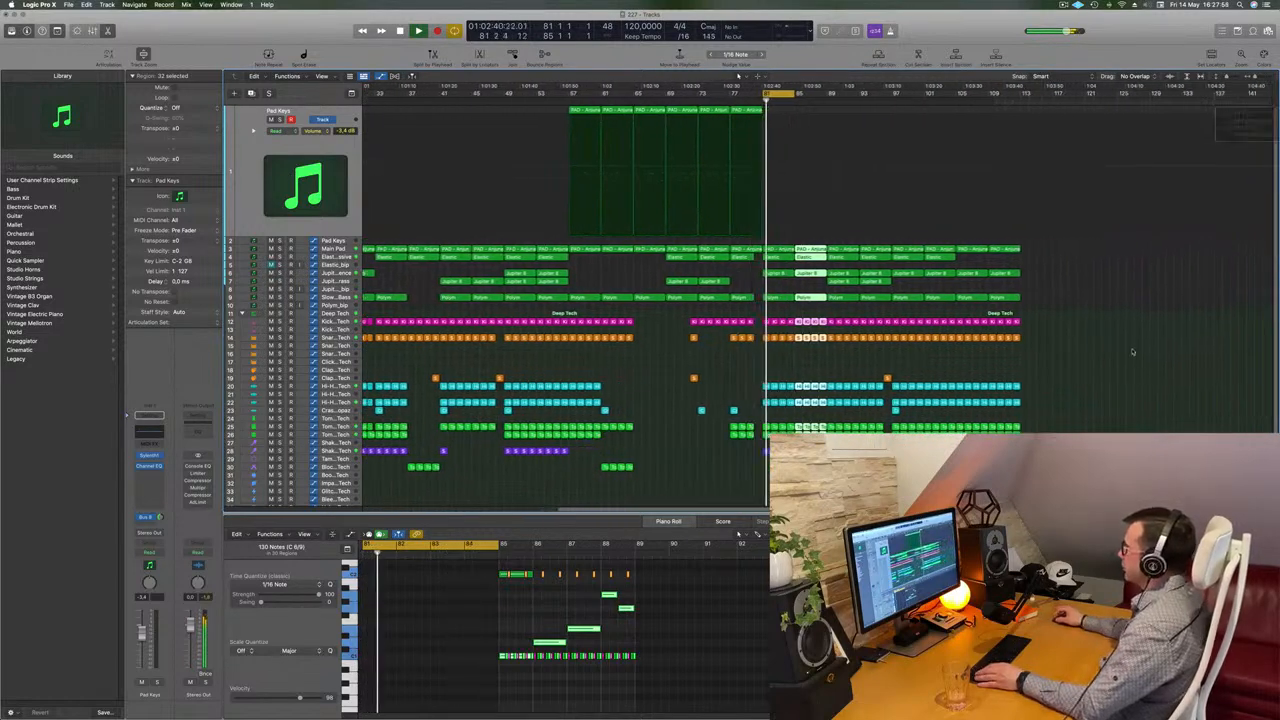
pyautogui.click(788, 366)
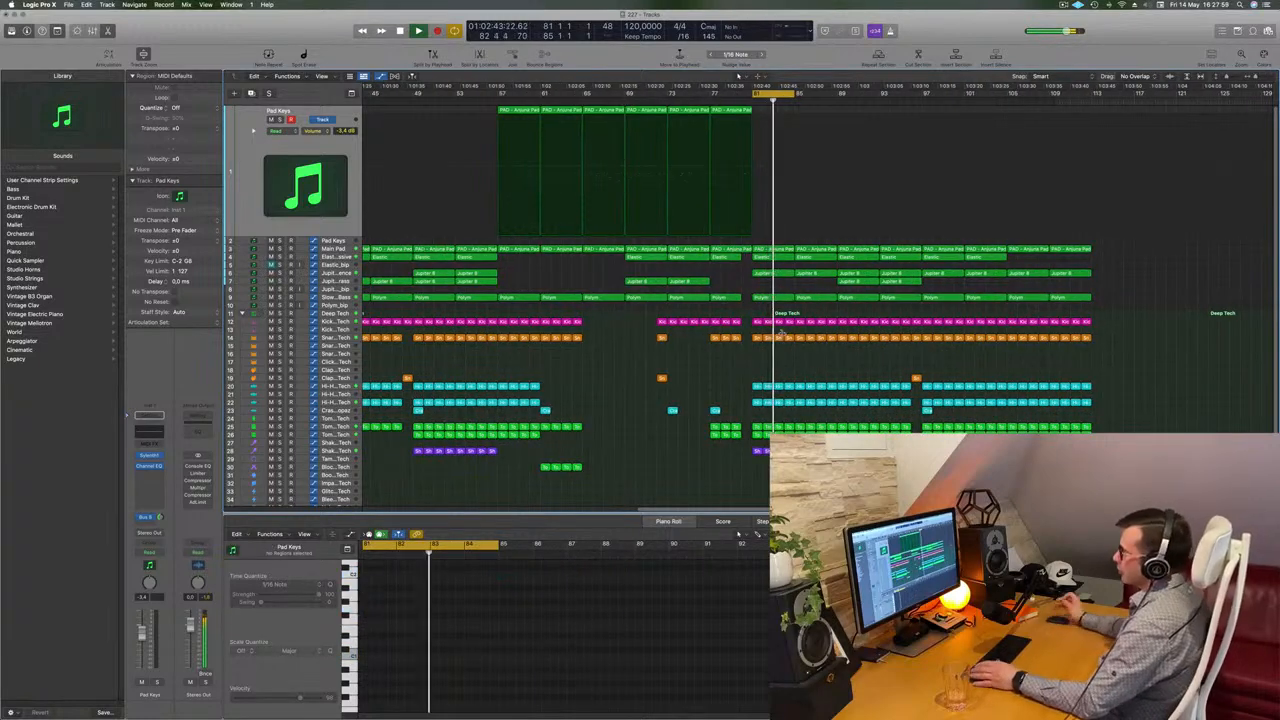
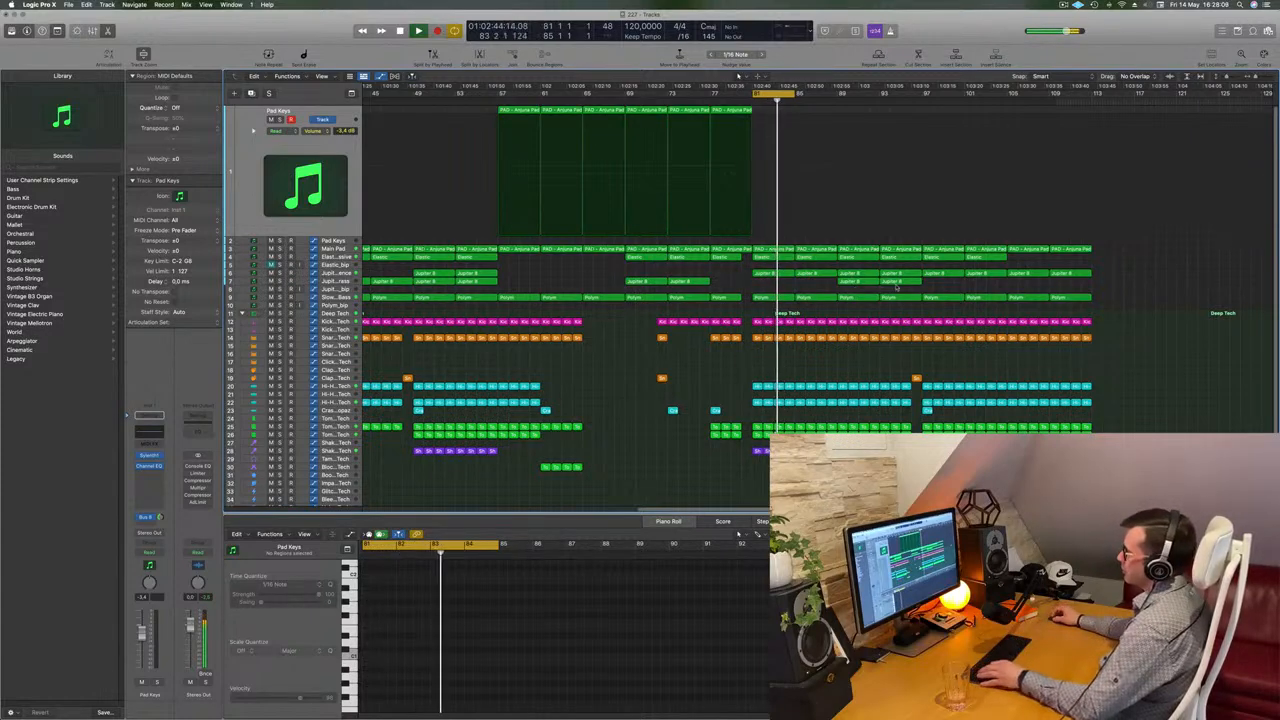
# Step: Move the two Jupiter 8 regions at bar 89 on the lower Jupiter track so they start at bar 97
pyautogui.click(894, 287)
pyautogui.moveTo(890, 283); pyautogui.dragTo(943, 289)
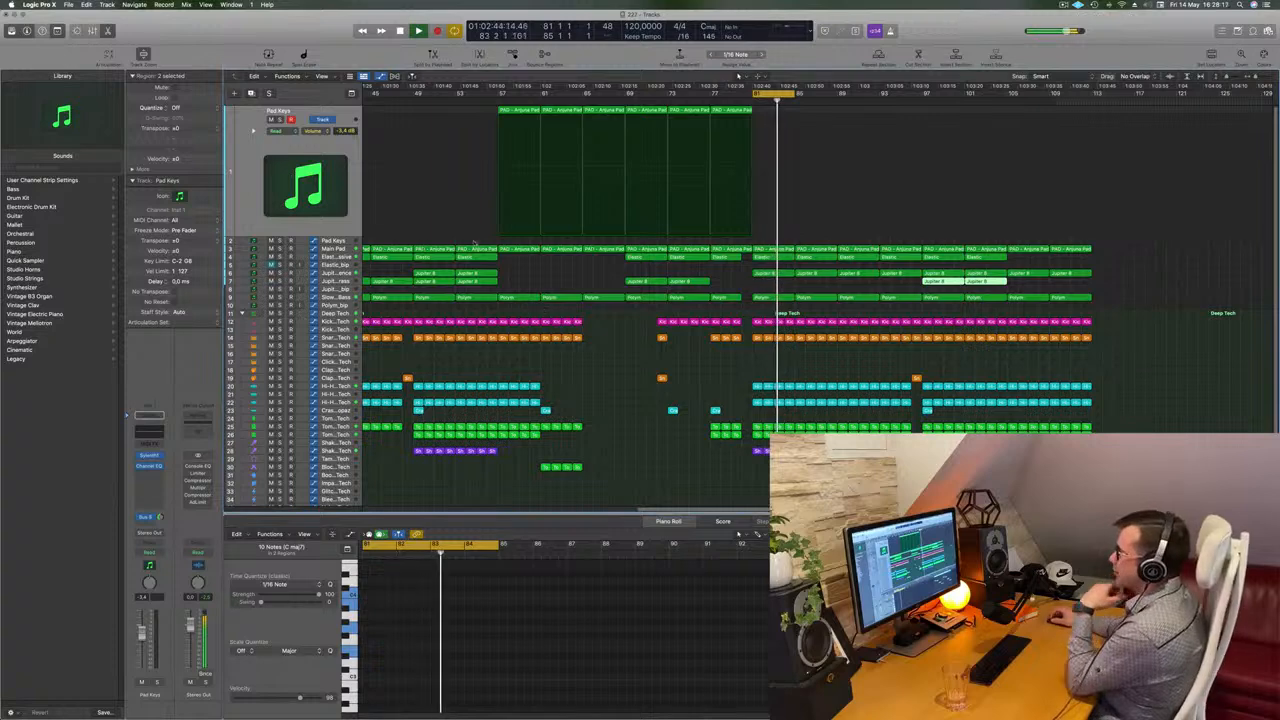
# Step: Duplicate the Elastic - Massive track below itself and load CS-80V2 in stereo as the duplicate's instrument
pyautogui.click(335, 250)
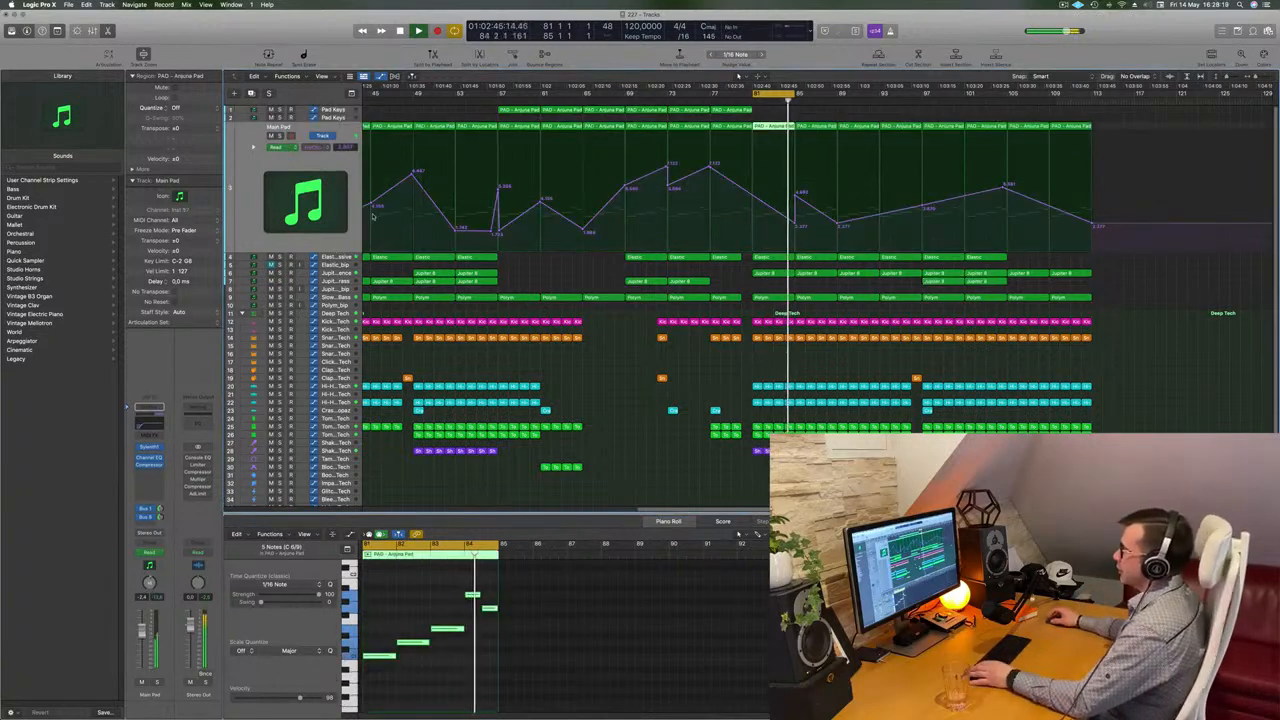
pyautogui.press('Down')
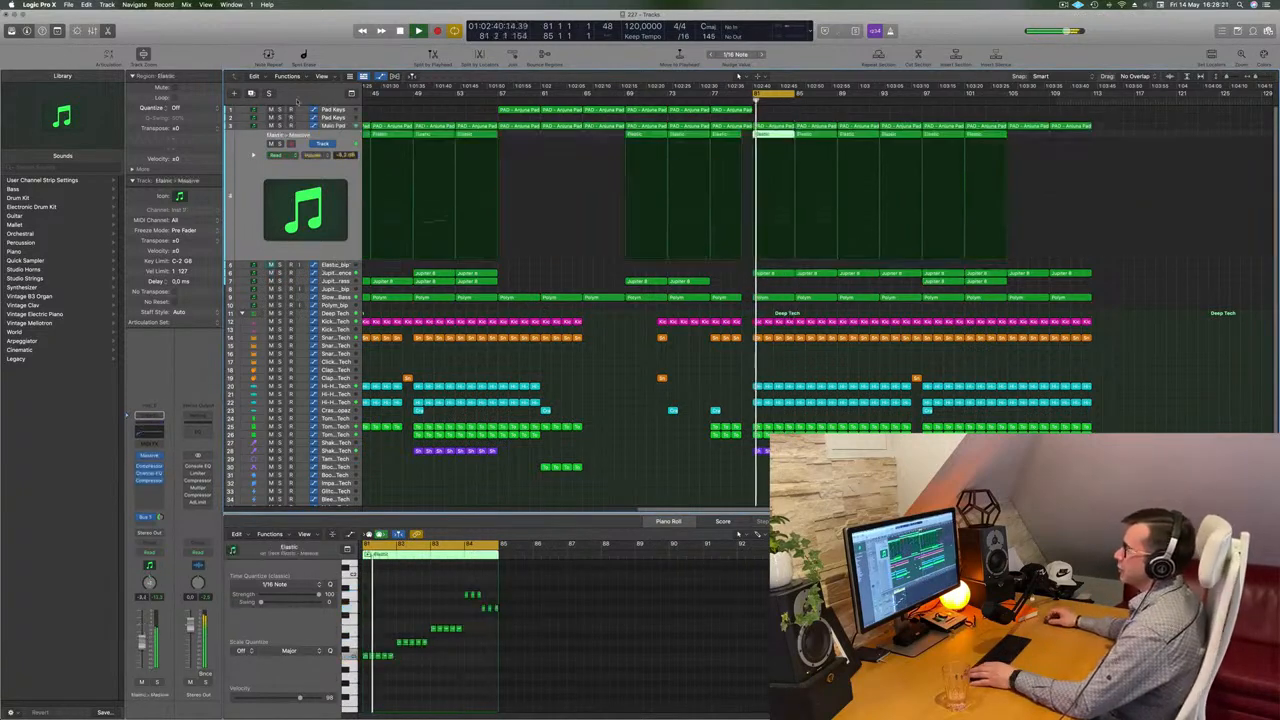
pyautogui.press('Down')
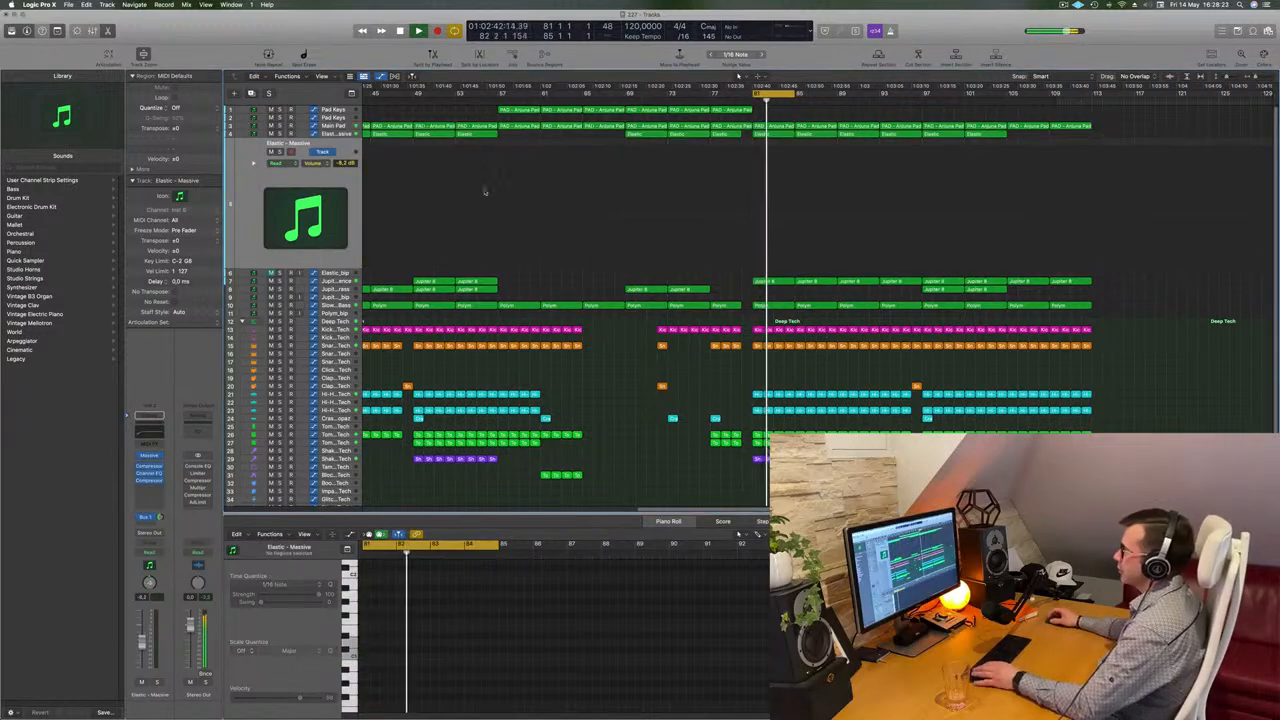
pyautogui.click(158, 456)
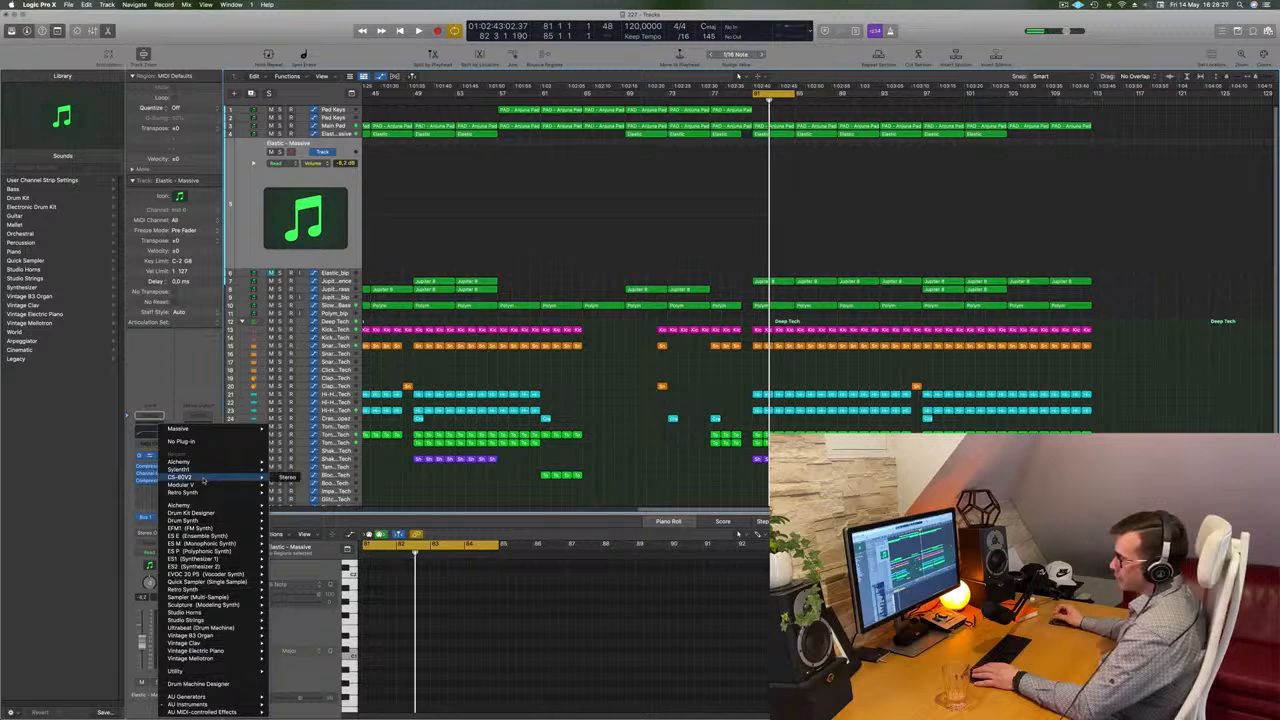
pyautogui.click(286, 477)
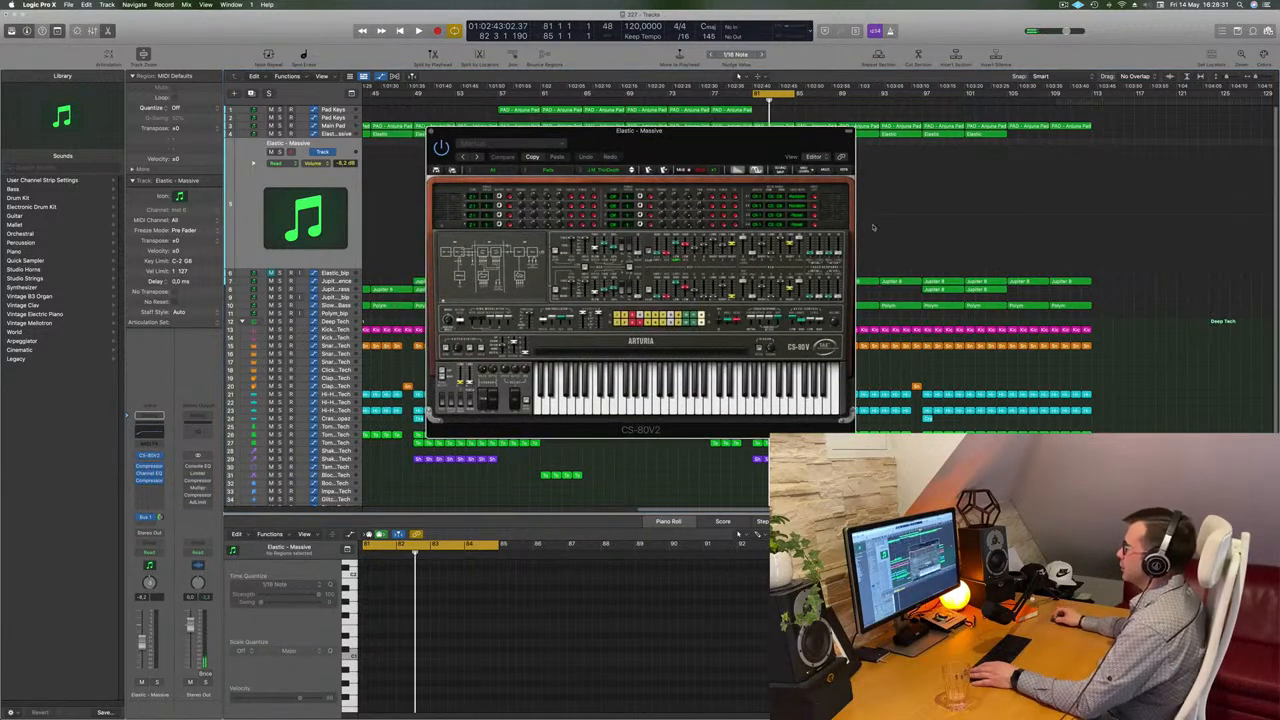
pyautogui.moveTo(778, 224); pyautogui.dragTo(1089, 231)
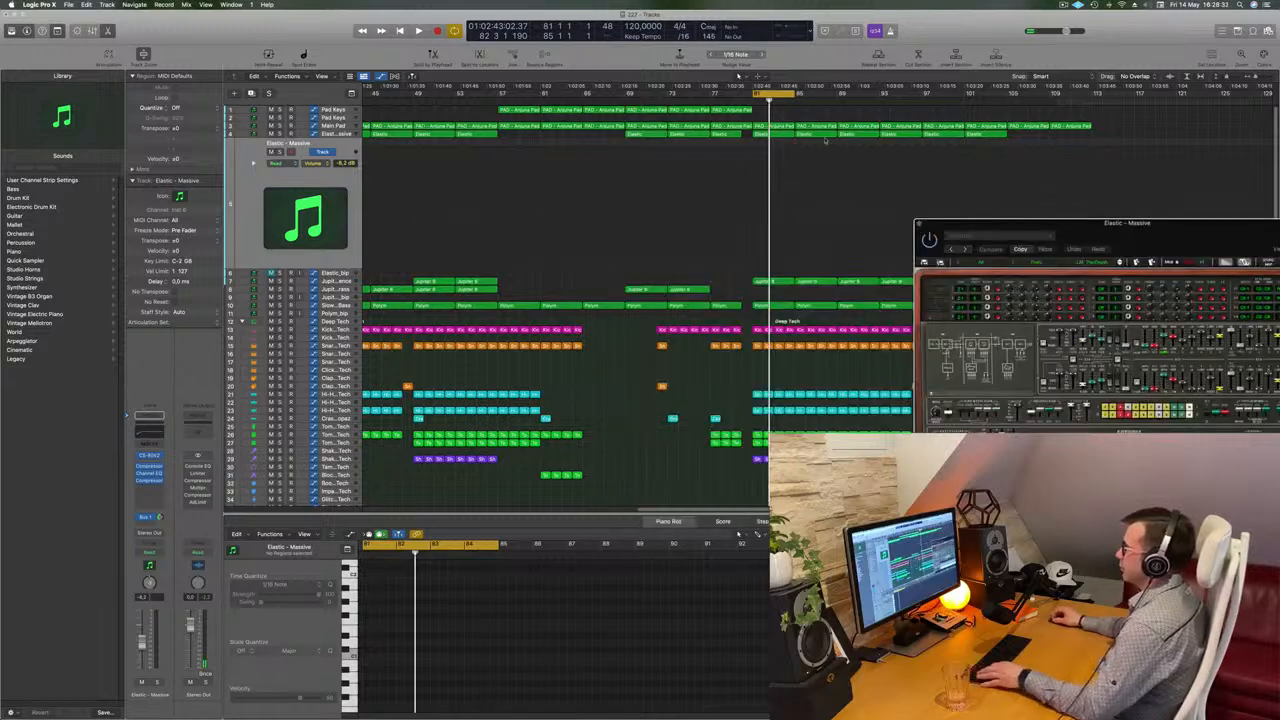
# Step: Copy the four-bar Elastic region at bar 81 down to the new CS-80V2 track at the same position
pyautogui.click(773, 134)
pyautogui.moveTo(774, 138); pyautogui.dragTo(776, 158)
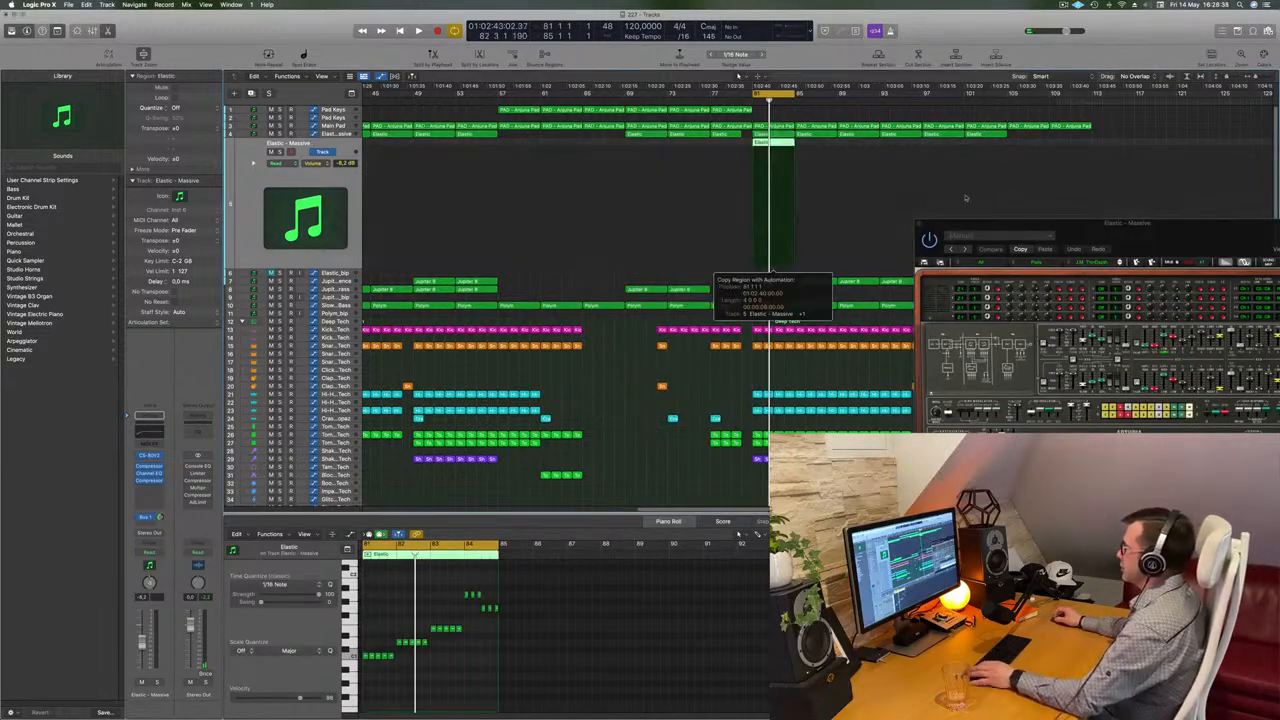
pyautogui.moveTo(1100, 235); pyautogui.dragTo(599, 243)
# Step: Transpose all notes of the copied Elastic region and play back the cycle from bar 81
pyautogui.press('space')
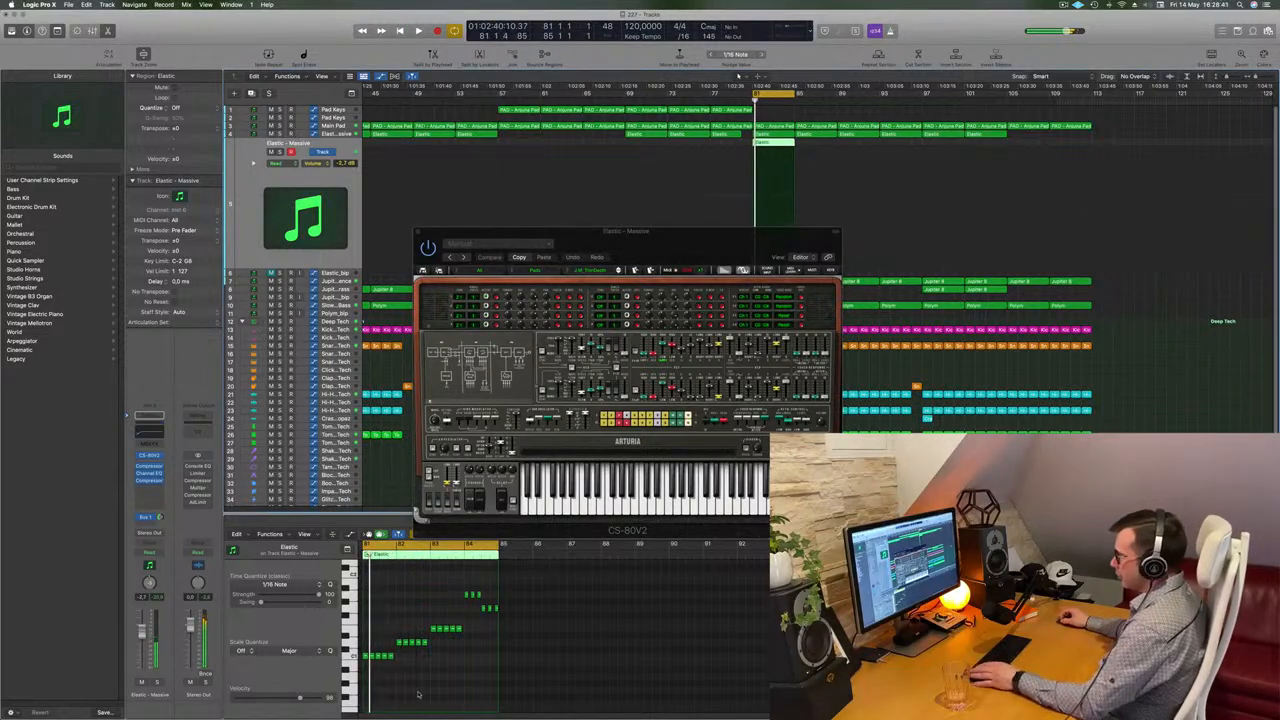
pyautogui.press('super+a')
pyautogui.scroll(-5, 418, 694)
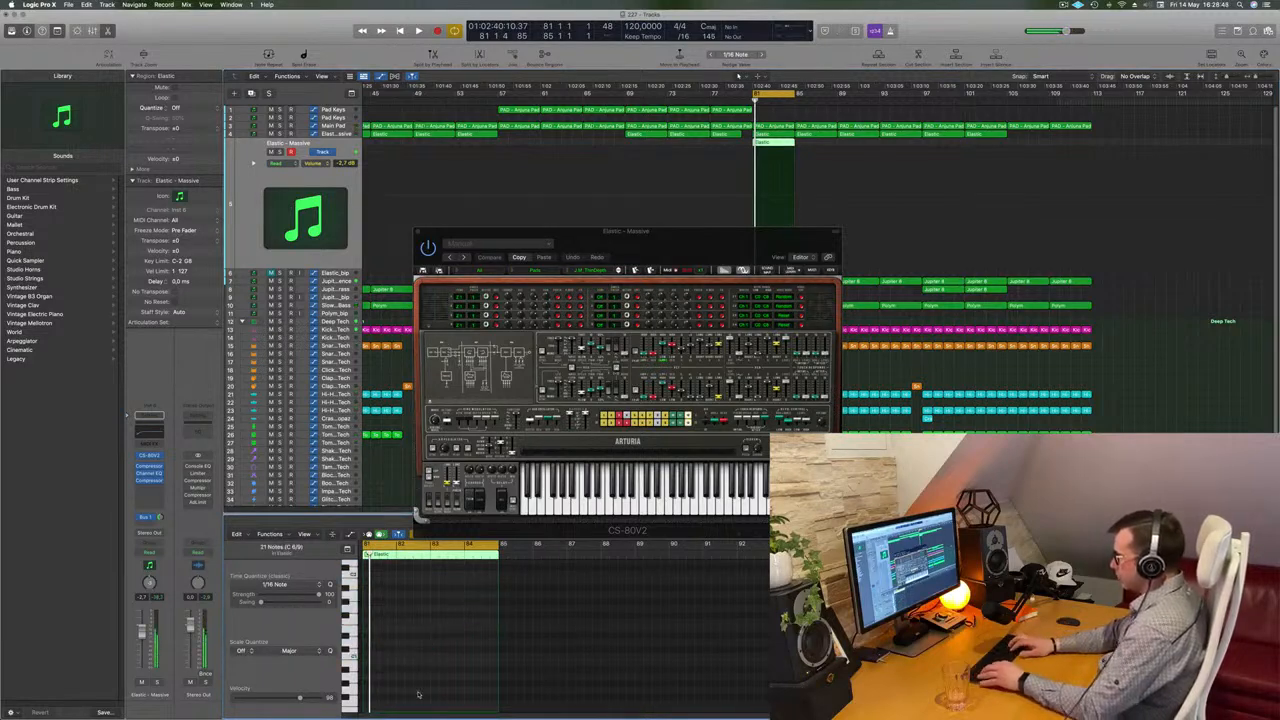
pyautogui.press('space')
pyautogui.moveTo(660, 268); pyautogui.dragTo(895, 203)
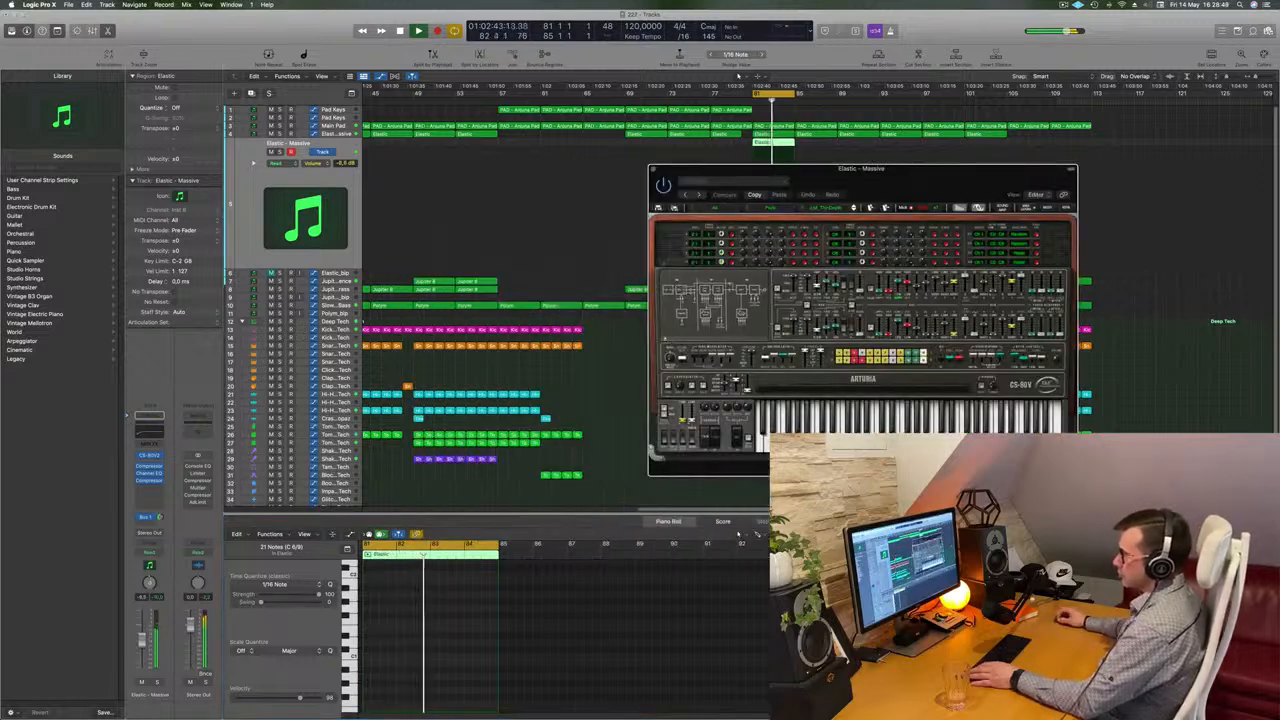
# Step: Lower the new track's volume to -11.6 dB and step forward through the CS-80V2 presets during playback
pyautogui.moveTo(141, 652); pyautogui.dragTo(141, 649)
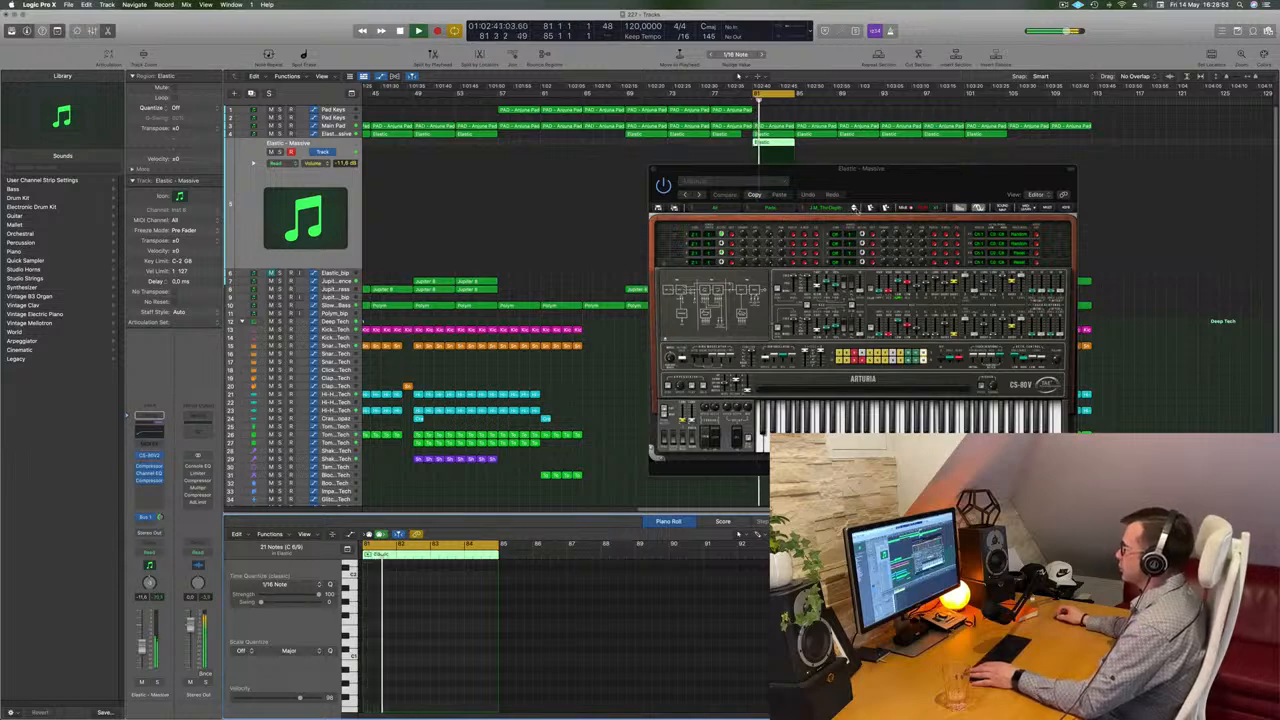
pyautogui.click(855, 209)
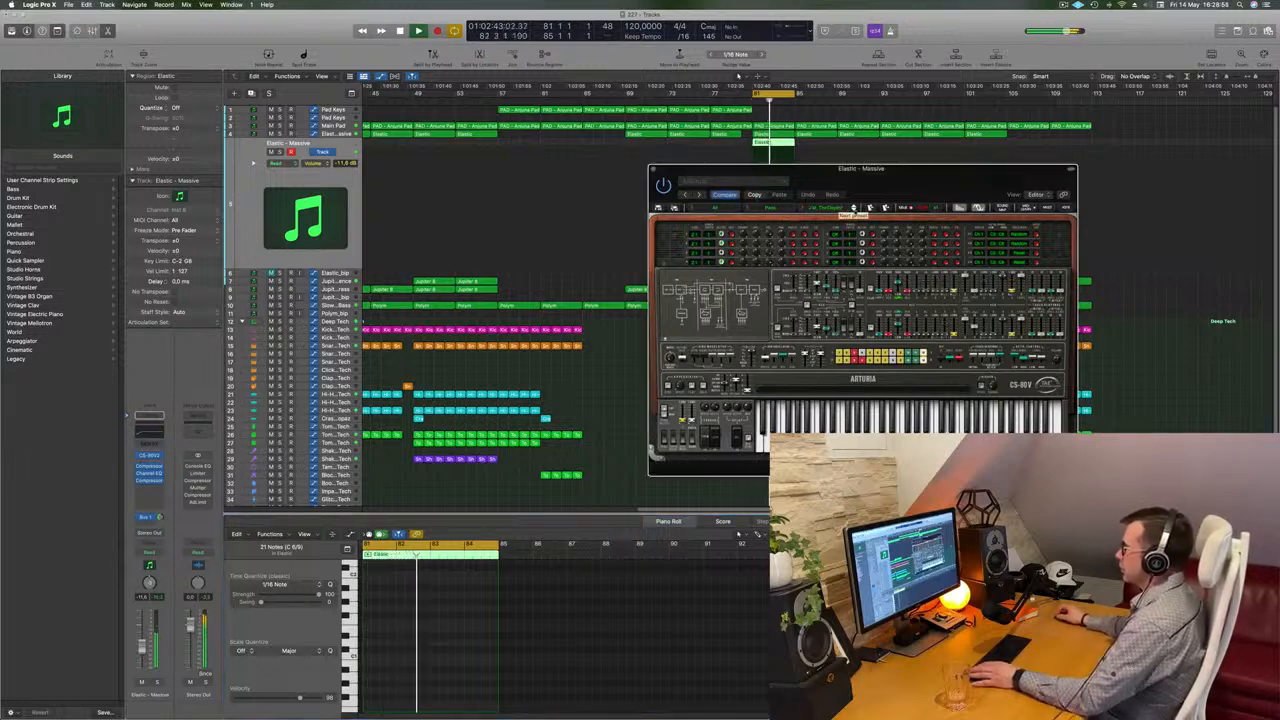
pyautogui.click(855, 209)
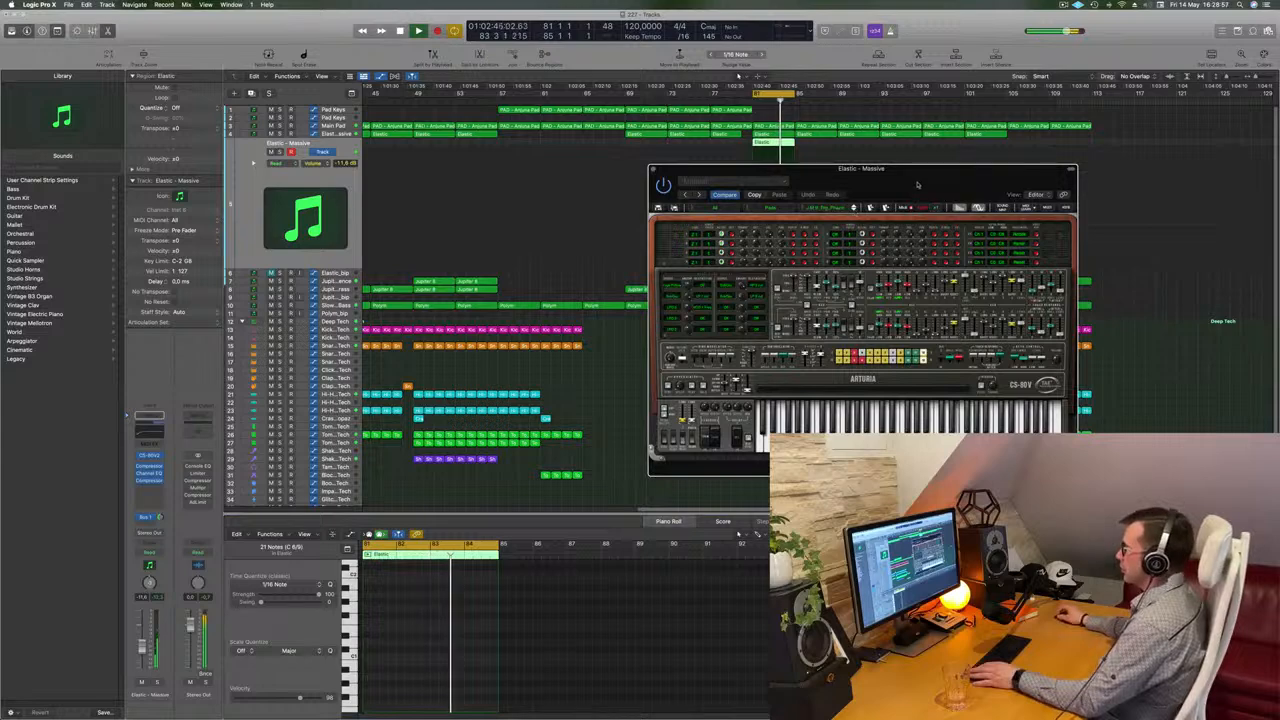
pyautogui.moveTo(929, 176); pyautogui.dragTo(706, 263)
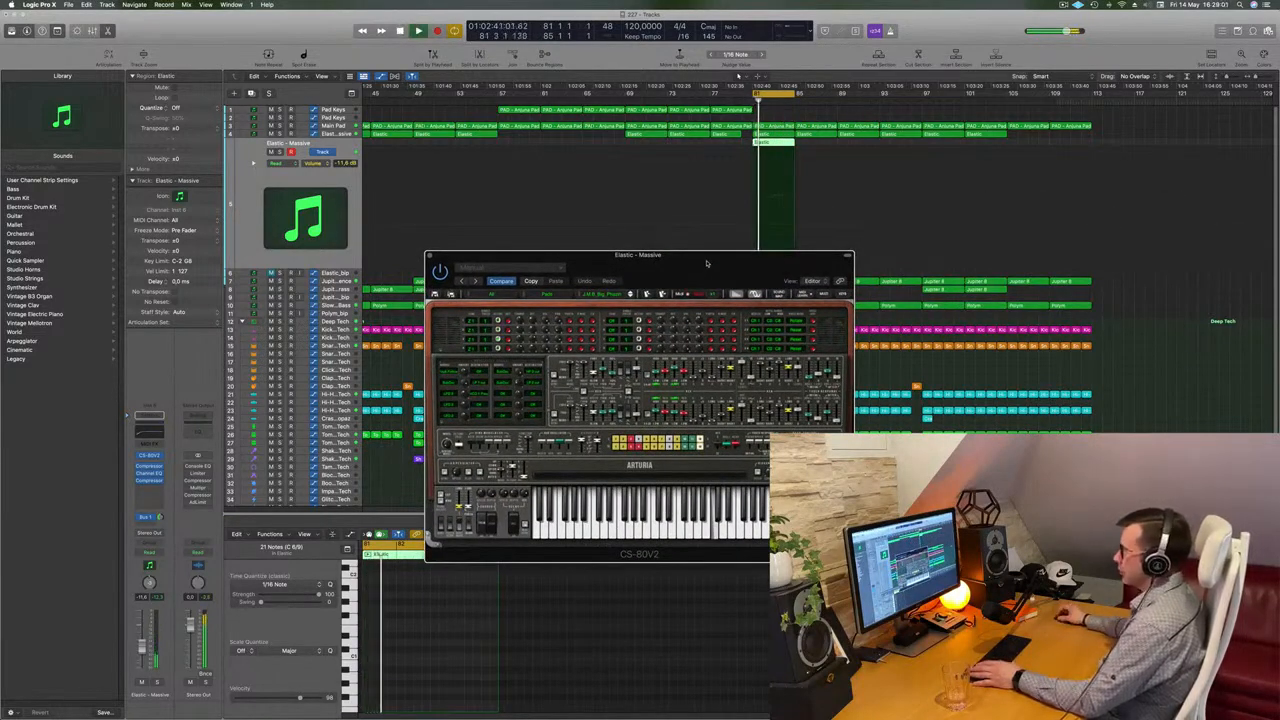
pyautogui.doubleClick(785, 190)
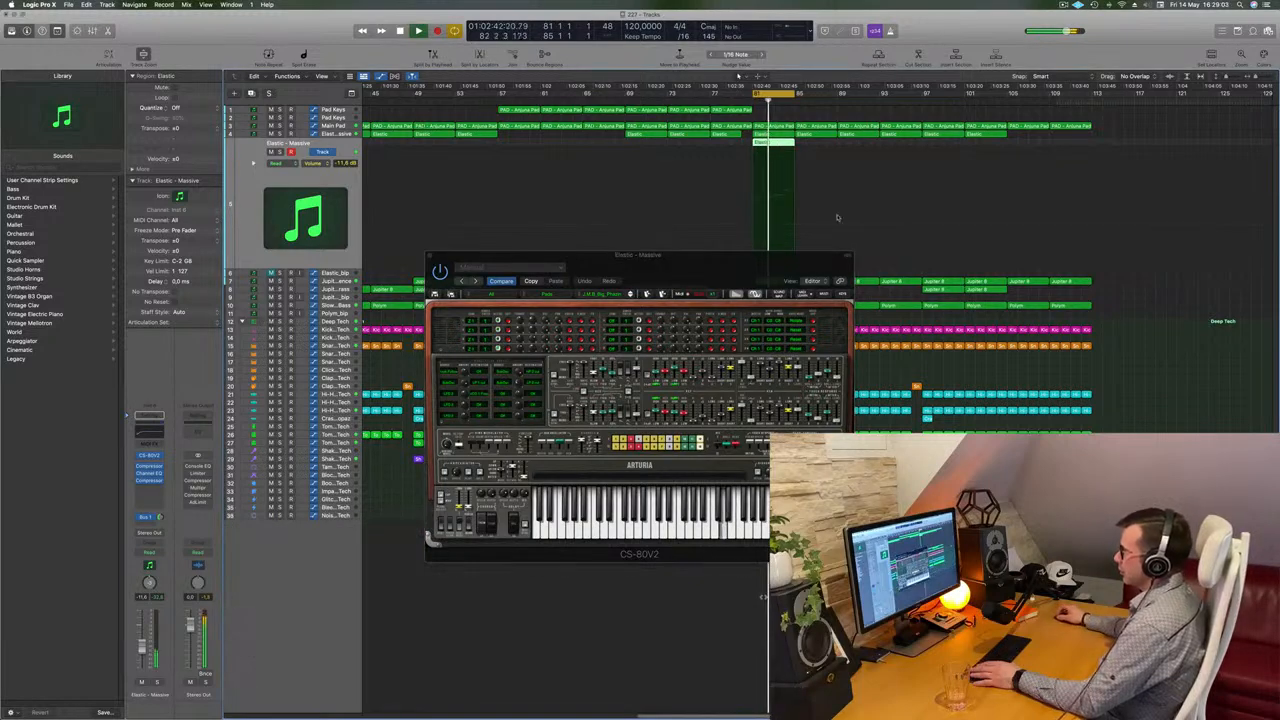
pyautogui.click(646, 294)
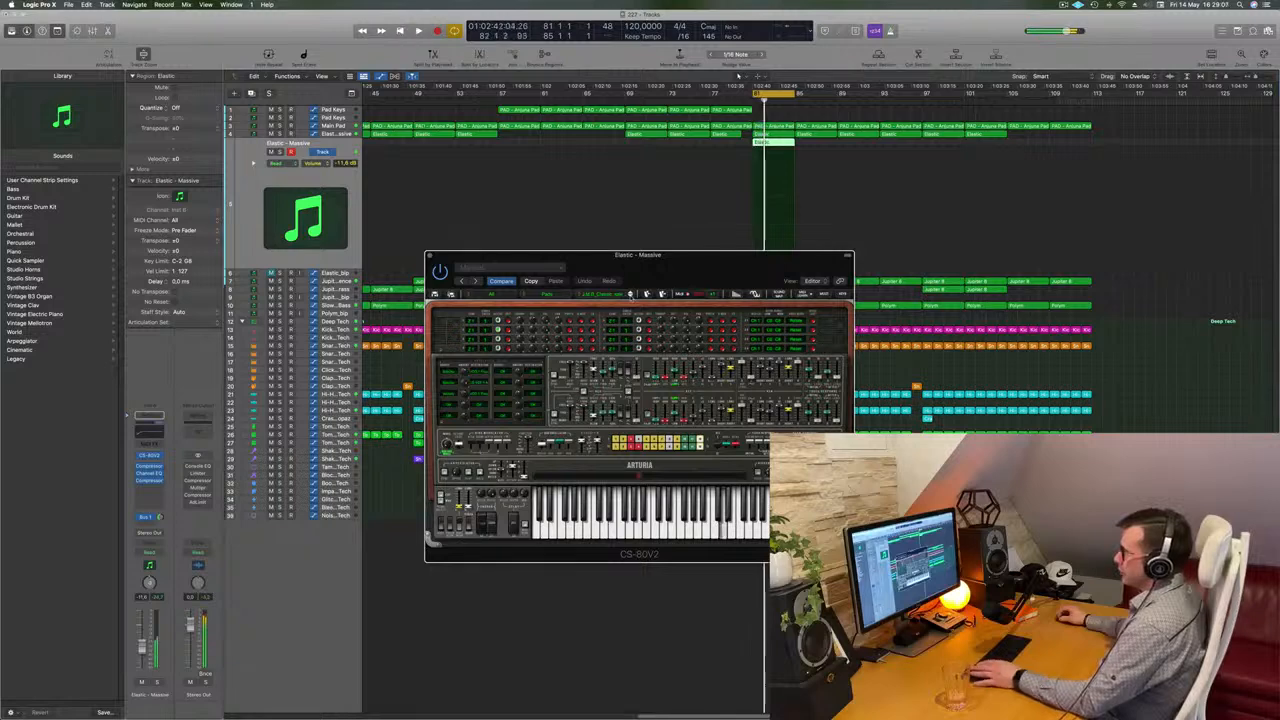
pyautogui.moveTo(817, 256); pyautogui.dragTo(1037, 243)
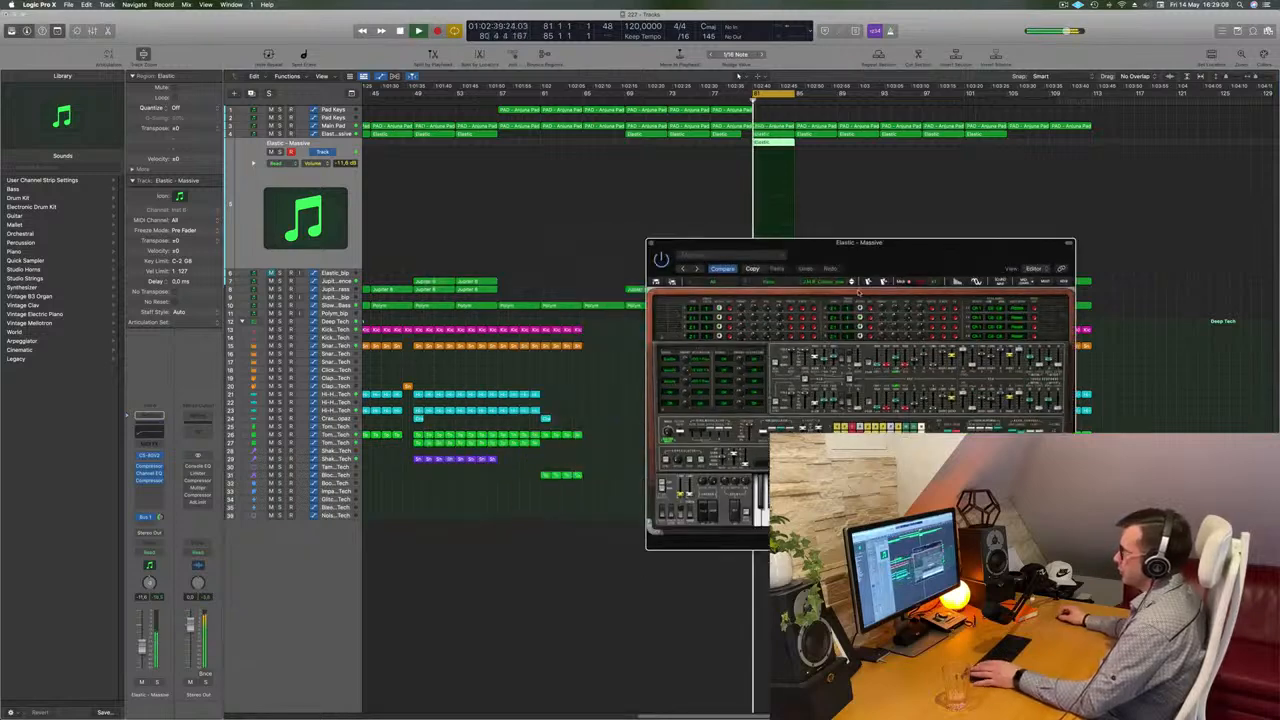
pyautogui.click(852, 284)
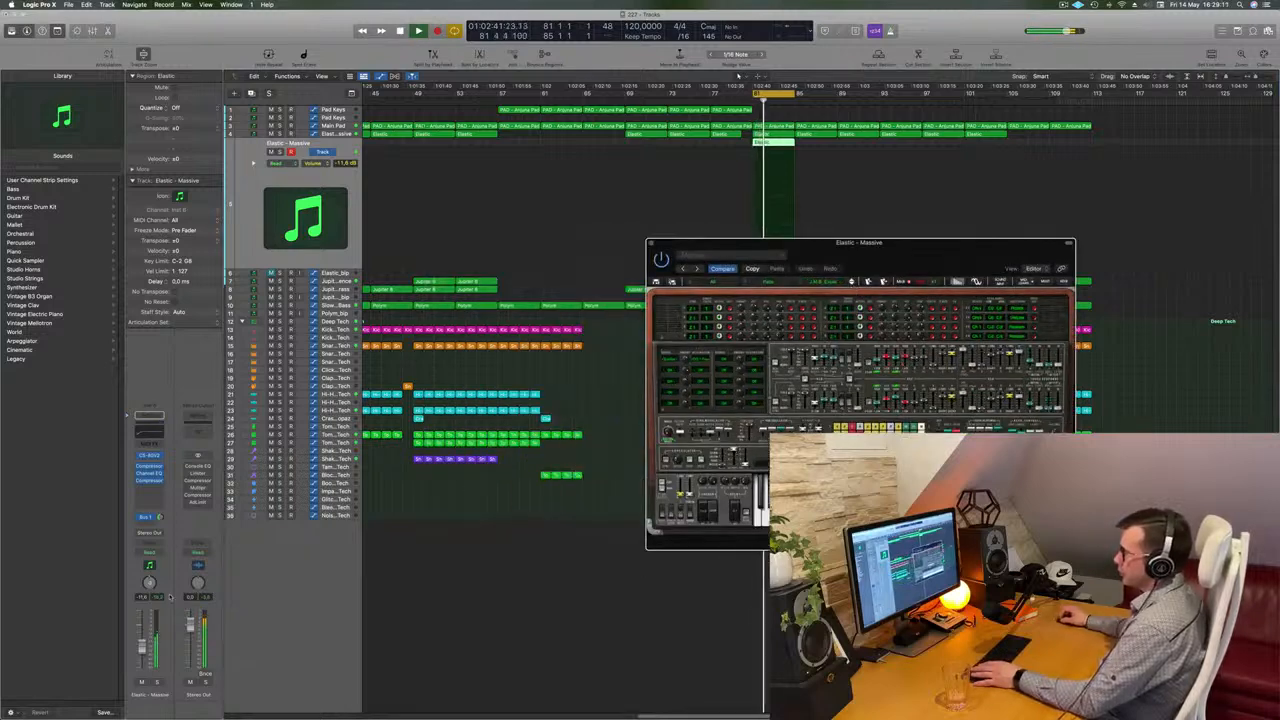
# Step: Reduce the CS-80V2 track's volume to -15.2 dB and audition the following presets against the cycled section
pyautogui.moveTo(142, 649); pyautogui.dragTo(142, 653)
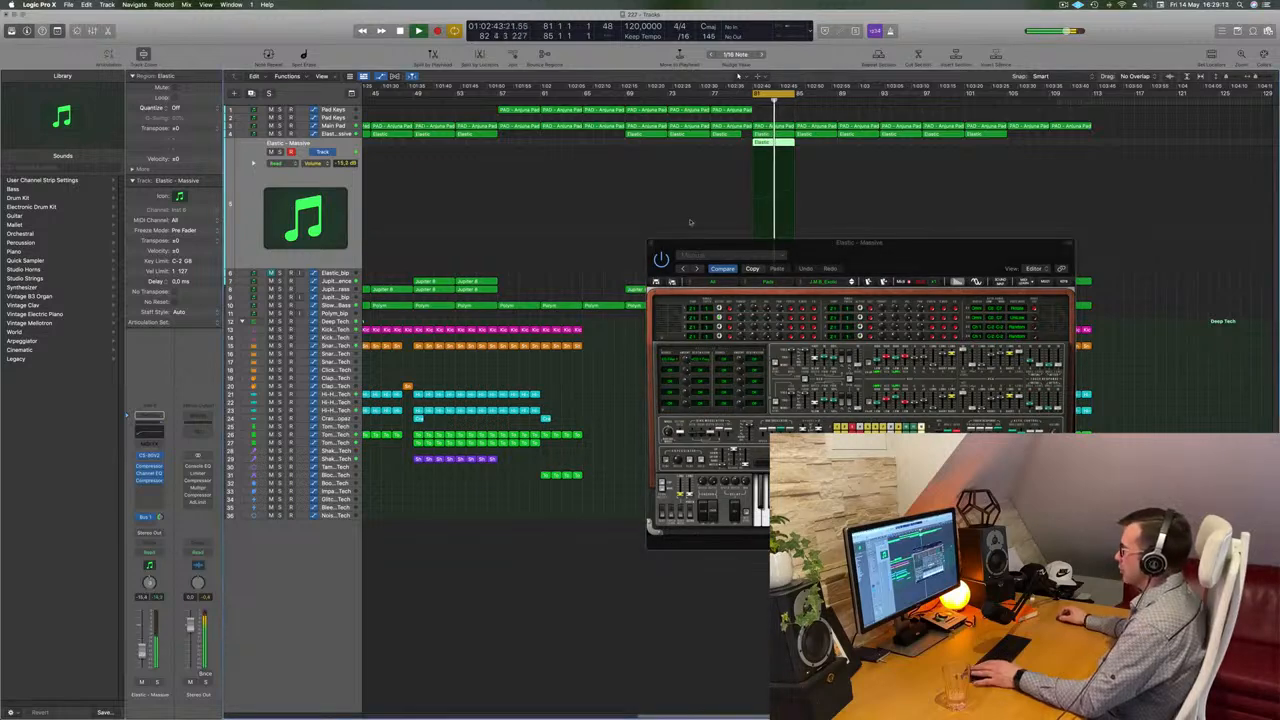
pyautogui.click(851, 282)
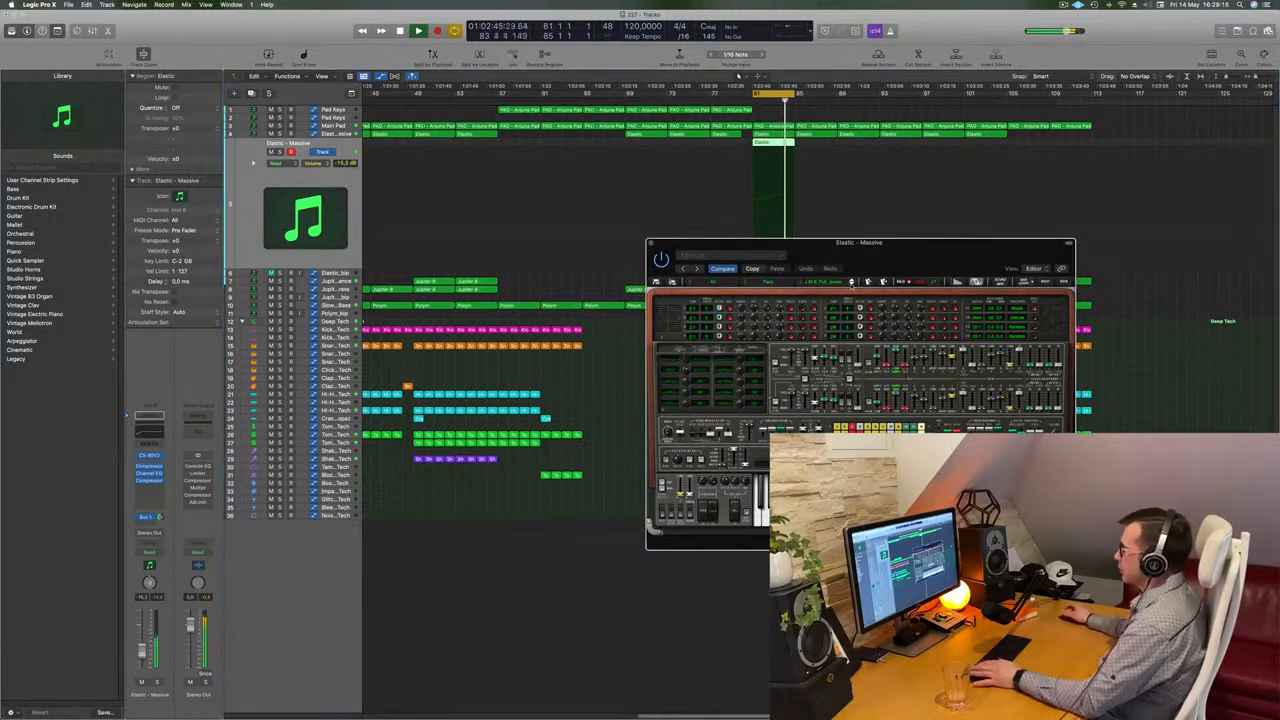
pyautogui.click(851, 282)
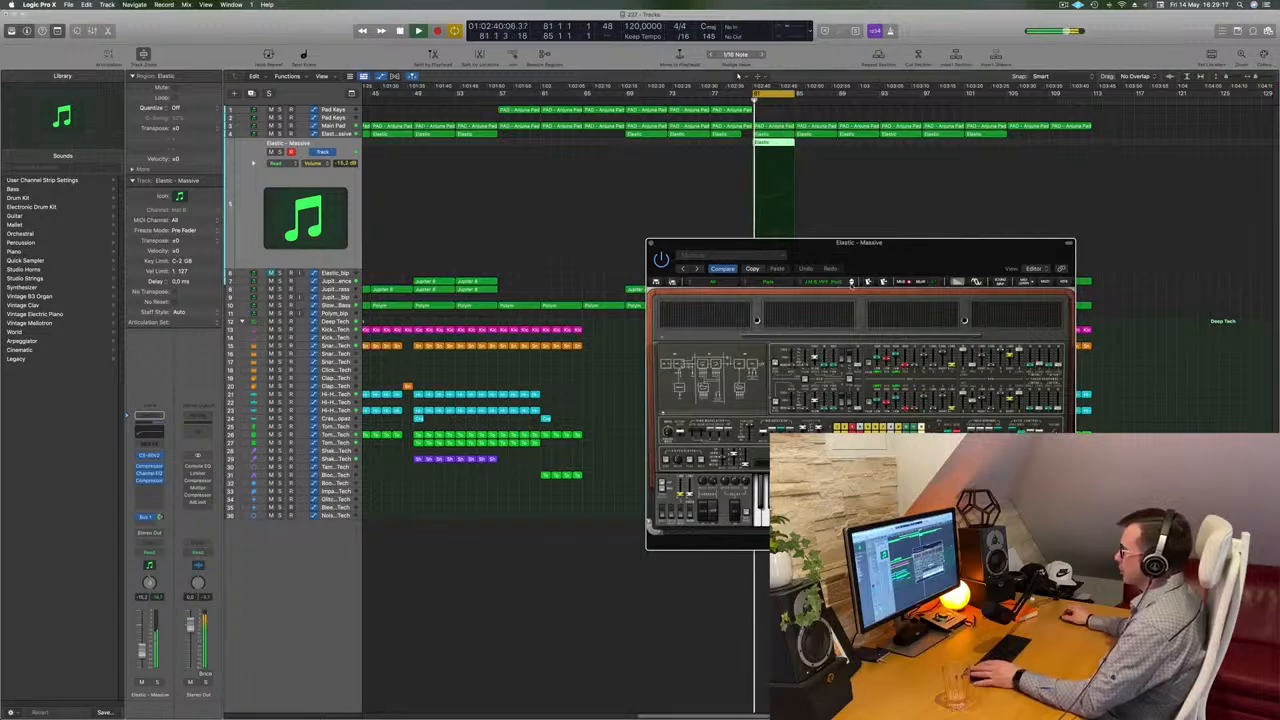
pyautogui.click(851, 282)
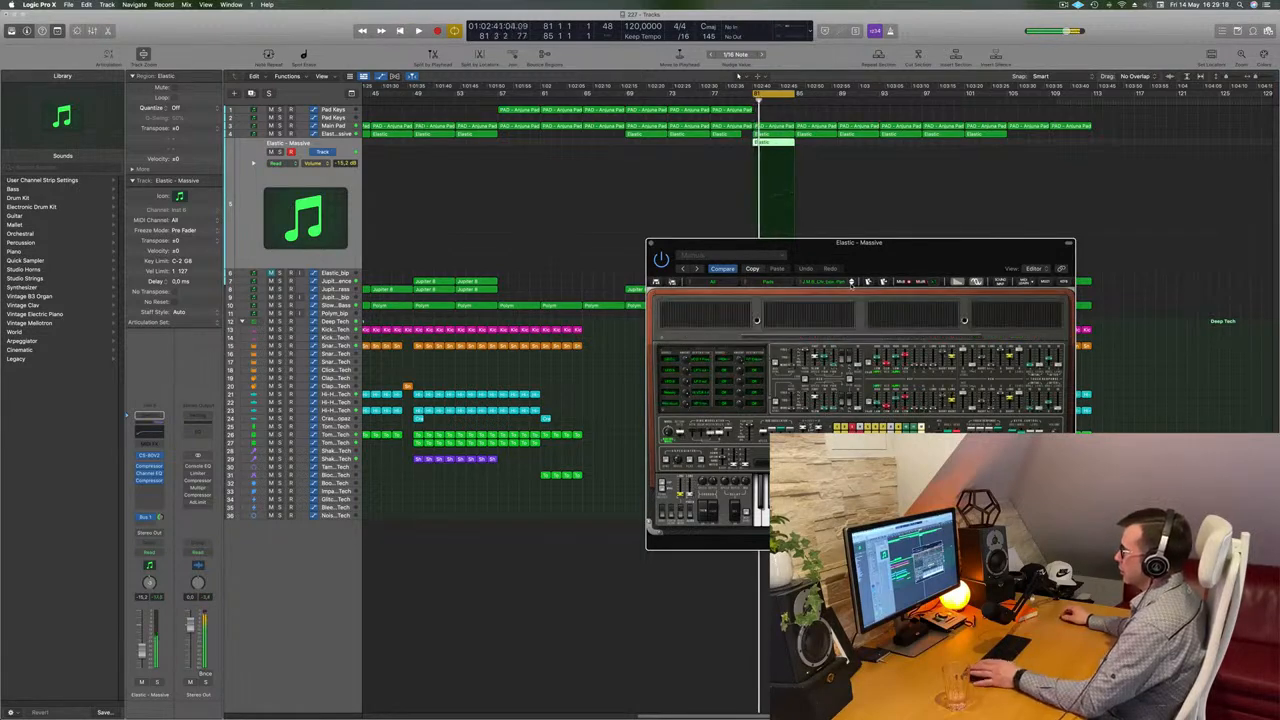
pyautogui.click(851, 282)
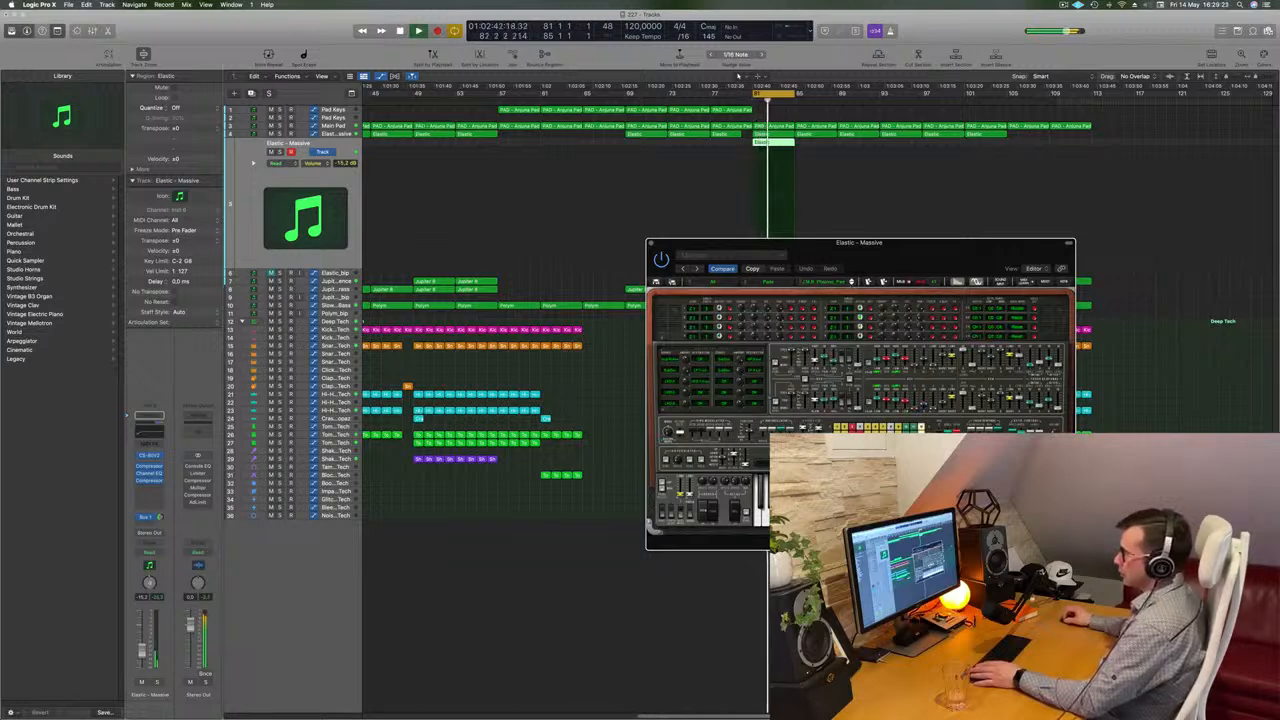
# Step: Audition more CS-80V2 presets over the cycle, adjusting the track's volume to suit each and ending at -2.1 dB
pyautogui.press('space')
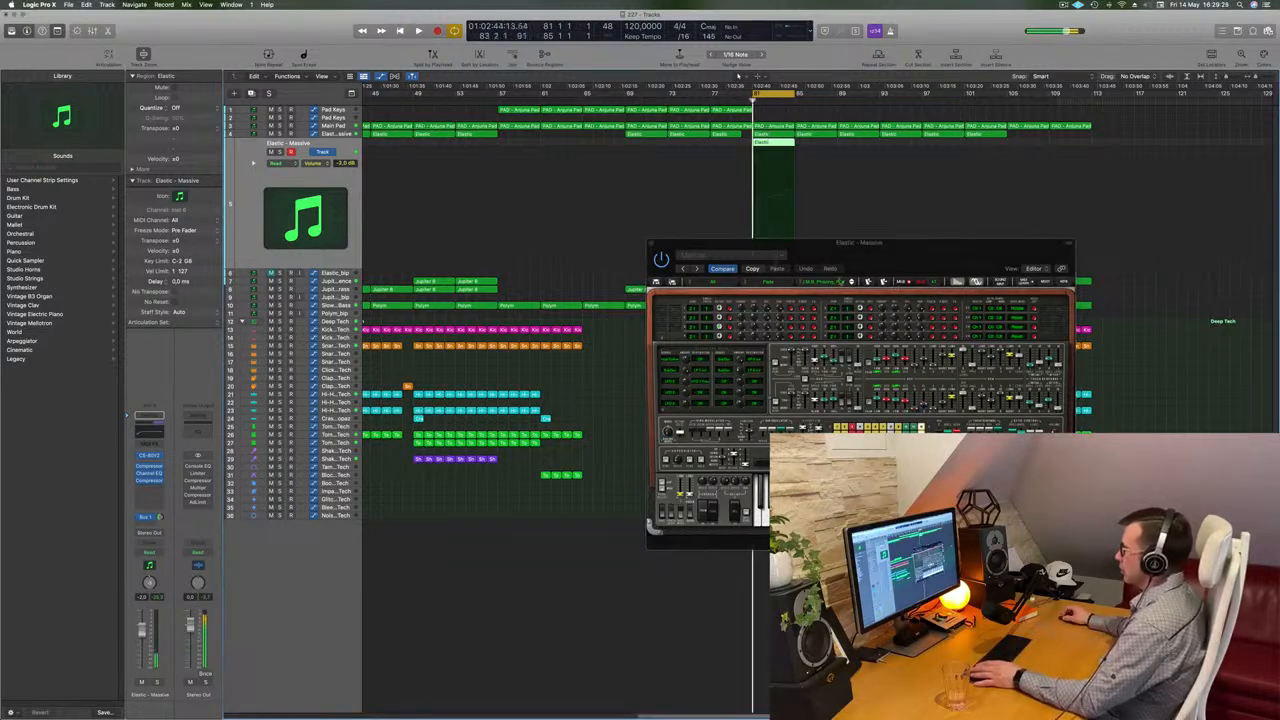
pyautogui.click(851, 283)
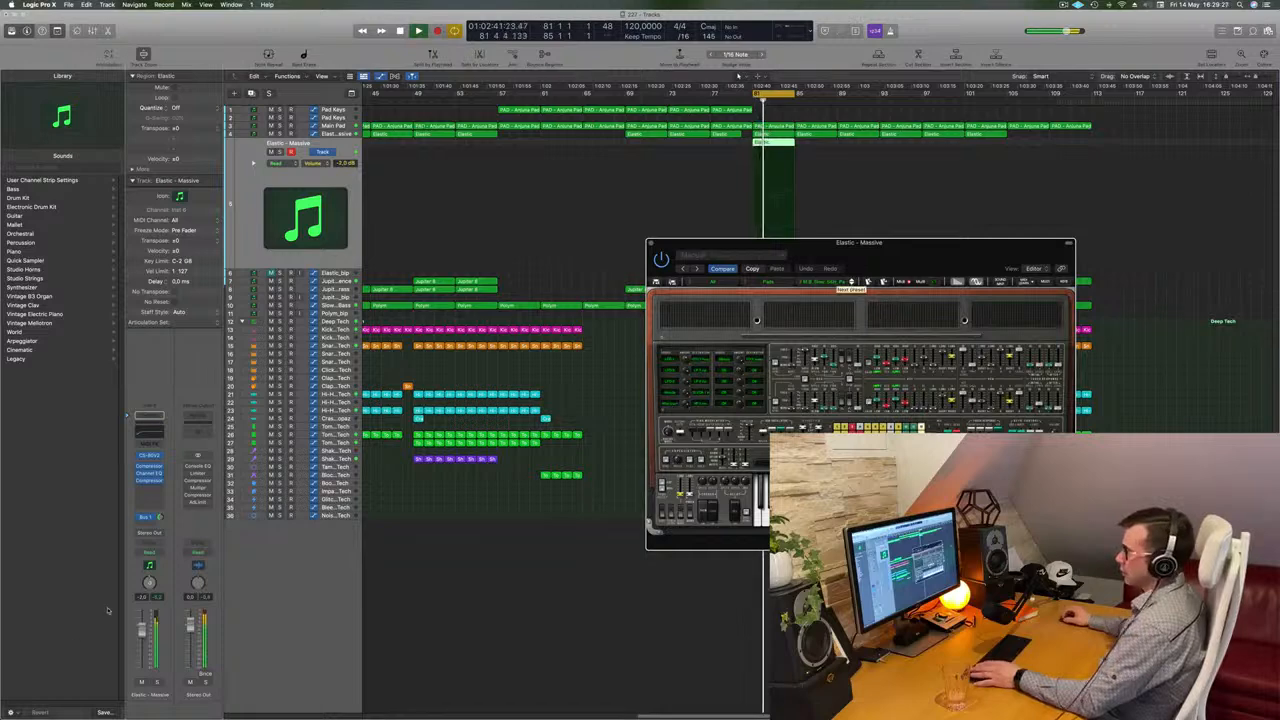
pyautogui.press('space')
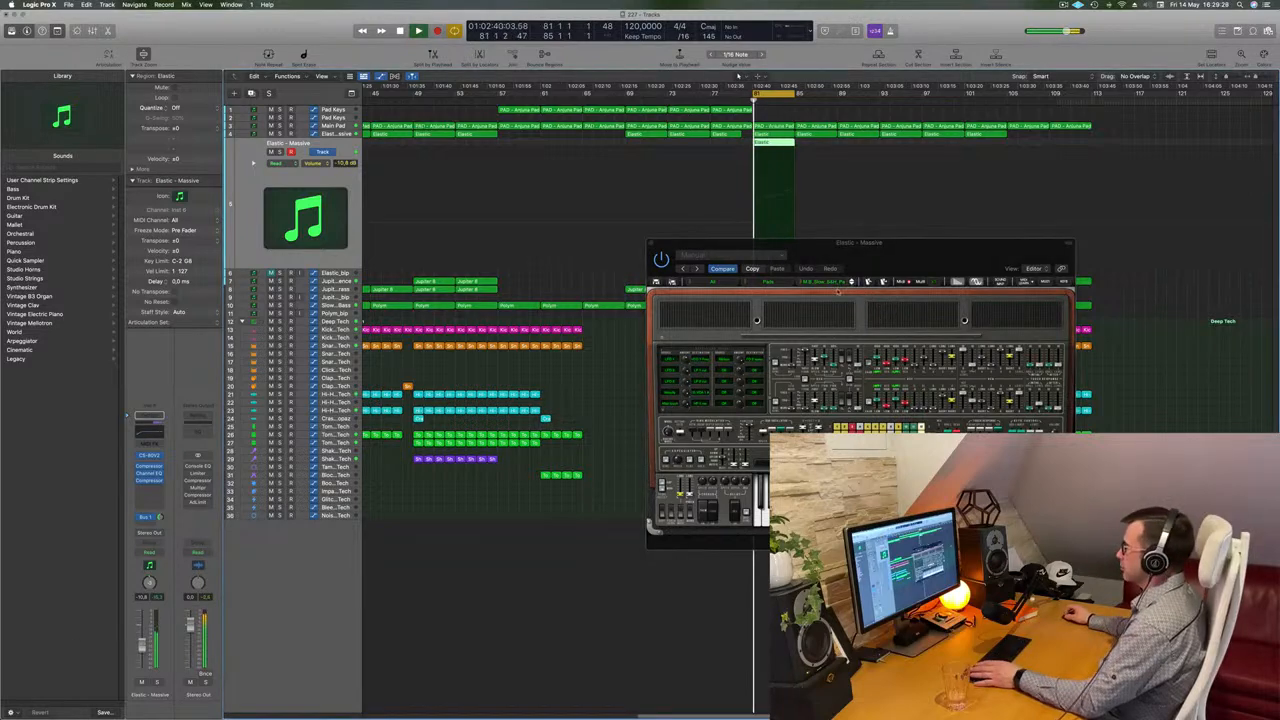
pyautogui.click(851, 284)
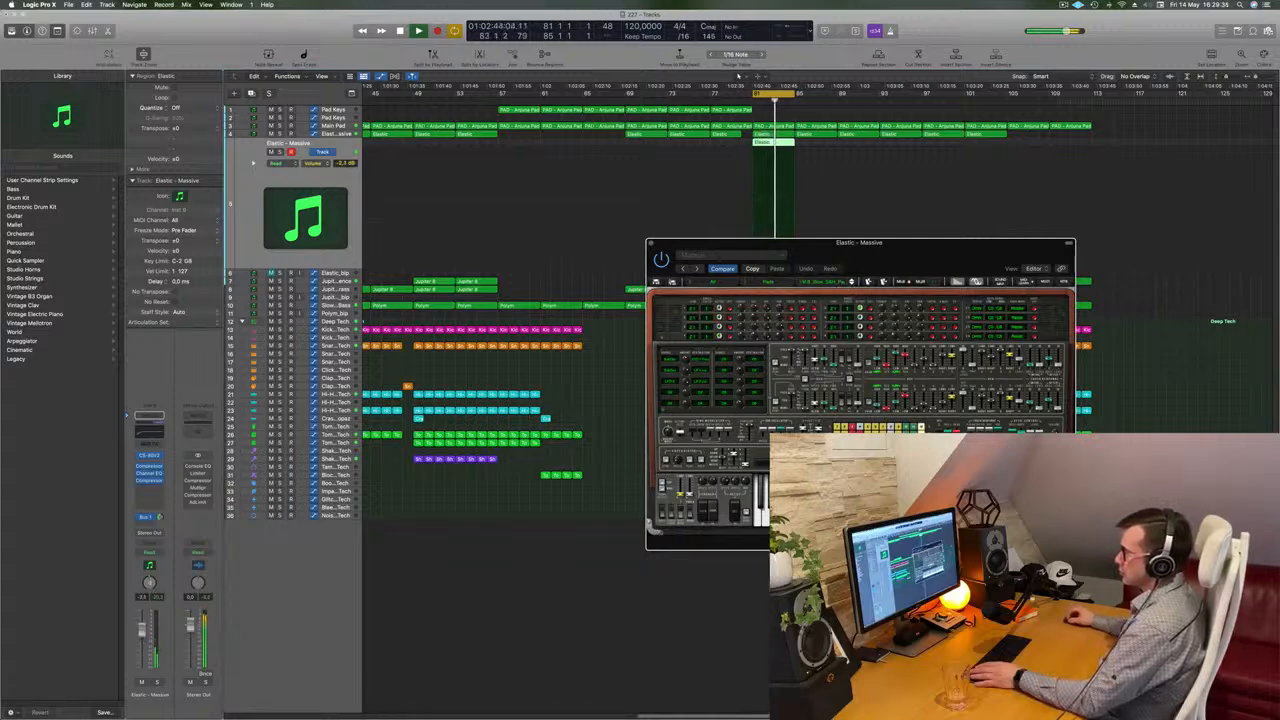
pyautogui.click(898, 185)
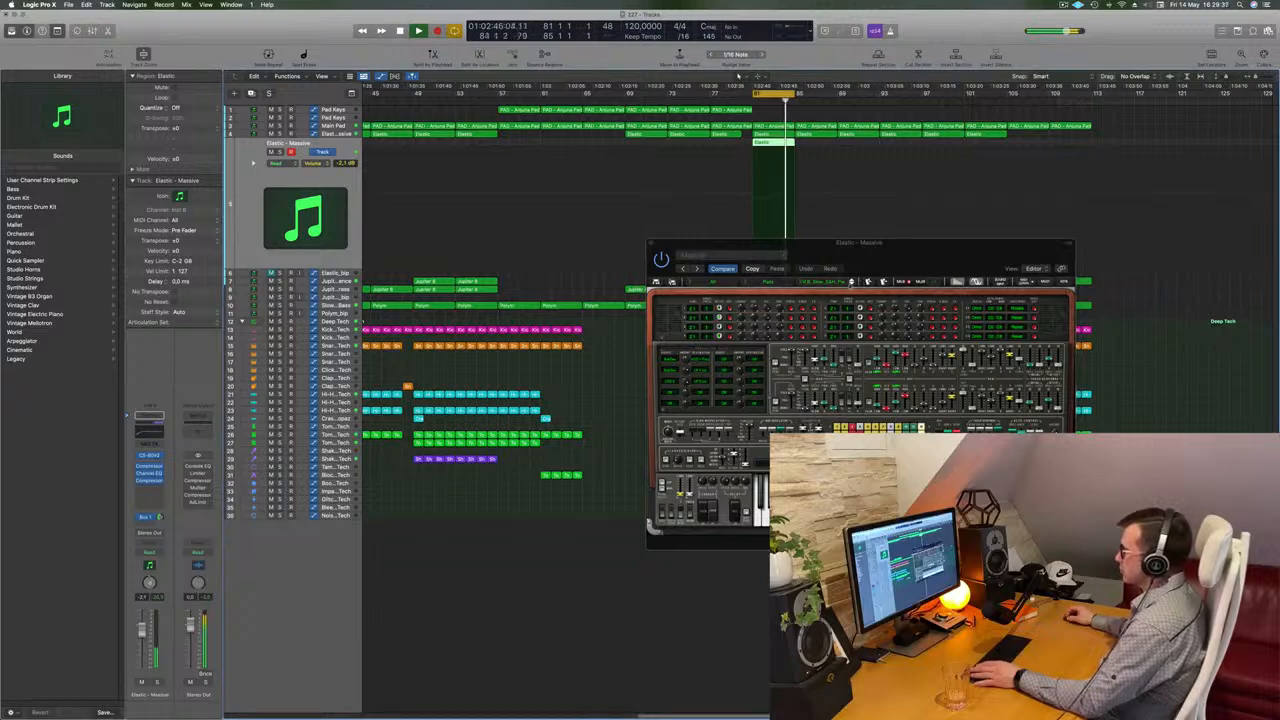
pyautogui.click(851, 284)
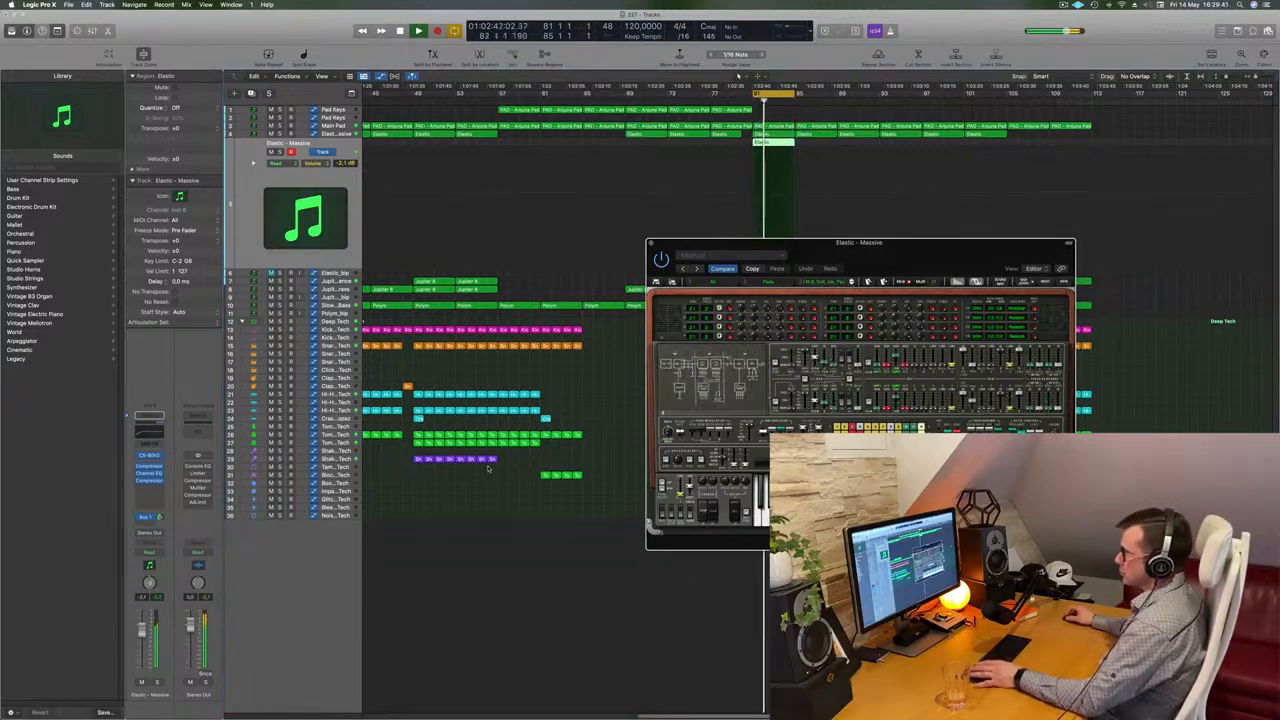
# Step: Lower the Elastic - Massive track's volume to -11.6 dB and audition the following CS-80V2 pad presets over the cycle
pyautogui.moveTo(142, 645); pyautogui.dragTo(142, 648)
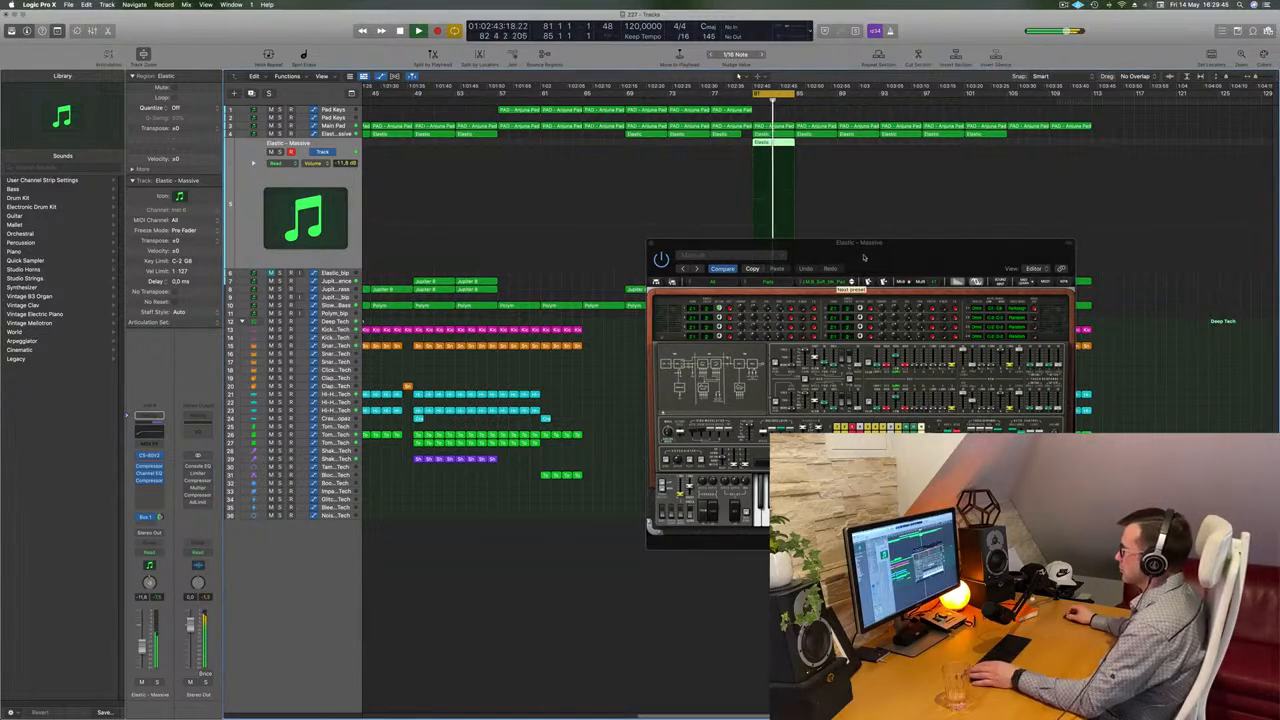
pyautogui.moveTo(851, 282); pyautogui.dragTo(807, 317)
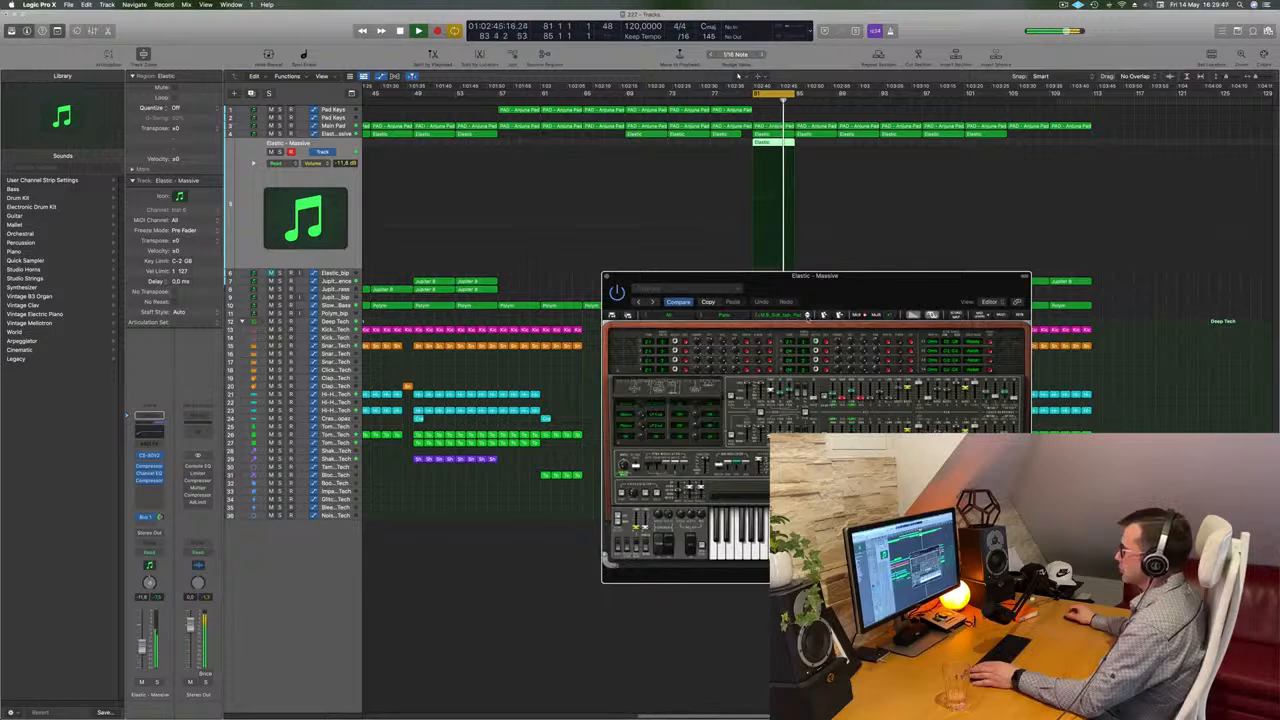
pyautogui.click(807, 316)
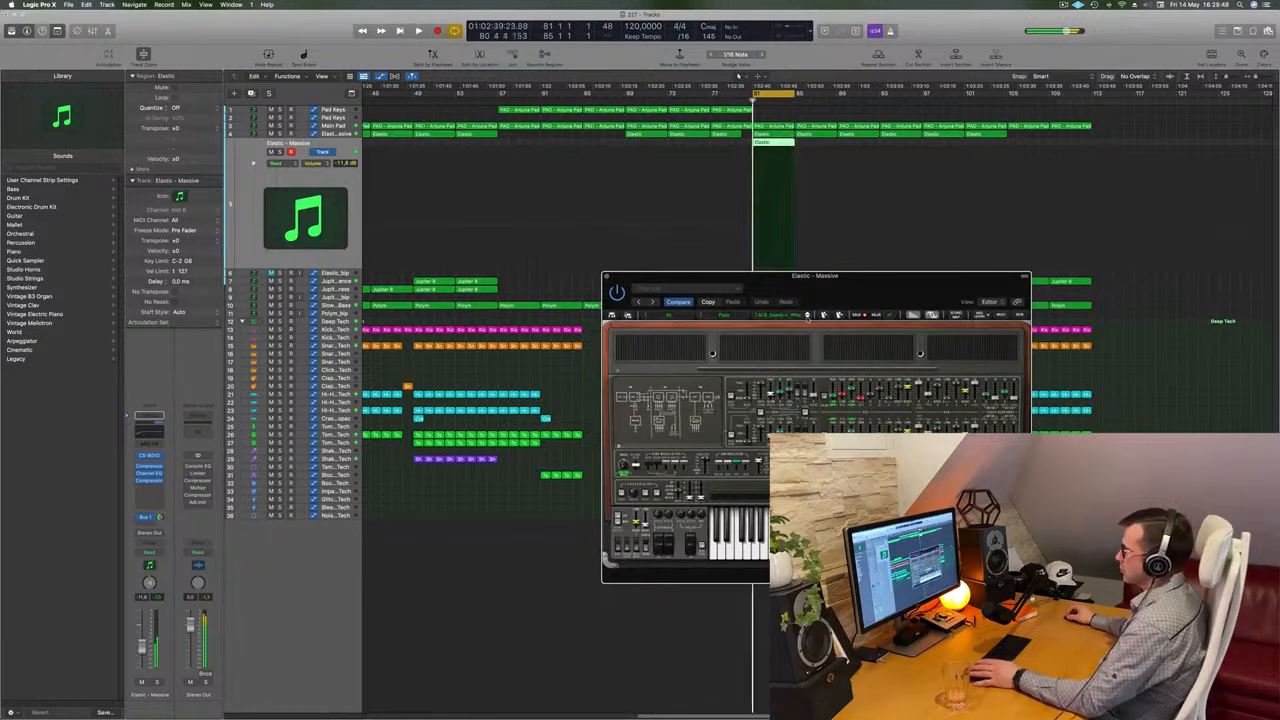
pyautogui.click(807, 316)
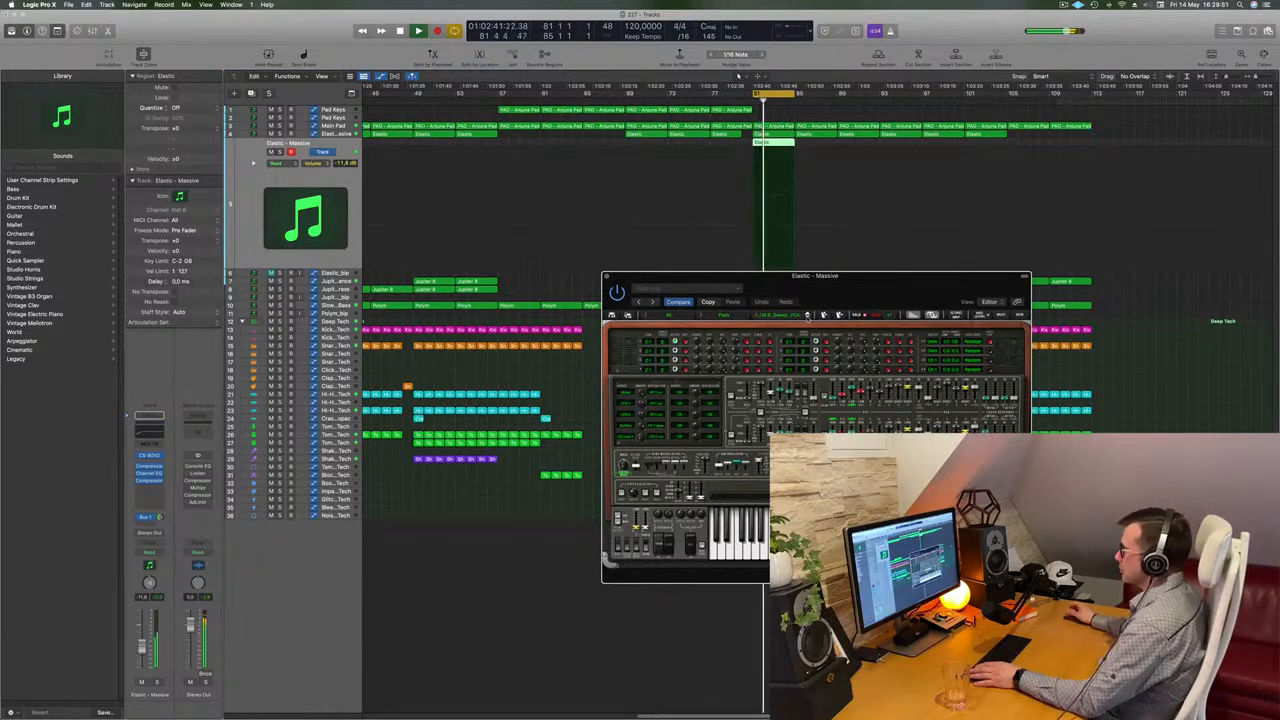
pyautogui.click(807, 316)
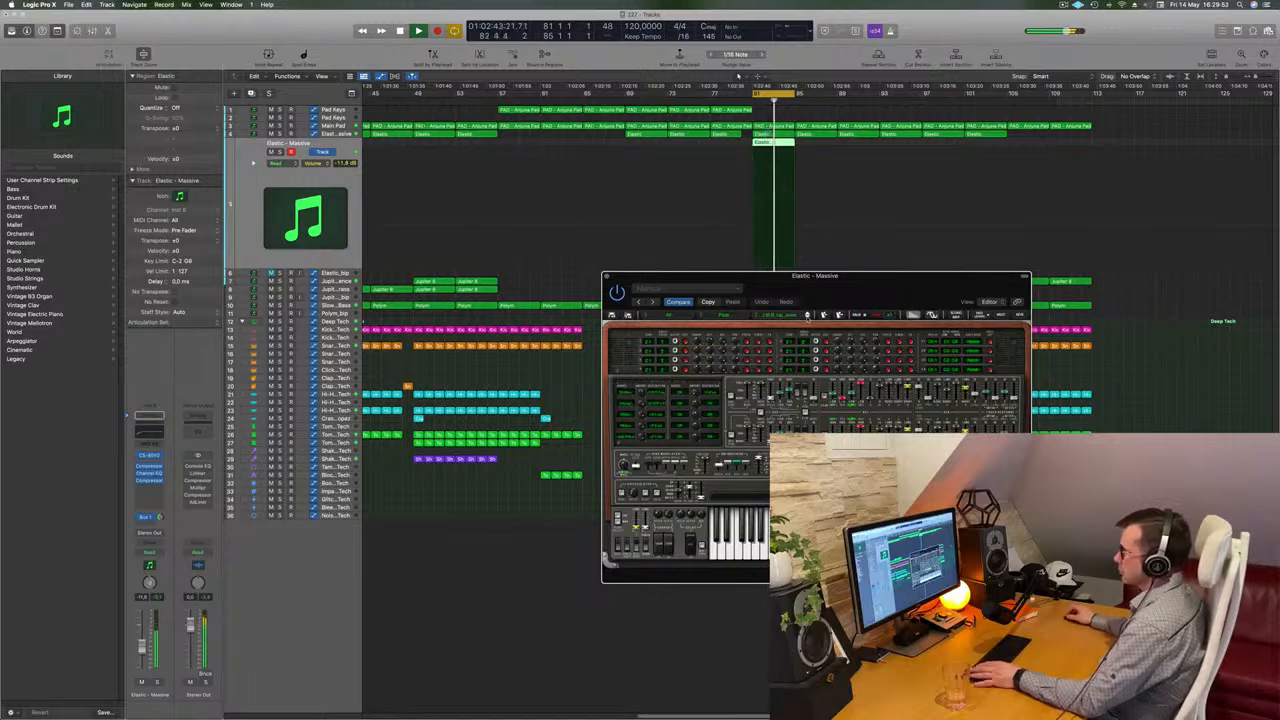
pyautogui.click(807, 316)
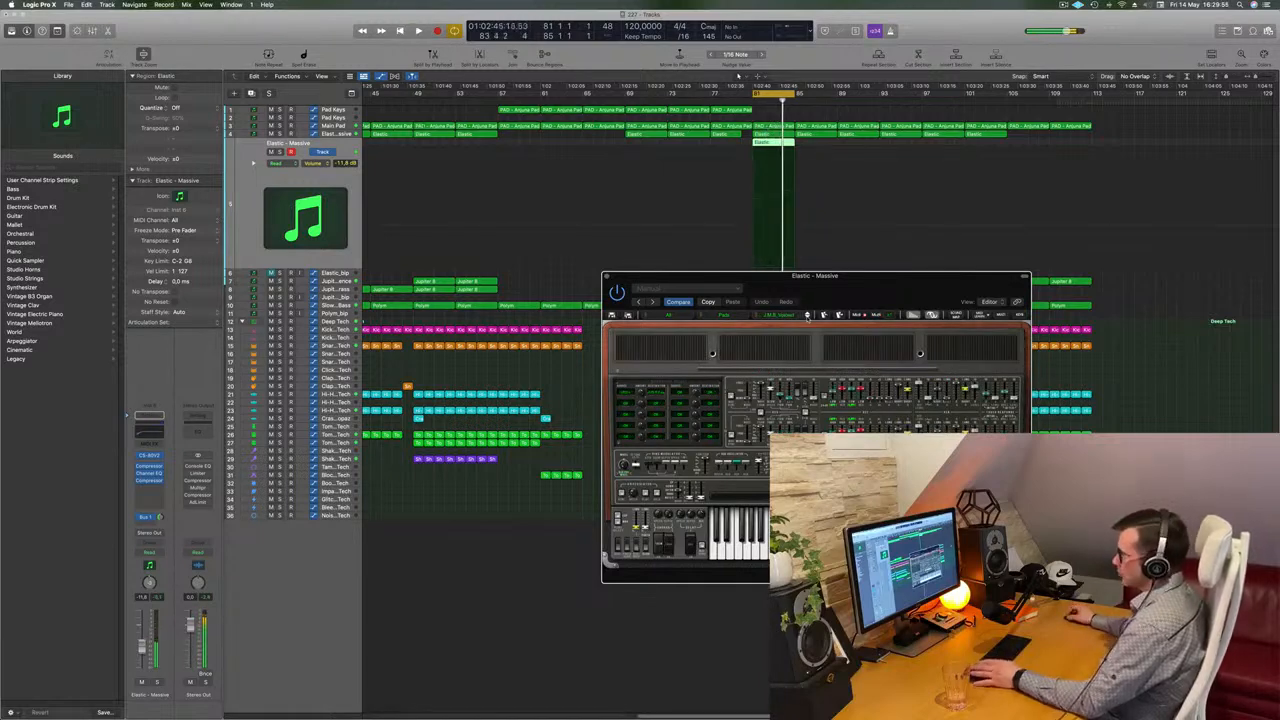
pyautogui.click(807, 316)
pyautogui.click(807, 316)
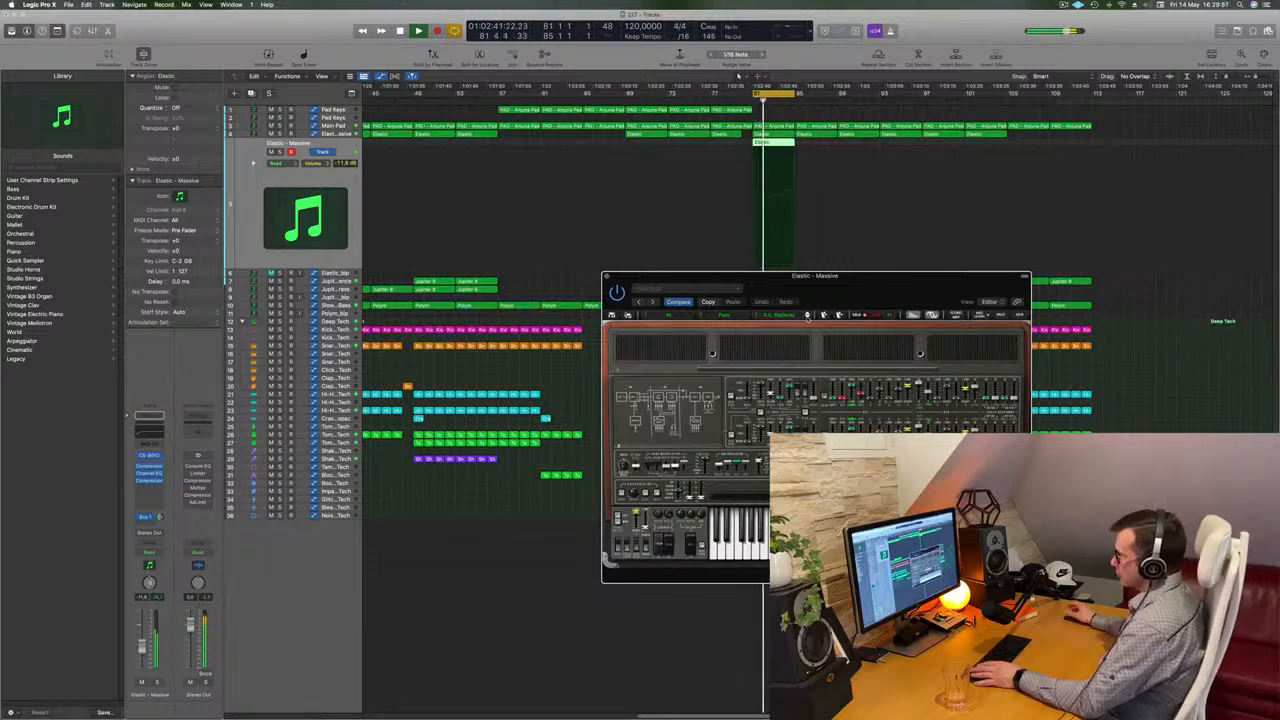
pyautogui.click(807, 316)
pyautogui.click(807, 316)
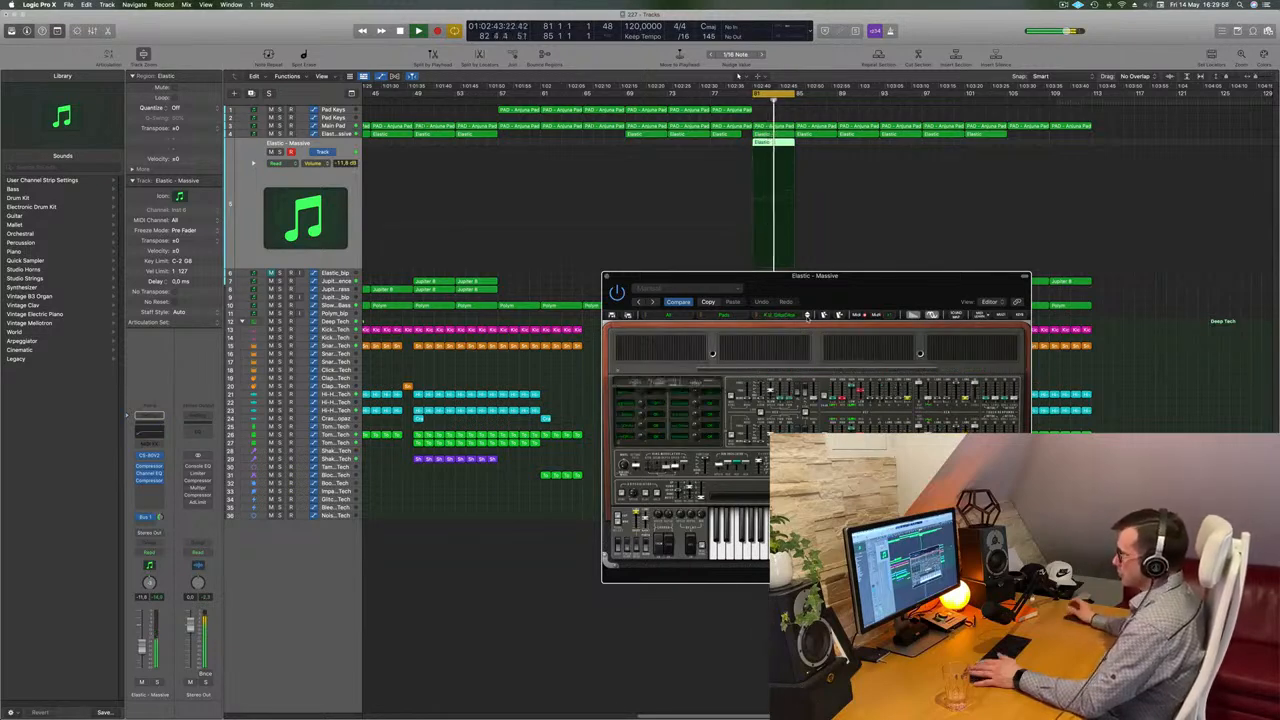
pyautogui.click(807, 316)
pyautogui.click(807, 316)
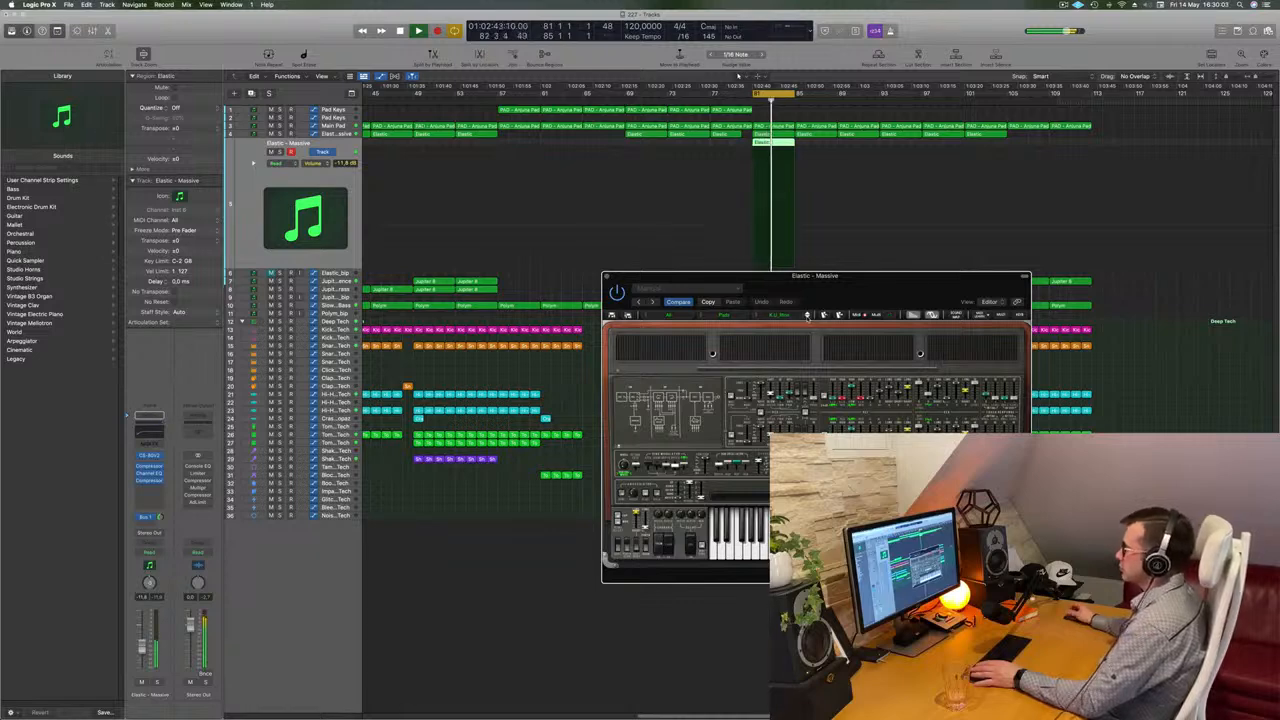
pyautogui.click(807, 316)
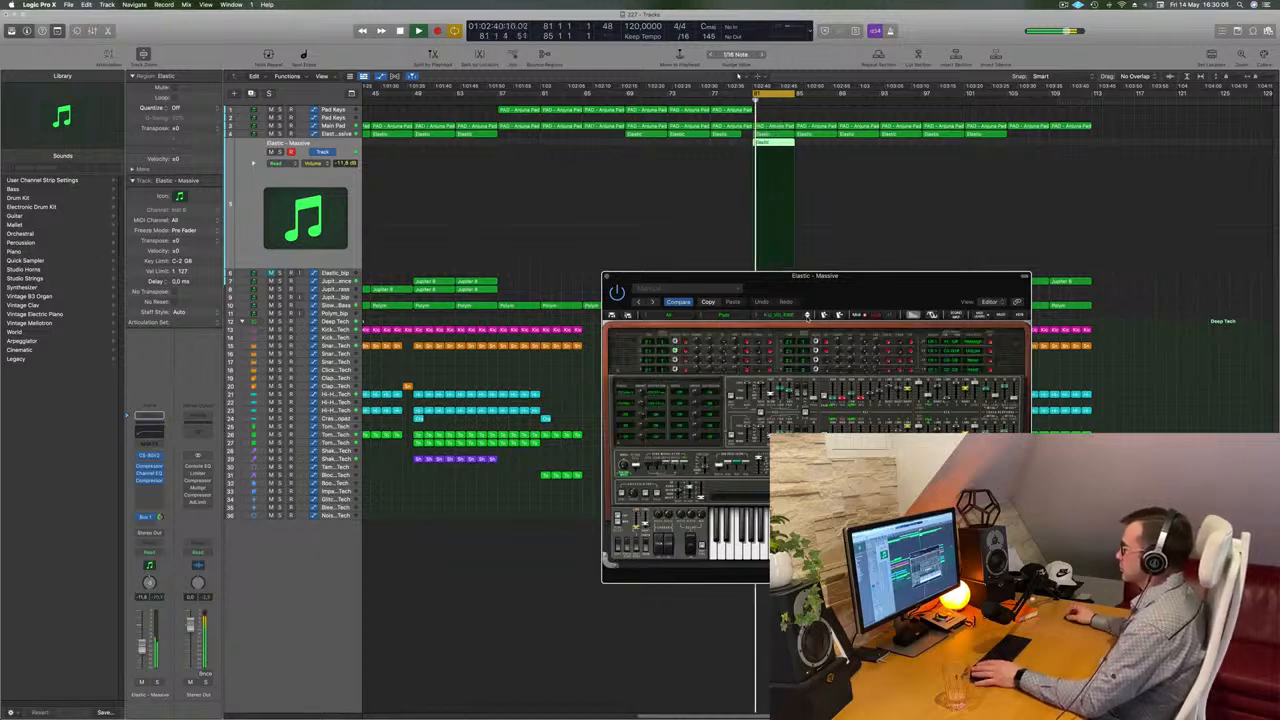
# Step: Restart the cycle playback from bar 81 and step through the next few CS-80V2 pad presets
pyautogui.moveTo(855, 295)
pyautogui.mouseDown()
pyautogui.moveTo(734, 284)
pyautogui.moveTo(677, 313)
pyautogui.moveTo(877, 298)
pyautogui.mouseUp()
pyautogui.press('space')
pyautogui.press('space')
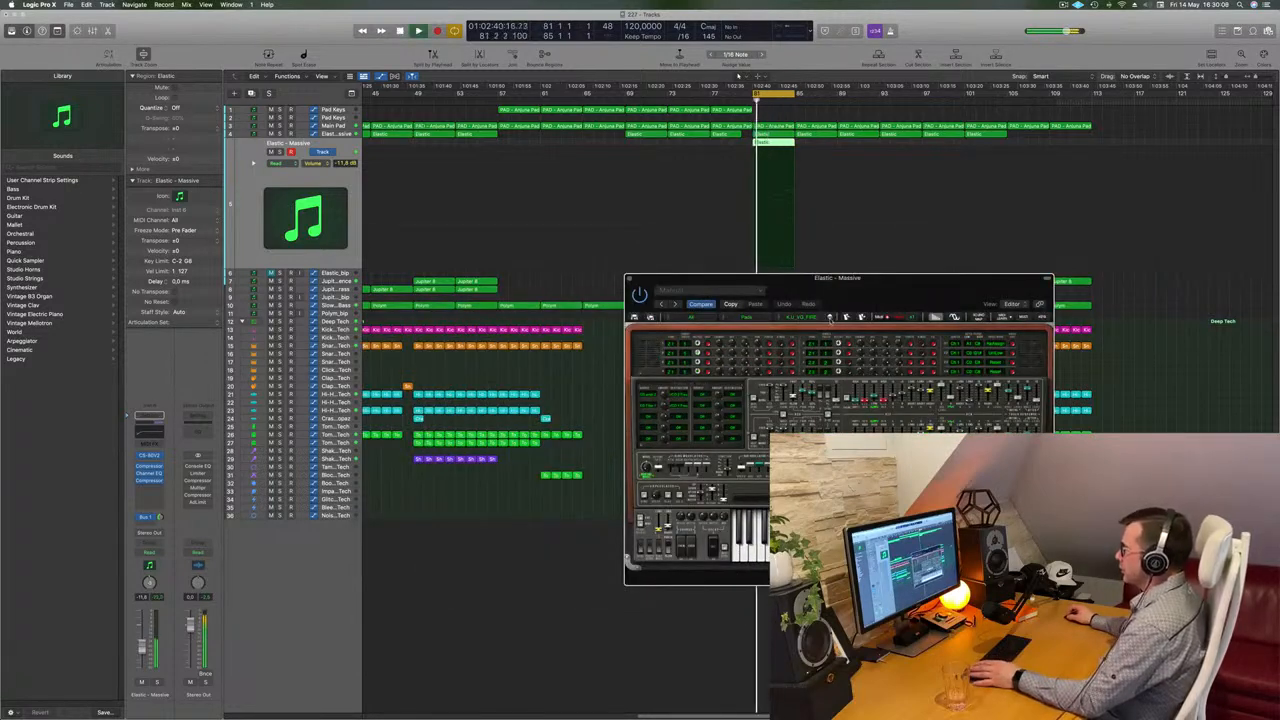
pyautogui.click(829, 318)
pyautogui.click(829, 318)
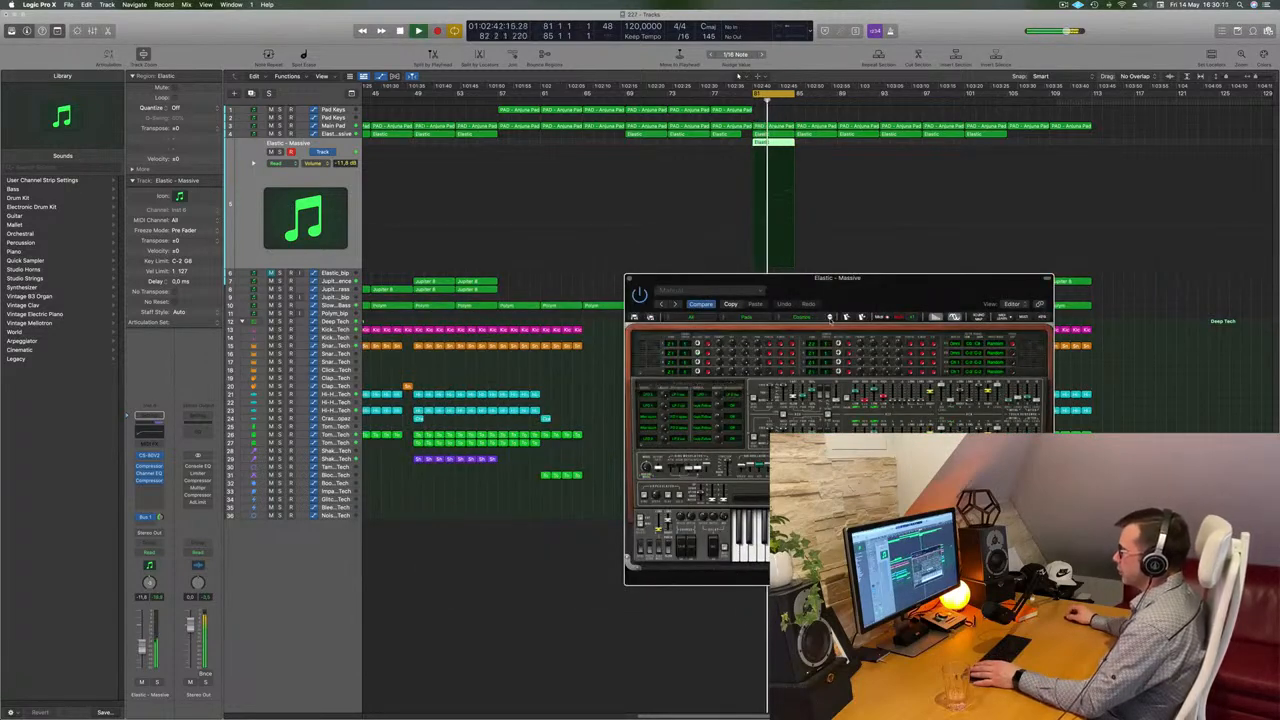
pyautogui.click(829, 318)
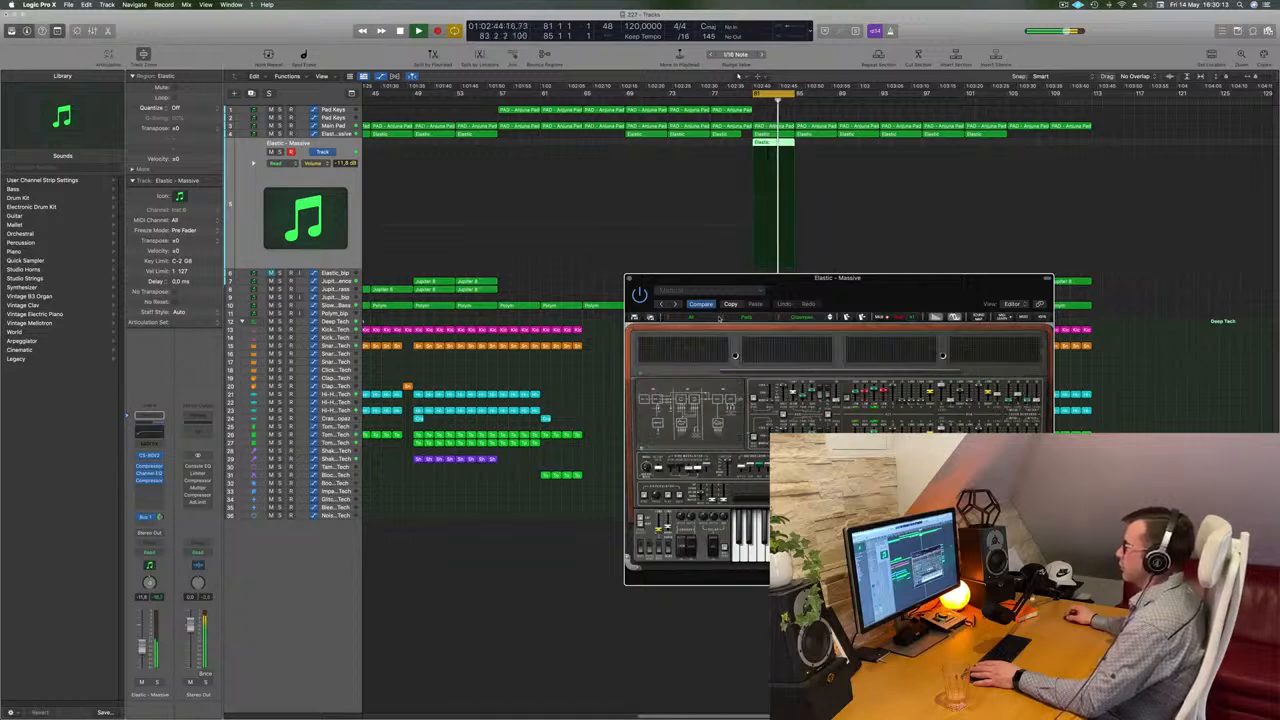
# Step: Load the first preset of the Leads category from the CS-80V2's All bank
pyautogui.click(668, 318)
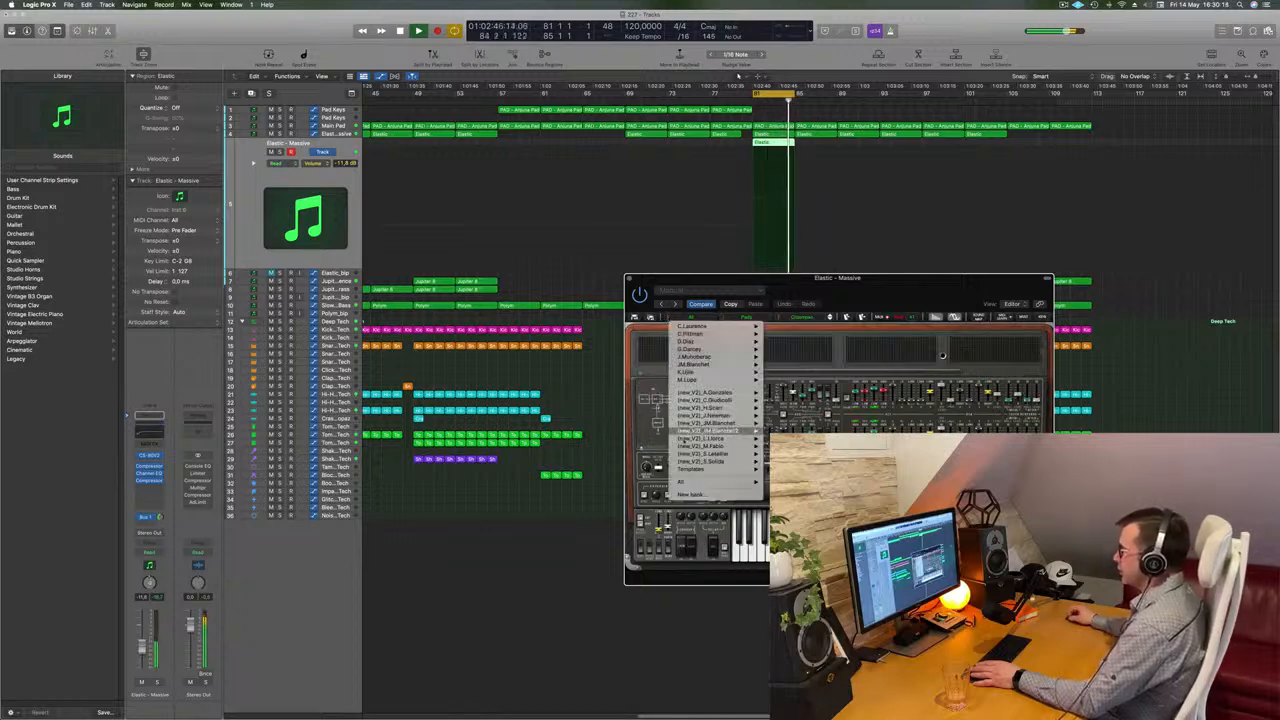
pyautogui.moveTo(762, 484)
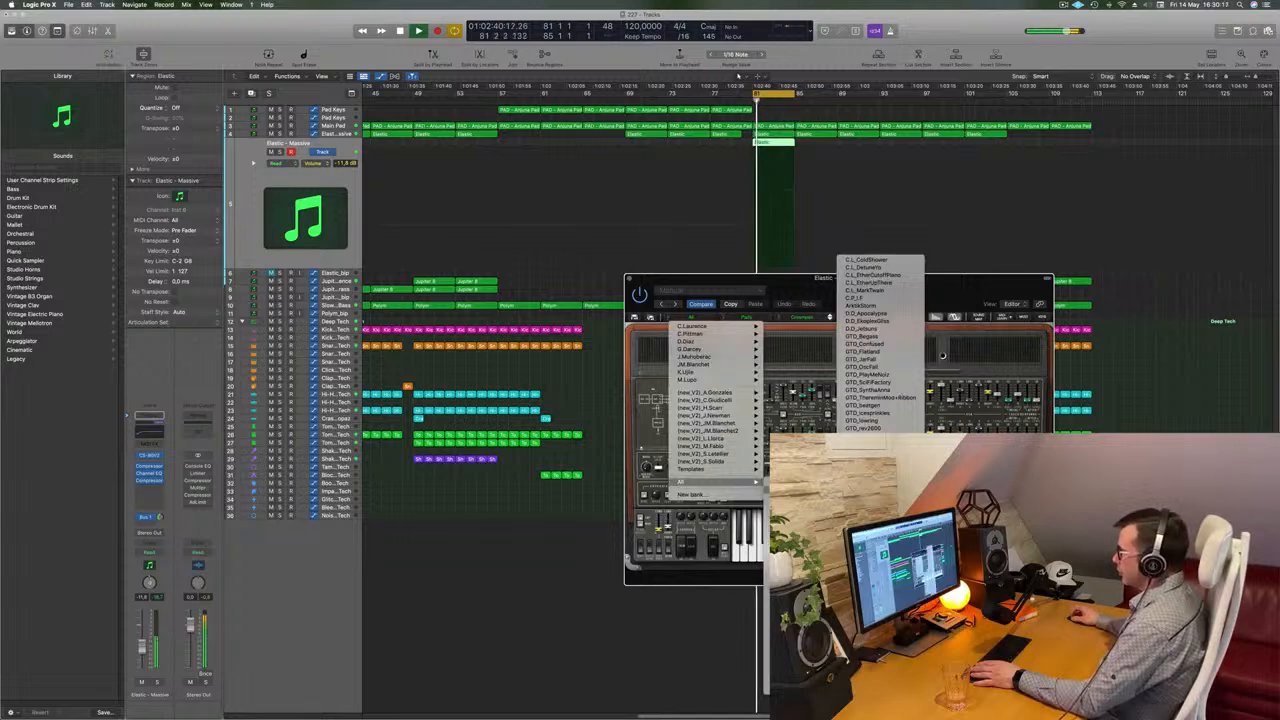
pyautogui.moveTo(800, 490)
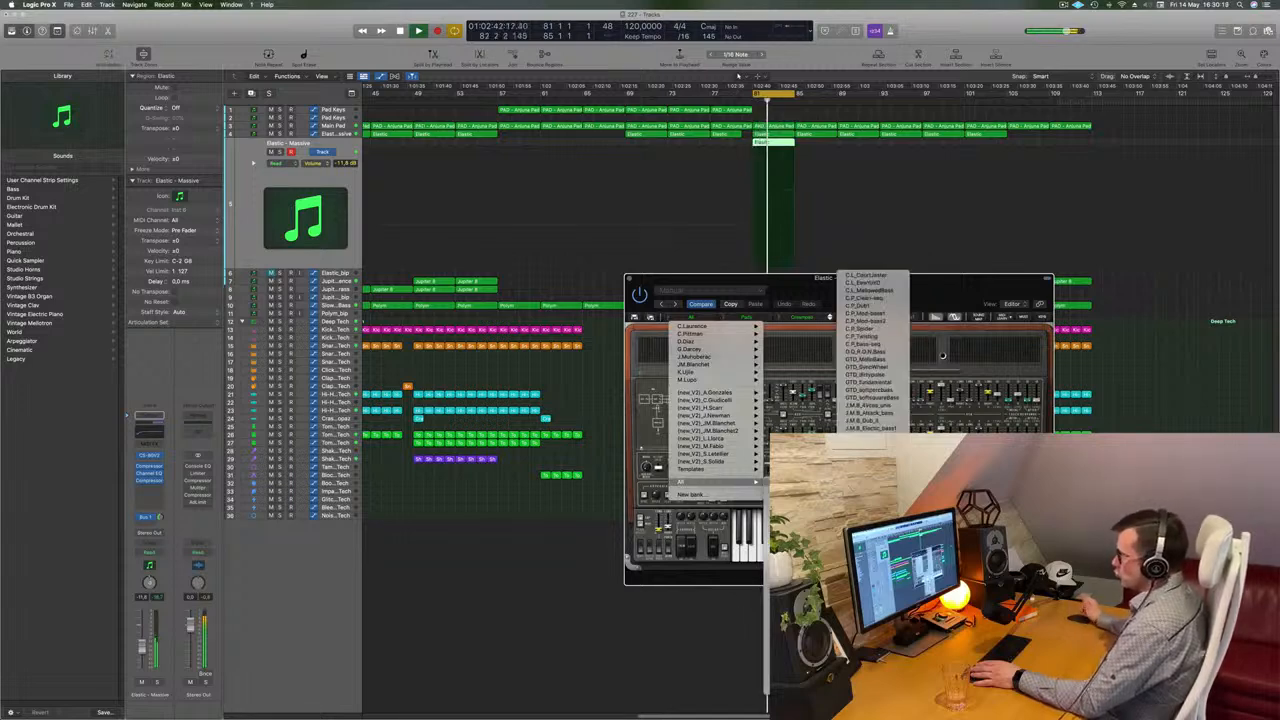
pyautogui.moveTo(800, 555)
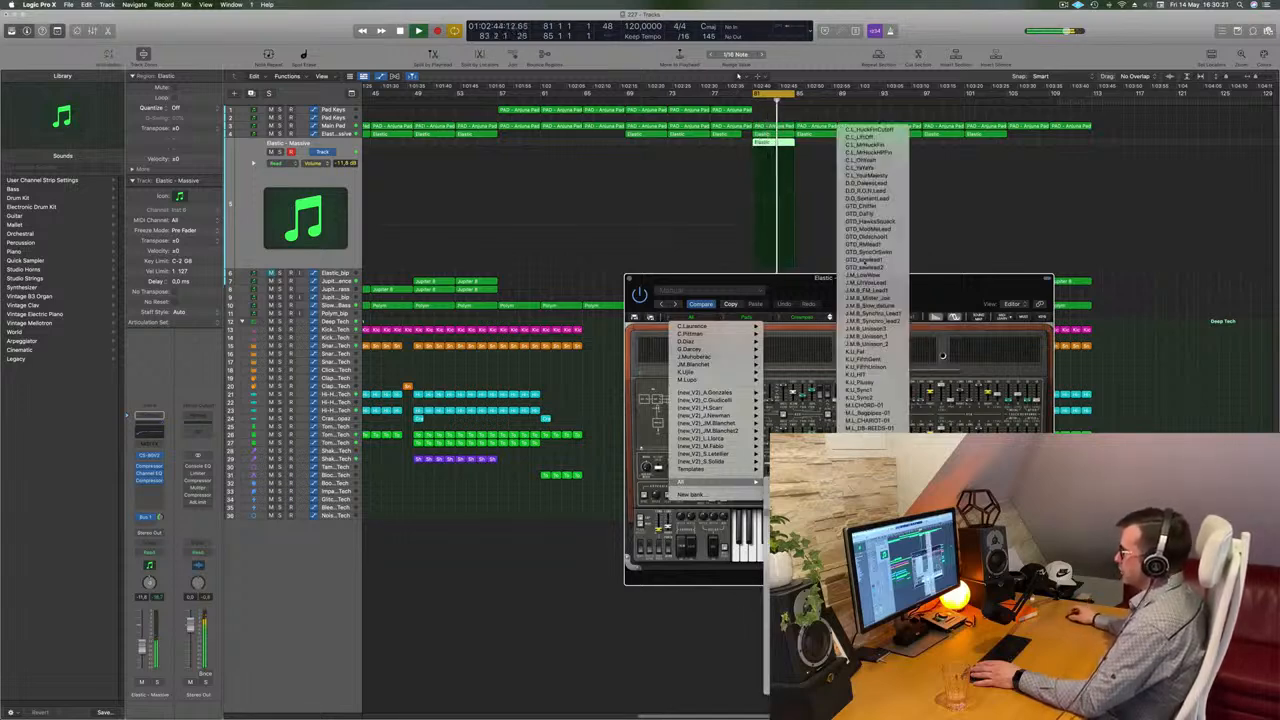
pyautogui.click(872, 129)
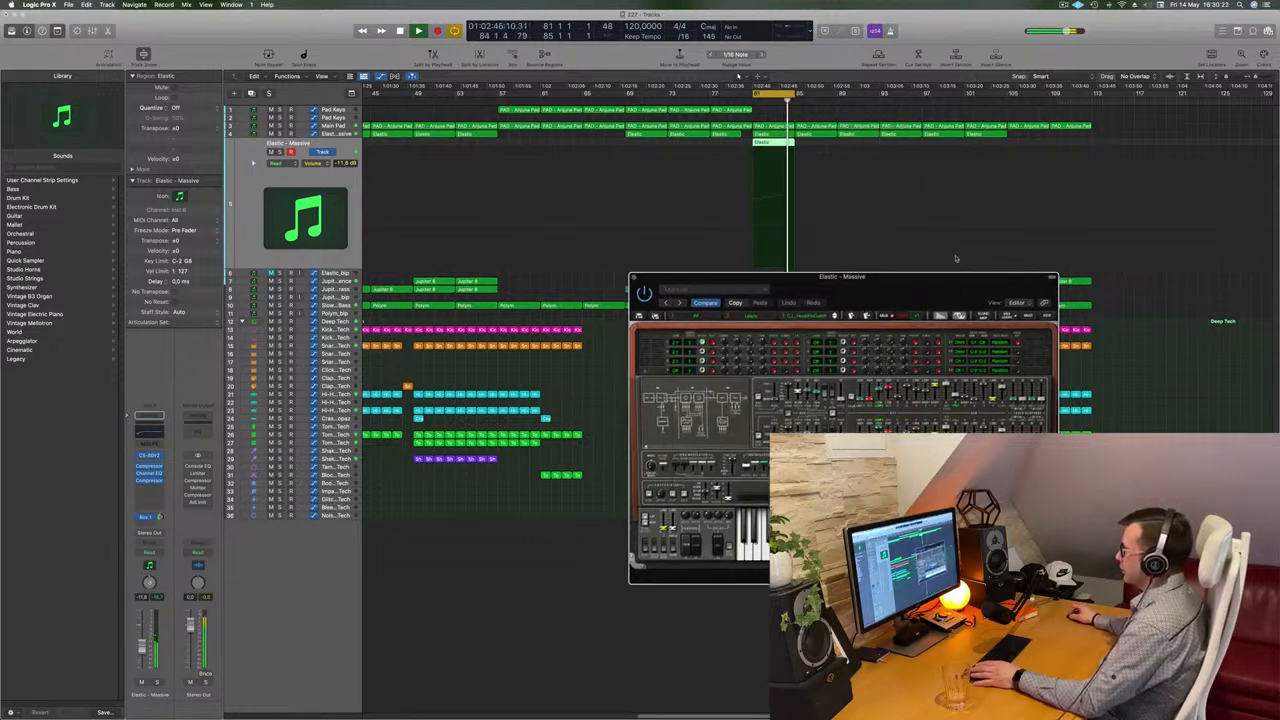
# Step: Step forward through the CS-80V2 lead presets one after another, listening to each against the cycled section
pyautogui.moveTo(955, 277); pyautogui.dragTo(1012, 251)
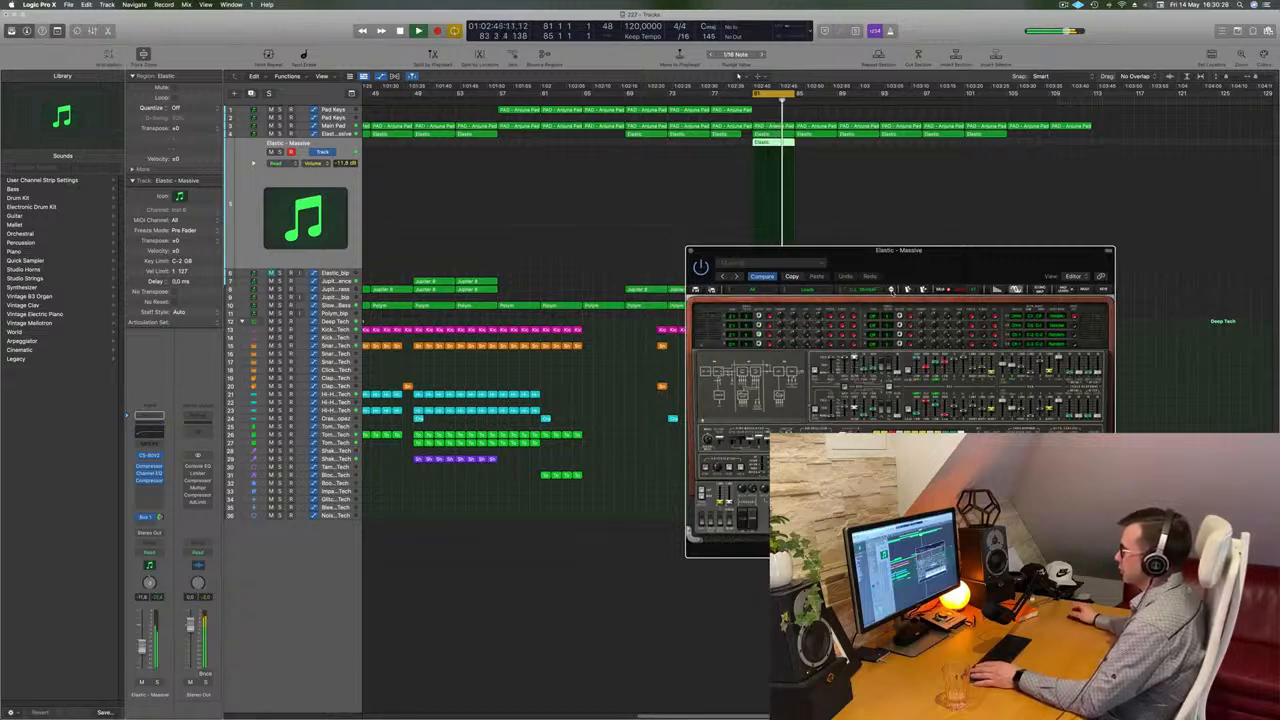
pyautogui.moveTo(952, 261); pyautogui.dragTo(887, 289)
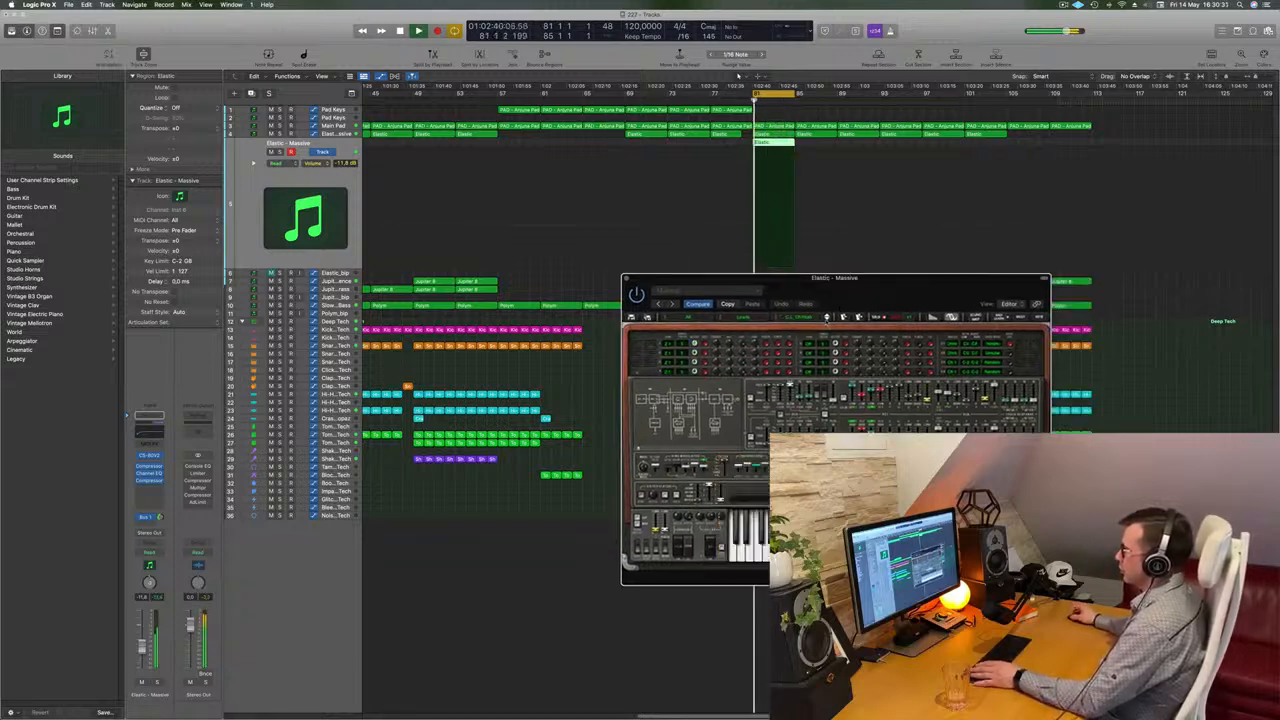
pyautogui.click(826, 316)
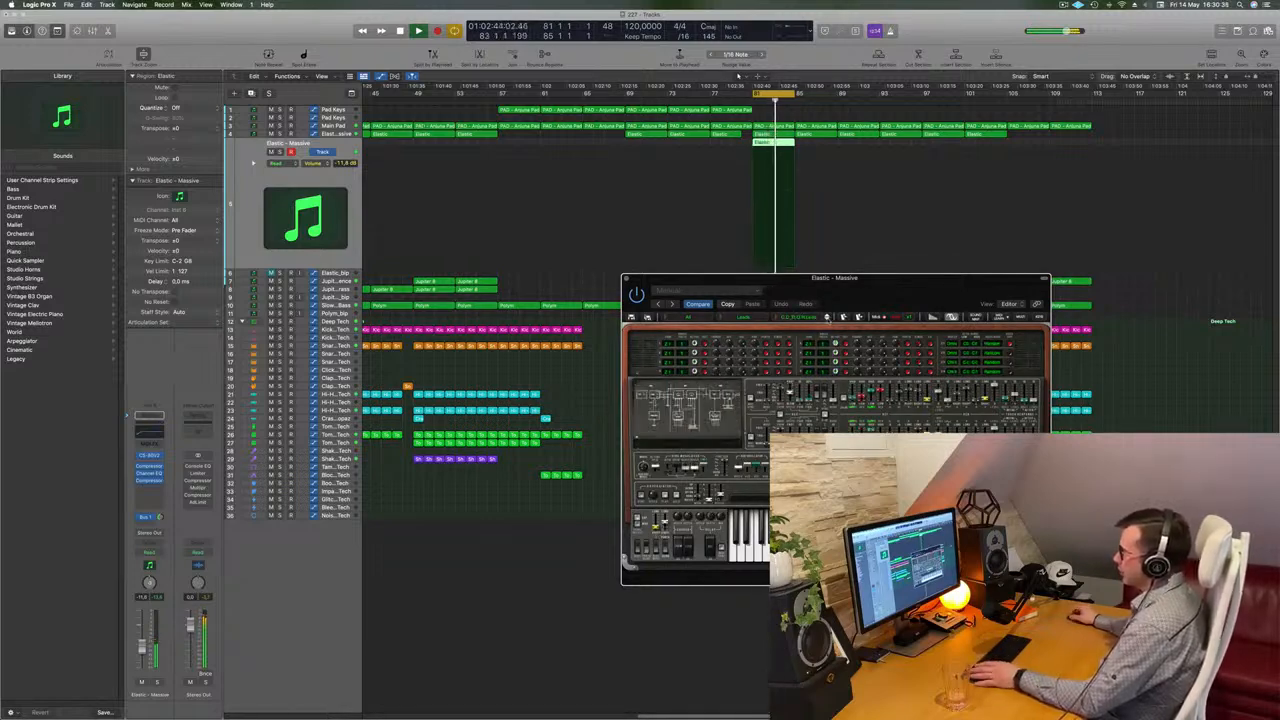
pyautogui.click(826, 316)
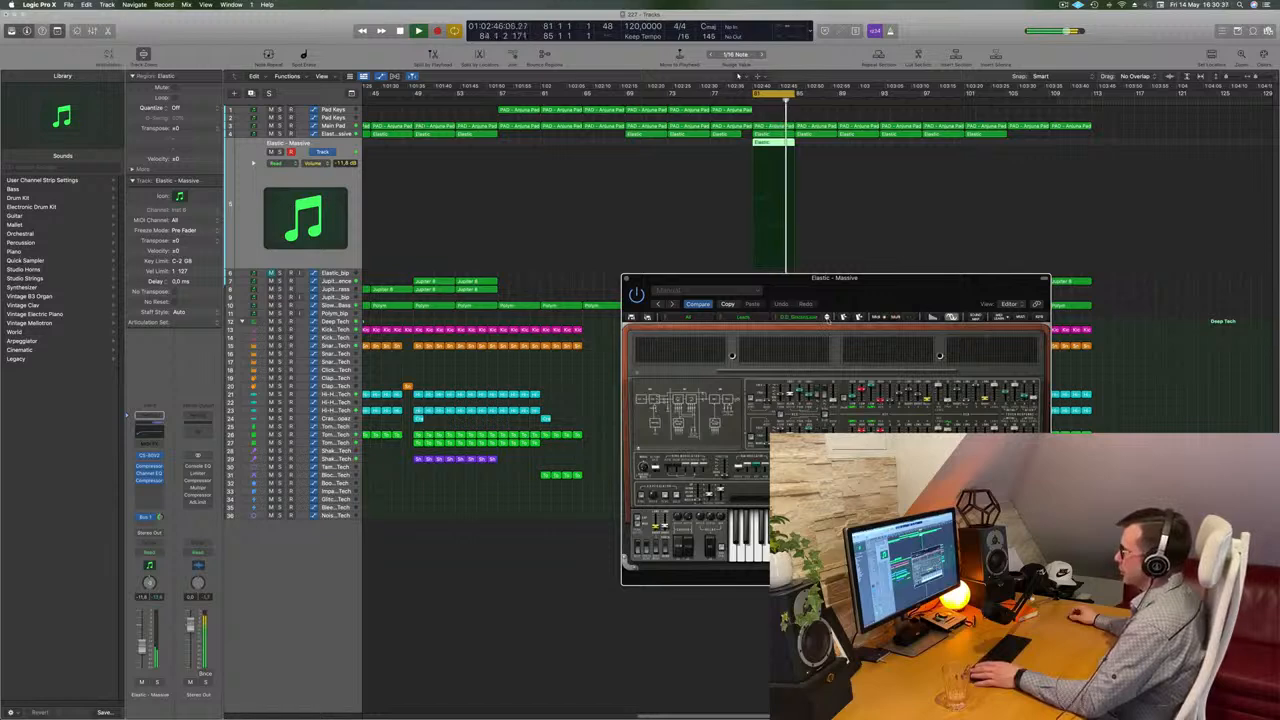
pyautogui.click(826, 317)
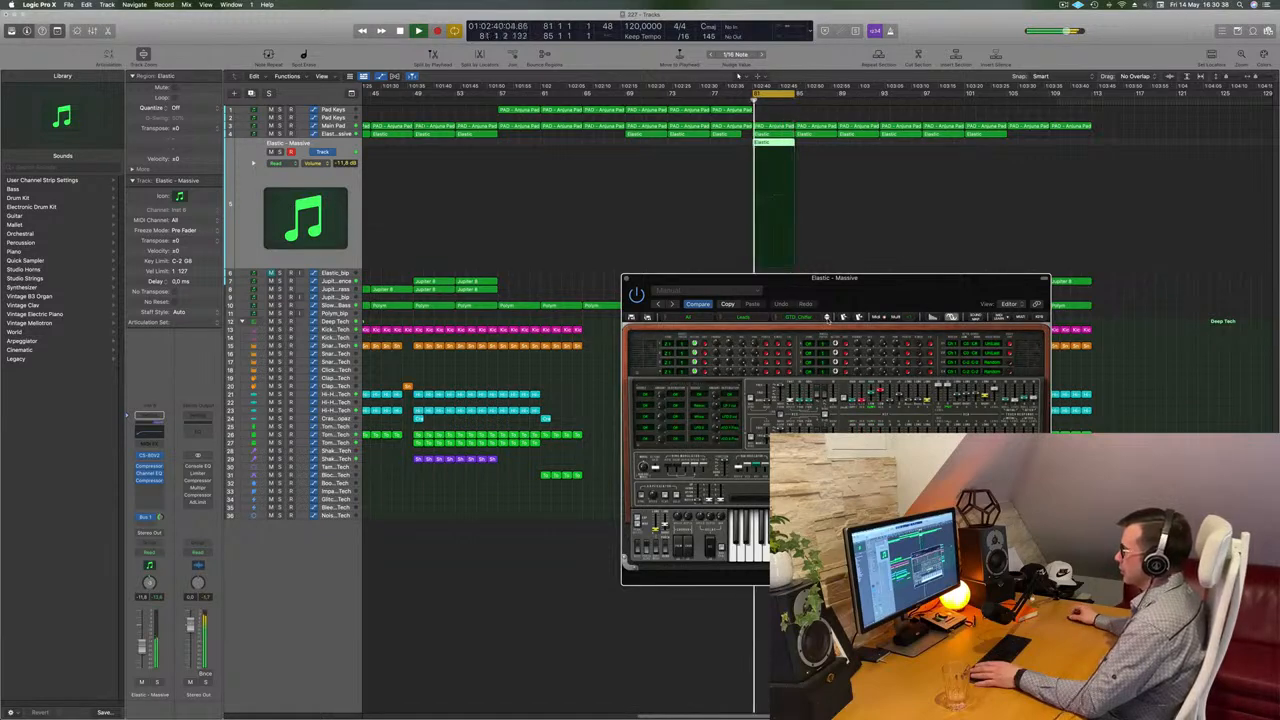
pyautogui.click(827, 317)
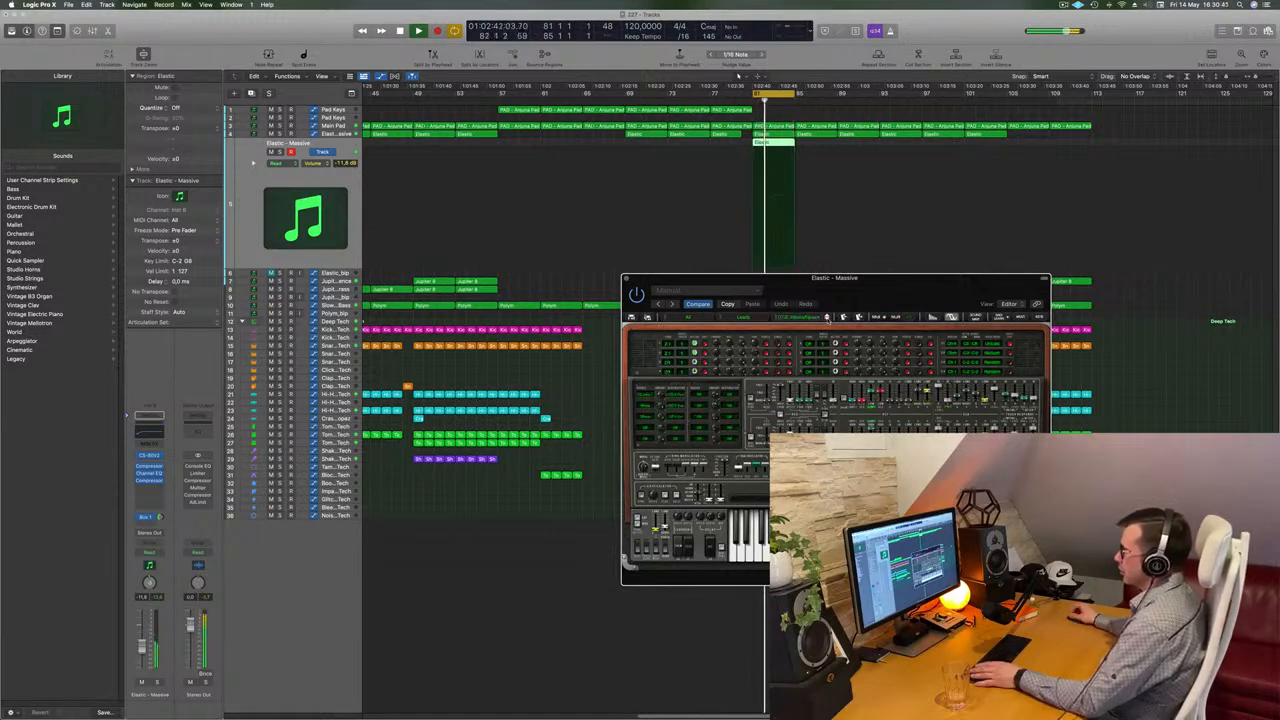
pyautogui.click(827, 317)
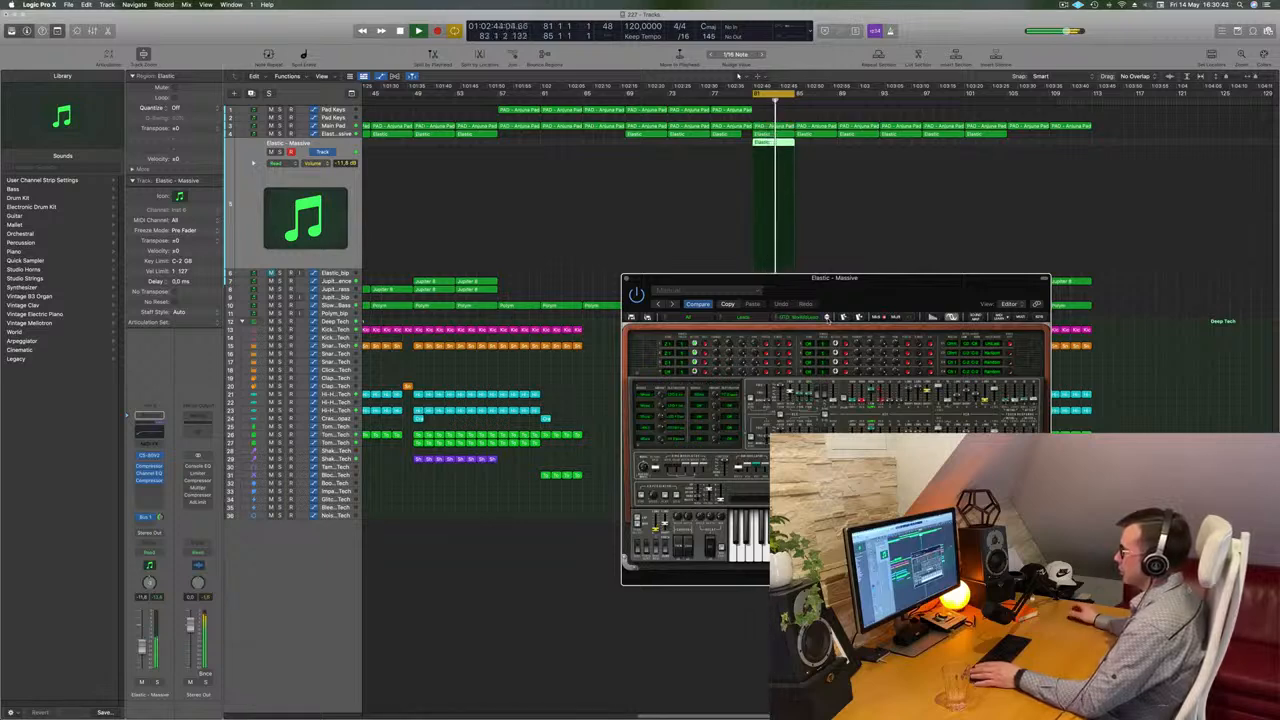
pyautogui.click(826, 317)
pyautogui.click(827, 317)
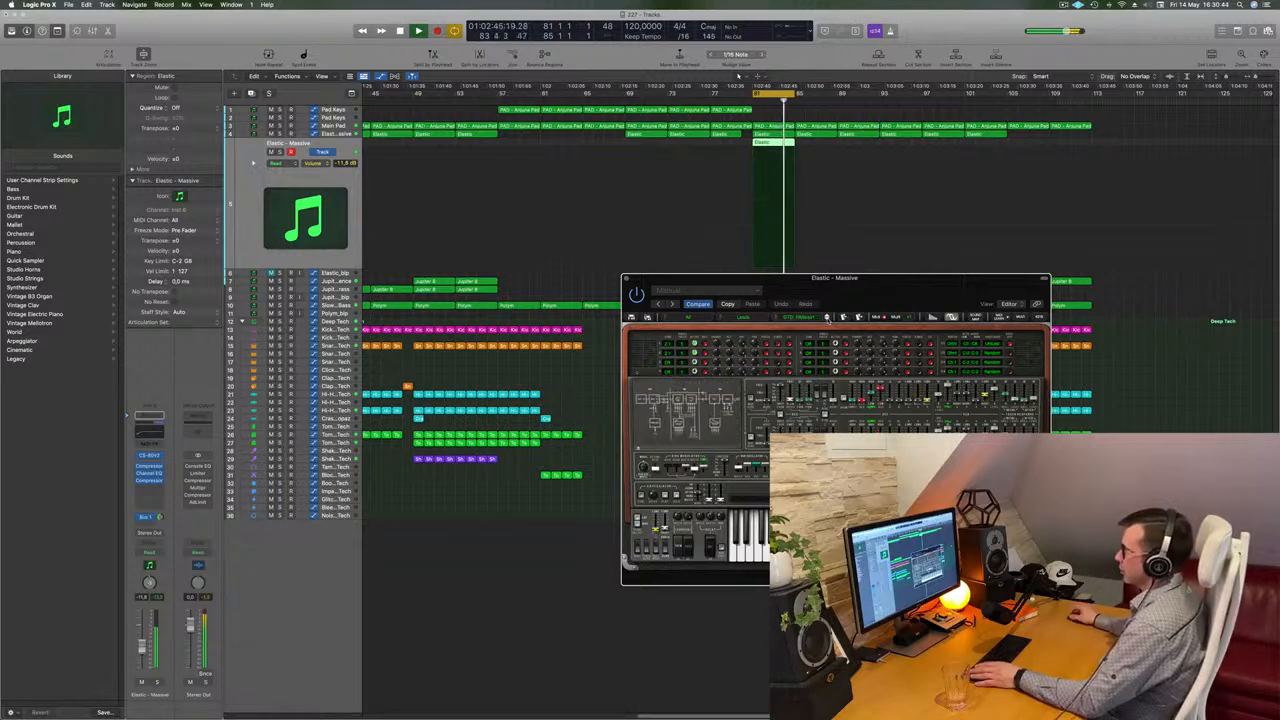
pyautogui.click(827, 317)
pyautogui.click(827, 317)
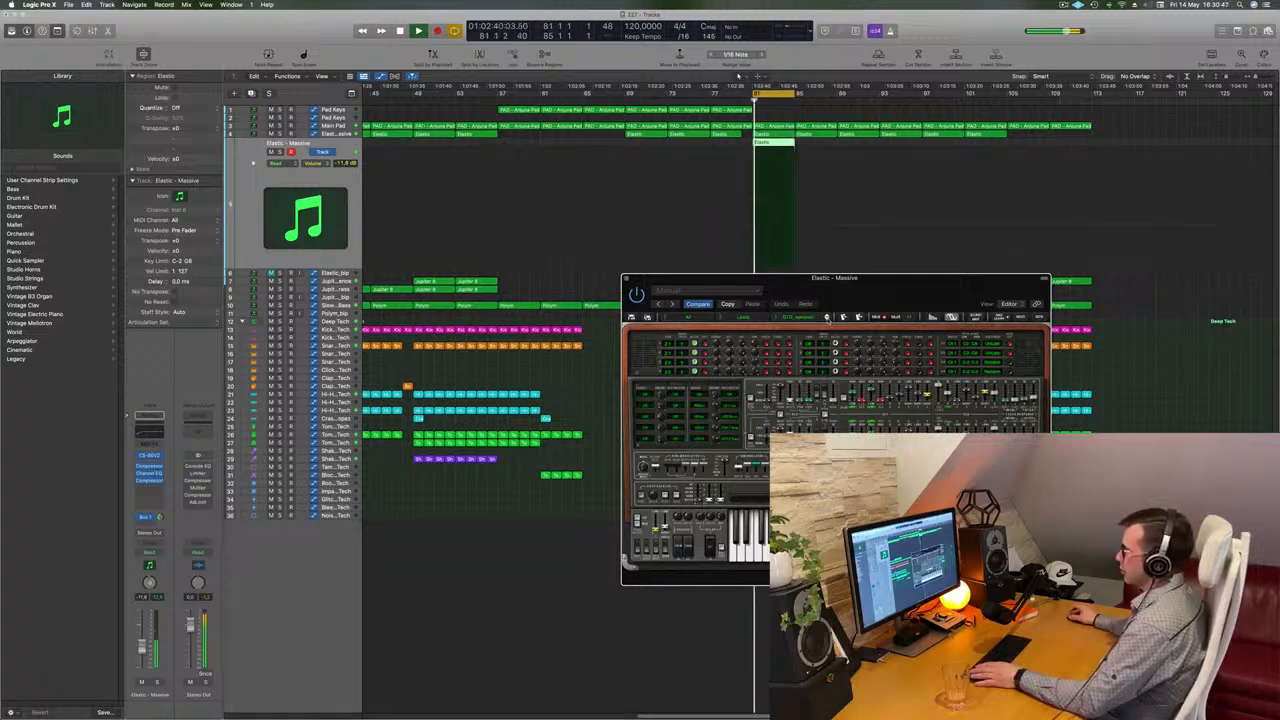
pyautogui.click(827, 317)
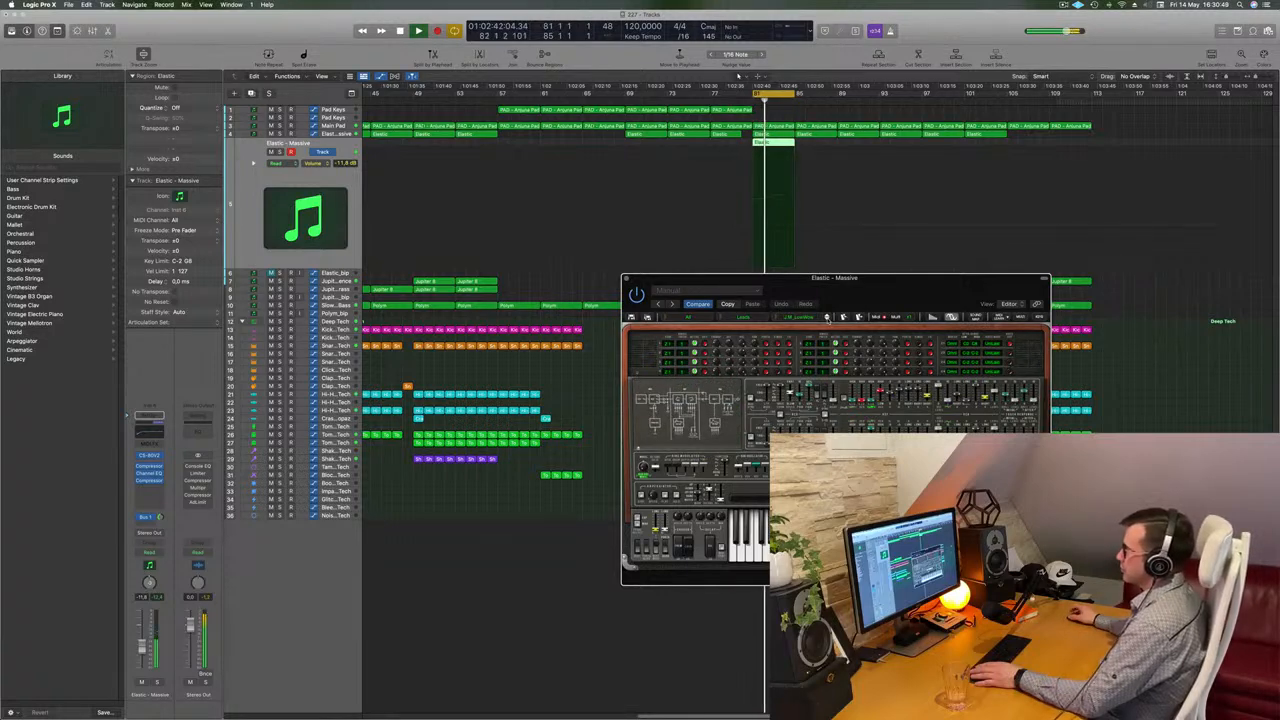
pyautogui.click(827, 317)
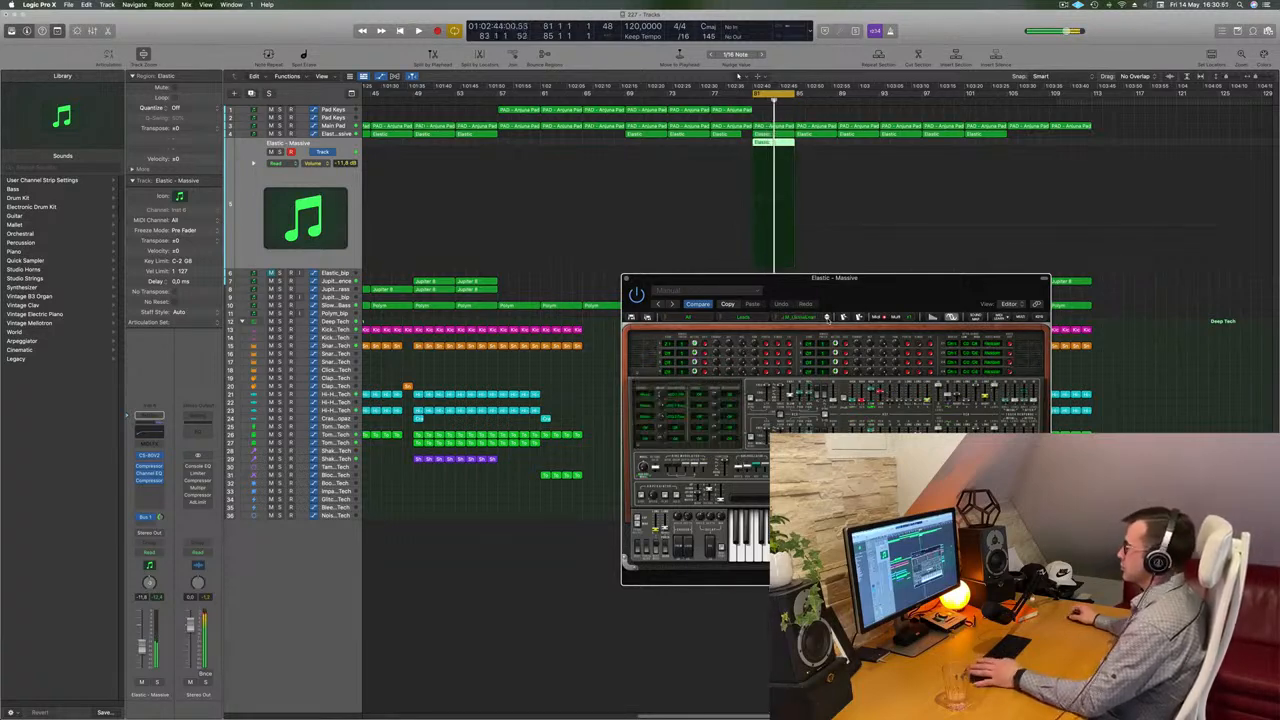
pyautogui.click(827, 317)
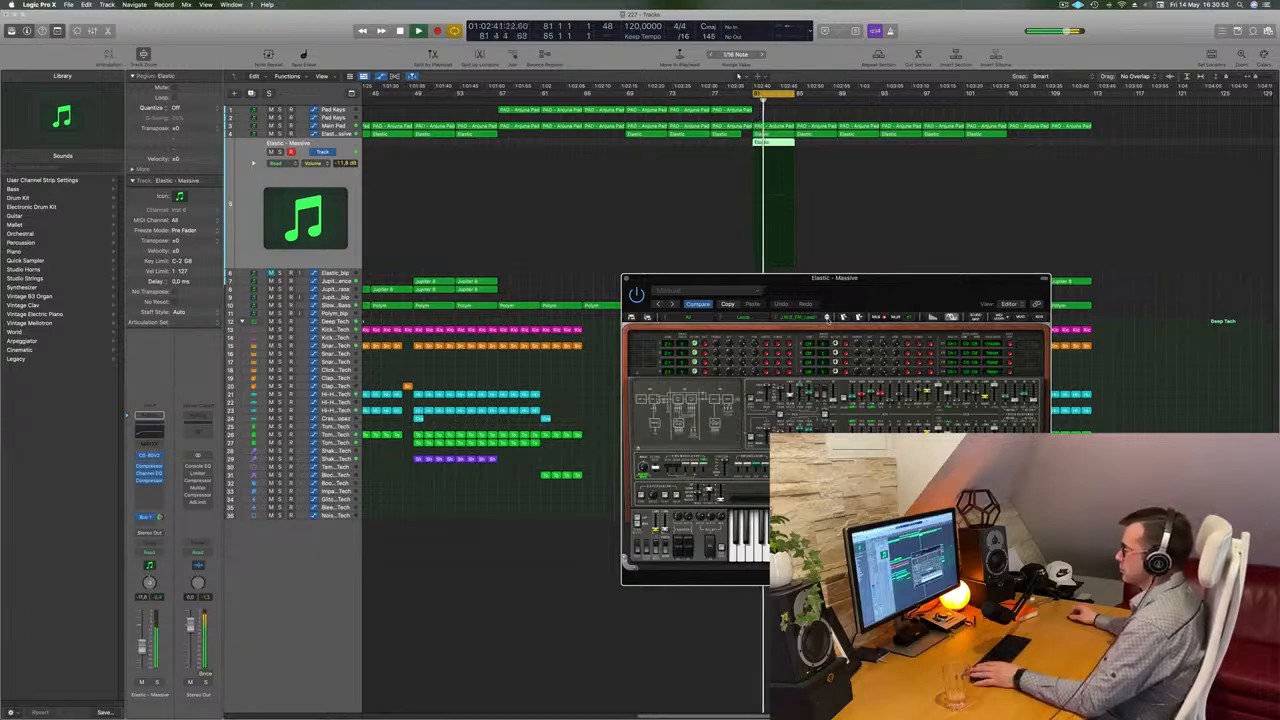
pyautogui.click(827, 317)
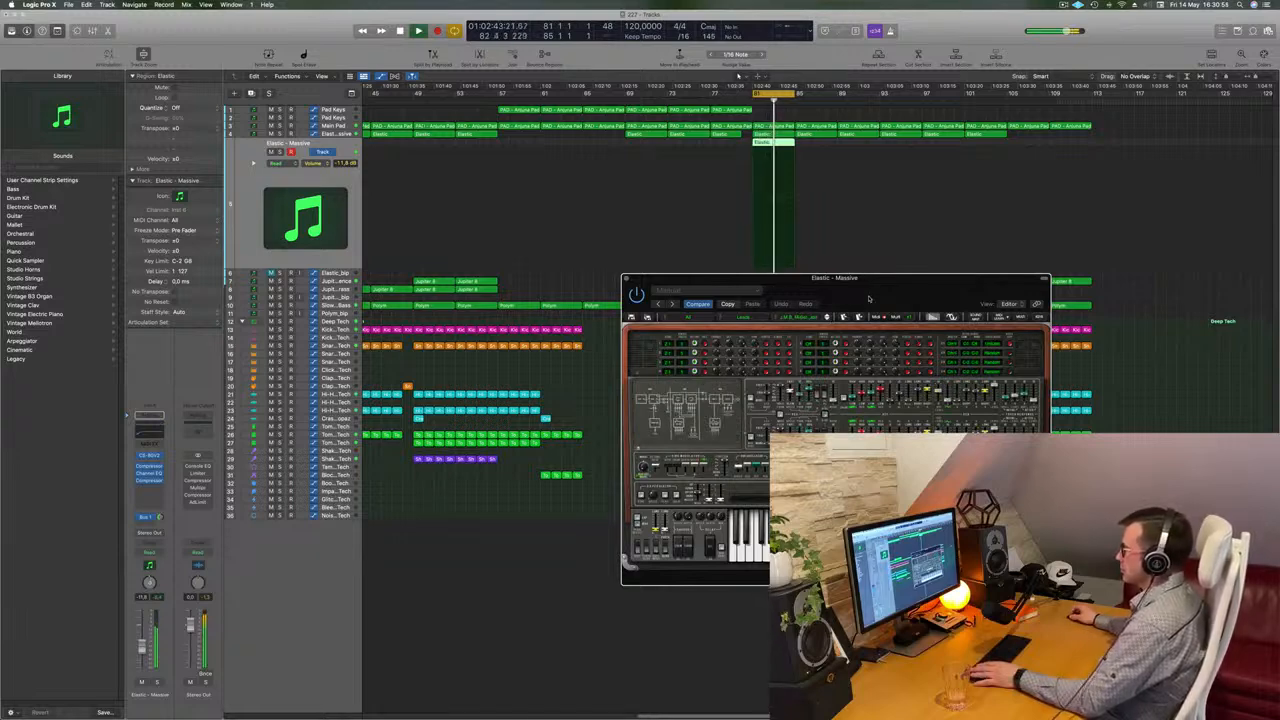
# Step: Lower the Elastic - Massive track's volume to -17.8 dB, switch to the next CS-80V2 lead preset and restart the cycle playback
pyautogui.moveTo(869, 298); pyautogui.dragTo(807, 298)
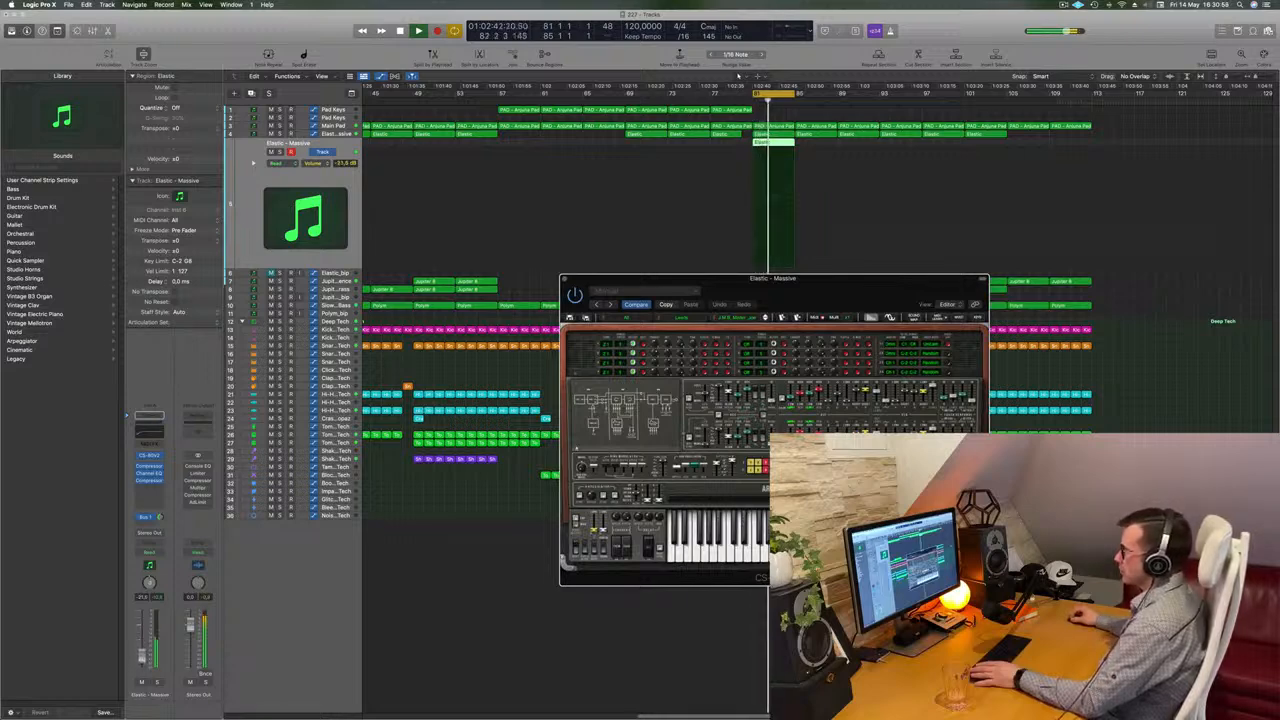
pyautogui.press('space')
pyautogui.press('space')
pyautogui.moveTo(832, 290); pyautogui.dragTo(800, 295)
pyautogui.press('space')
pyautogui.click(734, 325)
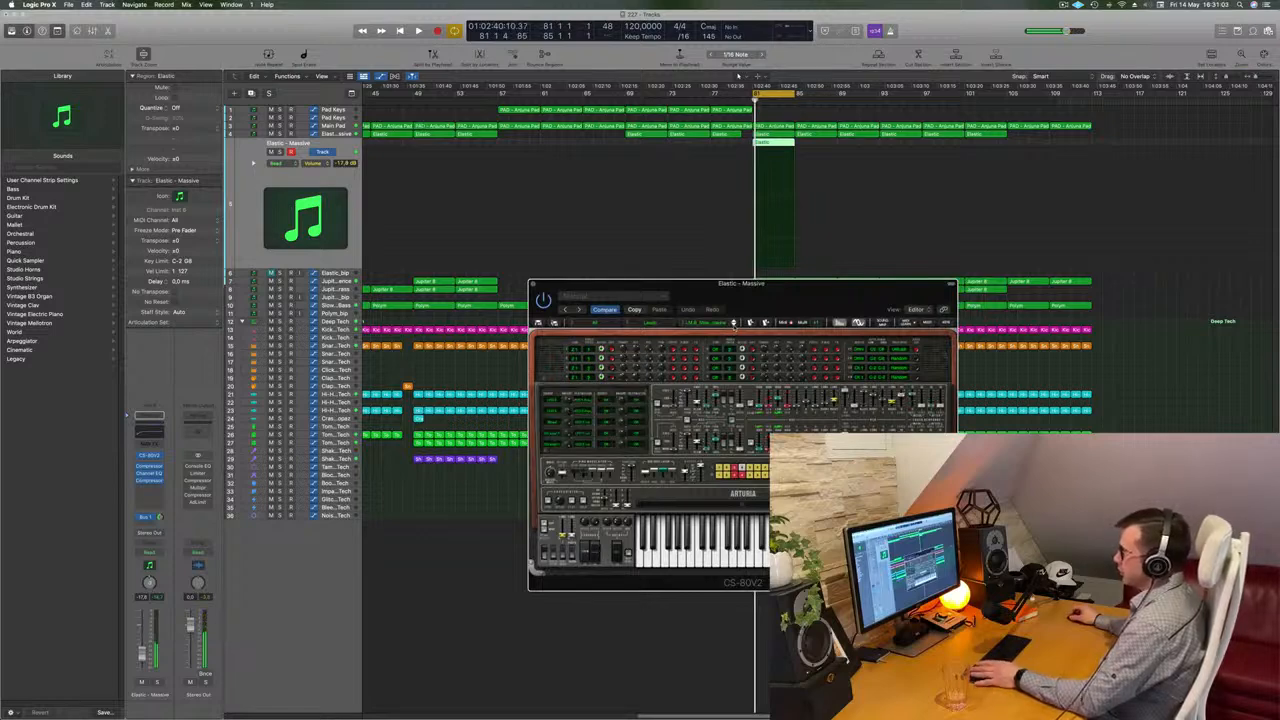
pyautogui.press('space')
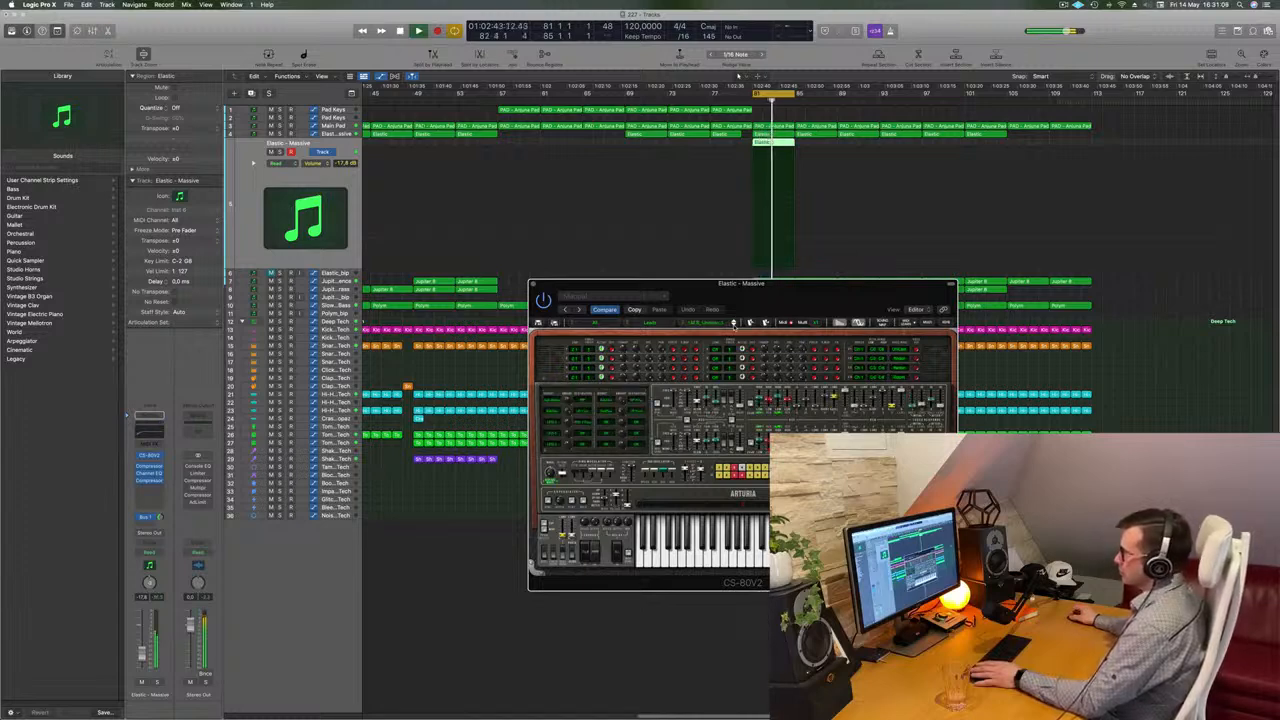
# Step: Step through the following CS-80V2 lead presets one by one while the section from bar 81 cycles
pyautogui.click(734, 325)
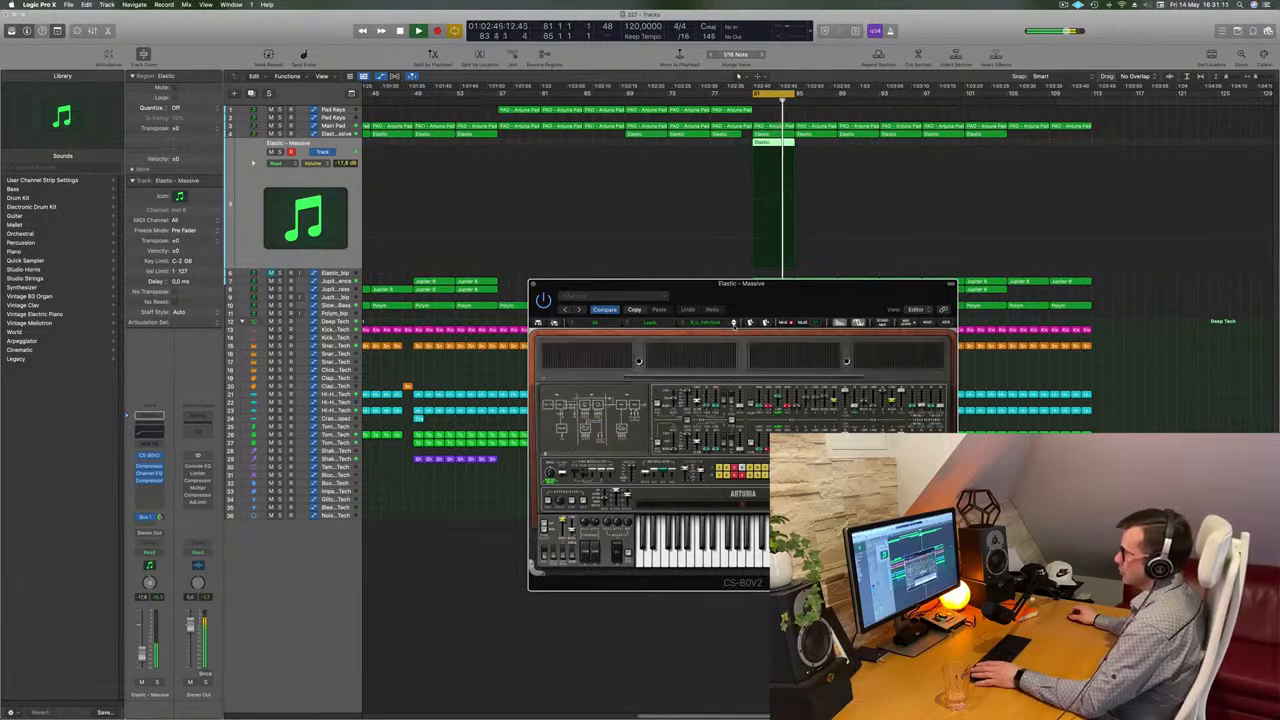
pyautogui.click(734, 325)
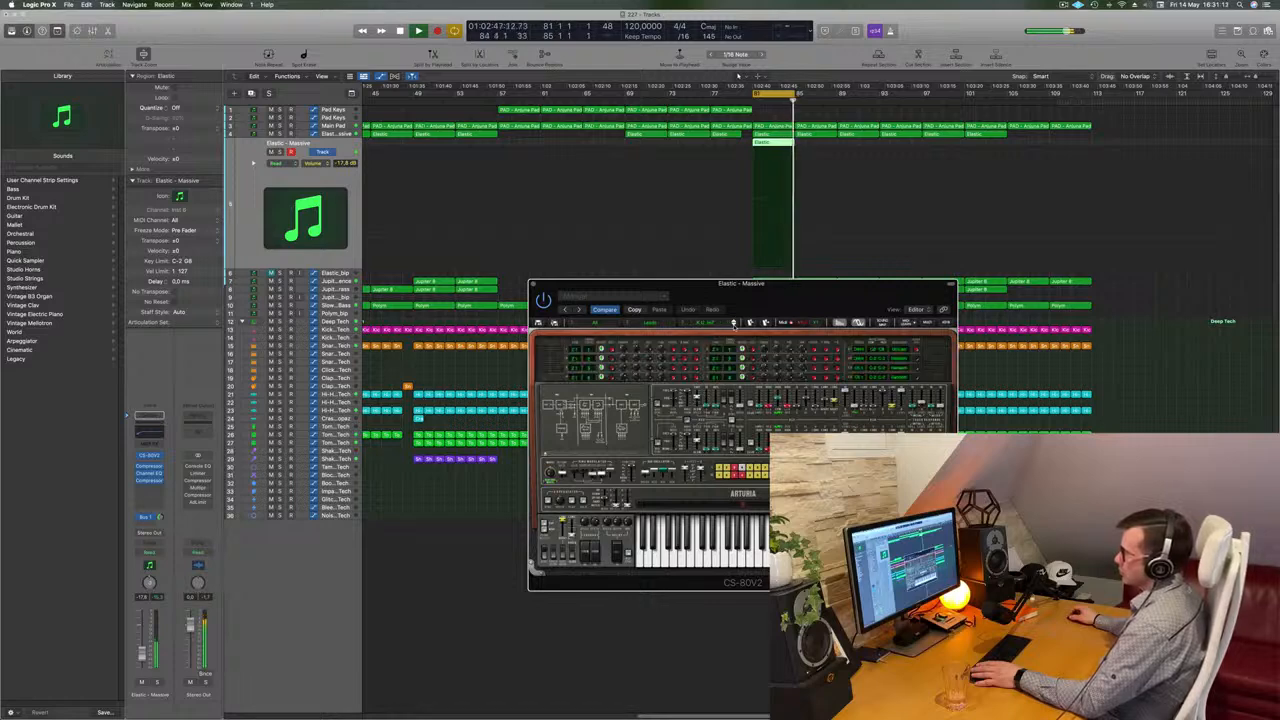
pyautogui.click(734, 325)
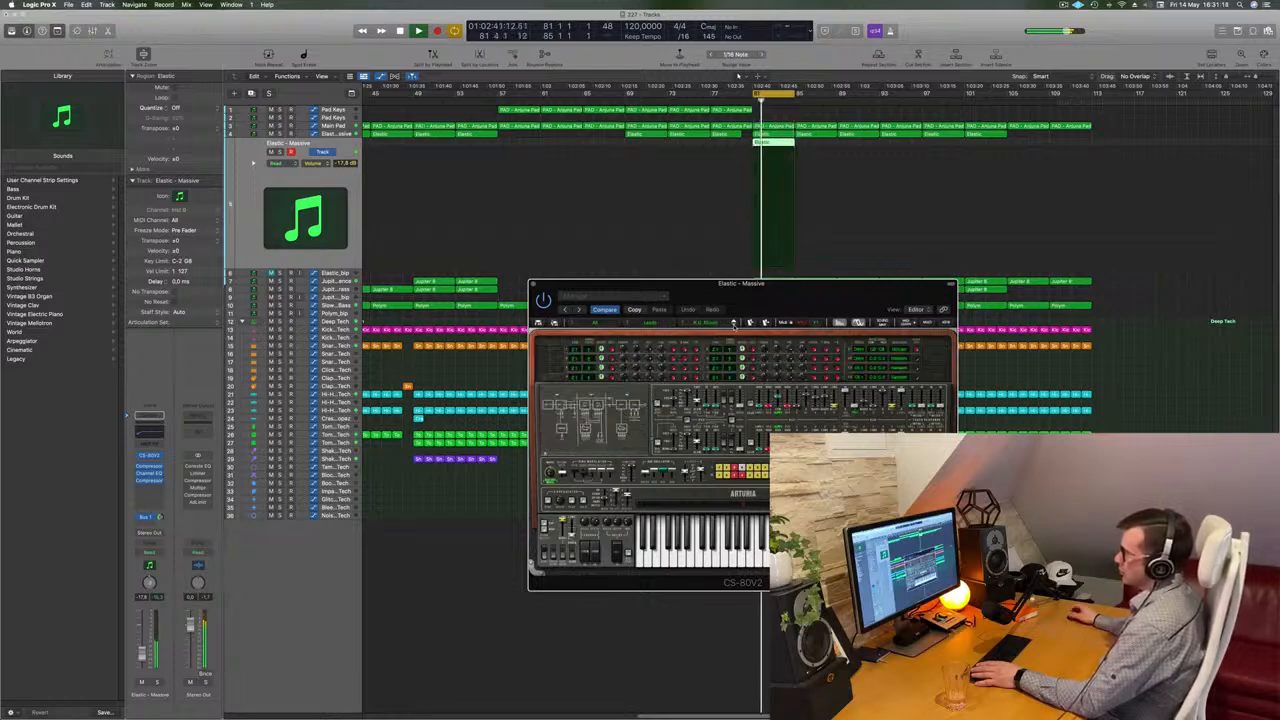
pyautogui.click(734, 325)
pyautogui.click(734, 325)
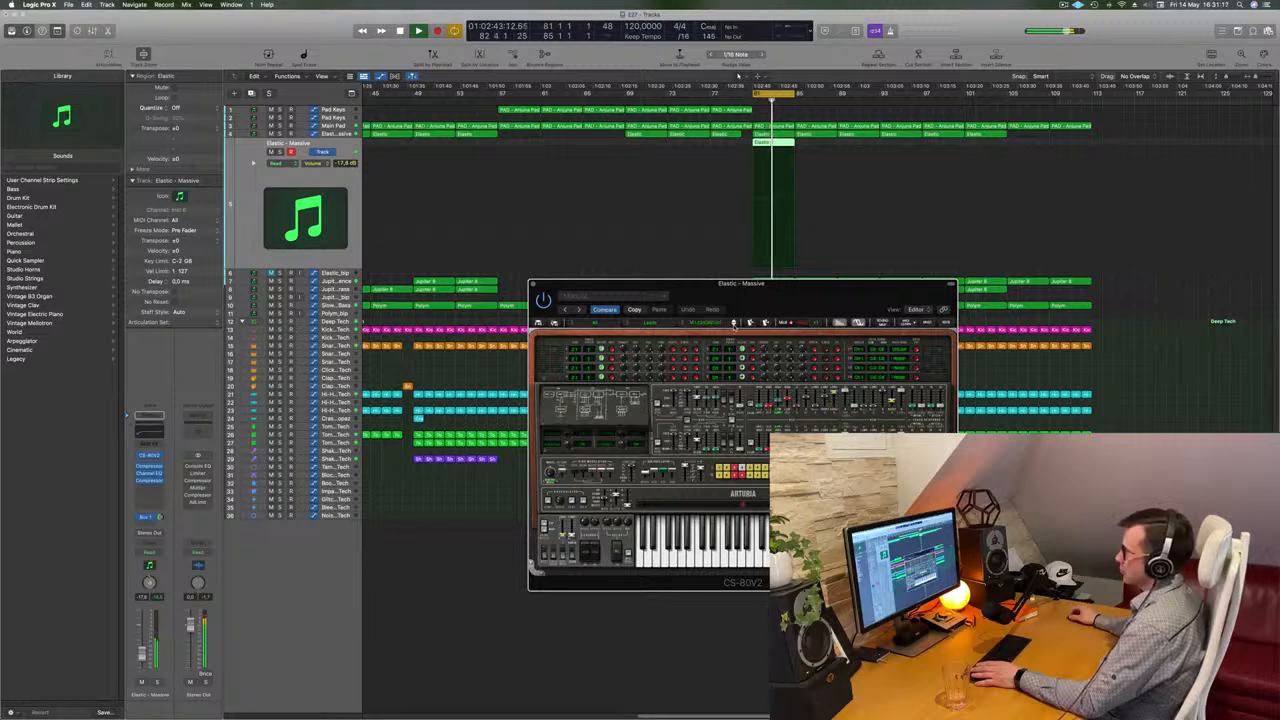
pyautogui.click(734, 325)
pyautogui.click(734, 325)
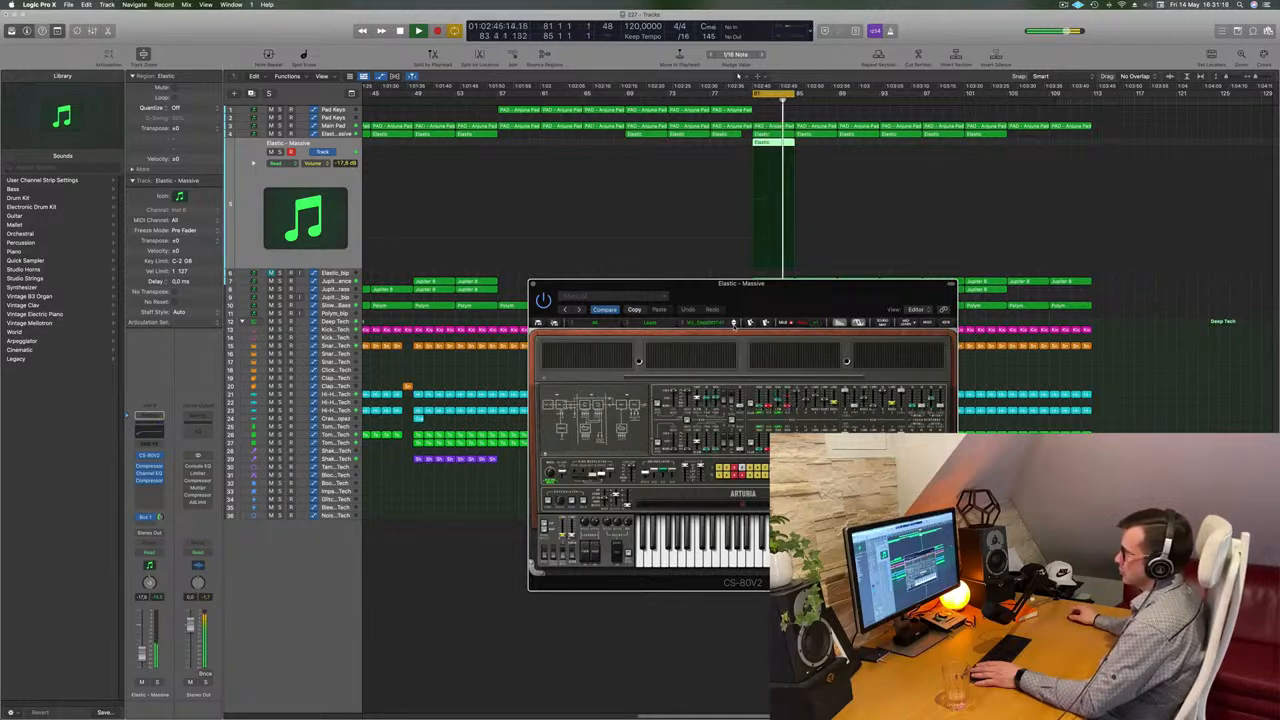
pyautogui.click(734, 325)
pyautogui.click(734, 325)
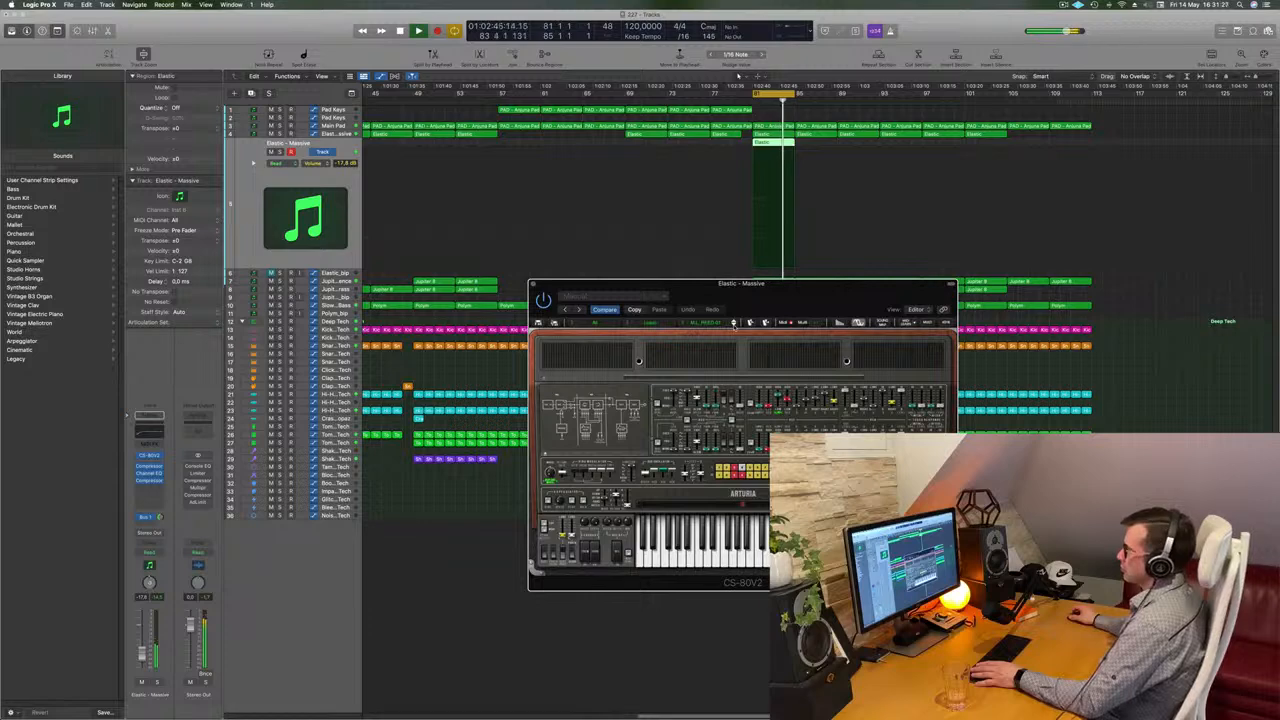
# Step: Replace the Elastic region at bar 81 on the Elastic - Massive track with a copy of the Arjuna Pad region and raise the track's volume
pyautogui.moveTo(824, 300); pyautogui.dragTo(800, 303)
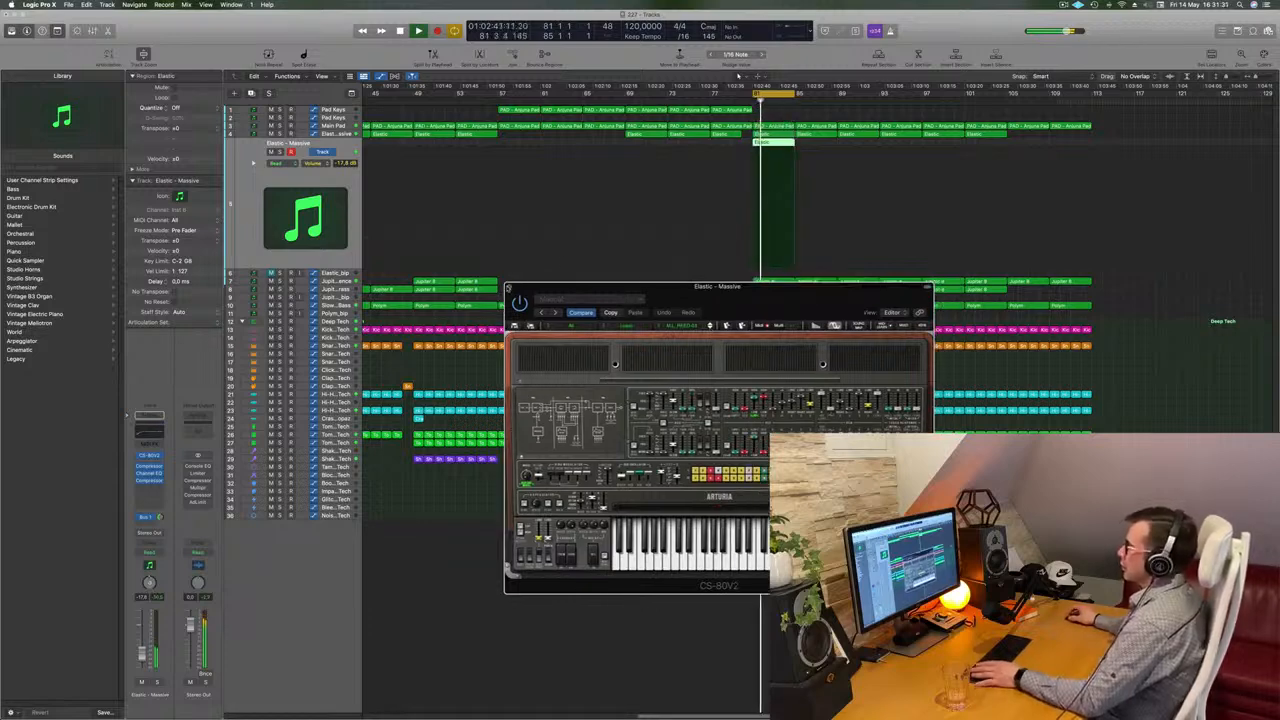
pyautogui.press('super+w')
pyautogui.press('space')
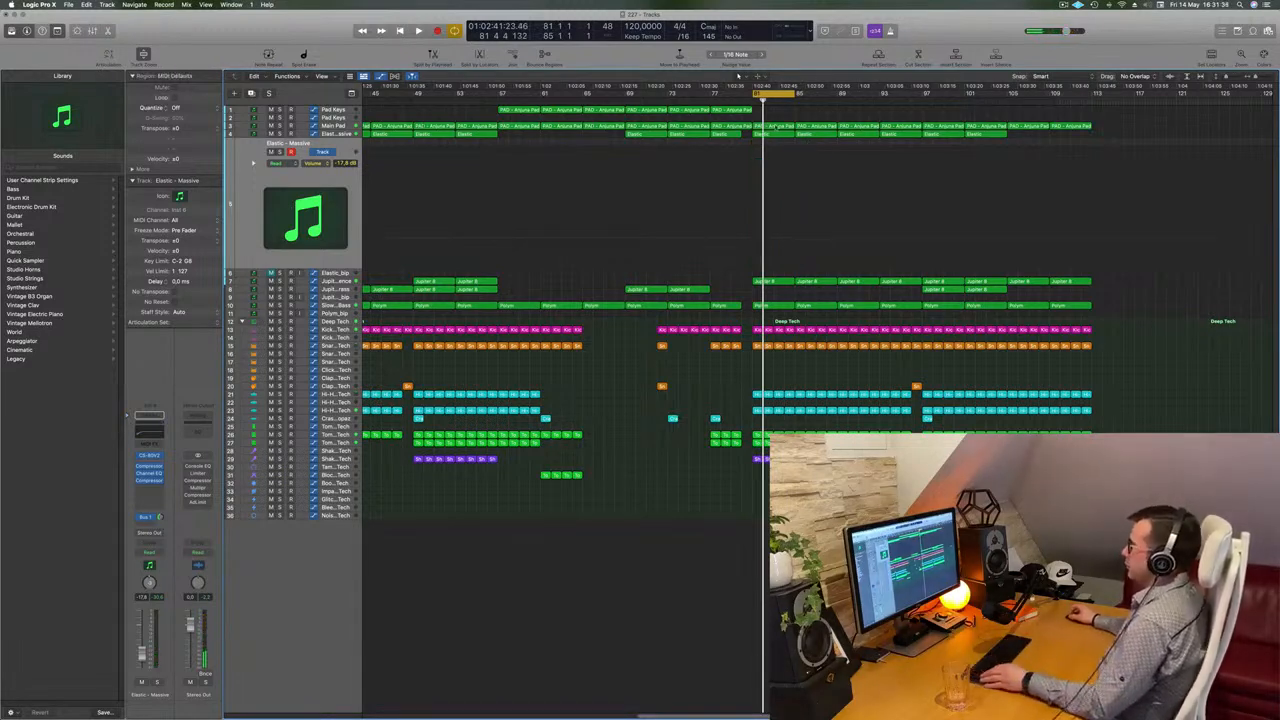
pyautogui.moveTo(766, 129); pyautogui.dragTo(775, 148)
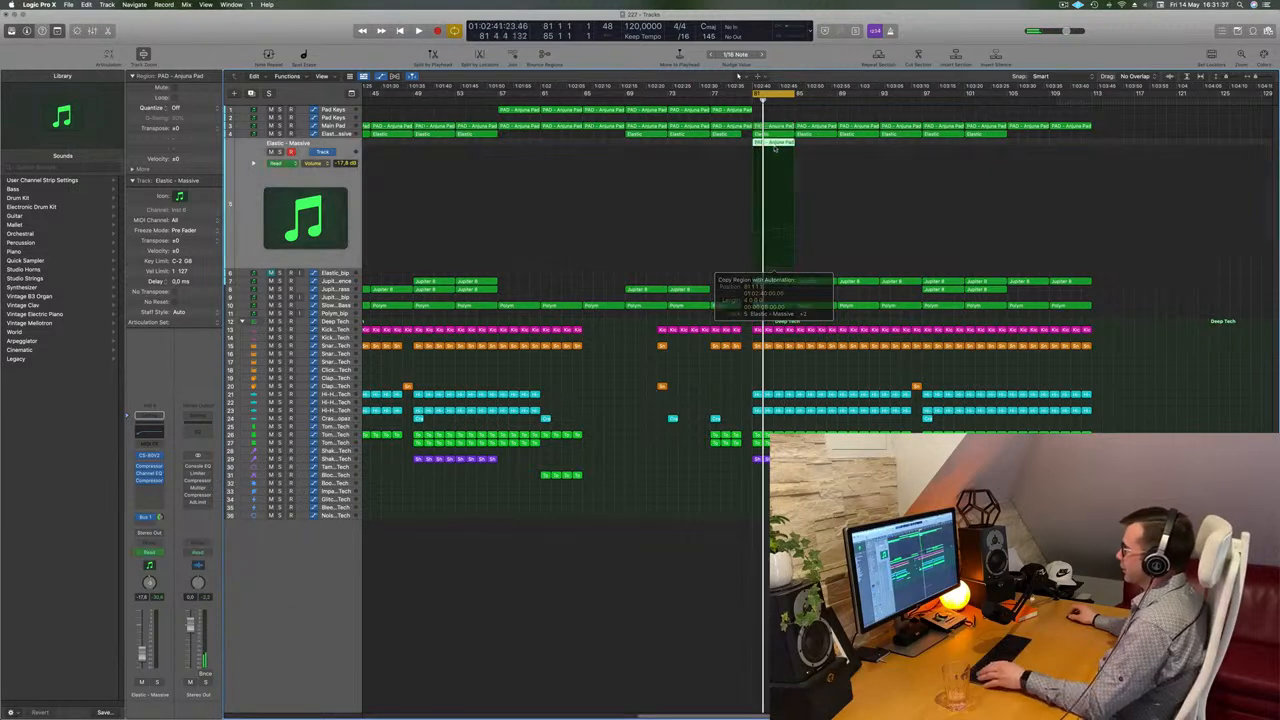
pyautogui.press('space')
pyautogui.press('space')
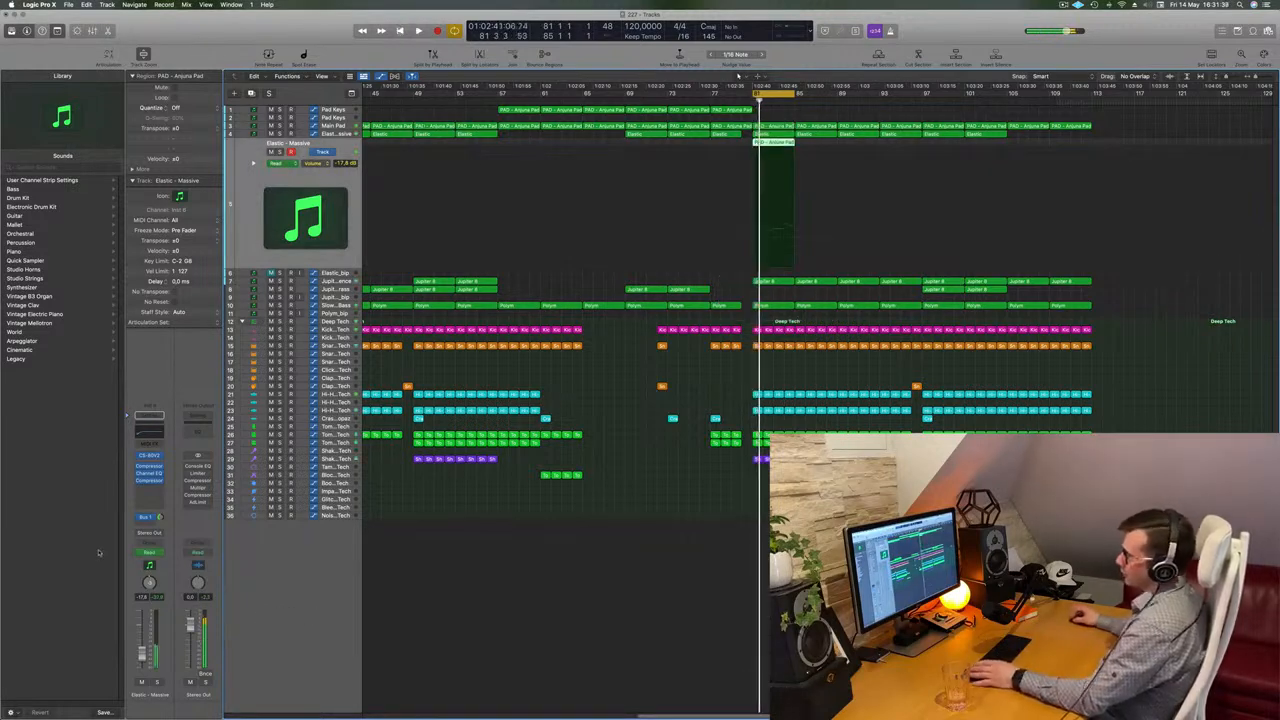
pyautogui.press('space')
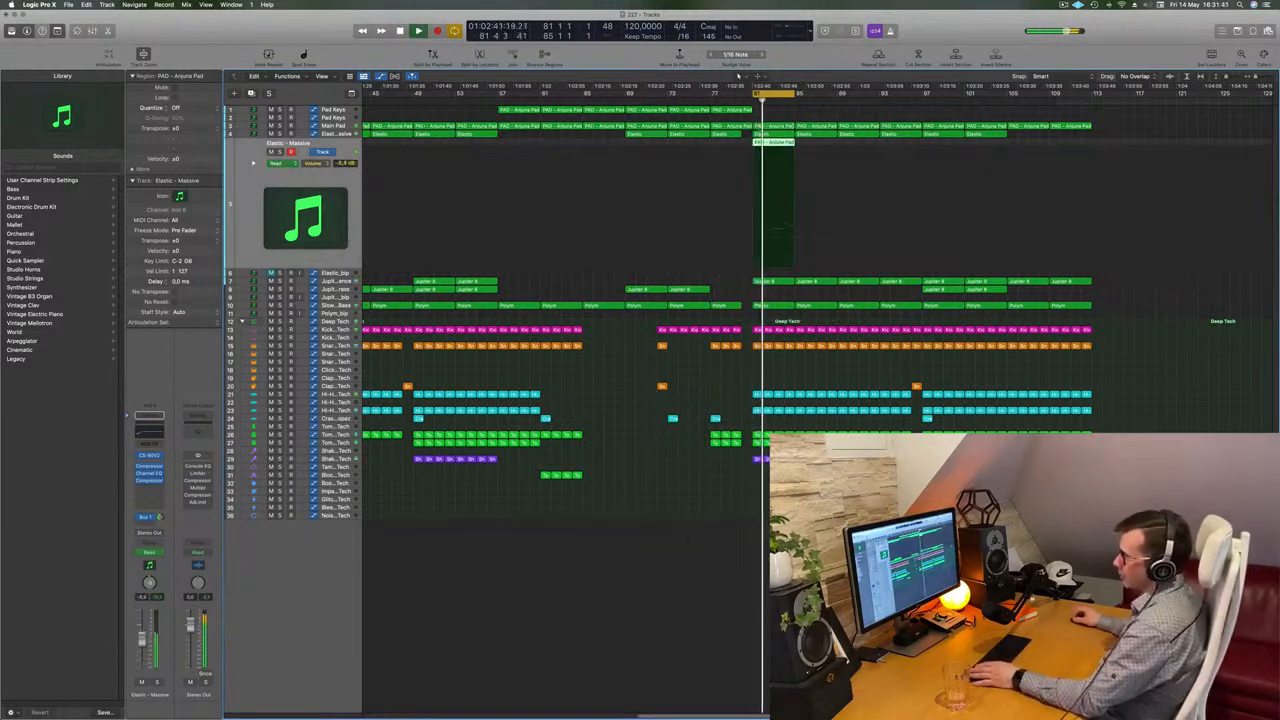
# Step: Reopen the CS-80V2 on the Elastic - Massive track and try the next two lead presets with the copied pad region
pyautogui.click(153, 457)
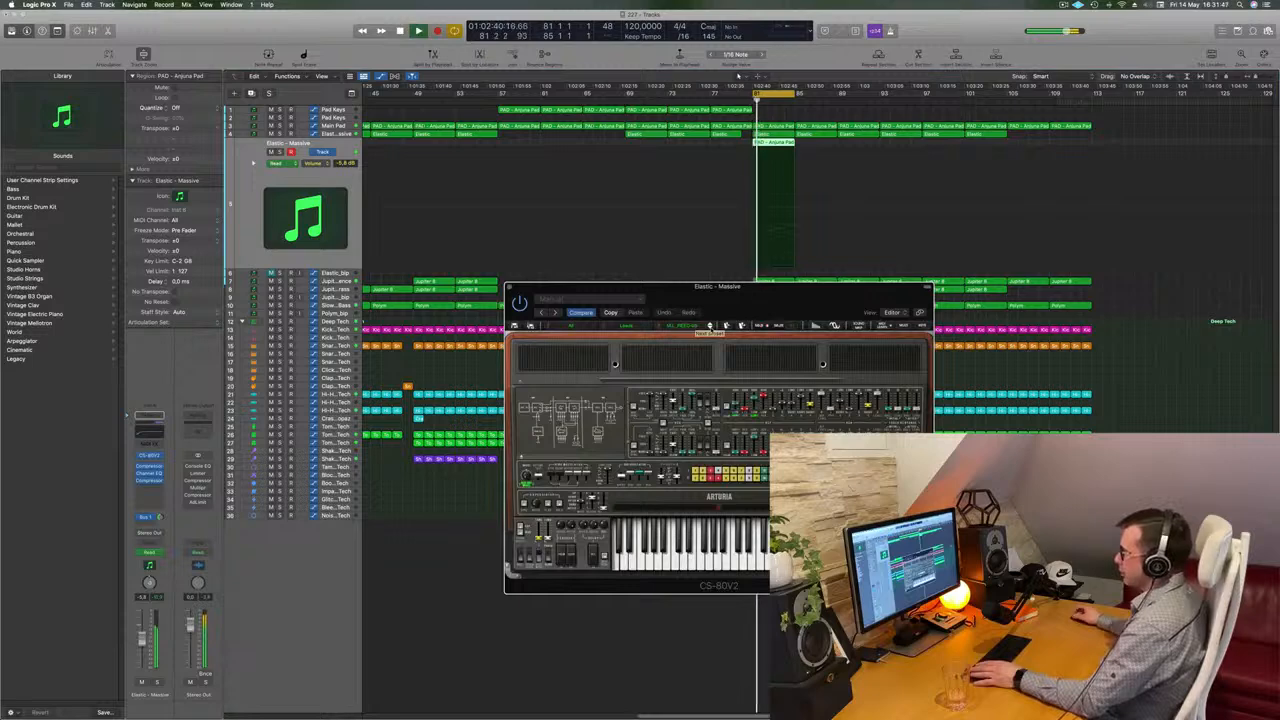
pyautogui.click(710, 328)
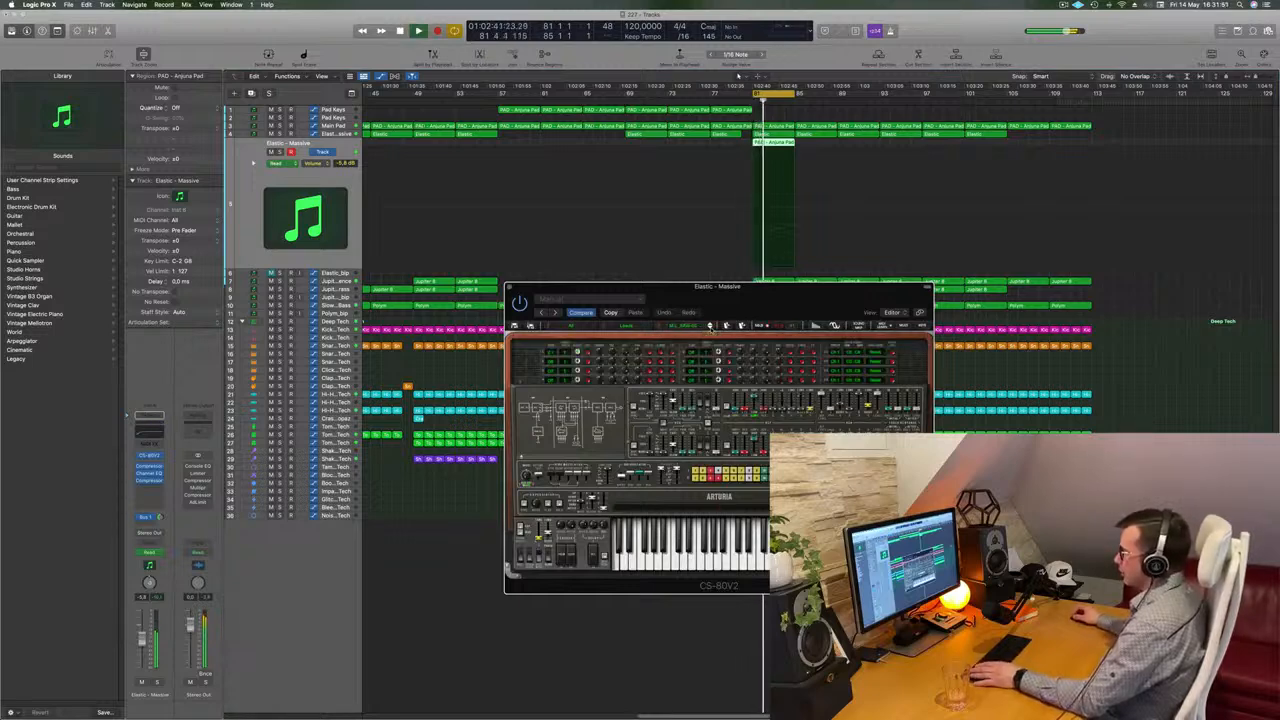
pyautogui.click(710, 328)
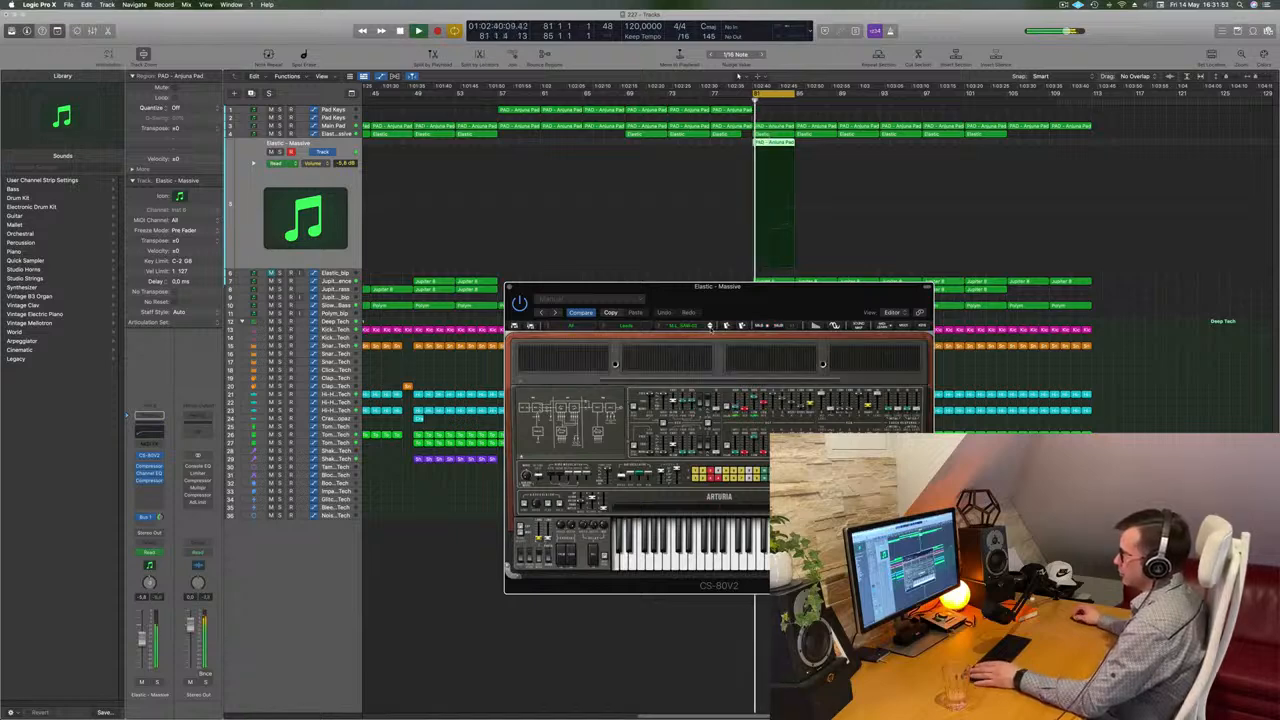
pyautogui.moveTo(774, 295); pyautogui.dragTo(743, 331)
pyautogui.press('space')
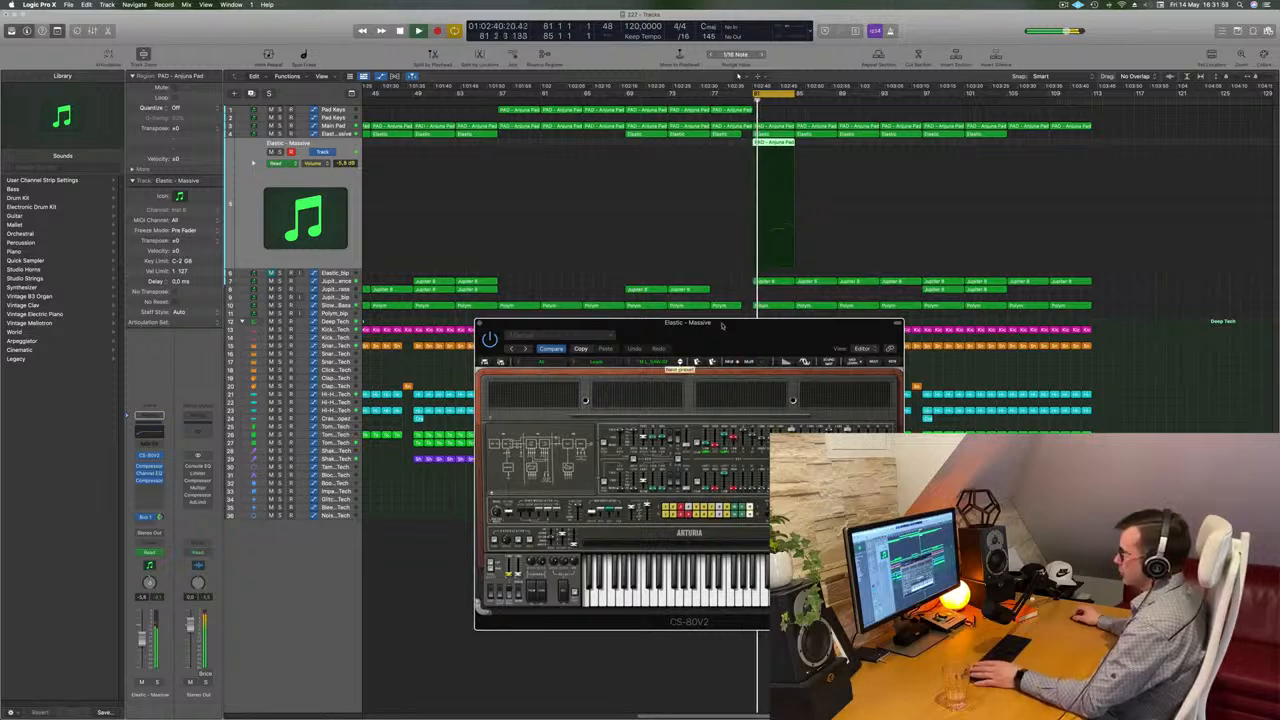
# Step: Solo the Elastic - Massive track briefly to hear its sound alone, then compare it within the full mix
pyautogui.moveTo(722, 327); pyautogui.dragTo(668, 374)
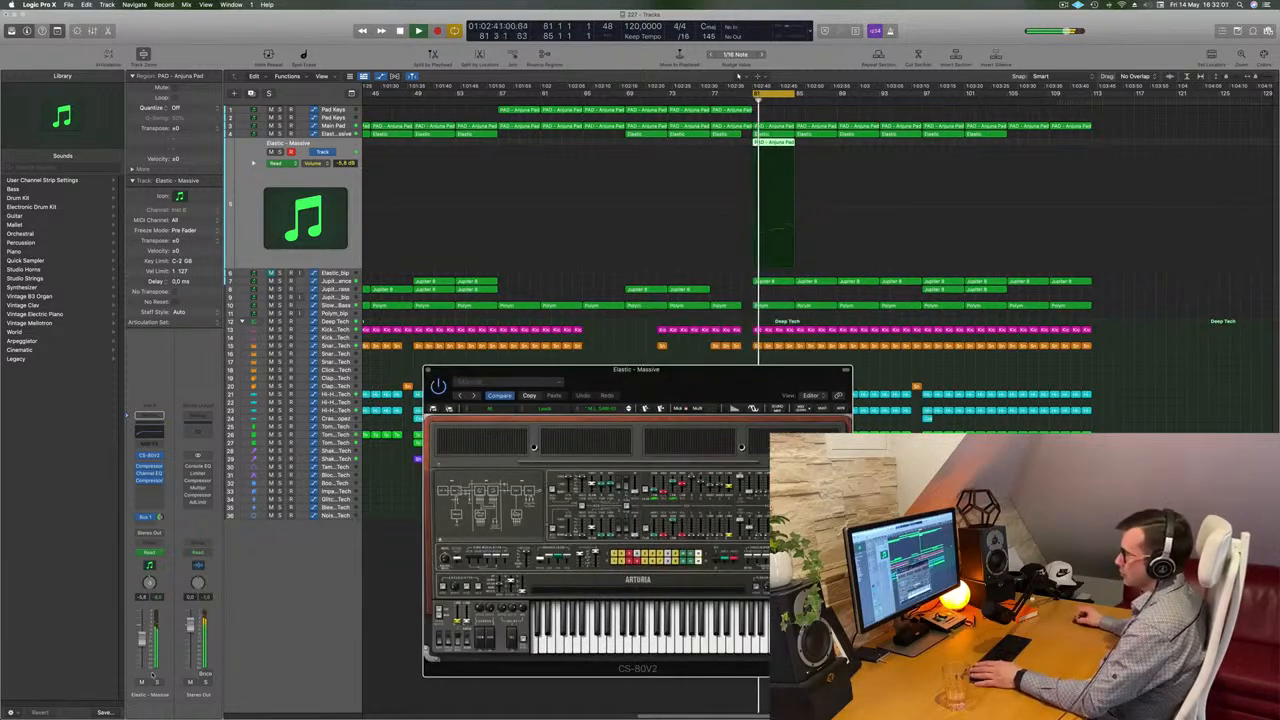
pyautogui.click(156, 682)
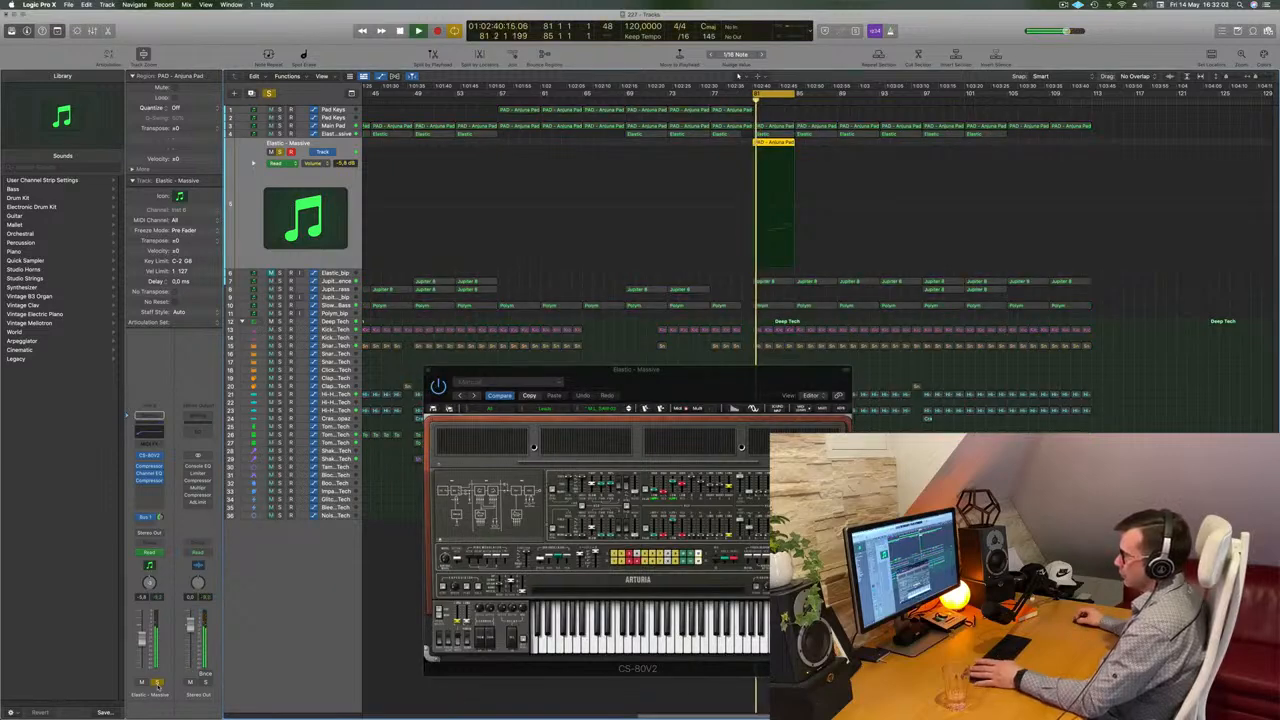
pyautogui.click(156, 682)
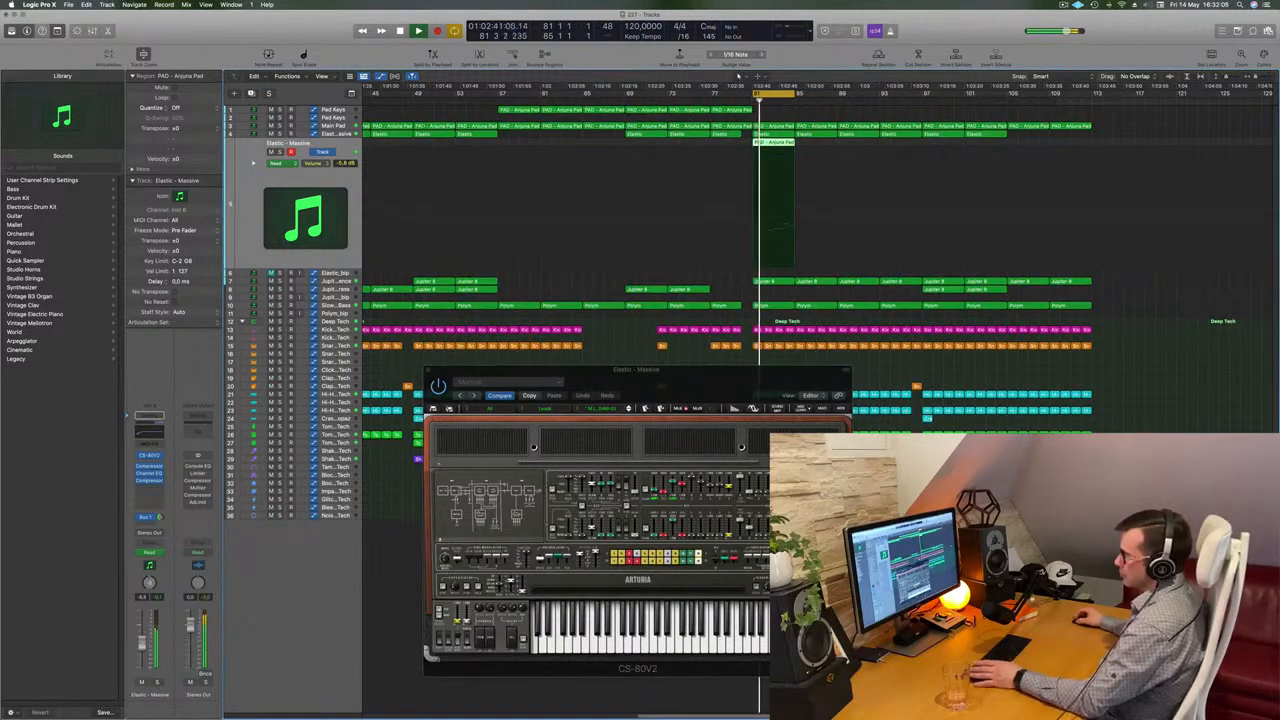
pyautogui.press('space')
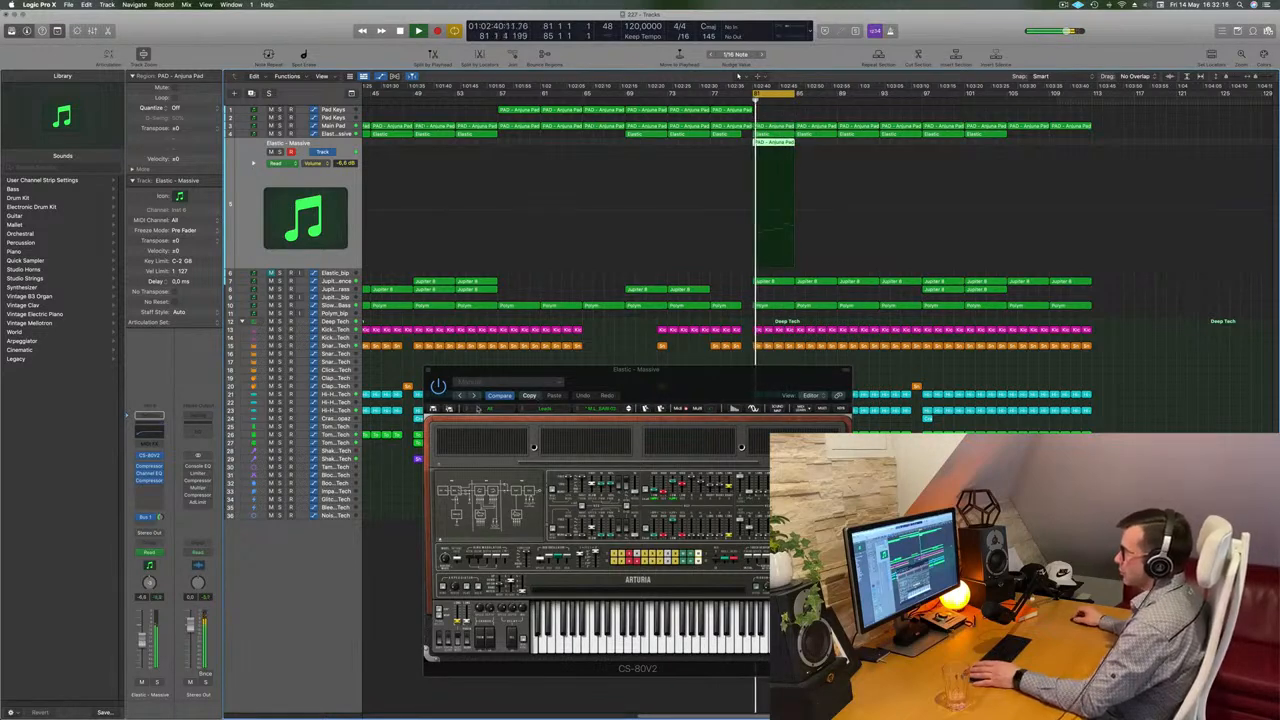
# Step: Load the first preset, Control_Horns, of the Brass category from the CS-80V2's All bank
pyautogui.click(479, 409)
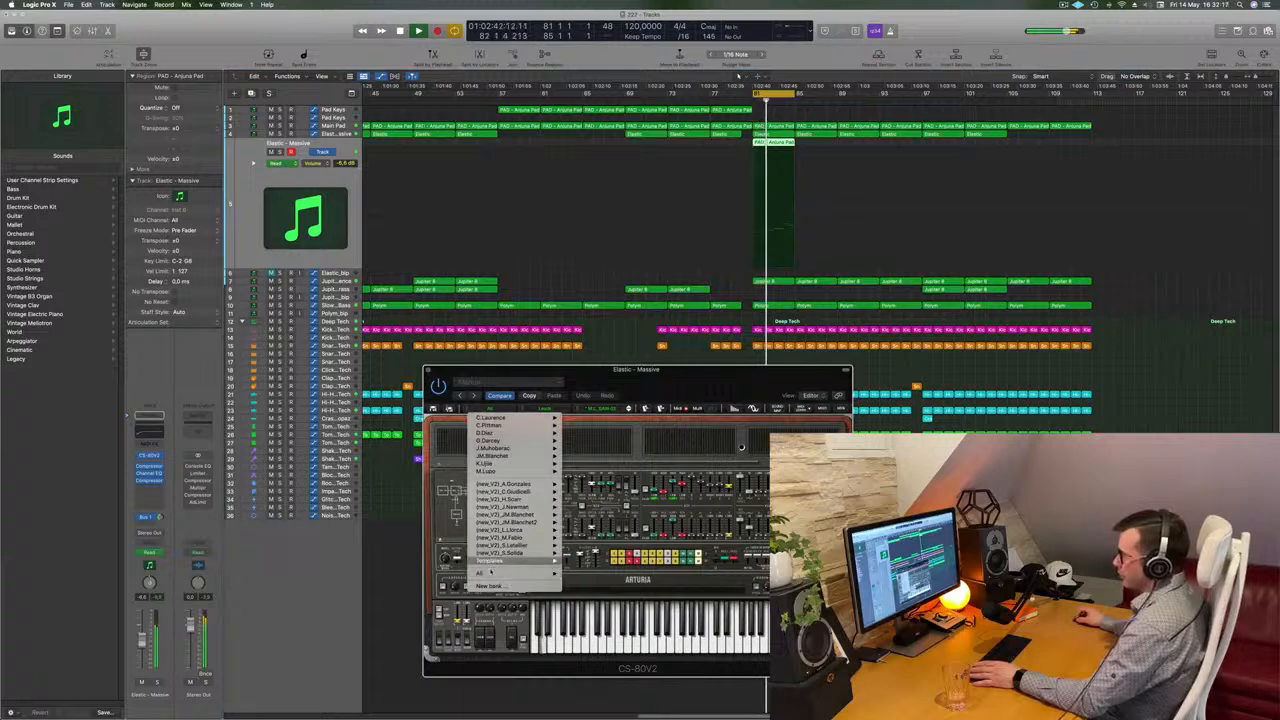
pyautogui.moveTo(505, 573)
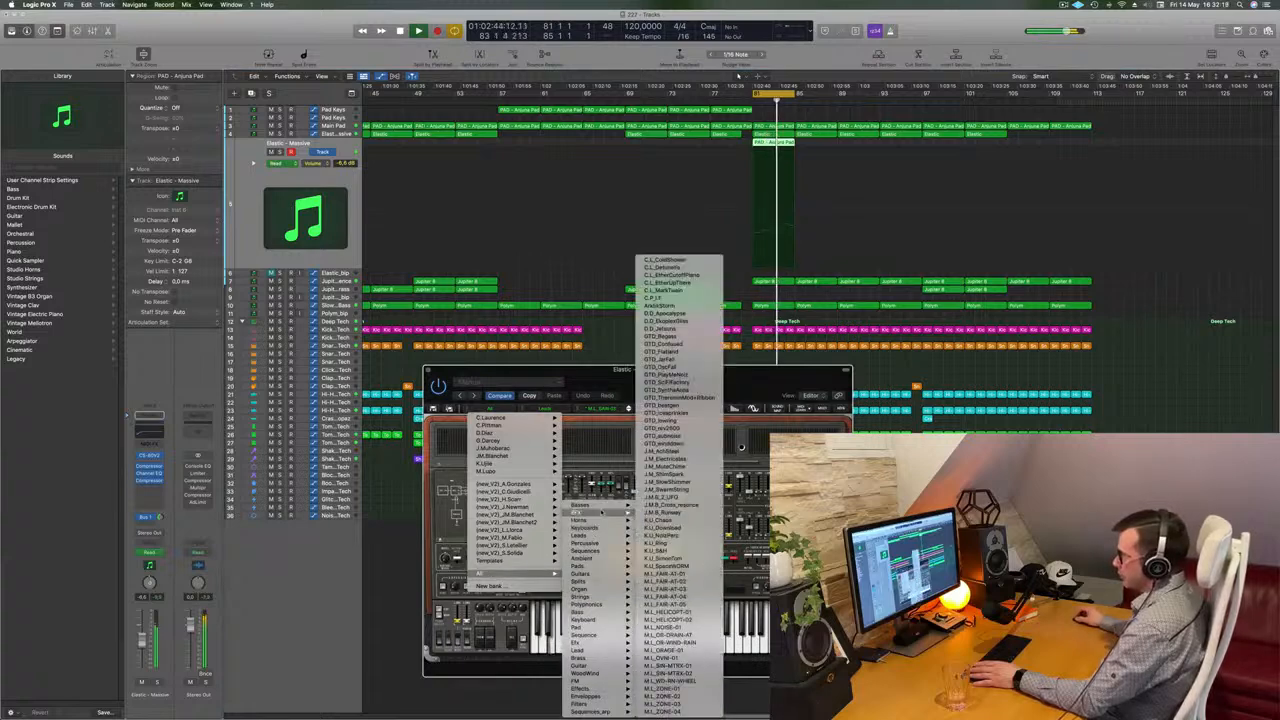
pyautogui.moveTo(603, 594)
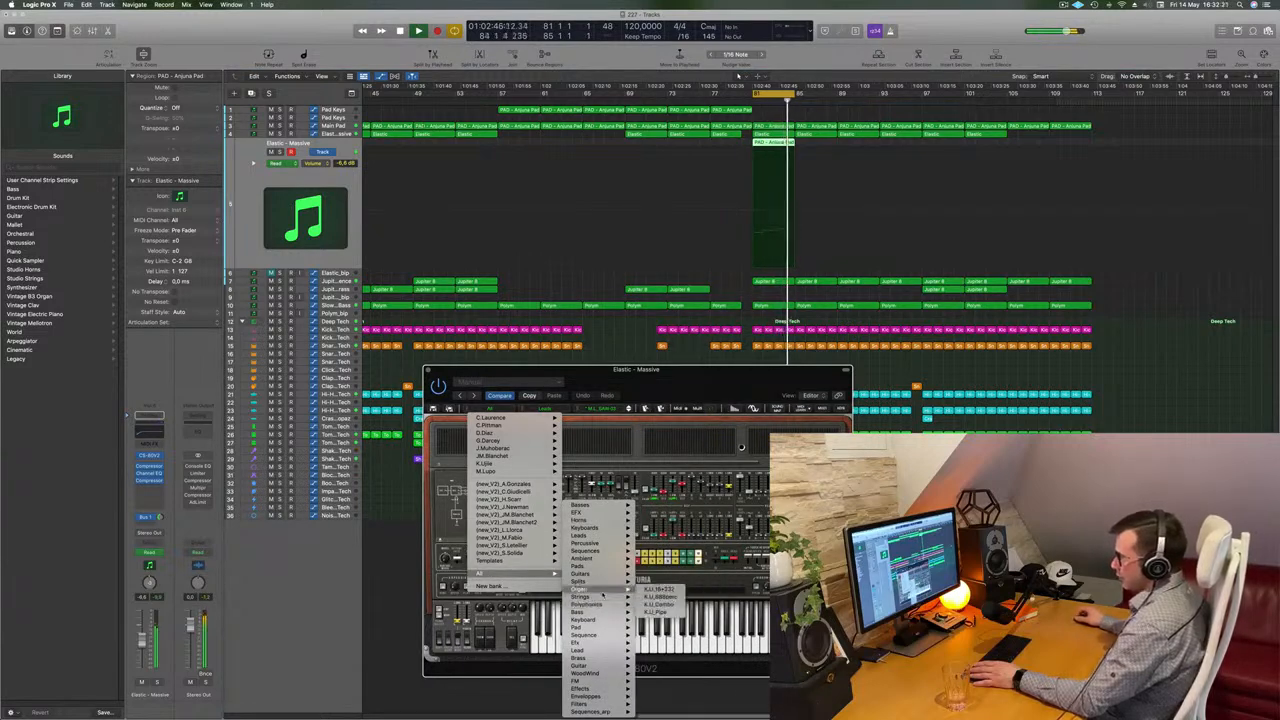
pyautogui.moveTo(597, 658)
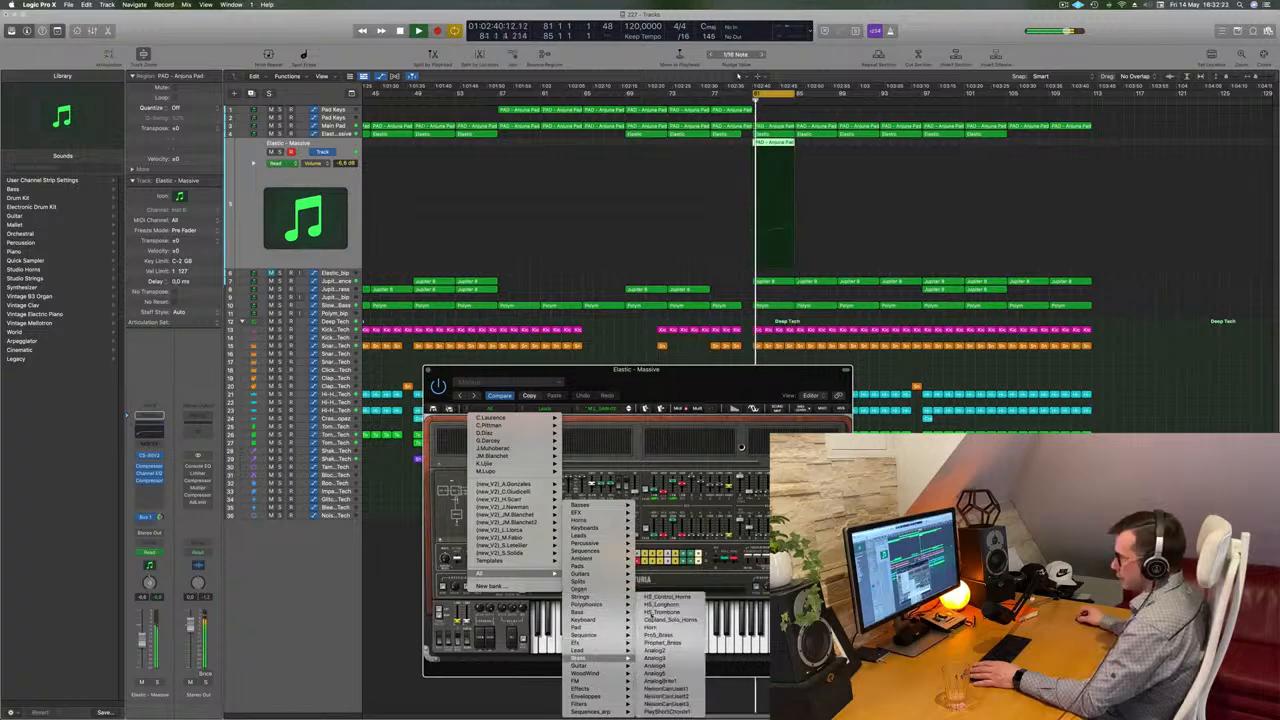
pyautogui.click(664, 598)
pyautogui.moveTo(711, 381); pyautogui.dragTo(644, 265)
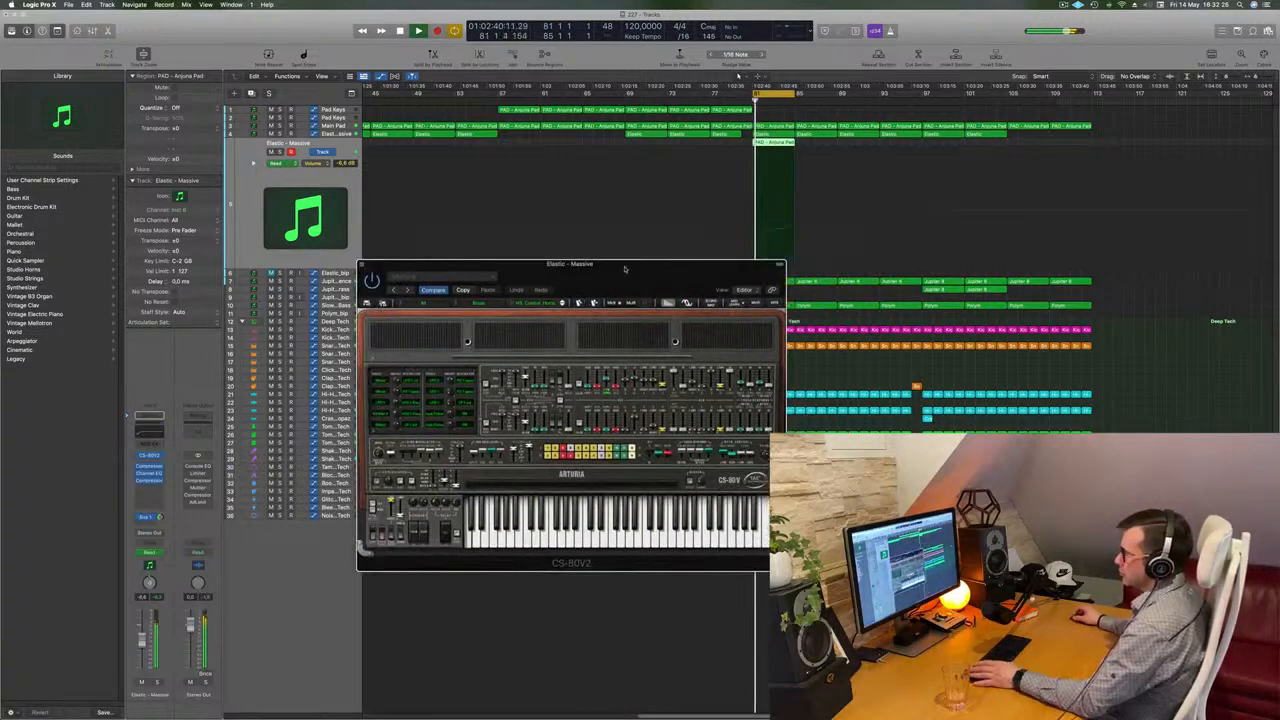
# Step: Try the Top Pad preset on the CS-80V2 and the preset that follows it
pyautogui.click(407, 290)
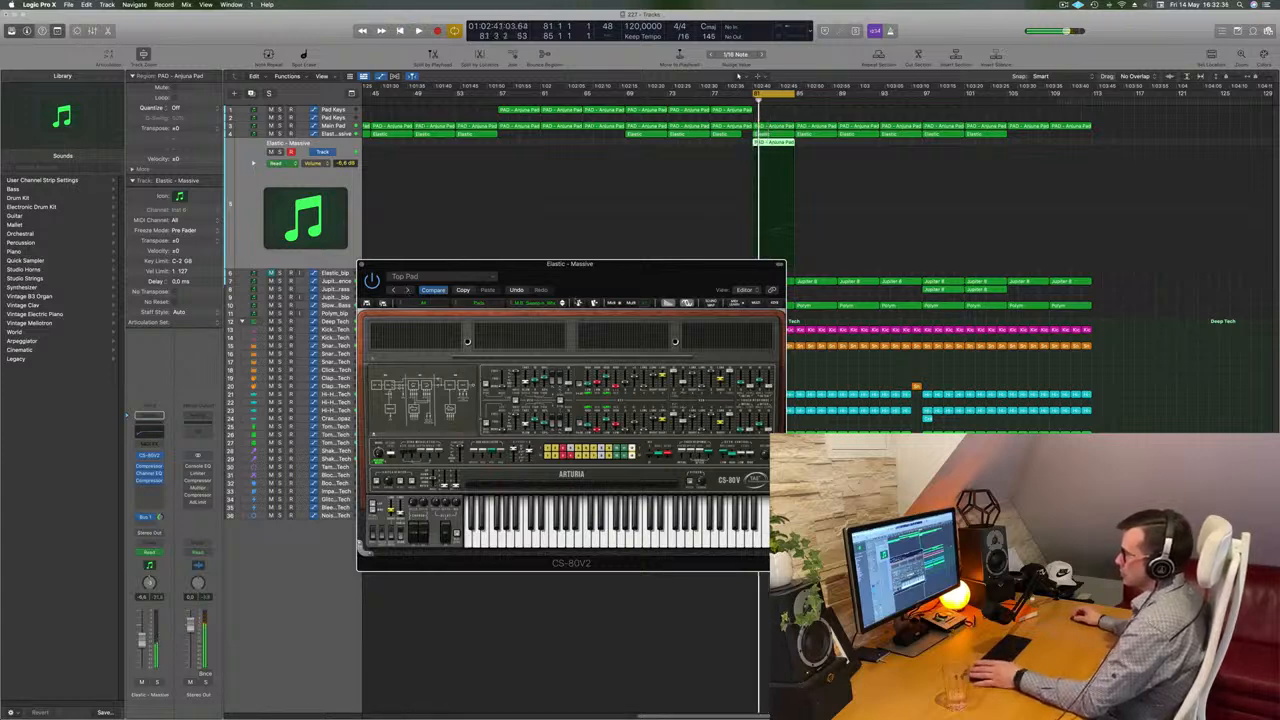
pyautogui.click(564, 306)
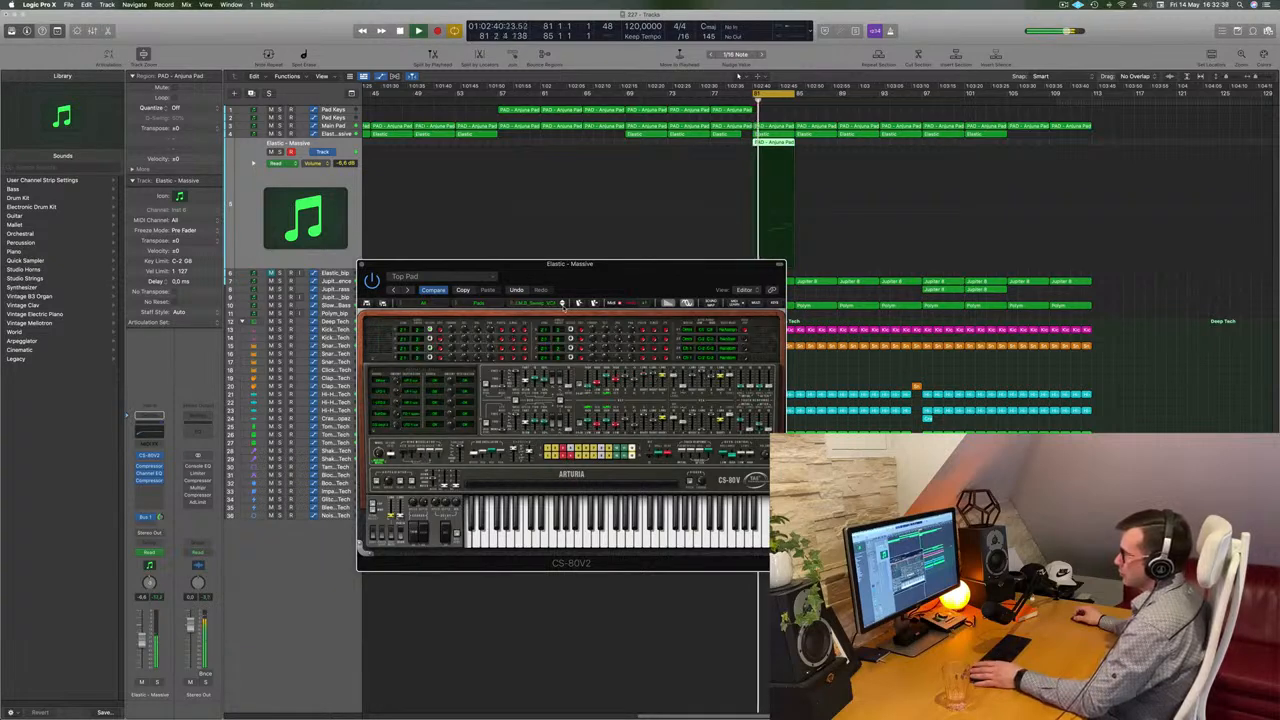
# Step: Reload the Control_Horns preset from the All bank's Brass category and step forward to the next brass preset
pyautogui.click(402, 303)
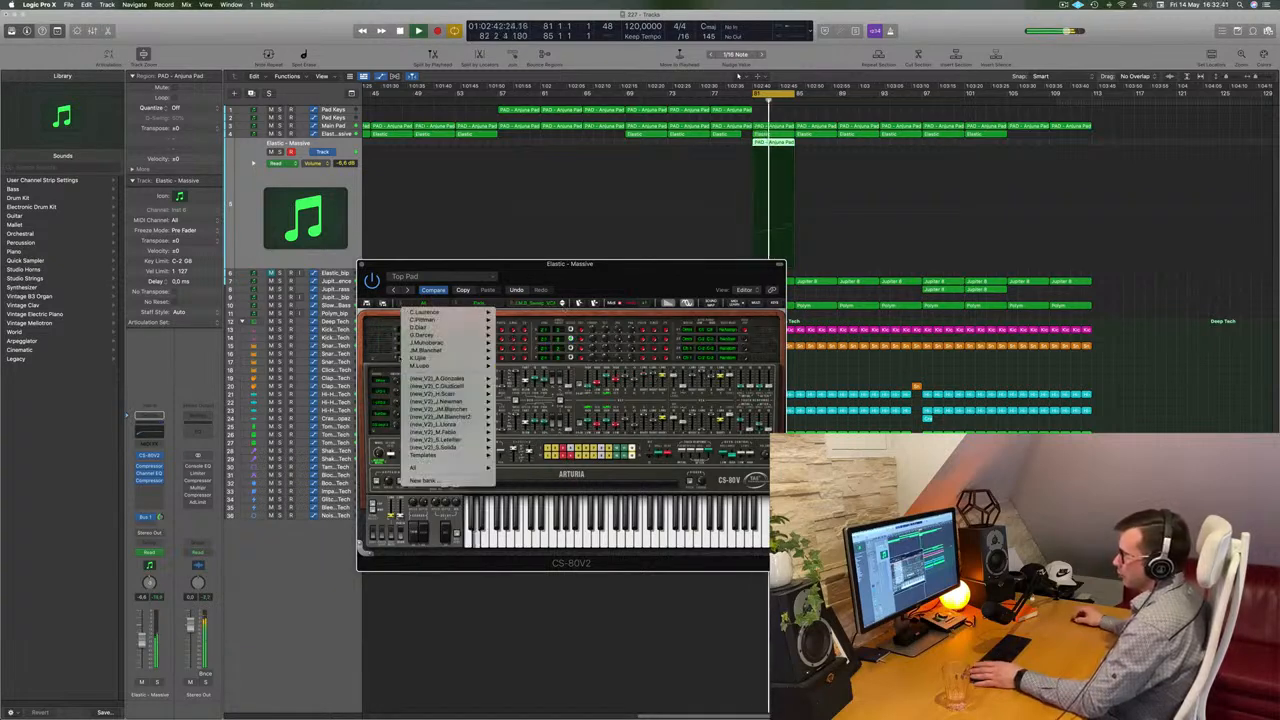
pyautogui.moveTo(420, 468)
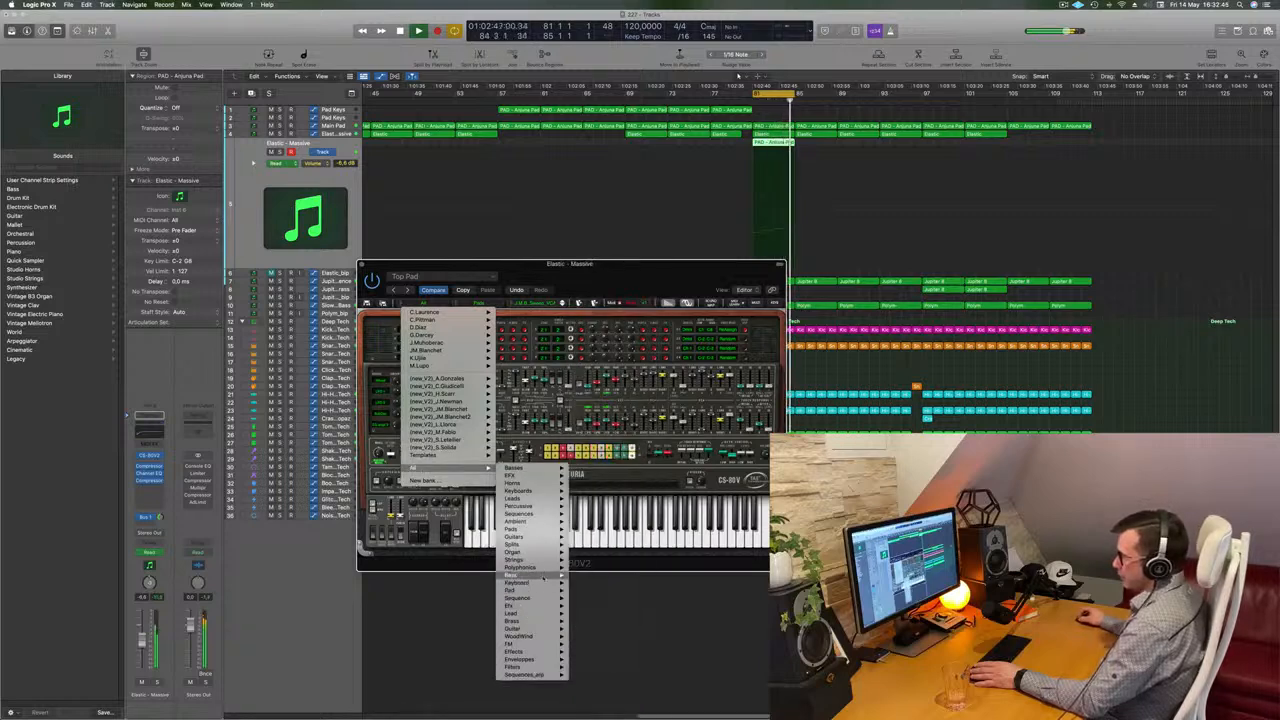
pyautogui.moveTo(540, 621)
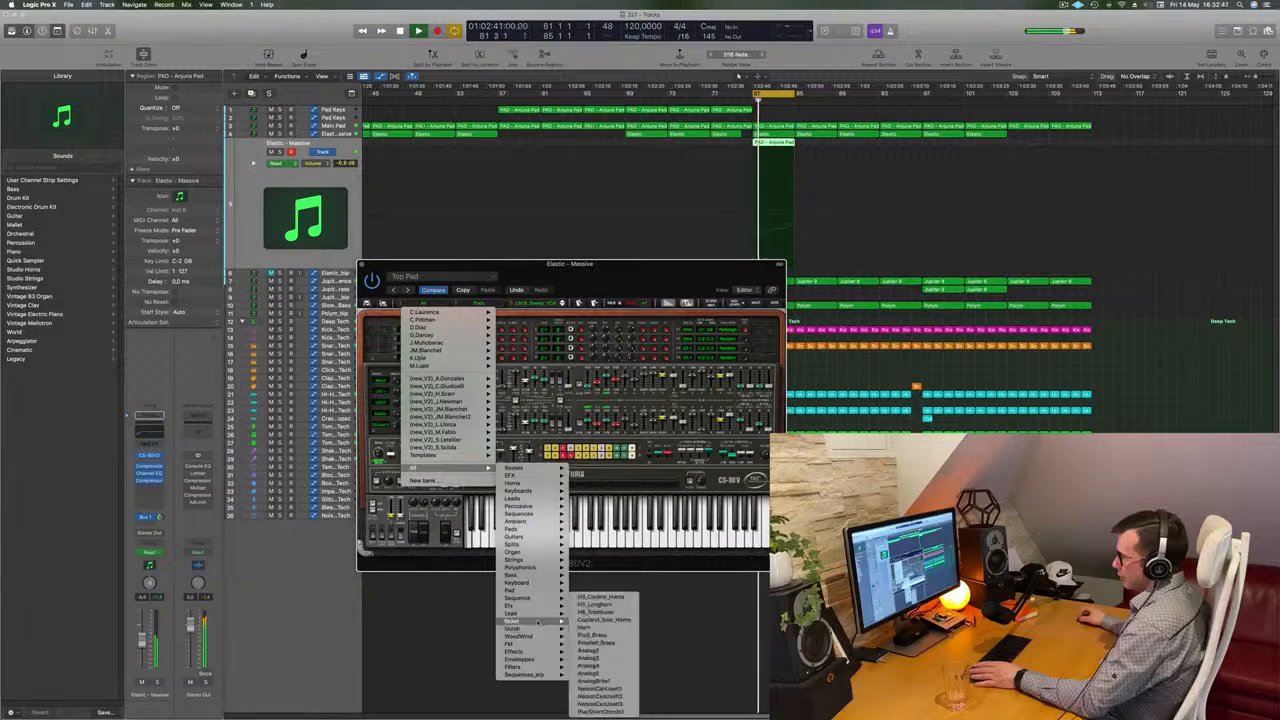
pyautogui.click(606, 598)
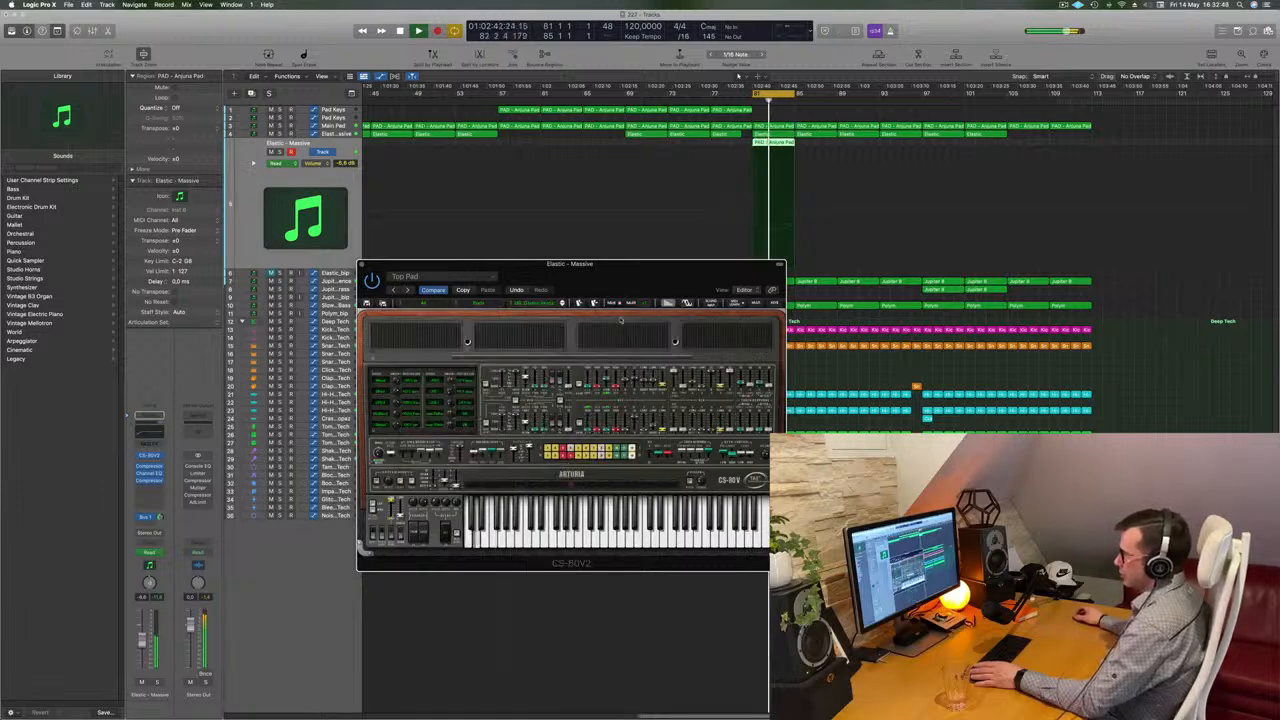
pyautogui.moveTo(614, 281); pyautogui.dragTo(658, 262)
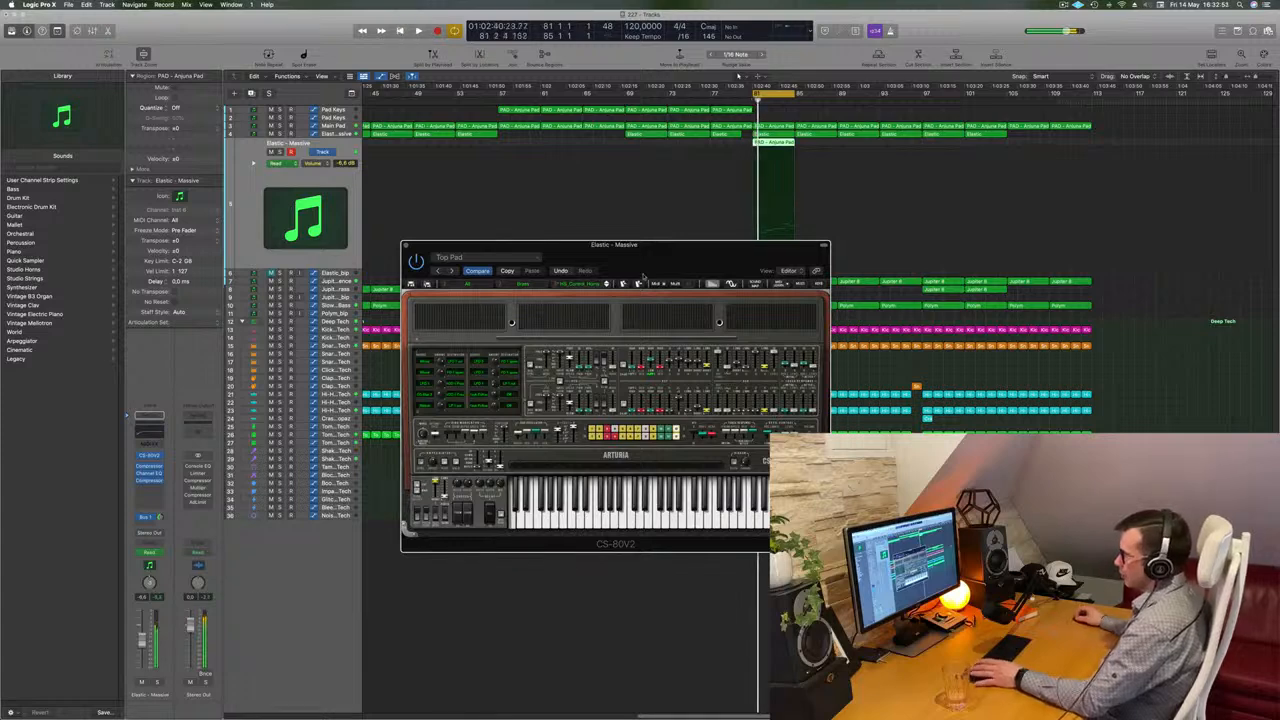
pyautogui.click(606, 284)
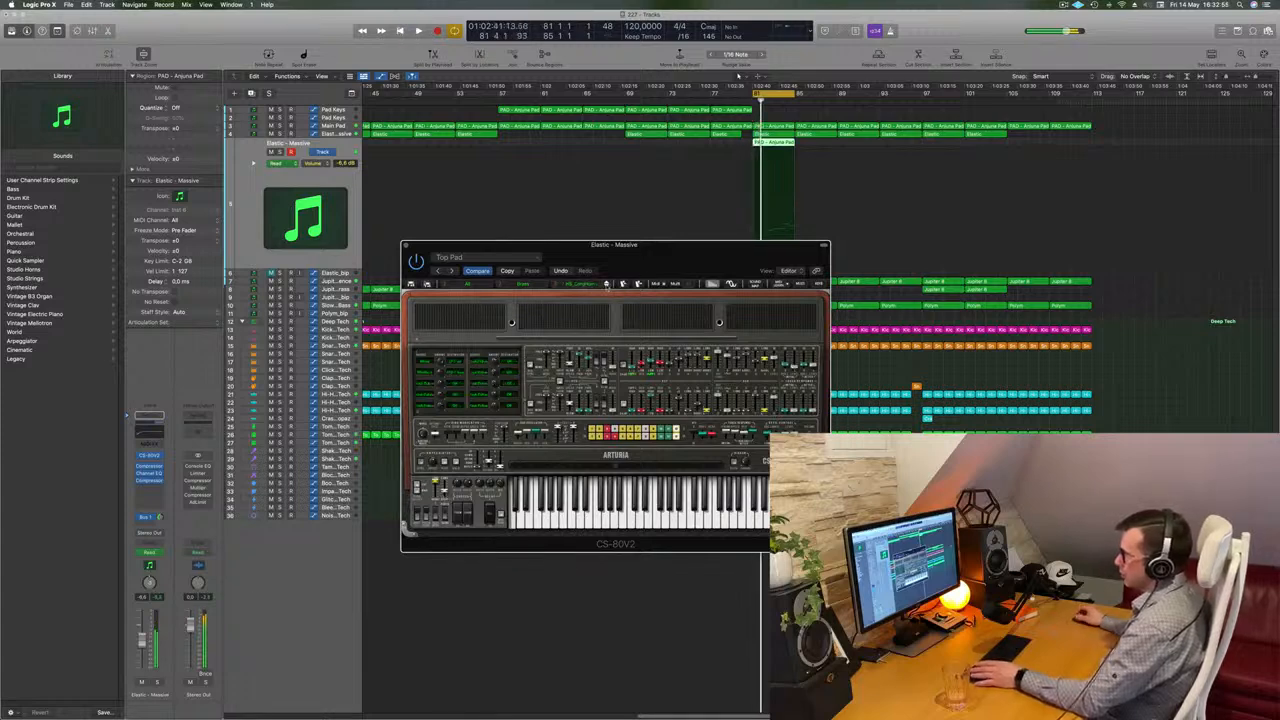
# Step: Load the next CS-80V2 brass preset and transpose all notes of the Arjuna Pad region at bar 81 up an octave
pyautogui.click(606, 284)
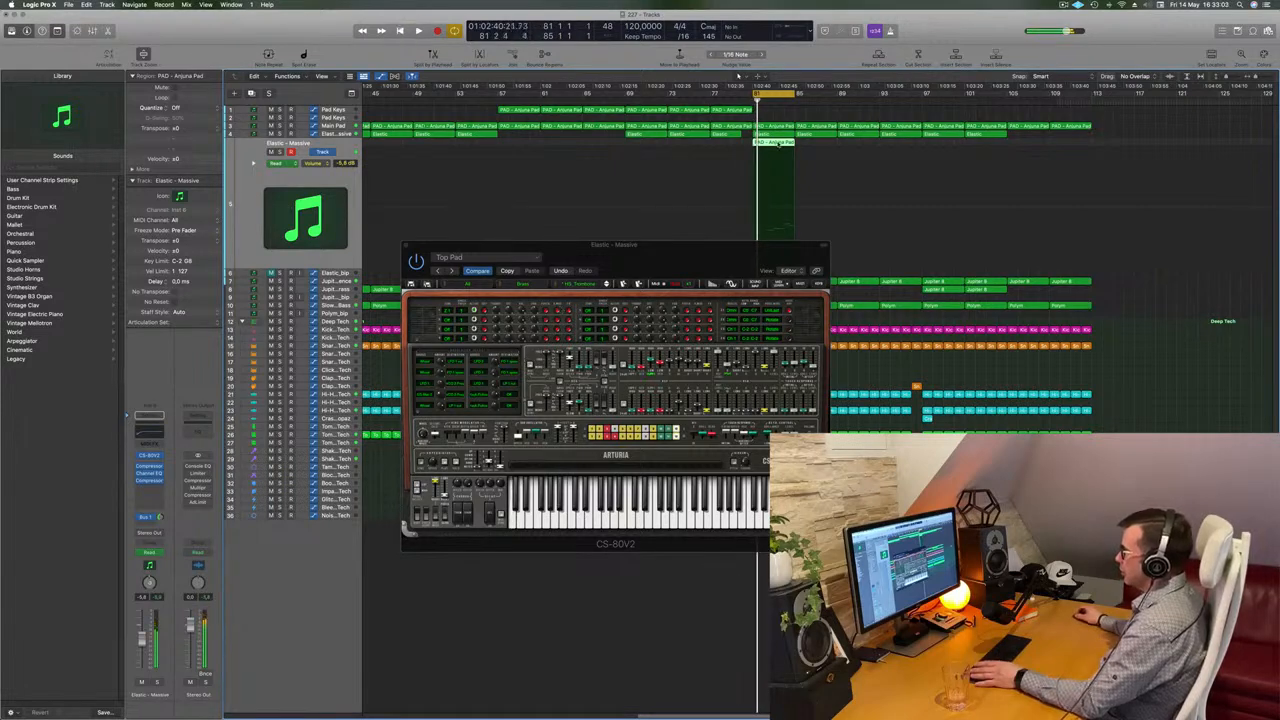
pyautogui.press('p')
pyautogui.click(462, 690)
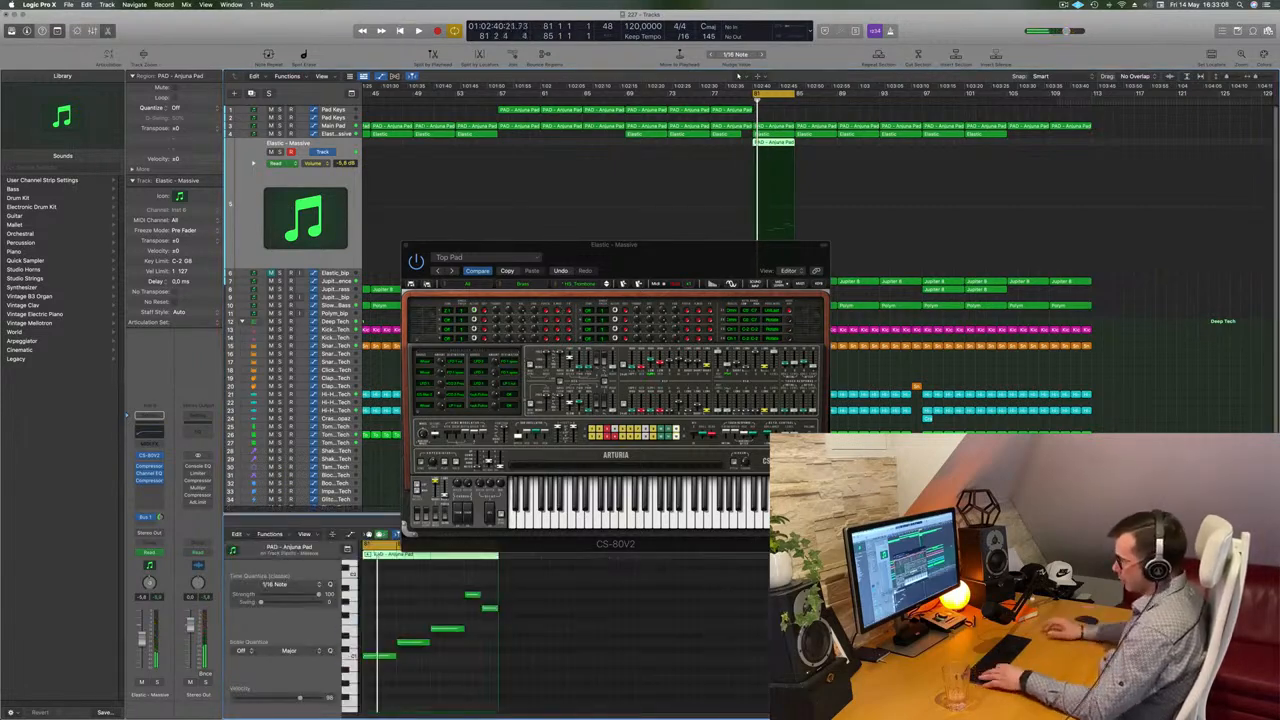
pyautogui.press('super+a')
pyautogui.hotkey('alt', 'shift', 'Up')
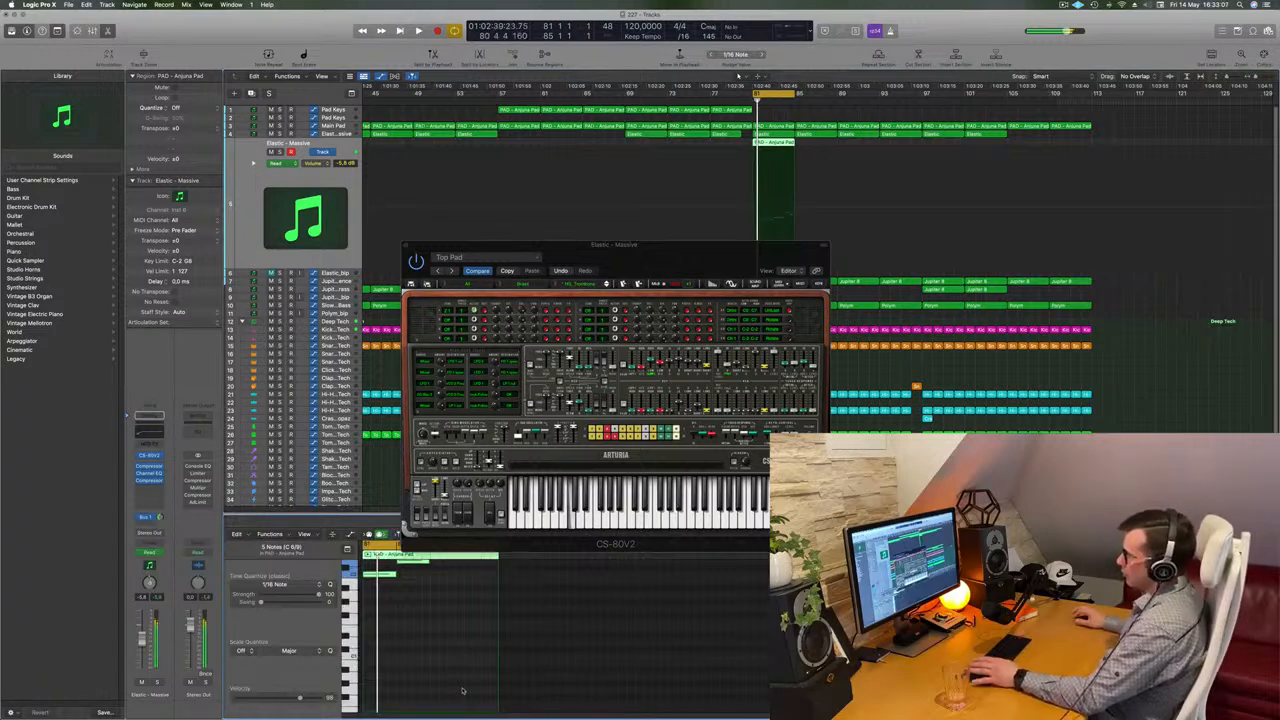
# Step: Audition further CS-80V2 brass presets against the loop, settle on the Trombone preset, and close the synth window
pyautogui.moveTo(627, 265); pyautogui.dragTo(642, 272)
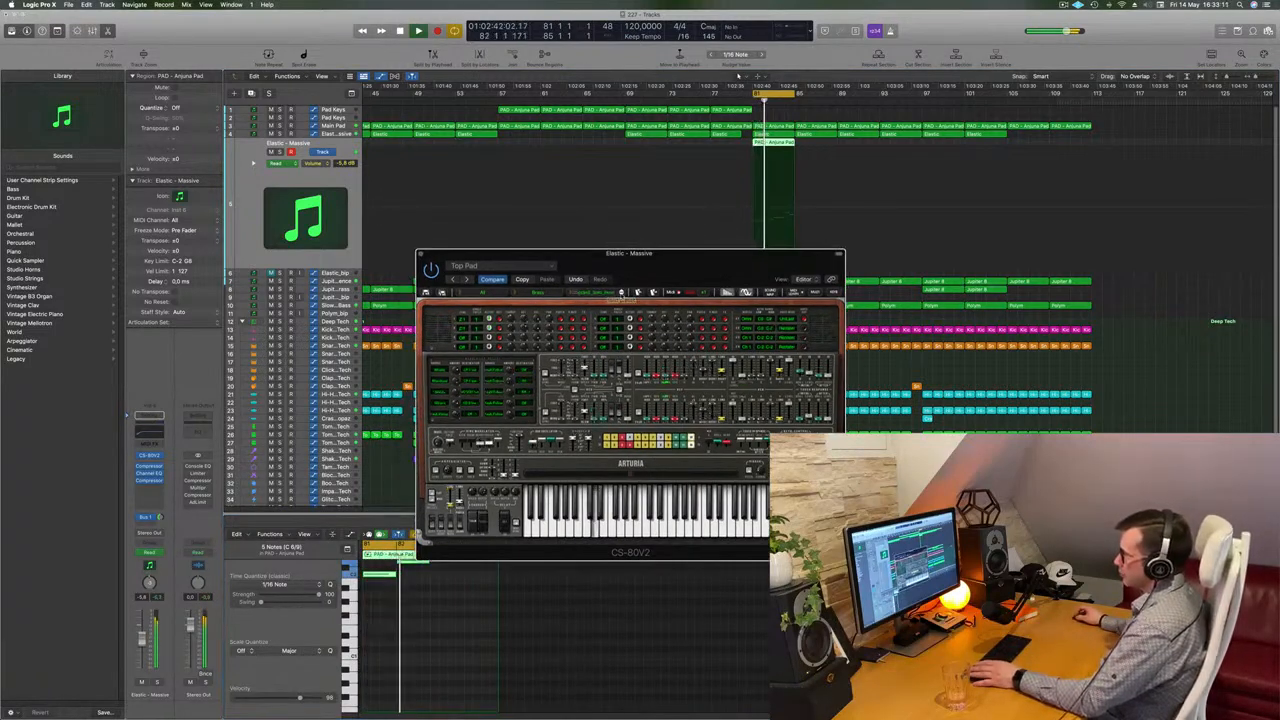
pyautogui.press('space')
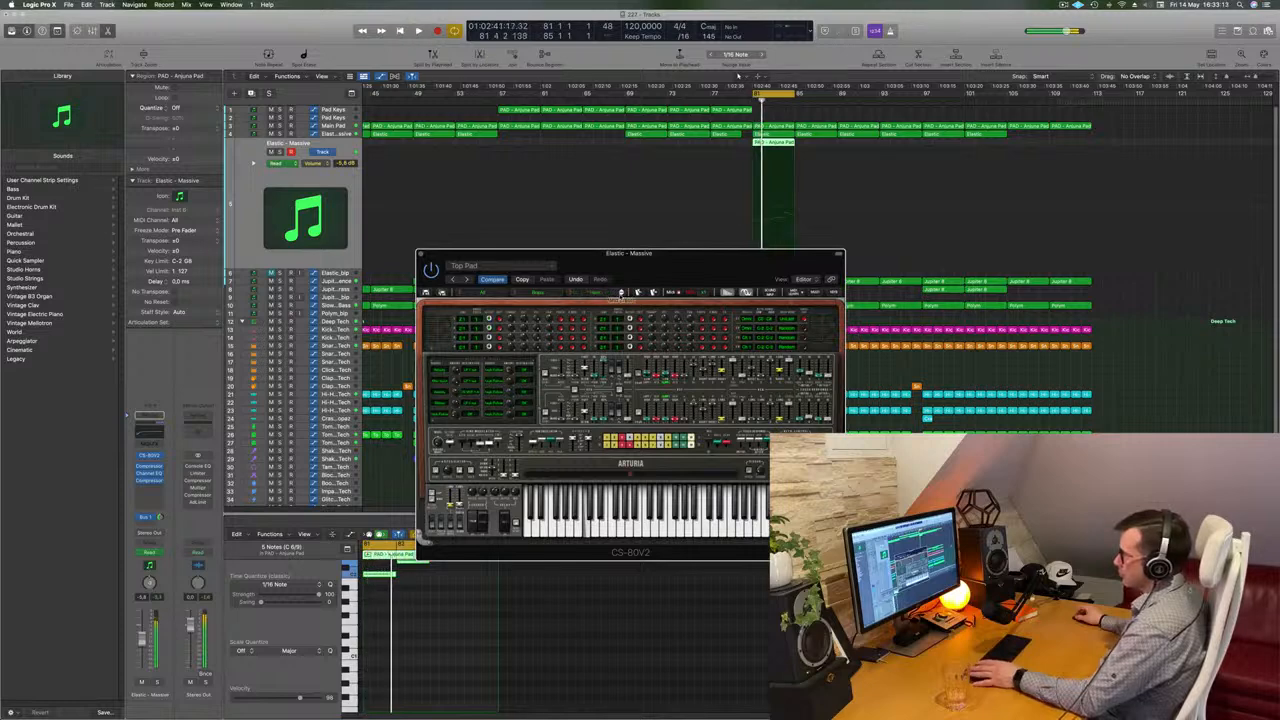
pyautogui.click(621, 294)
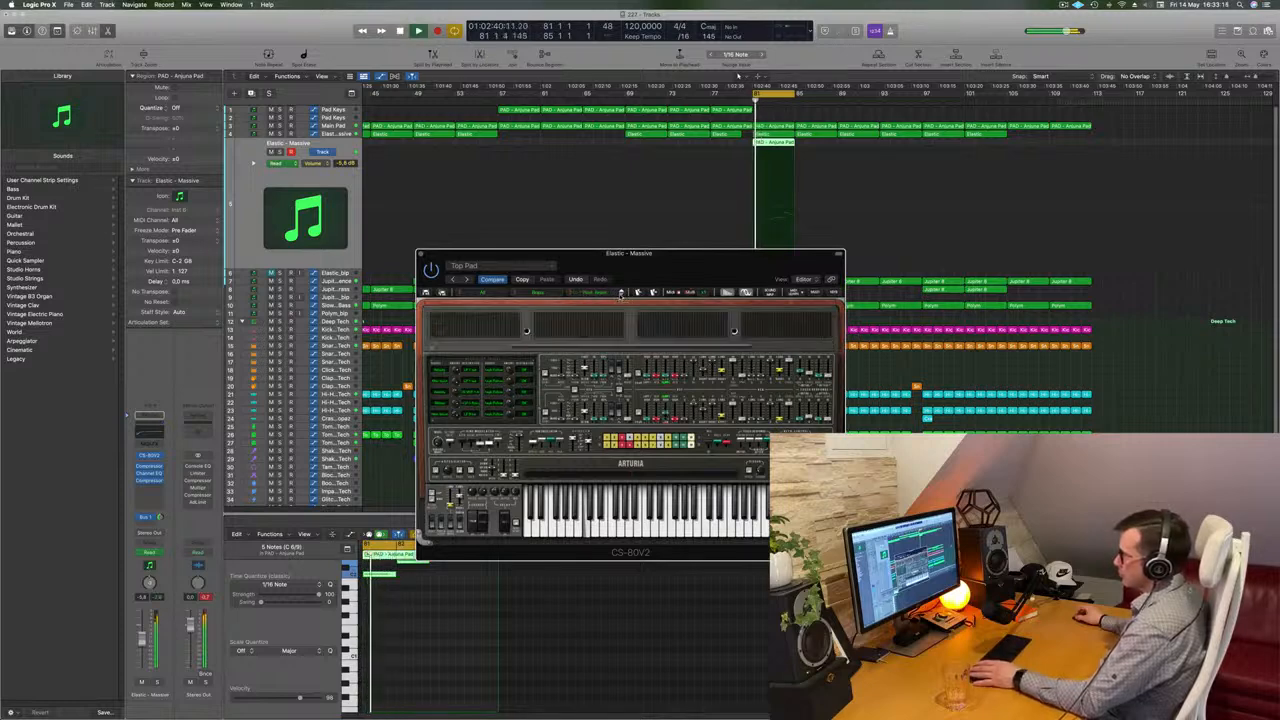
pyautogui.click(621, 294)
pyautogui.press('space')
pyautogui.click(621, 294)
pyautogui.press('space')
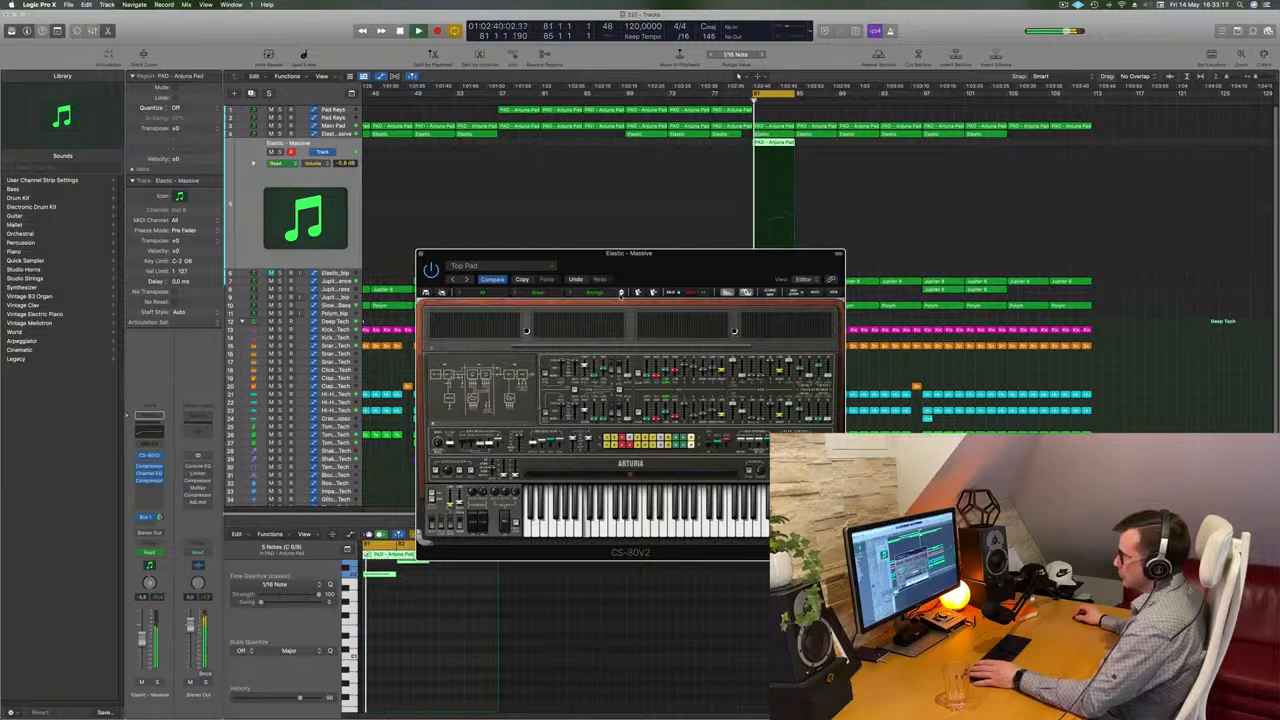
pyautogui.click(621, 294)
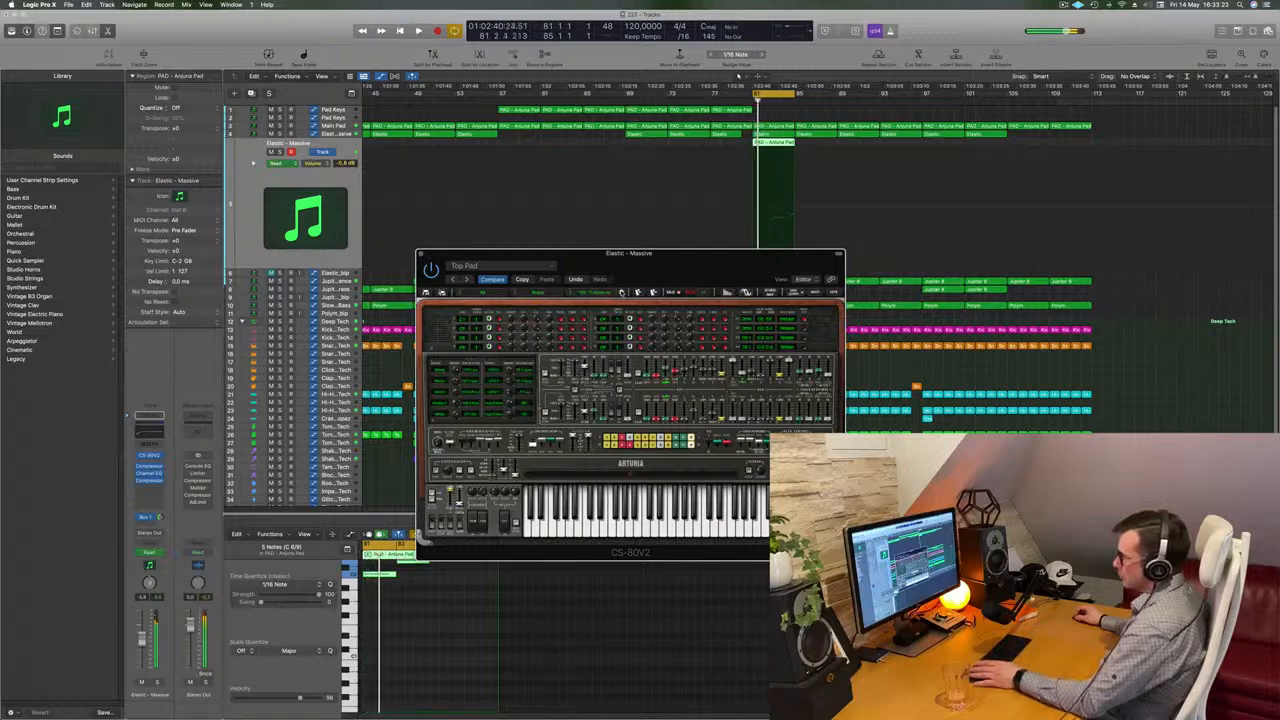
pyautogui.click(621, 293)
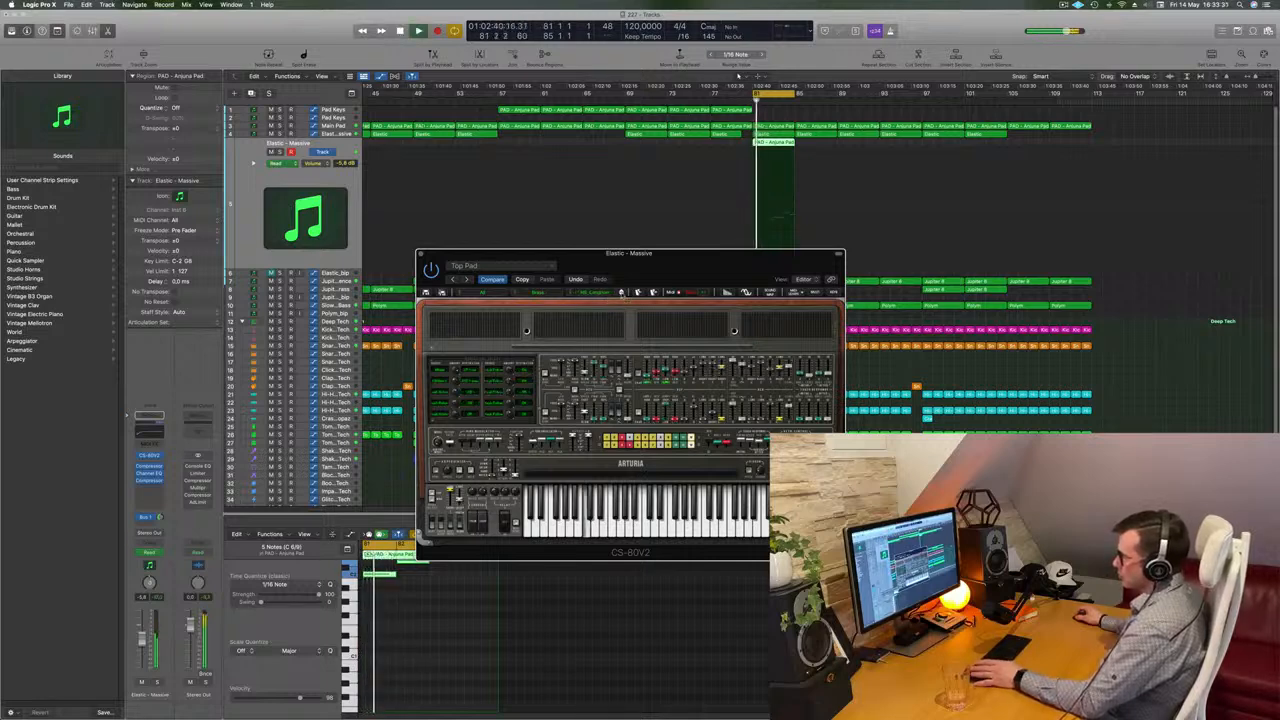
pyautogui.click(621, 293)
pyautogui.moveTo(651, 274); pyautogui.dragTo(682, 302)
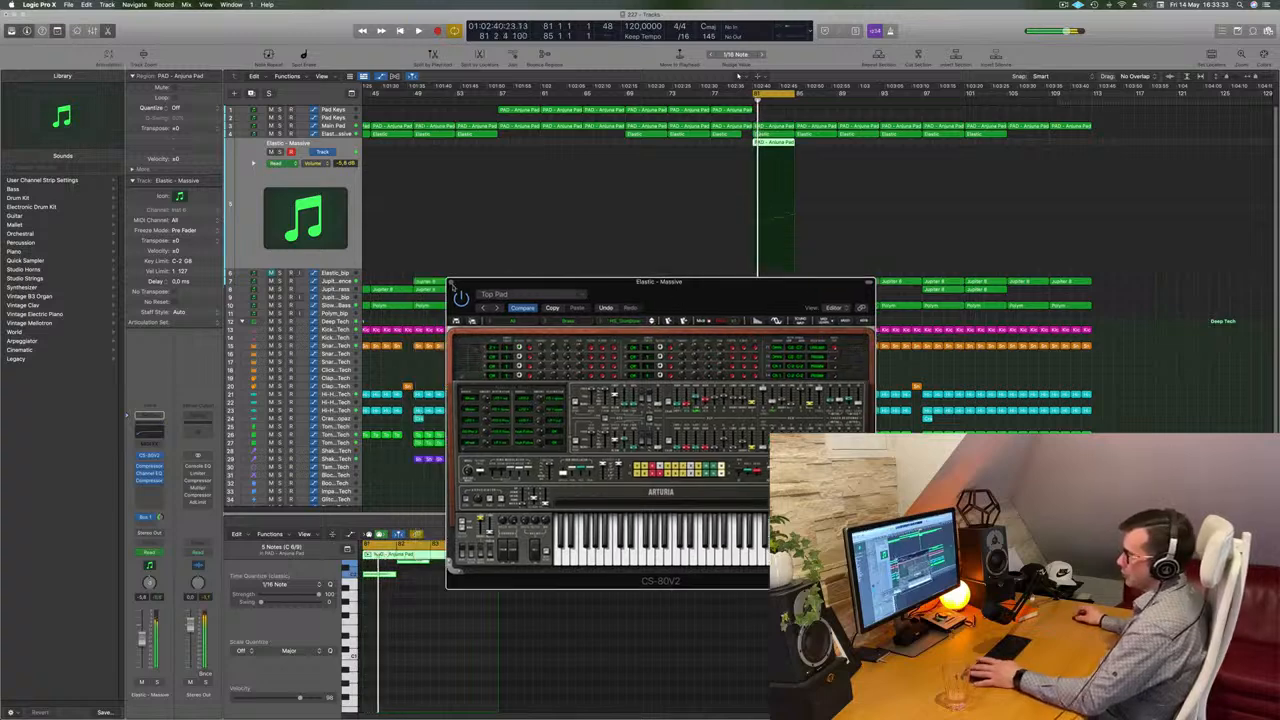
pyautogui.click(451, 282)
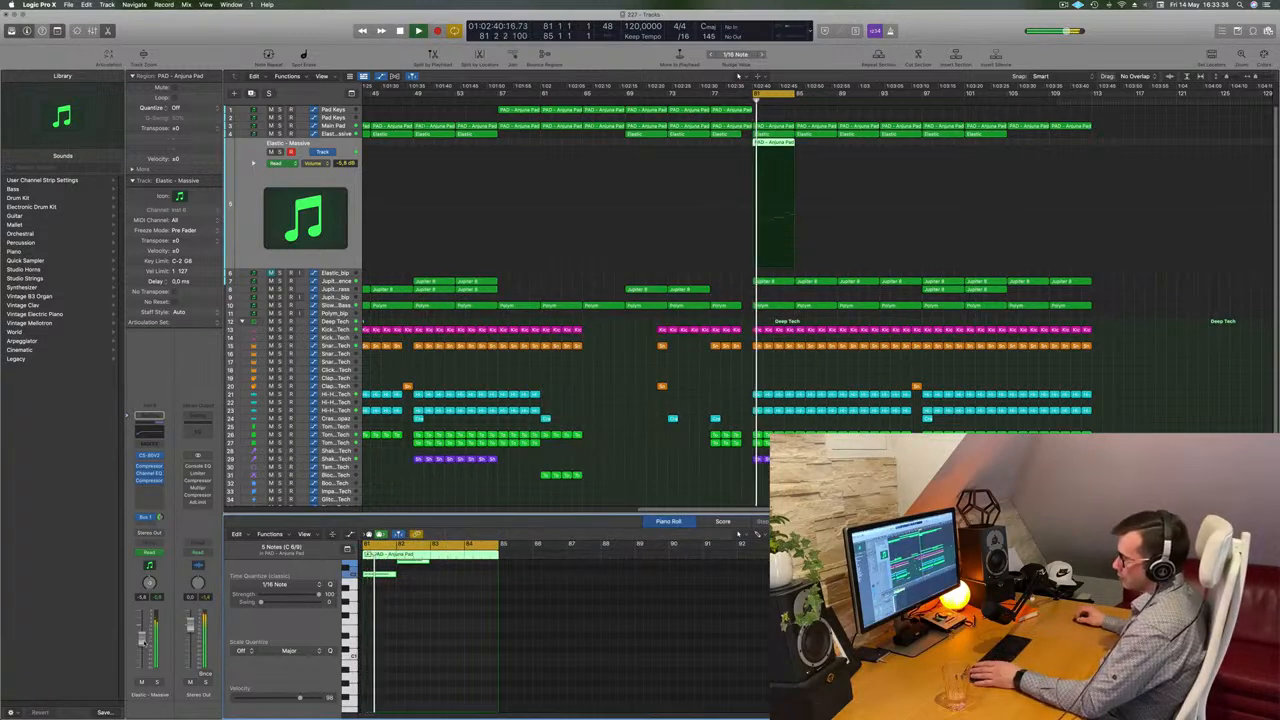
# Step: Enable the low cut in the Elastic - Massive track's Channel EQ at 183 Hz, 12 dB/Oct, with a Q of 0.64
pyautogui.press('space')
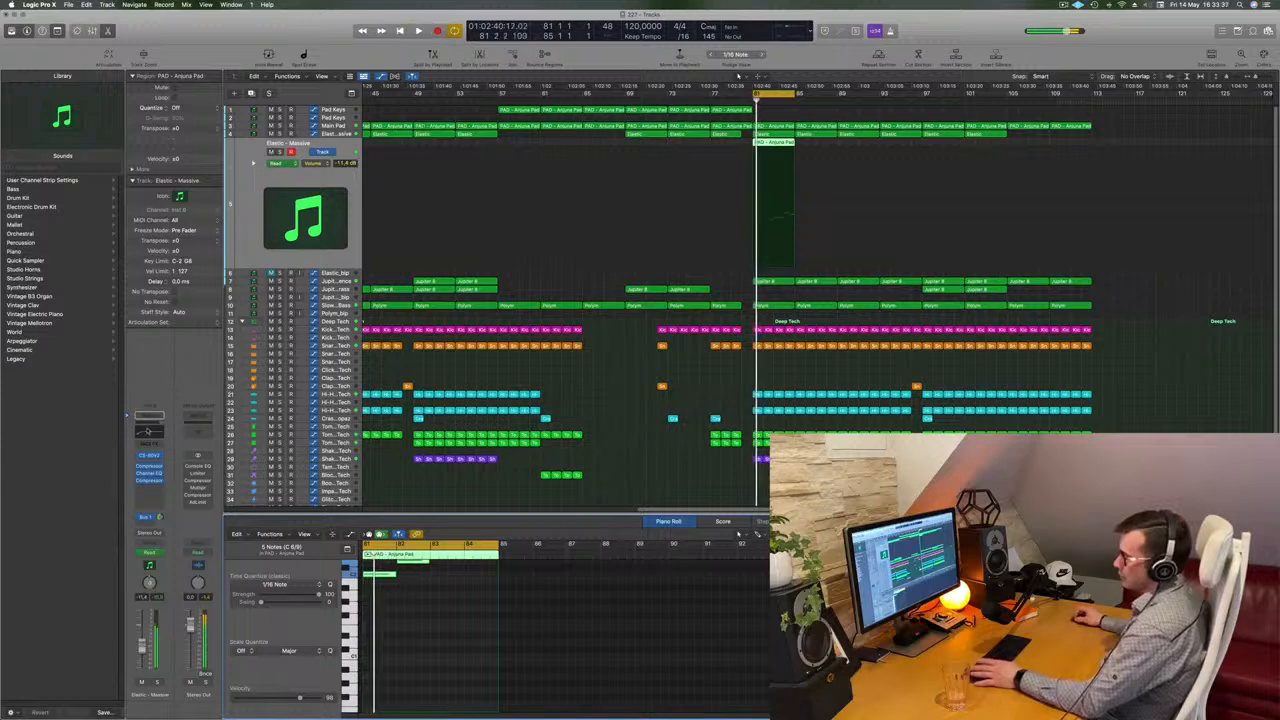
pyautogui.click(148, 431)
pyautogui.press('space')
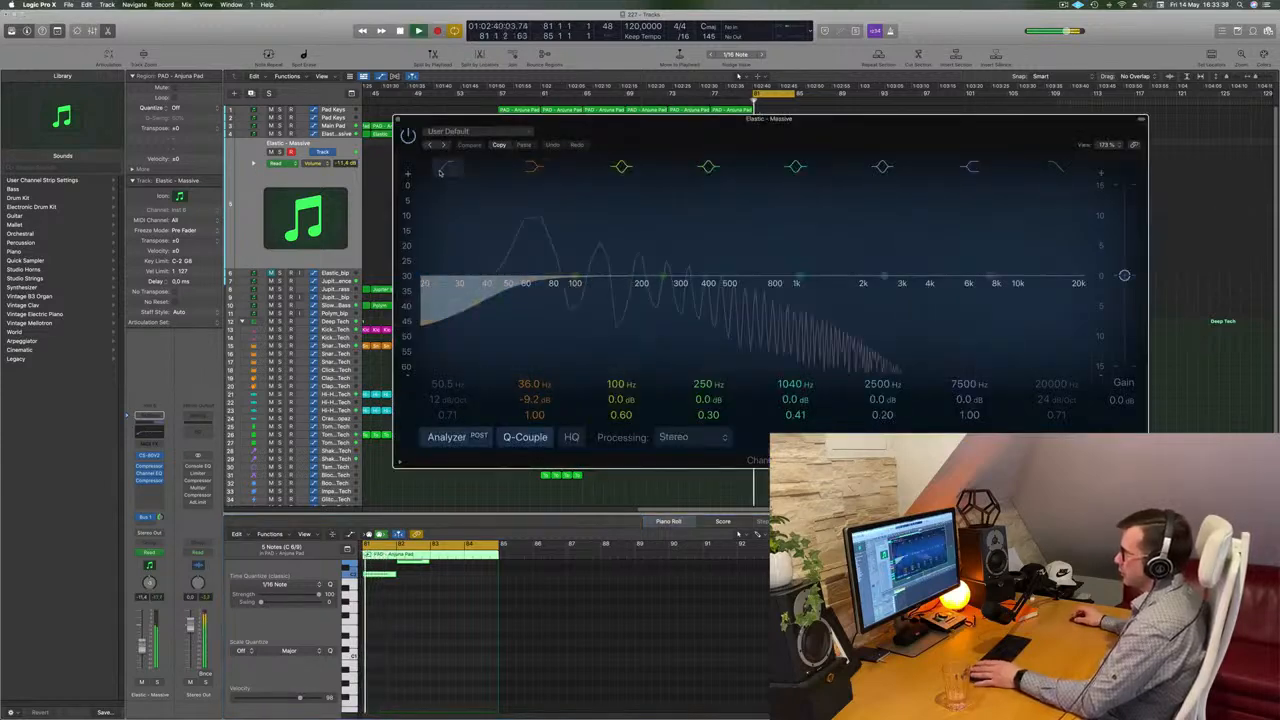
pyautogui.click(440, 170)
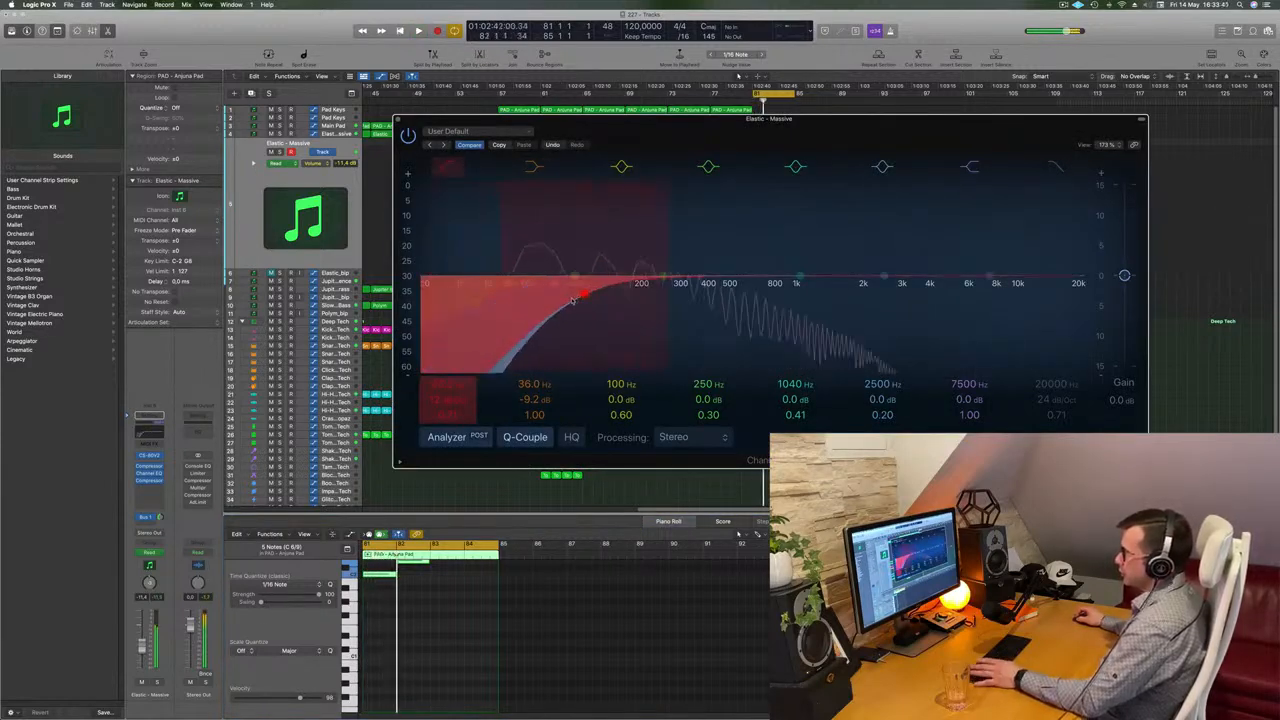
pyautogui.moveTo(573, 300); pyautogui.dragTo(634, 297)
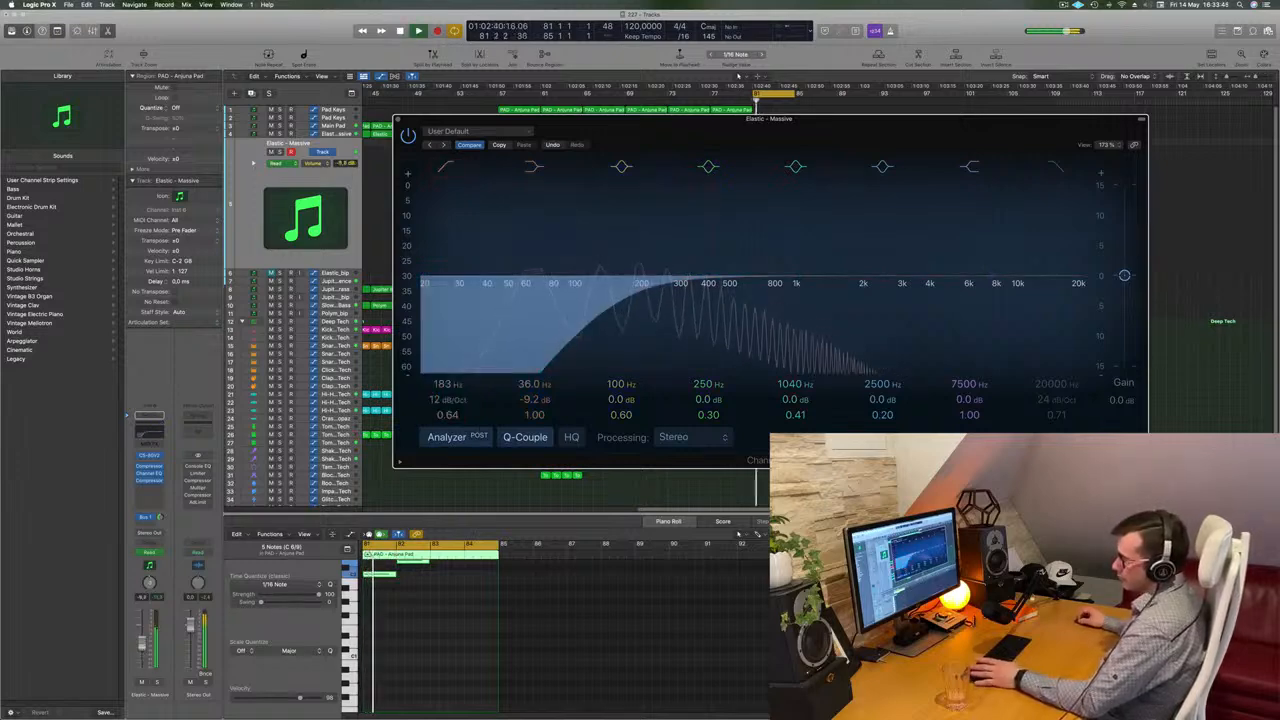
pyautogui.click(150, 510)
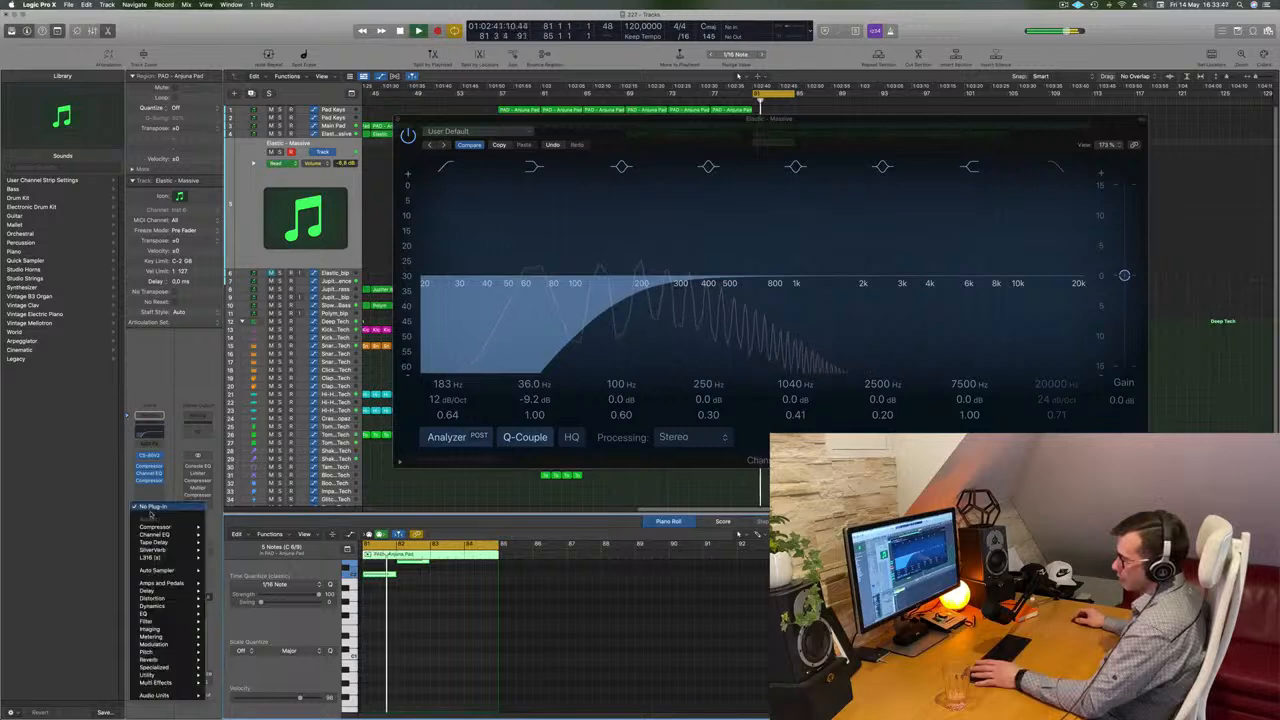
pyautogui.click(152, 513)
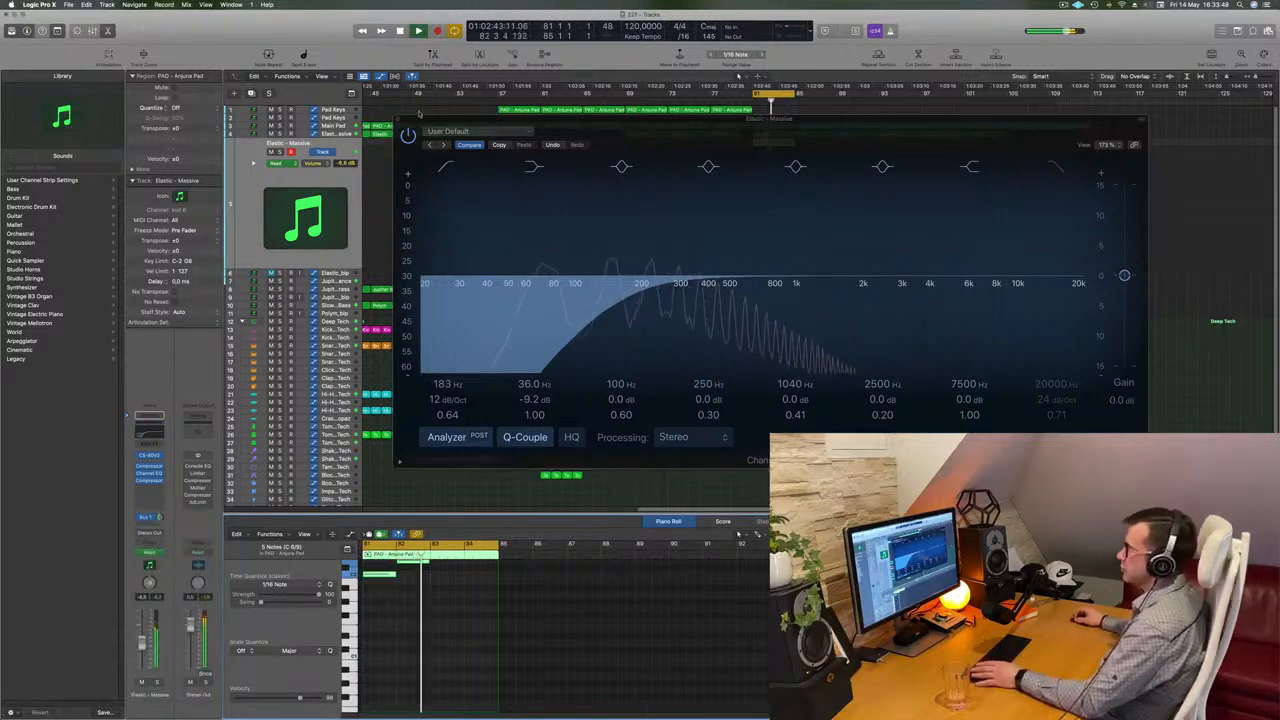
# Step: Hide the plug-in window and repeat the Arjuna Pad region on the Elastic - Massive track to fill bars 81 to 97
pyautogui.press('v')
pyautogui.press('super+Left')
pyautogui.press('super+Left')
pyautogui.press('space')
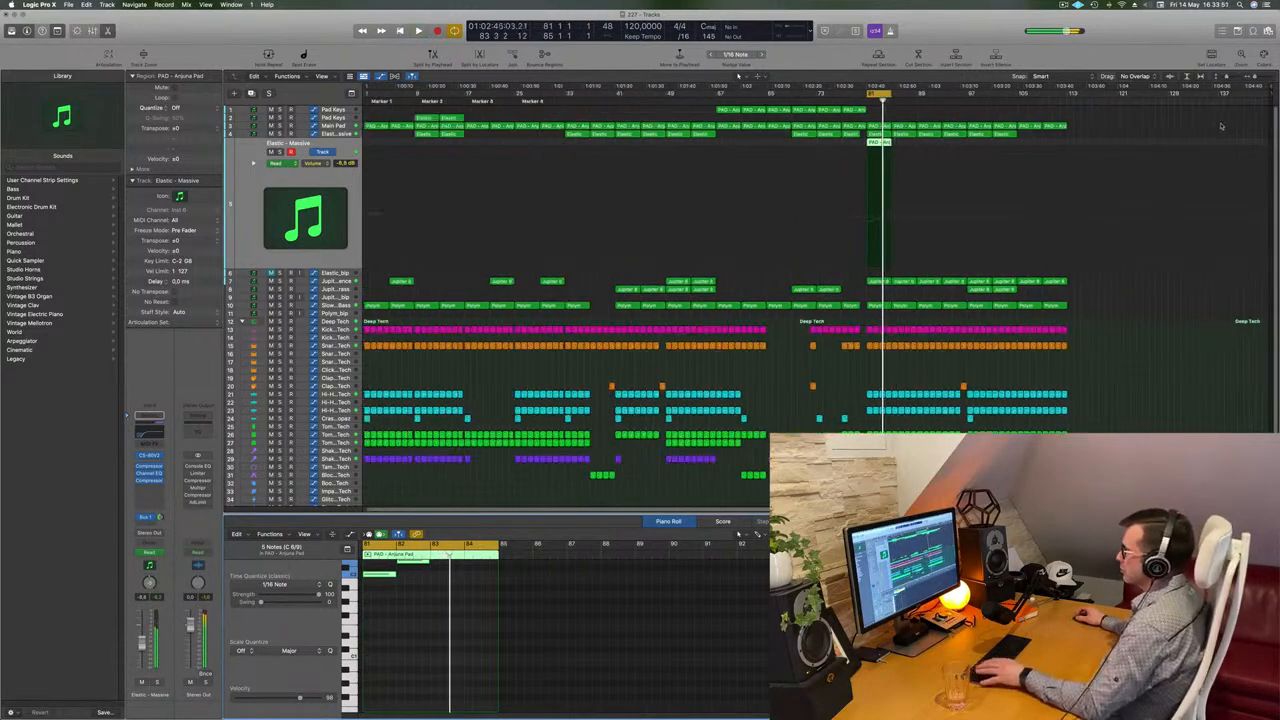
pyautogui.press('space')
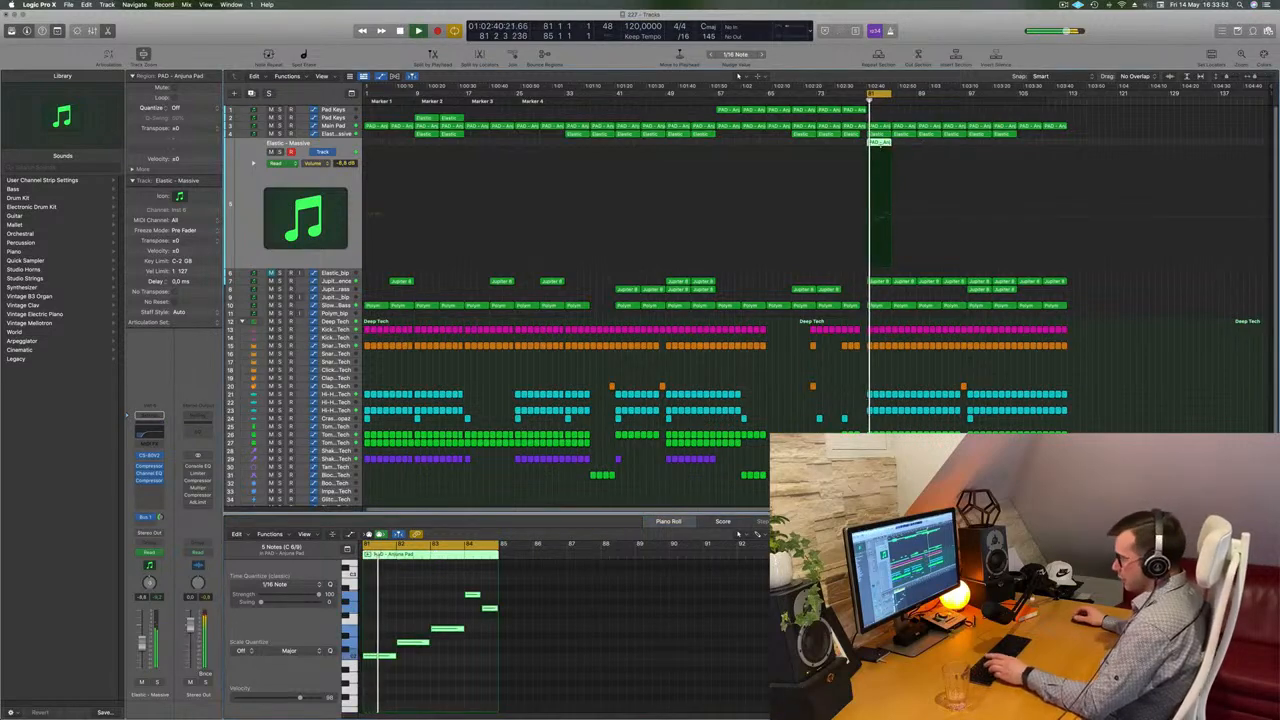
pyautogui.press('space')
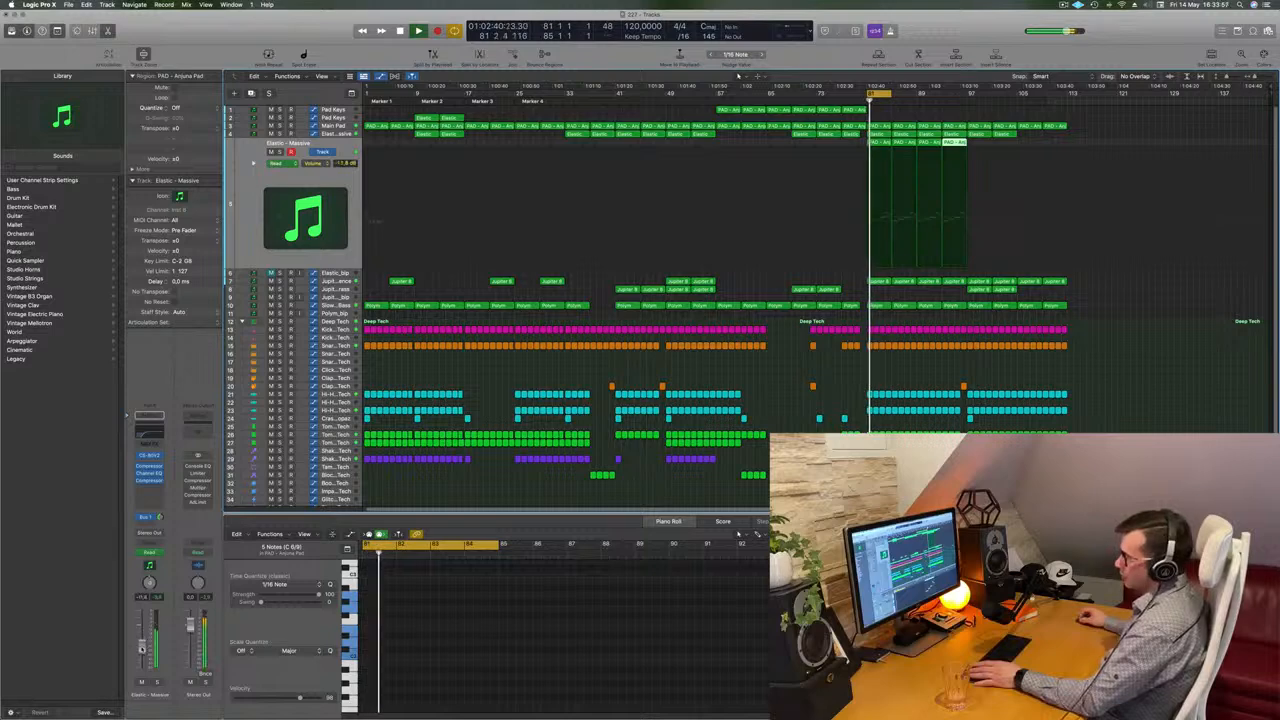
# Step: Check the layered brass sound of the Elastic - Massive track in solo, then return to the full mix
pyautogui.press('s')
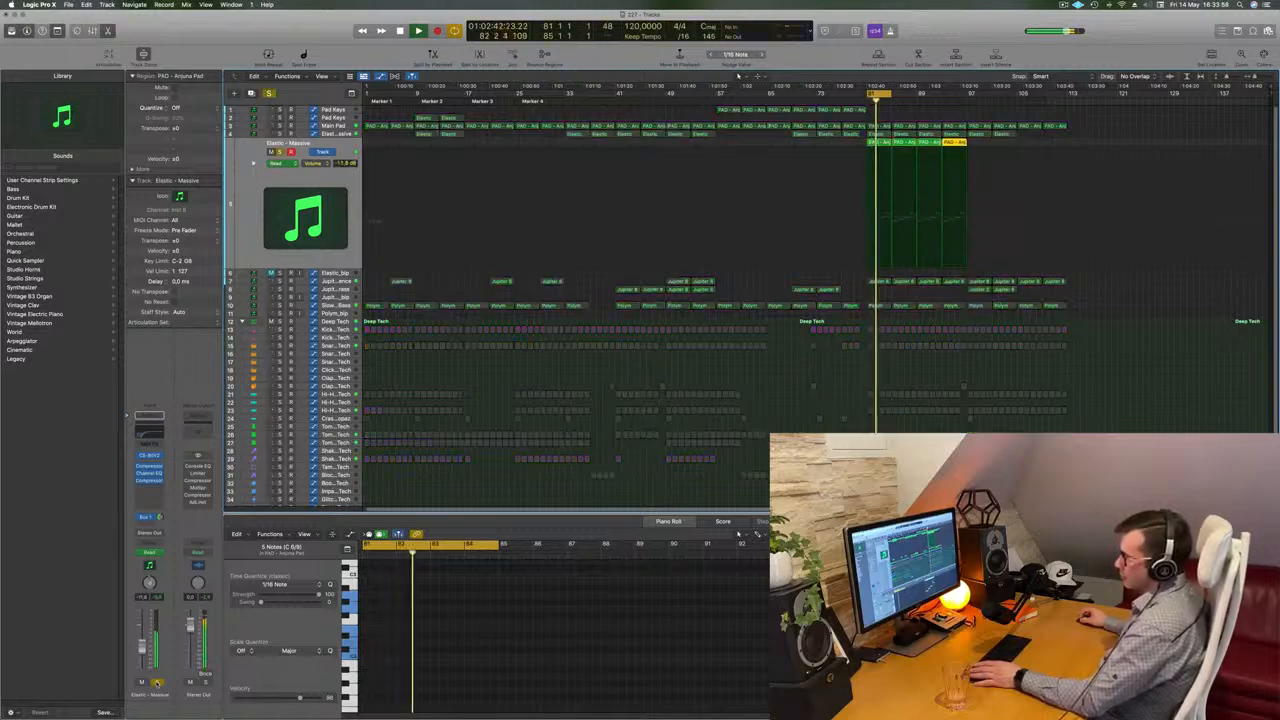
pyautogui.press('s')
pyautogui.press('space')
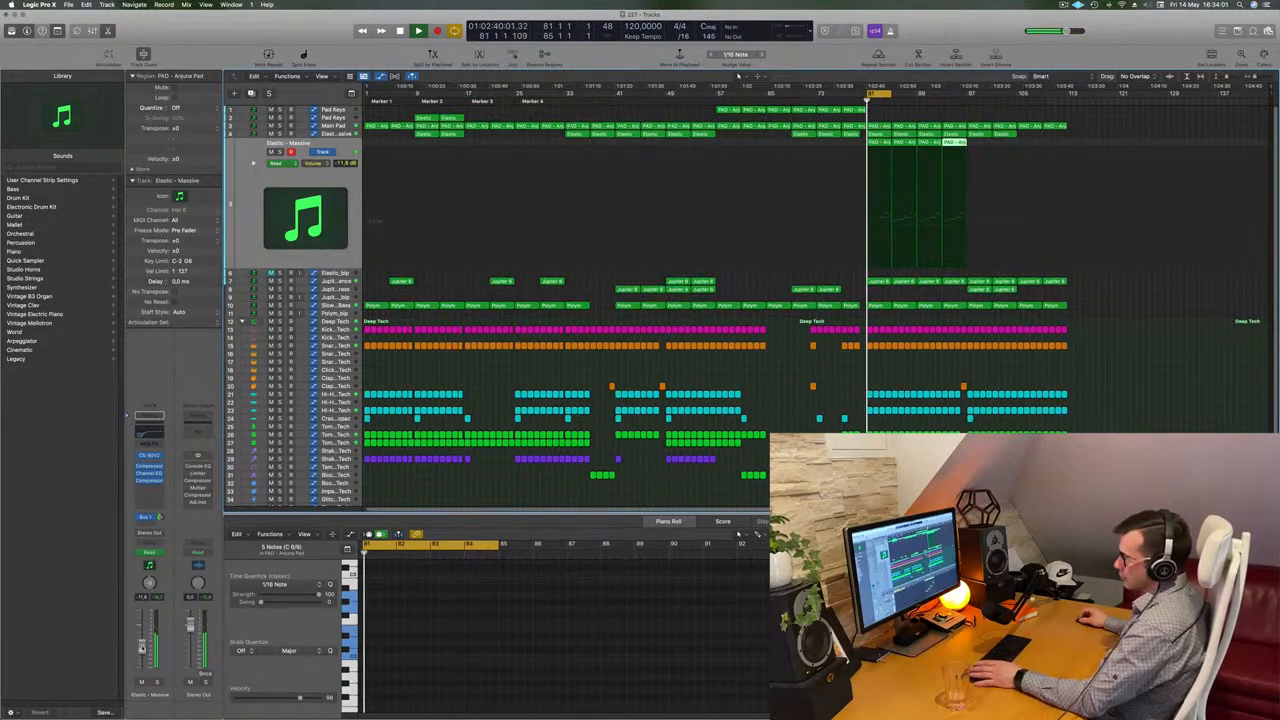
# Step: Set the Elastic - Massive track's volume to about -12.4 dB and adjust its Bus 1 send level
pyautogui.moveTo(142, 649); pyautogui.dragTo(142, 645)
pyautogui.moveTo(160, 518); pyautogui.dragTo(160, 521)
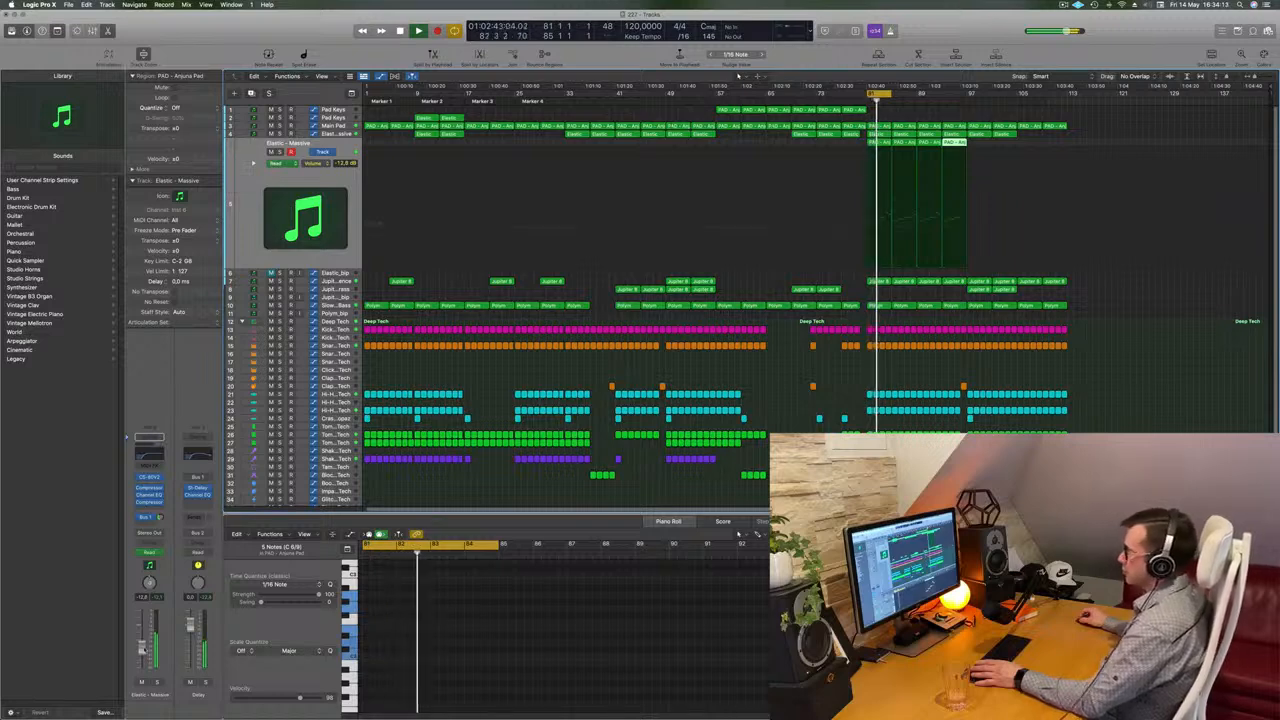
pyautogui.moveTo(143, 650); pyautogui.dragTo(143, 648)
# Step: Extend the cycle range to bars 81 to 97 and repeat the two lower Jupiter 8 regions at bar 97 up to bar 113
pyautogui.click(896, 98)
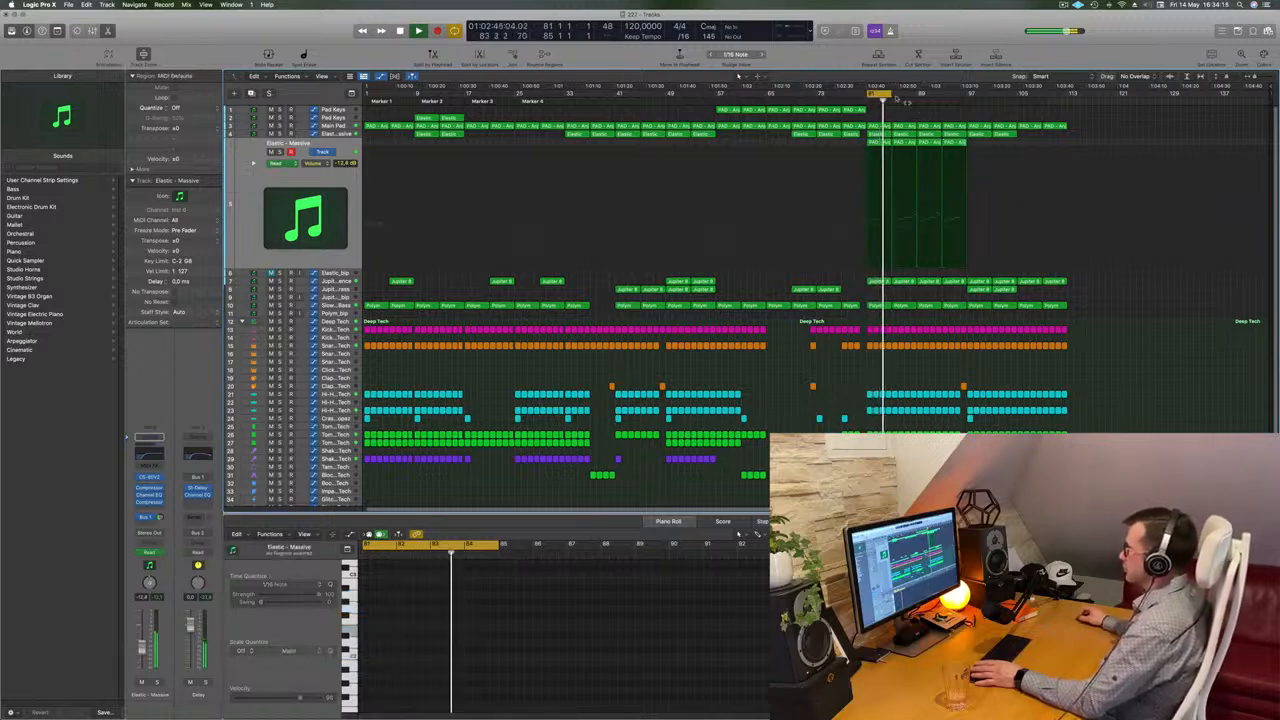
pyautogui.moveTo(890, 95); pyautogui.dragTo(966, 95)
pyautogui.moveTo(1037, 296); pyautogui.dragTo(990, 287)
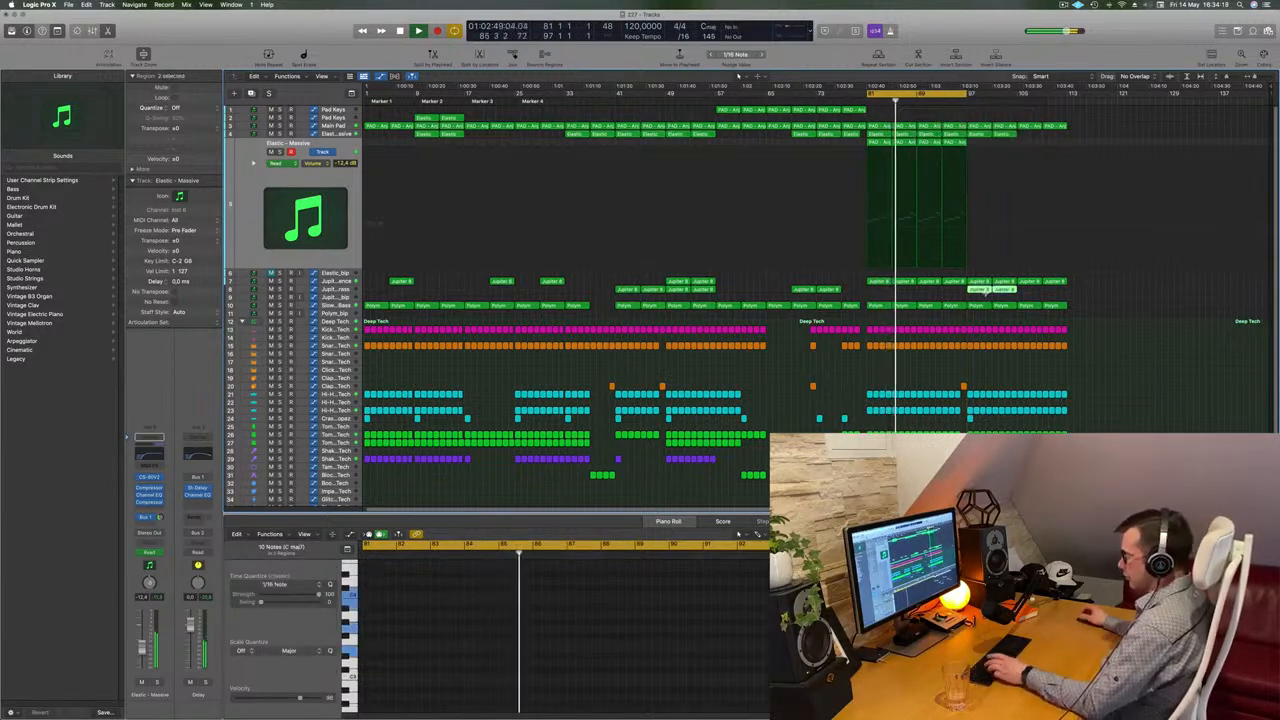
pyautogui.press('super+r')
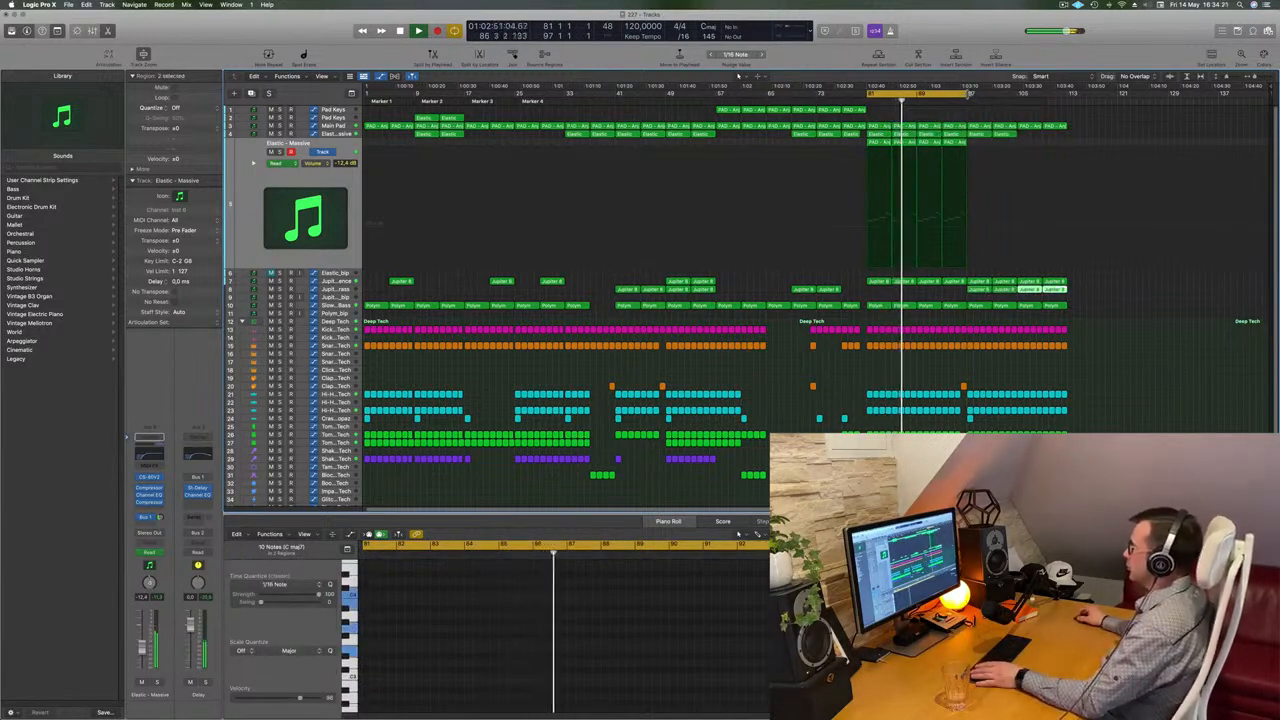
# Step: Set the cycle range to bars 97 to 113 and repeat that section of the arrangement twice
pyautogui.moveTo(966, 95); pyautogui.dragTo(1068, 99)
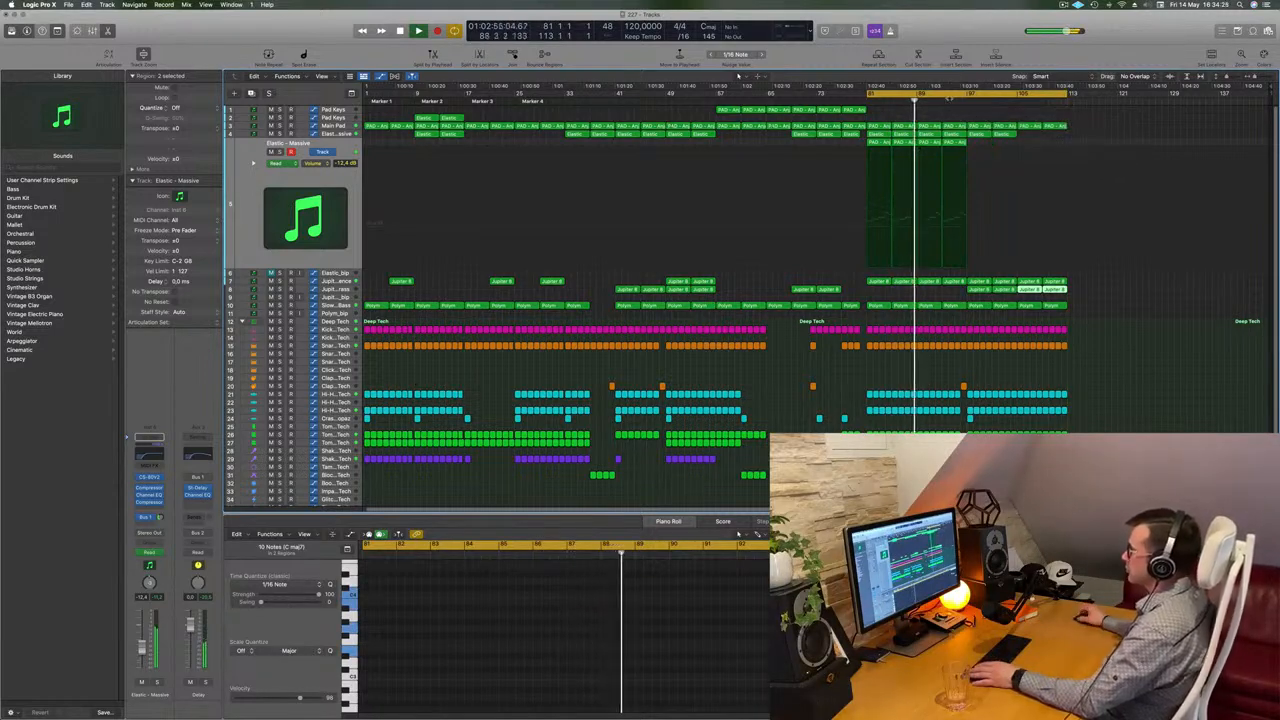
pyautogui.moveTo(946, 93); pyautogui.dragTo(1047, 94)
pyautogui.press('Return')
pyautogui.moveTo(1168, 97); pyautogui.dragTo(1066, 99)
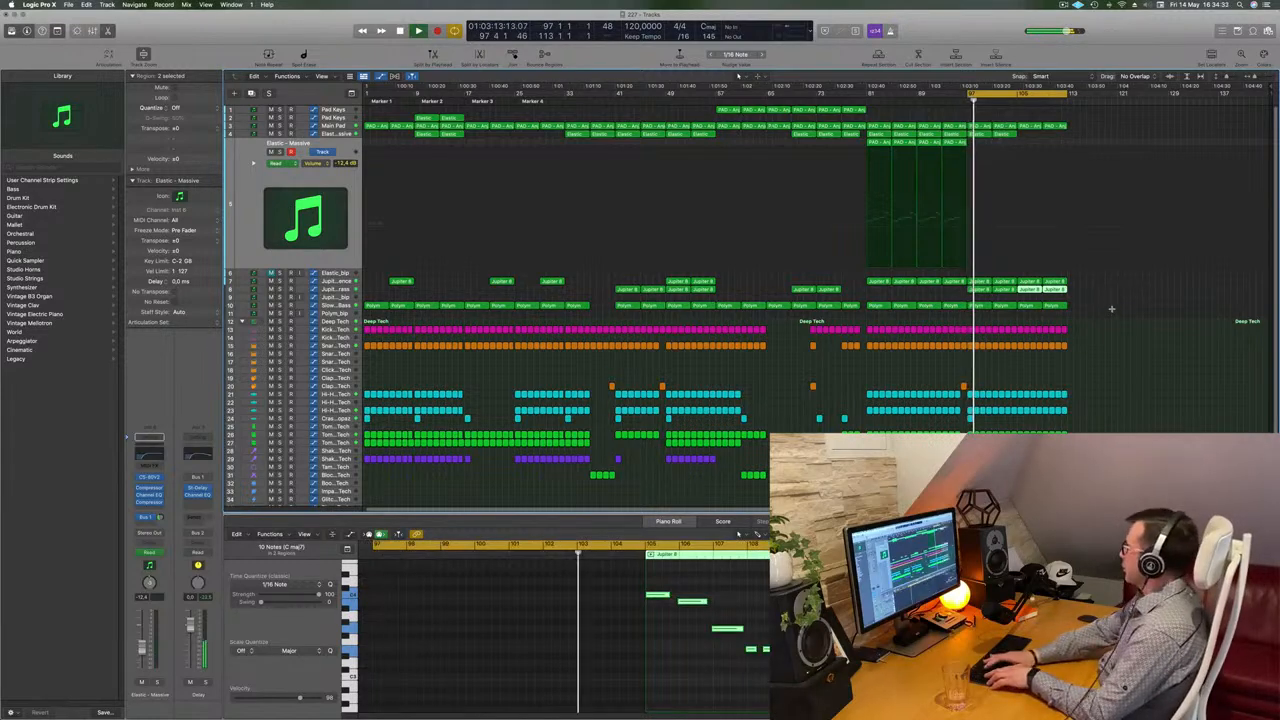
pyautogui.press('ctrl+super+r')
pyautogui.press('ctrl+super+r')
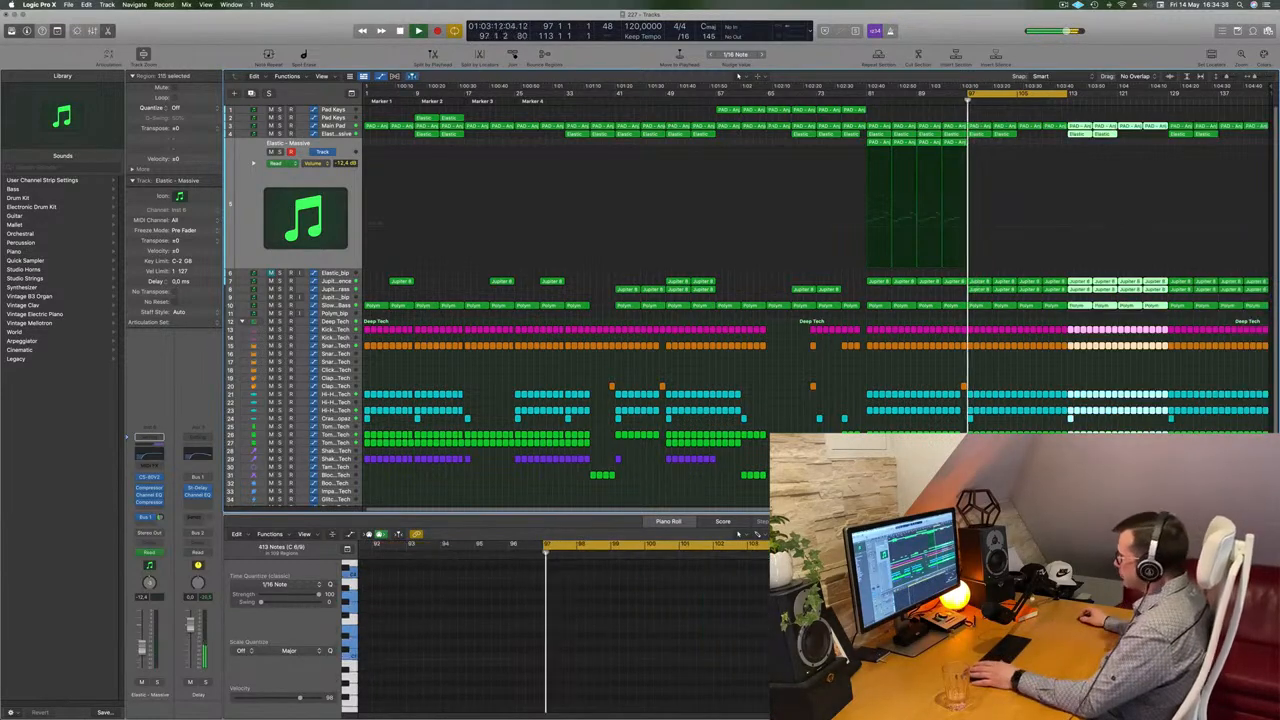
# Step: Delete the 15 Shaker regions in the section starting at bar 81
pyautogui.moveTo(864, 465); pyautogui.dragTo(950, 457)
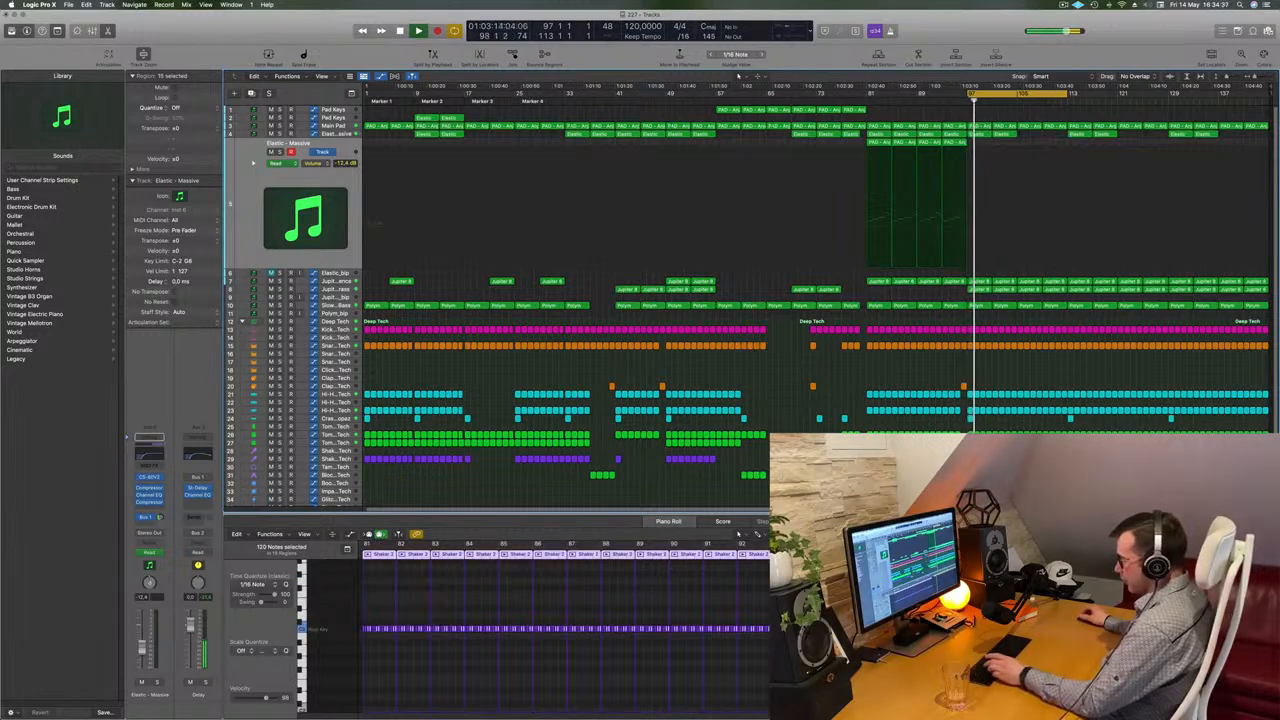
pyautogui.press('Delete')
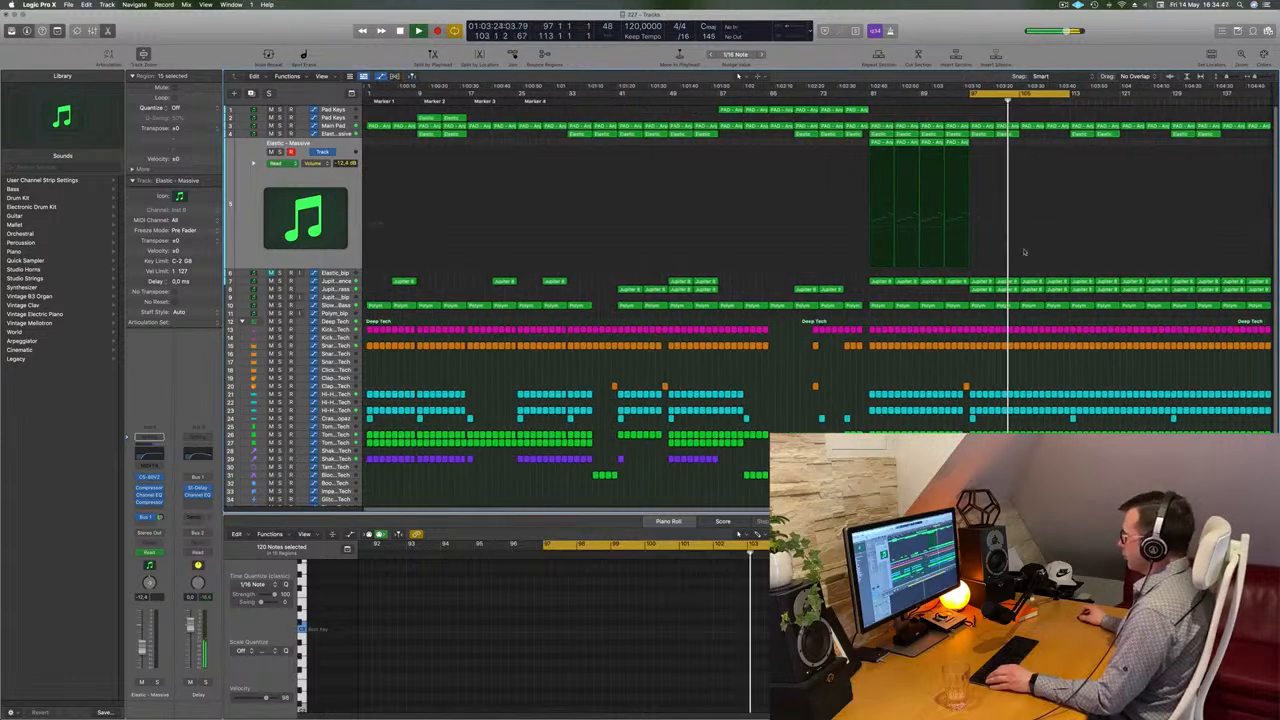
# Step: Raise the Main Pad track's automation point just before bar 113 so the curve keeps climbing through the end of the section
pyautogui.scroll(4, 1027, 362)
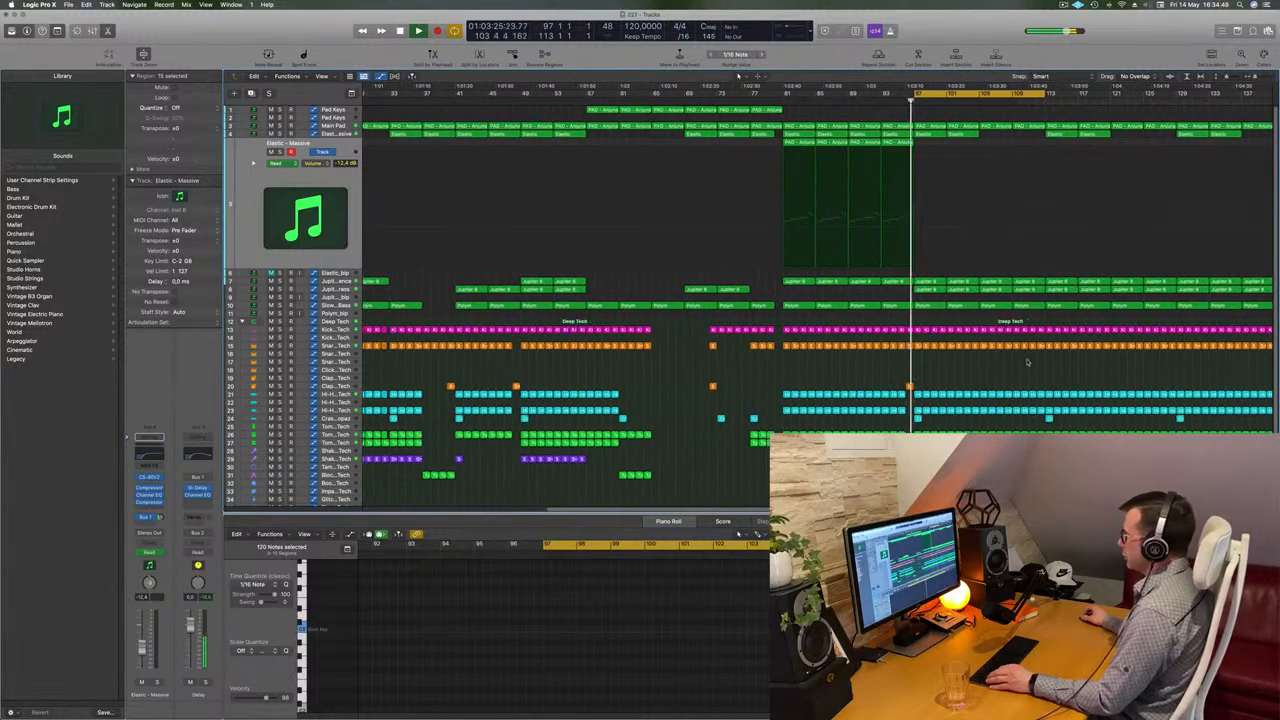
pyautogui.scroll(-2, 1027, 361)
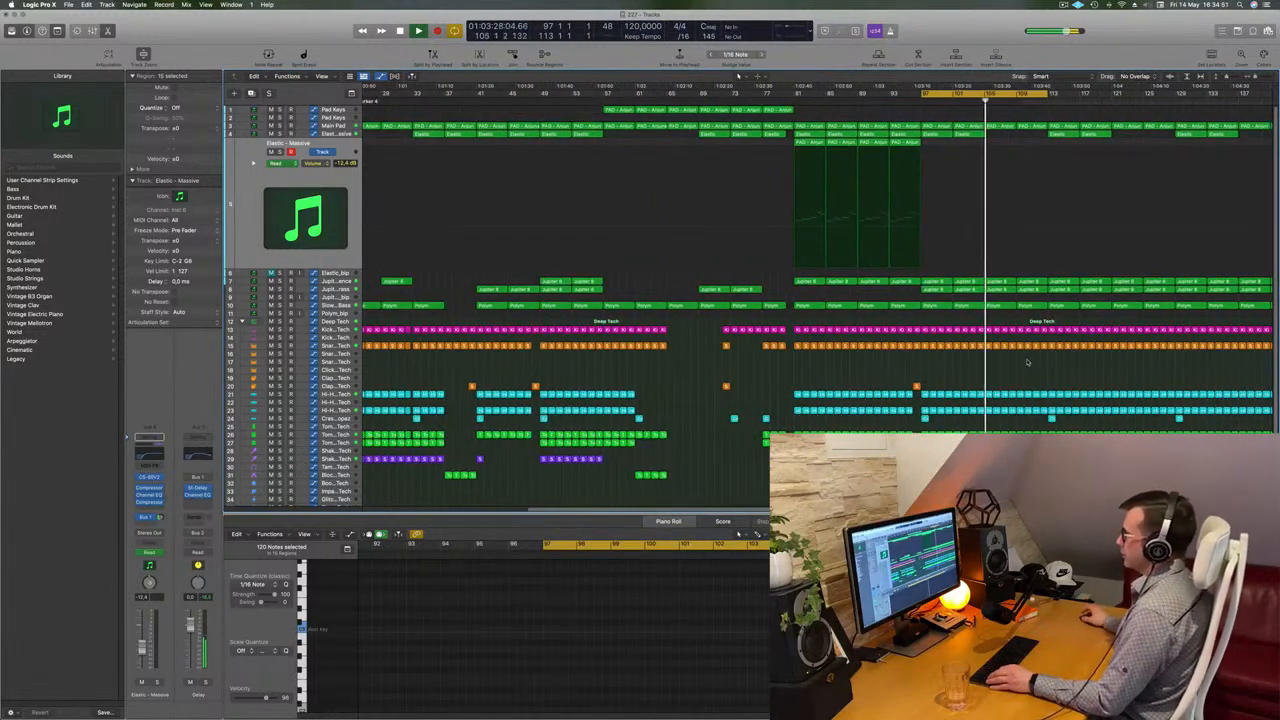
pyautogui.click(921, 183)
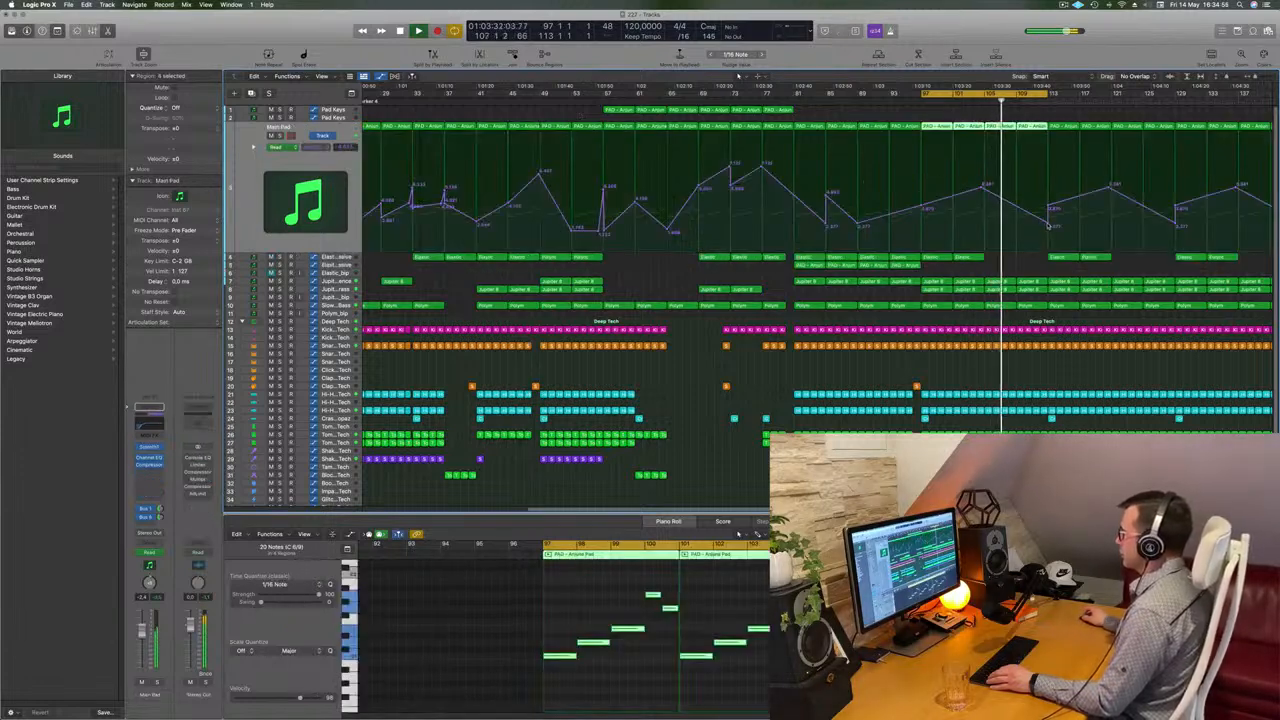
pyautogui.moveTo(1048, 226); pyautogui.dragTo(1048, 164)
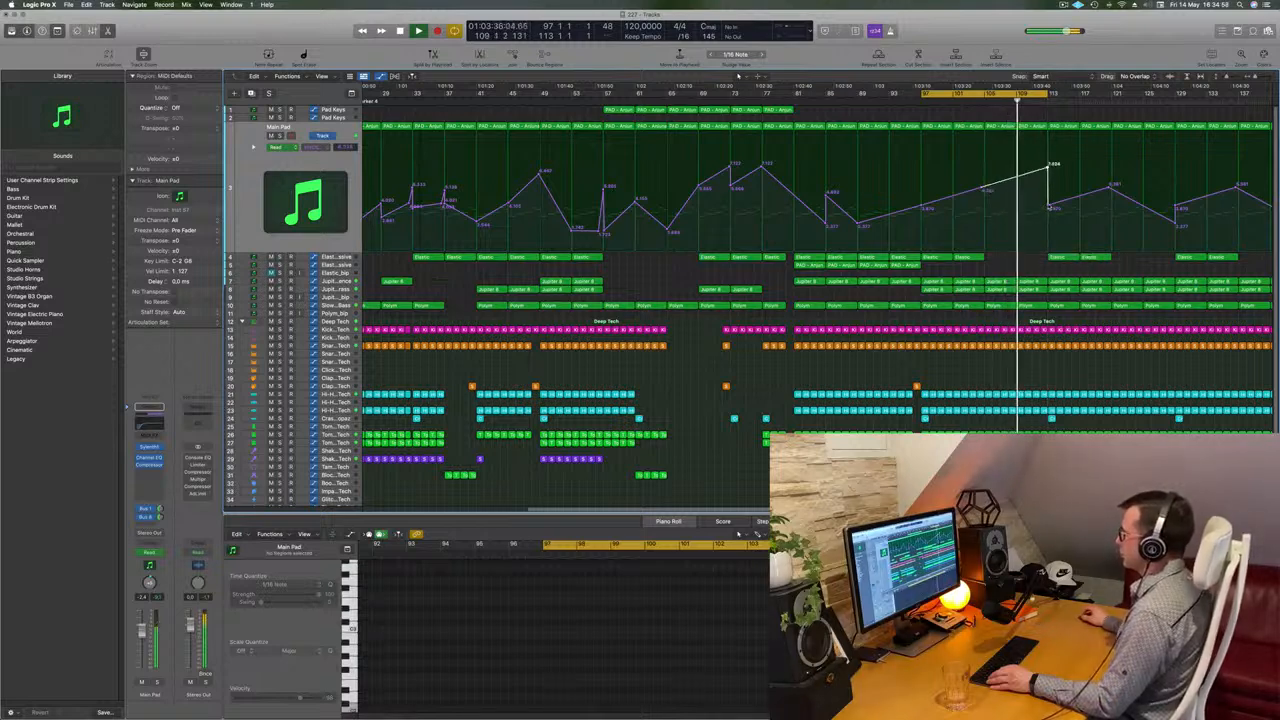
# Step: Delete the three Jupiter 8 brass regions between bars 113 and 125
pyautogui.scroll(4, 1071, 99)
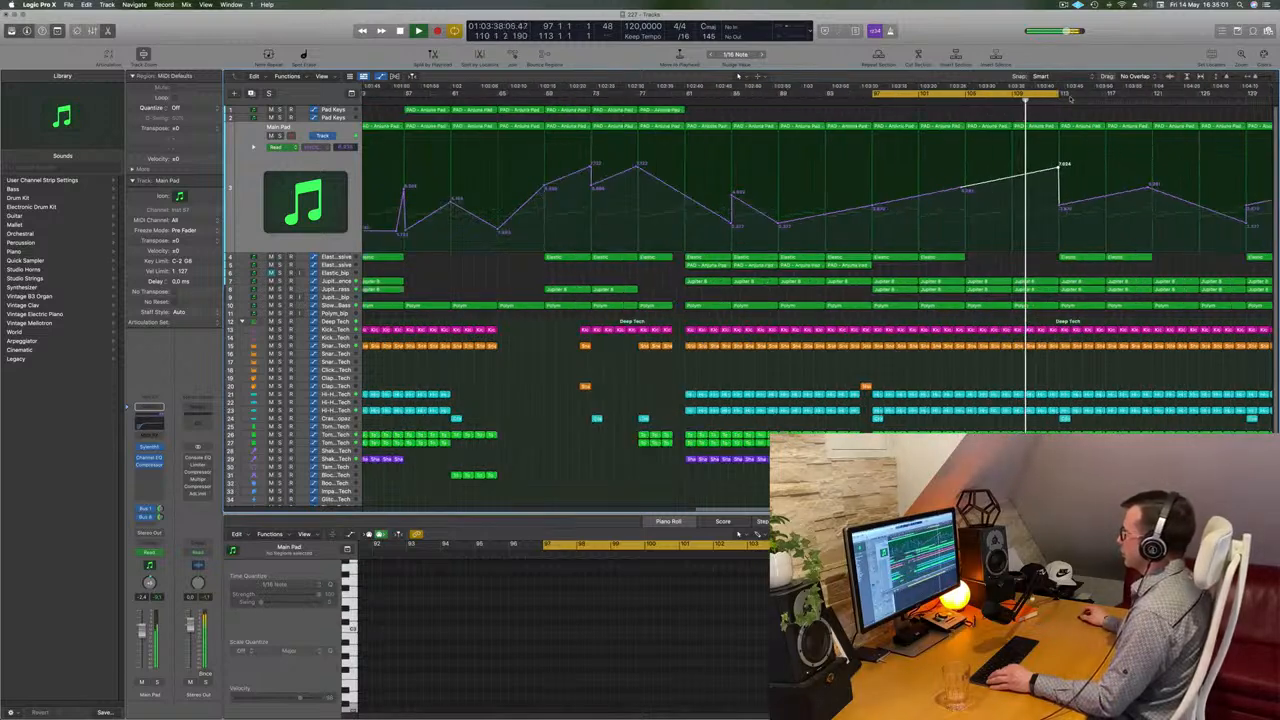
pyautogui.scroll(-3, 1070, 99)
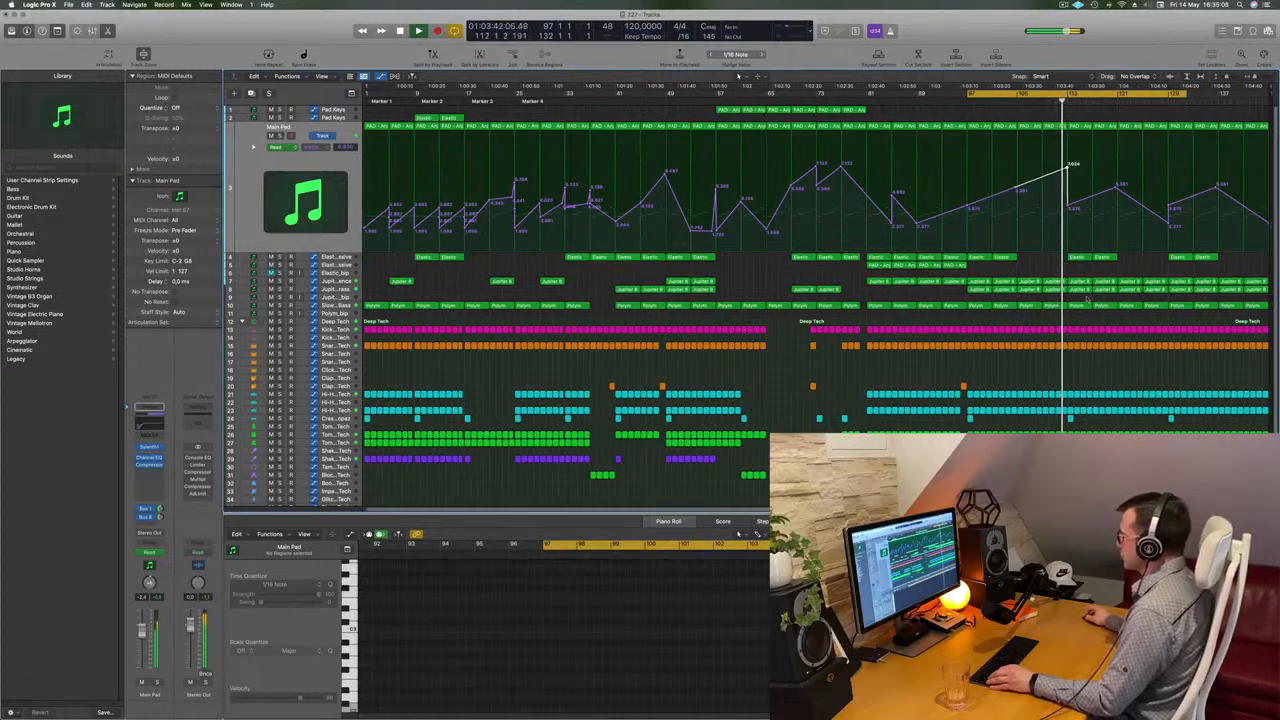
pyautogui.moveTo(1086, 298); pyautogui.dragTo(1128, 293)
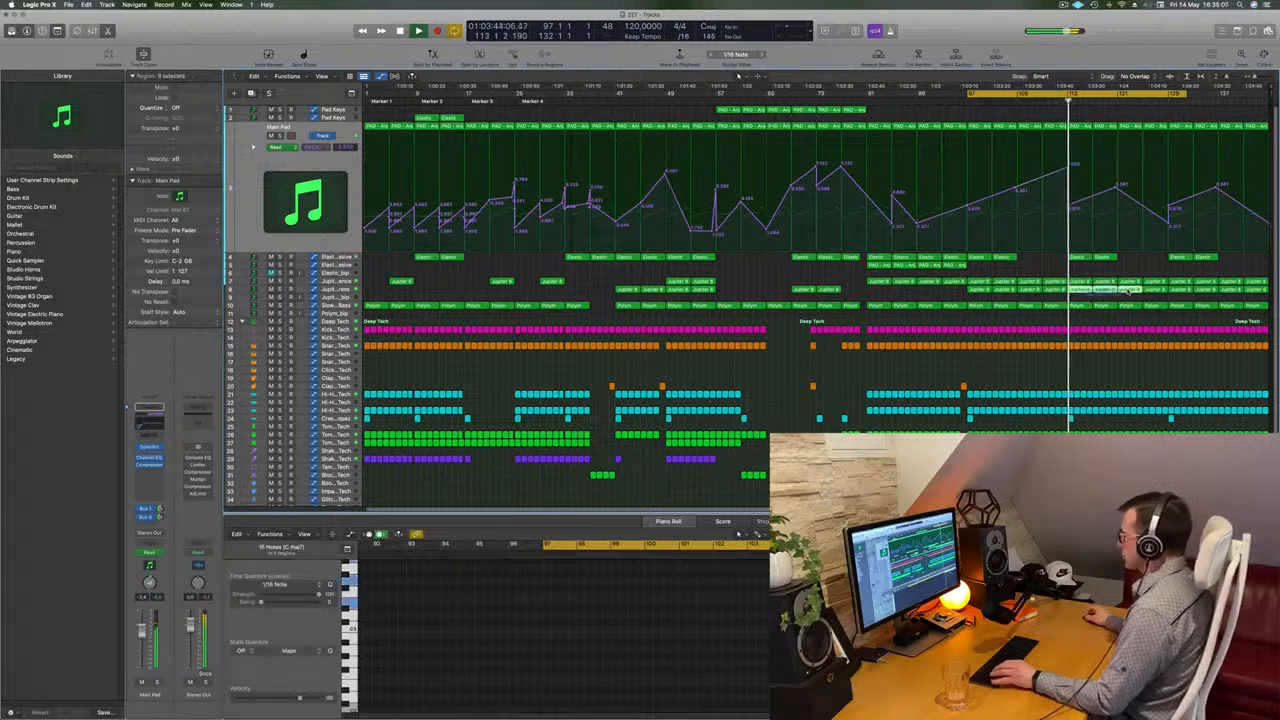
pyautogui.press('Delete')
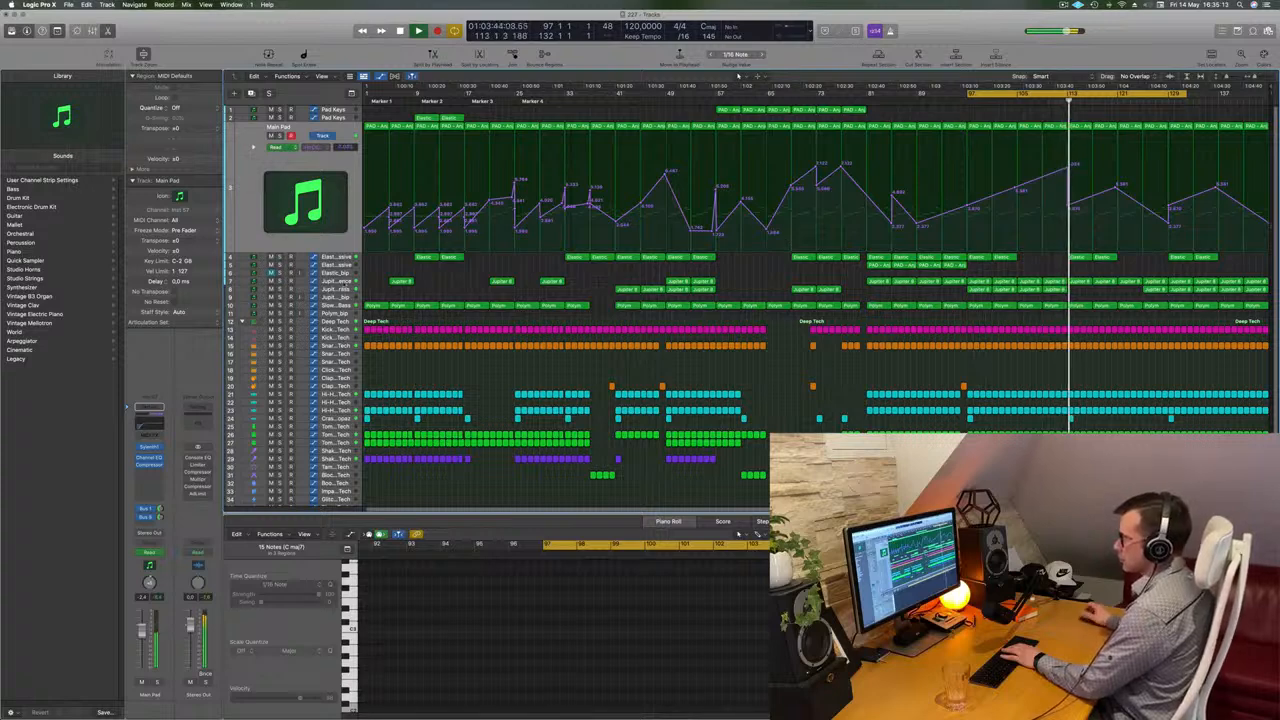
pyautogui.press('super+z')
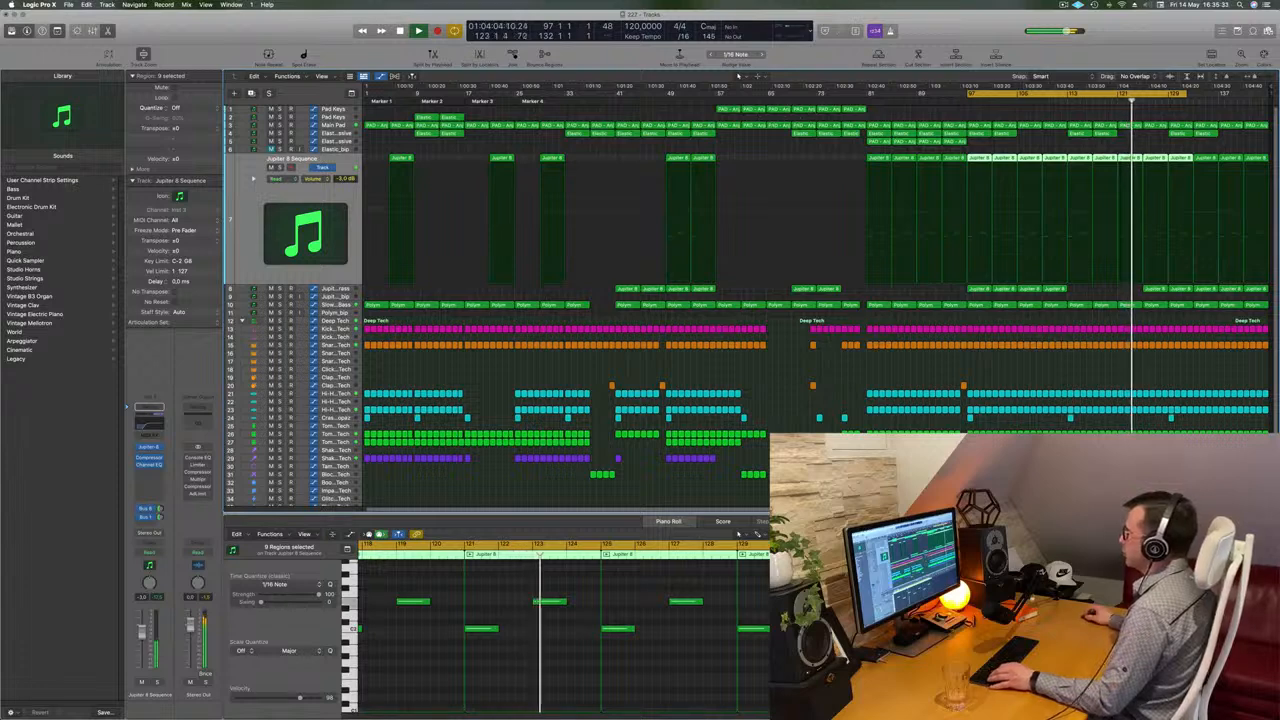
# Step: Copy the first four PAD - Anjuna regions of the Pad Keys track from bar 57 to bar 121
pyautogui.click(742, 110)
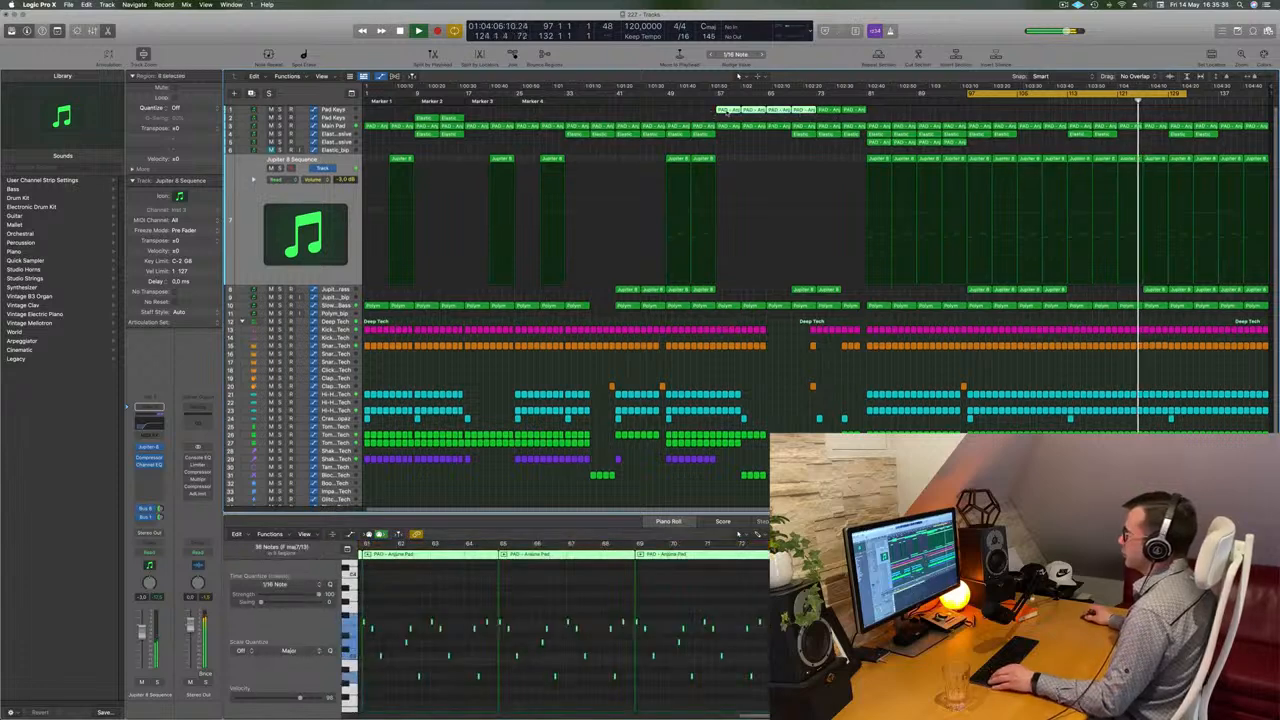
pyautogui.moveTo(742, 118); pyautogui.dragTo(985, 120)
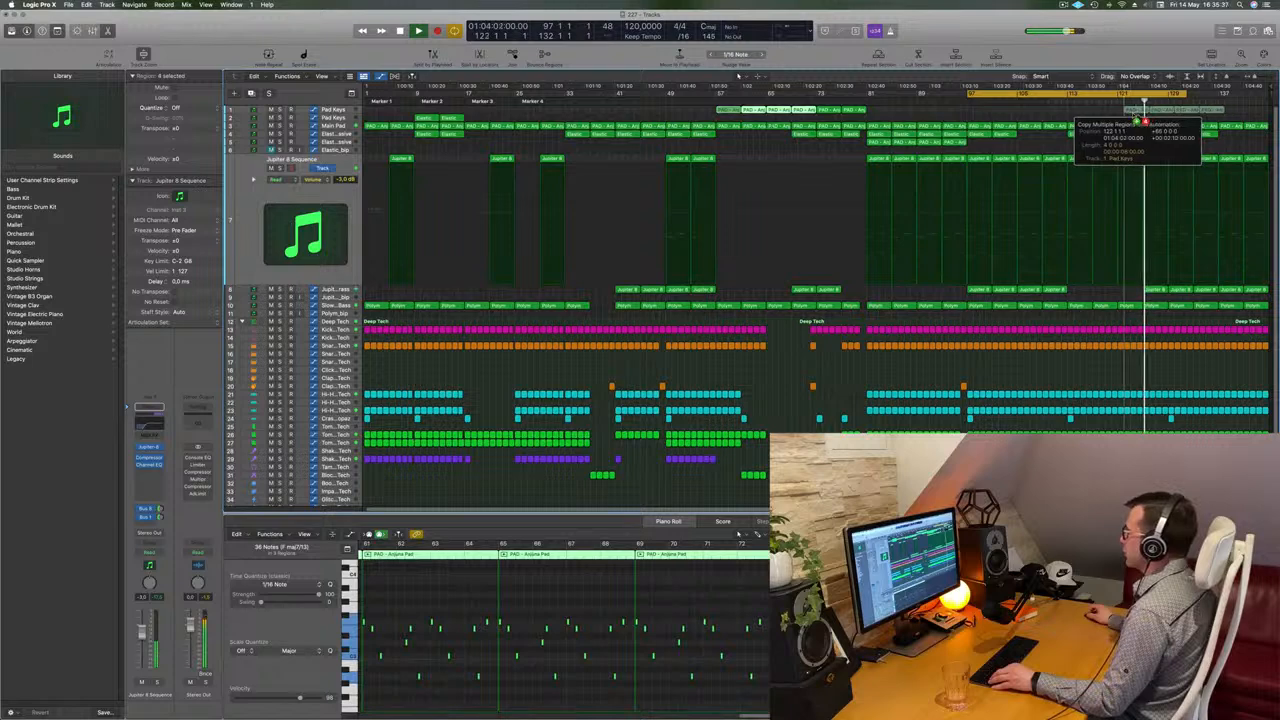
pyautogui.moveTo(1134, 113); pyautogui.dragTo(1129, 112)
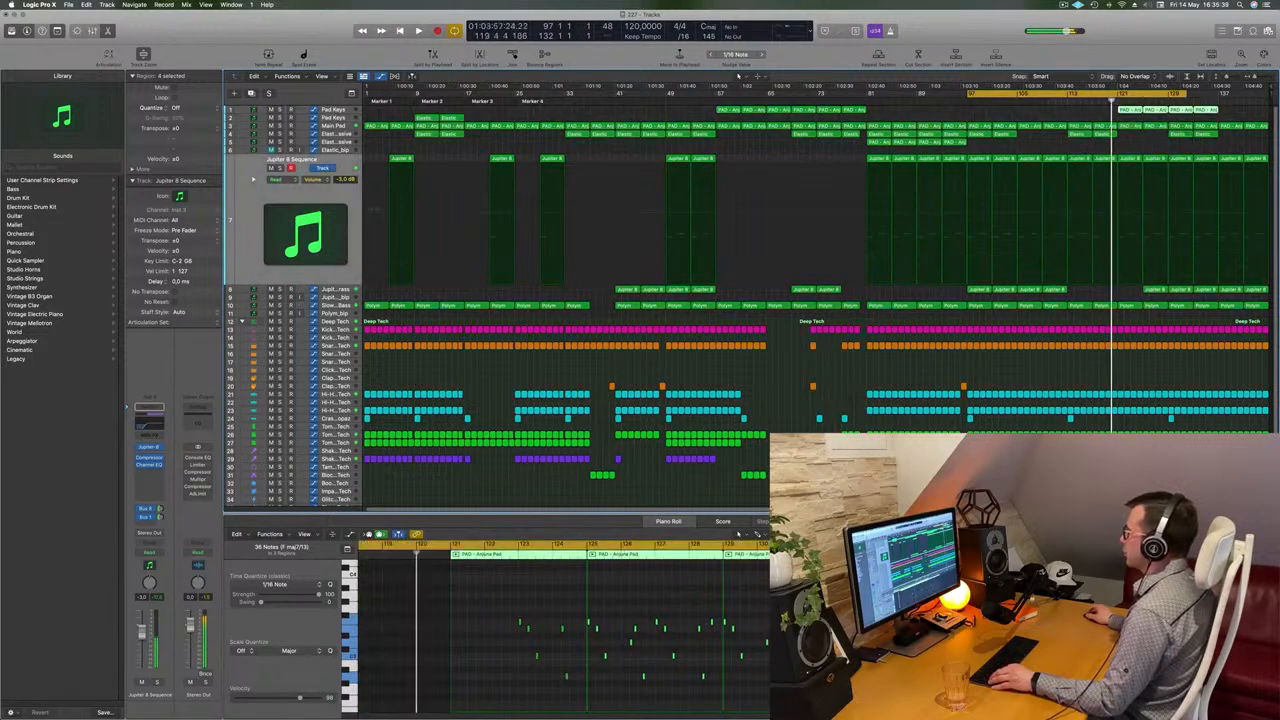
# Step: Delete the three Jupiter 8 brass regions between bars 125 and 137, under the copied Pad Keys regions
pyautogui.press('space')
pyautogui.press('super+Right')
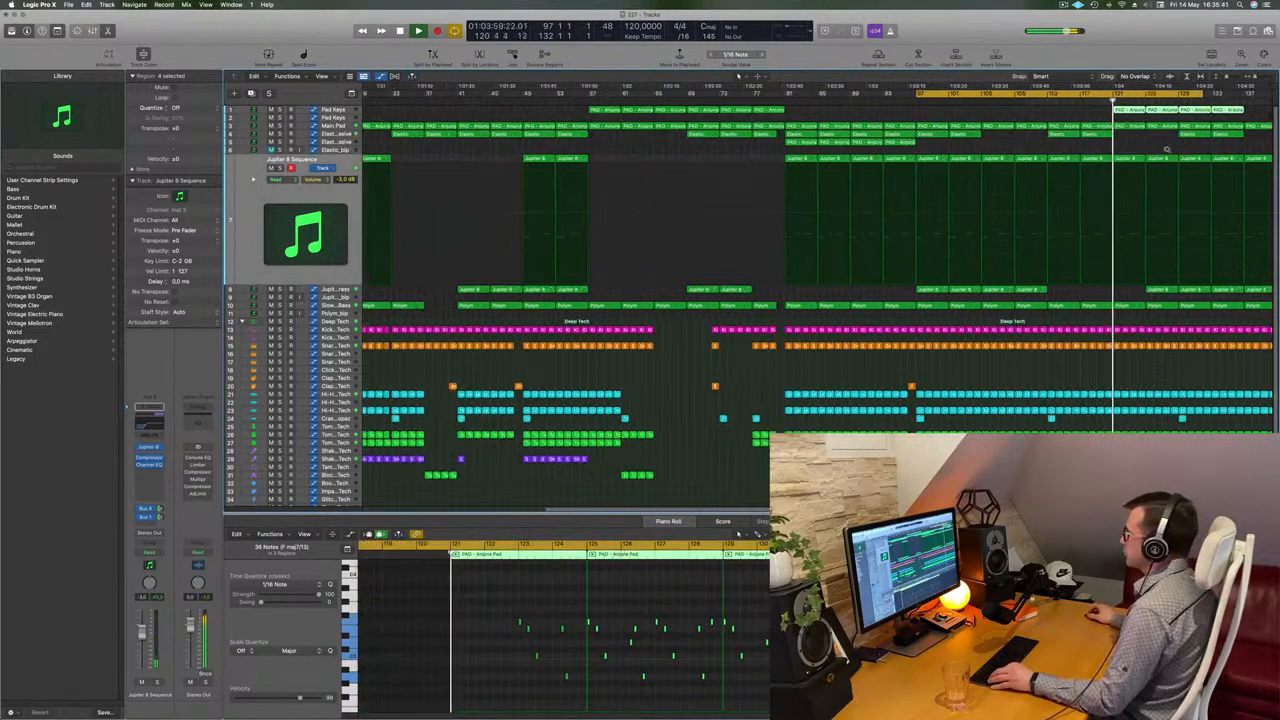
pyautogui.press('super+Left')
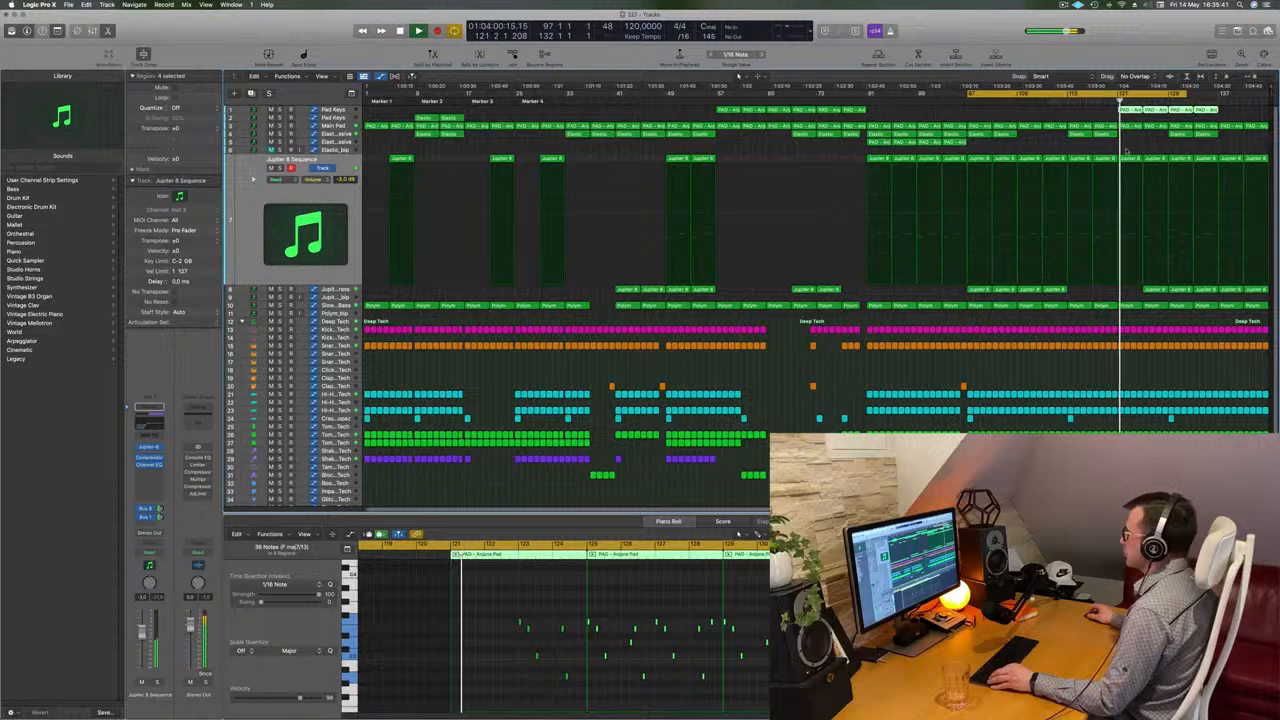
pyautogui.click(1158, 291)
pyautogui.press('Delete')
pyautogui.click(1190, 293)
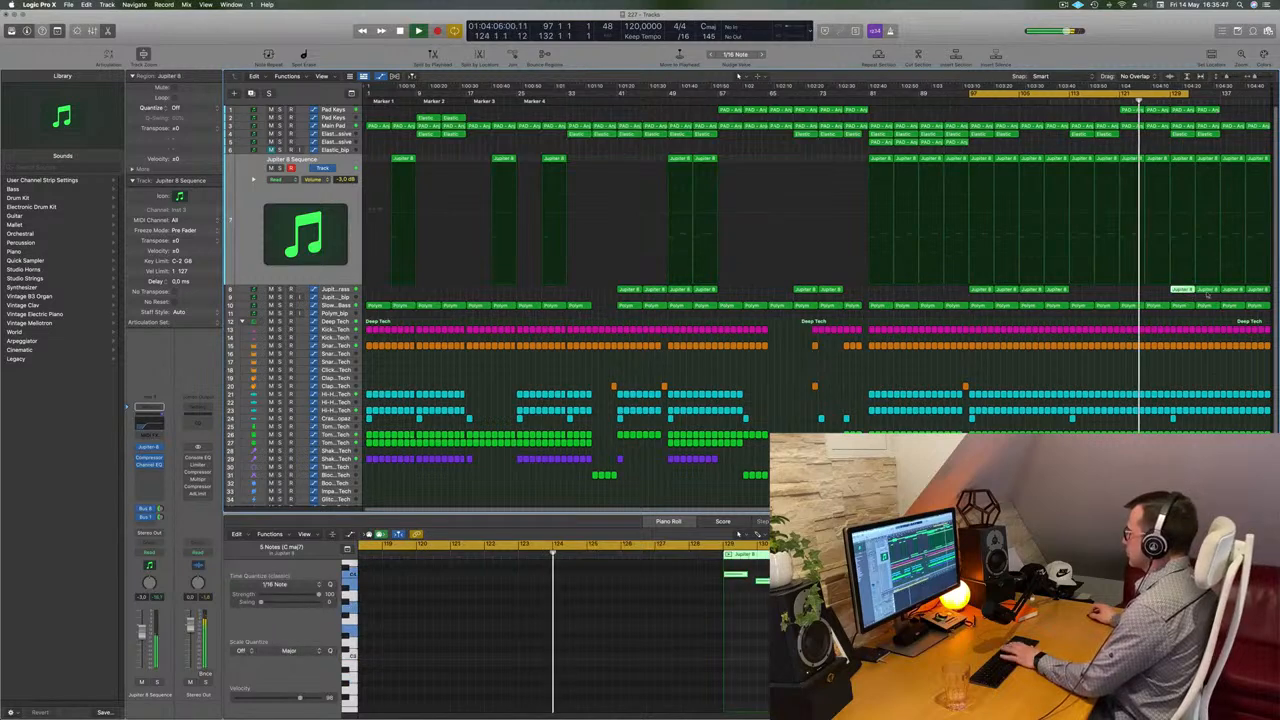
pyautogui.press('Delete')
pyautogui.click(1208, 293)
pyautogui.press('Delete')
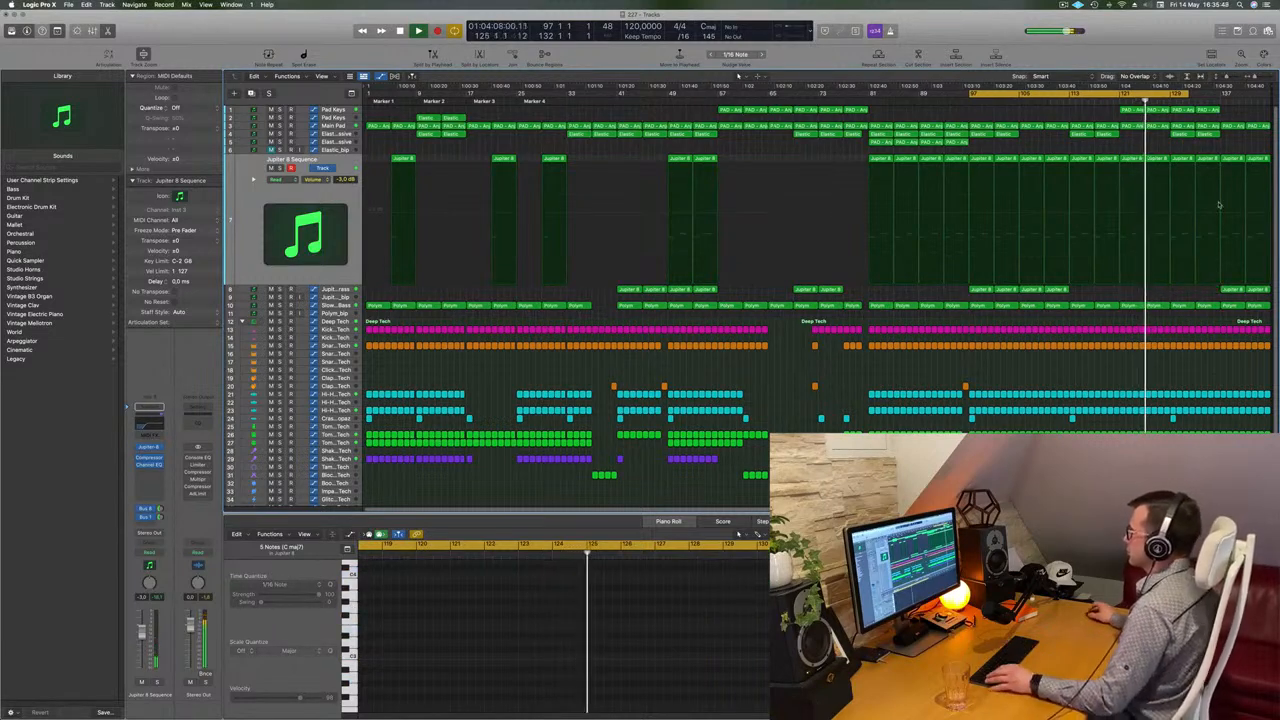
# Step: Set the cycle range to bars 129 to 145 and repeat that section of the arrangement at bar 145
pyautogui.moveTo(1196, 93); pyautogui.dragTo(1270, 97)
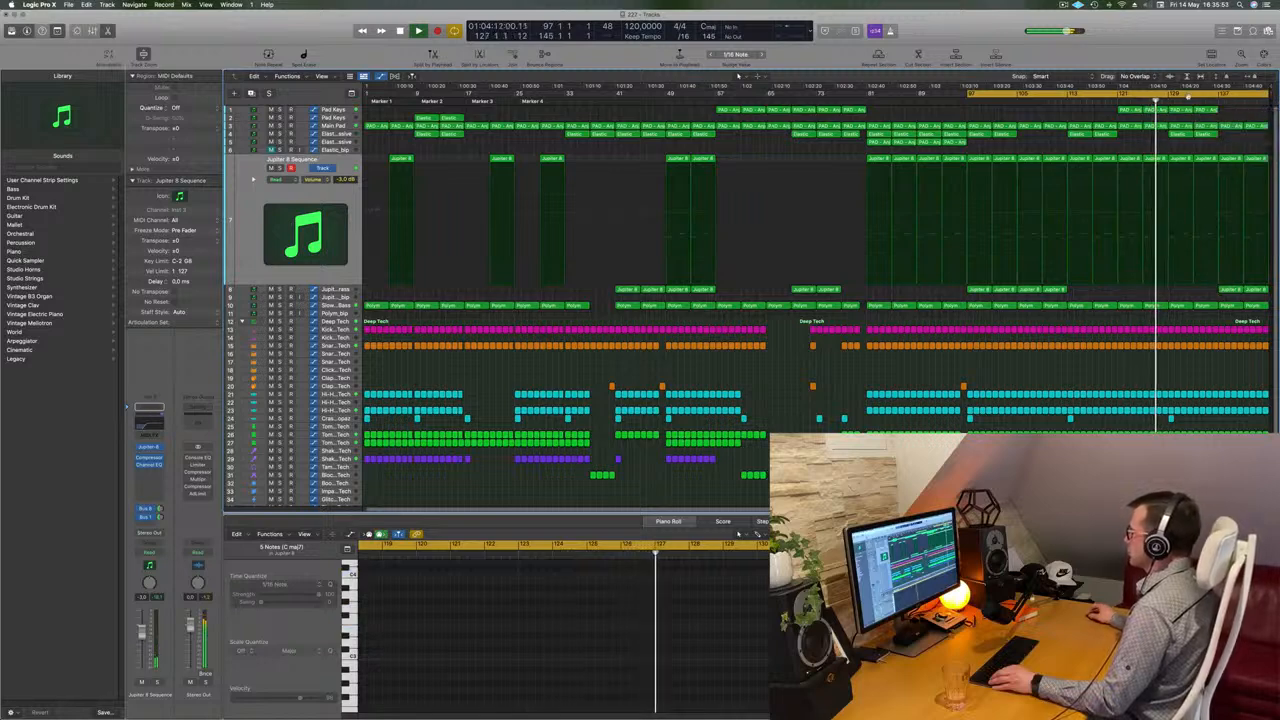
pyautogui.click(1188, 97)
pyautogui.moveTo(1170, 96); pyautogui.dragTo(1268, 100)
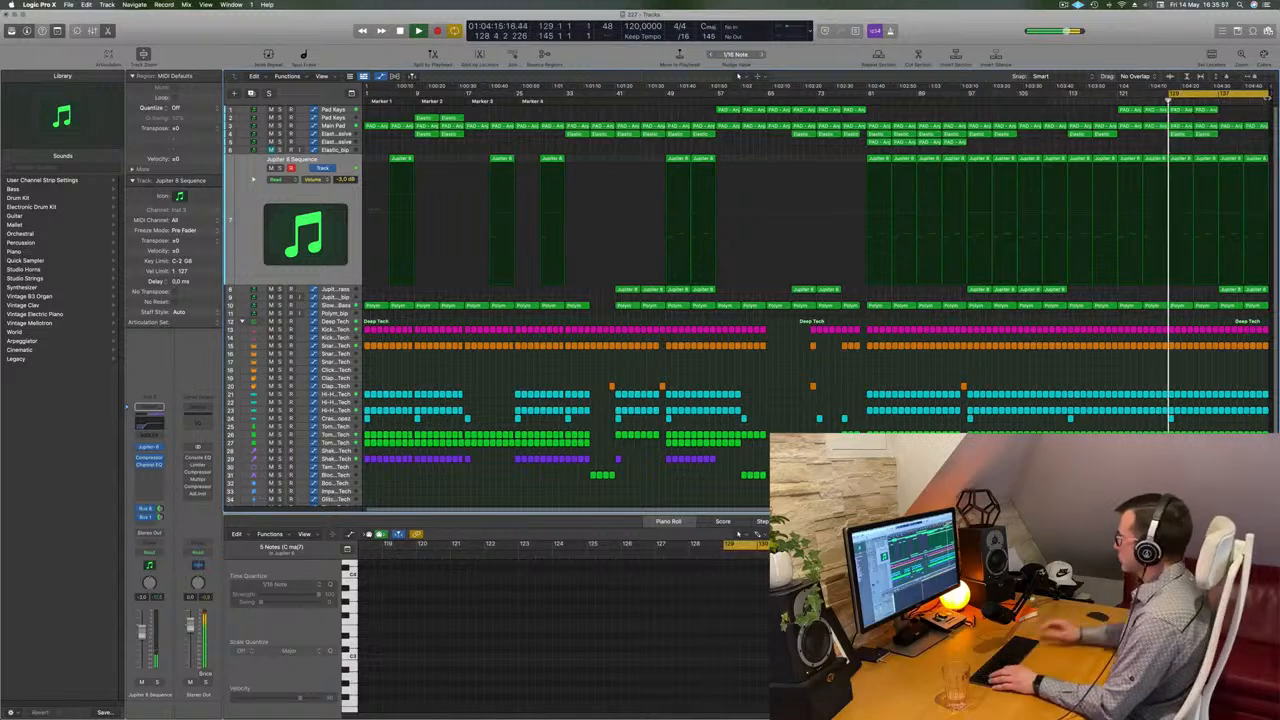
pyautogui.hotkey('shift', 'l')
pyautogui.press('super+r')
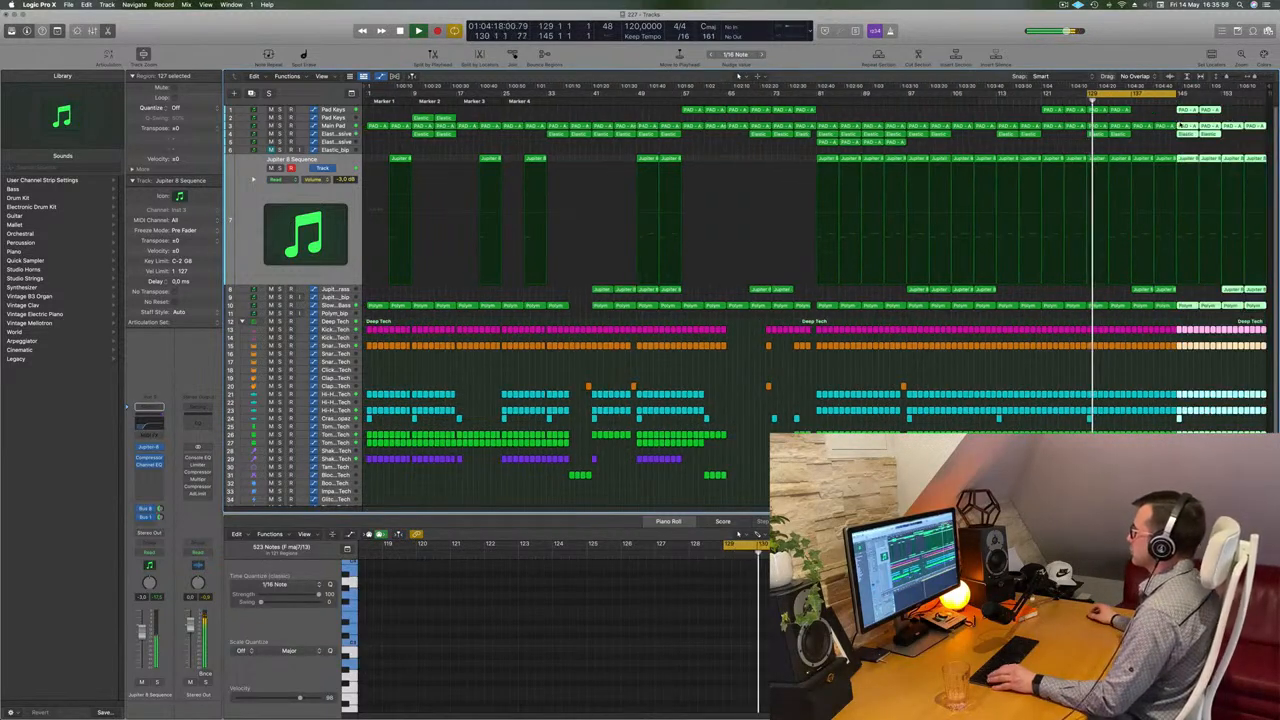
pyautogui.click(1160, 147)
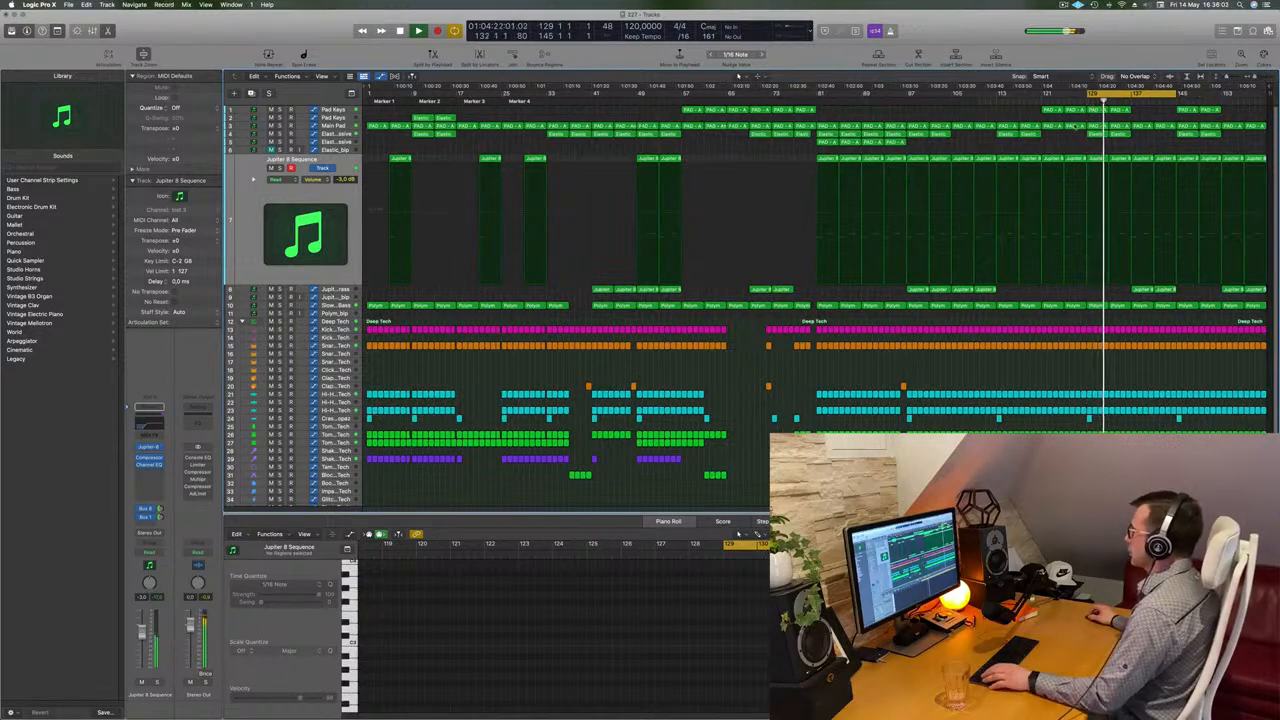
# Step: Delete the two Elastic regions at bars 129 to 137 and the two Jupiter 8 brass regions at bars 137 to 145
pyautogui.moveTo(1120, 139); pyautogui.dragTo(1117, 135)
pyautogui.press('Delete')
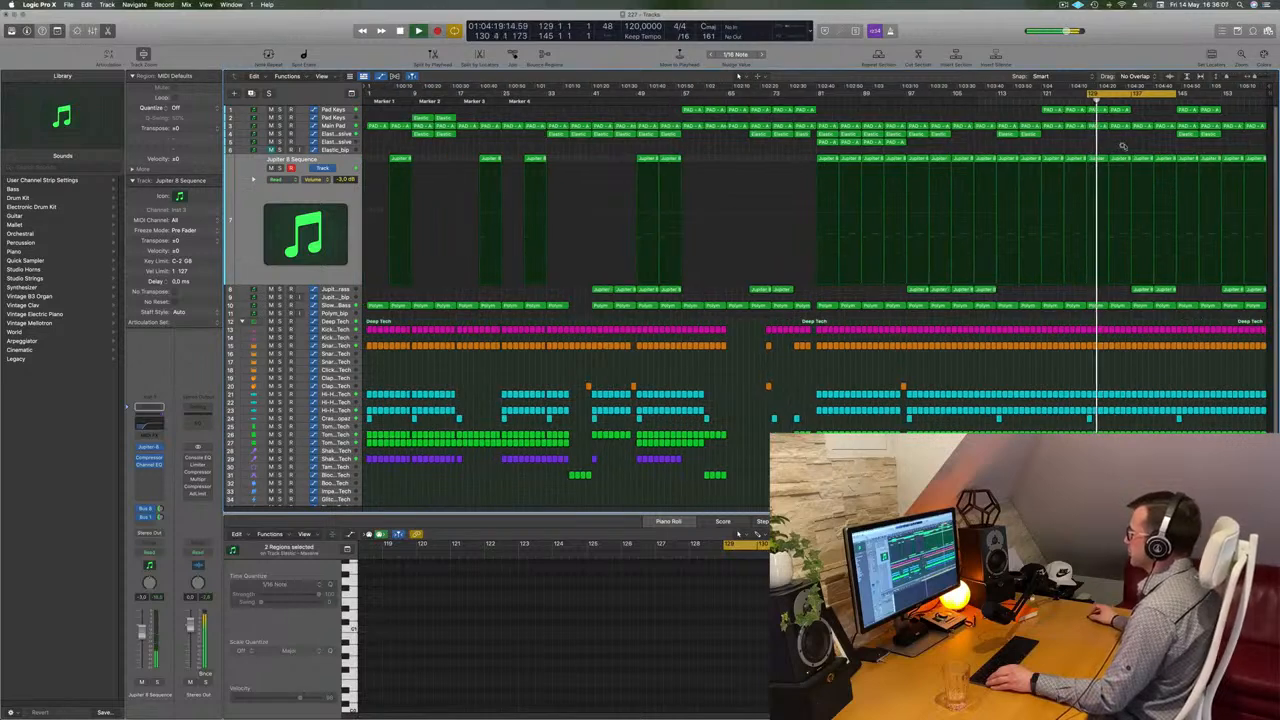
pyautogui.moveTo(1146, 298); pyautogui.dragTo(1168, 290)
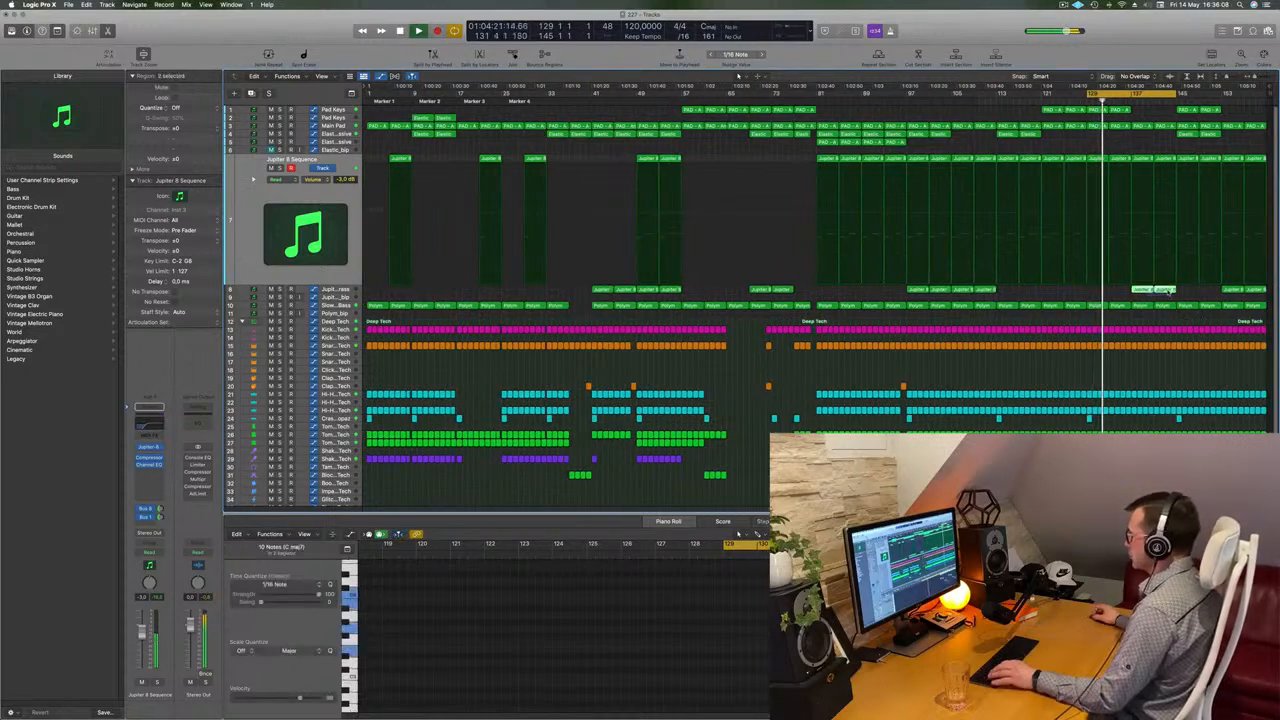
pyautogui.press('Delete')
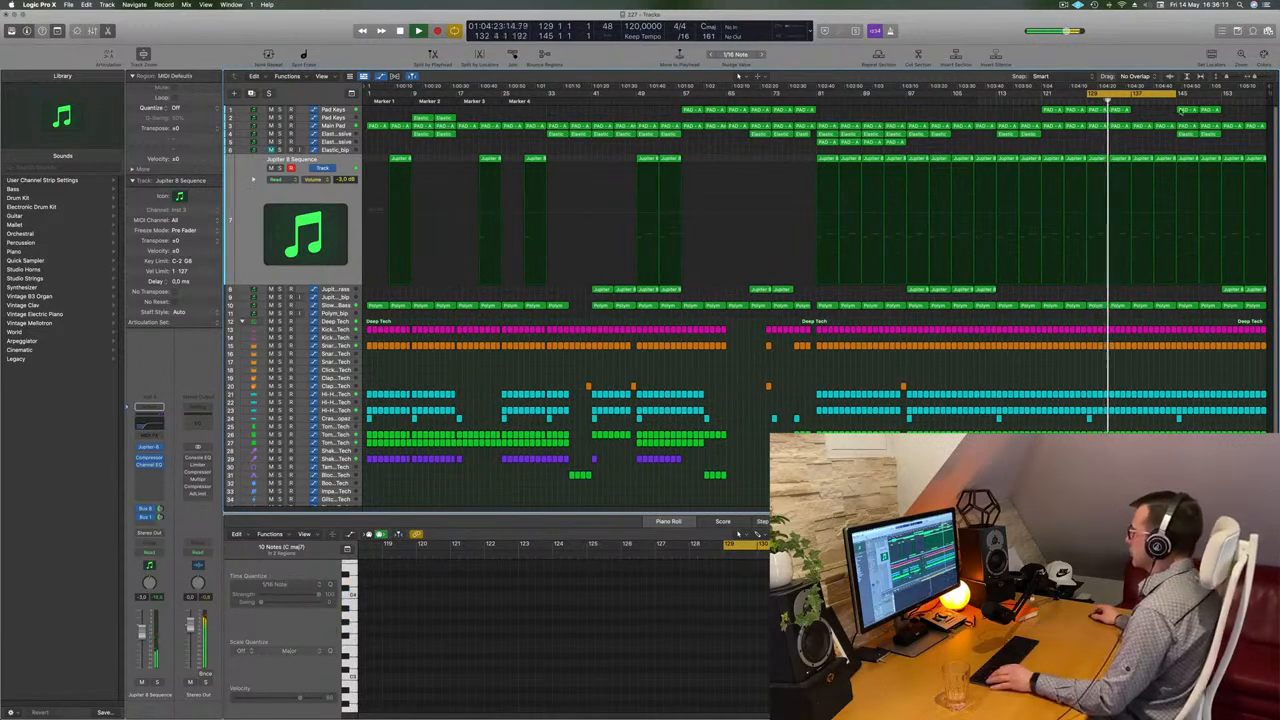
# Step: Delete the two Pad Keys regions at bar 145 and copy the two Elastic regions from bar 145 to bar 137
pyautogui.moveTo(1182, 111); pyautogui.dragTo(1216, 137)
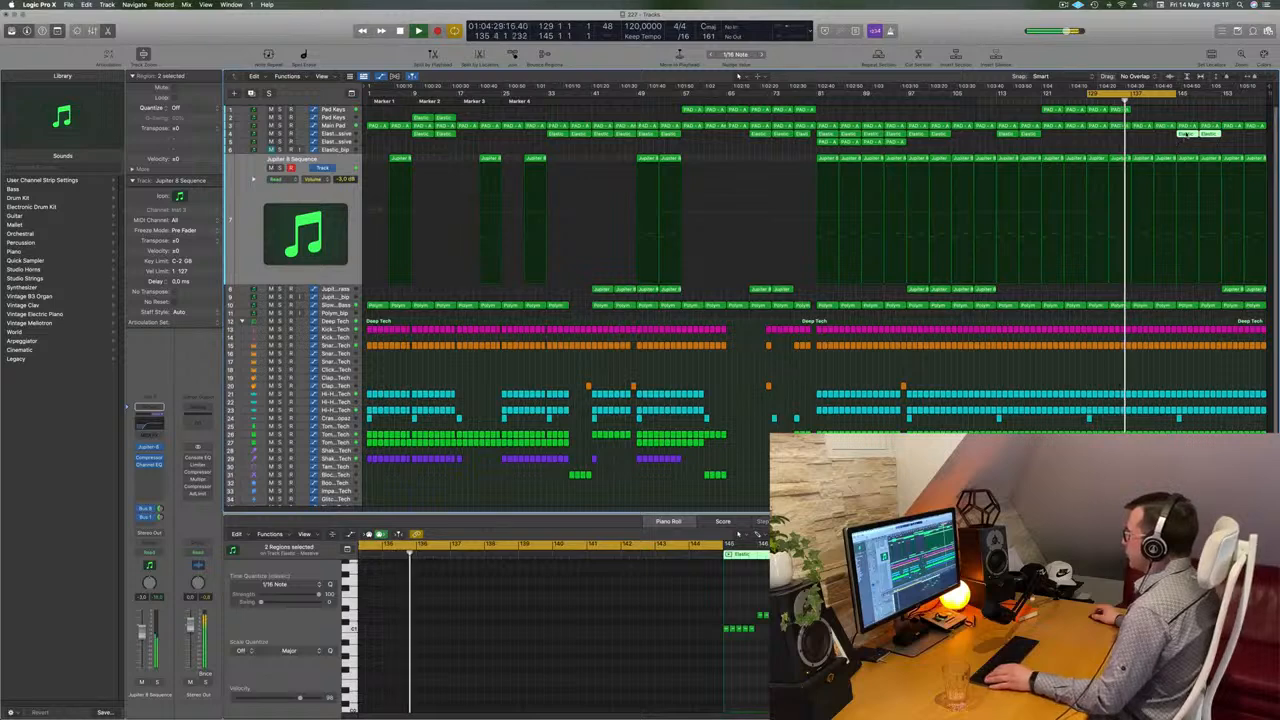
pyautogui.moveTo(1185, 133)
pyautogui.mouseDown()
pyautogui.moveTo(1143, 138)
pyautogui.moveTo(1196, 139)
pyautogui.mouseUp()
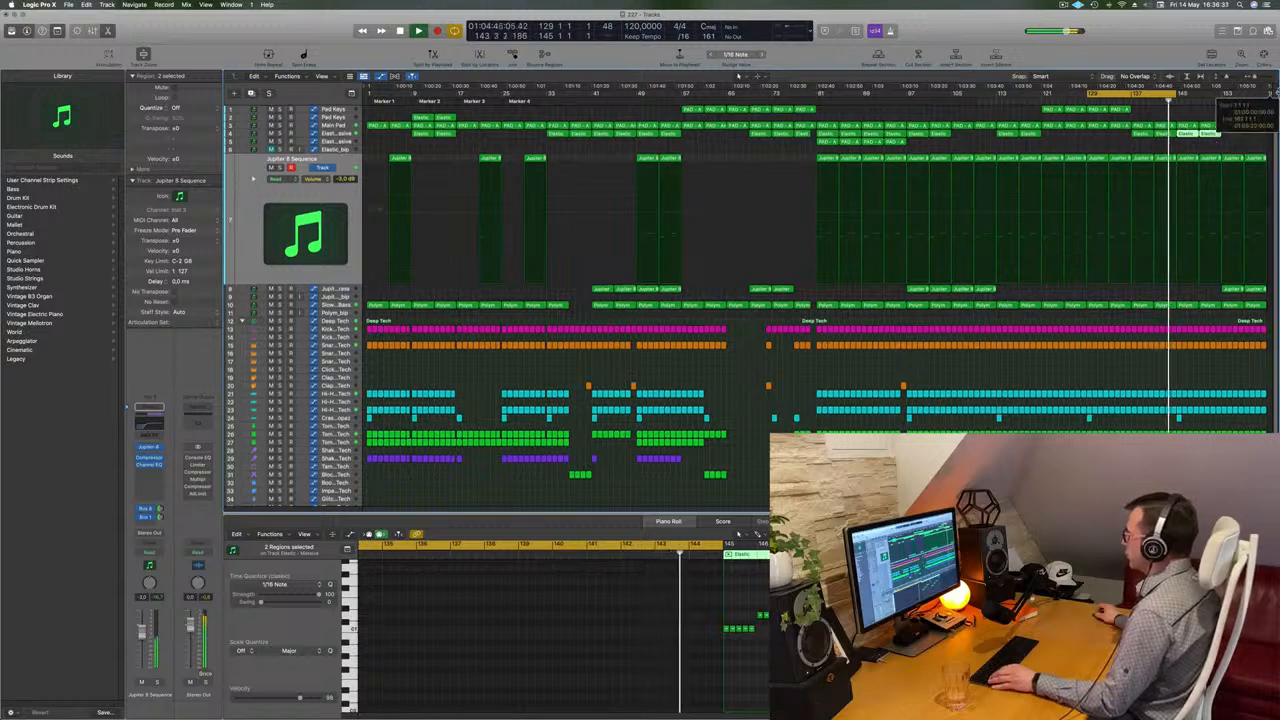
# Step: Lengthen the project, extend the cycle range to bars 129 to 167, and save
pyautogui.moveTo(1276, 93); pyautogui.dragTo(1187, 101)
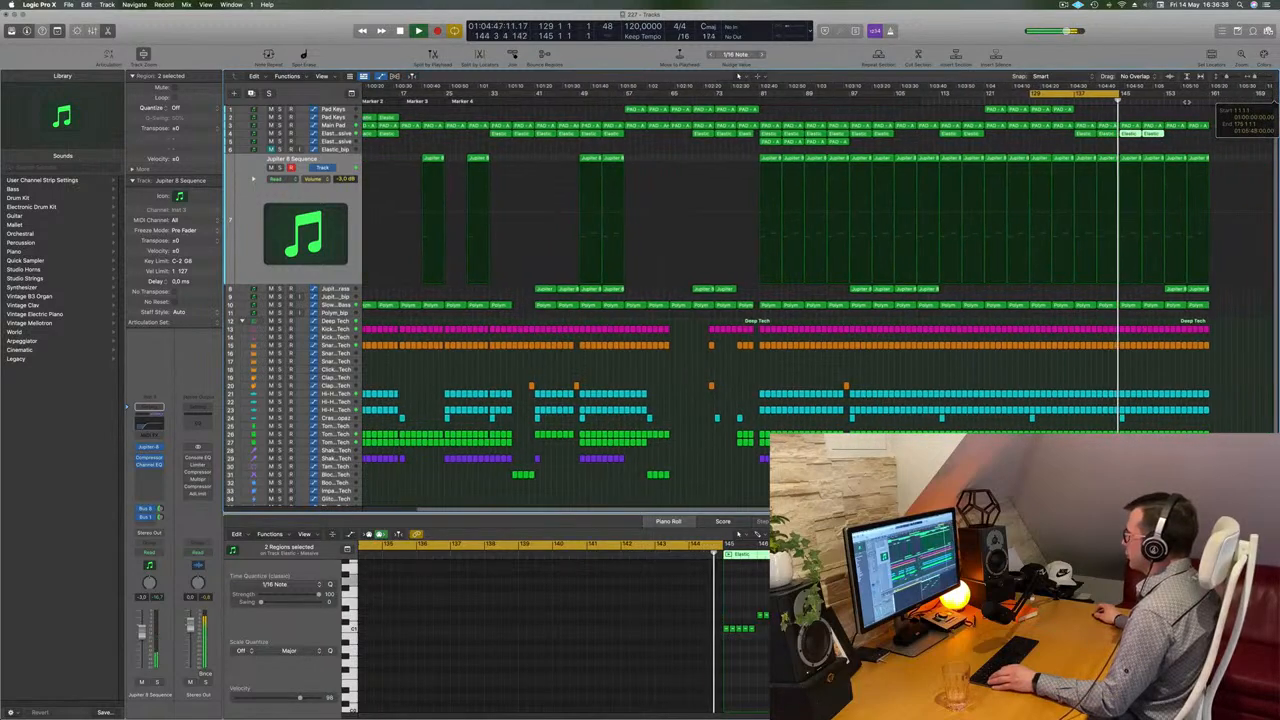
pyautogui.click(1082, 98)
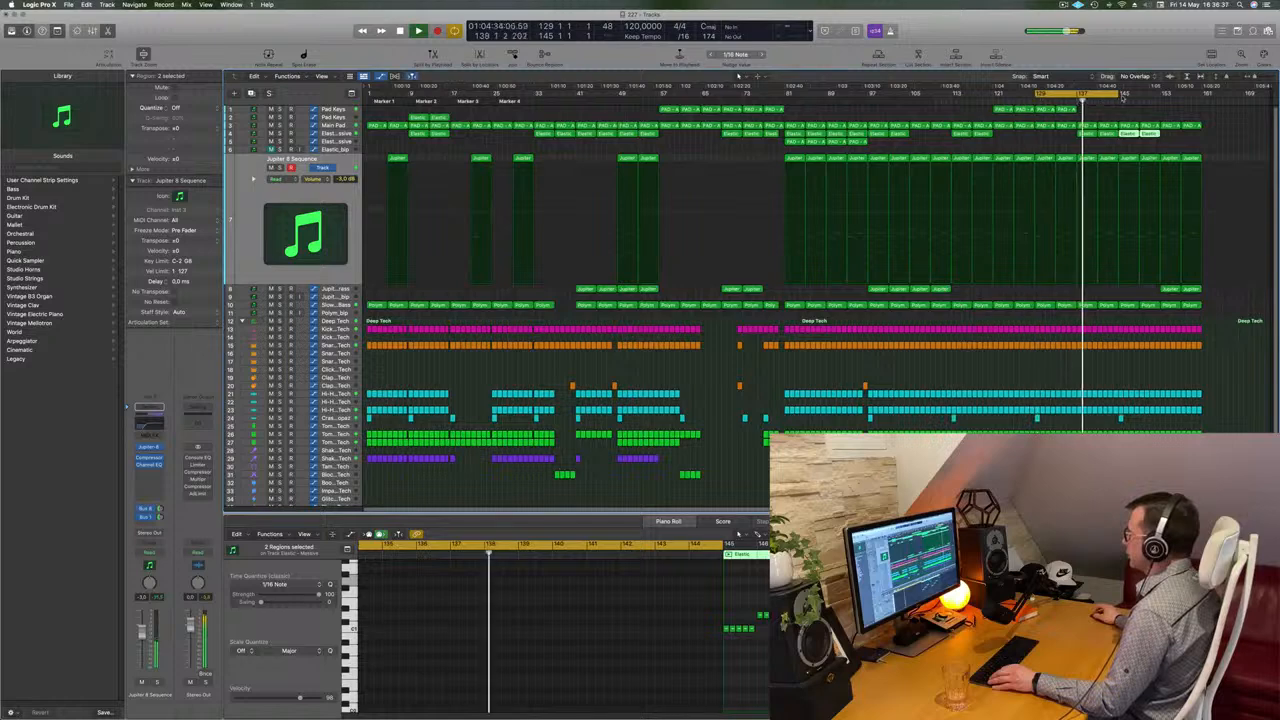
pyautogui.moveTo(1120, 95); pyautogui.dragTo(1233, 97)
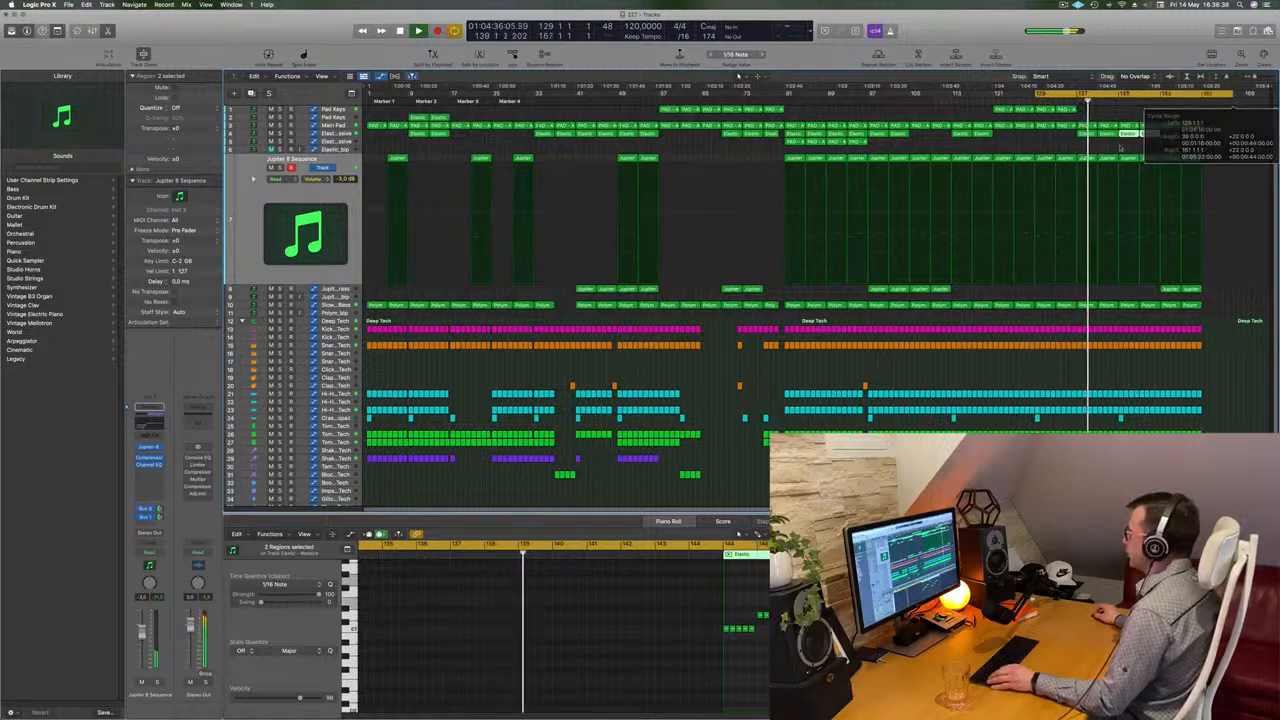
pyautogui.click(1120, 148)
pyautogui.press('super+s')
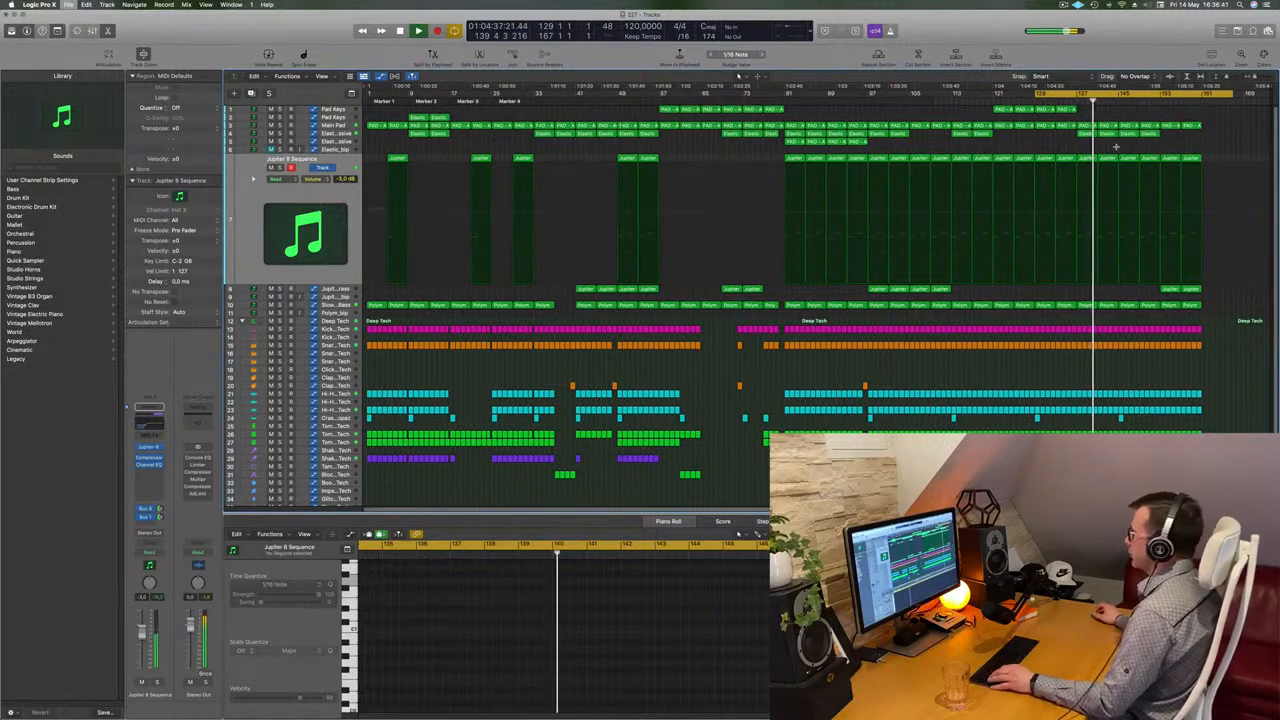
# Step: Delete the two Elastic regions at bars 145 to 153 and the lower percussion regions from bar 145 to 161
pyautogui.click(1150, 134)
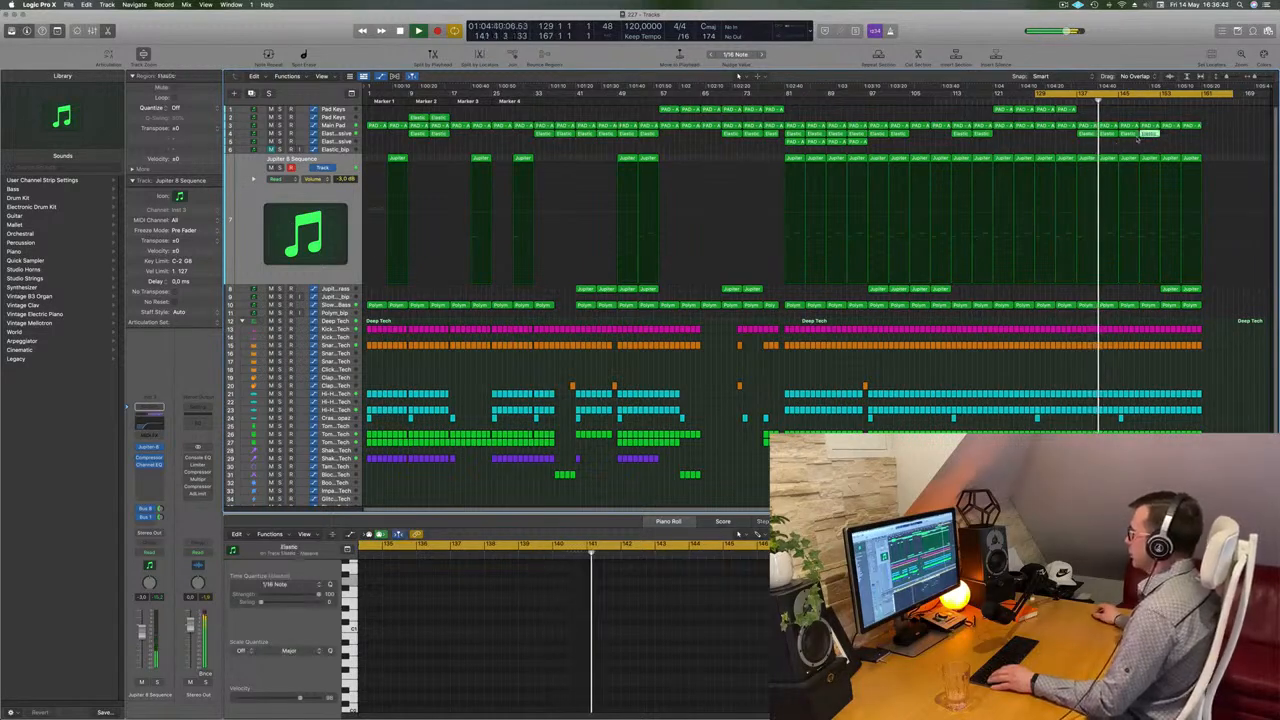
pyautogui.keyDown('shift'); pyautogui.click(1131, 134); pyautogui.keyUp('shift')
pyautogui.press('Delete')
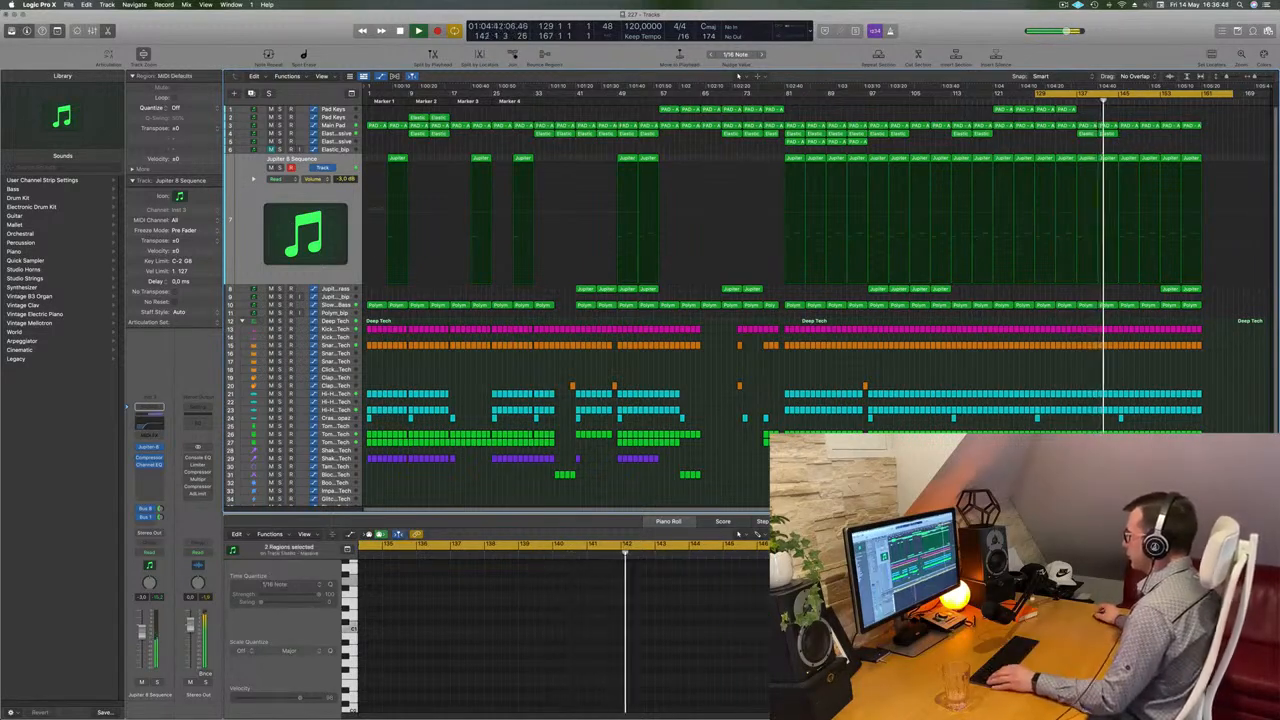
pyautogui.moveTo(1120, 452); pyautogui.dragTo(1203, 464)
pyautogui.press('Delete')
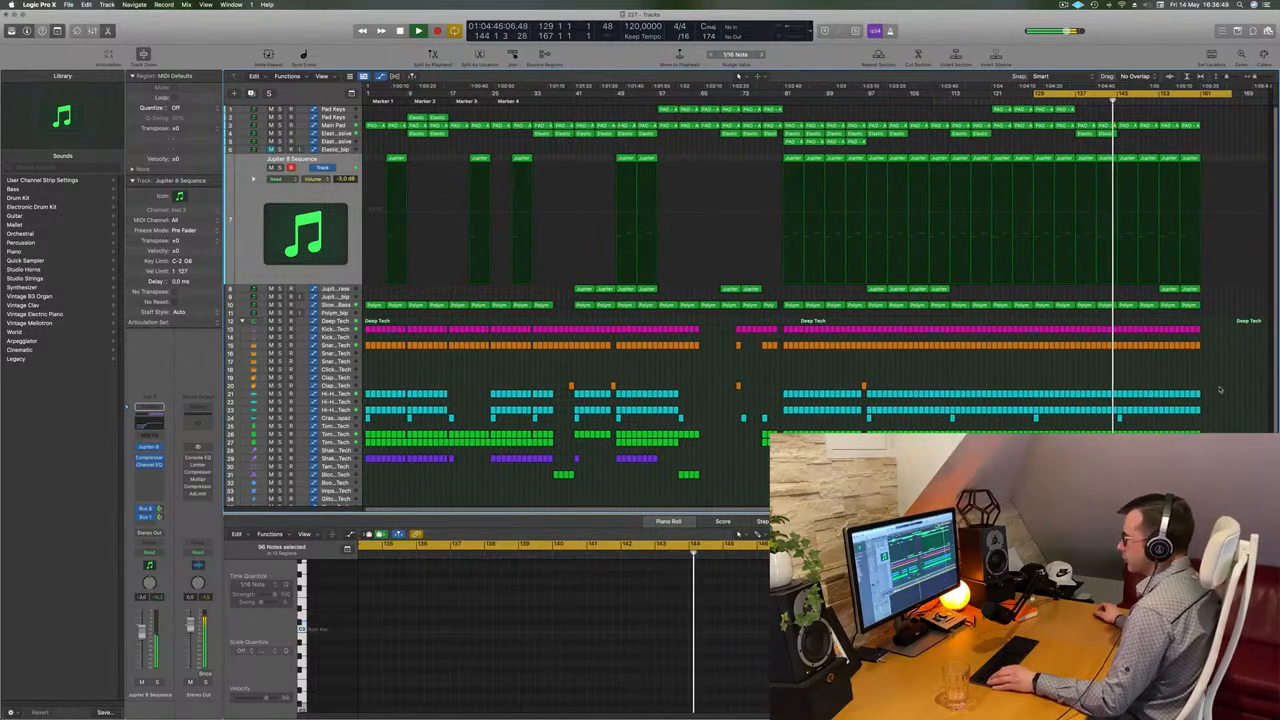
# Step: Delete the upper Hi-Hat track's regions from bar 145 and the lower Hi-Hat track's regions from bar 153 to the end
pyautogui.moveTo(1219, 389); pyautogui.dragTo(1121, 401)
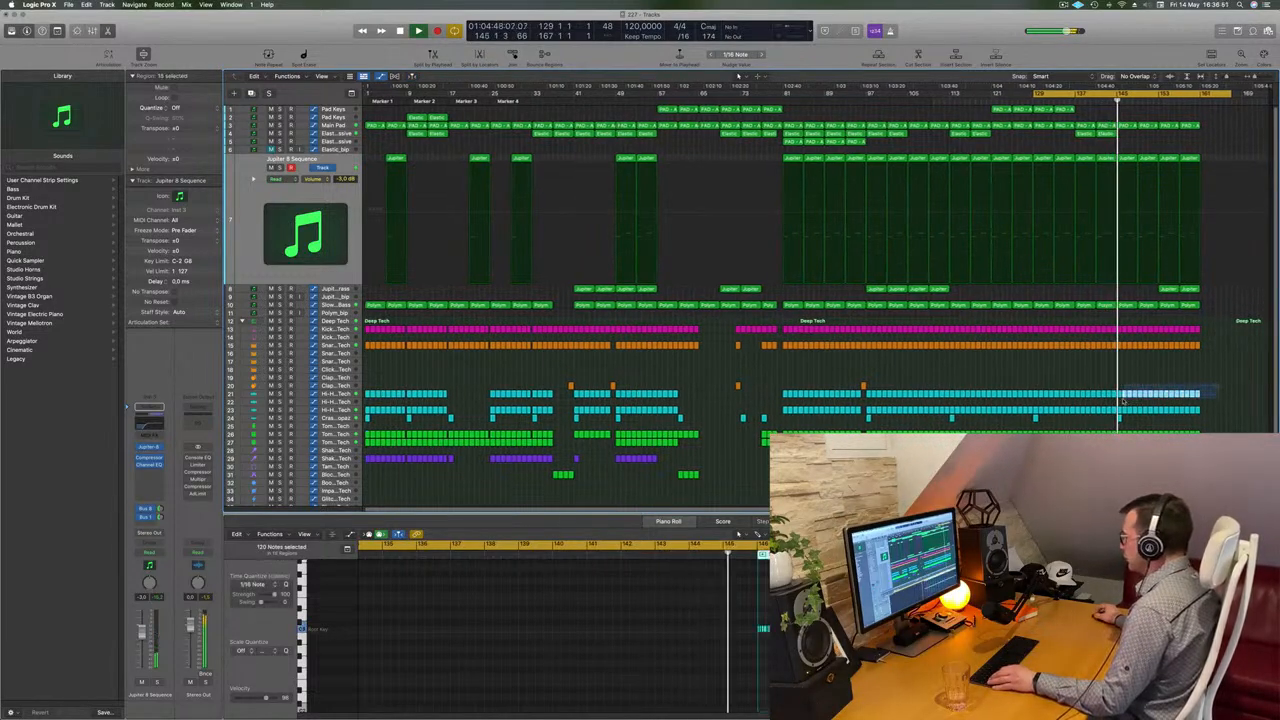
pyautogui.press('Delete')
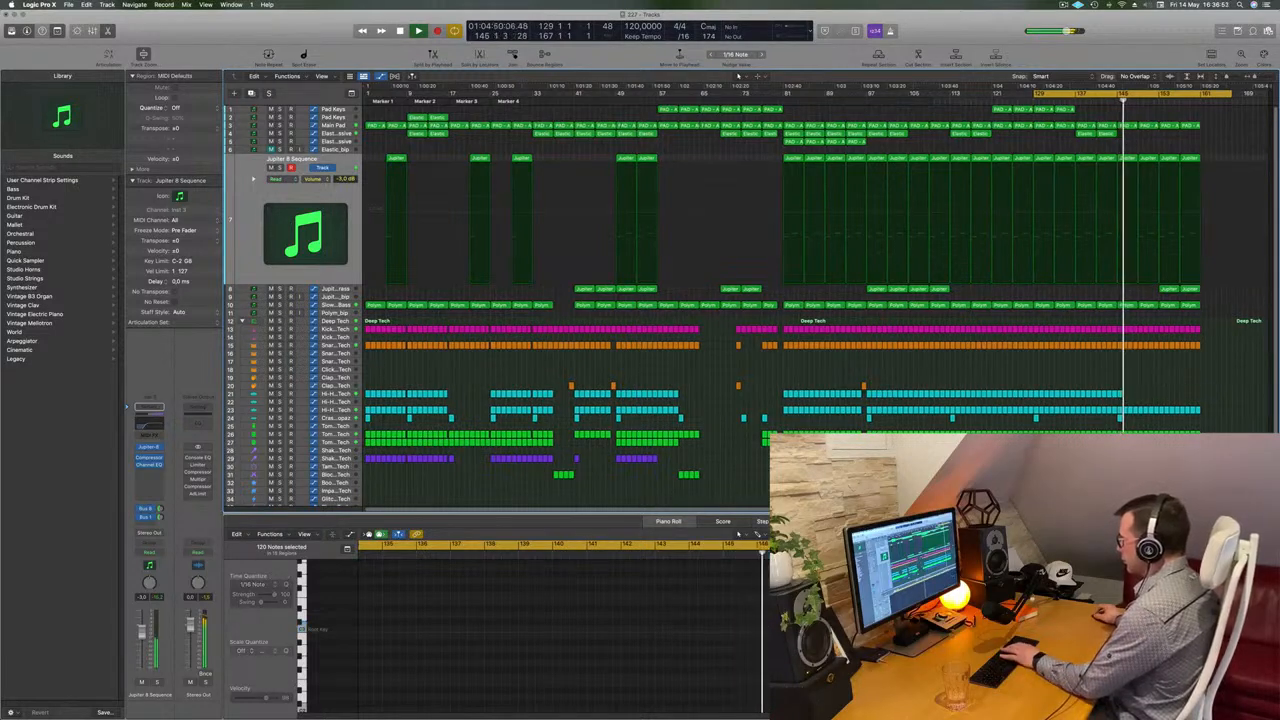
pyautogui.press('Delete')
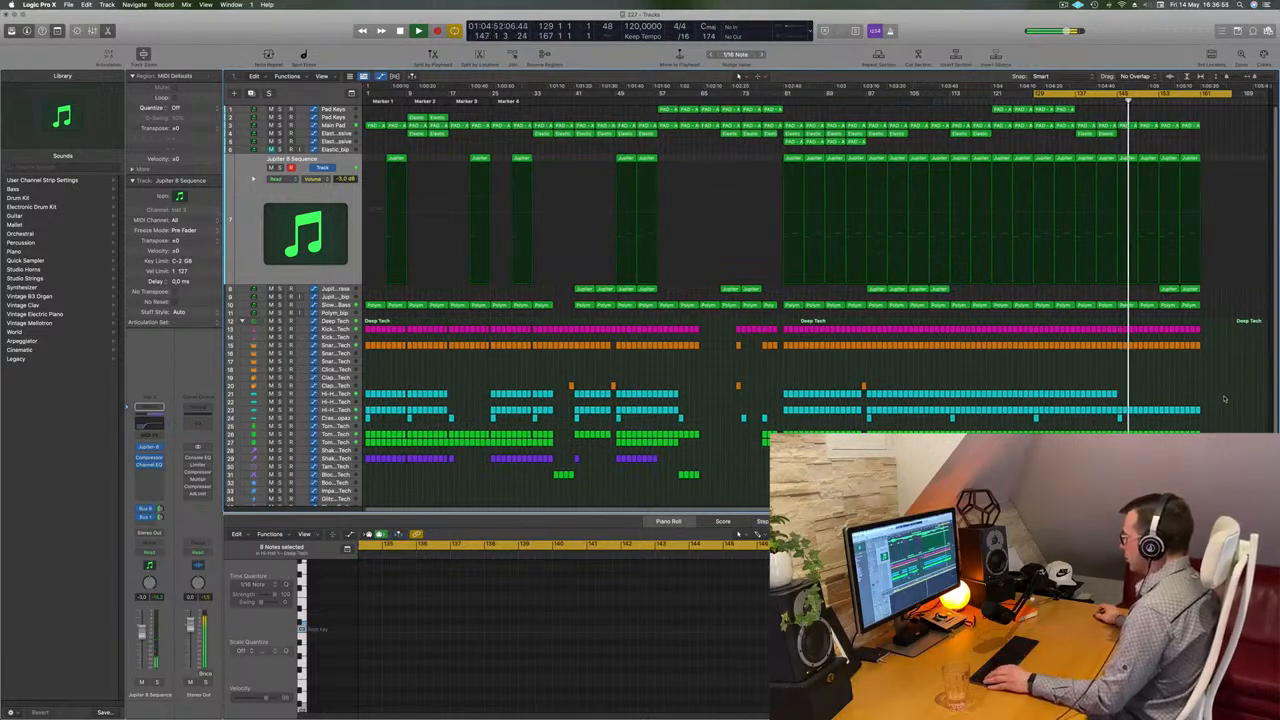
pyautogui.moveTo(1224, 399); pyautogui.dragTo(1165, 419)
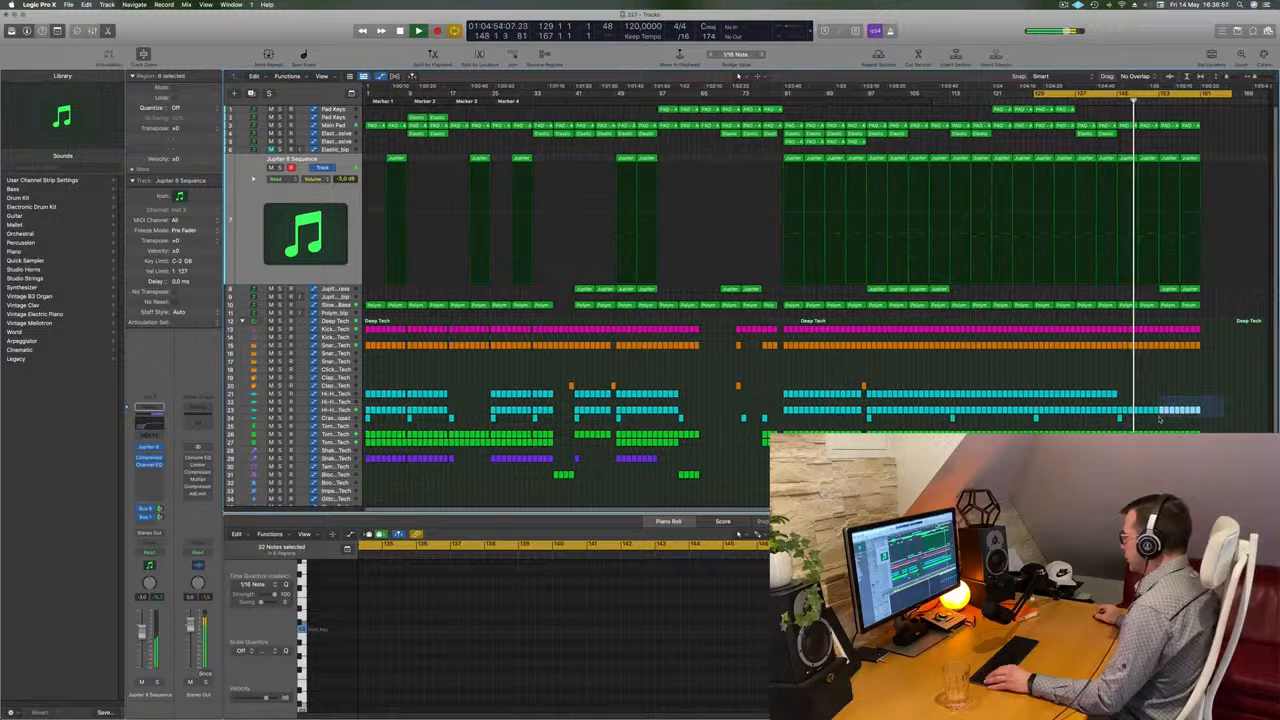
pyautogui.press('Delete')
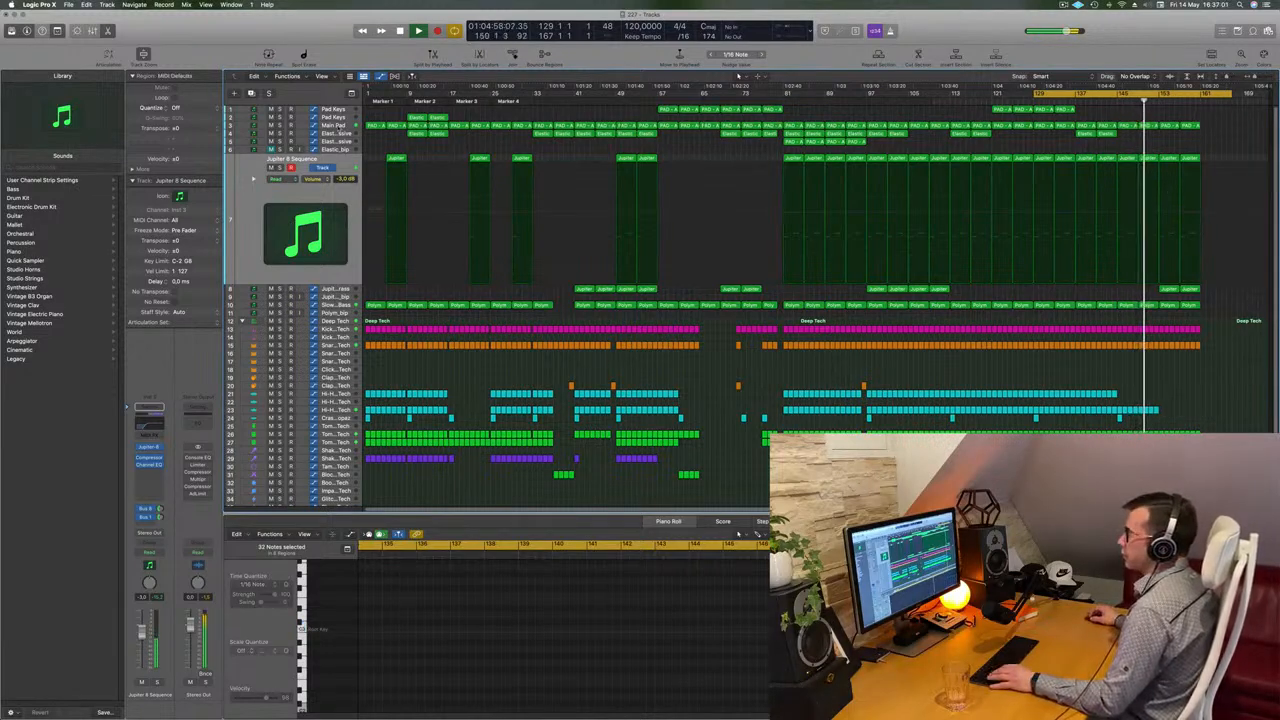
# Step: Pull the Main Pad automation down to a low point near bar 153 and delete the last two Polym bass regions from bar 153
pyautogui.click(339, 127)
pyautogui.click(1158, 187)
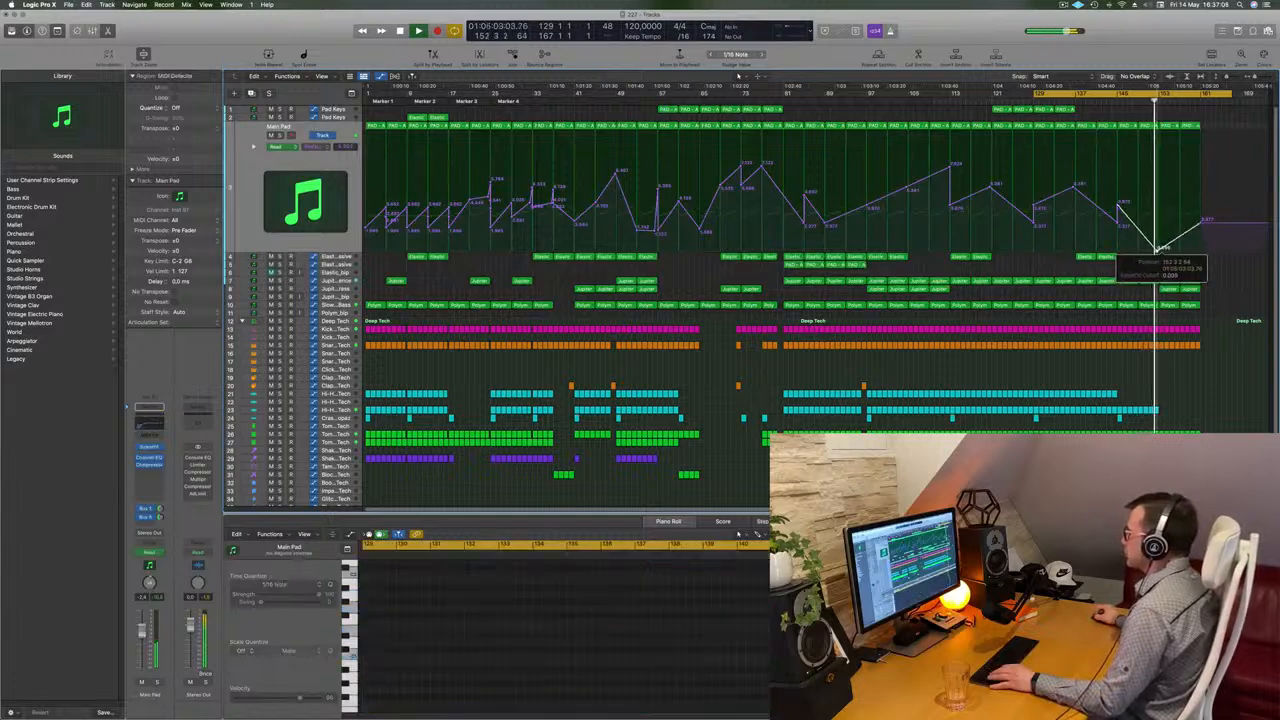
pyautogui.click(1172, 305)
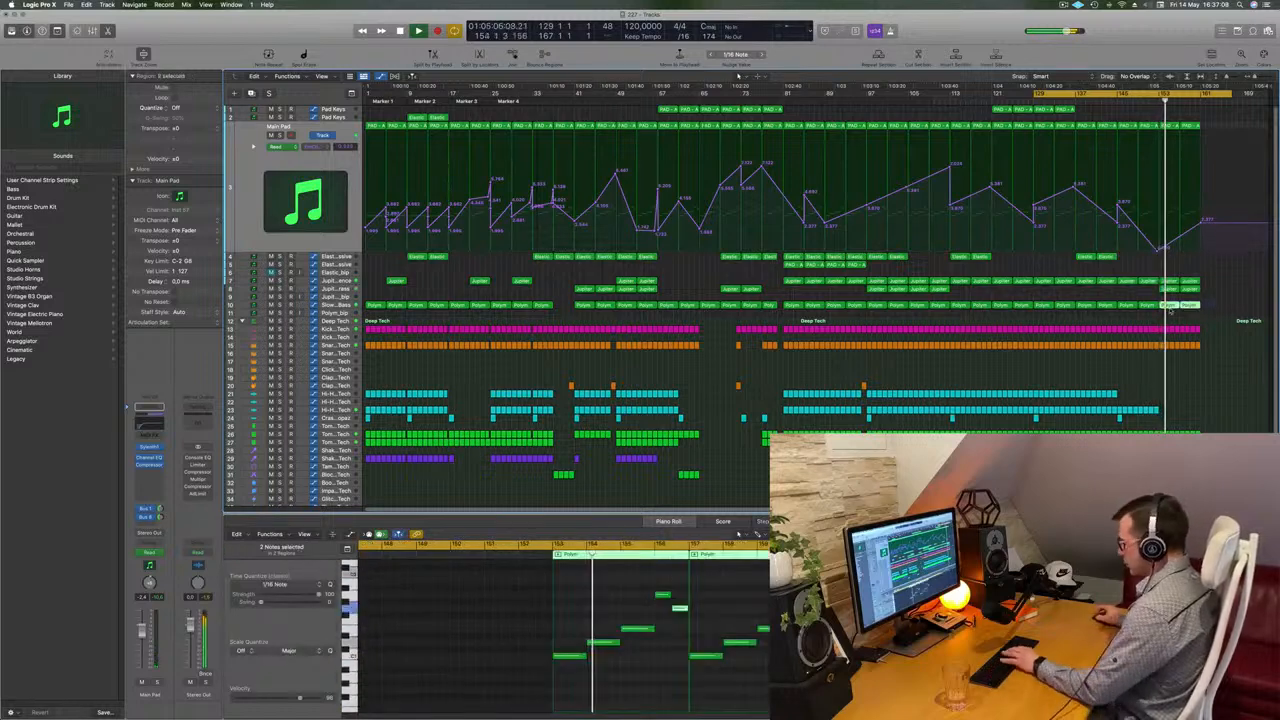
pyautogui.click(1212, 269)
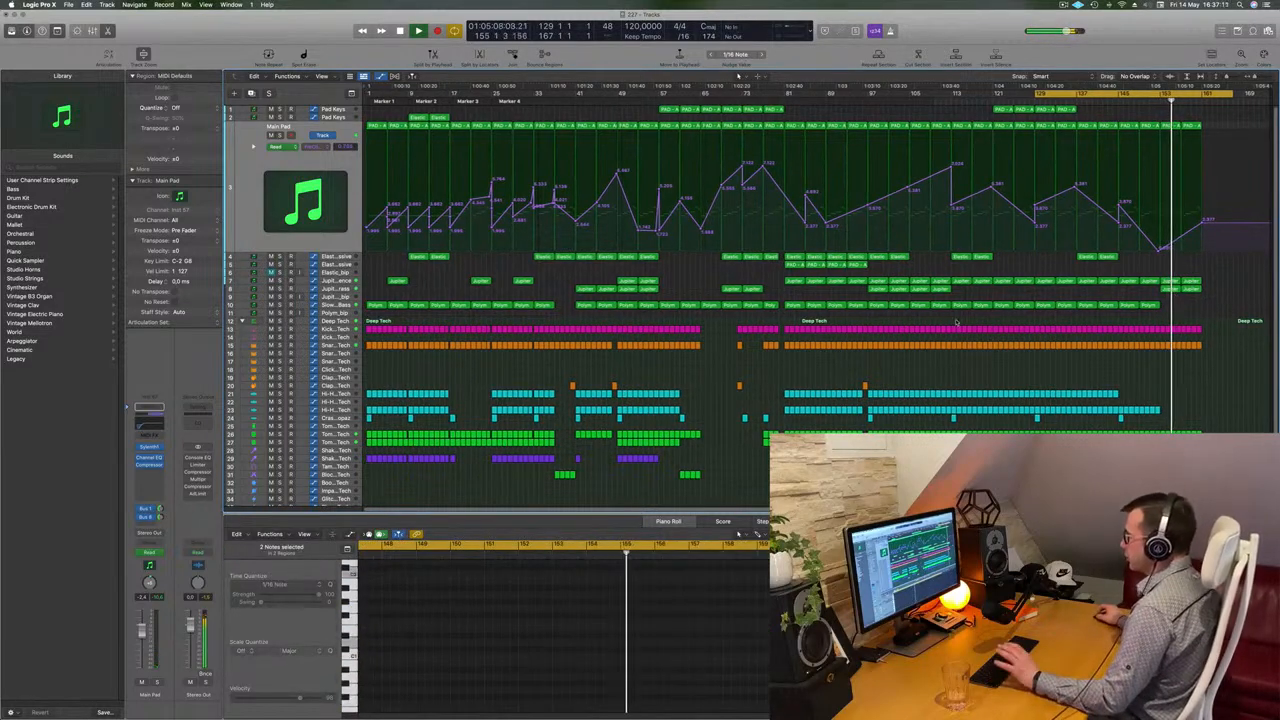